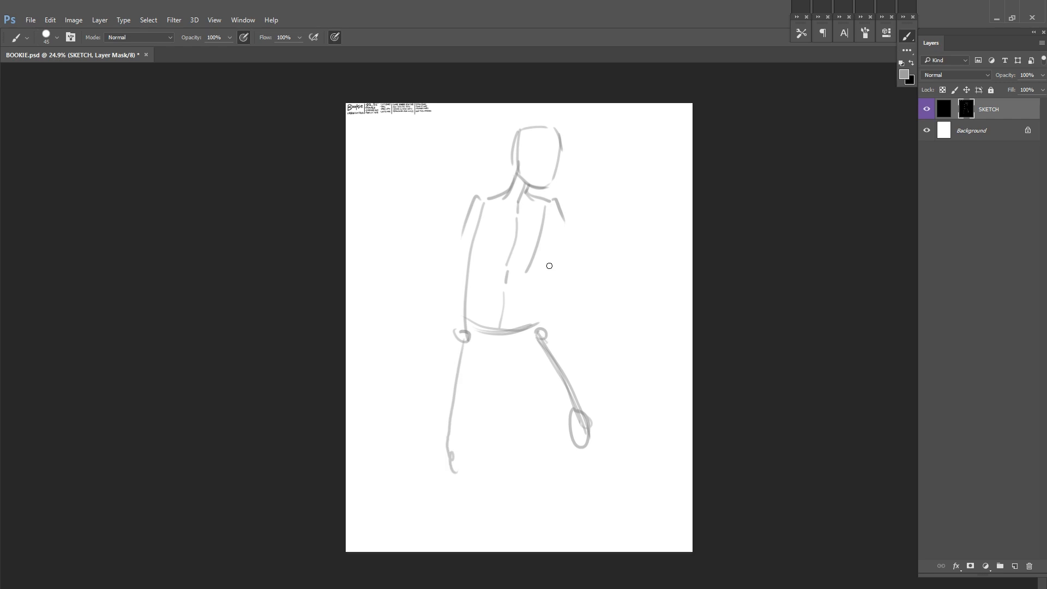
Step: Enlarge the brush and fade the first sketch's centre line and torso side lines on the SKETCH layer mask
right_click(532, 157)
left_click_drag(599, 185, 601, 186)
key("x")
left_click_drag(518, 142, 518, 206)
left_click_drag(469, 250, 465, 318)
left_click_drag(544, 206, 526, 271)
Step: Sketch a new head over the old one, with the neck and a round fist raised beneath the chin
key("x")
mouse_move(519, 132)
left_mouse_down()
mouse_move(518, 176)
mouse_move(487, 186)
mouse_move(520, 190)
left_mouse_up()
left_click_drag(499, 152, 500, 217)
mouse_move(518, 188)
left_mouse_down()
mouse_move(527, 162)
mouse_move(499, 191)
left_mouse_up()
left_click_drag(497, 196, 514, 220)
Step: Fade the first sketch's hip and leg lines and save the document
key("x")
left_click_drag(465, 316, 452, 463)
mouse_move(471, 326)
left_mouse_down()
mouse_move(537, 327)
mouse_move(578, 415)
left_mouse_up()
key("ctrl+s")
Step: Sketch the new upper body and a tilted book in front of the waist with a hand on its cover
mouse_move(485, 153)
left_mouse_down()
mouse_move(485, 183)
mouse_move(548, 224)
left_mouse_up()
key("x")
Step: Sketch the shoulder, upper arm and bent forearm that wraps around the book
key("x")
Step: Clean up and redraw the upper and lower edges of the book
key("x")
mouse_move(494, 181)
left_mouse_down()
mouse_move(512, 221)
mouse_move(565, 258)
left_mouse_up()
left_click_drag(493, 231, 528, 327)
left_click_drag(495, 264, 537, 337)
left_click_drag(493, 277, 541, 260)
left_click_drag(515, 297, 526, 299)
mouse_move(547, 254)
left_mouse_down()
mouse_move(577, 307)
mouse_move(512, 304)
mouse_move(550, 300)
mouse_move(593, 265)
left_mouse_up()
left_click_drag(556, 217, 593, 263)
left_click_drag(526, 191, 556, 237)
mouse_move(488, 204)
left_mouse_down()
mouse_move(522, 185)
mouse_move(486, 215)
left_mouse_up()
key("x")
key("x")
mouse_move(474, 219)
left_mouse_down()
mouse_move(492, 234)
mouse_move(520, 189)
mouse_move(476, 271)
left_mouse_up()
left_click_drag(591, 265, 535, 300)
left_click_drag(544, 250, 565, 274)
Step: Refine the contours of the raised arm and the arm holding the book, fading the excess strokes
key("x")
left_click_drag(549, 337, 583, 317)
left_click_drag(505, 277, 545, 261)
key("x")
left_click_drag(500, 273, 545, 250)
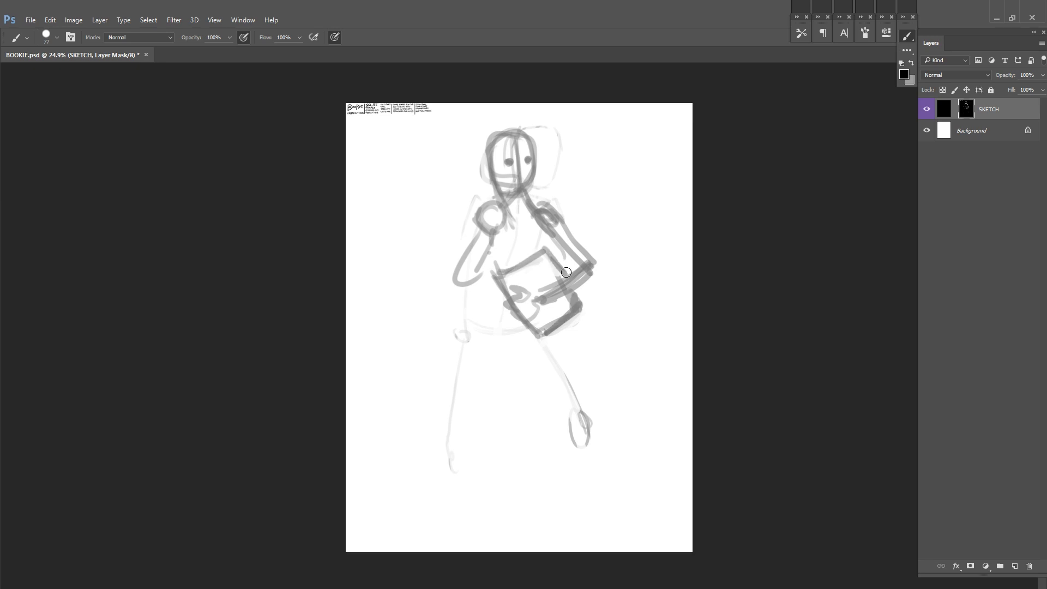
mouse_move(485, 261)
left_mouse_down()
mouse_move(456, 284)
mouse_move(472, 219)
left_mouse_up()
key("x")
key("x")
left_click_drag(523, 195, 583, 264)
key("x")
left_click_drag(540, 224, 551, 213)
Step: Rework the face with a tapered jaw, an eye line and two eyes, and add a torso side line
key("x")
Step: Sketch both legs below the book as simple stick lines in a wide stance
key("x")
left_click_drag(545, 296, 587, 262)
key("x")
left_click_drag(580, 258, 567, 276)
left_click_drag(595, 265, 564, 298)
Step: Fade stray strokes on the leg beneath the book arm and redraw both thighs and its lower leg
key("x")
mouse_move(507, 162)
left_mouse_down()
mouse_move(529, 152)
mouse_move(520, 191)
left_mouse_up()
key("x")
left_click_drag(534, 173, 505, 204)
left_click_drag(491, 164, 534, 168)
left_click(506, 168)
left_click(527, 168)
left_click_drag(500, 233, 504, 266)
left_click_drag(516, 341, 478, 413)
key("x")
left_click_drag(577, 333, 602, 416)
key("x")
left_click_drag(576, 333, 574, 419)
mouse_move(517, 342)
left_mouse_down()
mouse_move(473, 429)
mouse_move(448, 543)
left_mouse_up()
left_click_drag(580, 425, 608, 538)
left_click_drag(574, 331, 582, 415)
key("x")
mouse_move(572, 349)
left_mouse_down()
mouse_move(583, 415)
mouse_move(593, 481)
left_mouse_up()
key("x")
left_click_drag(584, 418, 626, 537)
left_click_drag(600, 500, 608, 538)
left_click_drag(603, 479, 601, 538)
key("x")
left_click_drag(607, 488, 625, 537)
key("x")
left_click_drag(576, 334, 581, 410)
mouse_move(516, 343)
left_mouse_down()
mouse_move(474, 424)
mouse_move(468, 417)
left_mouse_up()
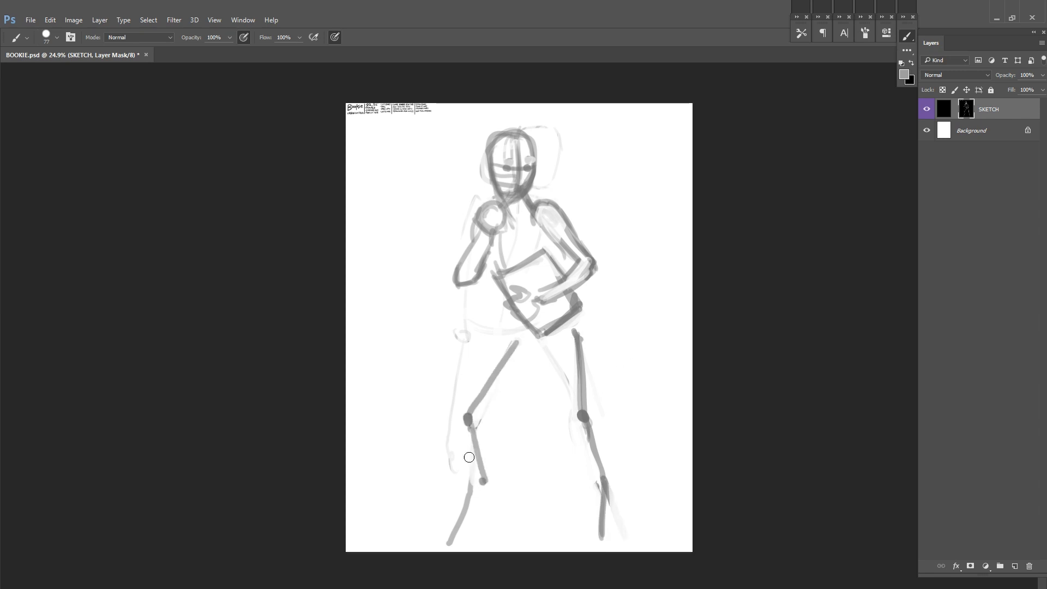
Step: Draw the other leg's foot segment and shift the leg under the book arm outward, fading its old lines
left_click_drag(483, 481, 443, 543)
key("x")
left_click_drag(605, 461, 602, 540)
key("x")
left_click_drag(582, 417, 630, 478)
left_click_drag(630, 480, 645, 537)
left_click_drag(595, 415, 599, 419)
left_click_drag(582, 354, 594, 440)
left_click_drag(579, 340, 597, 411)
mouse_move(601, 424)
left_mouse_down()
mouse_move(628, 473)
mouse_move(617, 469)
left_mouse_up()
Step: Strengthen the outer thigh, mark the opposite ankle joint and adjust the ends of both feet
key("x")
key("x")
left_click_drag(575, 333, 594, 410)
left_click_drag(483, 481, 490, 473)
key("x")
left_click_drag(441, 539, 454, 538)
left_click_drag(641, 541, 655, 540)
Step: Lighten the strokes across the face and draw a short slanted ear line at the side of the head
key("x")
Step: Sketch the pelvis contour between the thighs below the book and save the document
left_click_drag(518, 329, 530, 350)
left_click_drag(543, 347, 567, 329)
left_click_drag(570, 326, 554, 352)
key("ctrl+s")
key("x")
left_click_drag(529, 155, 509, 163)
Step: Draw a long curved tail sweeping from the hip behind the leg and save the document
key("x")
mouse_move(500, 161)
left_mouse_down()
mouse_move(535, 162)
mouse_move(472, 169)
left_mouse_up()
key("x")
key("x")
left_click_drag(577, 323, 538, 482)
key("ctrl+s")
Step: Strengthen the lower leg and foot crossed by the tail, and undo the last stroke on the opposite shin
left_click_drag(637, 528, 650, 525)
mouse_move(604, 426)
left_mouse_down()
mouse_move(630, 466)
mouse_move(641, 524)
left_mouse_up()
left_click_drag(472, 425, 490, 474)
key("ctrl+z")
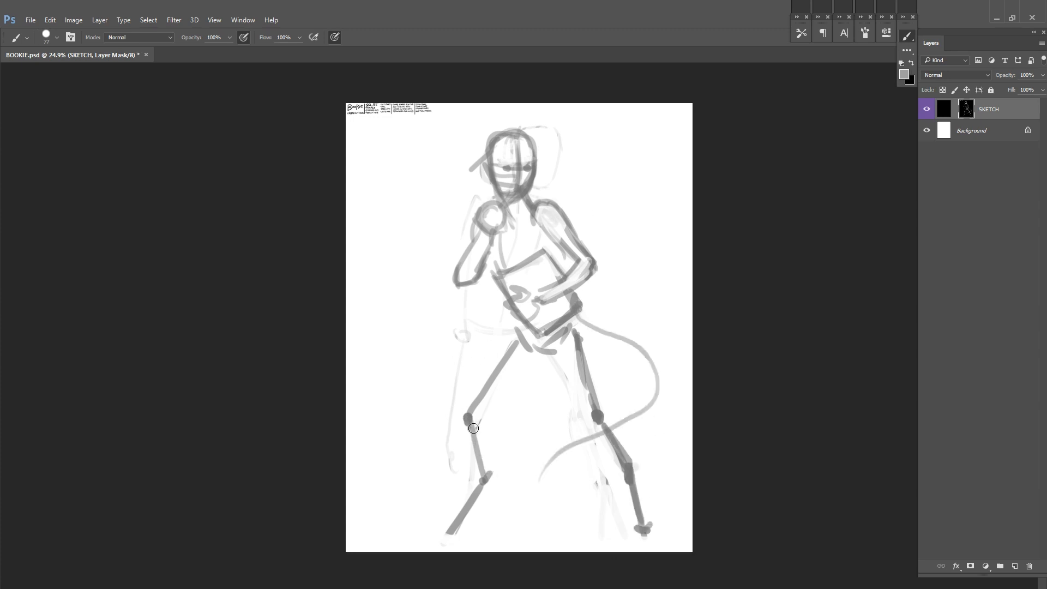
Step: Raise both knee joints by fading the old ones and redrawing the knees, thighs and the shin opposite the tail
key("x")
left_click_drag(473, 428, 468, 415)
Step: Fade the outer part of the foot on the tail side and sketch toes on both feet
key("x")
left_click_drag(465, 406, 470, 403)
left_click_drag(514, 352, 476, 397)
left_click_drag(579, 354, 594, 401)
left_click_drag(592, 408, 599, 409)
left_click_drag(471, 412, 485, 474)
key("x")
mouse_move(653, 525)
left_mouse_down()
mouse_move(636, 533)
mouse_move(644, 526)
left_mouse_up()
key("x")
left_click_drag(458, 526, 436, 528)
left_click_drag(439, 527, 431, 531)
left_click_drag(634, 532, 645, 533)
Step: Reinforce the raised forearm, the outline of the book-holding arm and the side of the torso
left_click_drag(485, 238, 463, 269)
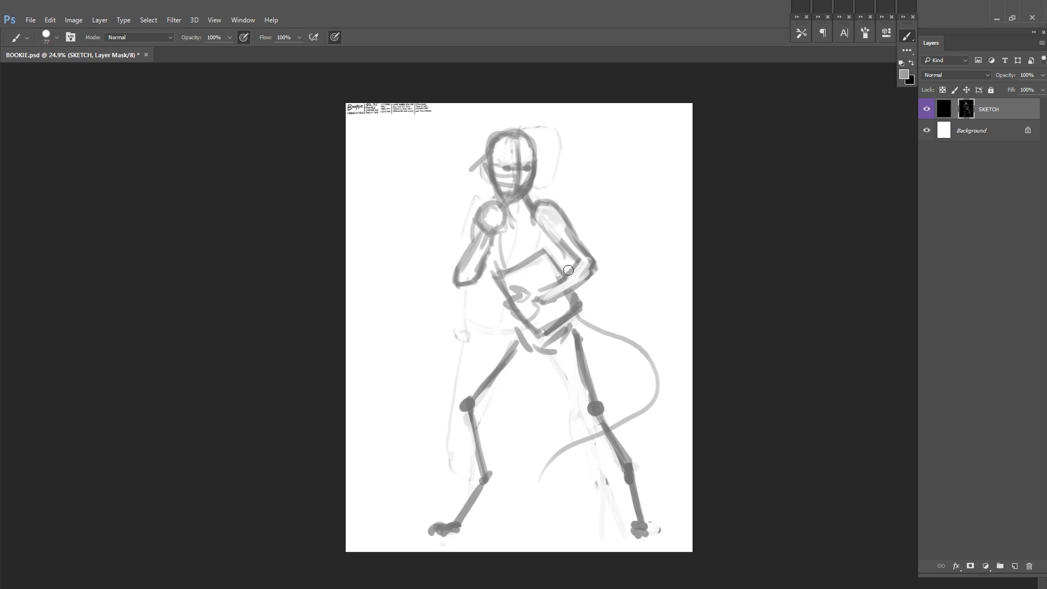
left_click_drag(590, 258, 550, 296)
left_click_drag(557, 206, 598, 269)
left_click_drag(552, 241, 573, 284)
left_click_drag(492, 236, 501, 266)
Step: Sketch the neck and upper chest lines and save the document
key("x")
key("x")
left_click_drag(532, 219, 520, 240)
left_click_drag(523, 199, 522, 218)
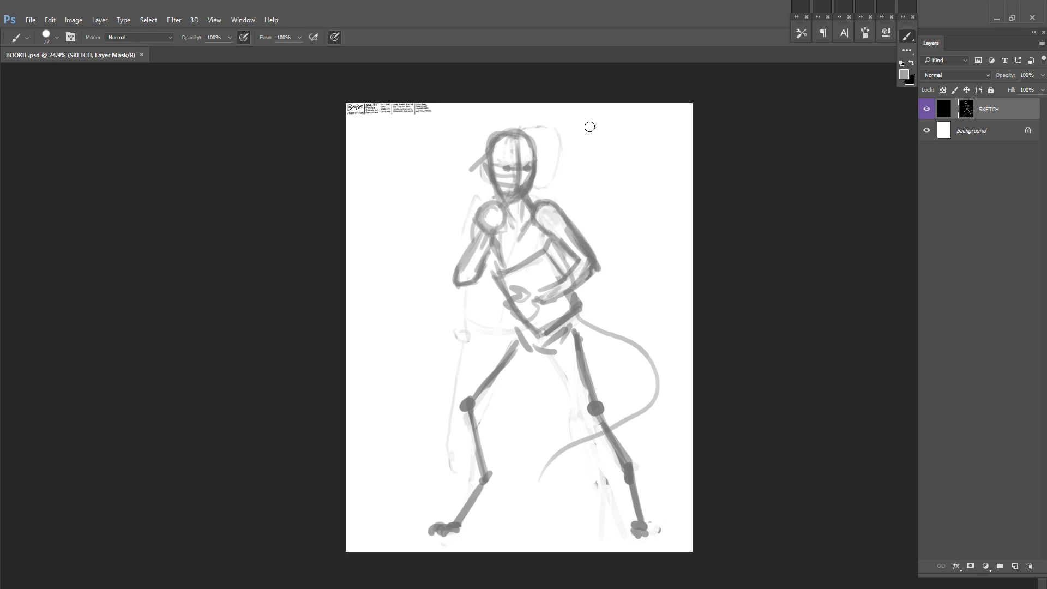
key("ctrl+s")
Step: Flip the canvas horizontally, save the document and touch up the neck with the brush
key("ctrl+shift+h")
key("l")
left_click_drag(563, 118, 638, 189)
left_click_drag(586, 243, 605, 244)
key("ctrl+d")
key("ctrl+s")
key("b")
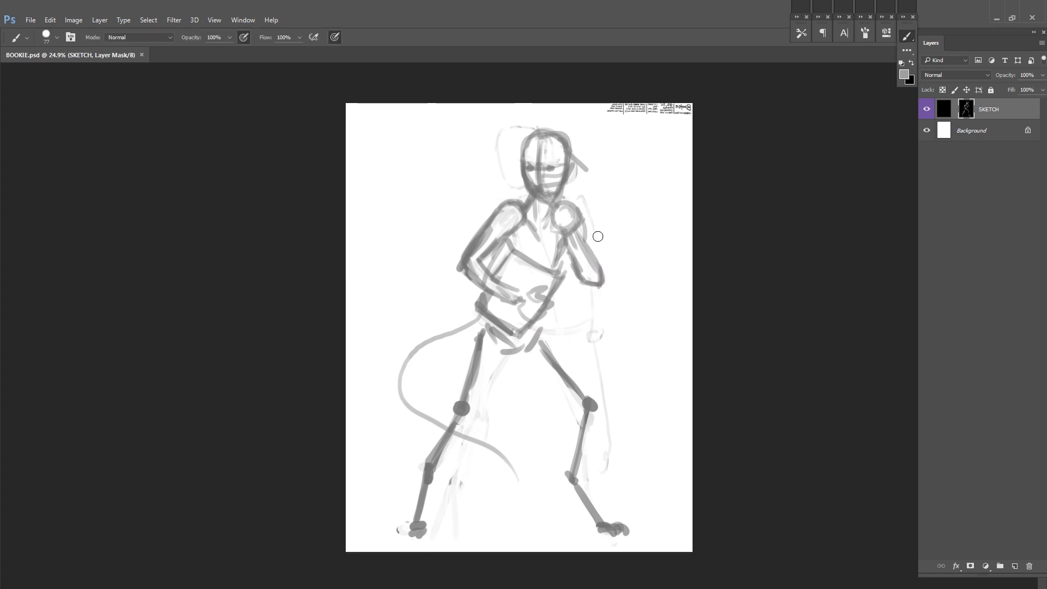
left_click_drag(530, 191, 527, 194)
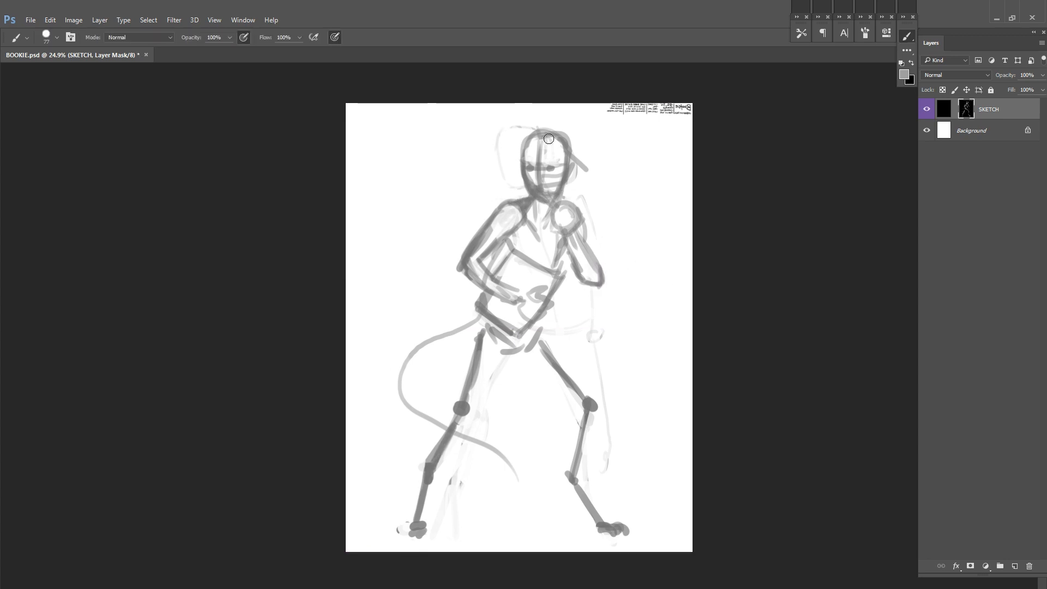
Step: Lower the SKETCH layer's opacity to a faint guide and add a new masked layer above it
left_click(1041, 76)
left_click_drag(1023, 86, 1010, 87)
key("ctrl+shift+alt+n")
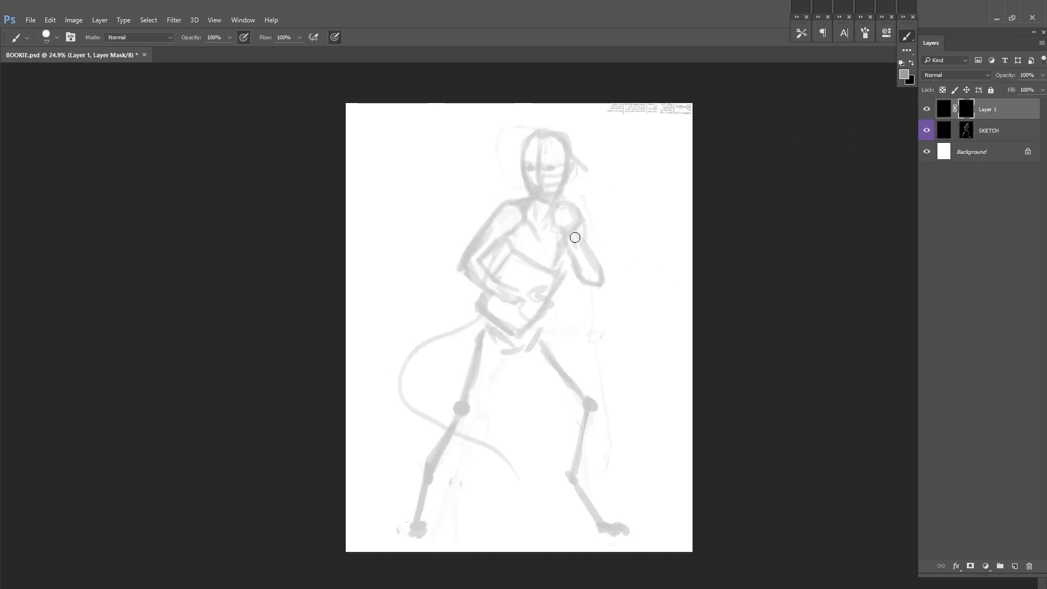
Step: With a smaller brush, draw the thigh bone and knee joint of the skeleton over the faint sketch
key("f")
left_click_drag(584, 277, 589, 278)
mouse_move(526, 323)
left_mouse_down()
mouse_move(507, 302)
mouse_move(485, 373)
mouse_move(426, 328)
mouse_move(415, 395)
left_mouse_up()
key("bracketleft")
key("bracketleft")
key("bracketleft")
left_click_drag(484, 337, 532, 397)
mouse_move(532, 396)
left_mouse_down()
mouse_move(525, 344)
mouse_move(509, 421)
left_mouse_up()
Step: Draw the knee, shin bones and ankle joint of the leg on the tail side
mouse_move(523, 345)
left_mouse_down()
mouse_move(524, 297)
mouse_move(470, 269)
left_mouse_up()
left_click_drag(397, 285, 400, 292)
left_click_drag(533, 287, 533, 295)
left_click_drag(401, 295, 371, 347)
left_click_drag(394, 290, 376, 336)
mouse_move(382, 338)
left_mouse_down()
mouse_move(379, 310)
mouse_move(364, 316)
left_mouse_up()
Step: Paint the foot bones and toes of the tail-side leg, cleaning up with the swapped brush colour
key("x")
key("x")
mouse_move(362, 327)
left_mouse_down()
mouse_move(375, 325)
mouse_move(353, 367)
left_mouse_up()
mouse_move(372, 322)
left_mouse_down()
mouse_move(365, 378)
mouse_move(350, 384)
left_mouse_up()
left_click_drag(362, 333, 351, 368)
Step: Draw the heel, long foot bones and toes of the opposite leg and tidy the strokes
key("x")
key("x")
left_click_drag(344, 373, 341, 377)
left_click_drag(491, 327, 439, 339)
mouse_move(455, 337)
left_mouse_down()
mouse_move(481, 381)
mouse_move(462, 364)
left_mouse_up()
left_click_drag(462, 358, 496, 396)
left_click_drag(491, 389, 503, 397)
left_click_drag(508, 387, 509, 395)
mouse_move(460, 344)
left_mouse_down()
mouse_move(462, 353)
mouse_move(450, 344)
left_mouse_up()
key("x")
mouse_move(443, 330)
left_mouse_down()
mouse_move(452, 346)
mouse_move(444, 326)
left_mouse_up()
key("x")
Step: Draw the pelvis with its curved hip bones and lower arches between the thigh bones
left_click_drag(532, 246, 518, 354)
left_click_drag(357, 301, 399, 315)
left_click_drag(399, 315, 368, 347)
mouse_move(373, 339)
left_mouse_down()
mouse_move(384, 351)
mouse_move(352, 292)
left_mouse_up()
left_click_drag(354, 283, 352, 304)
left_click_drag(395, 322, 389, 287)
left_click_drag(420, 243, 411, 279)
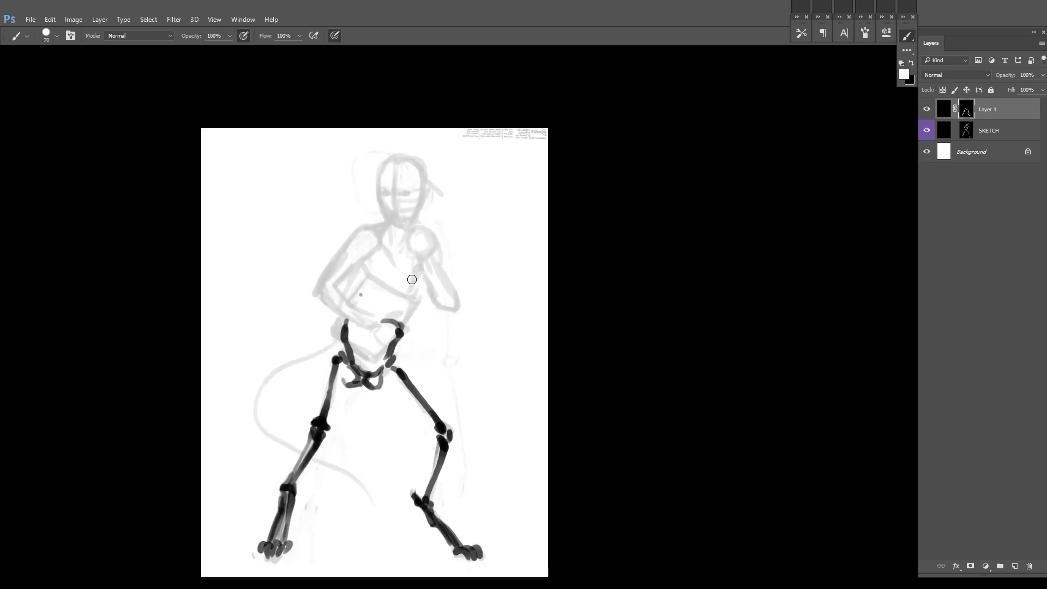
Step: Draw the upper arm bone of the book-holding arm and the two bones of the raised arm
left_click_drag(368, 247, 323, 292)
key("x")
left_click(360, 295)
key("x")
key("x")
key("x")
left_click_drag(435, 249, 455, 305)
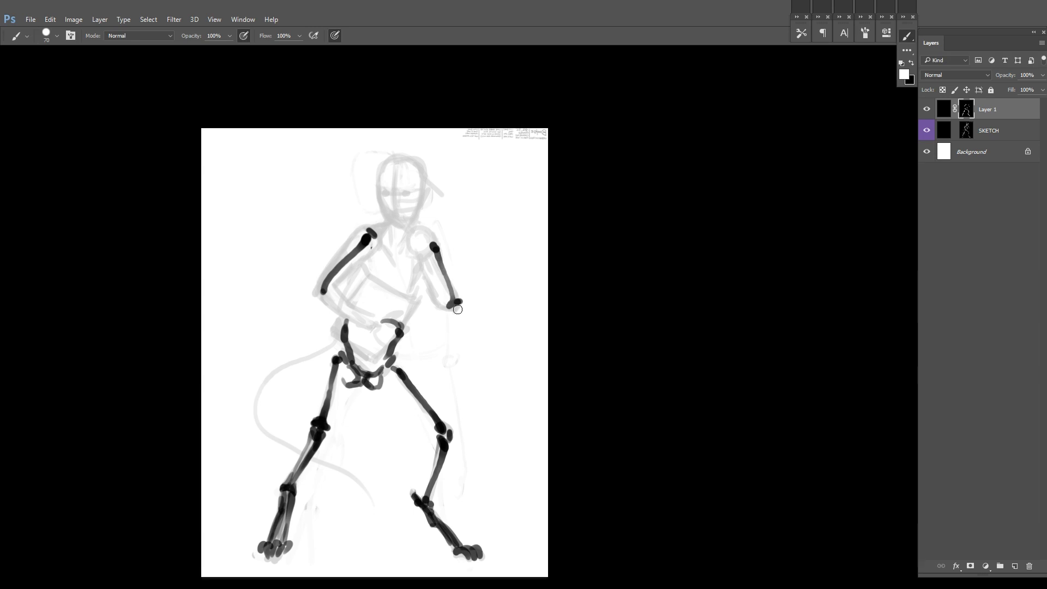
left_click_drag(420, 253, 454, 305)
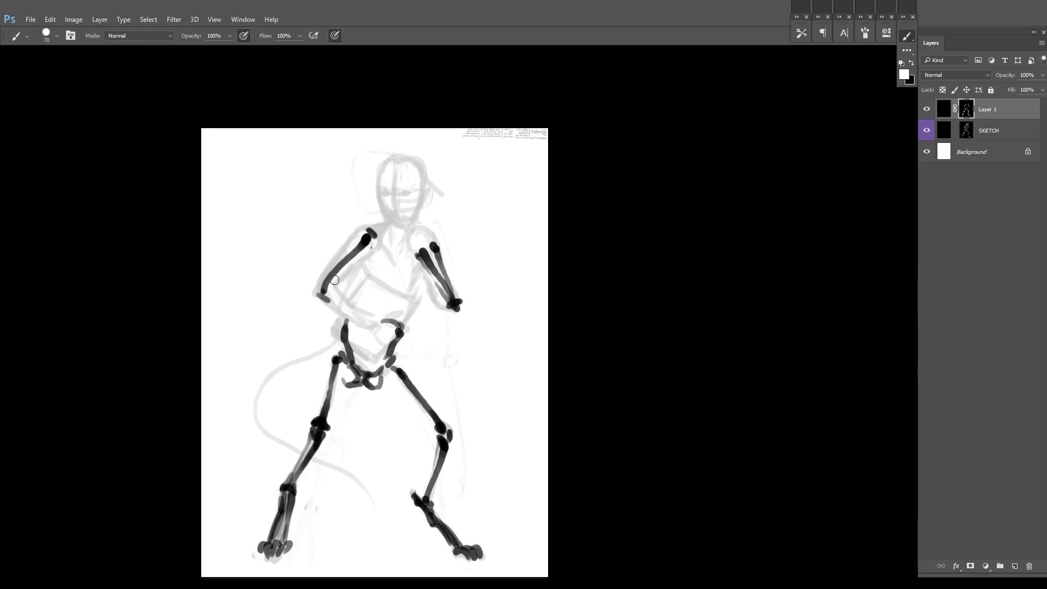
Step: Draw the elbow, forearm bones and hand of the arm reaching across the waist
key("x")
left_click_drag(322, 296, 392, 333)
key("x")
left_click(376, 331)
left_click(327, 292)
key("x")
key("x")
left_click_drag(380, 331, 403, 343)
mouse_move(389, 323)
left_mouse_down()
mouse_move(404, 326)
mouse_move(390, 350)
left_mouse_up()
Step: Draw the finger bones of the raised fist and flip the canvas horizontally
left_click_drag(477, 162, 474, 195)
left_click_drag(417, 284, 425, 271)
left_click_drag(414, 284, 408, 268)
key("ctrl+shift+h")
Step: Draw the collarbones, the side of the ribcage and the sternum line on the torso
left_click_drag(460, 303, 501, 267)
mouse_move(406, 238)
left_mouse_down()
mouse_move(386, 255)
mouse_move(373, 251)
left_mouse_up()
left_click_drag(528, 217, 487, 192)
left_click_drag(328, 229, 343, 289)
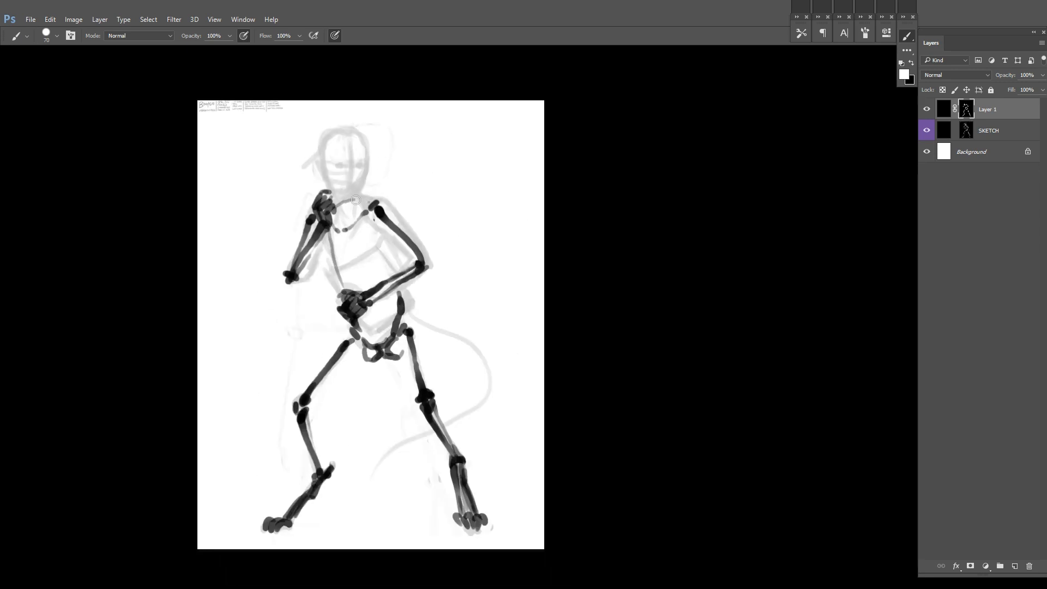
left_click_drag(378, 205, 359, 206)
left_click_drag(354, 287, 331, 279)
left_click_drag(318, 259, 324, 291)
key("x")
Step: Trace the tail from the hip along the curve of the faint sketch
key("x")
mouse_move(342, 199)
left_mouse_down()
mouse_move(354, 206)
mouse_move(314, 241)
mouse_move(374, 251)
mouse_move(353, 333)
left_mouse_up()
Step: Outline the skull with its cranium, temple lines and jaw, and undo the last stray stroke
key("x")
key("x")
mouse_move(392, 308)
left_mouse_down()
mouse_move(347, 233)
mouse_move(426, 296)
left_mouse_up()
left_click_drag(428, 303, 394, 346)
left_click_drag(364, 356, 324, 379)
left_click_drag(320, 171, 322, 246)
mouse_move(285, 169)
left_mouse_down()
mouse_move(282, 194)
mouse_move(306, 177)
left_mouse_up()
left_click_drag(254, 201, 289, 145)
left_click_drag(251, 172, 296, 143)
mouse_move(286, 143)
left_mouse_down()
mouse_move(324, 170)
mouse_move(324, 210)
left_mouse_up()
mouse_move(259, 156)
left_mouse_down()
mouse_move(282, 179)
mouse_move(264, 207)
left_mouse_up()
mouse_move(303, 160)
left_mouse_down()
mouse_move(325, 210)
mouse_move(307, 236)
left_mouse_up()
key("x")
key("x")
mouse_move(293, 261)
left_mouse_down()
mouse_move(267, 251)
mouse_move(305, 247)
mouse_move(308, 231)
left_mouse_up()
left_click_drag(311, 226, 306, 236)
key("ctrl+z")
Step: Set the brush size to 34 and refine the skull's chin and cheek edges
left_click_drag(455, 219, 601, 277)
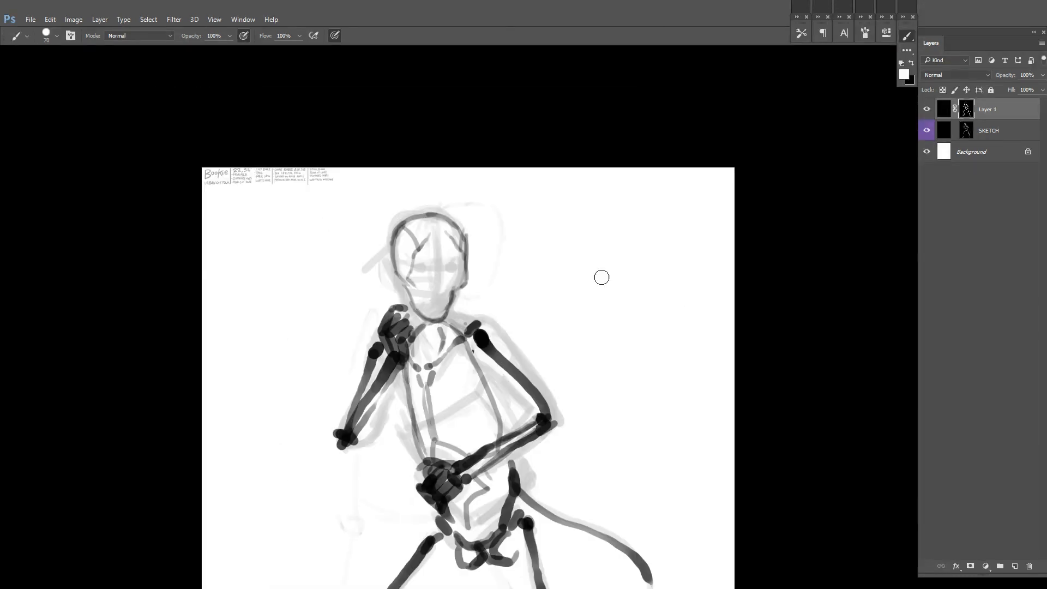
scroll(601, 277, "up", 1)
left_click_drag(490, 222, 605, 215)
right_click(605, 215)
left_click(682, 243)
left_click_drag(480, 260, 485, 228)
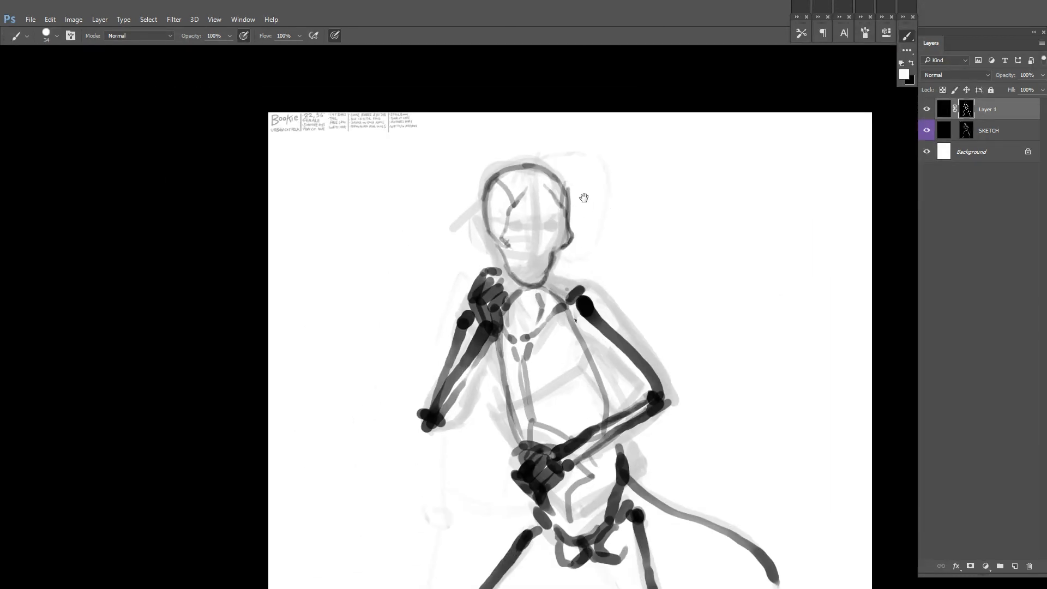
left_click_drag(583, 197, 559, 198)
left_click_drag(502, 288, 520, 283)
key("x")
left_click_drag(523, 271, 532, 250)
key("x")
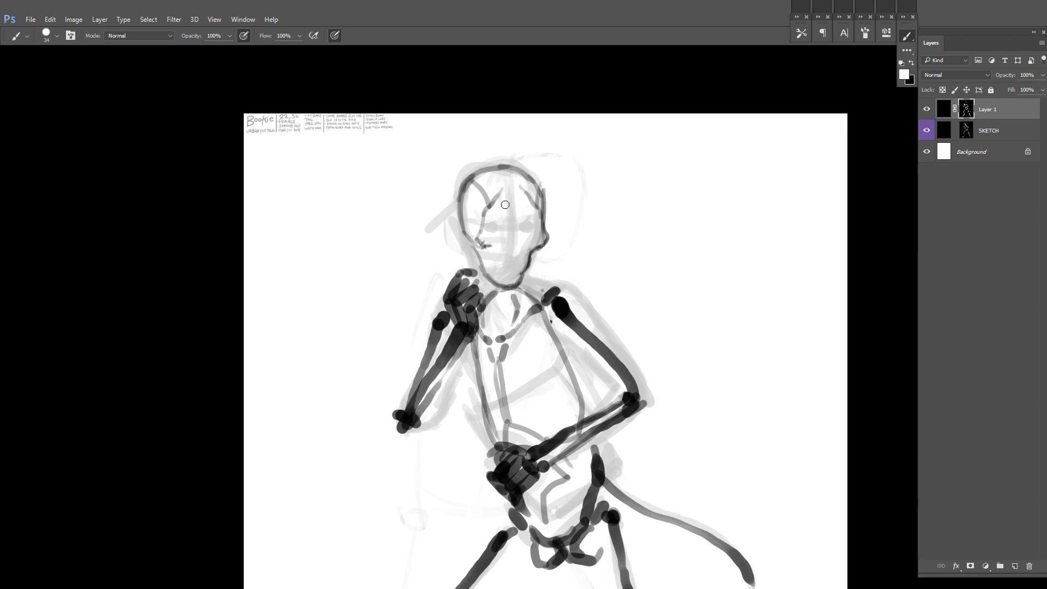
left_click_drag(495, 212, 486, 226)
left_click_drag(525, 215, 551, 208)
key("ctrl+alt+z")
key("ctrl+alt+z")
Step: Draw the skull's round eye sockets and clean up their edges
mouse_move(520, 218)
left_mouse_down()
mouse_move(529, 211)
mouse_move(480, 235)
left_mouse_up()
left_click_drag(486, 223, 503, 220)
key("x")
key("x")
mouse_move(521, 218)
left_mouse_down()
mouse_move(532, 214)
mouse_move(508, 228)
left_mouse_up()
key("x")
mouse_move(527, 225)
left_mouse_down()
mouse_move(538, 233)
mouse_move(488, 258)
mouse_move(493, 196)
mouse_move(524, 204)
mouse_move(505, 215)
left_mouse_up()
Step: Flip the canvas horizontally and refine the temple line and both eye sockets
key("x")
key("x")
key("x")
scroll(468, 253, "up", 2)
key("ctrl+shift+h")
key("x")
key("x")
left_click_drag(523, 174, 513, 203)
mouse_move(508, 212)
left_mouse_down()
mouse_move(493, 228)
mouse_move(504, 201)
left_mouse_up()
key("x")
key("x")
left_click_drag(496, 223, 524, 189)
left_click_drag(634, 211, 602, 184)
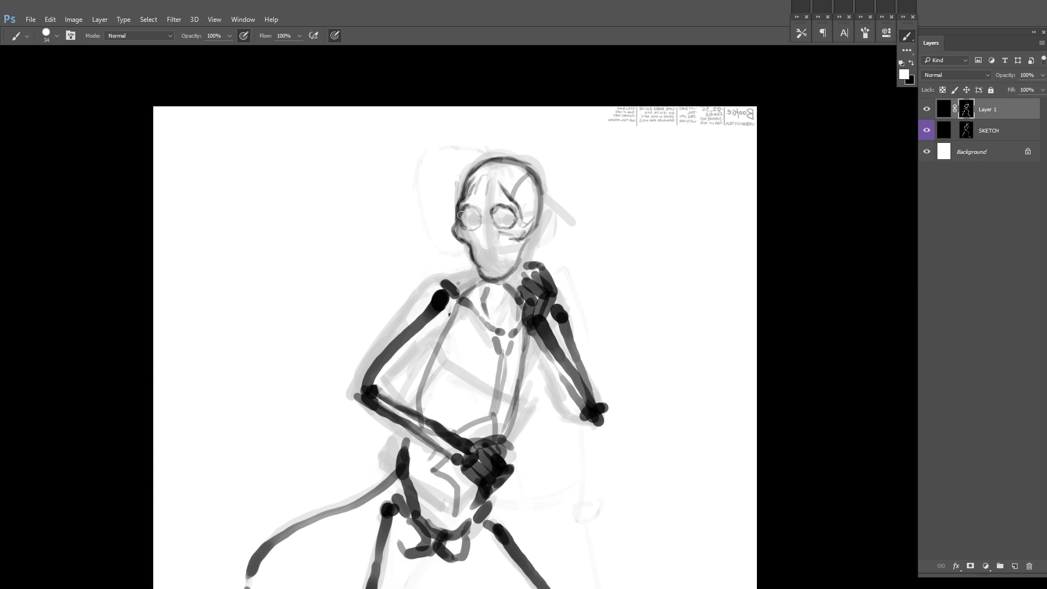
left_click_drag(473, 211, 470, 232)
Step: Rework the brow and the front contour of the skull from forehead to cheek
key("x")
mouse_move(475, 231)
left_mouse_down()
mouse_move(470, 221)
mouse_move(501, 205)
mouse_move(516, 215)
mouse_move(493, 160)
mouse_move(473, 195)
mouse_move(523, 161)
left_mouse_up()
key("x")
Step: Draw the skull's cheekbone, jaw edge and teeth
key("x")
key("x")
key("x")
key("x")
key("x")
key("x")
mouse_move(474, 189)
left_mouse_down()
mouse_move(458, 248)
mouse_move(465, 262)
left_mouse_up()
key("x")
key("x")
key("x")
key("x")
left_click_drag(507, 262, 520, 251)
key("x")
mouse_move(512, 197)
left_mouse_down()
mouse_move(499, 198)
mouse_move(500, 229)
left_mouse_up()
key("x")
left_click_drag(487, 269, 490, 256)
key("x")
key("x")
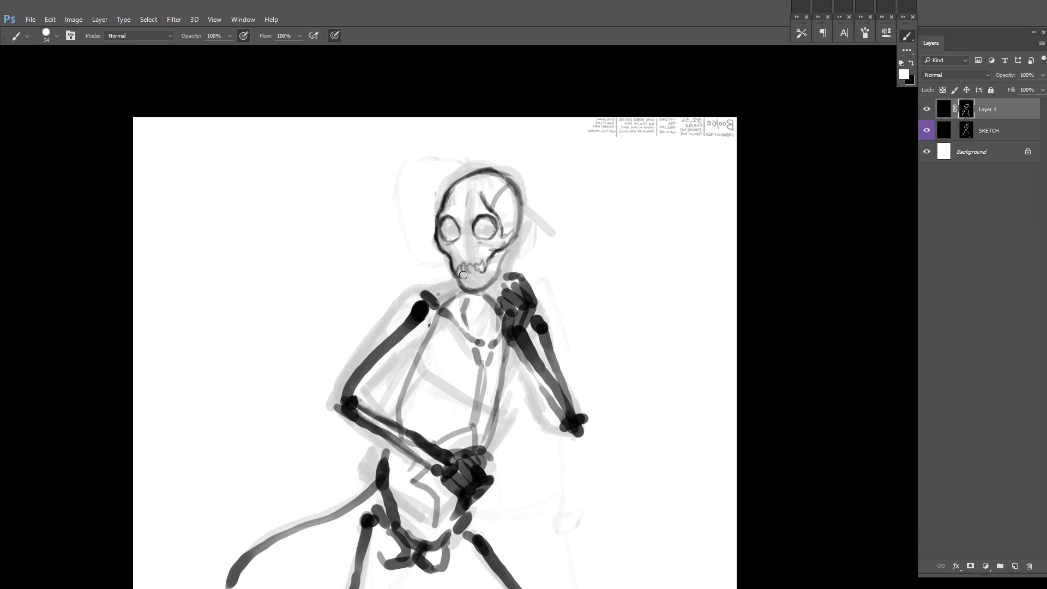
mouse_move(502, 234)
left_mouse_down()
mouse_move(470, 289)
mouse_move(490, 267)
left_mouse_up()
left_click_drag(516, 218, 515, 236)
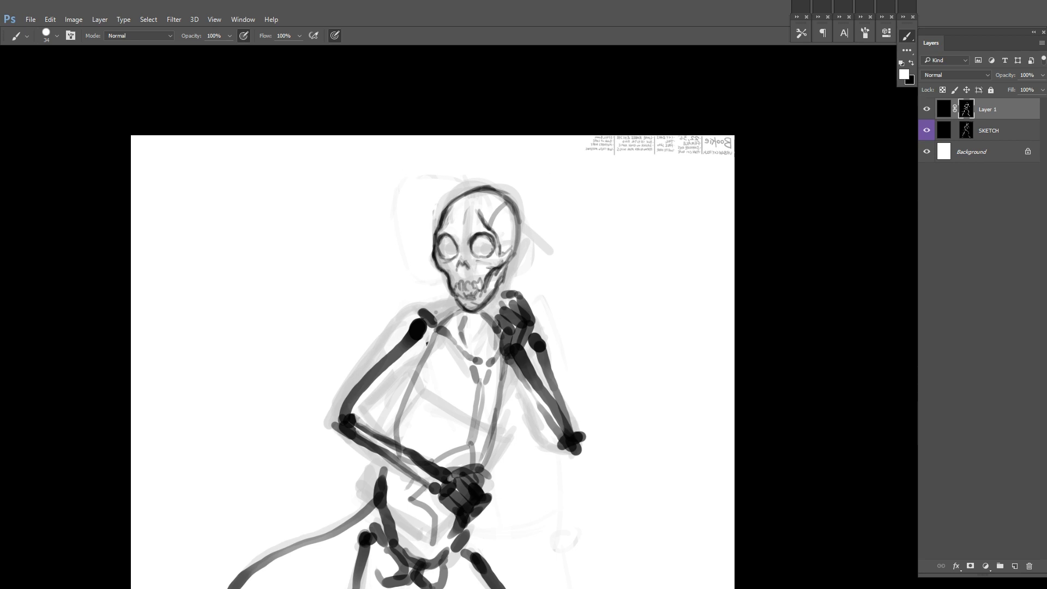
Step: Touch up the cheekbone area and erase the rough nose marks on the skull
left_click_drag(138, 224, 167, 228)
key("x")
mouse_move(489, 262)
left_mouse_down()
mouse_move(497, 270)
mouse_move(486, 259)
left_mouse_up()
key("x")
key("x")
key("x")
key("x")
key("x")
left_click_drag(486, 253, 468, 259)
key("x")
key("x")
key("x")
key("x")
left_click_drag(531, 247, 516, 233)
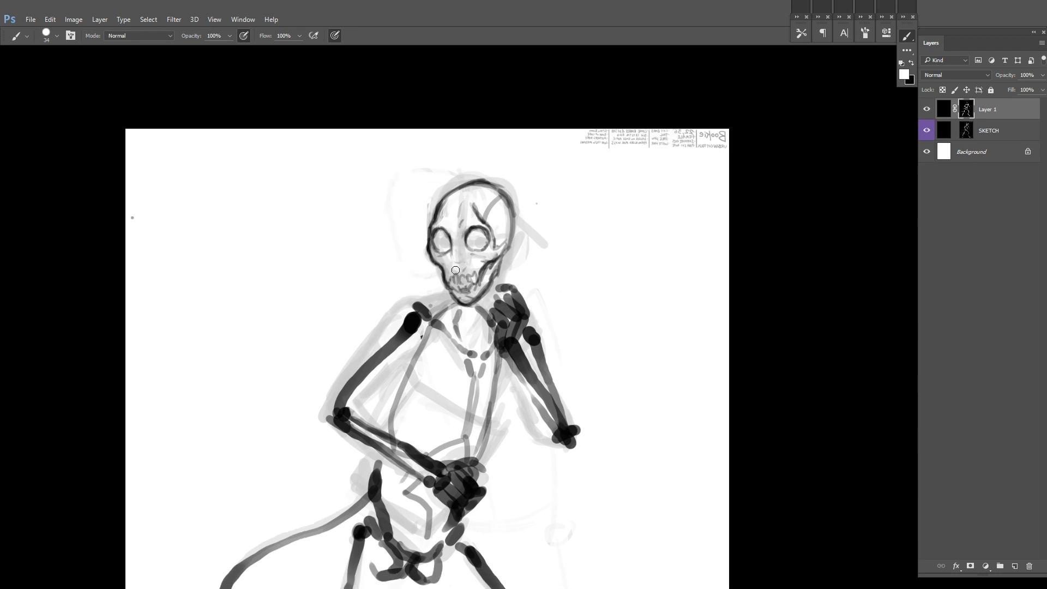
Step: Redraw the nose cavity between the eye sockets and darken it
scroll(451, 265, "up", 1)
scroll(454, 272, "down", 1)
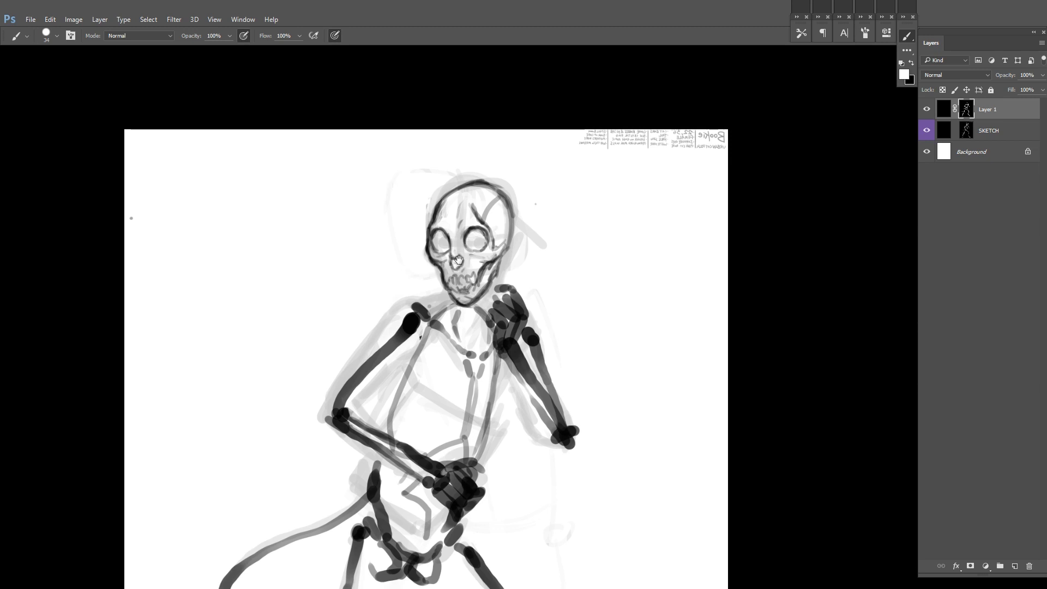
left_click_drag(458, 260, 456, 268)
key("x")
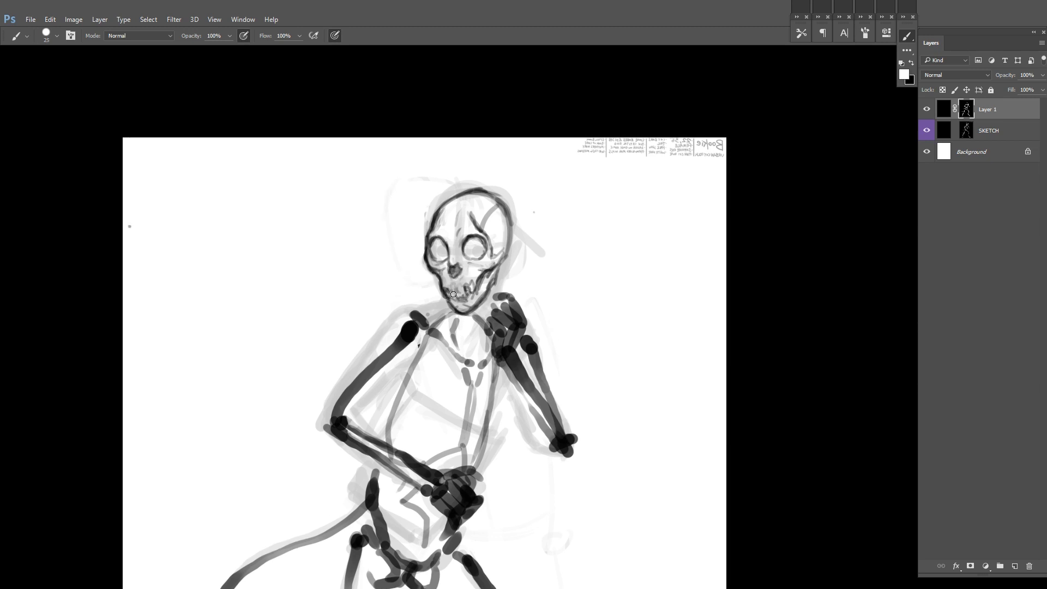
Step: Shade the skull's eye sockets dark grey and touch up the cheek and teeth
left_click_drag(499, 258, 494, 287)
key("x")
key("x")
mouse_move(428, 273)
left_mouse_down()
mouse_move(434, 285)
mouse_move(477, 285)
left_mouse_up()
mouse_move(482, 257)
left_mouse_down()
mouse_move(467, 286)
mouse_move(469, 249)
left_mouse_up()
key("x")
key("x")
key("x")
key("x")
mouse_move(503, 284)
left_mouse_down()
mouse_move(510, 242)
mouse_move(617, 214)
left_mouse_up()
key("ctrl+shift+h")
scroll(627, 240, "down", 3)
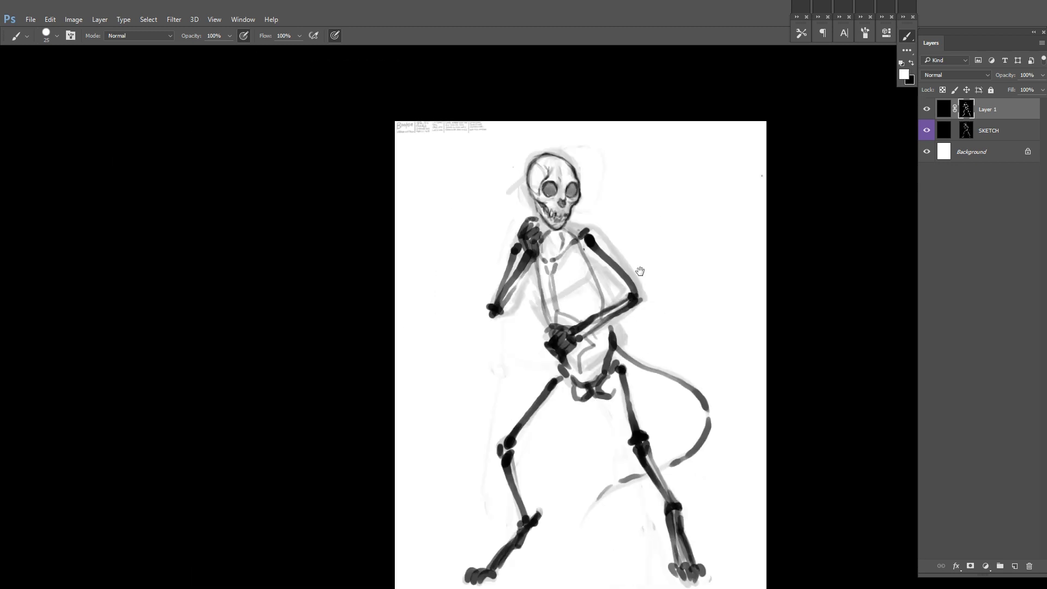
scroll(580, 227, "up", 2)
scroll(682, 200, "down", 2)
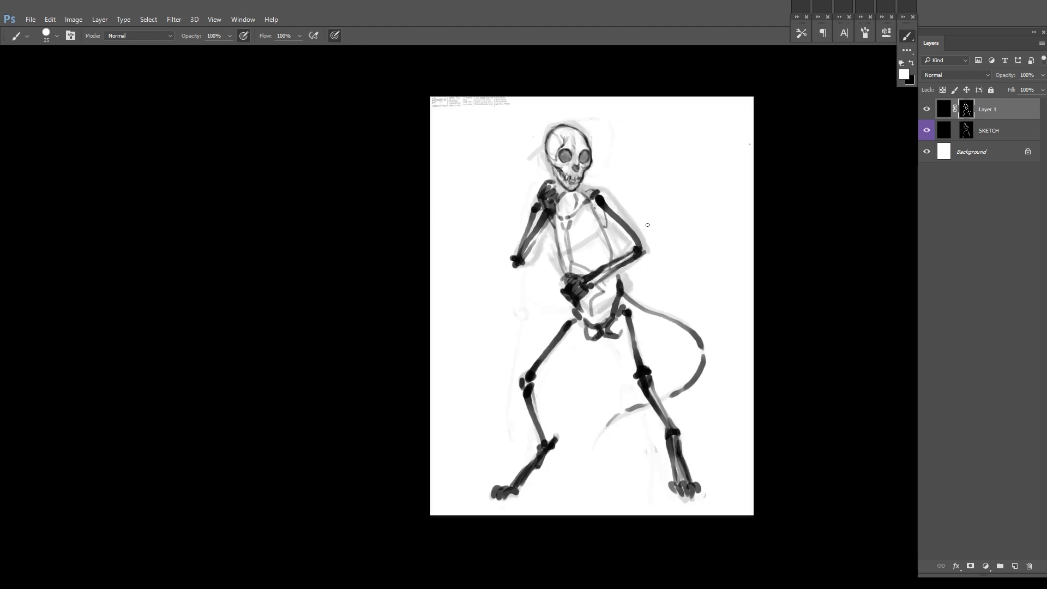
key("ctrl+shift+h")
Step: Rename the skeleton layer as BONES and give it a blue colour label
double_click(987, 109)
type("BONES")
key("Return")
Step: Add a masked layer named MUSCLES above the skeleton layer and label it green
key("F2")
double_click(985, 109)
right_click(926, 109)
left_click(947, 195)
Step: Lower the opacity of the BONES layer to 40%
left_click(999, 132)
left_click(1002, 152)
mouse_move(1042, 75)
left_mouse_down()
mouse_move(996, 89)
mouse_move(1008, 88)
left_mouse_up()
left_click(1008, 132)
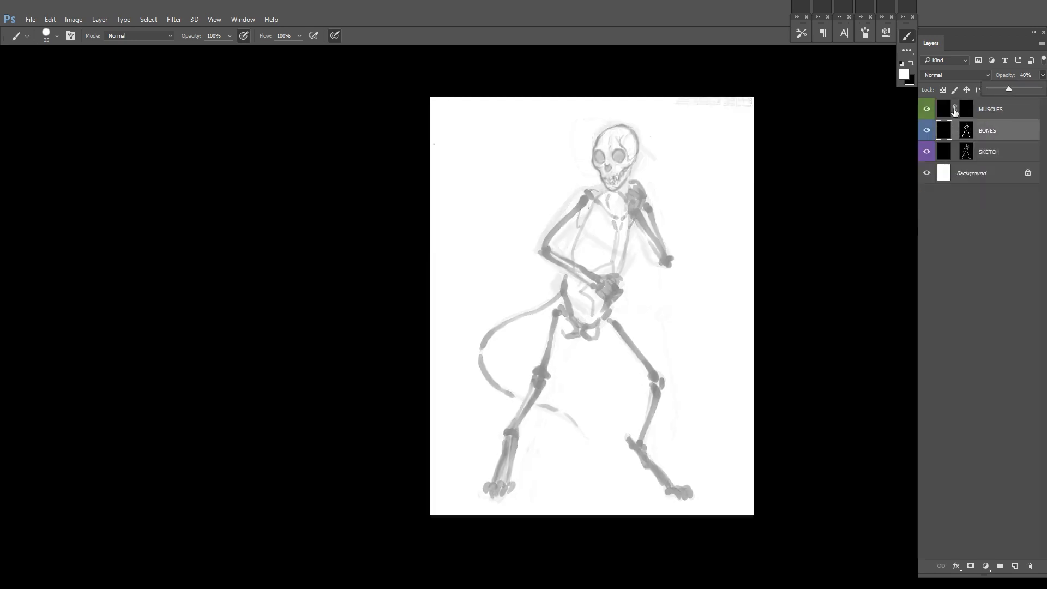
Step: Outline the shoulder and outer upper-arm muscles of the lowered arm on the MUSCLES layer mask
left_click(965, 109)
scroll(719, 131, "up", 1)
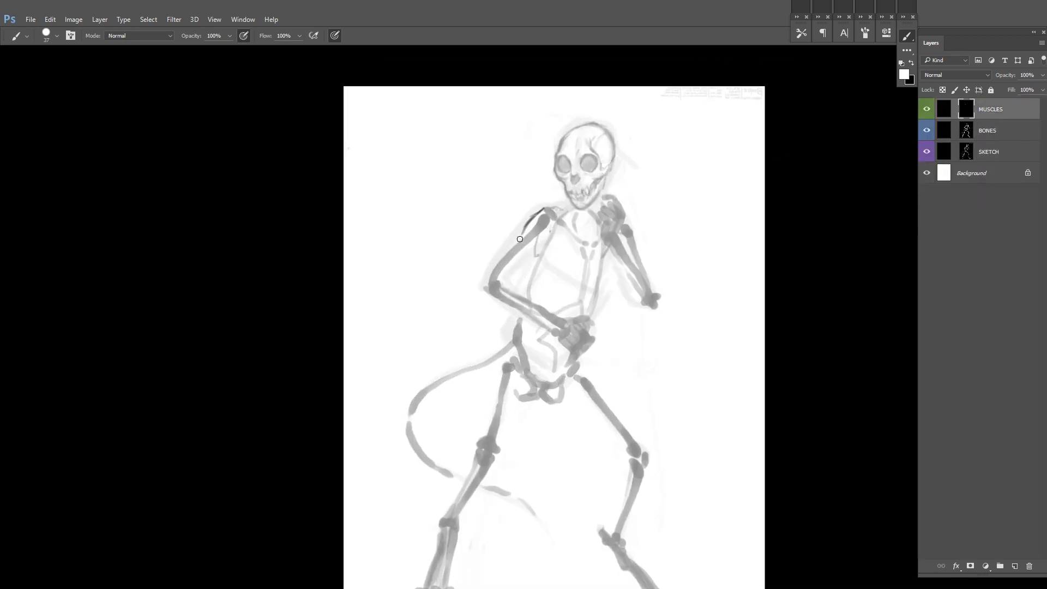
left_click_drag(498, 253, 484, 287)
key("x")
key("x")
left_click_drag(489, 271, 521, 231)
Step: Draw the inner edge of the lowered upper arm and a fan of chest muscle lines from the armpit
left_click_drag(608, 196, 578, 175)
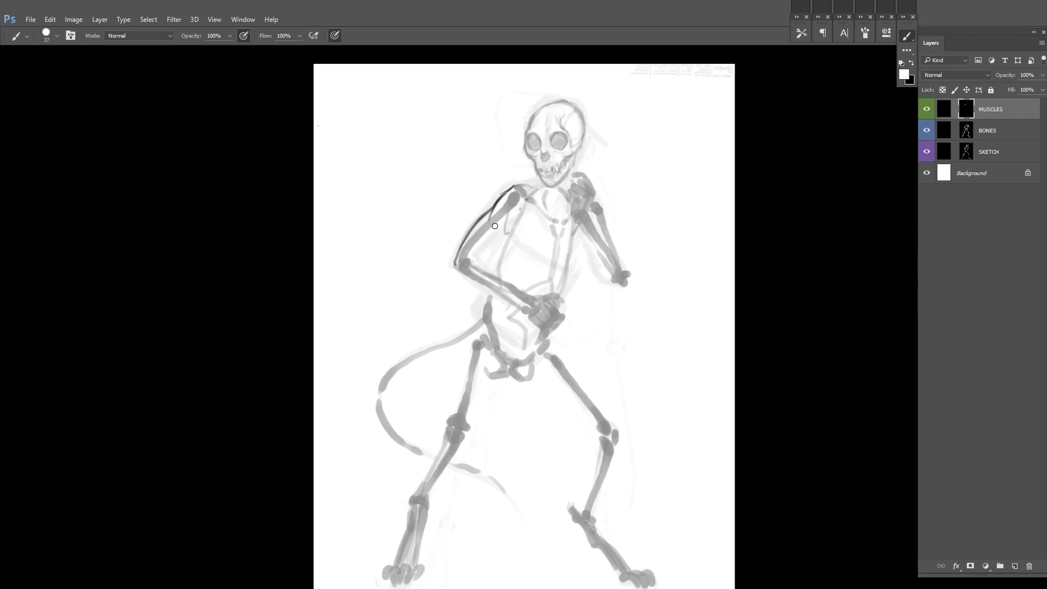
key("ctrl+z")
mouse_move(497, 227)
left_mouse_down()
mouse_move(527, 197)
mouse_move(530, 205)
left_mouse_up()
left_click_drag(534, 213, 512, 195)
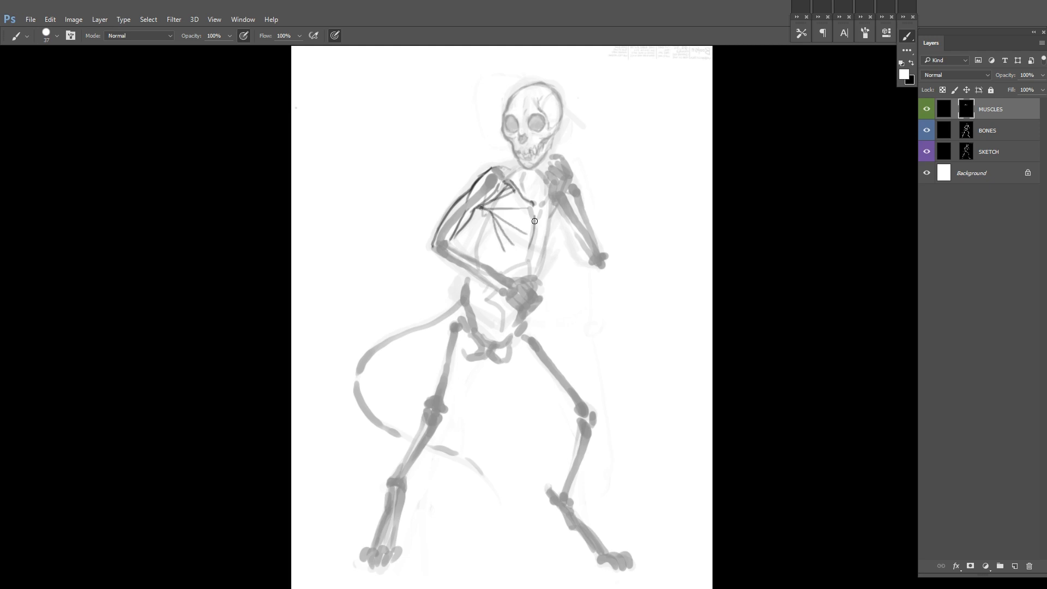
Step: Outline the forearm muscles of the lowered arm from elbow to wrist
left_click_drag(450, 230, 520, 278)
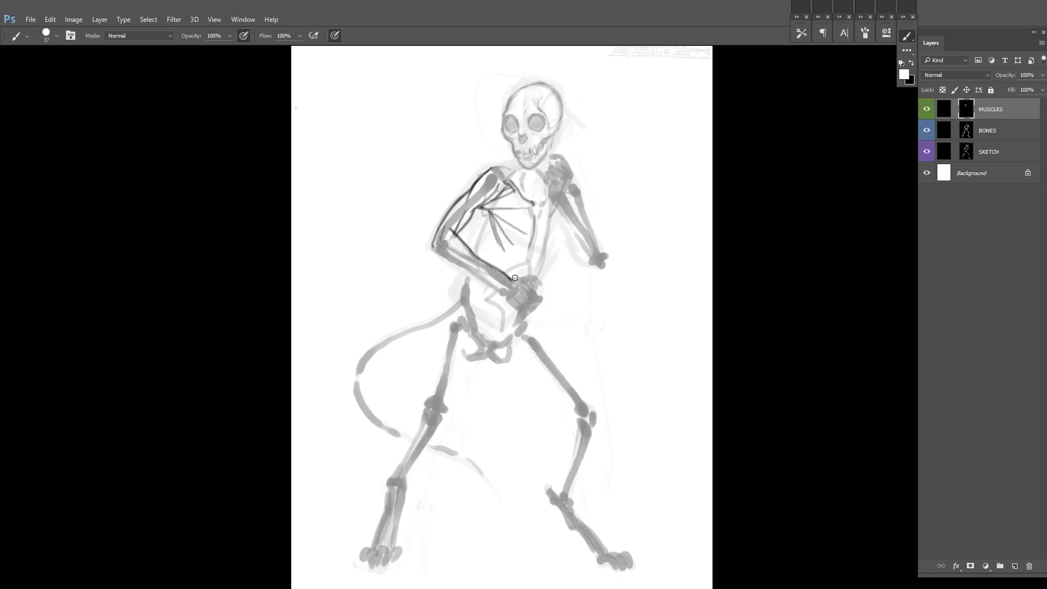
left_click_drag(441, 256, 442, 240)
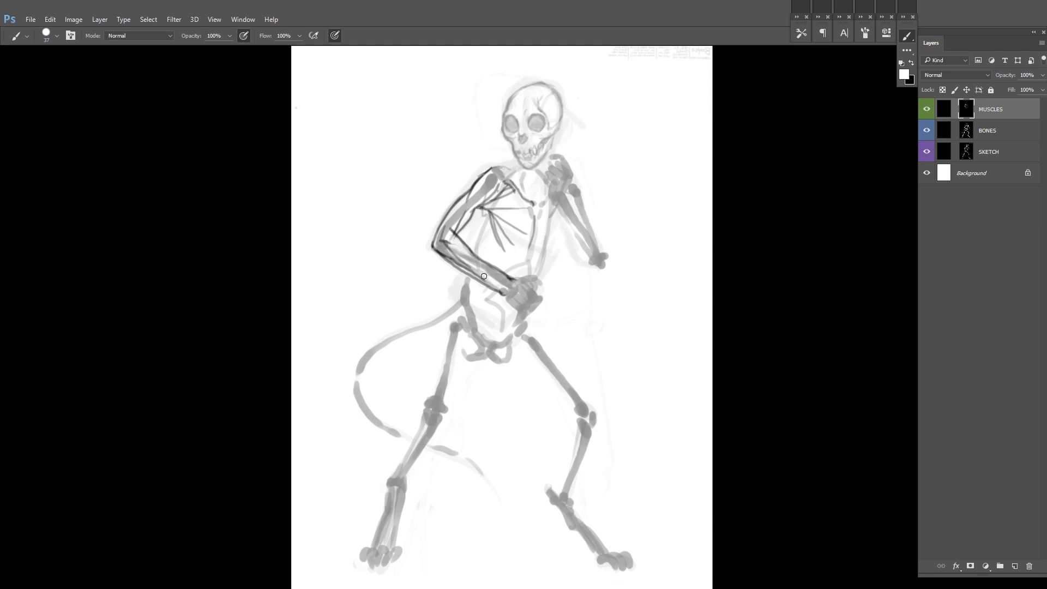
left_click_drag(503, 294, 507, 294)
left_click_drag(444, 231, 435, 260)
key("ctrl+z")
key("ctrl+z")
Step: Outline the elbow and outer forearm of the raised arm
mouse_move(595, 156)
left_mouse_down()
mouse_move(557, 199)
mouse_move(549, 176)
left_mouse_up()
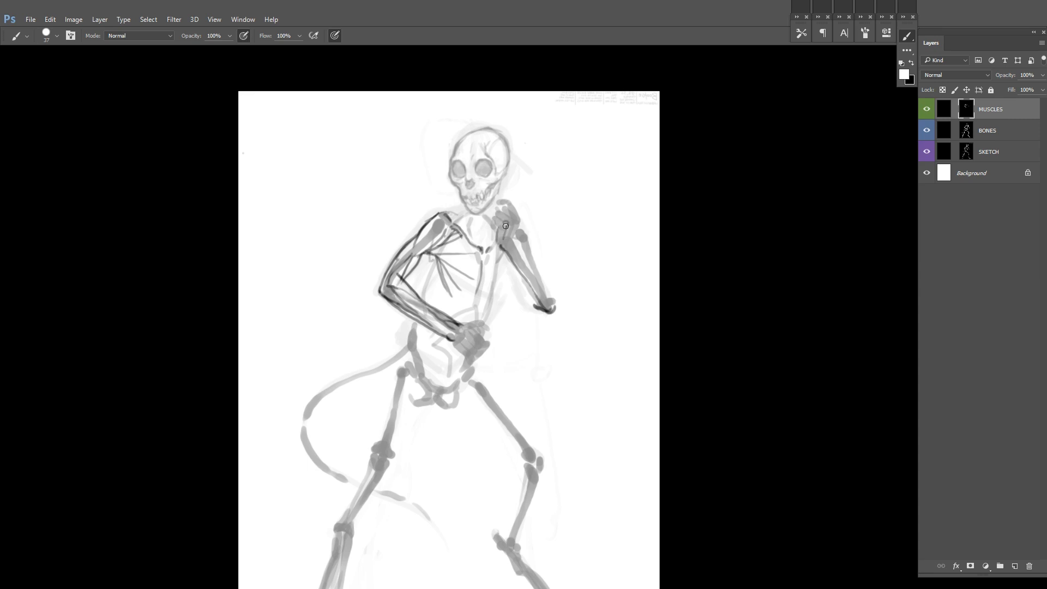
mouse_move(545, 304)
left_mouse_down()
mouse_move(511, 238)
mouse_move(557, 303)
left_mouse_up()
key("ctrl+z")
key("x")
Step: Draw the upper-arm and inner forearm contours of the raised arm and clean up stray lines
key("x")
left_click_drag(548, 280, 554, 303)
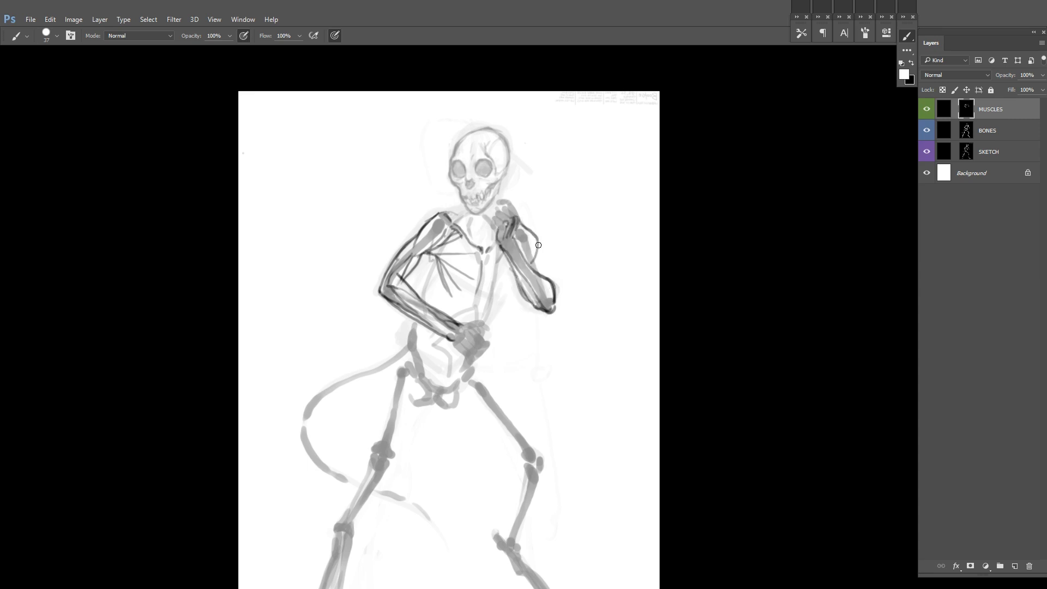
left_click_drag(526, 231, 507, 276)
key("x")
mouse_move(507, 272)
left_mouse_down()
mouse_move(517, 304)
mouse_move(519, 199)
left_mouse_up()
Step: Draw the neck muscles and the chest muscle lines on the raised-arm side
key("x")
key("x")
key("x")
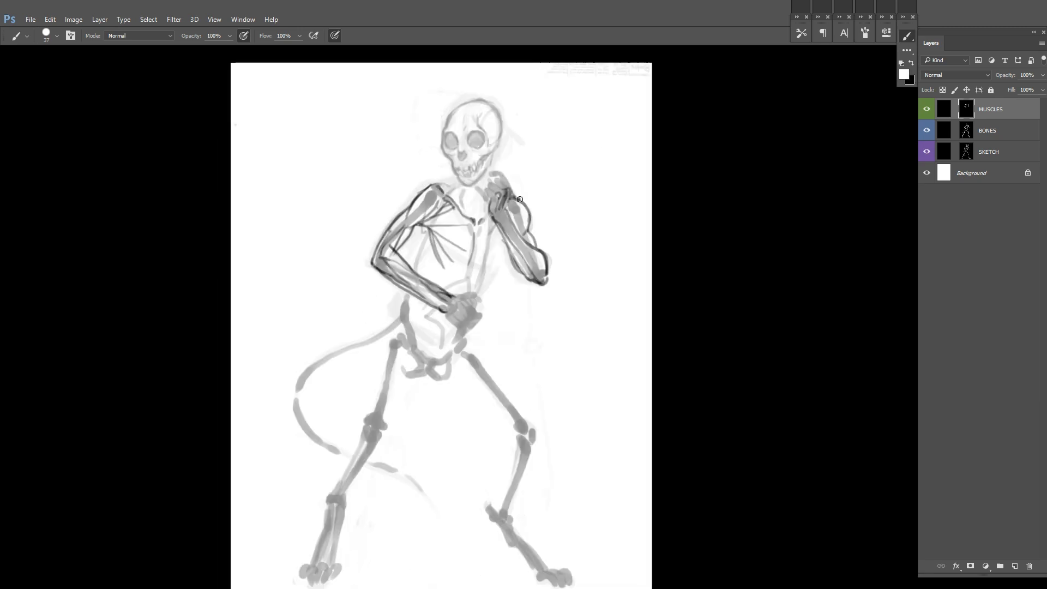
left_click_drag(477, 271, 500, 243)
key("ctrl+h")
key("x")
mouse_move(376, 200)
left_mouse_down()
mouse_move(465, 233)
mouse_move(440, 259)
left_mouse_up()
key("x")
left_click_drag(460, 230, 441, 265)
left_click_drag(620, 240, 586, 250)
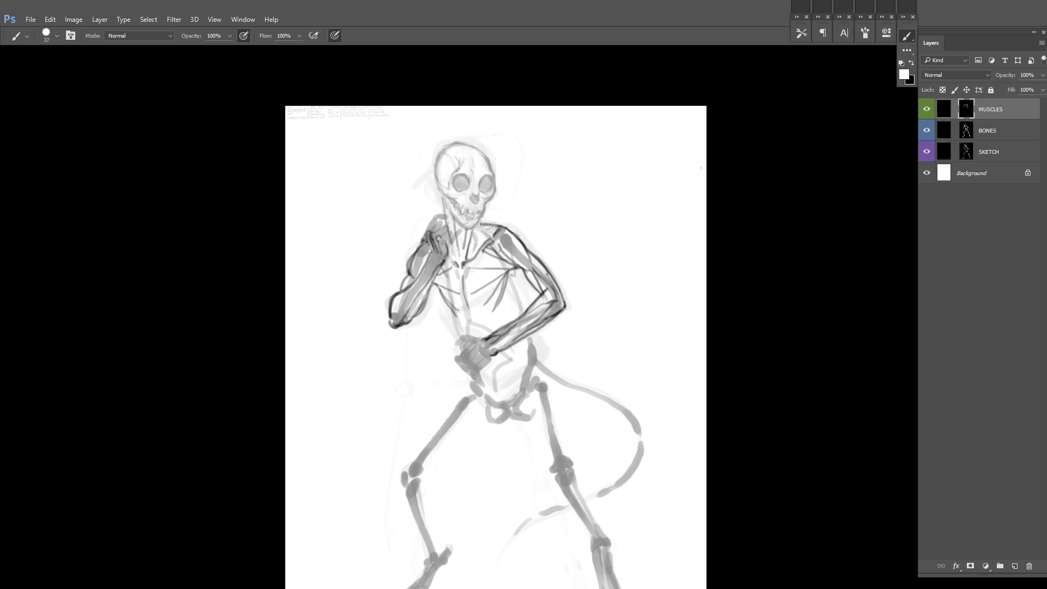
left_click_drag(442, 197, 446, 224)
left_click_drag(518, 278, 490, 223)
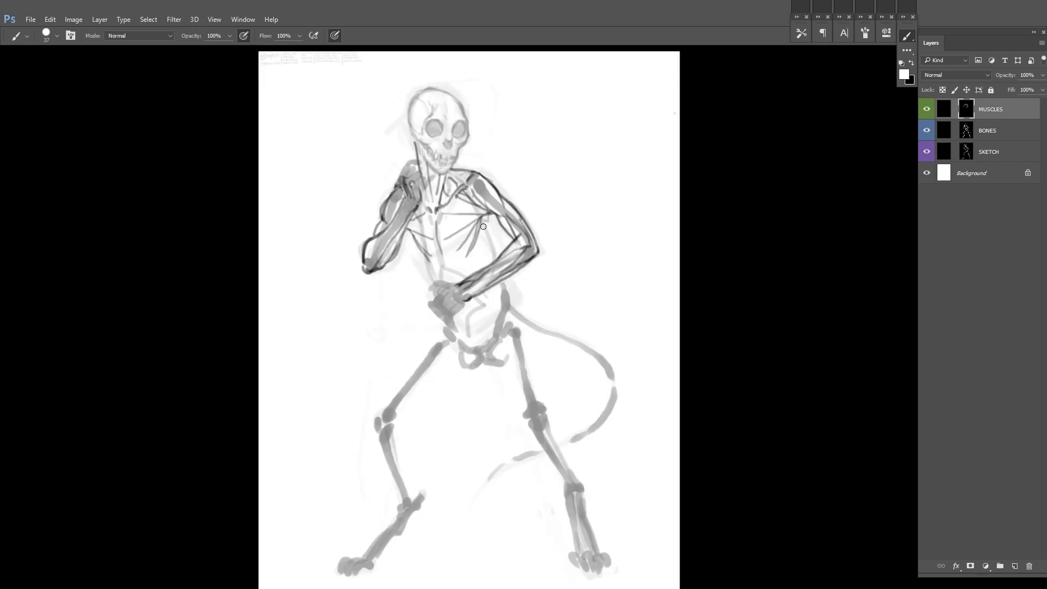
Step: Draw the sides of the torso and the curved lower belly outline down to the pelvis
left_click_drag(417, 241, 428, 261)
key("x")
left_click_drag(409, 230, 423, 259)
key("x")
left_click_drag(489, 253, 473, 292)
left_click_drag(435, 276, 474, 295)
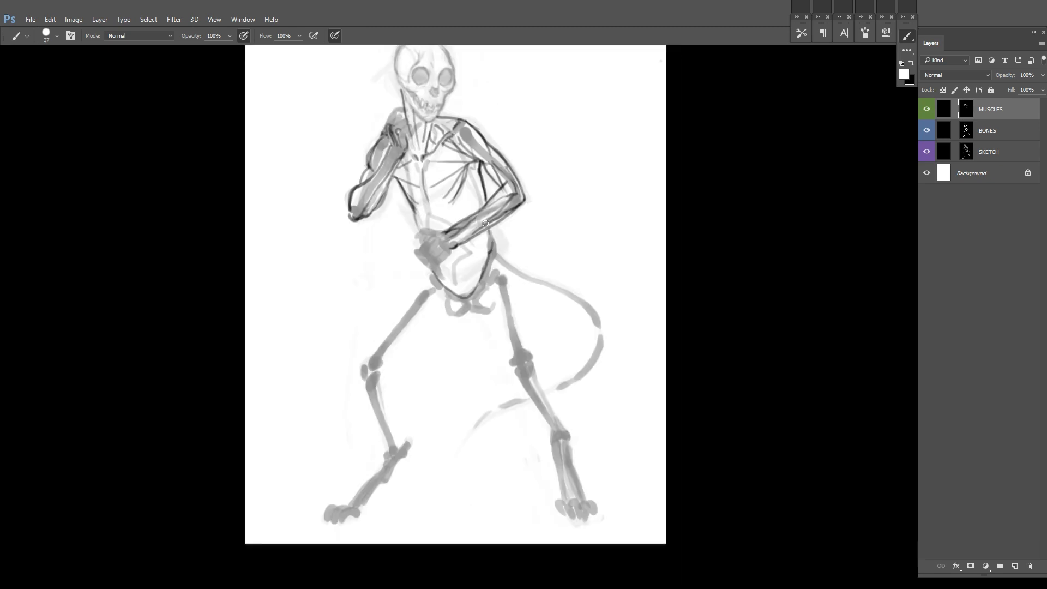
Step: Add rib muscle lines to the torso's side and outline the hand held at the waist
key("ctrl+shift+h")
left_click_drag(442, 238, 430, 261)
mouse_move(425, 298)
left_mouse_down()
mouse_move(442, 303)
mouse_move(482, 278)
left_mouse_up()
mouse_move(495, 274)
left_mouse_down()
mouse_move(510, 234)
mouse_move(471, 230)
mouse_move(457, 281)
left_mouse_up()
mouse_move(440, 250)
left_mouse_down()
mouse_move(448, 285)
mouse_move(467, 237)
mouse_move(485, 257)
left_mouse_up()
key("x")
key("x")
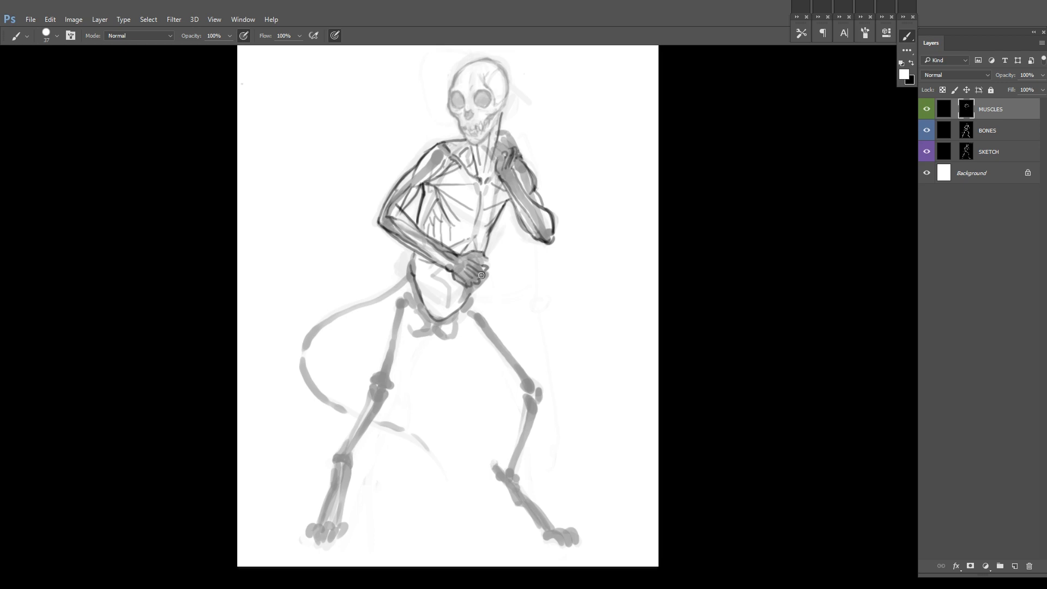
Step: Redraw the fingers of the hand at the waist and add division lines to the abdomen
key("ctrl+z")
mouse_move(466, 287)
left_mouse_down()
mouse_move(482, 294)
mouse_move(495, 274)
left_mouse_up()
left_click_drag(484, 275, 493, 281)
left_click_drag(479, 279, 489, 287)
left_click_drag(417, 277, 429, 276)
left_click_drag(434, 263, 431, 275)
Step: Draw long thigh muscle lines from the hips towards the knees on both legs
mouse_move(427, 279)
left_mouse_down()
mouse_move(429, 306)
mouse_move(417, 271)
mouse_move(463, 364)
left_mouse_up()
key("ctrl+z")
left_click_drag(427, 258, 466, 385)
left_click_drag(356, 242, 338, 352)
left_click_drag(356, 246, 337, 356)
key("ctrl+z")
left_click_drag(426, 260, 462, 382)
mouse_move(428, 251)
left_mouse_down()
mouse_move(464, 376)
mouse_move(421, 273)
mouse_move(439, 318)
mouse_move(466, 337)
mouse_move(467, 389)
left_mouse_up()
Step: Outline the knee, calf and shin of the bent leg opposite the tail down to the ankle
key("x")
key("x")
mouse_move(469, 382)
left_mouse_down()
mouse_move(459, 313)
mouse_move(474, 312)
mouse_move(417, 409)
left_mouse_up()
key("ctrl+z")
mouse_move(434, 335)
left_mouse_down()
mouse_move(413, 410)
mouse_move(422, 411)
left_mouse_up()
key("x")
key("x")
mouse_move(428, 391)
left_mouse_down()
mouse_move(432, 360)
mouse_move(440, 429)
left_mouse_up()
key("x")
key("x")
mouse_move(462, 333)
left_mouse_down()
mouse_move(455, 366)
mouse_move(441, 343)
left_mouse_up()
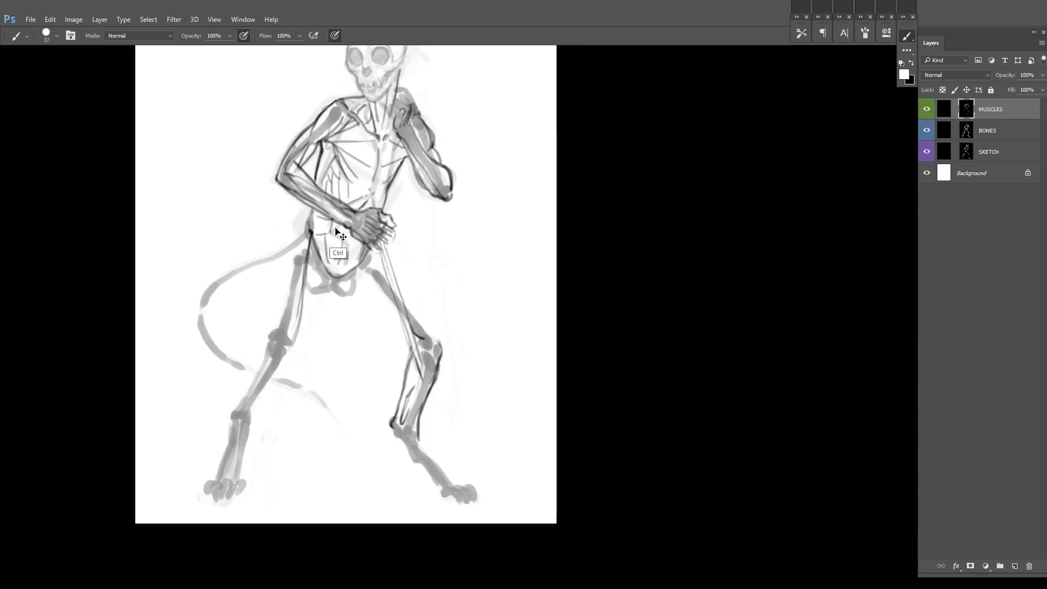
Step: Draw the bent leg's inner thigh contour and the knee and thigh lines of the tail-side leg
left_click_drag(333, 292, 413, 339)
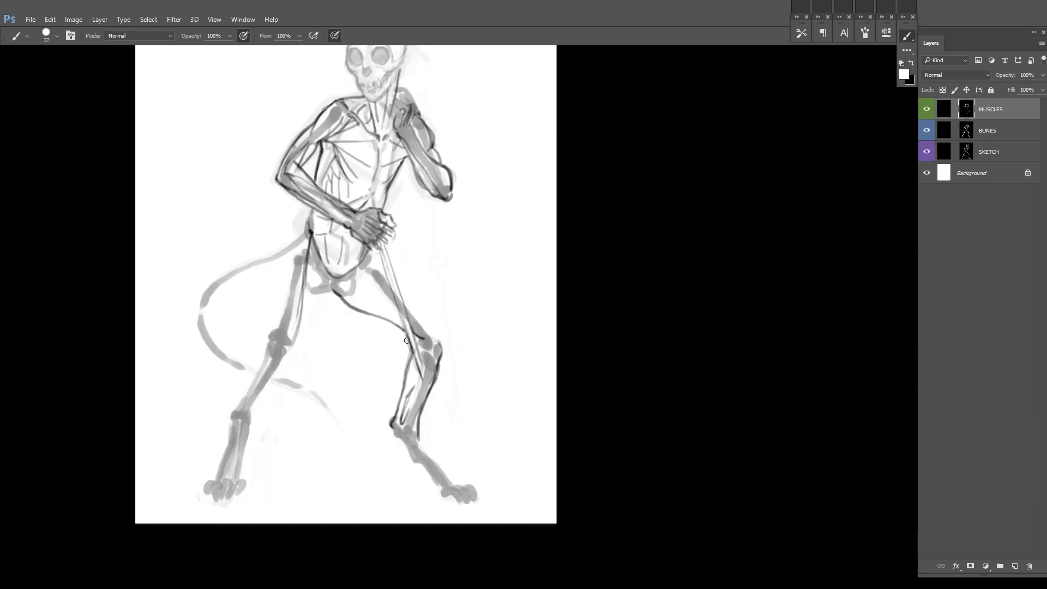
left_click_drag(267, 347, 276, 359)
left_click_drag(288, 352, 268, 376)
left_click_drag(274, 337, 283, 349)
left_click_drag(301, 299, 287, 342)
left_click_drag(310, 232, 290, 266)
Step: Outline the outer thigh of the bent leg from the hip to the knee
left_click_drag(384, 242, 443, 360)
key("ctrl+z")
key("x")
Step: Draw the inner thigh contour of the tail-side leg from the crotch and refine its knee
key("x")
left_click_drag(428, 312, 442, 352)
left_click_drag(382, 231, 395, 282)
mouse_move(345, 340)
left_mouse_down()
mouse_move(314, 376)
mouse_move(364, 322)
left_mouse_up()
key("x")
Step: Draw the outer thigh contour of the tail-side leg down to the knee and trim its line
key("x")
left_click_drag(291, 356, 324, 361)
left_click_drag(355, 277, 343, 297)
key("x")
key("x")
left_click_drag(339, 316, 311, 402)
mouse_move(505, 337)
left_mouse_down()
mouse_move(526, 257)
mouse_move(515, 312)
left_mouse_up()
mouse_move(397, 323)
left_mouse_down()
mouse_move(412, 303)
mouse_move(429, 315)
left_mouse_up()
key("ctrl+shift+h")
left_click_drag(528, 283, 502, 177)
left_click_drag(456, 216, 472, 258)
key("x")
left_click_drag(456, 218, 477, 289)
key("x")
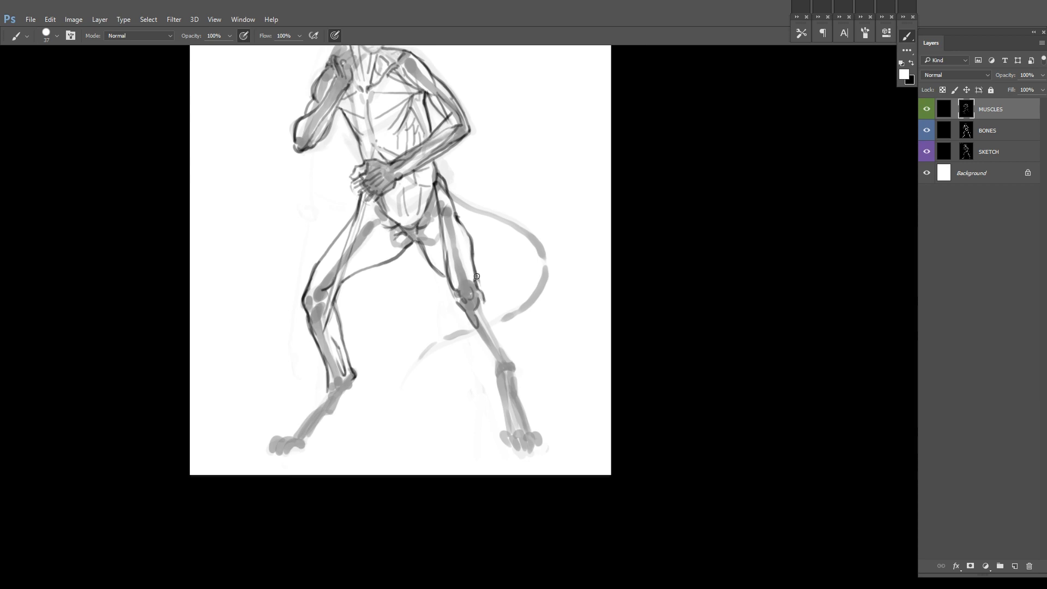
Step: Draw the front shin contour of the tail-side leg, from the knee toward the ankle
left_click_drag(324, 288, 345, 241)
mouse_move(488, 189)
left_mouse_down()
mouse_move(467, 250)
mouse_move(418, 329)
left_mouse_up()
key("ctrl+z")
left_click_drag(544, 363, 644, 192)
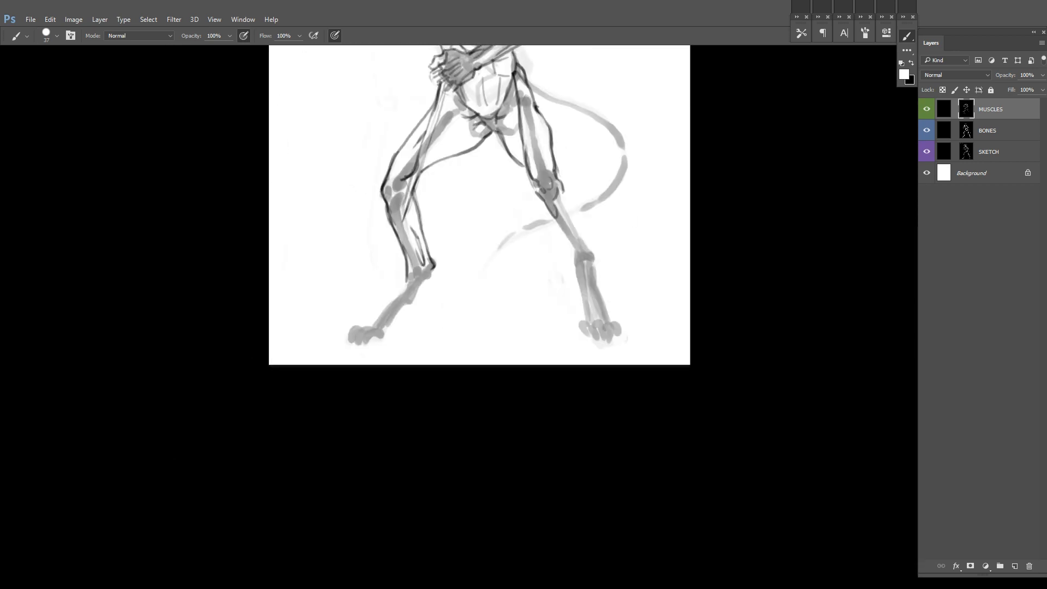
left_click_drag(595, 218, 558, 288)
key("x")
mouse_move(541, 216)
left_mouse_down()
mouse_move(465, 231)
mouse_move(548, 241)
left_mouse_up()
key("x")
left_click_drag(358, 299, 368, 334)
mouse_move(513, 295)
left_mouse_down()
mouse_move(536, 334)
mouse_move(513, 303)
left_mouse_up()
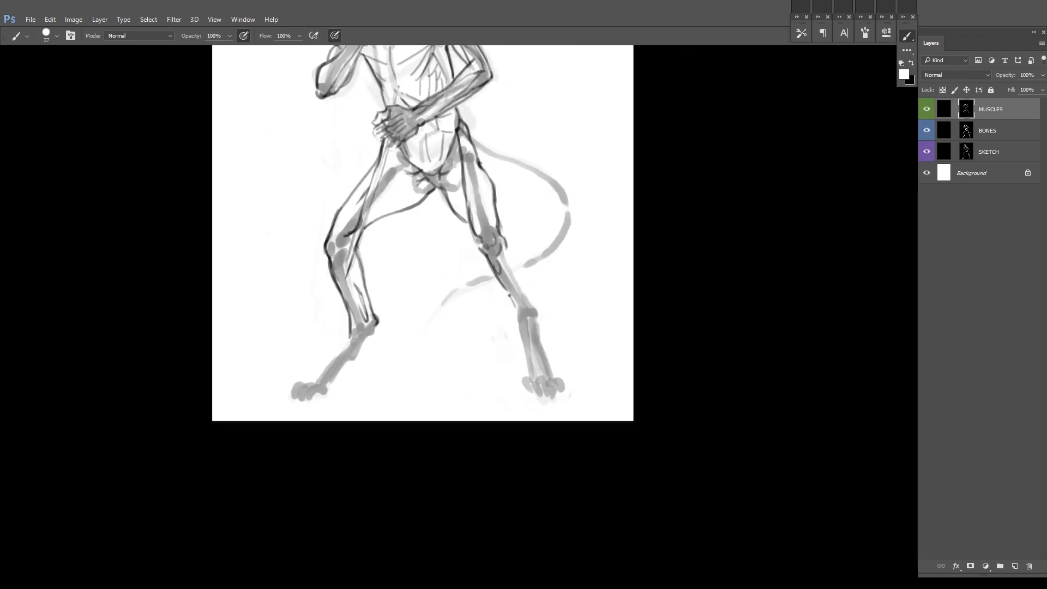
Step: Outline the calf and ankle of the tail-side leg down to the top of the foot
left_click_drag(712, 192, 736, 181)
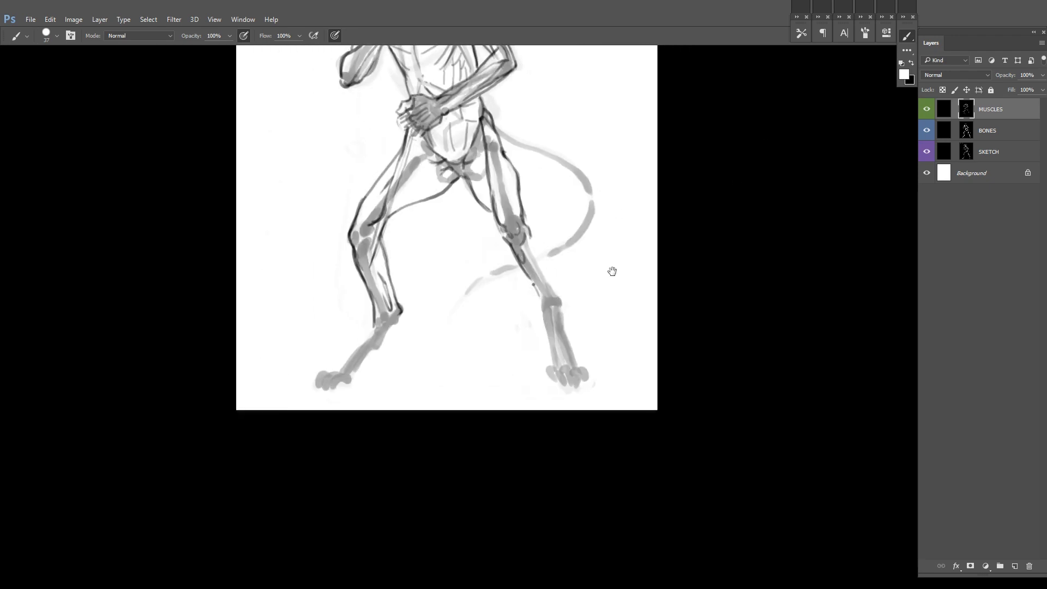
left_click_drag(369, 290, 461, 249)
mouse_move(502, 281)
left_mouse_down()
mouse_move(460, 362)
mouse_move(468, 341)
left_mouse_up()
scroll(459, 354, "up", 1)
left_click_drag(694, 264, 692, 220)
scroll(668, 316, "up", 3)
mouse_move(668, 318)
left_mouse_down()
mouse_move(616, 312)
mouse_move(587, 404)
left_mouse_up()
left_click_drag(445, 246, 475, 297)
left_click_drag(505, 257, 476, 219)
left_click_drag(445, 160, 484, 266)
left_click_drag(498, 281, 482, 244)
Step: Outline the long paw-like foot and rounded toes of the tail-side leg
mouse_move(459, 204)
left_mouse_down()
mouse_move(471, 254)
mouse_move(451, 215)
left_mouse_up()
mouse_move(430, 228)
left_mouse_down()
mouse_move(451, 304)
mouse_move(467, 260)
left_mouse_up()
key("x")
Step: Outline the bent leg's ankle and heel, correcting the contour with the opposite colour
key("x")
left_click_drag(464, 220, 446, 169)
left_click_drag(450, 201, 471, 280)
mouse_move(429, 246)
left_mouse_down()
mouse_move(437, 278)
mouse_move(456, 294)
mouse_move(506, 299)
mouse_move(507, 278)
mouse_move(516, 305)
mouse_move(467, 312)
mouse_move(511, 311)
left_mouse_up()
left_click_drag(540, 219, 522, 372)
left_click_drag(220, 408, 378, 319)
left_click_drag(457, 103, 445, 277)
mouse_move(377, 340)
left_mouse_down()
mouse_move(366, 382)
mouse_move(399, 328)
left_mouse_up()
key("x")
mouse_move(405, 324)
left_mouse_down()
mouse_move(470, 256)
mouse_move(435, 286)
left_mouse_up()
key("x")
key("x")
mouse_move(440, 274)
left_mouse_down()
mouse_move(413, 237)
mouse_move(398, 279)
left_mouse_up()
Step: Outline the bent leg's foot from the heel to the paw and draw its toes
key("x")
left_click_drag(435, 227, 405, 273)
mouse_move(407, 278)
left_mouse_down()
mouse_move(419, 329)
mouse_move(418, 296)
left_mouse_up()
mouse_move(413, 276)
left_mouse_down()
mouse_move(426, 317)
mouse_move(353, 388)
left_mouse_up()
left_click_drag(423, 329, 378, 391)
mouse_move(388, 328)
left_mouse_down()
mouse_move(346, 391)
mouse_move(408, 324)
left_mouse_up()
left_click_drag(408, 350, 406, 361)
left_click_drag(398, 362, 409, 362)
key("x")
mouse_move(445, 314)
left_mouse_down()
mouse_move(414, 346)
mouse_move(456, 331)
mouse_move(453, 320)
mouse_move(468, 336)
left_mouse_up()
Step: Join the bent leg's inner thigh contour to the calf behind the knee and reinforce the lower leg lines
key("x")
key("x")
key("x")
left_click_drag(464, 334, 459, 341)
left_click_drag(434, 335, 419, 345)
mouse_move(422, 330)
left_mouse_down()
mouse_move(416, 345)
mouse_move(429, 338)
left_mouse_up()
mouse_move(458, 318)
left_mouse_down()
mouse_move(429, 337)
mouse_move(419, 331)
left_mouse_up()
mouse_move(447, 314)
left_mouse_down()
mouse_move(416, 335)
mouse_move(431, 349)
left_mouse_up()
left_click_drag(671, 179, 544, 302)
left_click_drag(544, 302, 473, 353)
left_click_drag(591, 345, 574, 327)
left_click_drag(486, 362, 534, 332)
left_click_drag(505, 309, 465, 379)
key("x")
key("x")
left_click_drag(380, 370, 407, 365)
mouse_move(436, 326)
left_mouse_down()
mouse_move(412, 409)
mouse_move(427, 366)
left_mouse_up()
left_click_drag(409, 310, 431, 394)
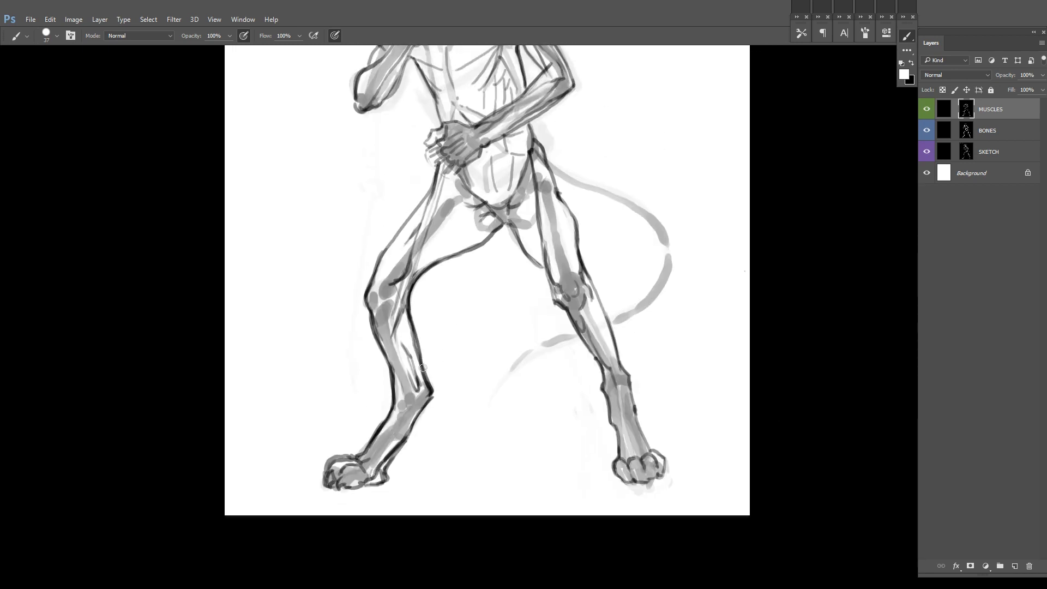
left_click_drag(384, 351, 386, 361)
left_click_drag(373, 319, 396, 412)
left_click_drag(376, 322, 341, 375)
Step: Darken and thicken the bent leg's inner thigh, knee and calf contours
key("x")
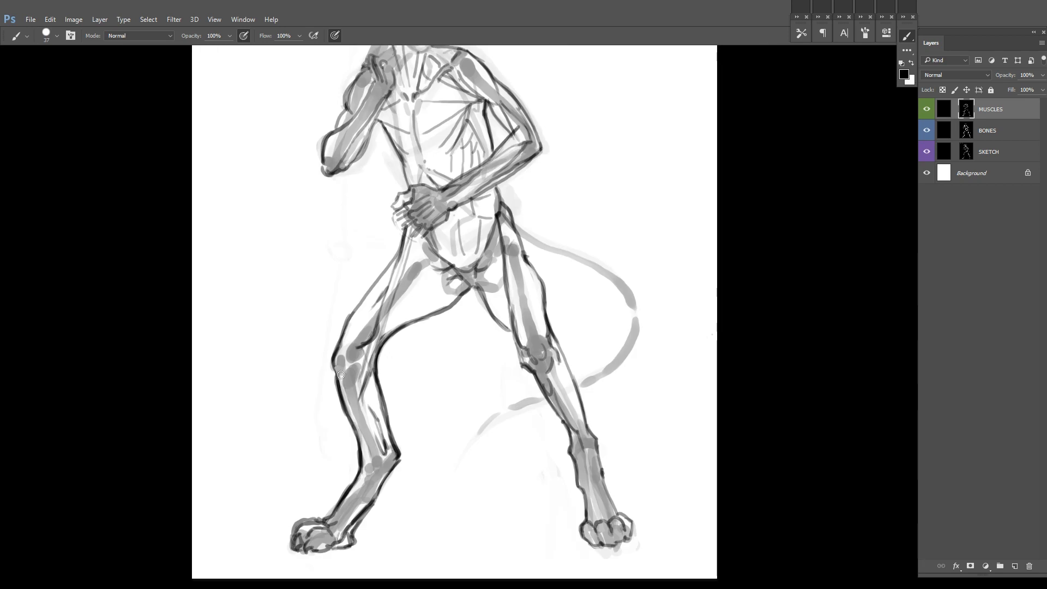
key("x")
left_click_drag(452, 259, 449, 234)
key("x")
left_click_drag(334, 322, 338, 307)
left_click_drag(366, 267, 338, 316)
key("x")
left_click_drag(508, 254, 431, 329)
left_click_drag(366, 355, 295, 435)
key("x")
mouse_move(436, 296)
left_mouse_down()
mouse_move(330, 383)
mouse_move(363, 350)
left_mouse_up()
key("x")
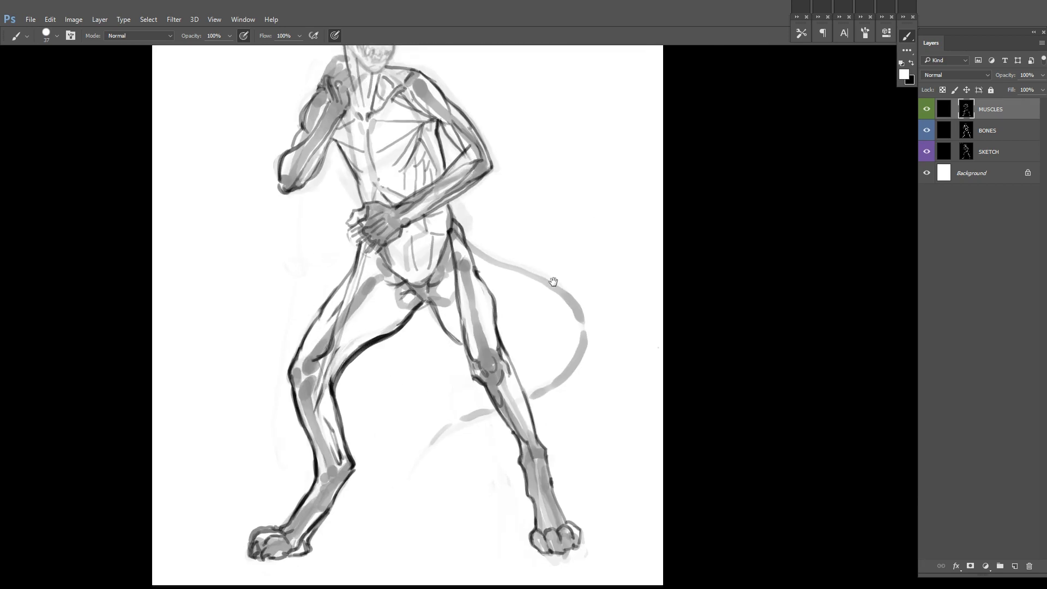
left_click_drag(587, 219, 514, 311)
key("x")
key("x")
left_click_drag(317, 363, 287, 394)
left_click_drag(542, 289, 539, 236)
left_click_drag(411, 293, 428, 376)
Step: Flip the canvas horizontally and reduce the brush size to 20 for detailing the head
scroll(553, 278, "down", 3)
left_click_drag(553, 277, 541, 346)
key("ctrl+shift+h")
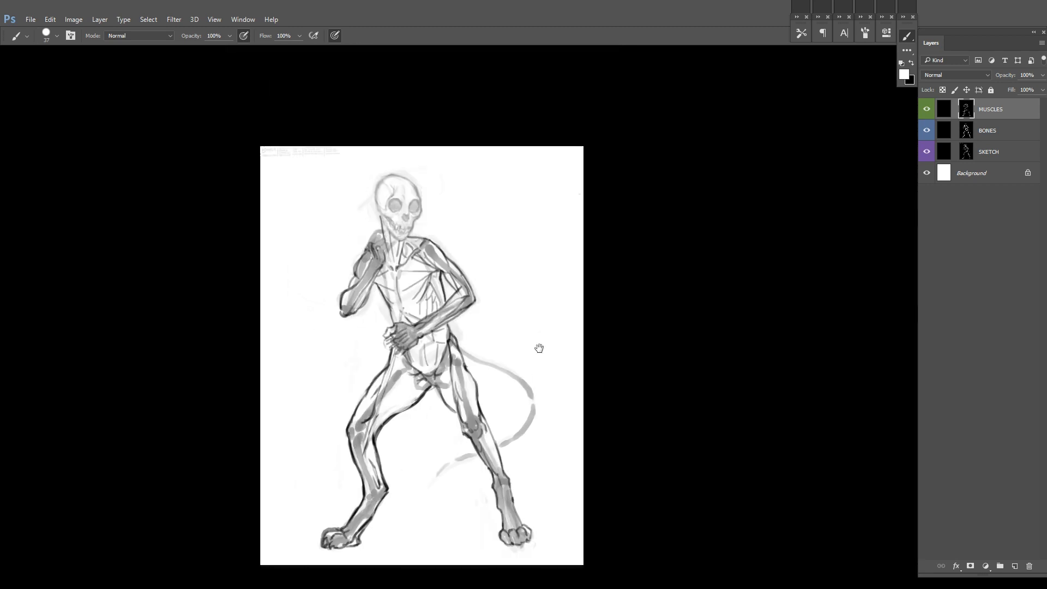
scroll(422, 352, "down", 3)
left_click_drag(503, 317, 521, 297)
mouse_move(455, 203)
left_mouse_down()
mouse_move(494, 183)
mouse_move(567, 263)
left_mouse_up()
key("bracketleft")
key("bracketleft")
key("bracketleft")
key("bracketleft")
Step: Outline the skull's eye sockets and draw the philtrum lines below the nose
mouse_move(526, 264)
left_mouse_down()
mouse_move(520, 278)
mouse_move(567, 264)
mouse_move(521, 230)
left_mouse_up()
key("x")
key("x")
key("x")
left_click_drag(558, 275, 583, 264)
left_click_drag(490, 295, 463, 314)
key("x")
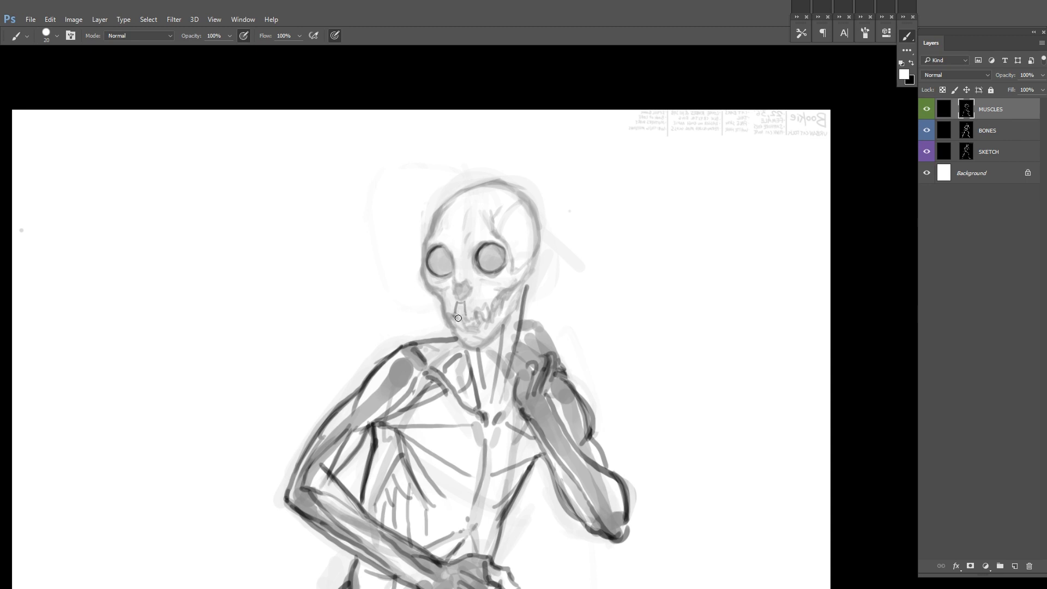
Step: Draw the lips and outline the chin and jaw on the skull
key("ctrl+plus")
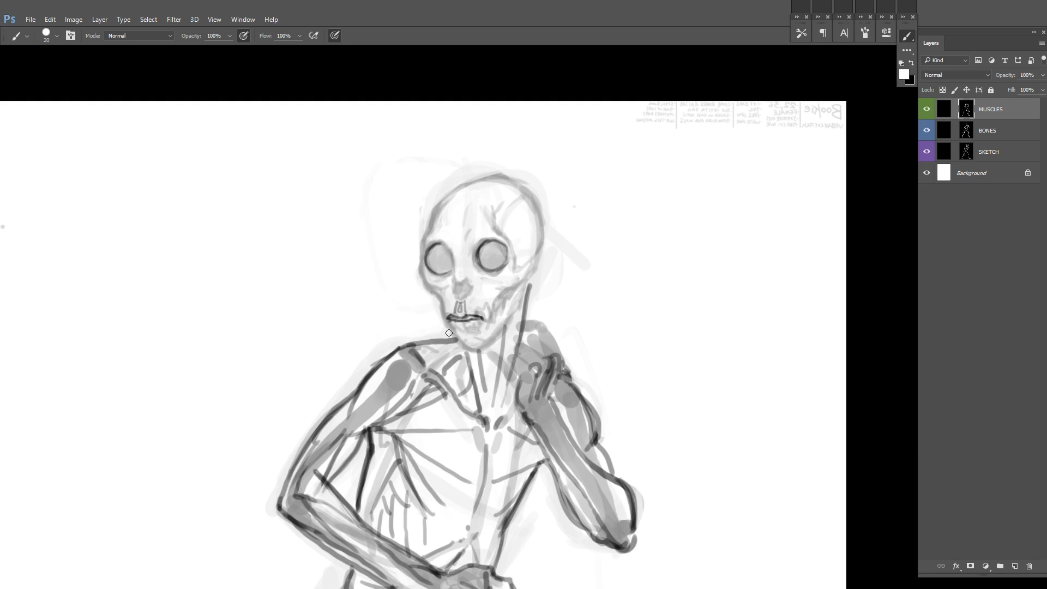
mouse_move(449, 328)
left_mouse_down()
mouse_move(490, 342)
mouse_move(482, 367)
left_mouse_up()
key("x")
key("x")
left_click_drag(497, 342, 513, 311)
left_click_drag(481, 367, 505, 323)
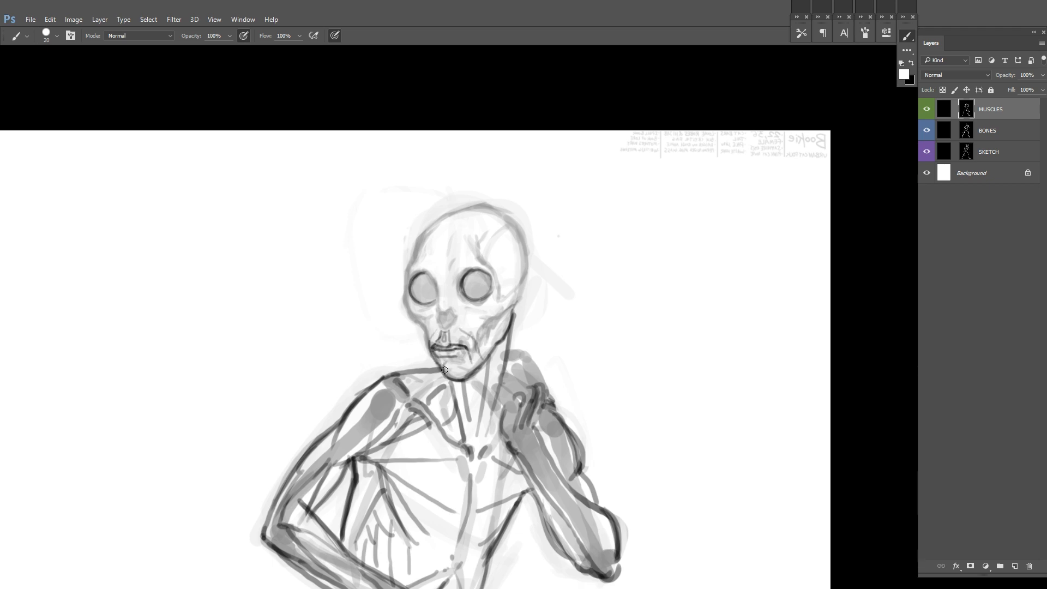
left_click_drag(501, 258, 493, 265)
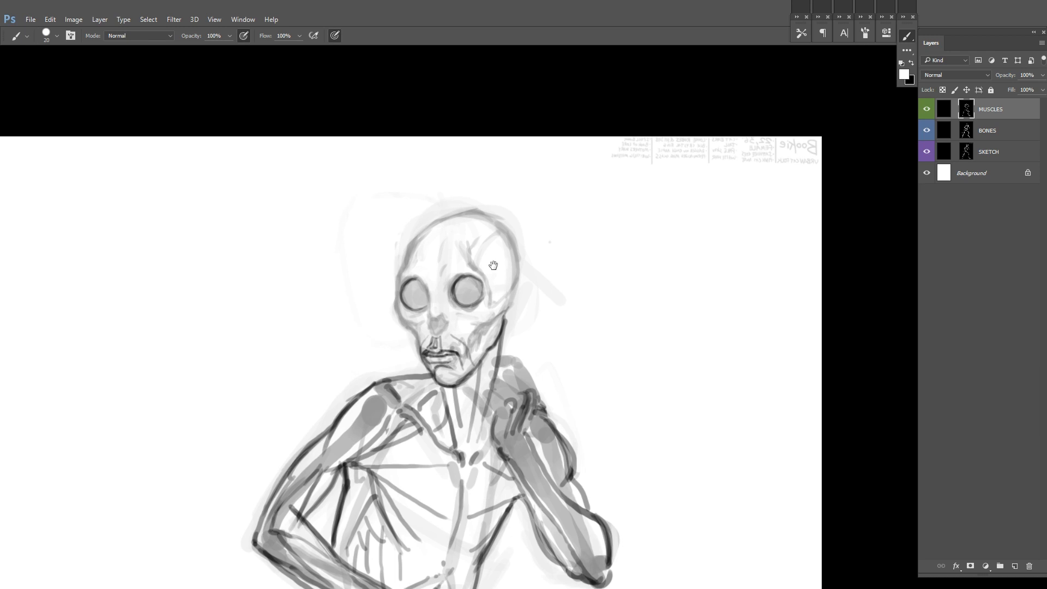
Step: Draw the cheek muscles beside the mouth and the contour of the far cheek
left_click_drag(471, 347, 484, 332)
left_click_drag(420, 352, 406, 339)
left_click_drag(390, 307, 406, 330)
key("x")
Step: Outline the cranium and define the brow and temple lines
key("x")
left_click_drag(501, 197, 500, 217)
mouse_move(389, 273)
left_mouse_down()
mouse_move(389, 252)
mouse_move(493, 240)
mouse_move(503, 281)
left_mouse_up()
key("x")
key("x")
left_click_drag(390, 271, 414, 243)
mouse_move(452, 267)
left_mouse_down()
mouse_move(460, 240)
mouse_move(474, 311)
left_mouse_up()
left_click_drag(548, 311, 540, 325)
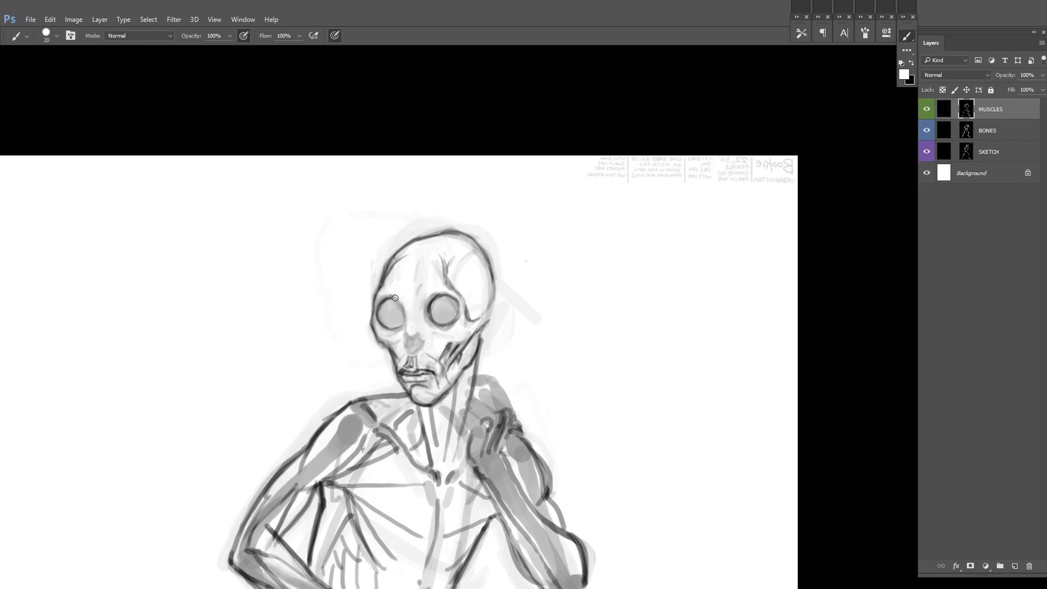
Step: Reinforce the eye socket rims and the contours around the eyes
left_click_drag(395, 298, 404, 330)
left_click_drag(694, 152, 755, 99)
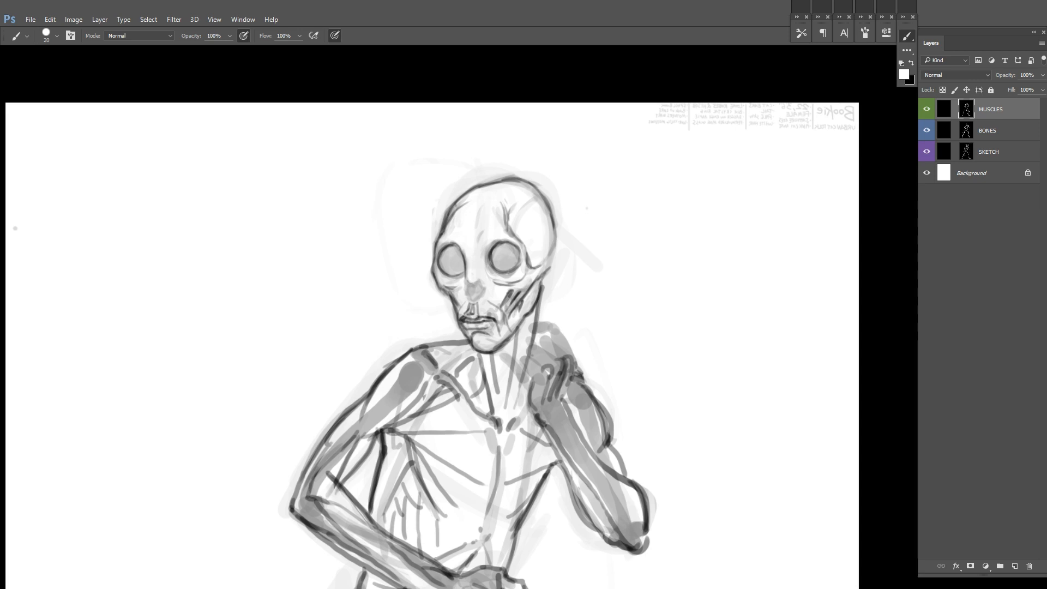
left_click_drag(524, 147, 613, 102)
scroll(612, 102, "up", 2)
left_click_drag(664, 234, 556, 269)
key("x")
key("x")
scroll(502, 266, "down", 1)
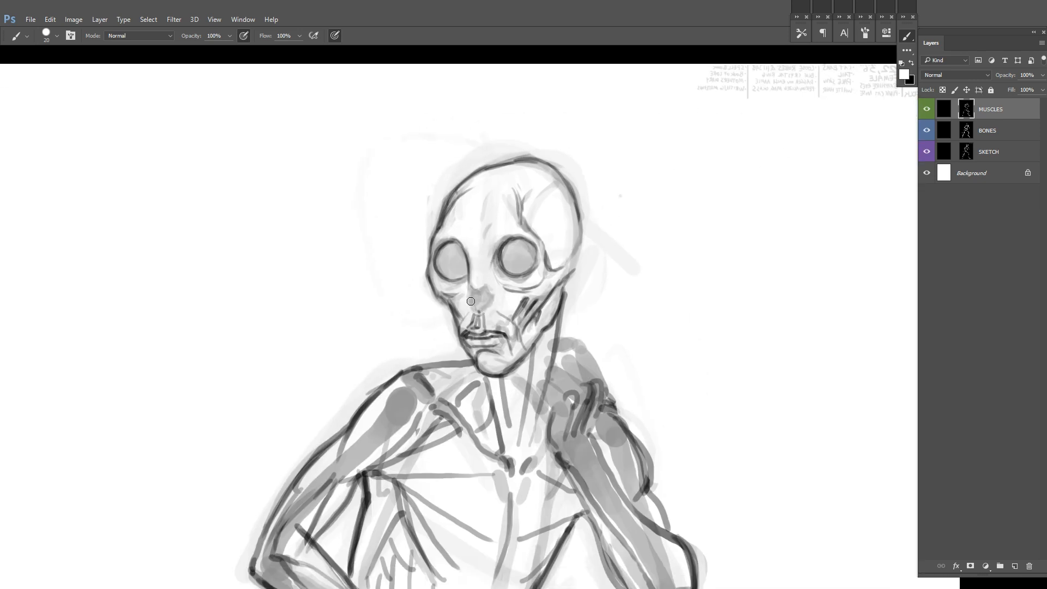
Step: Draw the side of the nose bridge, the nose tip and the nostrils
left_click_drag(476, 310, 477, 294)
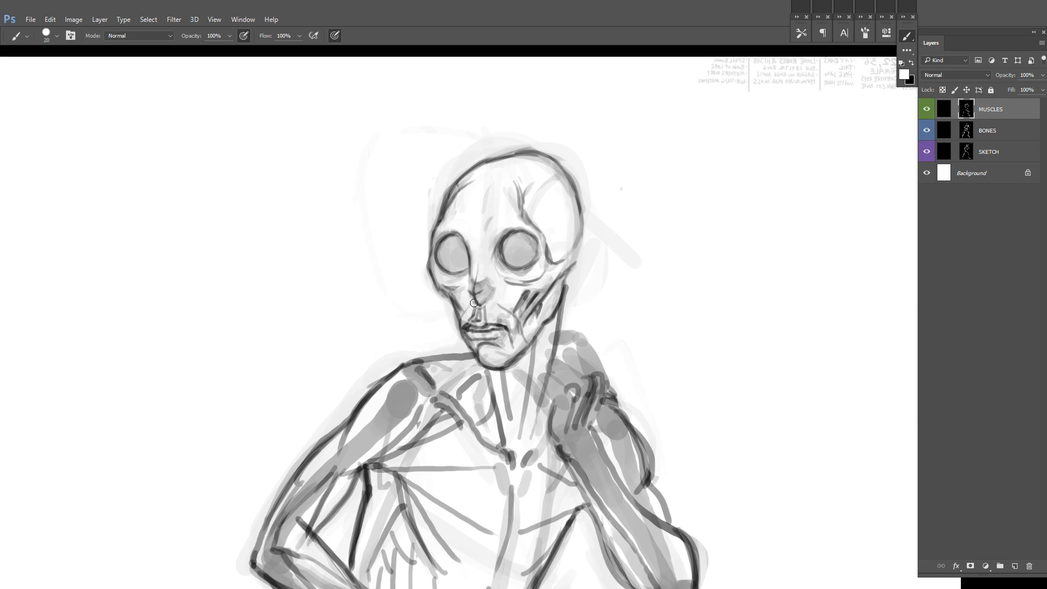
key("x")
key("x")
mouse_move(483, 291)
left_mouse_down()
mouse_move(491, 297)
mouse_move(462, 307)
left_mouse_up()
key("x")
key("x")
left_click_drag(463, 297, 462, 316)
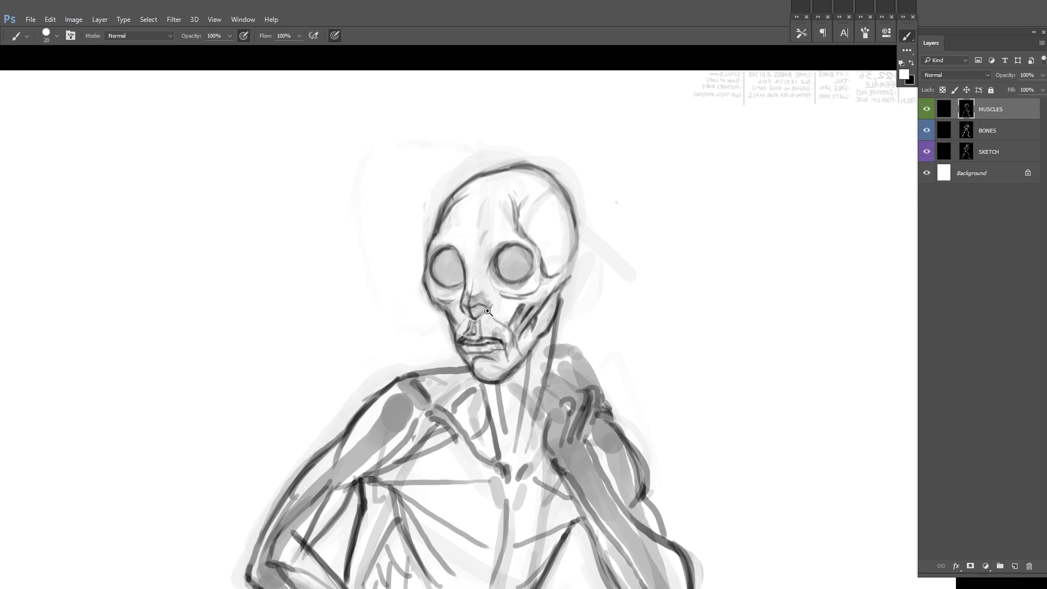
scroll(491, 311, "up", 3)
scroll(498, 257, "up", 2)
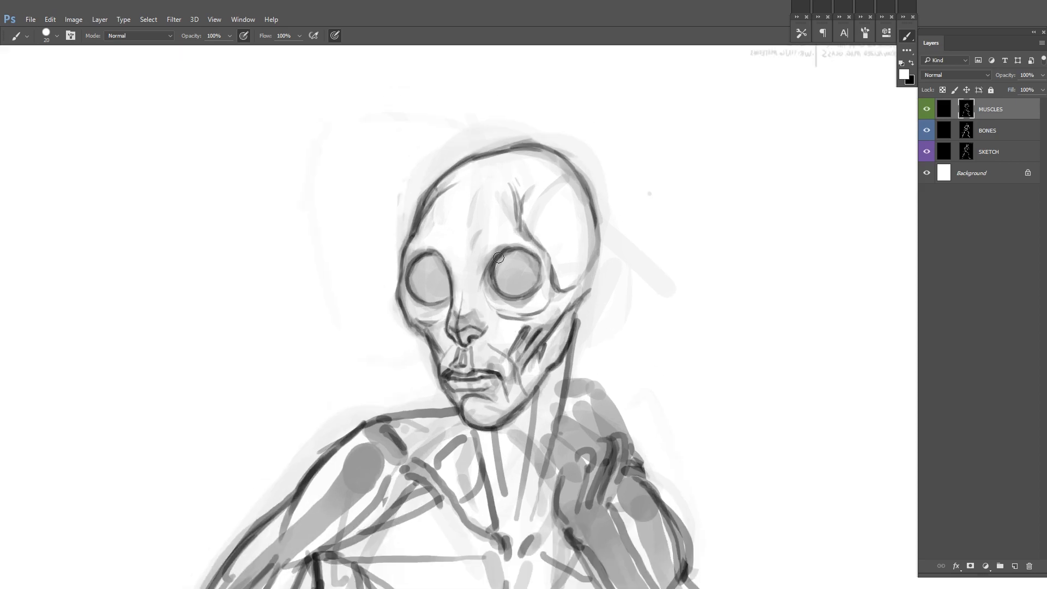
Step: Touch up the side of the nose and flip the canvas horizontally to check the face
key("x")
left_click_drag(449, 321, 447, 334)
key("x")
key("ctrl+shift+h")
left_click_drag(652, 239, 653, 211)
Step: Thicken the rims of both eye sockets with dark strokes and flip the canvas horizontally again
key("x")
key("x")
left_click_drag(552, 222, 544, 273)
mouse_move(438, 301)
left_mouse_down()
mouse_move(444, 277)
mouse_move(480, 312)
left_mouse_up()
mouse_move(429, 307)
left_mouse_down()
mouse_move(436, 331)
mouse_move(470, 331)
mouse_move(434, 294)
left_mouse_up()
mouse_move(519, 315)
left_mouse_down()
mouse_move(520, 334)
mouse_move(555, 299)
mouse_move(547, 293)
left_mouse_up()
left_click_drag(477, 317, 472, 334)
mouse_move(519, 322)
left_mouse_down()
mouse_move(520, 334)
mouse_move(478, 333)
left_mouse_up()
left_click_drag(527, 297, 522, 329)
key("ctrl+shift+h")
Step: Touch up the rims around both eyeballs and mirror the canvas horizontally to check the face
key("x")
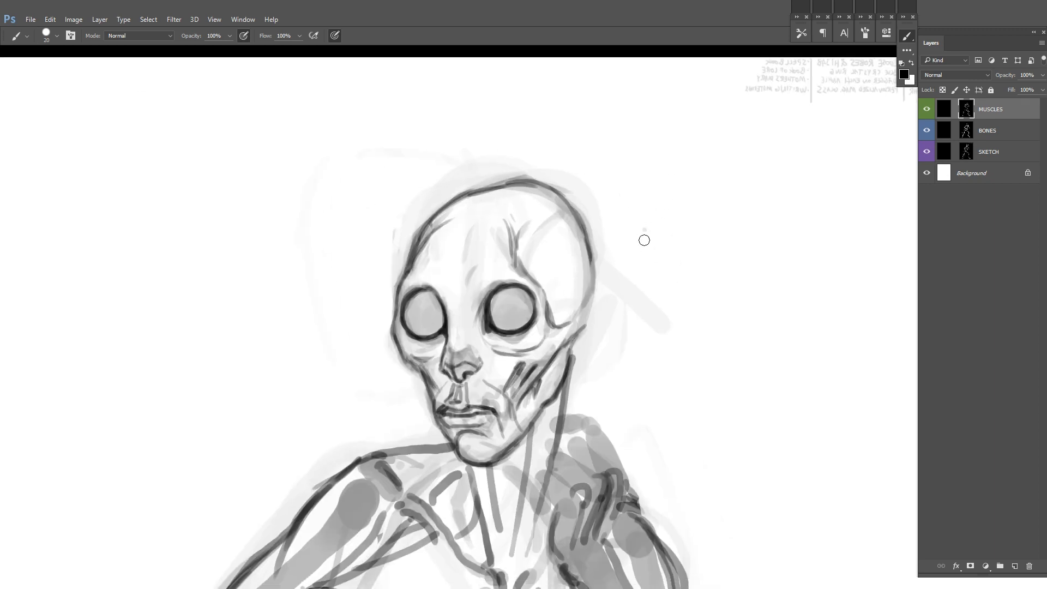
key("x")
mouse_move(534, 308)
left_mouse_down()
mouse_move(489, 314)
mouse_move(521, 294)
left_mouse_up()
key("x")
Step: Refine the contours around both eye sockets with alternating dark and erasing strokes
key("x")
key("x")
mouse_move(419, 290)
left_mouse_down()
mouse_move(441, 321)
mouse_move(409, 294)
left_mouse_up()
key("x")
key("x")
key("x")
key("ctrl+shift+h")
key("x")
mouse_move(464, 312)
left_mouse_down()
mouse_move(517, 220)
mouse_move(479, 206)
left_mouse_up()
key("x")
key("x")
key("x")
mouse_move(488, 201)
left_mouse_down()
mouse_move(476, 216)
mouse_move(513, 200)
left_mouse_up()
key("x")
key("x")
key("x")
left_click_drag(572, 232, 596, 205)
key("x")
left_click_drag(617, 194, 600, 221)
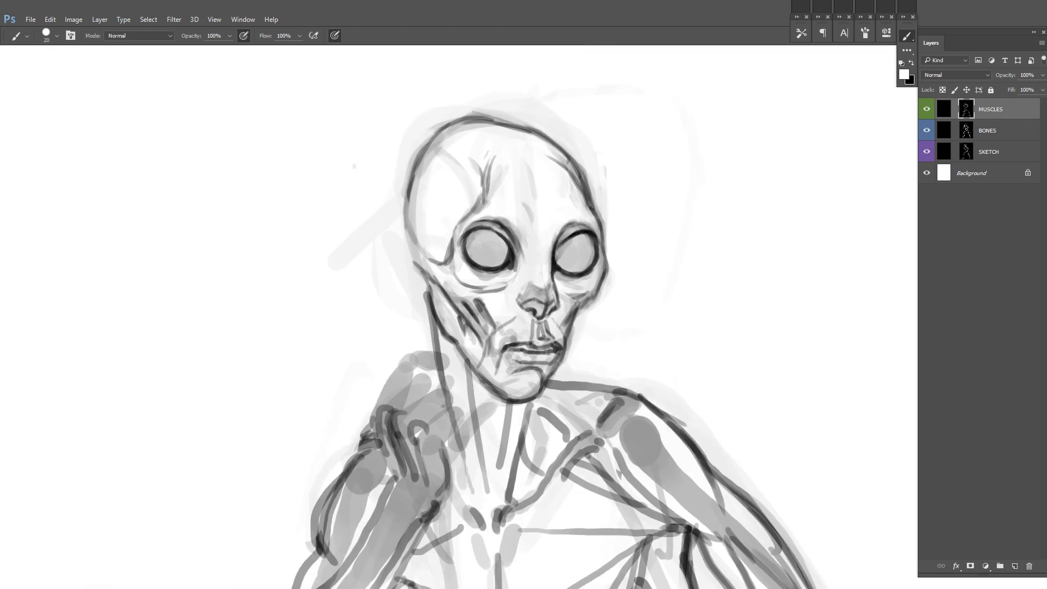
Step: Darken the upper and lower edges of both eyeballs and clean up their outlines
left_click_drag(687, 252, 733, 271)
key("x")
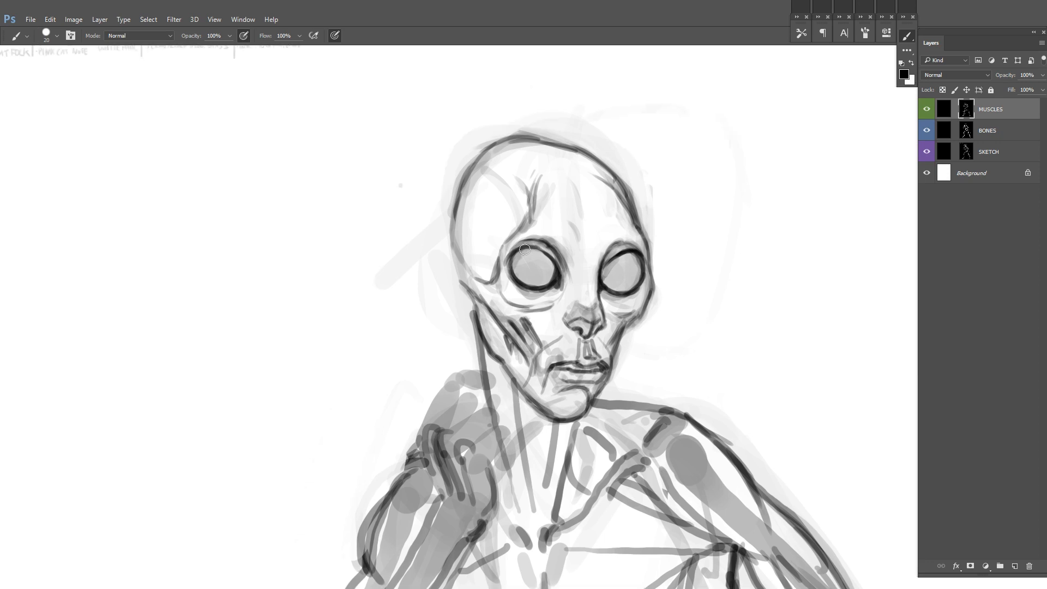
key("x")
key("x")
key("x")
left_click_drag(625, 247, 607, 259)
key("x")
Step: Flip the canvas horizontally, paint dark irises and black pupils in both eyes, and flip the canvas back
key("x")
mouse_move(509, 262)
left_mouse_down()
mouse_move(510, 285)
mouse_move(532, 290)
left_mouse_up()
key("x")
key("x")
left_click_drag(606, 296, 635, 295)
left_click_drag(511, 276, 538, 294)
mouse_move(696, 247)
left_mouse_down()
mouse_move(660, 270)
mouse_move(649, 202)
left_mouse_up()
key("ctrl+shift+h")
key("x")
key("x")
left_click_drag(582, 243, 584, 250)
left_click_drag(493, 251, 496, 257)
left_click_drag(582, 247, 519, 257)
left_click_drag(420, 258, 443, 265)
mouse_move(509, 253)
left_mouse_down()
mouse_move(522, 281)
mouse_move(532, 254)
left_mouse_up()
key("ctrl+minus")
key("ctrl+minus")
key("ctrl+minus")
left_click_drag(652, 212, 672, 216)
key("ctrl+shift+h")
Step: Touch up the irises and add small light highlights to both pupils with a smaller brush
left_click_drag(506, 234, 593, 242)
scroll(593, 241, "up", 3)
key("bracketleft")
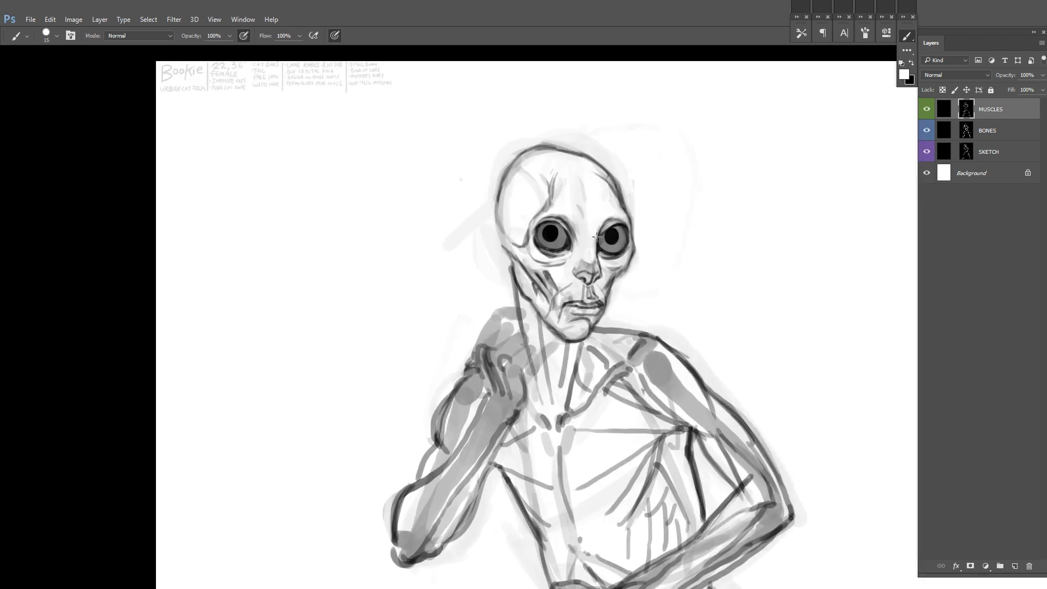
key("x")
left_click_drag(634, 239, 625, 250)
scroll(630, 219, "up", 4)
left_click(521, 234)
key("x")
key("bracketleft")
key("bracketleft")
key("x")
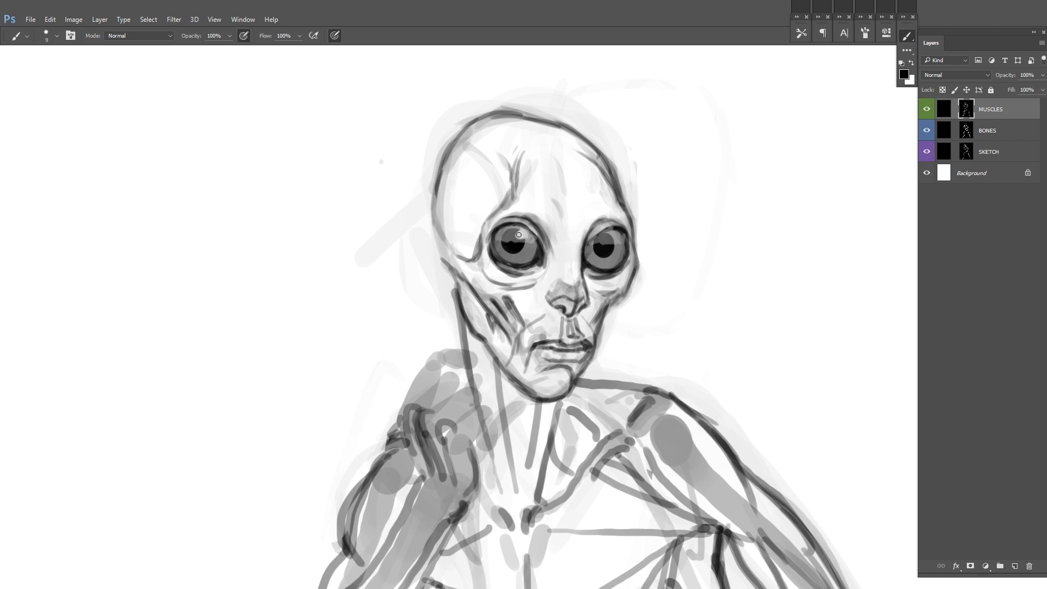
left_click_drag(693, 214, 605, 243)
key("x")
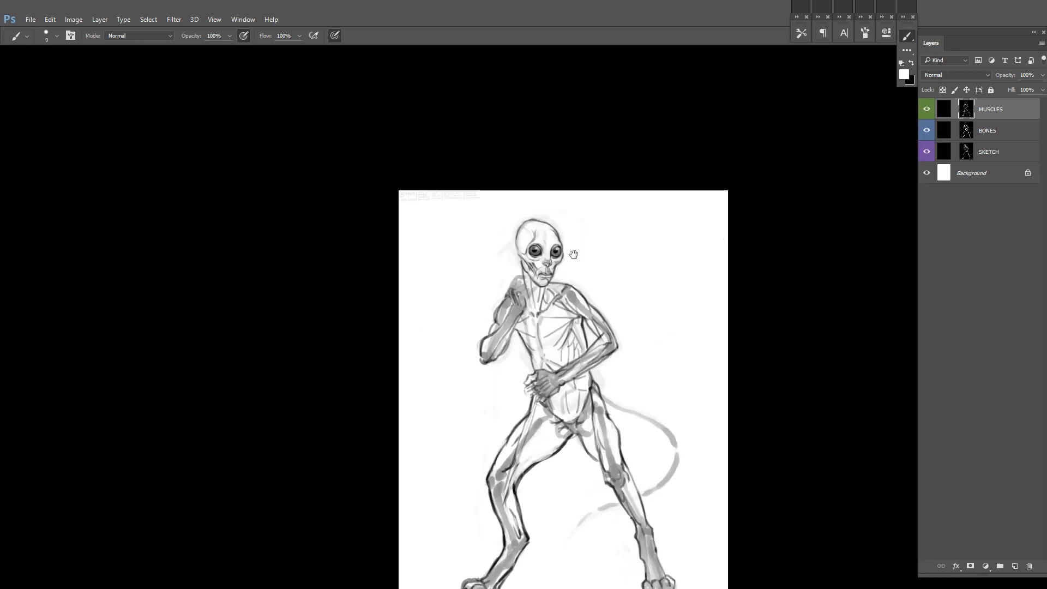
Step: Flip the canvas horizontally and draw the outline of a large pointed ear on the side of the head
scroll(558, 243, "down", 4)
key("ctrl+shift+h")
scroll(600, 249, "up", 4)
left_click_drag(656, 224, 600, 194)
scroll(604, 210, "up", 2)
key("x")
left_click_drag(584, 209, 590, 219)
mouse_move(589, 158)
left_mouse_down()
mouse_move(541, 212)
mouse_move(530, 199)
mouse_move(591, 208)
left_mouse_up()
left_click_drag(590, 208, 559, 246)
key("x")
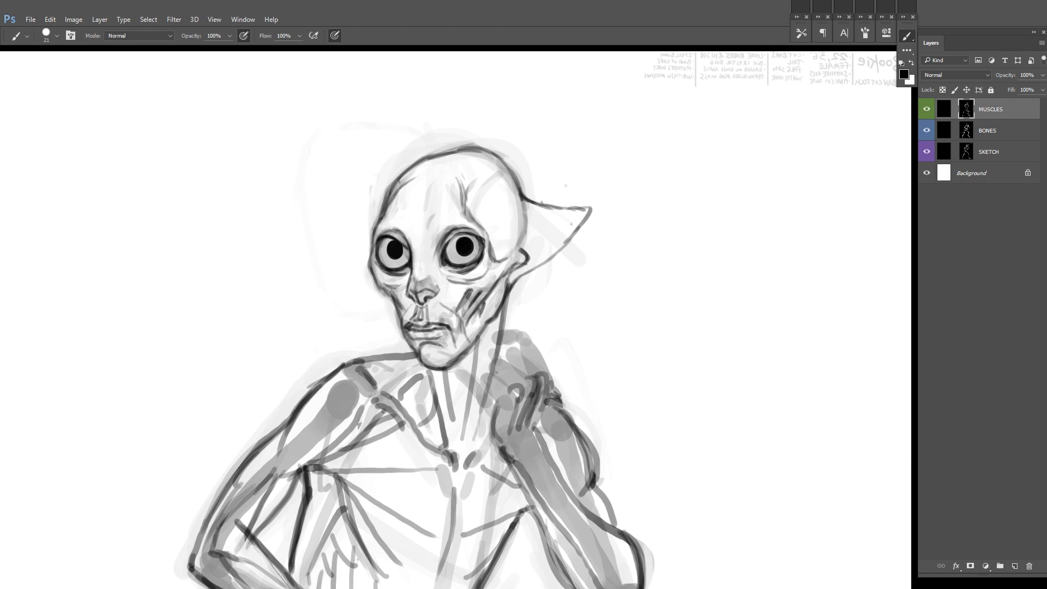
Step: Draw short lines where the upper edge of the ear joins the skull and start the inner ear
left_click_drag(630, 206, 677, 214)
key("x")
left_click_drag(570, 204, 546, 193)
left_click_drag(569, 203, 546, 199)
key("x")
key("x")
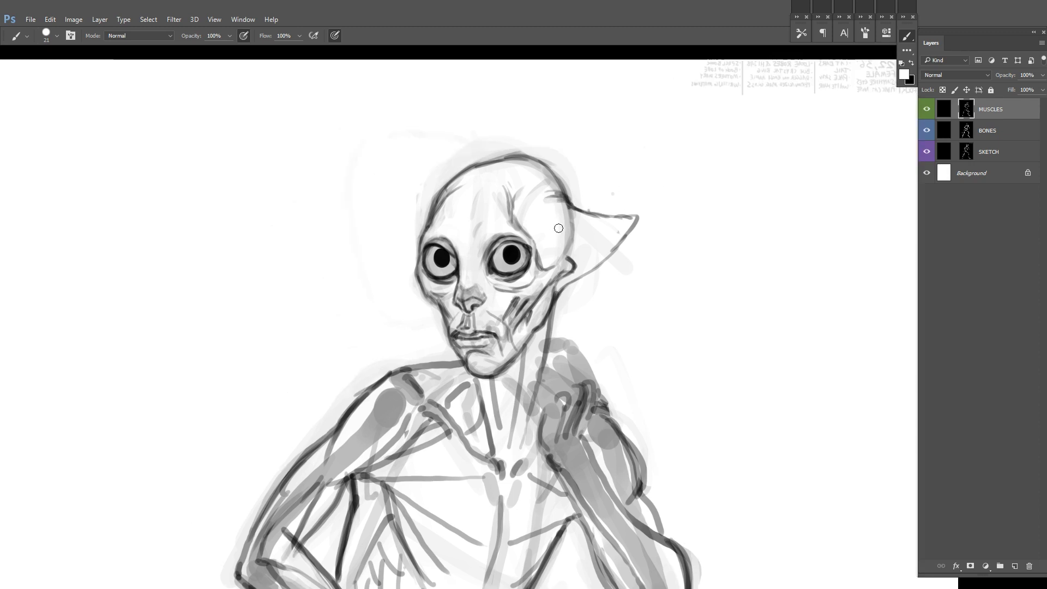
left_click_drag(607, 219, 556, 227)
left_click_drag(619, 216, 571, 222)
Step: Draw the inner folds of the ear and clean up around its base
key("x")
left_click_drag(562, 260, 570, 257)
key("x")
mouse_move(565, 256)
left_mouse_down()
mouse_move(598, 247)
mouse_move(556, 232)
mouse_move(613, 214)
mouse_move(634, 222)
mouse_move(570, 223)
left_mouse_up()
key("x")
Step: Flip the canvas horizontally, retouch the ear's edges and inner folds, and undo an unwanted stroke
key("x")
key("x")
key("x")
left_click_drag(570, 226, 625, 221)
key("x")
key("x")
mouse_move(566, 261)
left_mouse_down()
mouse_move(574, 271)
mouse_move(565, 255)
left_mouse_up()
key("ctrl+shift+h")
left_click_drag(597, 200, 742, 188)
key("x")
left_click_drag(560, 196, 588, 201)
key("x")
left_click_drag(589, 200, 571, 217)
left_click_drag(617, 186, 549, 273)
key("ctrl+z")
left_click_drag(599, 204, 470, 238)
key("x")
key("x")
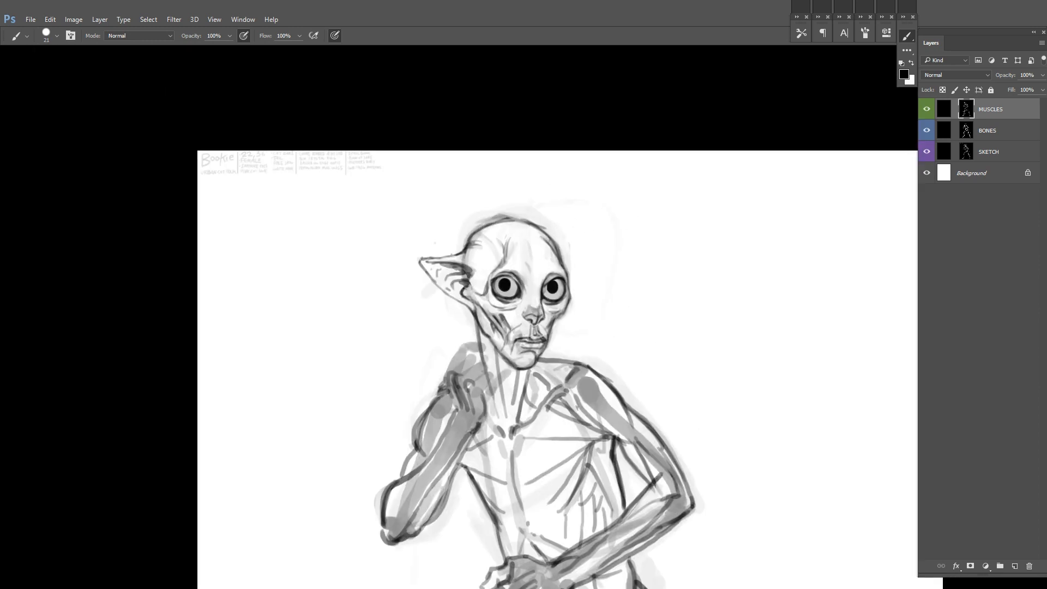
Step: Flip the canvas, refine the ear's lower edge, then flip it back and show the whole figure in the standard screen mode
key("ctrl+shift+h")
left_click_drag(702, 302, 730, 301)
key("x")
key("x")
key("x")
left_click_drag(664, 299, 624, 311)
key("bracketleft")
key("bracketleft")
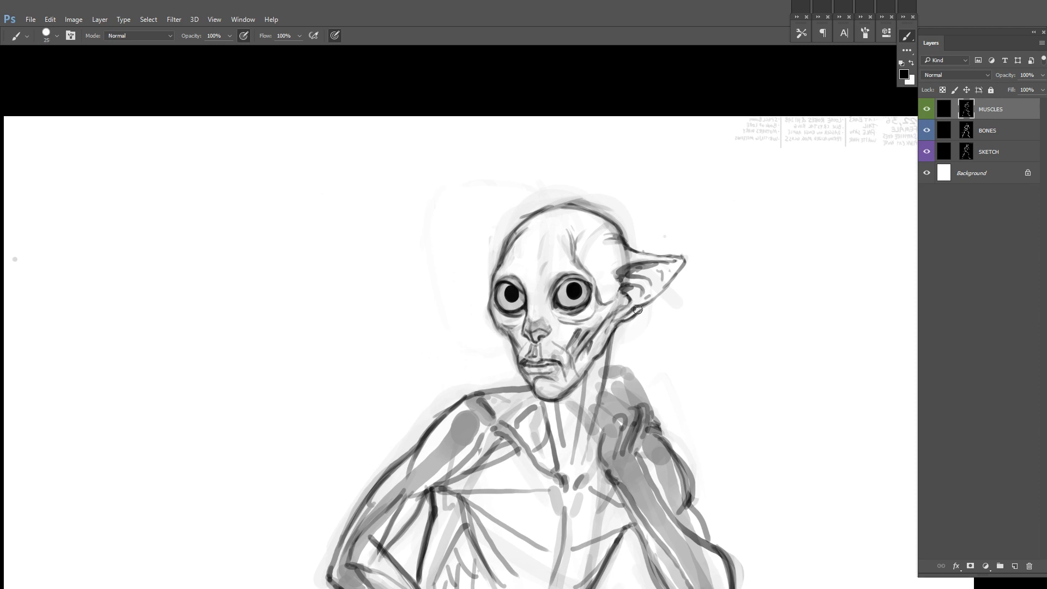
mouse_move(672, 267)
left_mouse_down()
mouse_move(621, 307)
mouse_move(640, 300)
mouse_move(676, 236)
left_mouse_up()
key("x")
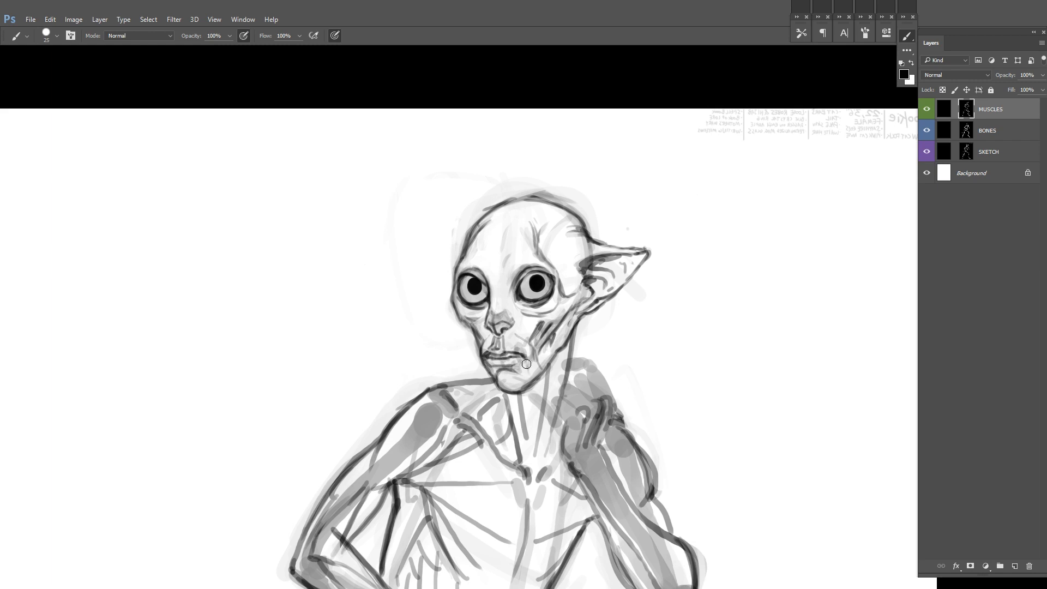
key("ctrl+shift+h")
key("ctrl+0")
key("f")
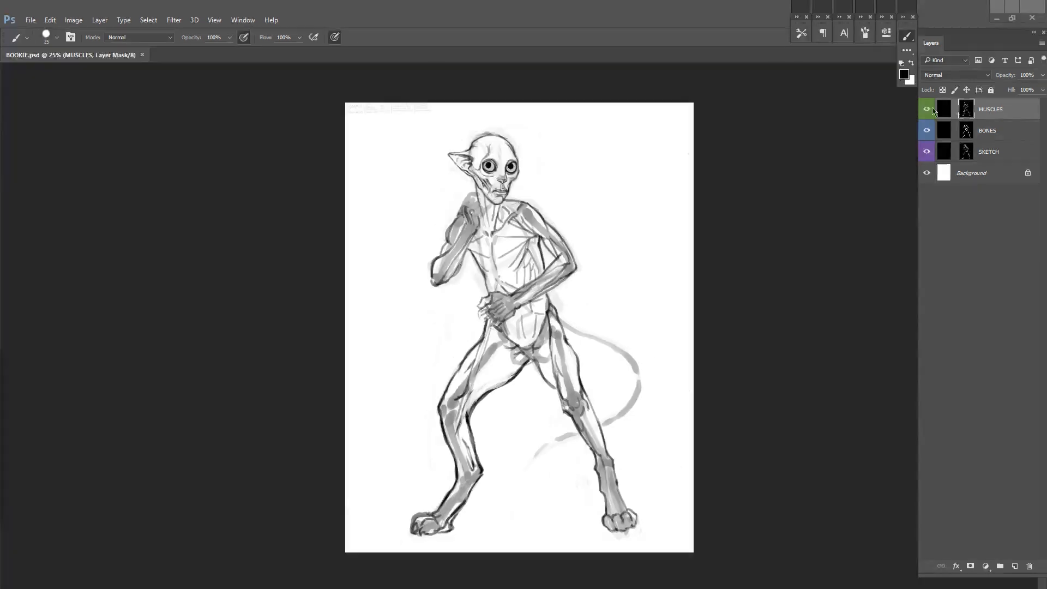
Step: Add a new masked layer named CLOTHING SKETCH above MUSCLES, give it a yellow colour label and select its mask
key("ctrl+shift+alt+n")
double_click(990, 110)
type("Clothinbg")
key("ctrl+a")
type("CLOTHING SKETCH")
key("Return")
right_click(930, 113)
left_click(943, 187)
left_click(954, 109)
left_click(966, 109)
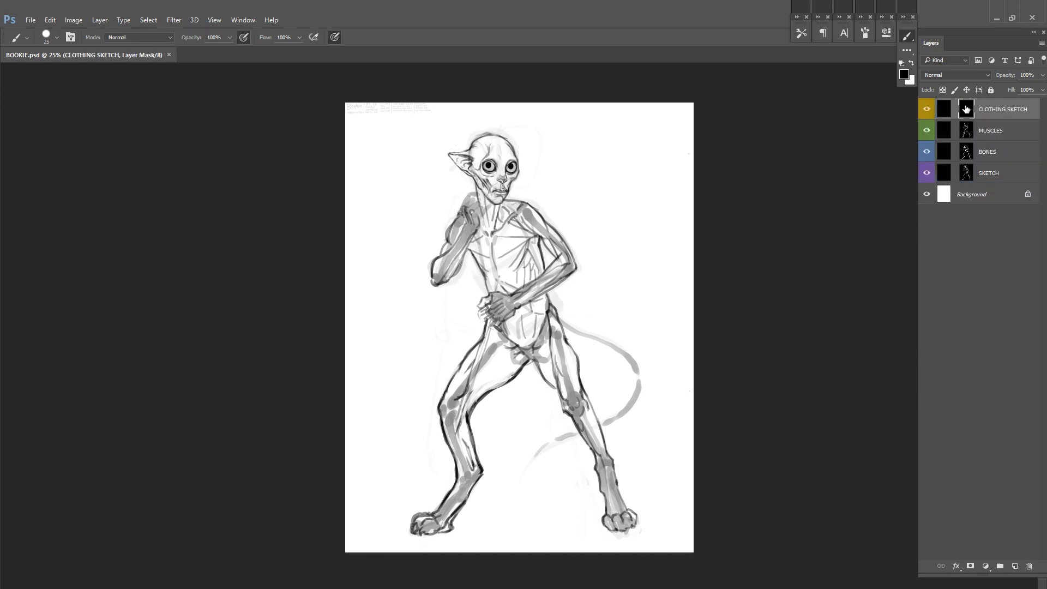
Step: Flip the canvas horizontally and fade the MUSCLES, BONES and SKETCH layers by lowering their opacity
key("ctrl+shift+h")
right_click(562, 194)
left_click(1009, 131)
left_click(1042, 75)
left_click(1018, 172, "shift")
left_click_drag(1039, 91, 998, 92)
left_click(1008, 152)
left_click(1009, 174)
left_click(1012, 154)
left_click(1011, 131)
left_click(1042, 75)
Step: On the CLOTHING SKETCH mask, draw a forearm wrap with a thick cuff below the elbow on the arm crossing the waist
left_click(967, 108)
key("ctrl+0")
key("bracketleft")
key("bracketleft")
key("bracketleft")
key("bracketleft")
key("bracketleft")
key("bracketleft")
key("x")
left_click_drag(531, 293, 523, 307)
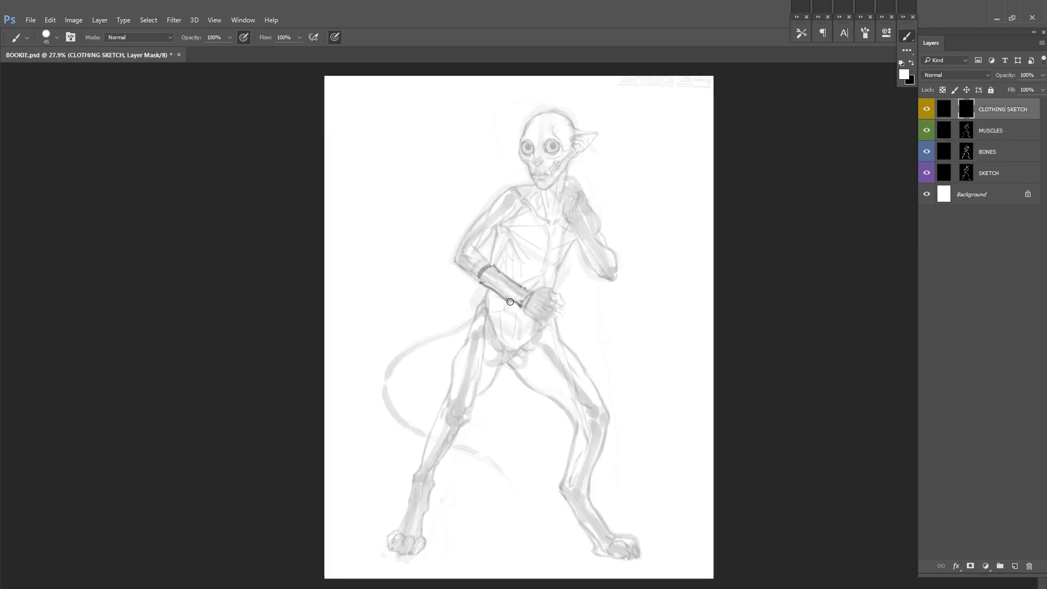
left_click_drag(473, 273, 493, 261)
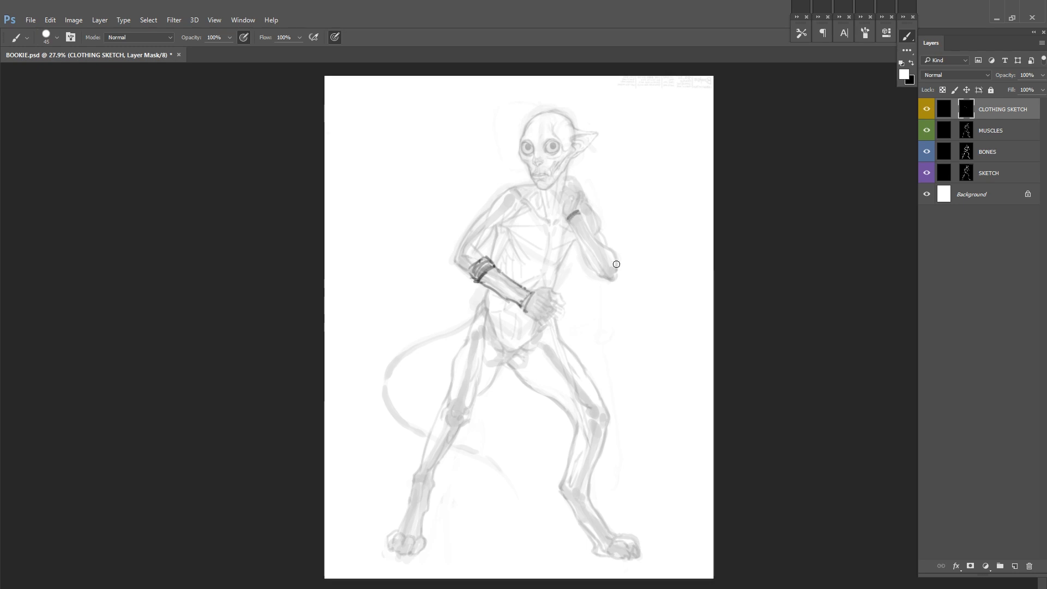
Step: Draw a matching forearm wrap with wrist and elbow bands on the raised arm and save the document
key("x")
left_click_drag(568, 218, 582, 217)
key("x")
key("x")
left_click_drag(616, 262, 604, 272)
key("x")
mouse_move(569, 220)
left_mouse_down()
mouse_move(580, 252)
mouse_move(616, 267)
left_mouse_up()
left_click_drag(620, 268, 612, 281)
mouse_move(588, 268)
left_mouse_down()
mouse_move(614, 256)
mouse_move(610, 248)
left_mouse_up()
key("x")
left_click_drag(567, 216, 582, 213)
key("x")
key("ctrl+s")
Step: Draw a hood around the head, wrapping over the ear and under the chin, and clean up stray lines near the ear
mouse_move(579, 157)
left_mouse_down()
mouse_move(614, 159)
mouse_move(588, 204)
mouse_move(645, 288)
left_mouse_up()
key("ctrl+shift+h")
mouse_move(491, 200)
left_mouse_down()
mouse_move(515, 197)
mouse_move(456, 247)
mouse_move(481, 285)
left_mouse_up()
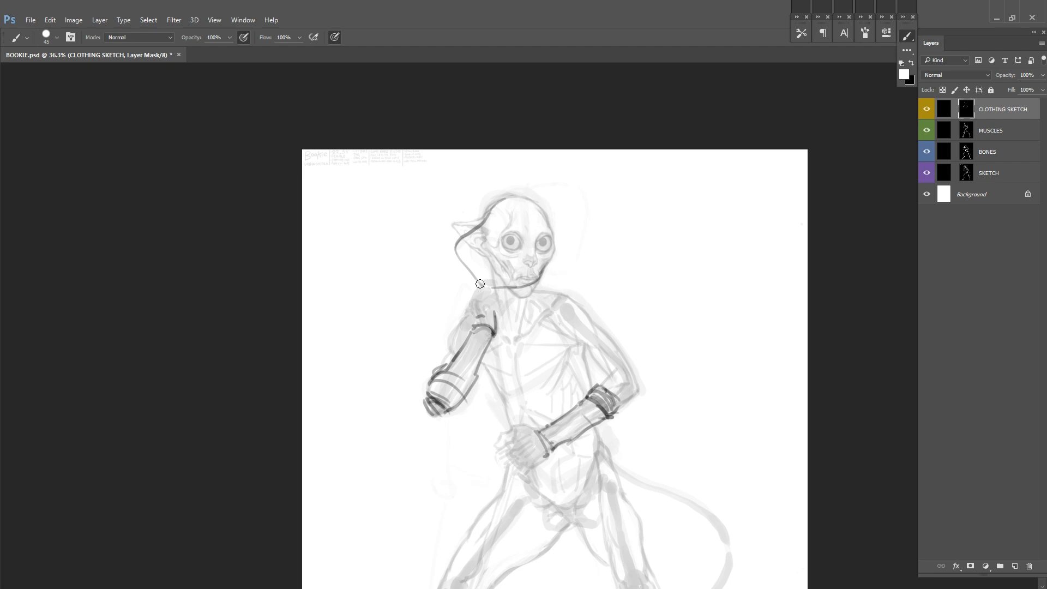
left_click_drag(473, 299, 504, 302)
key("ctrl+shift+h")
left_click_drag(597, 239, 451, 287)
left_click_drag(464, 300, 528, 299)
left_click_drag(501, 257, 383, 258)
key("ctrl+z")
mouse_move(469, 235)
left_mouse_down()
mouse_move(378, 260)
mouse_move(373, 273)
mouse_move(478, 221)
mouse_move(534, 252)
mouse_move(523, 252)
left_mouse_up()
key("x")
key("x")
left_click_drag(514, 246, 536, 263)
left_click_drag(469, 229, 509, 251)
Step: Outline the glove on the raised fist, erasing and redrawing its edges between wrist and chin
key("x")
left_click_drag(468, 330, 501, 291)
key("x")
left_click_drag(466, 322, 499, 297)
mouse_move(506, 266)
left_mouse_down()
mouse_move(504, 299)
mouse_move(465, 325)
left_mouse_up()
left_click_drag(364, 306, 403, 355)
left_click_drag(462, 324, 483, 255)
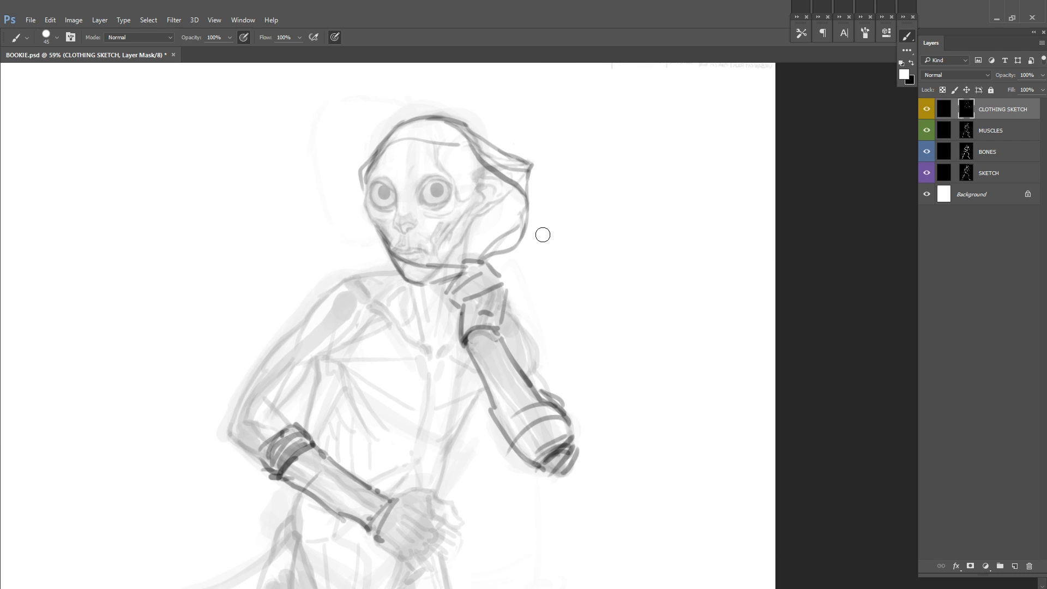
Step: Draw the hood's drape behind the fist, a folded cowl around the neck and short sleeve lines at the raised arm's shoulder
left_click_drag(533, 232, 516, 320)
mouse_move(333, 273)
left_mouse_down()
mouse_move(385, 297)
mouse_move(334, 273)
left_mouse_up()
mouse_move(382, 243)
left_mouse_down()
mouse_move(358, 264)
mouse_move(476, 214)
mouse_move(330, 279)
left_mouse_up()
left_click_drag(377, 290, 439, 355)
left_click_drag(327, 287, 401, 290)
left_click_drag(376, 283, 459, 316)
left_click_drag(384, 297, 461, 361)
left_click_drag(515, 332, 540, 327)
left_click_drag(511, 348, 541, 337)
Step: Flip the canvas horizontally and draw a puffed sleeve around the shoulder of the arm crossing the waist
key("ctrl+shift+h")
mouse_move(349, 136)
left_mouse_down()
mouse_move(572, 271)
mouse_move(465, 210)
mouse_move(479, 281)
left_mouse_up()
left_click_drag(404, 212, 376, 256)
mouse_move(377, 248)
left_mouse_down()
mouse_move(447, 297)
mouse_move(468, 299)
left_mouse_up()
mouse_move(445, 306)
left_mouse_down()
mouse_move(485, 293)
mouse_move(510, 327)
left_mouse_up()
left_click_drag(471, 281, 510, 324)
left_click_drag(414, 216, 482, 286)
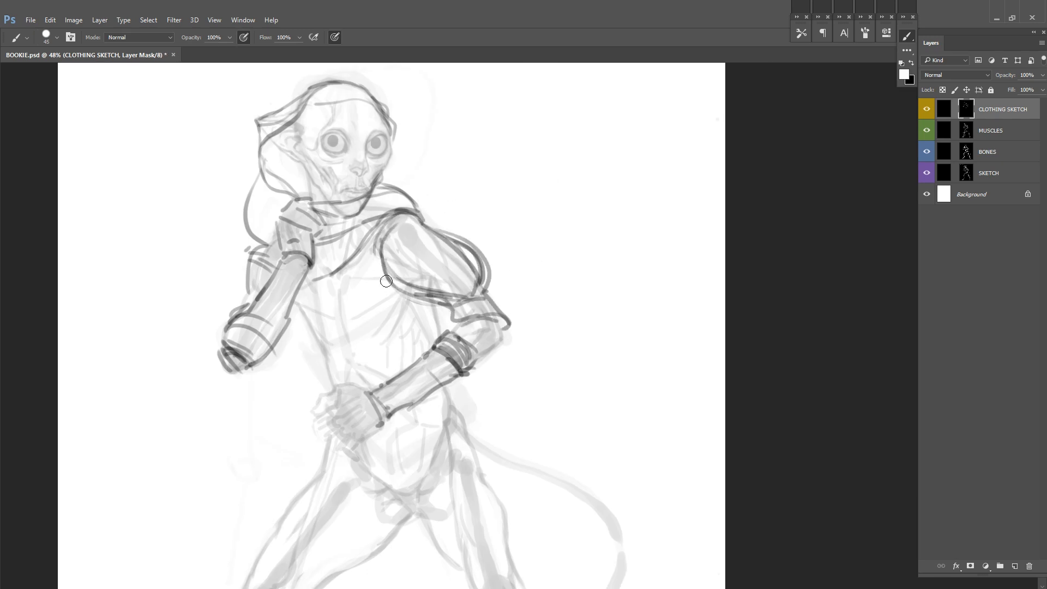
left_click_drag(382, 245, 457, 305)
Step: Add elbow wraps on the waist-crossing arm, rework the raised arm's upper sleeve into a rounded puff and save the document
left_click_drag(443, 326, 490, 355)
left_click_drag(480, 297, 510, 348)
key("x")
left_click_drag(261, 248, 251, 289)
key("x")
mouse_move(275, 246)
left_mouse_down()
mouse_move(241, 306)
mouse_move(232, 266)
mouse_move(227, 313)
left_mouse_up()
key("x")
key("x")
mouse_move(516, 247)
left_mouse_down()
mouse_move(450, 280)
mouse_move(464, 284)
mouse_move(468, 314)
left_mouse_up()
key("ctrl+s")
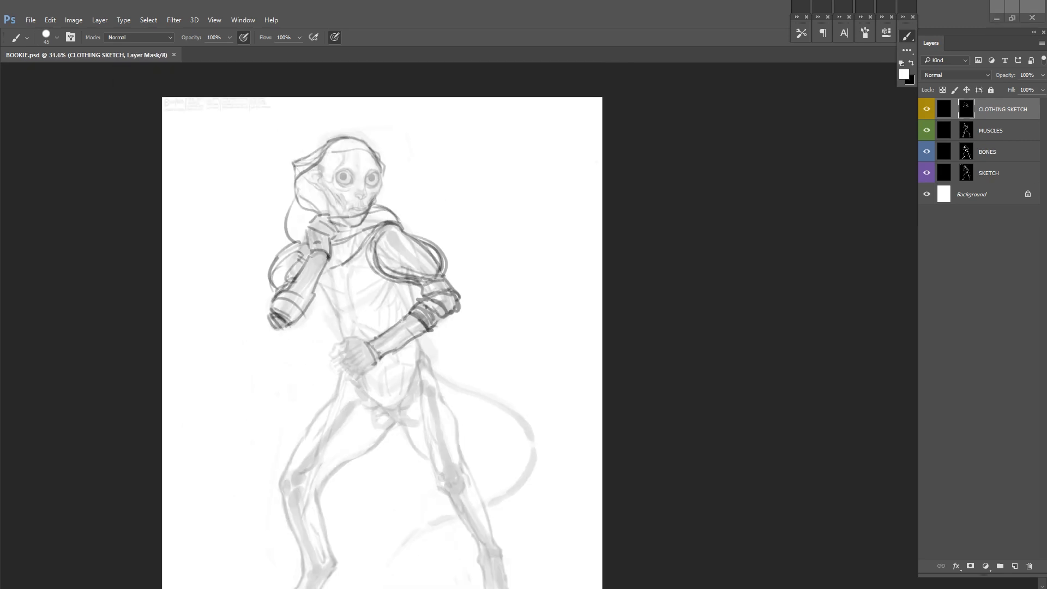
Step: Draw a curved hem line between the knees, start a flared trouser leg below the knee and save the document
left_click_drag(409, 536, 385, 502)
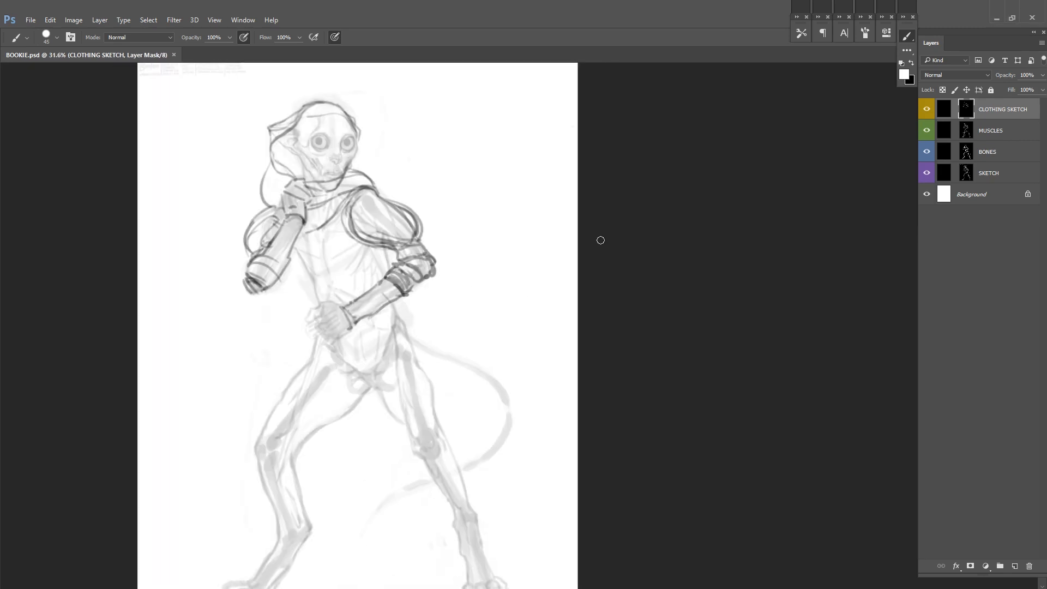
left_click_drag(638, 281, 640, 211)
left_click_drag(264, 365, 220, 402)
mouse_move(220, 404)
left_mouse_down()
mouse_move(367, 394)
mouse_move(212, 320)
left_mouse_up()
key("ctrl+z")
mouse_move(207, 317)
left_mouse_down()
mouse_move(352, 310)
mouse_move(406, 340)
left_mouse_up()
left_click_drag(406, 321, 352, 409)
left_click_drag(339, 401, 290, 523)
key("ctrl+s")
Step: Sketch the flare and fold lines of the lower trouser legs, undoing unwanted strokes, and save the document
mouse_move(368, 439)
left_mouse_down()
mouse_move(339, 371)
mouse_move(453, 345)
left_mouse_up()
mouse_move(239, 406)
left_mouse_down()
mouse_move(218, 484)
mouse_move(188, 477)
mouse_move(208, 415)
mouse_move(212, 430)
mouse_move(273, 422)
left_mouse_up()
key("ctrl+z")
key("ctrl+z")
left_click_drag(475, 390, 456, 427)
mouse_move(384, 386)
left_mouse_down()
mouse_move(382, 461)
mouse_move(404, 465)
left_mouse_up()
mouse_move(401, 377)
left_mouse_down()
mouse_move(434, 450)
mouse_move(413, 462)
mouse_move(435, 462)
left_mouse_up()
key("ctrl+z")
key("ctrl+z")
mouse_move(374, 407)
left_mouse_down()
mouse_move(372, 468)
mouse_move(417, 466)
left_mouse_up()
key("ctrl+s")
Step: Add the bottom hem lines of the flared trouser legs, erase stray marks and save the document
left_click_drag(430, 428, 611, 435)
key("x")
left_click_drag(558, 466, 555, 477)
key("x")
left_click_drag(523, 458, 549, 422)
left_click_drag(376, 429, 437, 435)
key("ctrl+s")
Step: Draw the heavy rectangular outline of a tilted book held against the torso by the waist-level hand
mouse_move(599, 360)
left_mouse_down()
mouse_move(512, 428)
mouse_move(464, 418)
left_mouse_up()
left_click_drag(293, 266, 315, 300)
key("x")
key("x")
mouse_move(296, 265)
left_mouse_down()
mouse_move(345, 236)
mouse_move(336, 245)
left_mouse_up()
mouse_move(315, 298)
left_mouse_down()
mouse_move(353, 357)
mouse_move(407, 327)
left_mouse_up()
left_click_drag(356, 363, 408, 334)
left_click_drag(357, 237, 379, 274)
mouse_move(296, 266)
left_mouse_down()
mouse_move(357, 235)
mouse_move(326, 254)
left_mouse_up()
mouse_move(299, 261)
left_mouse_down()
mouse_move(353, 235)
mouse_move(378, 274)
left_mouse_up()
mouse_move(403, 321)
left_mouse_down()
mouse_move(392, 298)
mouse_move(408, 327)
left_mouse_up()
mouse_move(295, 264)
left_mouse_down()
mouse_move(303, 275)
mouse_move(352, 255)
left_mouse_up()
Step: Refine the book cover's inner lines and lower edge, erasing overlaps, and save the document
key("x")
mouse_move(351, 256)
left_mouse_down()
mouse_move(339, 261)
mouse_move(361, 287)
left_mouse_up()
key("x")
mouse_move(372, 306)
left_mouse_down()
mouse_move(387, 331)
mouse_move(349, 347)
left_mouse_up()
key("ctrl+s")
left_click_drag(444, 315, 424, 384)
key("x")
mouse_move(333, 363)
left_mouse_down()
mouse_move(342, 384)
mouse_move(330, 386)
left_mouse_up()
key("x")
key("ctrl+s")
Step: Flip the canvas horizontally, add thickness lines along the book's outer edge, lighten the opposite edge and save the document
mouse_move(418, 341)
left_mouse_down()
mouse_move(414, 360)
mouse_move(401, 300)
left_mouse_up()
key("ctrl+shift+h")
left_click_drag(267, 244, 326, 257)
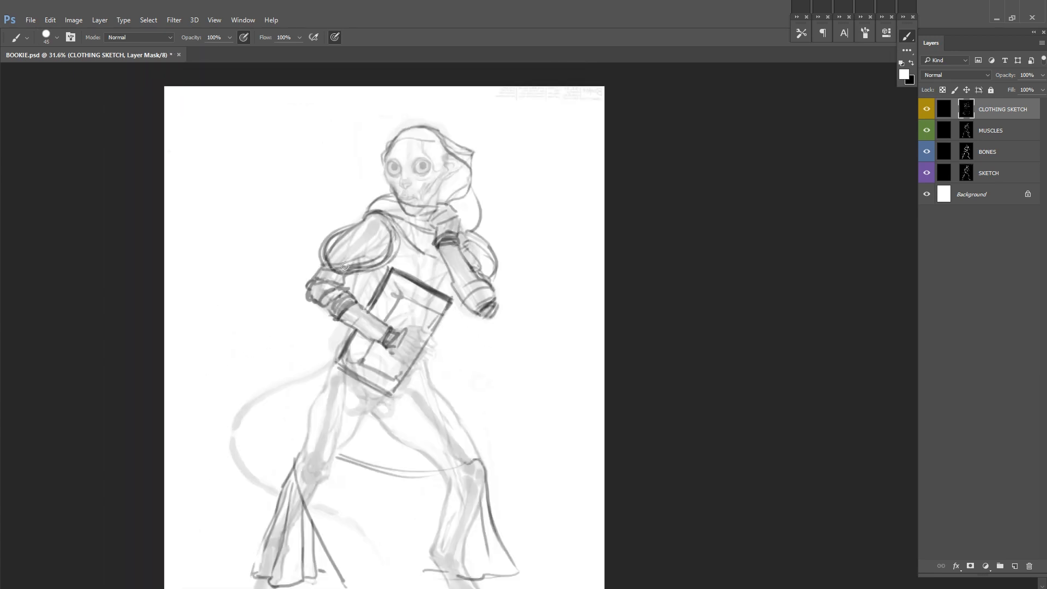
key("ctrl+s")
mouse_move(525, 298)
left_mouse_down()
mouse_move(469, 322)
mouse_move(473, 303)
left_mouse_up()
left_click_drag(396, 307, 378, 331)
key("x")
left_click_drag(340, 278, 287, 364)
key("x")
left_click_drag(345, 397, 364, 368)
left_click_drag(378, 344, 400, 309)
key("ctrl+s")
Step: Sketch garment lines across the chest and loose cloth trailing from the bent elbow, and save the document
left_click_drag(495, 289, 459, 283)
mouse_move(327, 256)
left_mouse_down()
mouse_move(370, 284)
mouse_move(400, 215)
left_mouse_up()
key("ctrl+s")
left_click_drag(249, 244, 197, 310)
left_click_drag(208, 256, 185, 284)
key("ctrl+s")
Step: Add more garment lines on the torso and hip around the book and save the document
left_click_drag(404, 289, 390, 290)
left_click_drag(287, 232, 277, 193)
mouse_move(310, 333)
left_mouse_down()
mouse_move(308, 316)
mouse_move(350, 380)
left_mouse_up()
key("ctrl+s")
left_click_drag(330, 237, 363, 271)
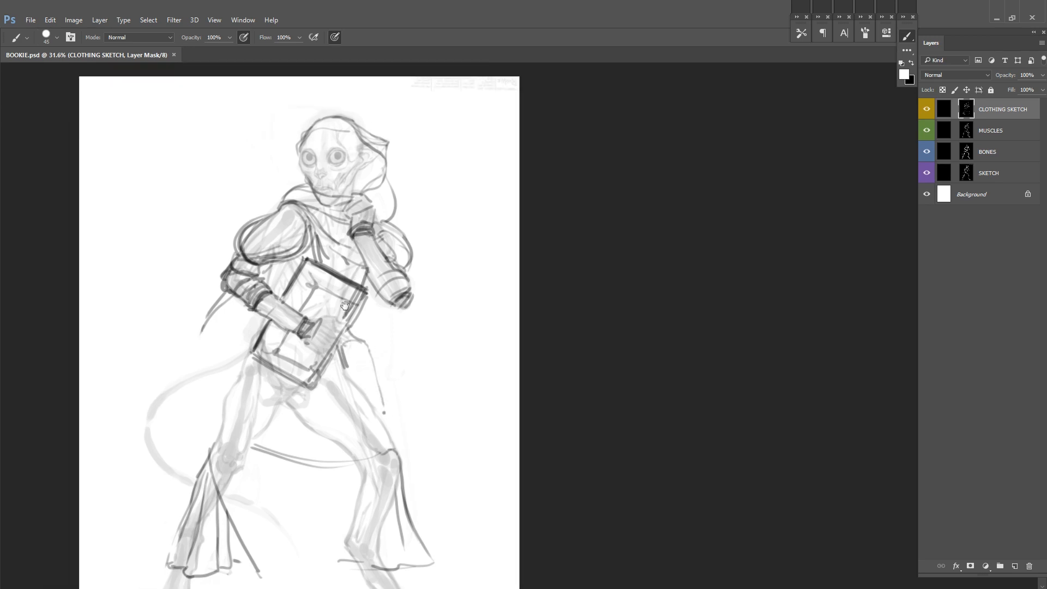
Step: Save the document, flip the canvas horizontally and sketch cloth folds across the hips below the book
key("ctrl+s")
key("ctrl+0")
key("ctrl+shift+h")
mouse_move(484, 335)
left_mouse_down()
mouse_move(439, 396)
mouse_move(550, 337)
left_mouse_up()
left_click_drag(483, 349, 526, 367)
left_click_drag(475, 365, 528, 381)
left_click_drag(557, 335, 530, 382)
left_click_drag(479, 376, 522, 383)
left_click_drag(455, 383, 505, 394)
Step: Work full screen and sketch the inner edges and hems of the flared trouser legs, undoing the stray stroke
key("f")
left_click_drag(631, 297, 509, 297)
key("ctrl+z")
key("x")
mouse_move(363, 484)
left_mouse_down()
mouse_move(393, 398)
mouse_move(449, 456)
left_mouse_up()
key("x")
Step: Outline the baggy trousers from the hips to the knees and add folds over the thighs
key("x")
key("x")
key("x")
key("x")
mouse_move(447, 397)
left_mouse_down()
mouse_move(443, 482)
mouse_move(462, 442)
mouse_move(483, 493)
left_mouse_up()
key("x")
key("x")
key("x")
left_click_drag(448, 360, 446, 414)
mouse_move(376, 383)
left_mouse_down()
mouse_move(423, 364)
mouse_move(388, 403)
left_mouse_up()
key("x")
key("x")
mouse_move(420, 343)
left_mouse_down()
mouse_move(450, 317)
mouse_move(467, 362)
left_mouse_up()
left_click_drag(511, 486, 495, 367)
key("ctrl+z")
mouse_move(459, 305)
left_mouse_down()
mouse_move(441, 378)
mouse_move(435, 373)
mouse_move(457, 377)
left_mouse_up()
Step: Rework the arch between the legs and the inner edges of both flared trouser legs
key("x")
key("x")
left_click_drag(456, 373, 473, 376)
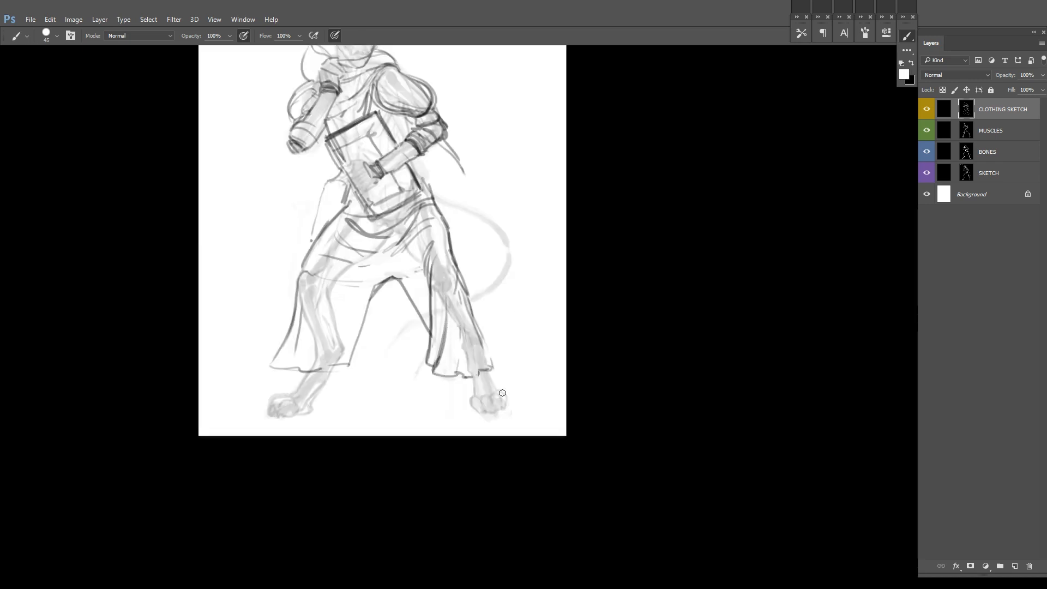
left_click_drag(515, 318, 501, 396)
left_click_drag(378, 284, 353, 309)
key("x")
left_click_drag(512, 323, 502, 396)
Step: Redraw the trouser contour around the knee and down the outer edge of the flare, cleaning up overlaps
key("x")
left_click_drag(355, 308, 382, 286)
left_click_drag(405, 328, 391, 392)
mouse_move(406, 384)
left_mouse_down()
mouse_move(390, 331)
mouse_move(376, 411)
mouse_move(379, 375)
mouse_move(326, 416)
left_mouse_up()
left_click_drag(370, 368, 381, 401)
left_click_drag(317, 282, 300, 294)
left_click_drag(296, 295, 277, 365)
mouse_move(420, 265)
left_mouse_down()
mouse_move(412, 344)
mouse_move(402, 292)
left_mouse_up()
key("x")
key("x")
left_click_drag(397, 289, 403, 328)
Step: Flip the canvas horizontally and draw frowning eyebrows and a closed mouth on the face with a finer brush
key("ctrl+shift+h")
left_click_drag(379, 165, 433, 221)
scroll(431, 209, "up", 3)
left_click_drag(376, 232, 346, 224)
left_click_drag(442, 256, 428, 209)
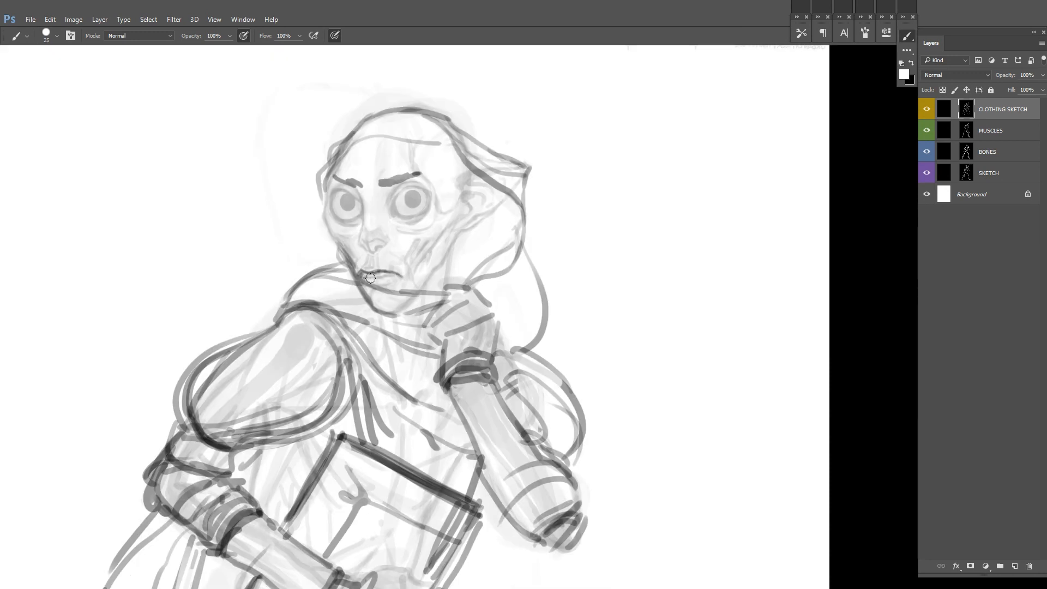
scroll(377, 285, "down", 4)
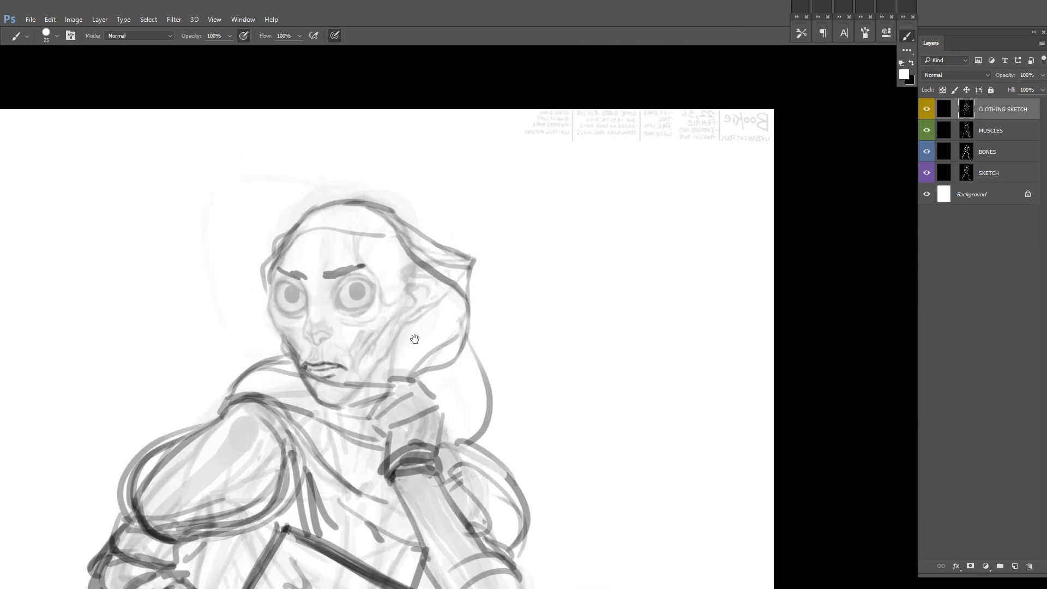
Step: Outline the eye nearest the ear with darker lids and sharpen the brows, jawline and front of the ear
mouse_move(368, 382)
left_mouse_down()
mouse_move(401, 333)
mouse_move(448, 297)
left_mouse_up()
left_click_drag(422, 269, 401, 289)
left_click(325, 277, "alt")
mouse_move(278, 268)
left_mouse_down()
mouse_move(303, 281)
mouse_move(357, 266)
mouse_move(338, 275)
left_mouse_up()
key("x")
key("x")
left_click_drag(273, 269, 304, 282)
key("x")
right_click(422, 244)
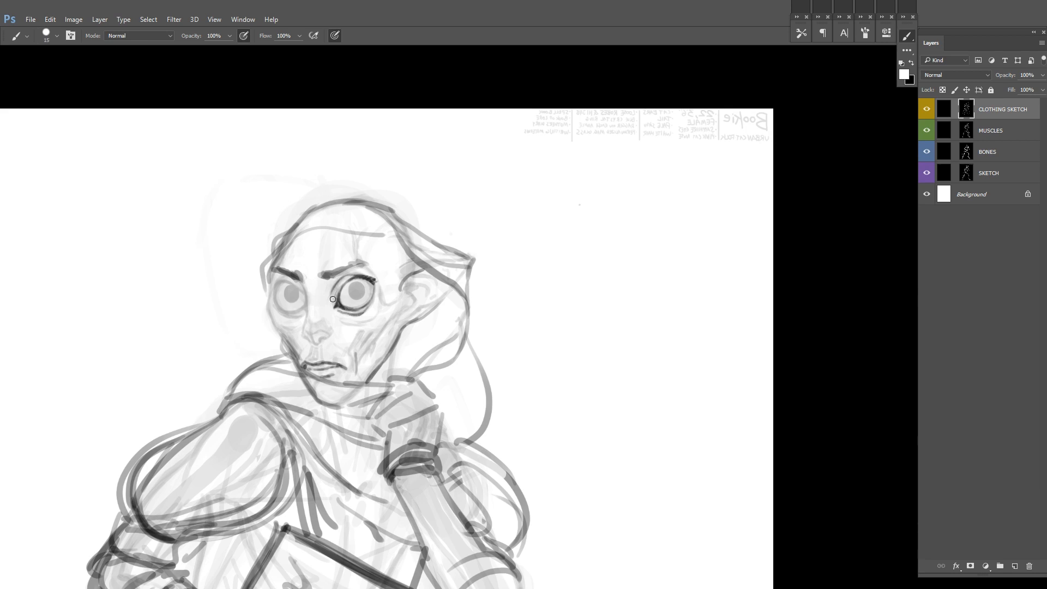
Step: Flip the canvas horizontally and define the nose tip and the inner contour of the far eye
key("ctrl+shift+h")
mouse_move(423, 276)
left_mouse_down()
mouse_move(583, 274)
mouse_move(390, 302)
mouse_move(376, 337)
left_mouse_up()
key("x")
key("x")
key("x")
key("x")
scroll(380, 342, "up", 1)
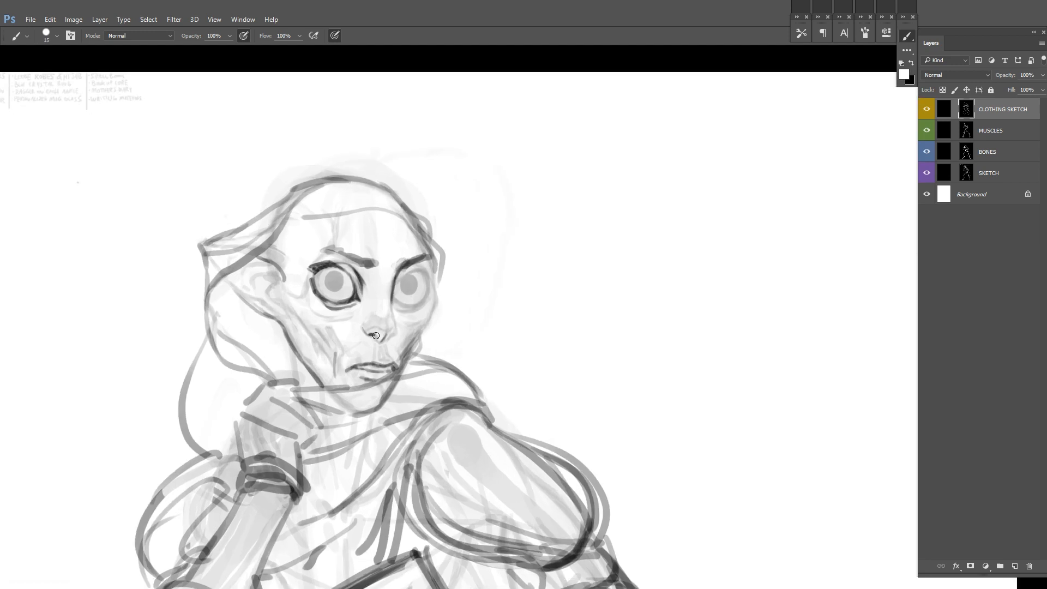
Step: Outline the far eye and strengthen the contour of the far cheek down to the chin
key("x")
key("x")
key("ctrl+z")
key("x")
key("x")
left_click_drag(435, 287, 404, 361)
left_click_drag(453, 287, 442, 296)
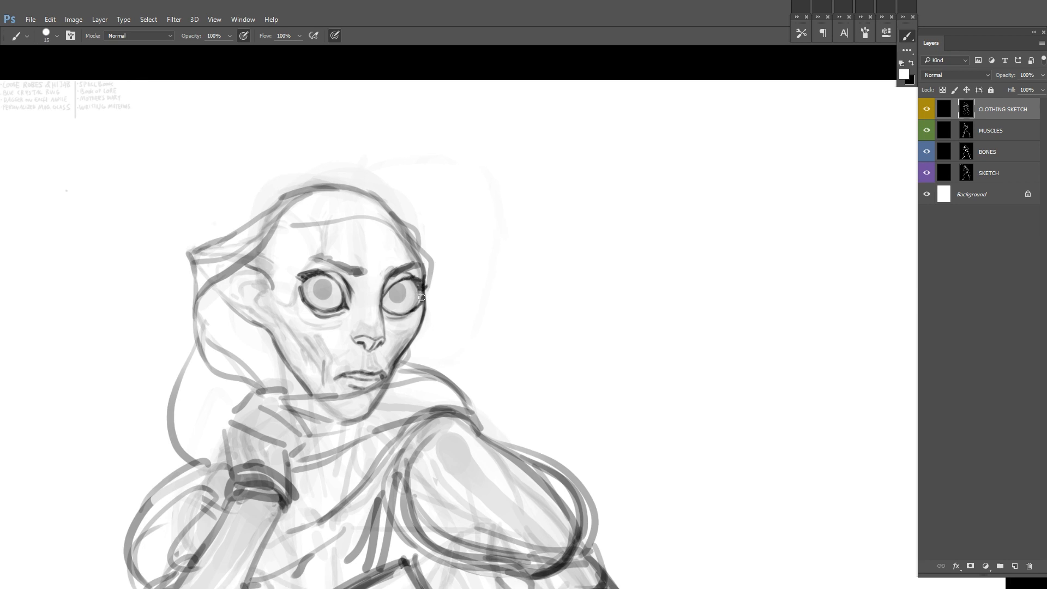
left_click_drag(421, 302, 455, 288)
key("x")
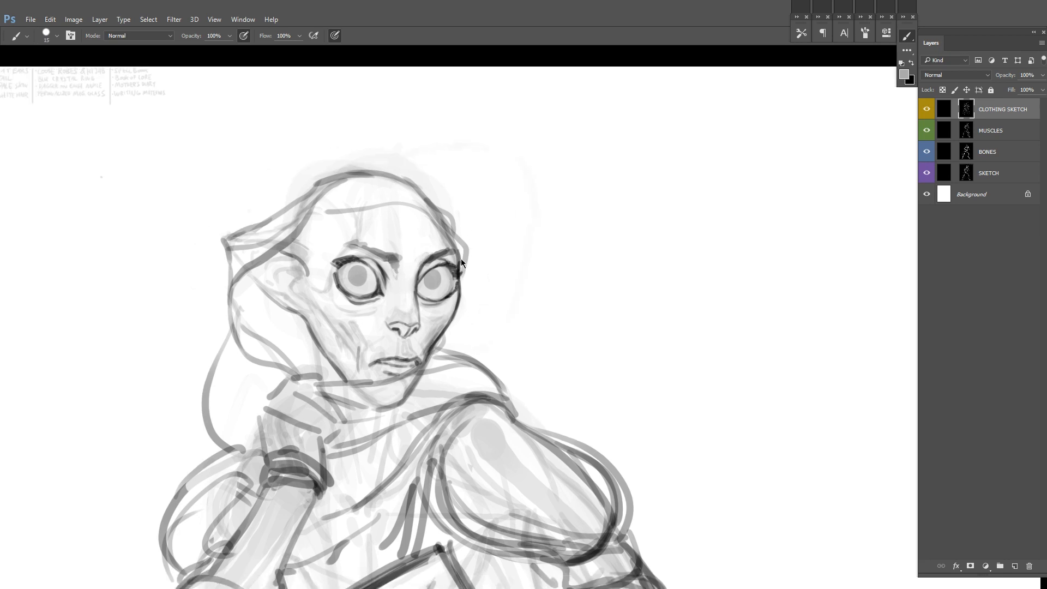
Step: Restore the default colours, fill both pupils solid black and refine the lines around the eyes and cheek
key("d")
left_click_drag(455, 267, 450, 275)
mouse_move(380, 275)
left_mouse_down()
mouse_move(367, 273)
mouse_move(375, 283)
mouse_move(380, 275)
left_mouse_up()
left_click_drag(491, 244, 419, 251)
left_click_drag(374, 277, 383, 277)
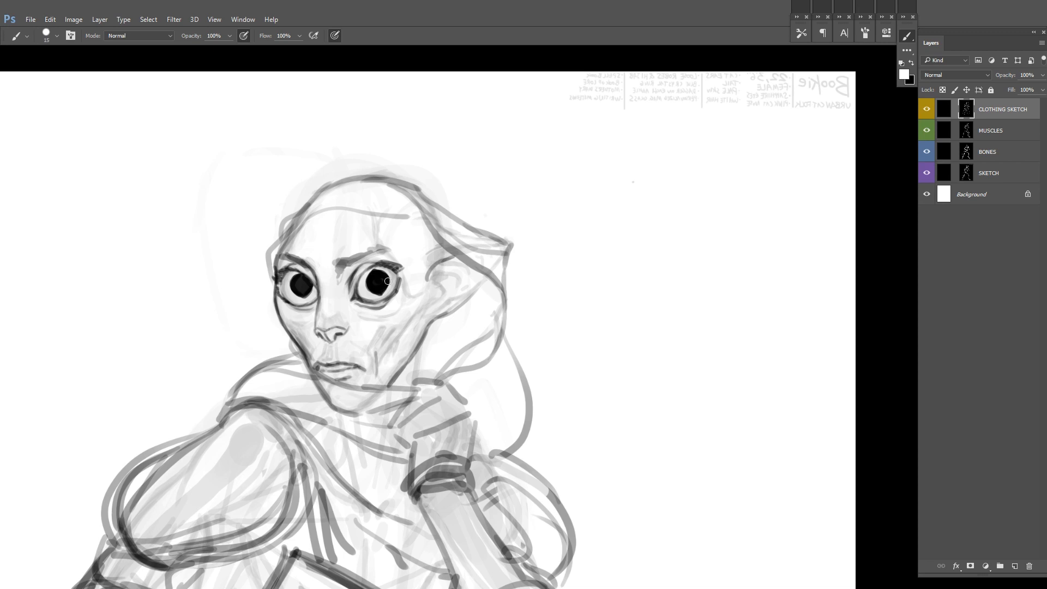
key("x")
key("x")
mouse_move(429, 328)
left_mouse_down()
mouse_move(393, 329)
mouse_move(389, 309)
left_mouse_up()
left_click_drag(390, 309, 375, 360)
Step: Flip the canvas back and forth while refining the brows and eyes, and return to the full-figure view
key("ctrl+shift+h")
mouse_move(453, 225)
left_mouse_down()
mouse_move(397, 251)
mouse_move(433, 234)
left_mouse_up()
left_click_drag(333, 243, 353, 258)
left_click_drag(453, 240, 343, 245)
key("ctrl+shift+h")
mouse_move(531, 303)
left_mouse_down()
mouse_move(511, 306)
mouse_move(600, 369)
mouse_move(579, 316)
left_mouse_up()
key("f")
key("f")
key("f")
Step: Enlarge the brush and shade the inside of the flared trouser leg grey, undoing unwanted strokes
right_click(562, 355)
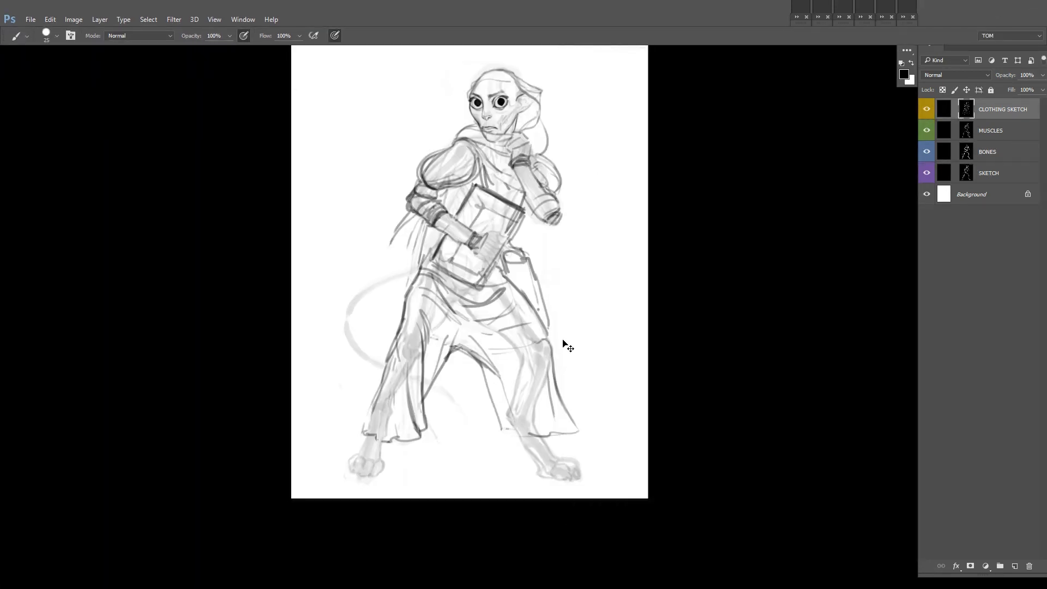
left_click_drag(521, 424, 546, 358)
key("x")
key("ctrl+z")
right_click(563, 376)
left_click(630, 404)
left_click_drag(523, 430, 547, 360)
key("x")
mouse_move(557, 427)
left_mouse_down()
mouse_move(548, 365)
mouse_move(554, 417)
left_mouse_up()
key("ctrl+z")
Step: Sketch a curved, folded hem at the inner bottom of the flared trouser leg and clean up its edge
key("x")
mouse_move(547, 377)
left_mouse_down()
mouse_move(523, 432)
mouse_move(554, 426)
mouse_move(546, 385)
mouse_move(490, 415)
left_mouse_up()
key("x")
key("x")
key("x")
mouse_move(498, 428)
left_mouse_down()
mouse_move(514, 434)
mouse_move(536, 383)
mouse_move(504, 427)
left_mouse_up()
Step: Erase the flared lower ends of both trouser legs and redraw shorter, ragged hems below the knees
key("x")
key("x")
left_click_drag(522, 428, 507, 437)
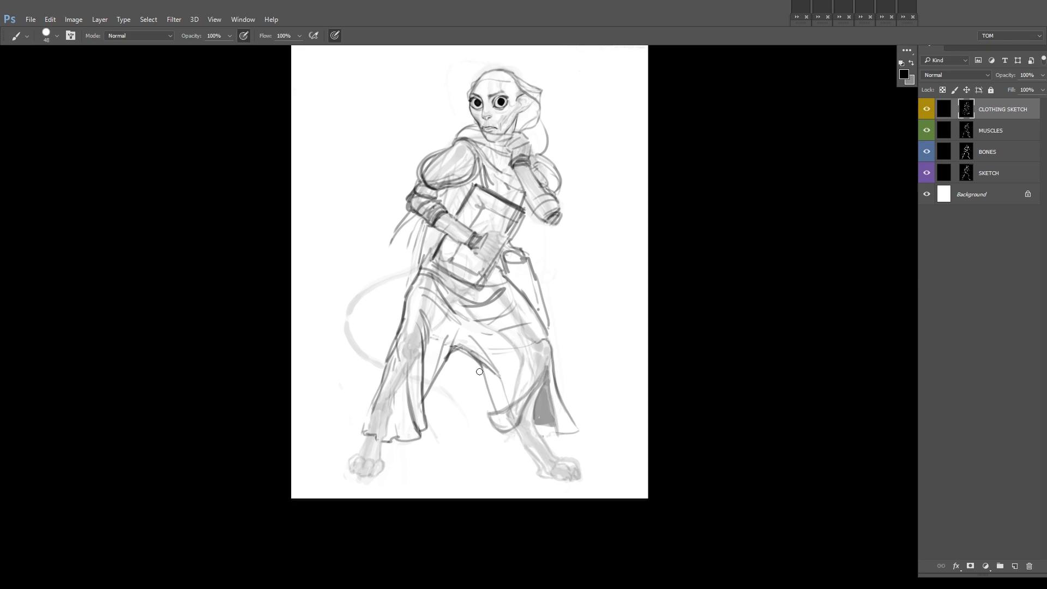
left_click_drag(633, 366, 626, 313)
key("x")
key("x")
left_click_drag(525, 371, 567, 377)
key("x")
left_click_drag(556, 289, 516, 393)
Step: Adjust the brush size and shade both exposed lower legs dark grey down to the paws
key("x")
mouse_move(490, 430)
left_mouse_down()
mouse_move(451, 471)
mouse_move(462, 476)
left_mouse_up()
left_click_drag(445, 450, 464, 484)
key("x")
left_click_drag(488, 423, 451, 483)
mouse_move(576, 388)
left_mouse_down()
mouse_move(569, 414)
mouse_move(627, 434)
left_mouse_up()
Step: Flip the canvas horizontally, rework the folds on the thigh and choose a grey brush colour
key("x")
right_click(557, 399)
mouse_move(510, 441)
left_mouse_down()
mouse_move(397, 463)
mouse_move(350, 428)
left_mouse_up()
key("bracketleft")
key("x")
left_click_drag(455, 400, 495, 428)
mouse_move(495, 430)
left_mouse_down()
mouse_move(485, 454)
mouse_move(513, 498)
left_mouse_up()
mouse_move(365, 393)
left_mouse_down()
mouse_move(357, 442)
mouse_move(371, 391)
left_mouse_up()
mouse_move(352, 455)
left_mouse_down()
mouse_move(335, 488)
mouse_move(374, 401)
left_mouse_up()
left_click_drag(377, 390, 400, 447)
mouse_move(376, 417)
left_mouse_down()
mouse_move(370, 438)
mouse_move(404, 452)
left_mouse_up()
left_click_drag(407, 452, 404, 415)
Step: Add shading strokes and folds to the shortened trouser leg and tidy its ragged hem
left_click_drag(392, 362, 393, 422)
left_click_drag(389, 347, 397, 391)
left_click_drag(379, 426, 383, 441)
mouse_move(405, 451)
left_mouse_down()
mouse_move(394, 441)
mouse_move(404, 447)
left_mouse_up()
left_click_drag(472, 431, 489, 430)
mouse_move(577, 314)
left_mouse_down()
mouse_move(550, 369)
mouse_move(521, 374)
left_mouse_up()
key("ctrl+shift+h")
left_click_drag(505, 420, 536, 406)
key("x")
left_click_drag(481, 335, 448, 401)
key("x")
left_click(904, 74)
left_click(618, 320)
key("Return")
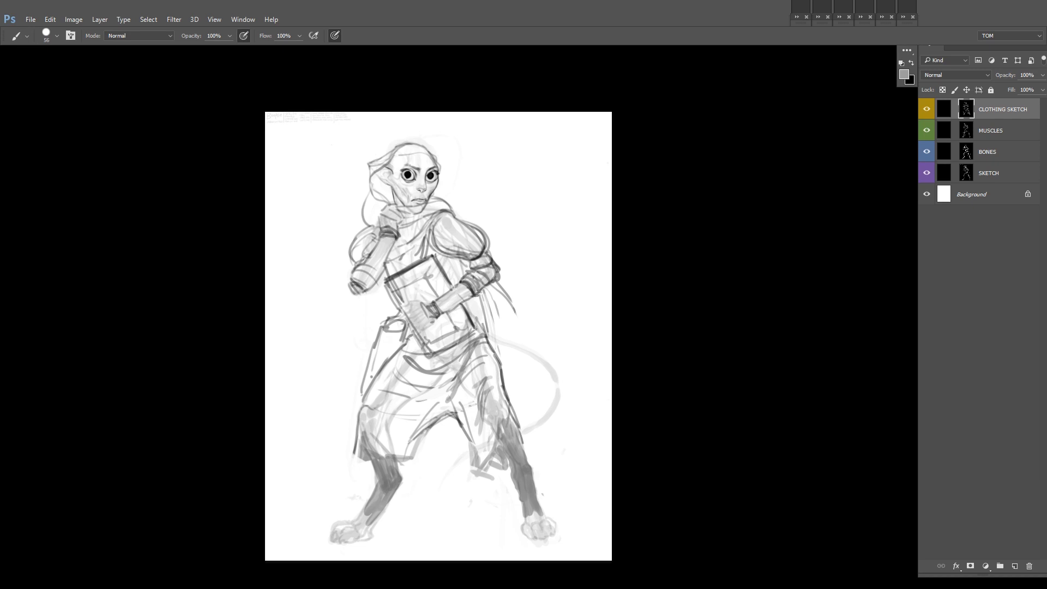
Step: Flip the canvas horizontally, set the brush size to 36 px and sketch a pointed cloth tip behind the raised arm
key("F2")
key("x")
key("x")
right_click(639, 231)
left_click(713, 258)
left_click_drag(578, 229, 596, 265)
mouse_move(627, 322)
left_mouse_down()
mouse_move(631, 278)
mouse_move(583, 392)
left_mouse_up()
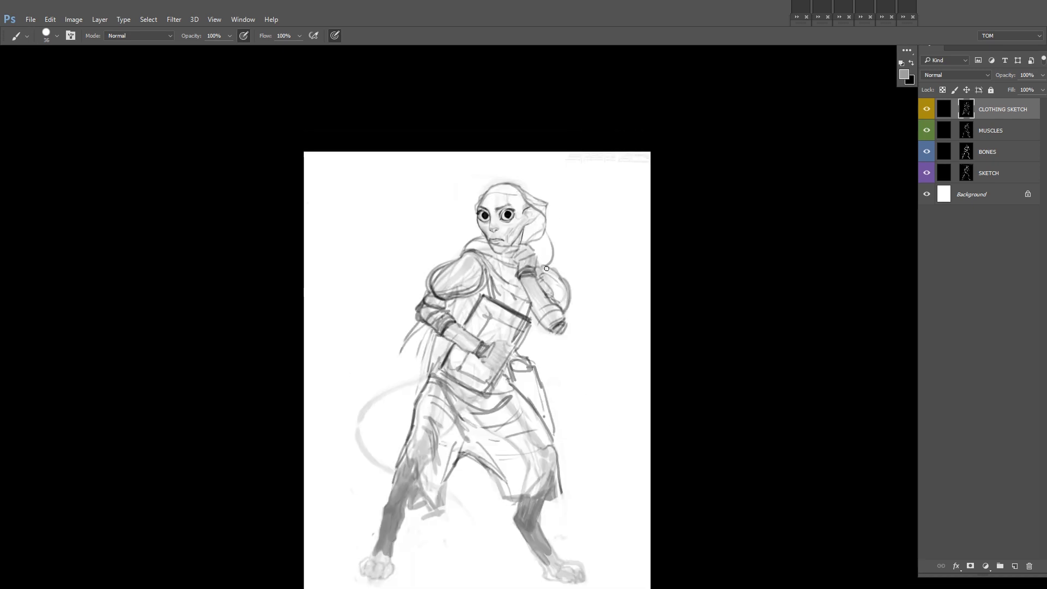
key("ctrl+alt+z")
key("ctrl+alt+z")
scroll(530, 212, "up", 2)
left_click_drag(588, 276, 578, 287)
Step: Redraw the curved outline of the tail and its tip between the legs with darker grey strokes
mouse_move(439, 394)
left_mouse_down()
mouse_move(460, 275)
mouse_move(389, 332)
left_mouse_up()
scroll(389, 327, "down", 2)
left_click_drag(390, 310, 458, 258)
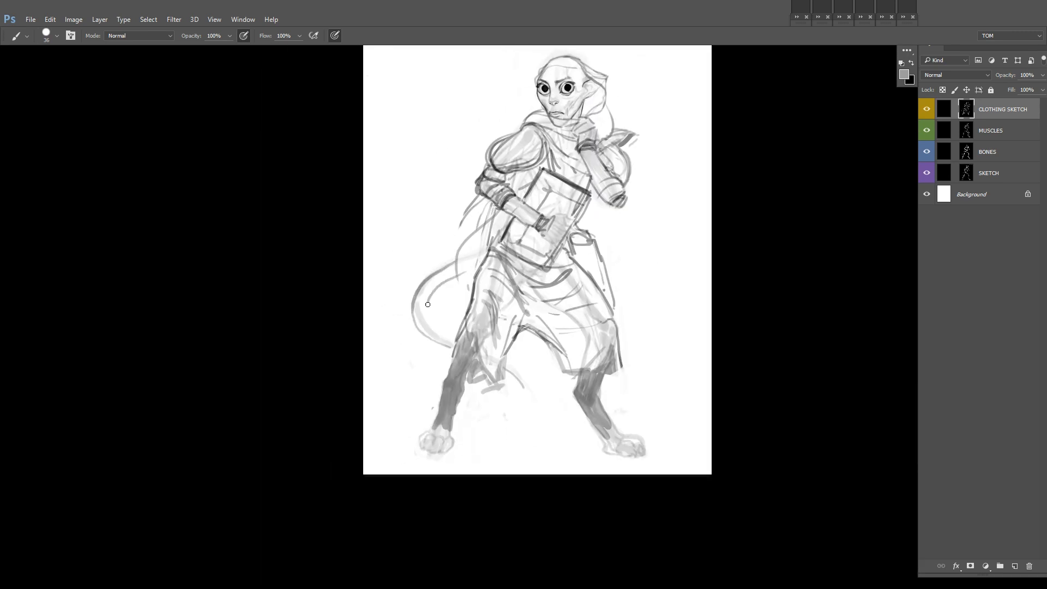
left_click_drag(526, 373, 525, 388)
Step: Sketch flowing cloth strands trailing from the bent elbow towards the tail and flip the canvas horizontally
left_click_drag(513, 305, 465, 388)
left_click_drag(430, 277, 392, 354)
left_click_drag(435, 296, 403, 380)
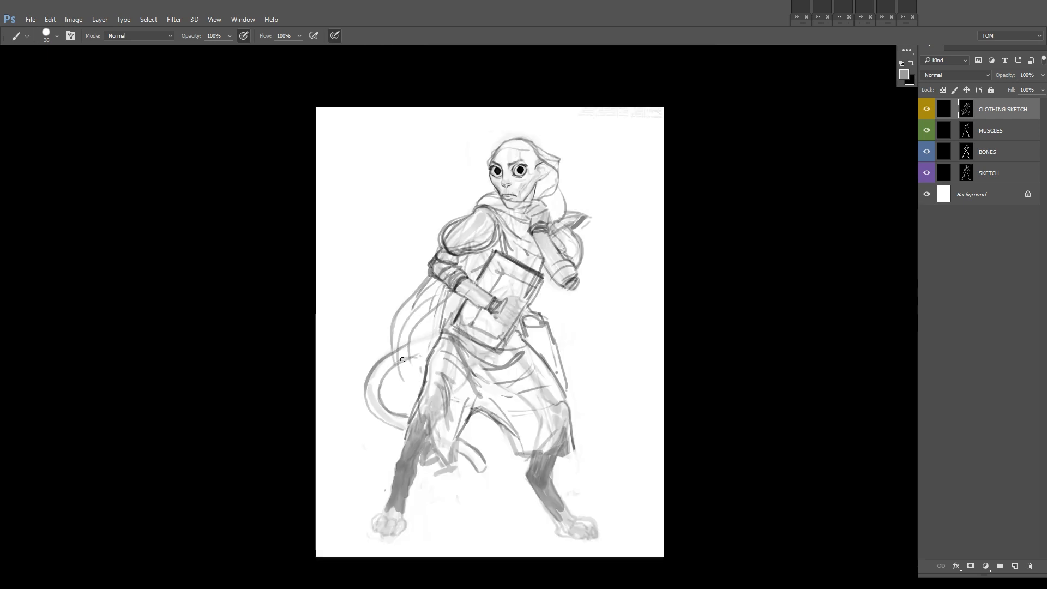
left_click_drag(426, 285, 408, 298)
left_click_drag(606, 257, 567, 311)
key("ctrl+z")
mouse_move(582, 350)
left_mouse_down()
mouse_move(560, 299)
mouse_move(547, 206)
left_mouse_up()
key("ctrl+shift+h")
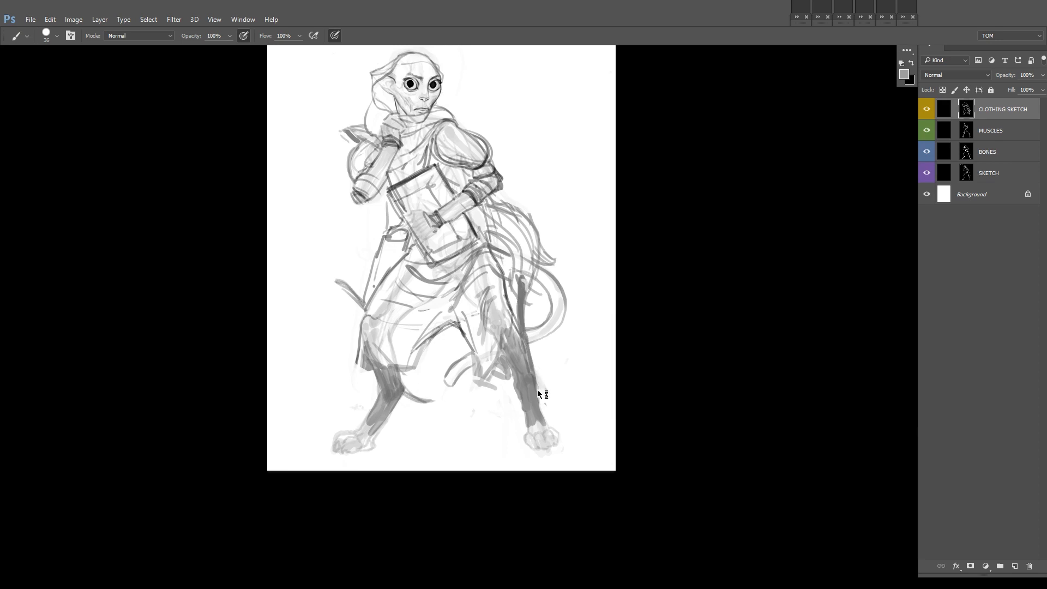
Step: Add rough strokes along the outer edge of the shaded leg beside the tail and flip the canvas back
left_click_drag(531, 362, 547, 398)
mouse_move(547, 218)
left_mouse_down()
mouse_move(552, 273)
mouse_move(626, 264)
left_mouse_up()
key("ctrl+shift+h")
mouse_move(537, 286)
left_mouse_down()
mouse_move(635, 156)
mouse_move(616, 199)
left_mouse_up()
left_click_drag(478, 340, 499, 355)
left_click_drag(536, 175, 524, 260)
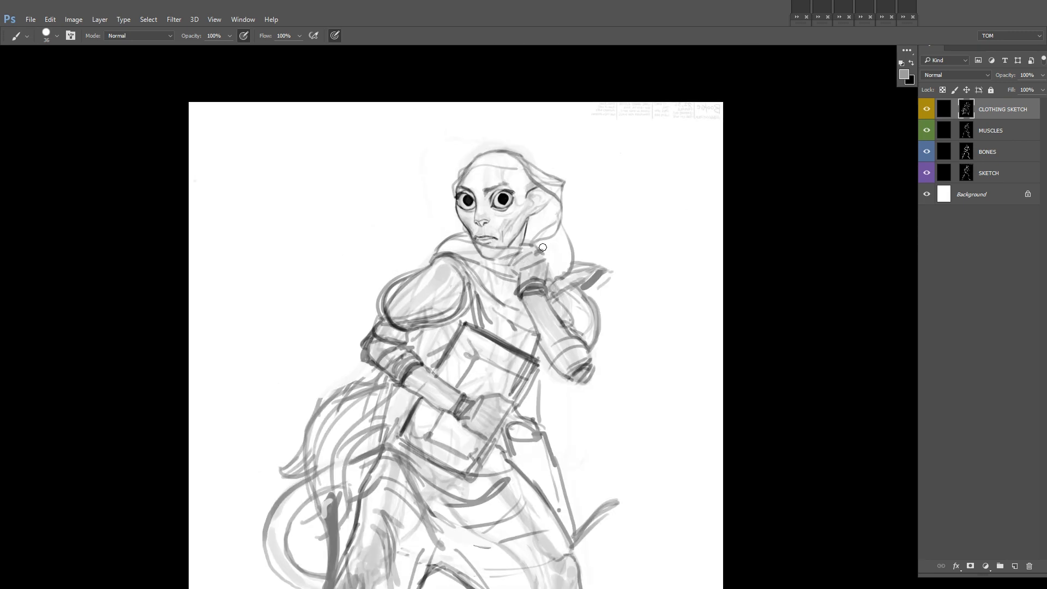
Step: Refine the pointed cloth tip and the sleeve contour behind the raised forearm
mouse_move(611, 287)
left_mouse_down()
mouse_move(591, 330)
mouse_move(556, 338)
left_mouse_up()
mouse_move(616, 345)
left_mouse_down()
mouse_move(589, 288)
mouse_move(552, 309)
mouse_move(556, 322)
left_mouse_up()
left_click_drag(701, 281, 631, 298)
key("x")
left_click_drag(586, 315, 552, 330)
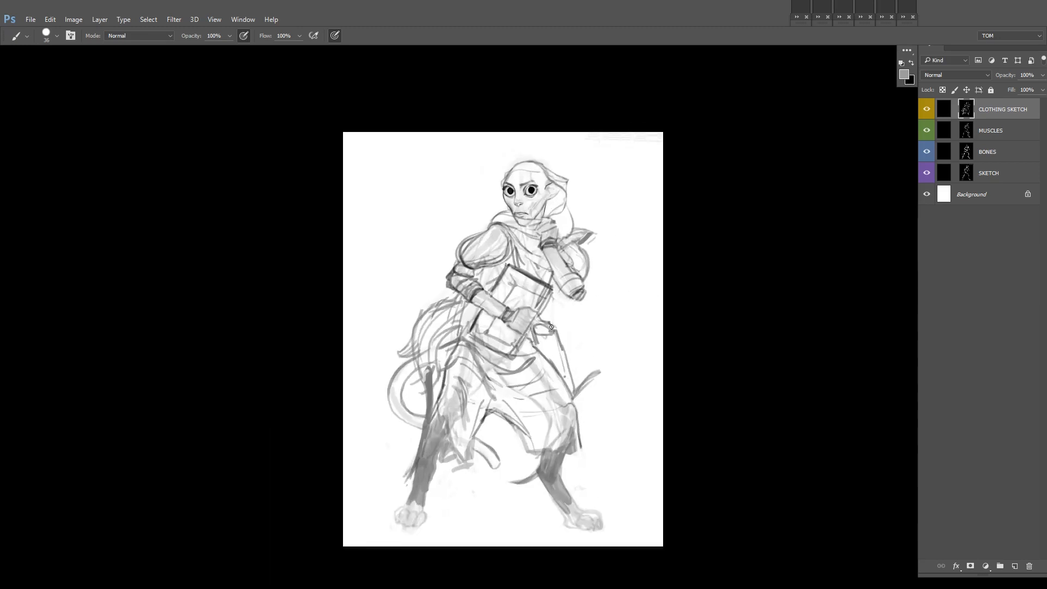
Step: Flip the canvas horizontally and shade the area between the waist and the trailing cloth grey
left_click_drag(718, 253, 695, 245)
key("ctrl+f")
left_click_drag(588, 318, 607, 287)
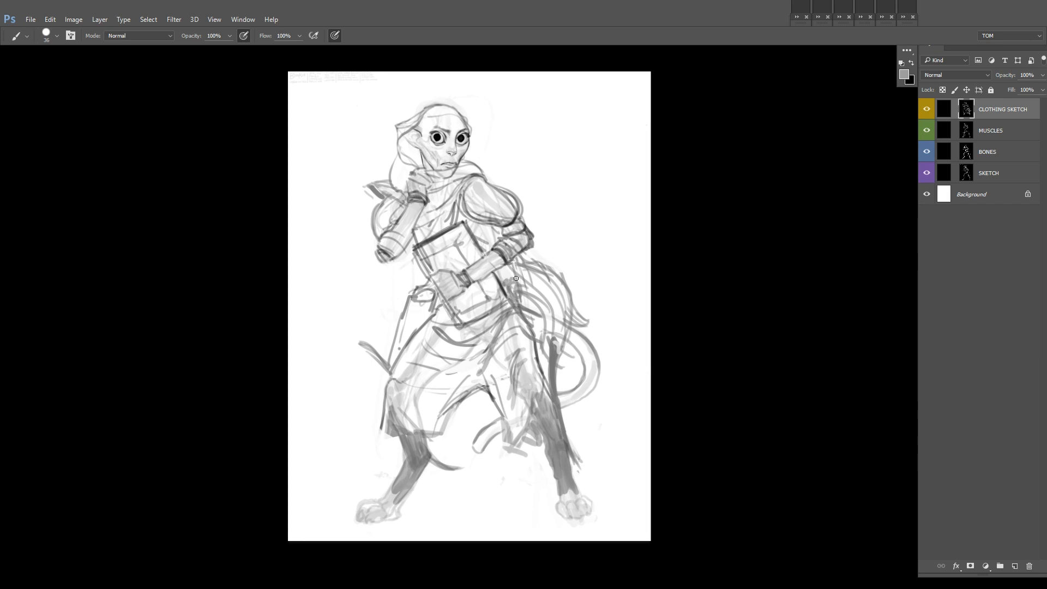
left_click_drag(559, 327, 539, 329)
left_click_drag(539, 330, 552, 316)
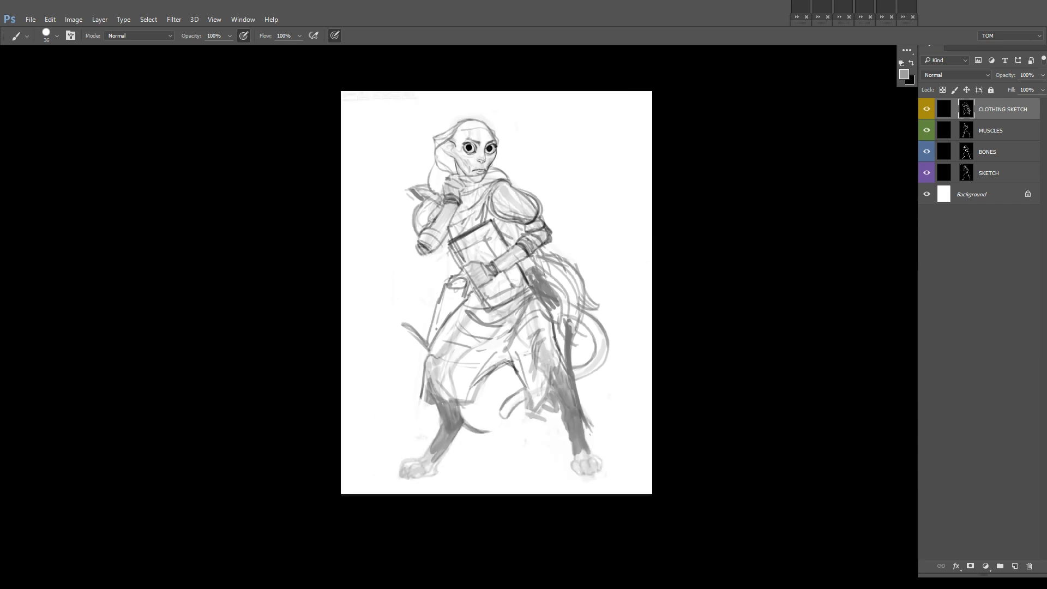
Step: Erase the flowing cloth strands behind the bent elbow and enlarge the brush to 47 px
mouse_move(520, 161)
left_mouse_down()
mouse_move(546, 233)
mouse_move(624, 245)
left_mouse_up()
key("x")
left_click_drag(558, 272, 619, 305)
key("x")
right_click(619, 306)
left_click_drag(567, 227, 595, 326)
key("ctrl+z")
left_click_drag(600, 267, 577, 287)
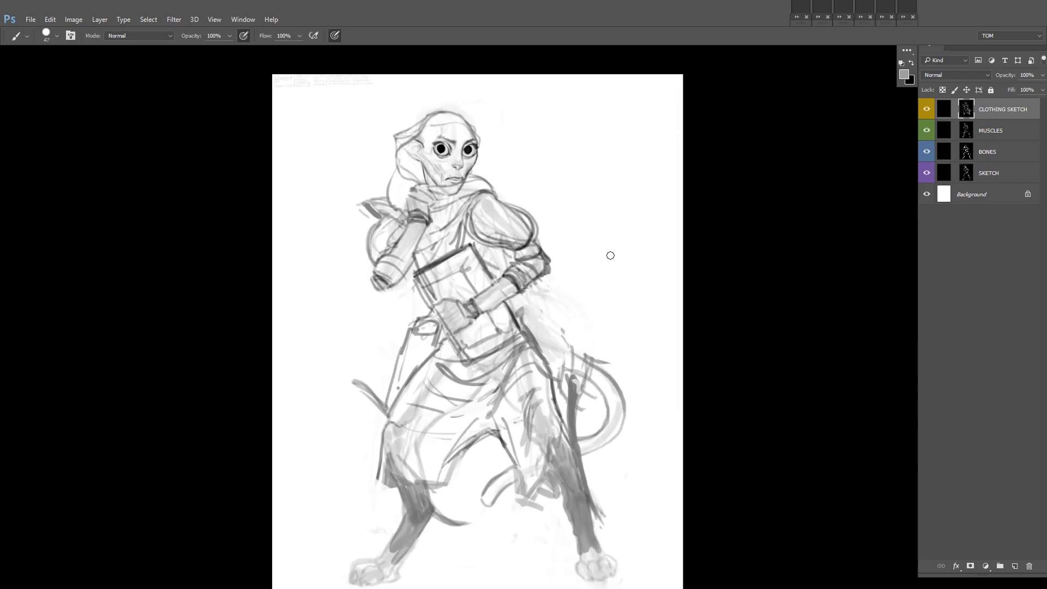
Step: Draw a cylindrical case hanging diagonally at the hip beneath the bent elbow and clean up its edges
left_click_drag(516, 303, 556, 361)
mouse_move(579, 361)
left_mouse_down()
mouse_move(574, 309)
mouse_move(603, 343)
left_mouse_up()
key("x")
left_click_drag(543, 383, 609, 373)
key("x")
mouse_move(591, 370)
left_mouse_down()
mouse_move(558, 346)
mouse_move(606, 346)
left_mouse_up()
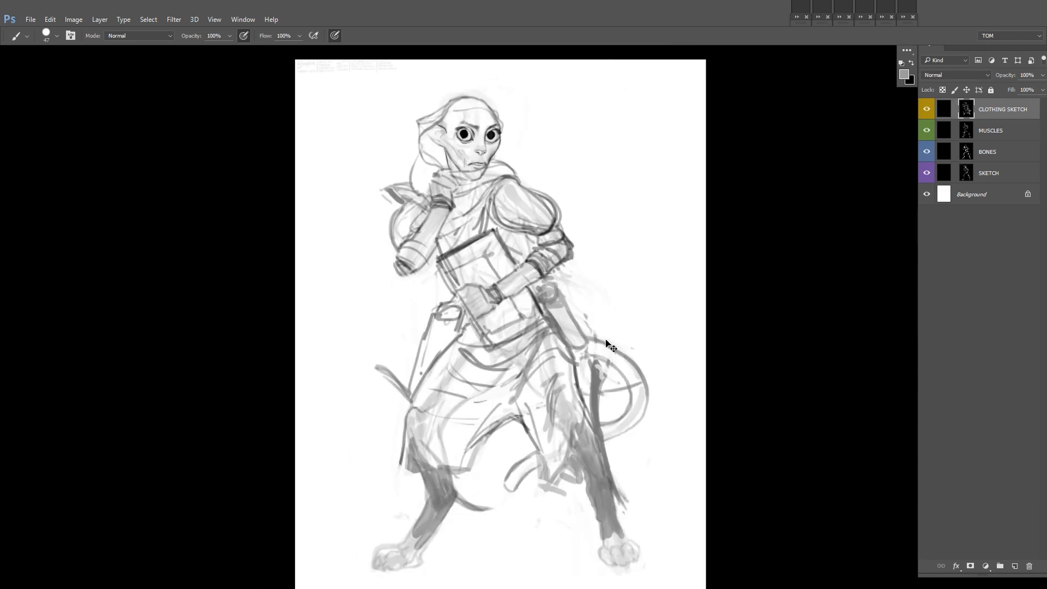
Step: Undo the last stroke and sketch a draped cloth with diagonal folds across the thigh
key("ctrl+z")
key("x")
mouse_move(516, 423)
left_mouse_down()
mouse_move(539, 405)
mouse_move(452, 373)
left_mouse_up()
left_click_drag(539, 386, 469, 409)
left_click_drag(582, 318, 473, 406)
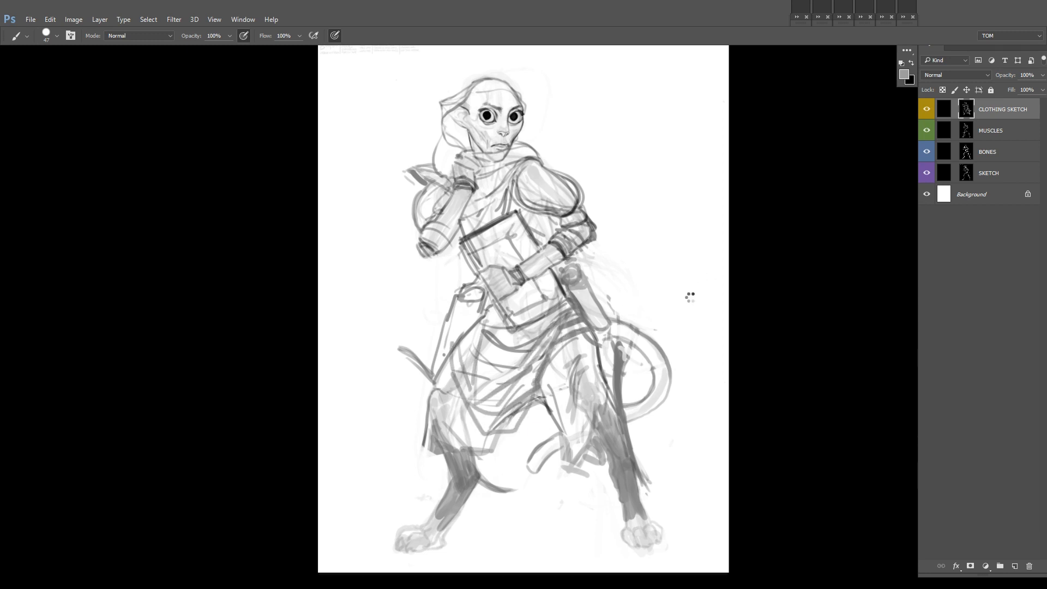
Step: Flip the canvas horizontally and sketch the curved cloak edge behind the bent elbow and the case
key("F2")
left_click_drag(640, 289, 670, 284, "ctrl")
left_click_drag(583, 259, 597, 324)
key("ctrl+z")
left_click_drag(611, 284, 672, 377)
key("ctrl+z")
left_click_drag(731, 253, 550, 234)
left_click_drag(272, 255, 256, 318)
Step: Draw the cloak flowing outwards beyond the pouch at the hip, with long folds and a ragged hem
left_click_drag(403, 267, 506, 366)
left_click_drag(410, 302, 498, 415)
left_click_drag(495, 355, 512, 419)
left_click_drag(442, 336, 461, 360)
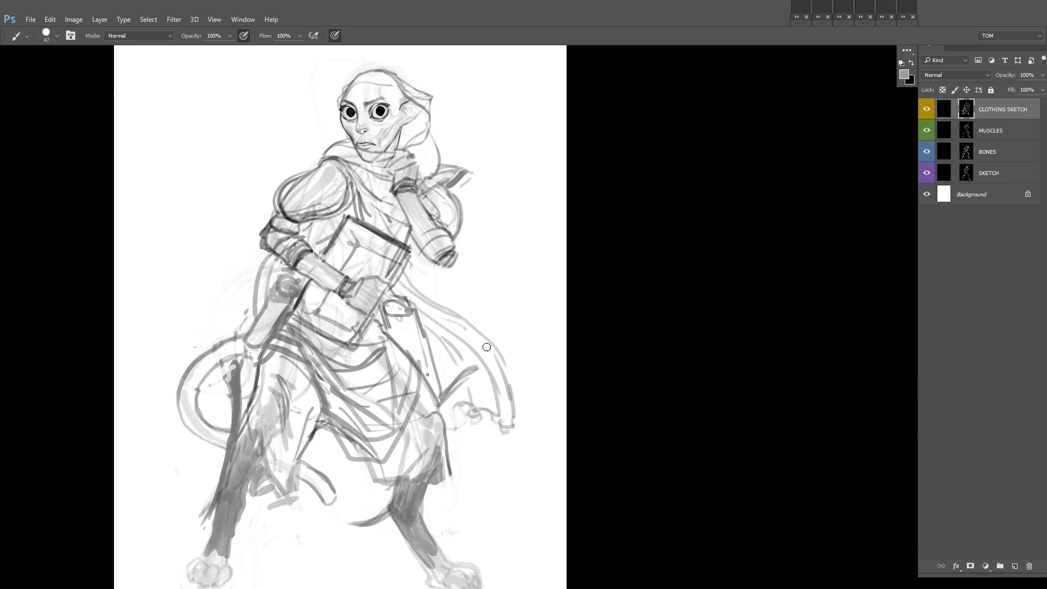
left_click_drag(537, 343, 522, 377, "ctrl")
left_click_drag(522, 377, 552, 362)
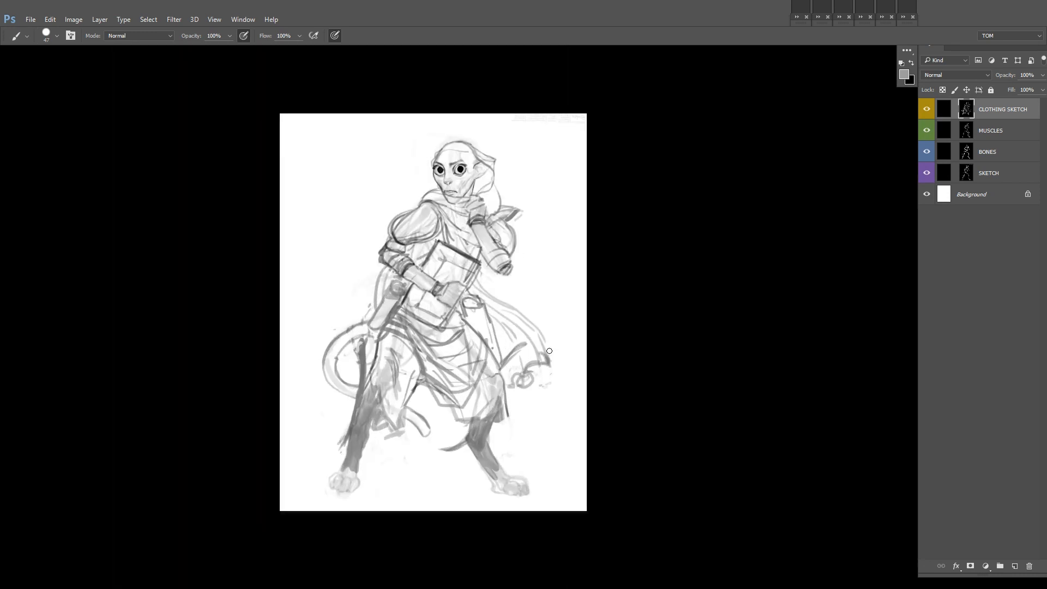
Step: Add a black-filled layer with a mask above CLOTHING SKETCH, enlarge the brush to 95 px and disable pressure-controlled opacity
key("ctrl+alt+shift+n")
key("alt+BackSpace")
left_click(969, 566, "alt")
left_click_drag(398, 143, 428, 144, "ctrl")
right_click(483, 257)
mouse_move(438, 245)
left_mouse_down()
mouse_move(394, 282)
mouse_move(456, 217)
left_mouse_up()
key("ctrl+z")
left_click(244, 41)
Step: Paint a flat grey silhouette on the Layer 1 mask over the head, hood, shoulders, upper torso and sleeves
mouse_move(454, 185)
left_mouse_down()
mouse_move(470, 214)
mouse_move(472, 180)
left_mouse_up()
mouse_move(455, 173)
left_mouse_down()
mouse_move(499, 142)
mouse_move(531, 161)
mouse_move(575, 155)
left_mouse_up()
key("x")
key("x")
key("x")
left_click_drag(545, 174, 541, 211)
left_click_drag(537, 188, 468, 162)
left_click_drag(492, 196, 477, 218)
mouse_move(473, 229)
left_mouse_down()
mouse_move(399, 292)
mouse_move(391, 352)
left_mouse_up()
mouse_move(418, 299)
left_mouse_down()
mouse_move(362, 430)
mouse_move(554, 218)
mouse_move(501, 235)
mouse_move(596, 272)
mouse_move(578, 279)
left_mouse_up()
key("x")
key("x")
left_click_drag(570, 284, 523, 286)
left_click_drag(524, 286, 463, 327)
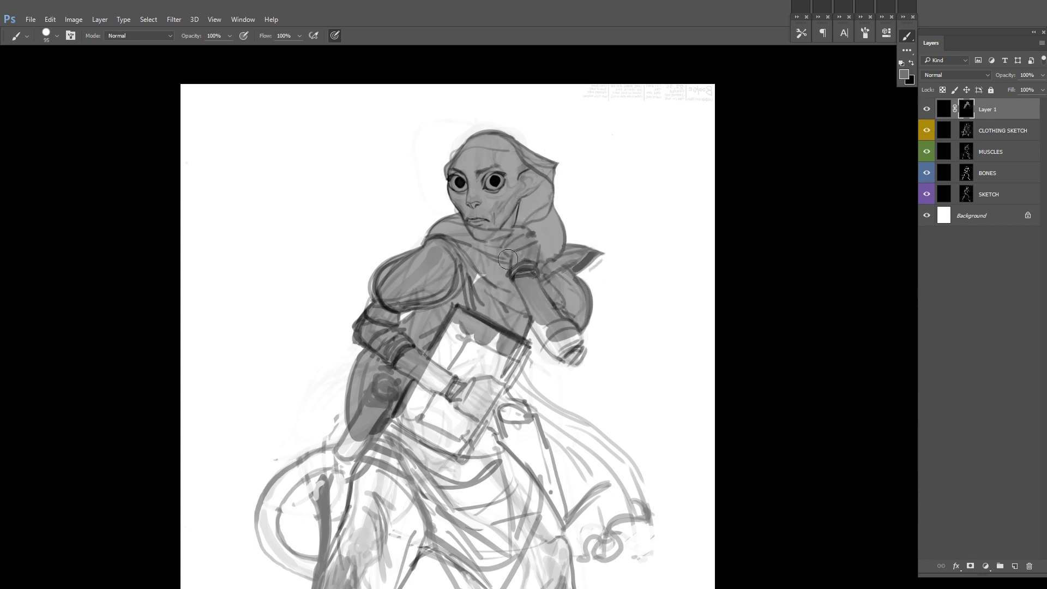
Step: Extend the grey silhouette over the forearms, book, hip case, curved tail and rear thigh
left_click_drag(518, 346, 428, 366)
mouse_move(539, 319)
left_mouse_down()
mouse_move(570, 334)
mouse_move(530, 283)
left_mouse_up()
right_click(532, 279)
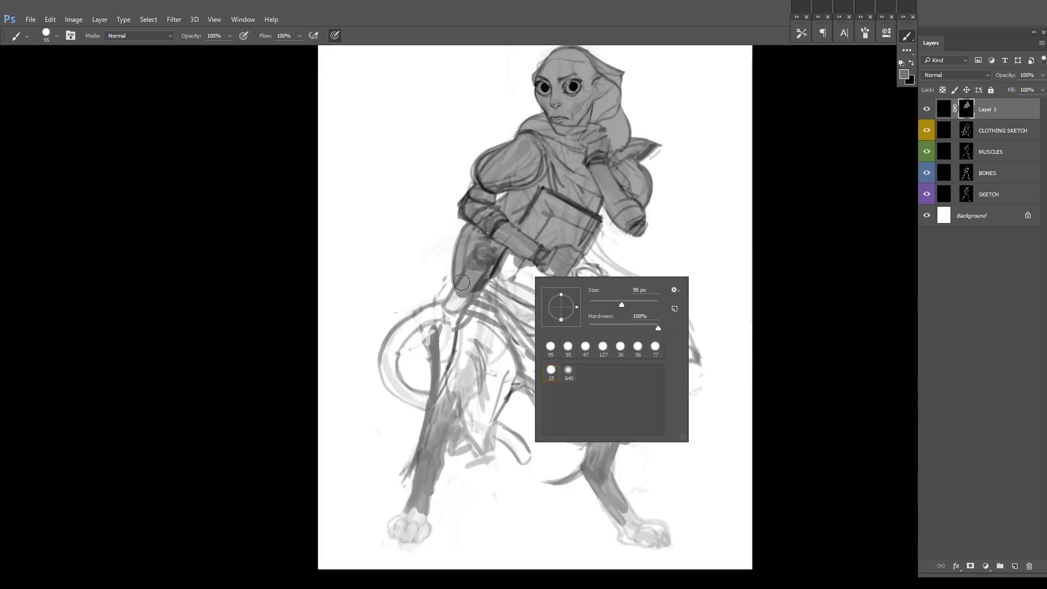
left_click_drag(462, 284, 450, 307)
mouse_move(460, 320)
left_mouse_down()
mouse_move(412, 316)
mouse_move(409, 393)
mouse_move(436, 400)
left_mouse_up()
left_click_drag(468, 307, 423, 460)
left_click_drag(482, 324, 530, 263)
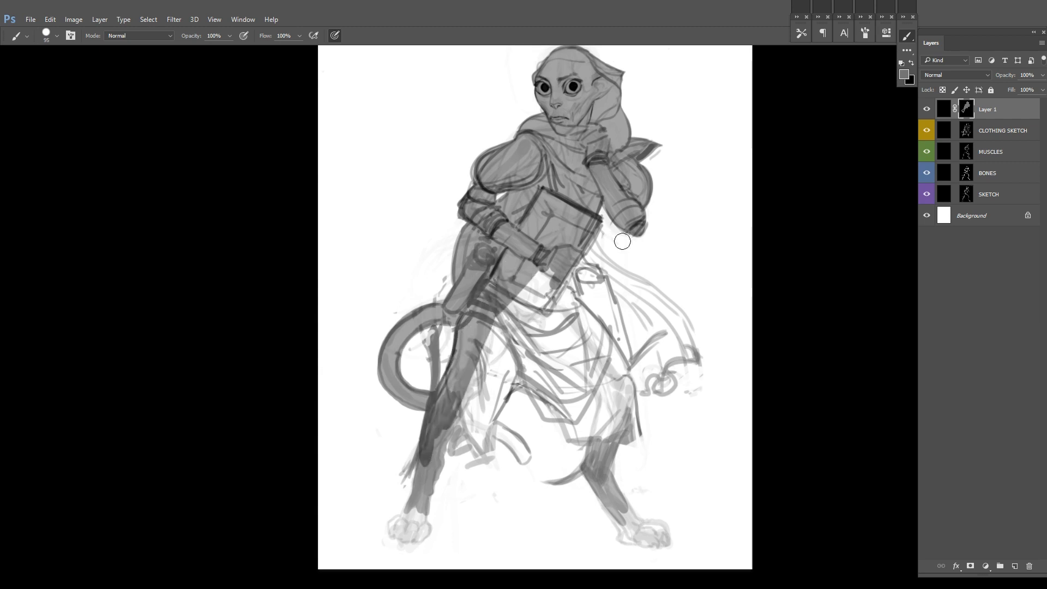
Step: Fill the flowing cloak, draped skirt, trousers, tail tip and lower legs with the flat grey silhouette
left_click_drag(609, 216, 493, 193)
left_click_drag(468, 225, 477, 298)
left_click_drag(471, 200, 578, 331)
mouse_move(548, 347)
left_mouse_down()
mouse_move(550, 338)
mouse_move(545, 365)
mouse_move(518, 305)
mouse_move(510, 414)
mouse_move(491, 465)
mouse_move(514, 500)
left_mouse_up()
mouse_move(381, 289)
left_mouse_down()
mouse_move(457, 409)
mouse_move(436, 327)
mouse_move(390, 358)
left_mouse_up()
mouse_move(323, 407)
left_mouse_down()
mouse_move(313, 479)
mouse_move(371, 425)
mouse_move(348, 406)
mouse_move(405, 411)
left_mouse_up()
left_click_drag(561, 434, 593, 336)
Step: Paint both paws into the grey silhouette and flip the canvas horizontally to check the figure
key("x")
left_click_drag(327, 394, 318, 398)
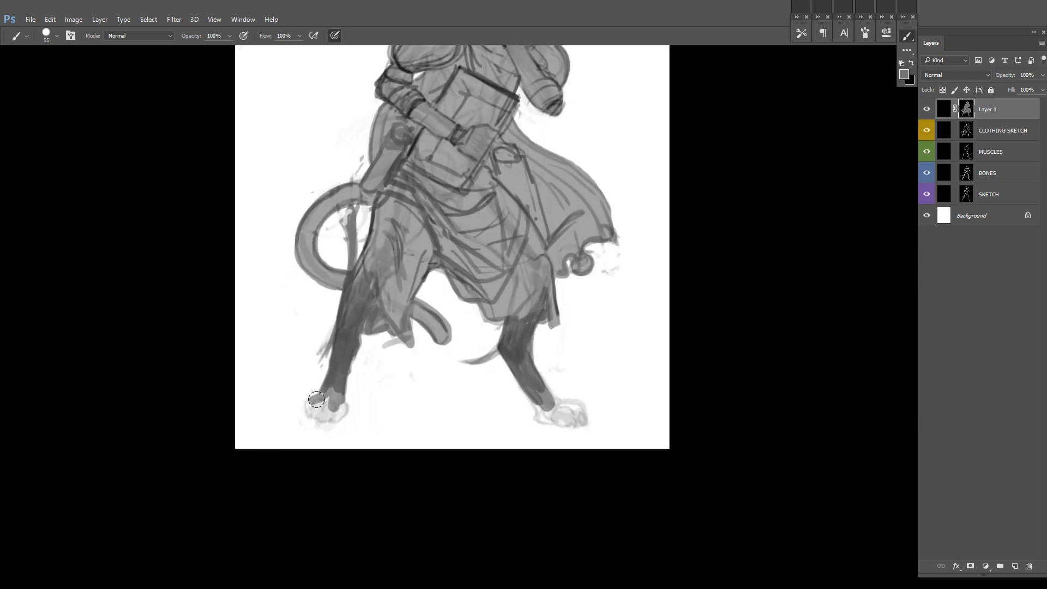
left_click_drag(556, 405, 581, 410)
mouse_move(581, 410)
left_mouse_down()
mouse_move(540, 419)
mouse_move(587, 417)
left_mouse_up()
mouse_move(616, 393)
left_mouse_down()
mouse_move(580, 390)
mouse_move(562, 410)
left_mouse_up()
key("ctrl+shift+h")
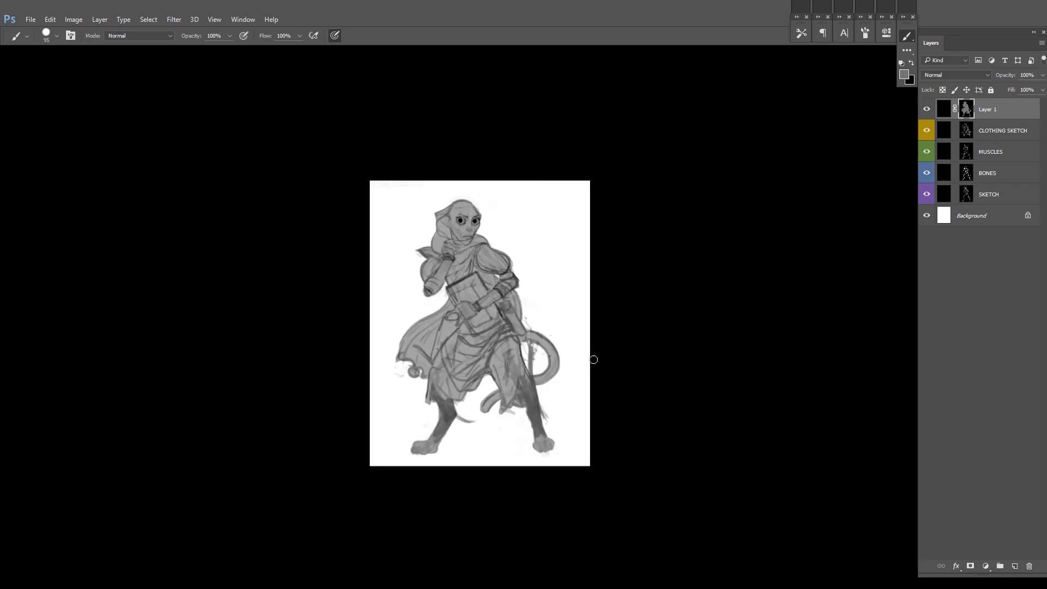
scroll(604, 286, "up", 2)
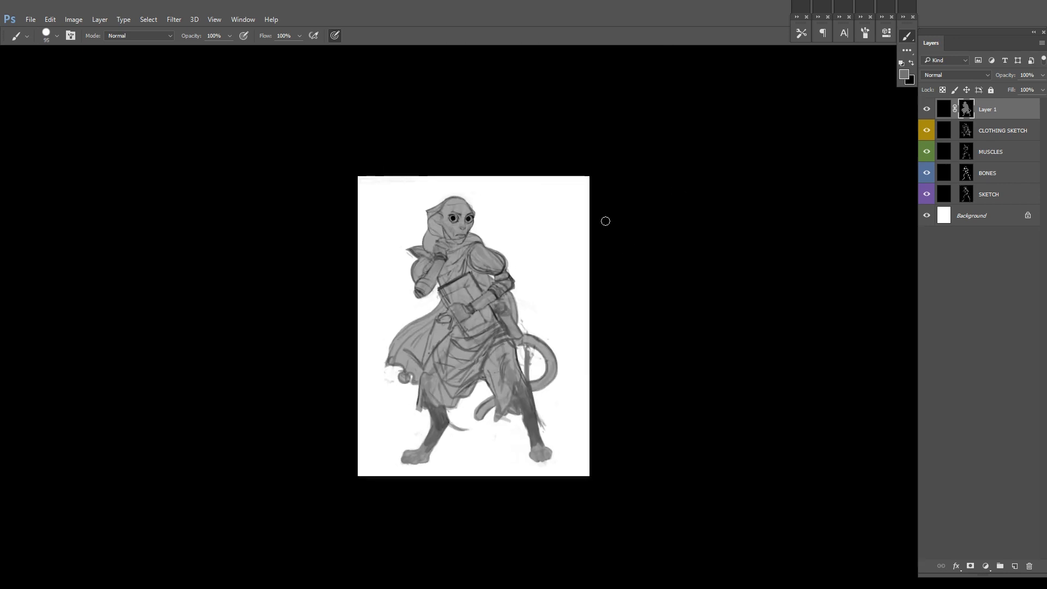
Step: Recolour the Background layer from white to pale pink using Hue/Saturation
left_click_drag(605, 285, 580, 257)
left_click(971, 215)
left_click(904, 74)
left_click(677, 288)
left_click(862, 282)
key("ctrl+u")
left_click(941, 217)
left_click_drag(837, 213, 891, 189)
left_click_drag(784, 164, 787, 165)
left_click(957, 112)
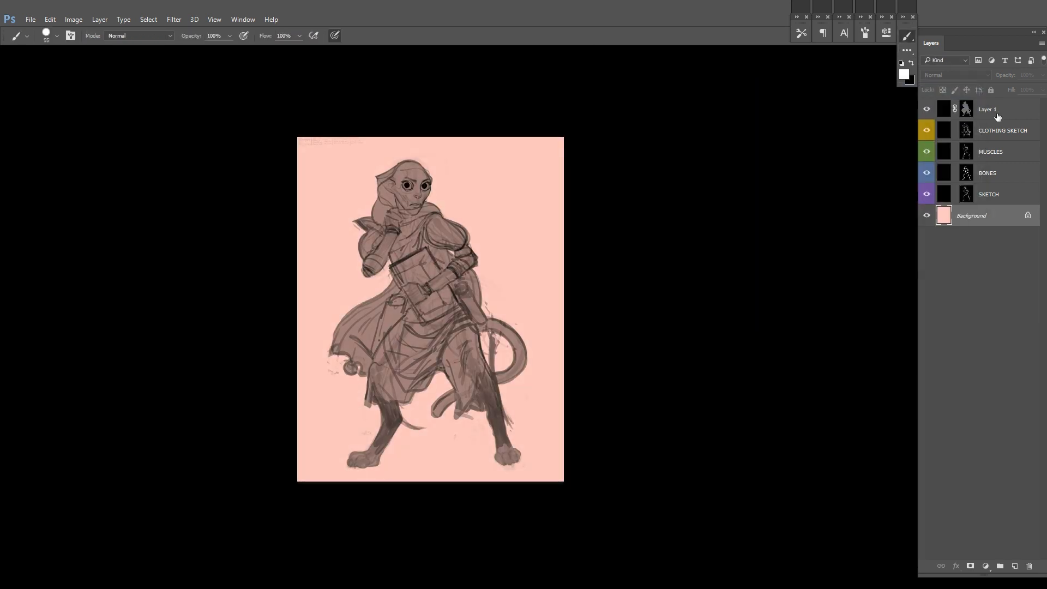
Step: Add a white-filled layer with a black mask above Layer 1
left_click(999, 110)
key("ctrl+shift+alt+n")
key("alt+BackSpace")
left_click(970, 566, "alt")
left_click(967, 132, "ctrl")
key("Return")
Step: Apply Levels to the Layer 1 mask, lowering the white input level to darken the silhouette
left_click(971, 133)
key("ctrl+l")
left_click_drag(761, 283, 706, 285)
mouse_move(624, 283)
left_mouse_down()
mouse_move(669, 287)
mouse_move(625, 284)
left_mouse_up()
left_click(800, 182)
key("ctrl+l")
left_click_drag(762, 283, 654, 303)
left_click(802, 182)
Step: Repeat Levels on the Layer 1 mask, lowering the white input to 195, until the silhouette is solid black
key("ctrl+l")
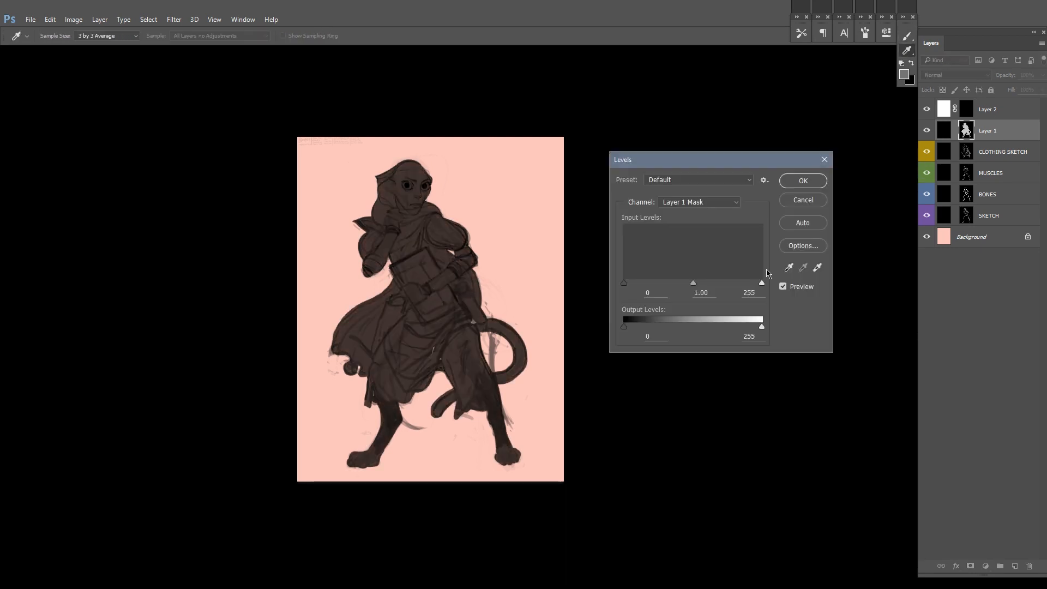
left_click_drag(762, 283, 649, 292)
left_click(802, 182)
key("ctrl+l")
left_click(800, 181)
key("ctrl+l")
left_click_drag(762, 283, 729, 286)
left_click(801, 181)
key("ctrl+l")
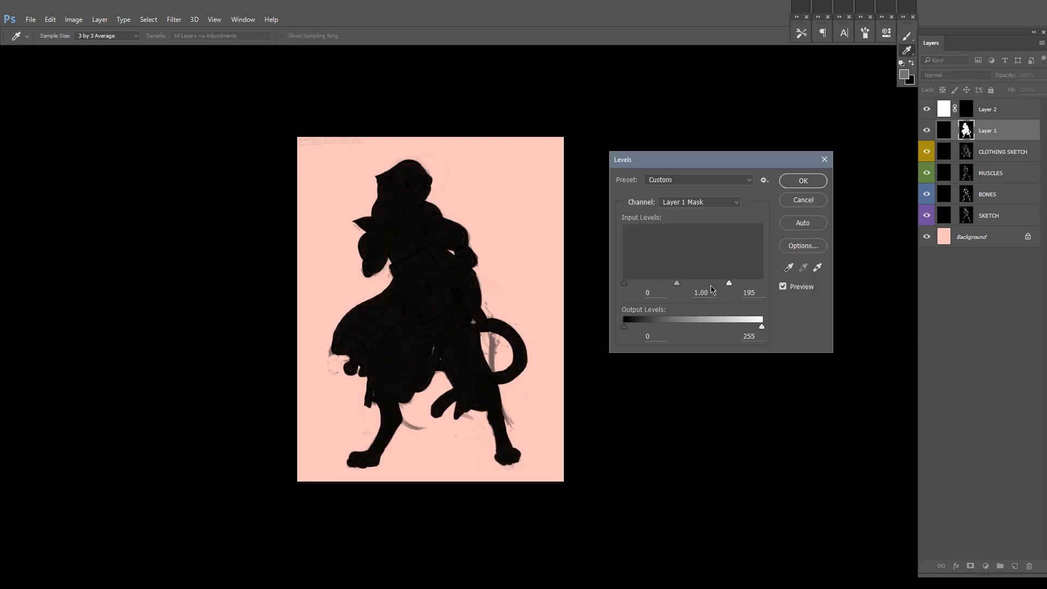
left_click(801, 182)
right_click(968, 131)
left_click(981, 161)
key("ctrl+shift+alt+n")
scroll(531, 337, "up", 2)
key("ctrl+alt+z")
key("ctrl+alt+z")
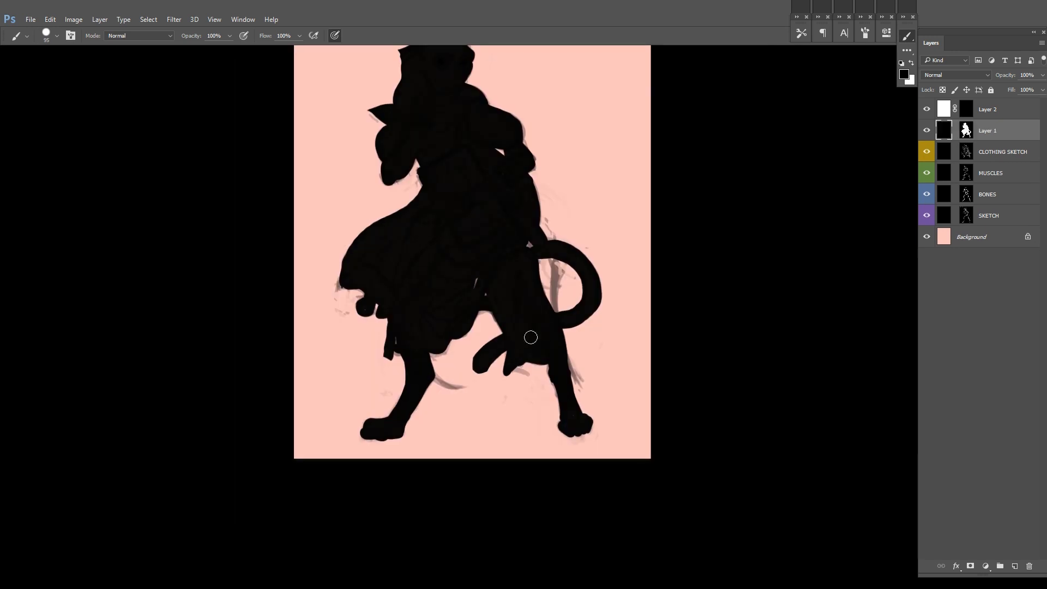
Step: Mask Layer 2's white fill to the area outside Layer 1's silhouette and delete Layer 1
left_click_drag(421, 361, 409, 452)
left_click_drag(650, 232, 596, 256)
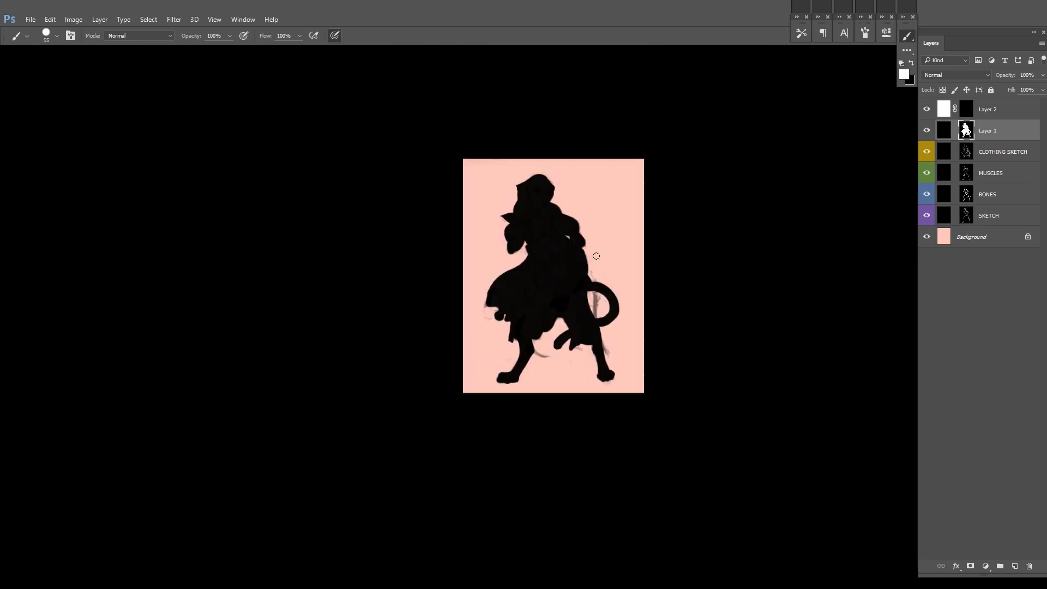
left_click(966, 109)
left_click(967, 131, "ctrl")
key("ctrl+shift+i")
key("alt+BackSpace")
key("ctrl+d")
left_click(985, 131)
key("Delete")
Step: Rename the white masked layer FRAME, unlink its mask, lock the layer and select the layer below
double_click(987, 109)
type("FRAME")
key("Return")
left_click(955, 109)
left_click(990, 90)
scroll(676, 248, "up", 2)
key("alt+bracketleft")
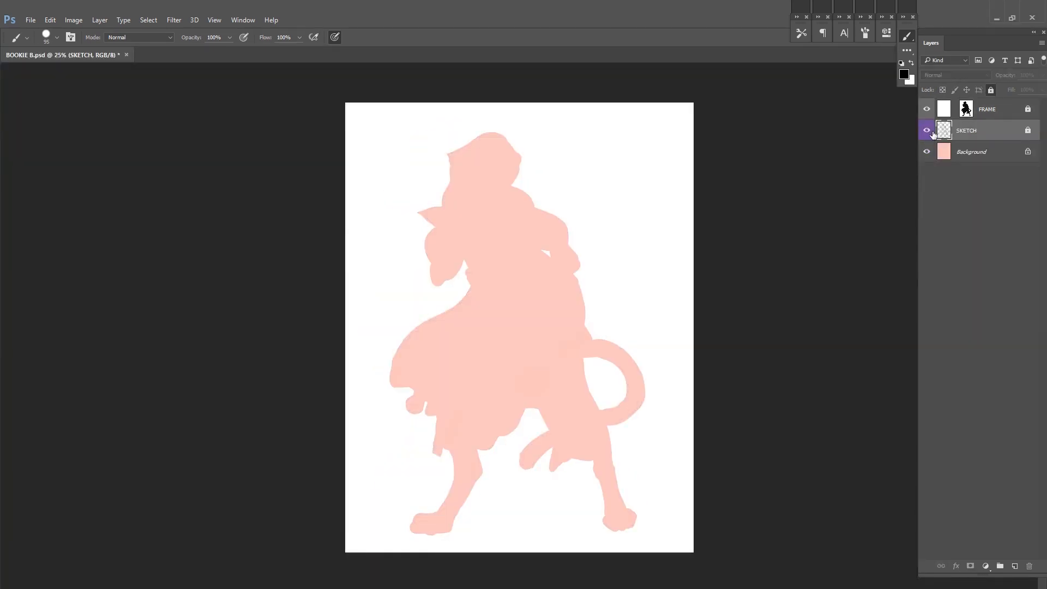
Step: Add a layer filled with dark brown #342323 and hidden by a black mask above SKETCH, with pressure-controlled brush opacity
left_click(903, 75)
left_click(663, 376)
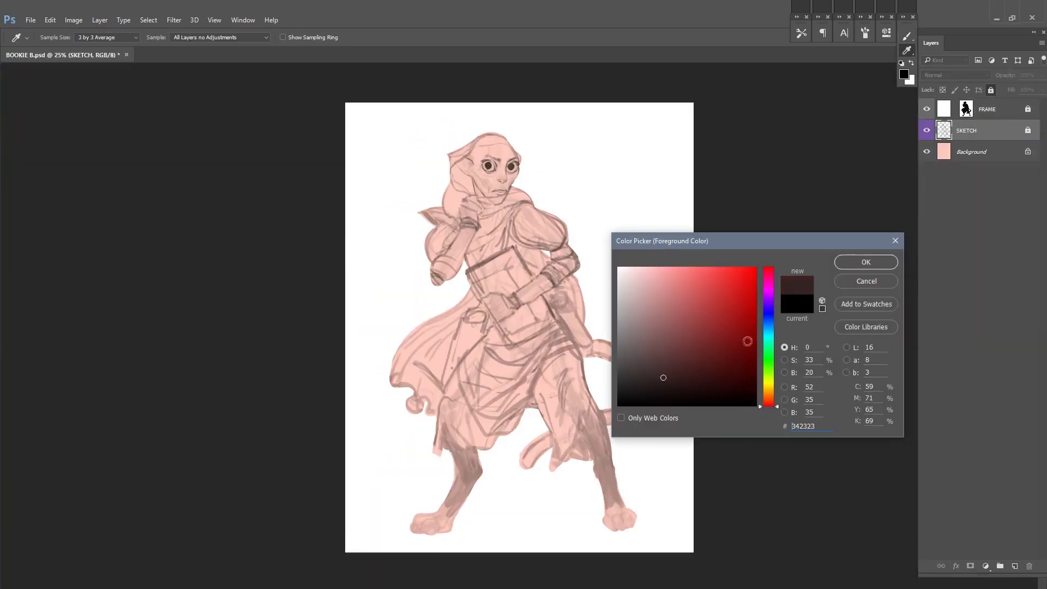
left_click(865, 261)
left_click(1014, 566)
key("alt+BackSpace")
left_click(970, 565, "alt")
left_click(243, 37)
Step: Paint both puffed shoulder sleeves dark brown on Layer 1's mask, check them on the flipped canvas and save the file
scroll(553, 215, "up", 3)
mouse_move(563, 255)
left_mouse_down()
mouse_move(510, 231)
mouse_move(507, 270)
mouse_move(554, 276)
mouse_move(498, 241)
left_mouse_up()
mouse_move(384, 280)
left_mouse_down()
mouse_move(394, 297)
mouse_move(401, 248)
mouse_move(406, 289)
left_mouse_up()
key("x")
key("x")
key("x")
left_click_drag(599, 246, 541, 186)
key("ctrl+shift+h")
key("ctrl+s")
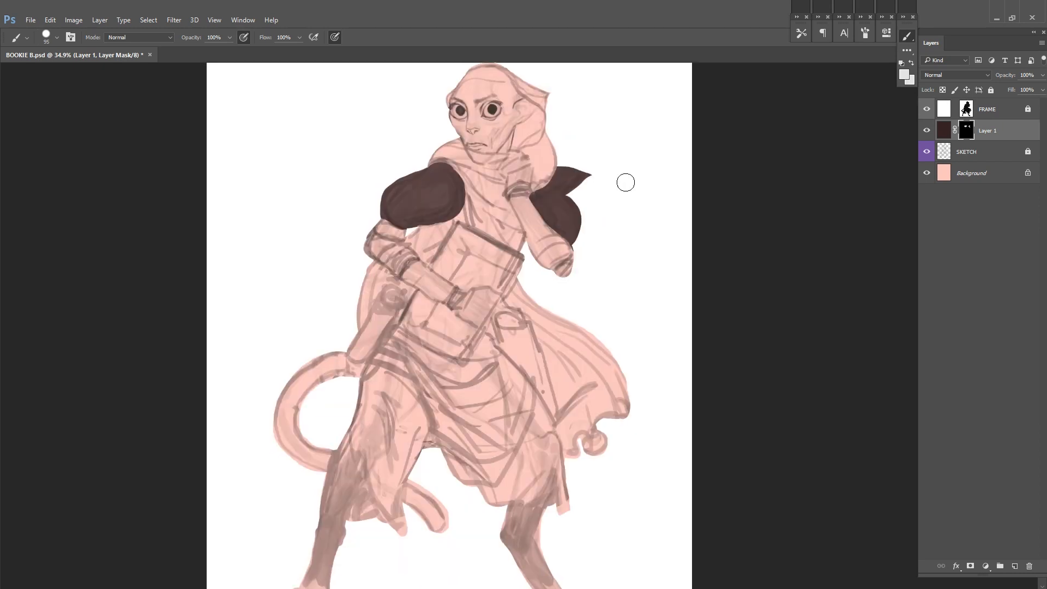
Step: Paint the chest area between the puffed sleeve, scarf and book dark brown on Layer 1's mask
left_click_drag(626, 182, 639, 160)
left_click_drag(551, 180, 551, 221)
mouse_move(427, 252)
left_mouse_down()
mouse_move(436, 272)
mouse_move(486, 238)
mouse_move(532, 266)
left_mouse_up()
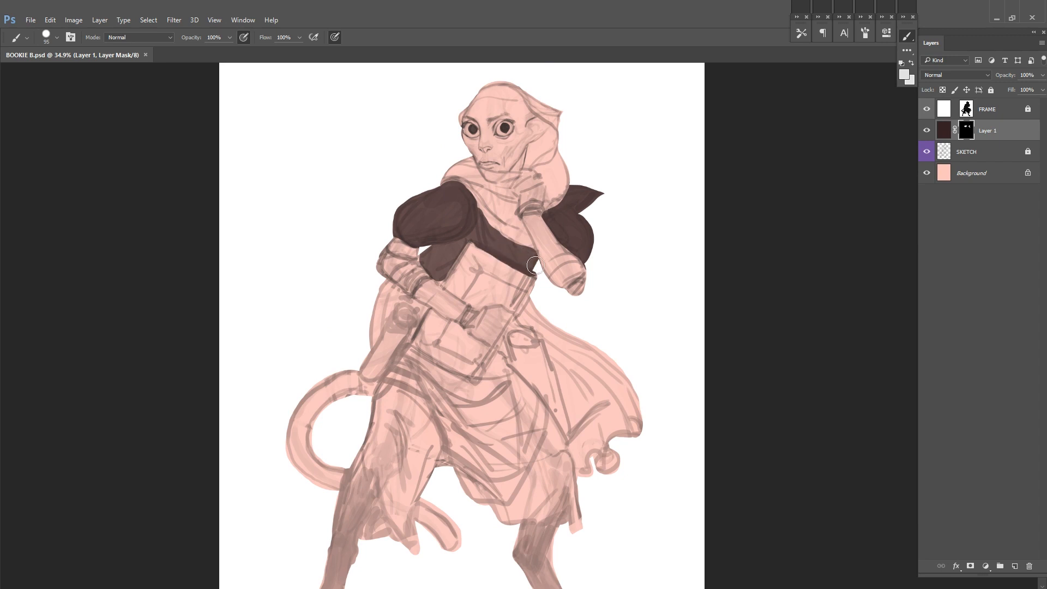
mouse_move(482, 214)
left_mouse_down()
mouse_move(496, 246)
mouse_move(530, 264)
left_mouse_up()
key("x")
left_click_drag(443, 273, 445, 276)
left_click_drag(537, 206, 547, 150)
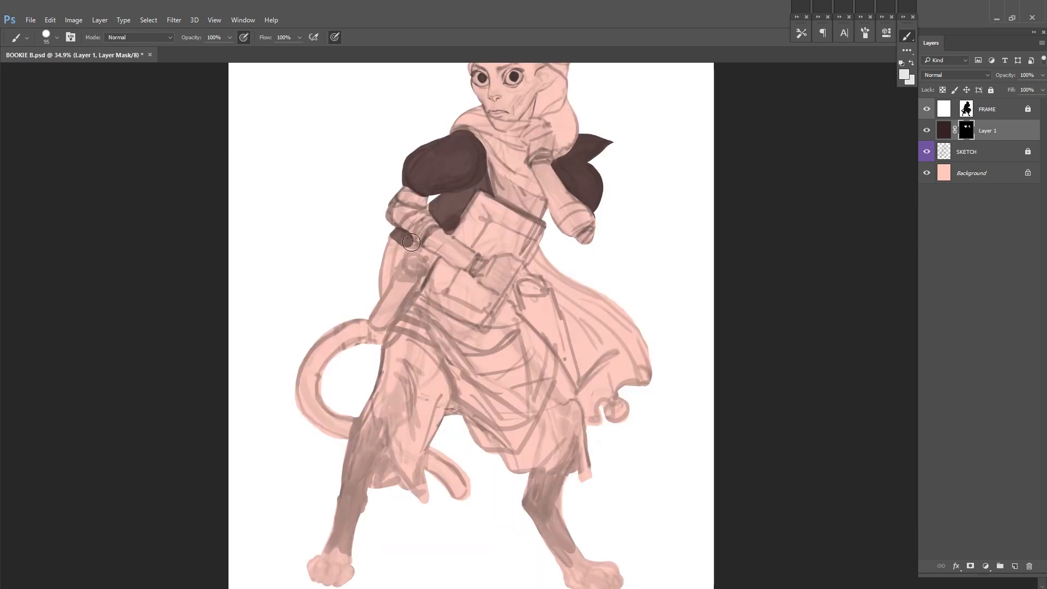
Step: Paint the cloak behind the bent elbow and both furry legs dark brown on Layer 1's mask
left_click_drag(412, 236, 387, 293)
left_click_drag(510, 217, 566, 260)
key("f")
left_click_drag(434, 488, 425, 502)
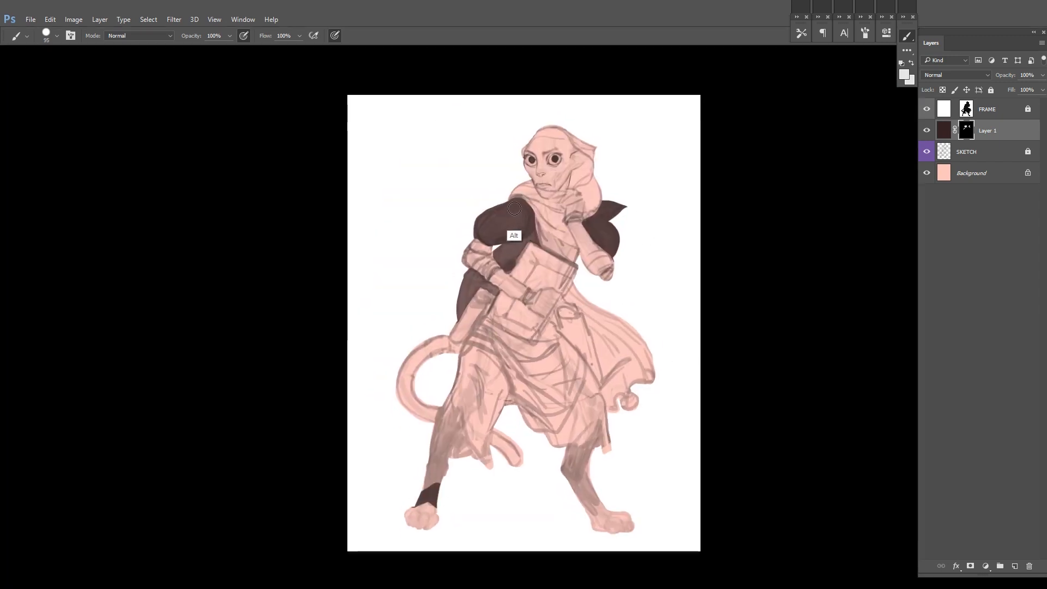
left_click_drag(427, 463, 459, 375)
key("x")
mouse_move(570, 447)
left_mouse_down()
mouse_move(586, 480)
mouse_move(586, 517)
mouse_move(624, 526)
left_mouse_up()
Step: Paint the cloak, hood and scarf in mid brown and both forearm sleeves in dark brown on Layer 1's mask
mouse_move(563, 328)
left_mouse_down()
mouse_move(620, 406)
mouse_move(614, 327)
mouse_move(592, 349)
left_mouse_up()
scroll(603, 245, "up", 5)
left_click_drag(598, 163, 582, 285)
left_click_drag(459, 231, 446, 231)
mouse_move(473, 186)
left_mouse_down()
mouse_move(548, 196)
mouse_move(554, 257)
mouse_move(582, 280)
mouse_move(439, 292)
mouse_move(483, 297)
mouse_move(517, 349)
mouse_move(526, 393)
left_mouse_up()
left_click_drag(610, 238, 586, 218)
left_click_drag(681, 218, 605, 246)
left_click_drag(532, 275, 546, 305)
mouse_move(456, 334)
left_mouse_down()
mouse_move(430, 350)
mouse_move(465, 363)
left_mouse_up()
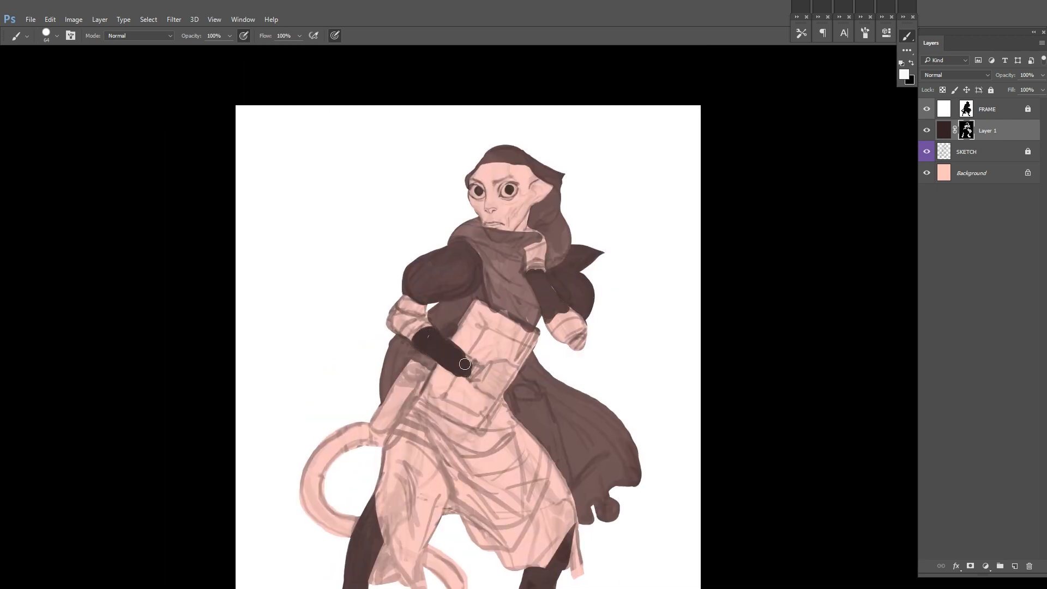
Step: Unlock the FRAME layer and tighten its mask with Levels
left_click(1026, 110)
key("x")
key("ctrl+l")
mouse_move(762, 284)
left_mouse_down()
mouse_move(705, 284)
mouse_move(762, 284)
left_mouse_up()
left_click_drag(627, 284, 708, 284)
key("Return")
Step: Test the FRAME edges with a Magic Wand selection, deselect and apply the FRAME layer's mask
key("w")
scroll(563, 315, "up", 4)
left_click(594, 270)
key("ctrl+d")
right_click(966, 110)
left_click(973, 144)
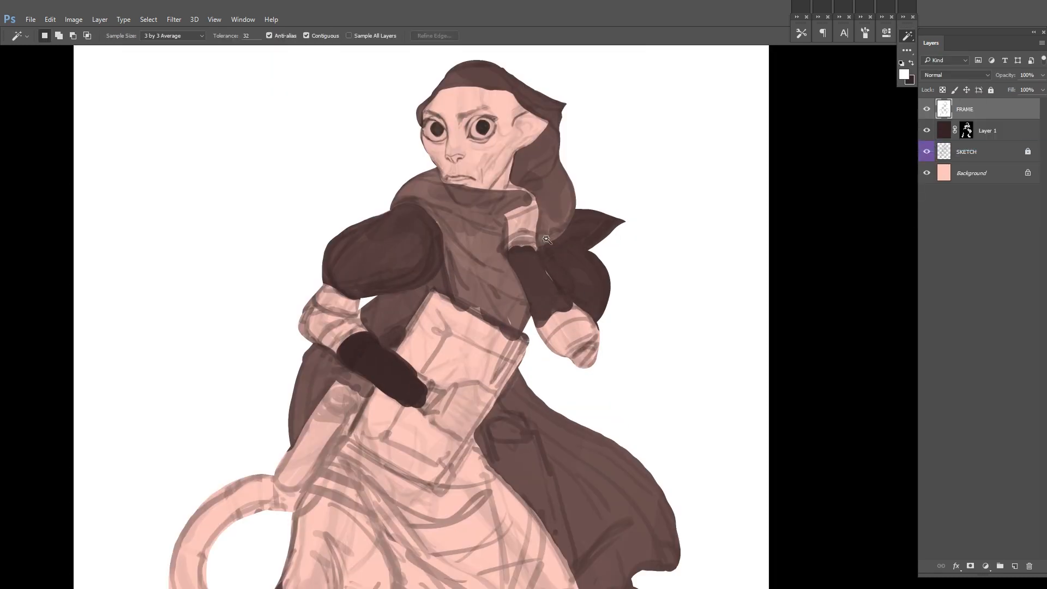
Step: Toggle FRAME's visibility to check the edges and touch up Layer 1's mask around the raised arm and sleeve
key("b")
left_click(926, 109, "alt")
left_click(688, 144, "alt")
left_click(926, 109, "alt")
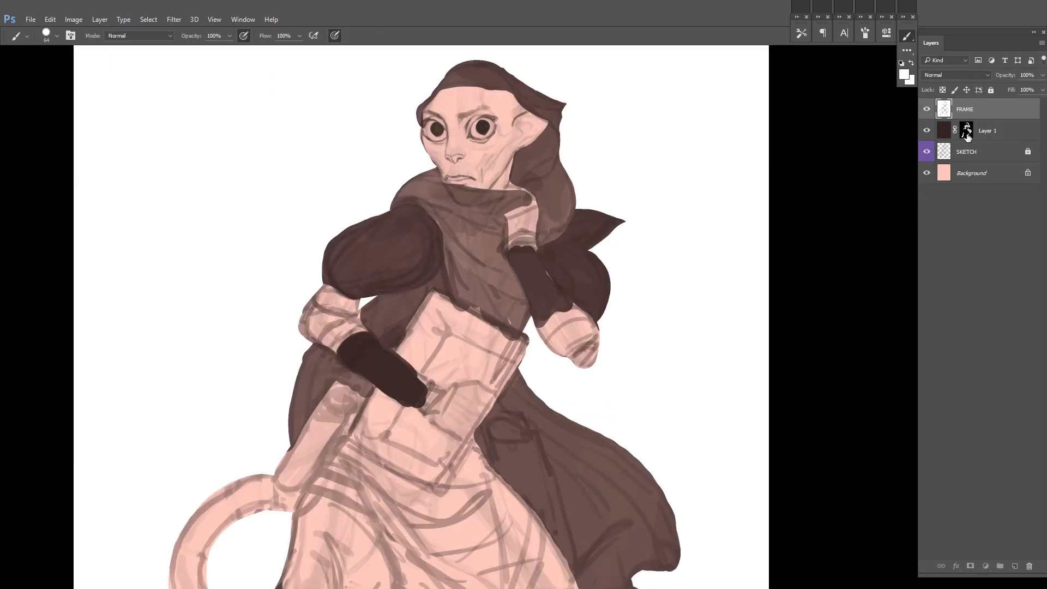
left_click(967, 132)
left_click(592, 273, "alt")
mouse_move(516, 255)
left_mouse_down()
mouse_move(525, 250)
mouse_move(562, 316)
left_mouse_up()
scroll(526, 284, "down", 4)
left_click(564, 290, "alt")
Step: Tint the wrapped elbow bandages slightly darker on Layer 1's mask with the brush at 30% opacity
key("3")
mouse_move(423, 293)
left_mouse_down()
mouse_move(409, 312)
mouse_move(473, 302)
mouse_move(465, 329)
left_mouse_up()
key("ctrl+0")
key("ctrl+z")
key("d")
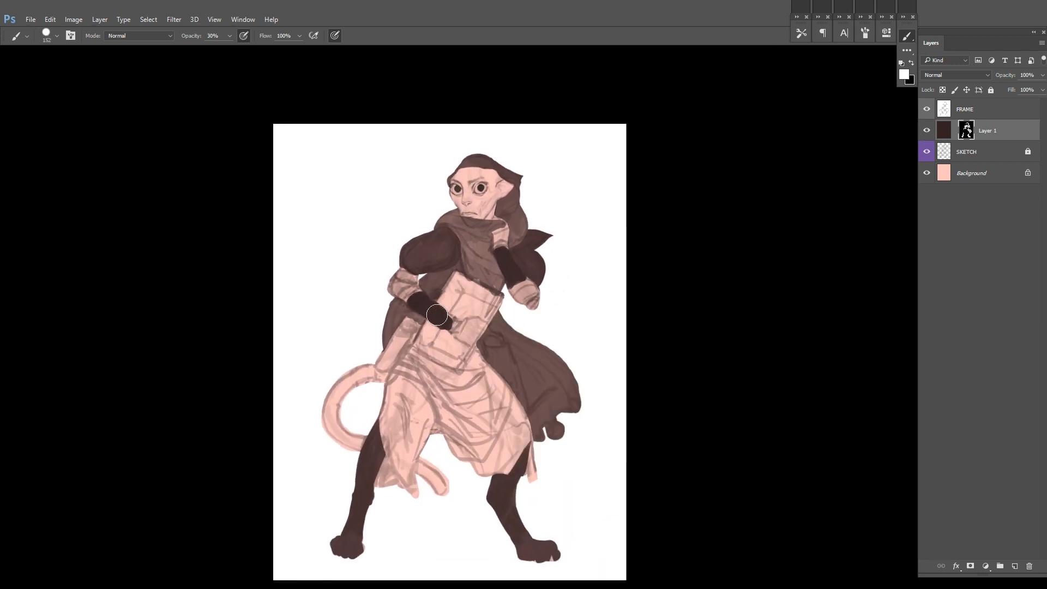
Step: Paint the trousers, draped skirt and book in graded mid browns on Layer 1's mask at 100% brush opacity
key("0")
mouse_move(400, 435)
left_mouse_down()
mouse_move(392, 382)
mouse_move(453, 286)
mouse_move(474, 371)
mouse_move(393, 437)
mouse_move(430, 365)
mouse_move(490, 382)
mouse_move(518, 452)
mouse_move(530, 451)
left_mouse_up()
left_click_drag(510, 491, 541, 550)
left_click_drag(357, 530, 345, 547)
left_click_drag(437, 319, 395, 322)
left_click(394, 322, "alt")
mouse_move(357, 360)
left_mouse_down()
mouse_move(453, 414)
mouse_move(420, 447)
left_mouse_up()
mouse_move(366, 452)
left_mouse_down()
mouse_move(364, 408)
mouse_move(327, 407)
left_mouse_up()
left_click_drag(376, 382, 382, 490)
left_click_drag(442, 474, 469, 393)
left_click_drag(537, 310, 562, 336)
Step: Fill the hip tube case and the hanging panel beside the cloak with solid dark brown
left_click(411, 349, "alt")
left_click_drag(400, 349, 367, 402)
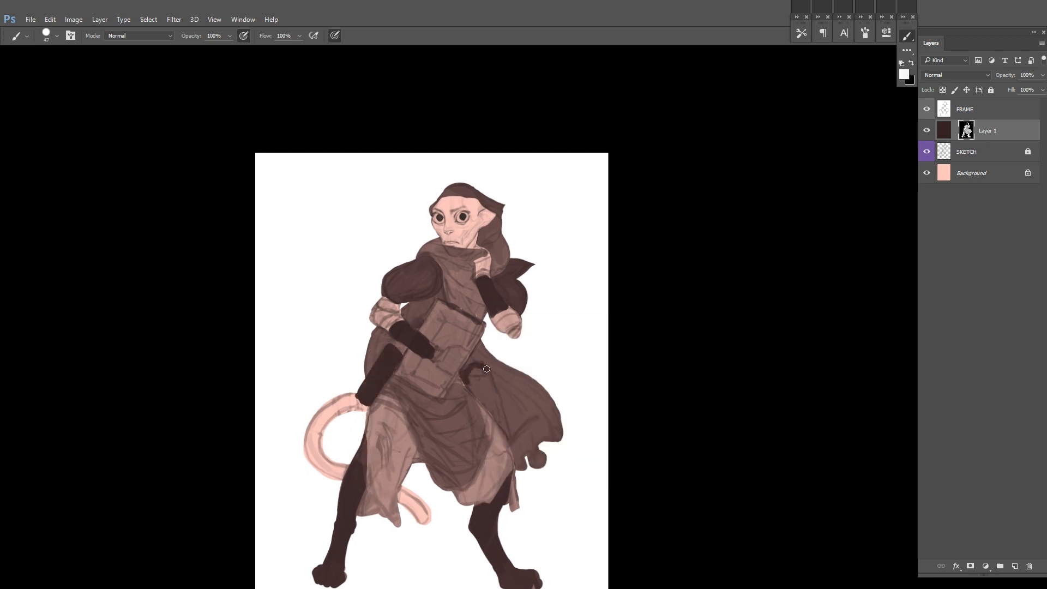
left_click_drag(479, 366, 502, 422)
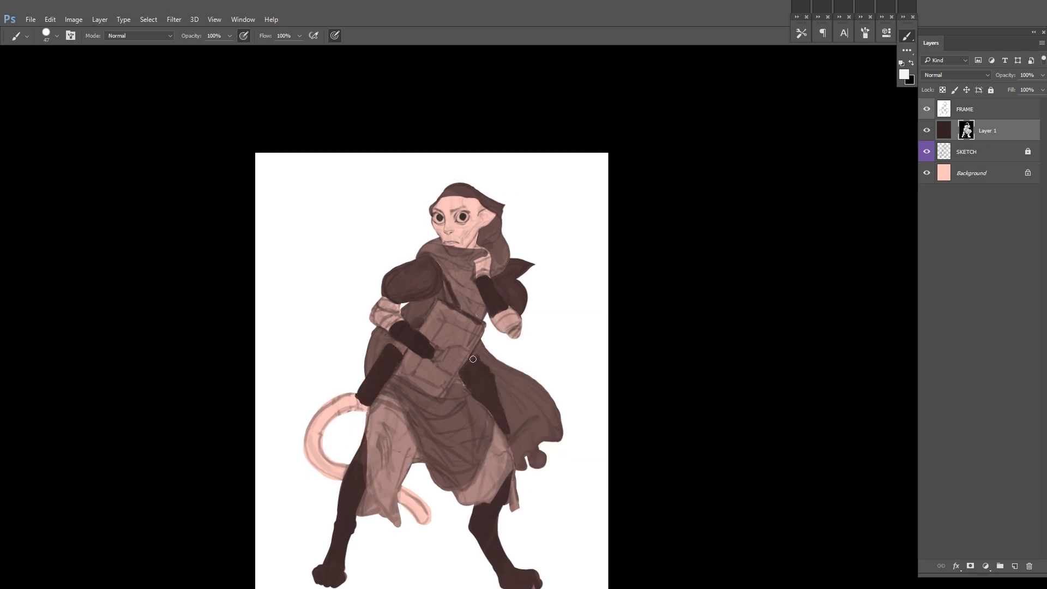
scroll(503, 327, "down", 2)
Step: Refine Layer 1's mask on the scarf, book and hands, and clear the paws to pale skin tone
left_click(471, 228, "alt")
left_click_drag(513, 534, 537, 547)
left_click_drag(370, 535, 349, 546)
scroll(464, 354, "up", 4)
mouse_move(479, 341)
left_mouse_down()
mouse_move(465, 352)
mouse_move(482, 338)
left_mouse_up()
left_click_drag(497, 226, 473, 278)
left_click(380, 332, "alt")
mouse_move(350, 322)
left_mouse_down()
mouse_move(356, 353)
mouse_move(370, 334)
left_mouse_up()
left_click_drag(502, 336, 524, 362)
scroll(523, 327, "down", 4)
key("ctrl+shift+h")
left_click_drag(541, 222, 580, 255)
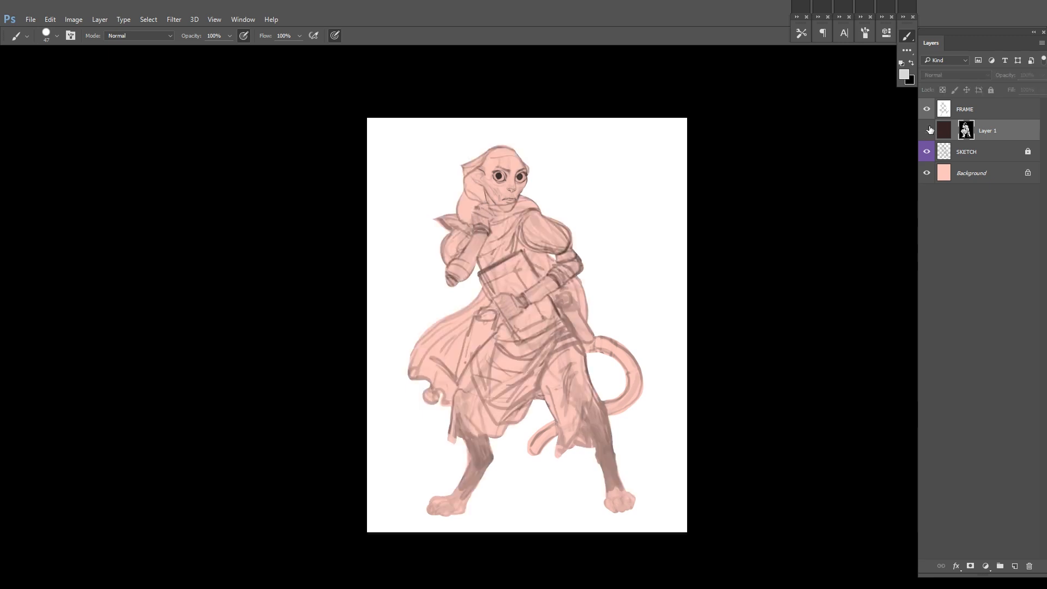
Step: Lower the opacity of the SKETCH layer, lock Layer 1 and compare the figure with Layer 1 toggled
left_click(975, 152)
left_click_drag(1042, 75, 1005, 90)
left_click(1003, 130)
key("slash")
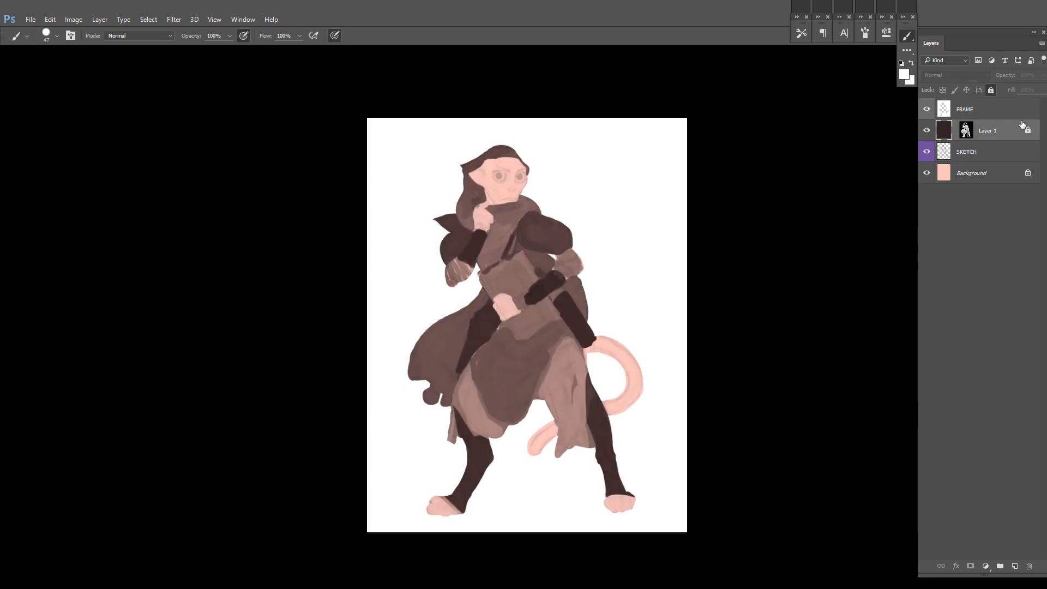
left_click(928, 130)
left_click(923, 135)
key("ctrl+shift+h")
Step: Add a new layer named PAINTOVER above Layer 1
left_click(586, 266)
key("Return")
mouse_move(586, 265)
left_mouse_down()
mouse_move(600, 227)
mouse_move(818, 153)
left_mouse_up()
key("ctrl+shift+n")
type("PAINTOVER")
left_click(618, 192)
key("ctrl+shift+h")
Step: Try dark blue brush strokes over the shoulder and bent arm on the PAINTOVER layer
left_click(904, 74)
left_click(769, 327)
left_click(685, 376)
left_click(865, 261)
mouse_move(540, 220)
left_mouse_down()
mouse_move(584, 211)
mouse_move(578, 248)
left_mouse_up()
left_click_drag(517, 287, 547, 246)
key("ctrl+z")
Step: Try strokes over the bent arm on PAINTOVER with a darker shade of blue
left_click(903, 74)
left_click(671, 386)
left_click(861, 262)
mouse_move(561, 286)
left_mouse_down()
mouse_move(535, 283)
mouse_move(542, 267)
left_mouse_up()
key("ctrl+z")
left_click_drag(656, 200, 598, 297)
left_click(599, 297, "ctrl")
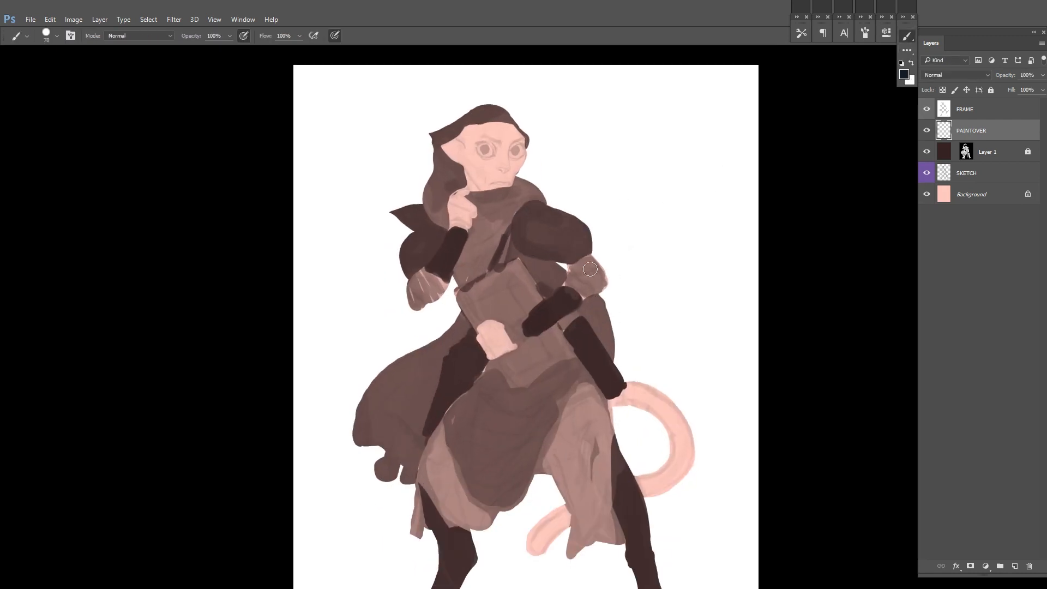
Step: Add a black-filled layer with a black mask, name it OCCLUSION and delete the PAINTOVER layer
left_click(1015, 565)
key("alt+BackSpace")
left_click(969, 565, "alt")
left_click(1000, 156)
key("Delete")
double_click(987, 131)
type("OCCLUSIO")
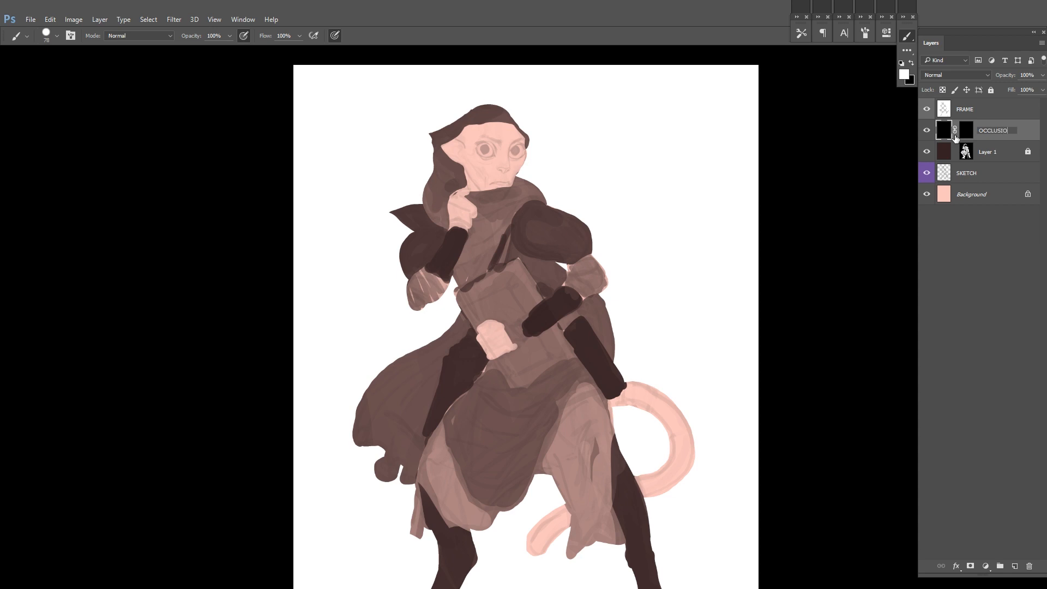
Step: Label OCCLUSION green and Layer 1 blue, hide Layer 1 and select the OCCLUSION layer's mask
right_click(929, 133)
left_click(949, 218)
left_click(926, 152)
right_click(926, 152)
left_click(950, 246)
left_click(1001, 132)
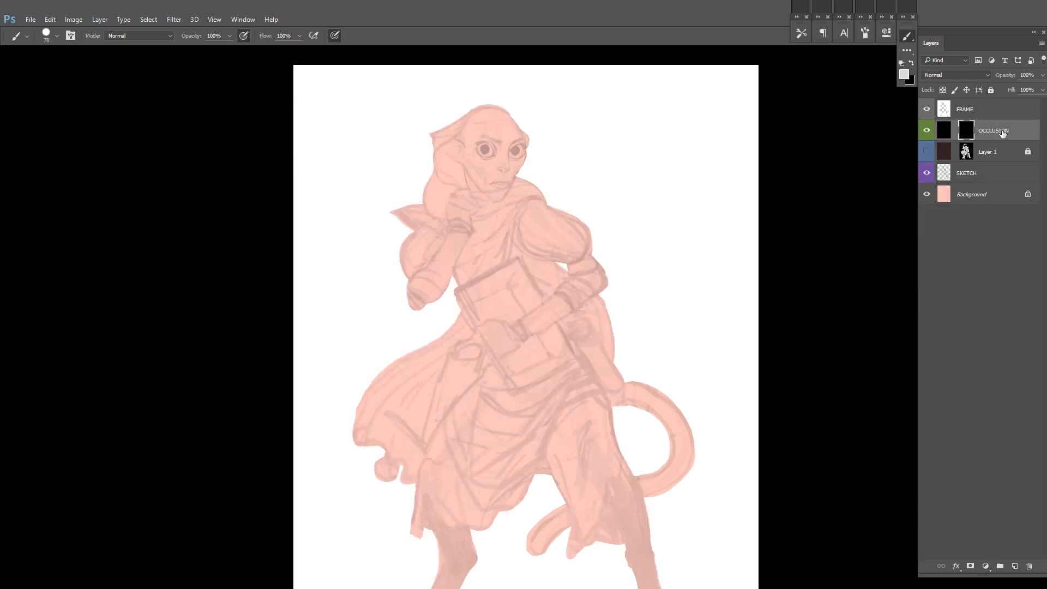
Step: Outline the bent arm's elbow, sleeve and forearm with translucent dark strokes on the OCCLUSION mask, using a 35 px brush
left_click_drag(563, 320, 599, 297)
right_click(605, 295)
left_click_drag(705, 304, 695, 304)
left_click_drag(589, 246, 571, 292)
left_click(528, 350, "alt")
mouse_move(514, 359)
left_mouse_down()
mouse_move(544, 340)
mouse_move(503, 393)
left_mouse_up()
key("ctrl+z")
left_click_drag(440, 401, 466, 394)
left_click_drag(582, 335, 542, 332)
left_click_drag(434, 451, 441, 419)
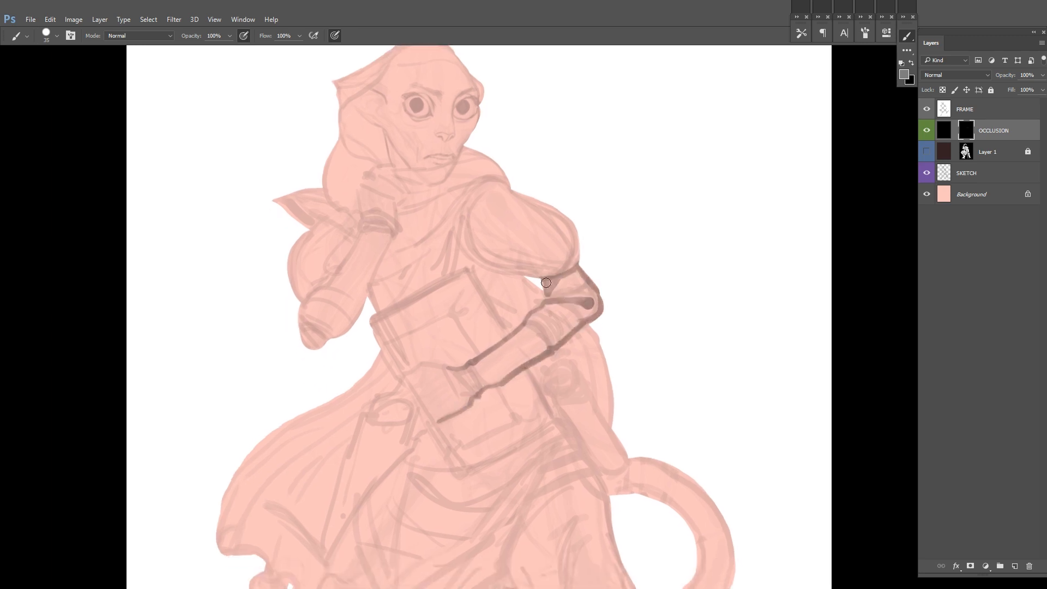
Step: Add occlusion strokes along the raised forearm and elbow, around the puffed shoulder, and on the torso behind the bent arm
left_click_drag(589, 300, 634, 389)
left_click_drag(438, 325, 356, 430)
left_click_drag(665, 262, 542, 273)
left_click_drag(617, 347, 584, 272)
mouse_move(472, 411)
left_mouse_down()
mouse_move(491, 376)
mouse_move(545, 376)
left_mouse_up()
left_click_drag(708, 379, 694, 453)
left_click(578, 314, "alt")
left_click_drag(550, 305, 555, 338)
left_click_drag(538, 215, 577, 300)
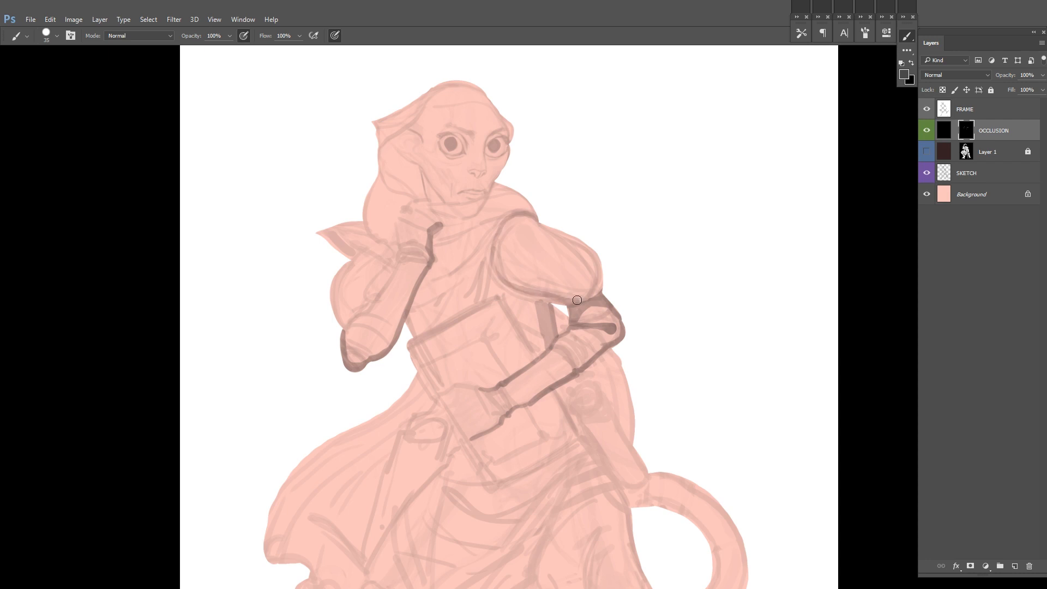
Step: Mirror the canvas and lower the SKETCH layer's opacity, returning to the OCCLUSION mask
key("F2")
left_click(970, 173)
left_click_drag(1041, 75, 1004, 109)
left_click(966, 129)
Step: Enlarge the brush and shade the underside and inner edge of the puffed shoulder to round its form
right_click(560, 263)
left_click(624, 289)
left_click_drag(492, 271, 523, 291)
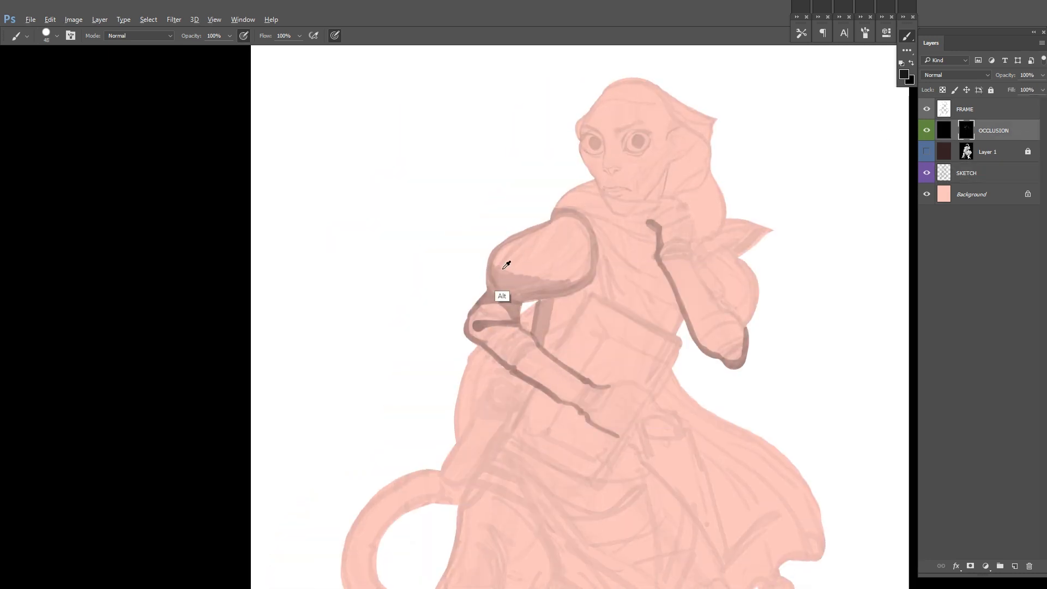
left_click_drag(559, 244, 577, 276)
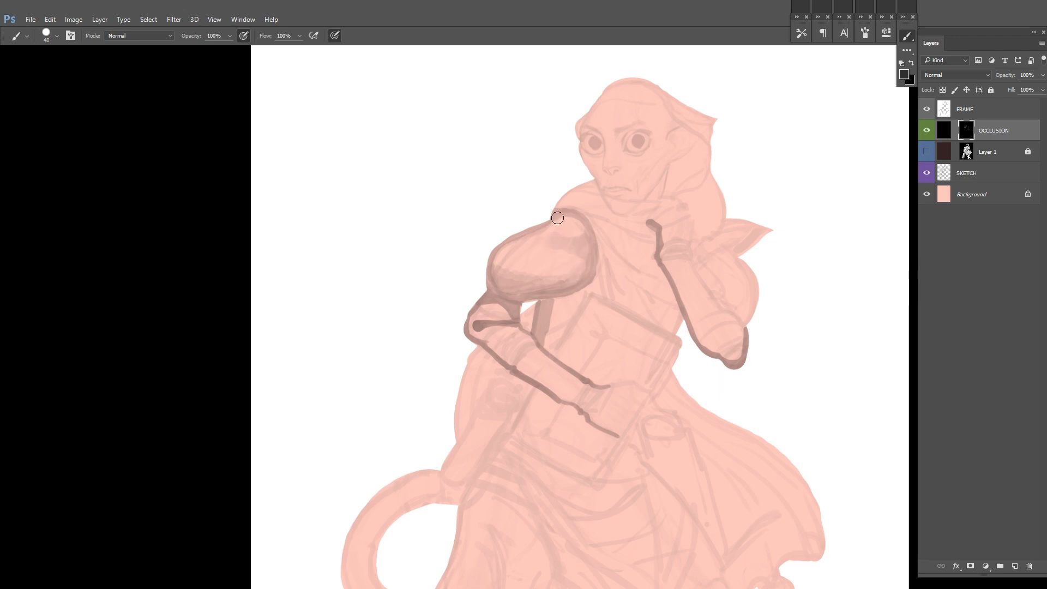
left_click(391, 287, "alt")
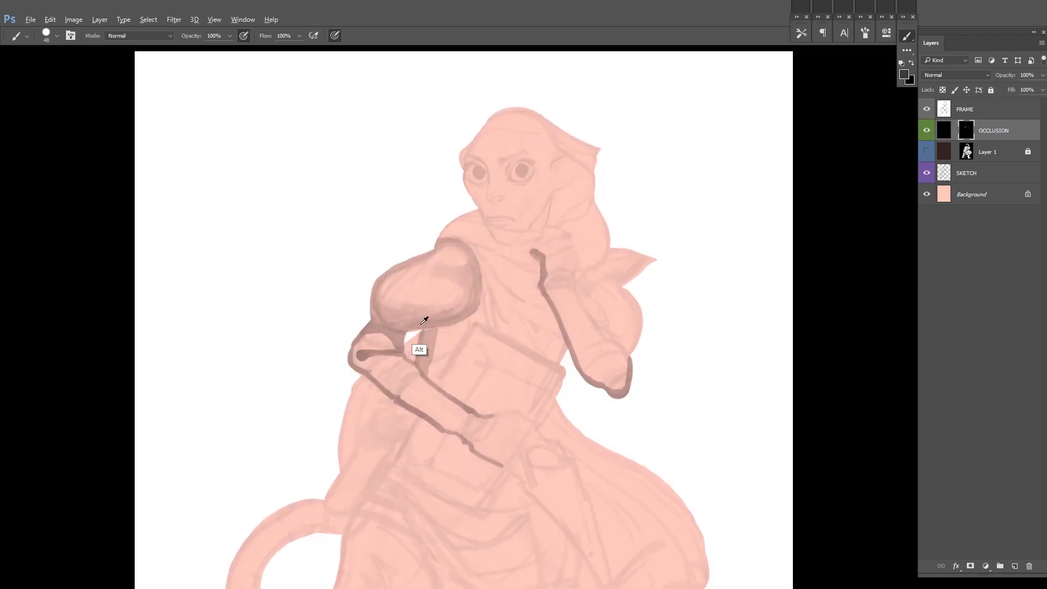
left_click(453, 280, "alt")
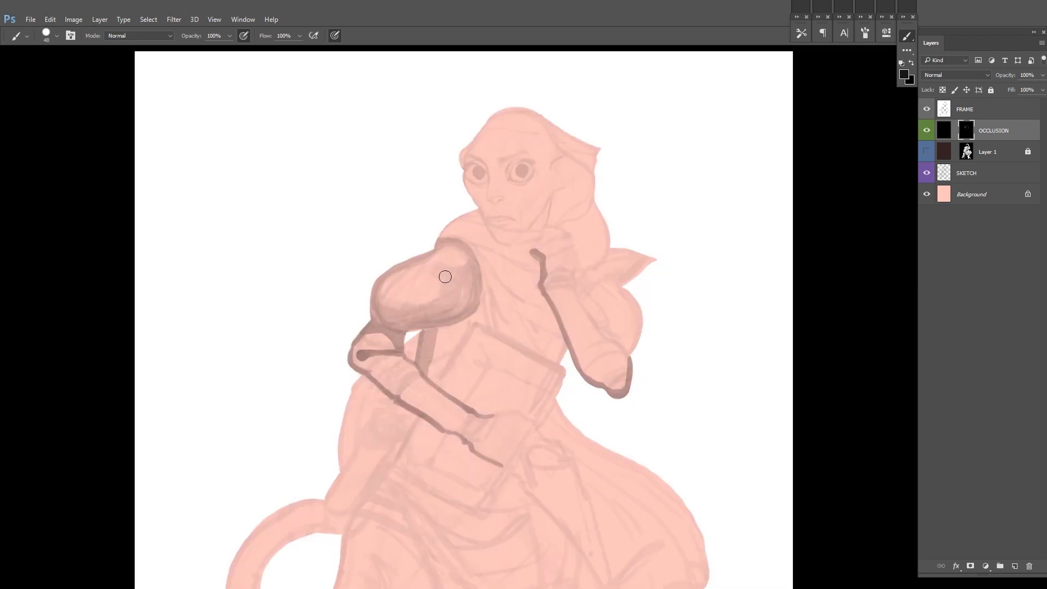
Step: Shade the lower part of the puffed sleeve behind the raised forearm, checking the drawing with OCCLUSION hidden and shown
left_click_drag(657, 207, 613, 233)
left_click_drag(412, 338, 422, 317)
left_click_drag(556, 338, 670, 213)
key("ctrl+minus")
key("ctrl+minus")
left_click(926, 131)
left_click(926, 131)
key("ctrl+plus")
key("ctrl+plus")
mouse_move(749, 180)
left_mouse_down()
mouse_move(649, 224)
mouse_move(622, 218)
left_mouse_up()
left_click(350, 292, "alt")
mouse_move(556, 314)
left_mouse_down()
mouse_move(547, 281)
mouse_move(554, 313)
left_mouse_up()
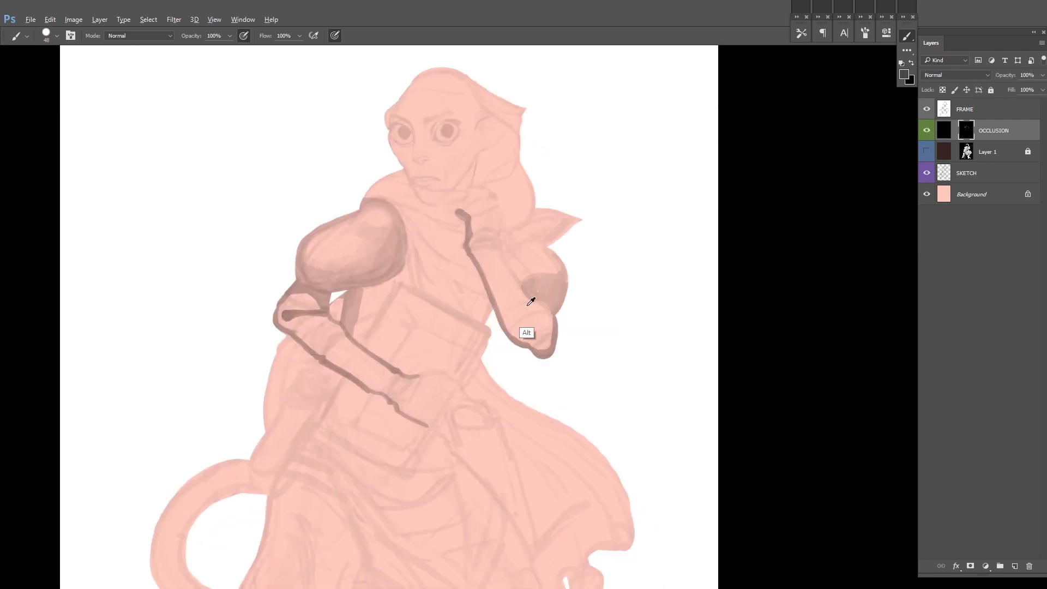
Step: Shade the underside of the pointed cloth behind the shoulder and the torso area between the bent arm and the book
left_click_drag(494, 244, 558, 306)
left_click_drag(589, 250, 585, 284)
left_click_drag(539, 274, 578, 260)
left_click_drag(530, 312, 540, 322)
left_click(302, 344, "alt")
left_click_drag(368, 327, 395, 285)
left_click_drag(492, 223, 457, 260)
left_click_drag(469, 188, 506, 231)
left_click_drag(506, 231, 497, 269)
left_click_drag(559, 327, 535, 322)
mouse_move(534, 322)
left_mouse_down()
mouse_move(505, 238)
mouse_move(491, 253)
left_mouse_up()
left_click_drag(644, 369, 640, 304)
mouse_move(567, 365)
left_mouse_down()
mouse_move(460, 304)
mouse_move(512, 316)
left_mouse_up()
Step: Reset the colors to default and fill both irises with solid black using a small brush on the OCCLUSION mask
key("d")
right_click(453, 291)
mouse_move(512, 163)
left_mouse_down()
mouse_move(507, 289)
mouse_move(495, 264)
mouse_move(514, 276)
mouse_move(505, 297)
left_mouse_up()
key("bracketleft")
key("bracketleft")
key("bracketleft")
key("bracketleft")
left_click(499, 255)
mouse_move(322, 264)
left_mouse_down()
mouse_move(322, 315)
mouse_move(323, 272)
mouse_move(330, 309)
left_mouse_up()
key("ctrl+shift+h")
left_click_drag(204, 267, 582, 268)
left_click_drag(569, 312, 574, 319)
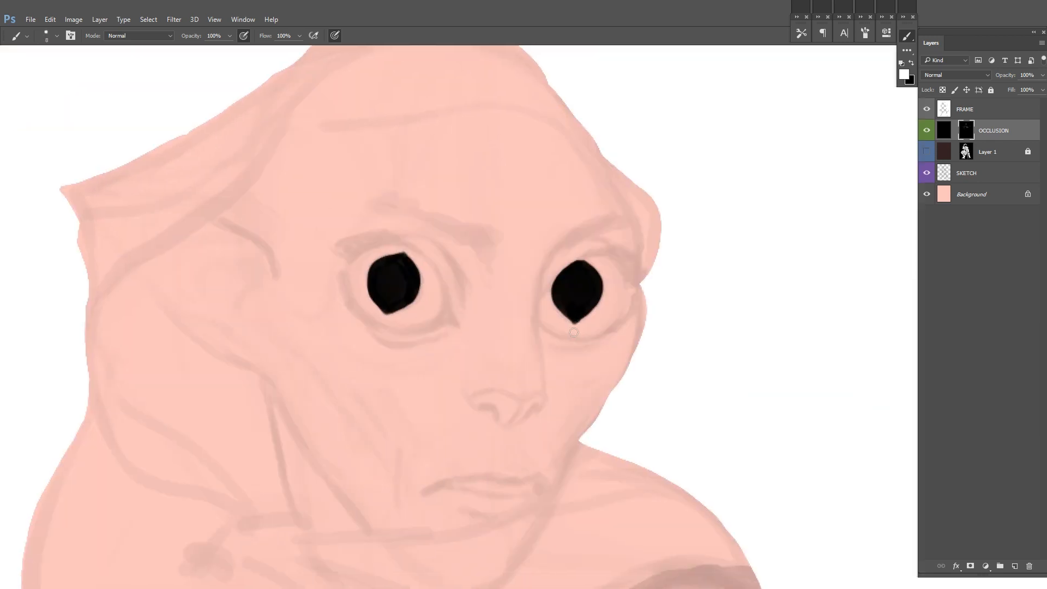
Step: Paint the nostrils and the lower edge of the nose with fine black strokes
left_click_drag(467, 394, 443, 291)
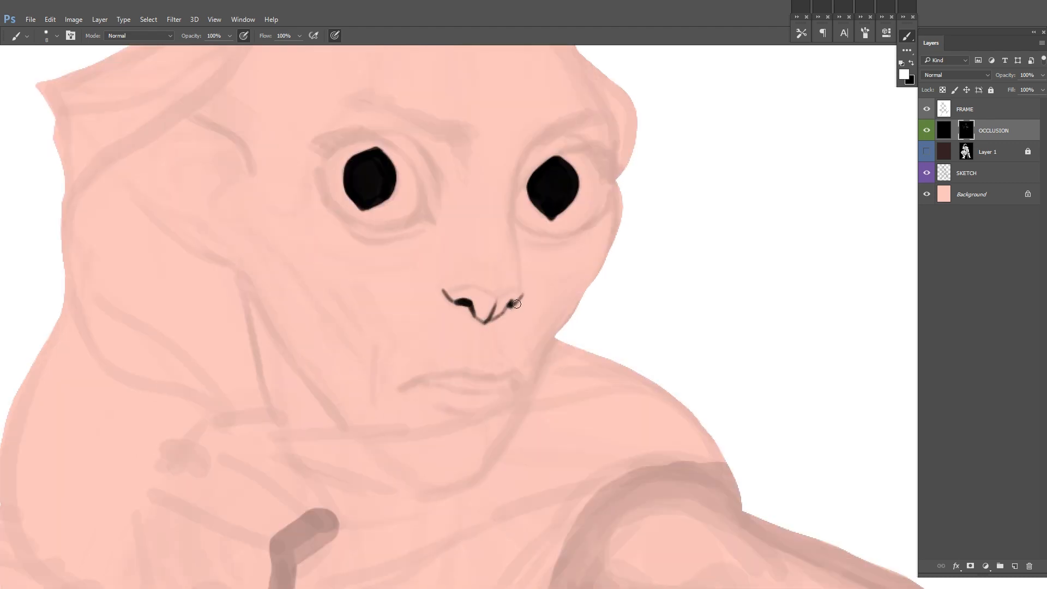
left_click_drag(516, 304, 505, 355)
key("x")
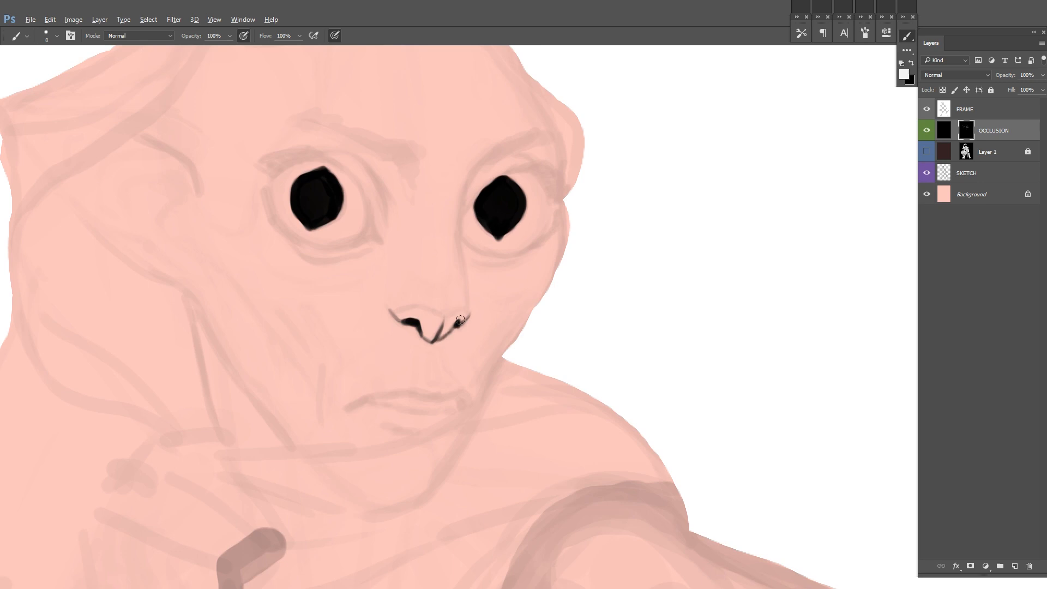
left_click_drag(460, 320, 468, 317)
scroll(547, 284, "down", 4)
key("ctrl+shift+h")
left_click_drag(657, 289, 628, 299)
scroll(513, 299, "down", 1)
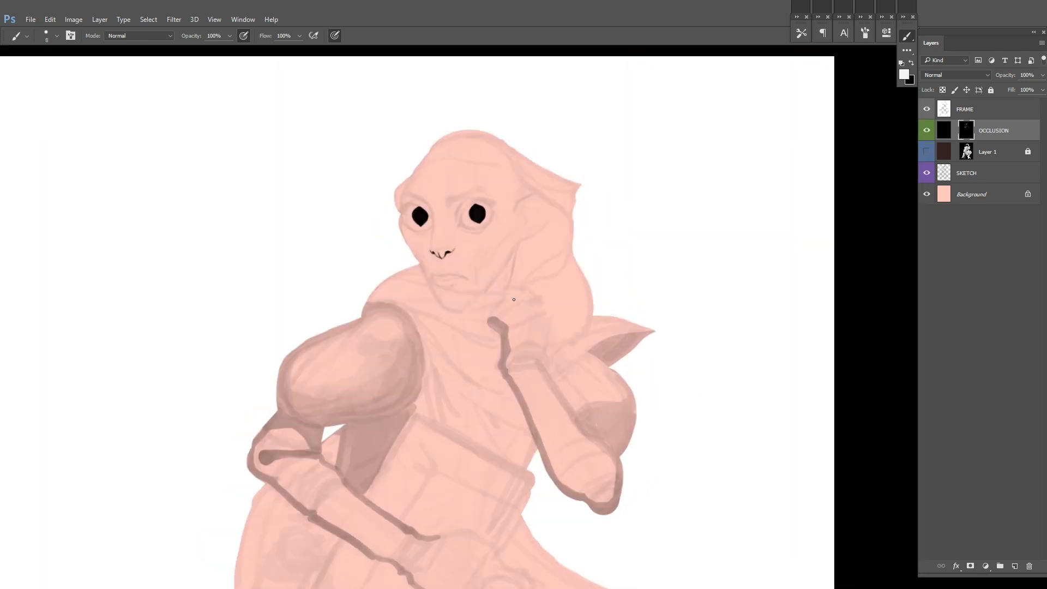
scroll(651, 232, "down", 2)
Step: Shade the chest between the shoulder, the raised forearm and the book with a dark grey mask value
left_click(607, 245, "alt")
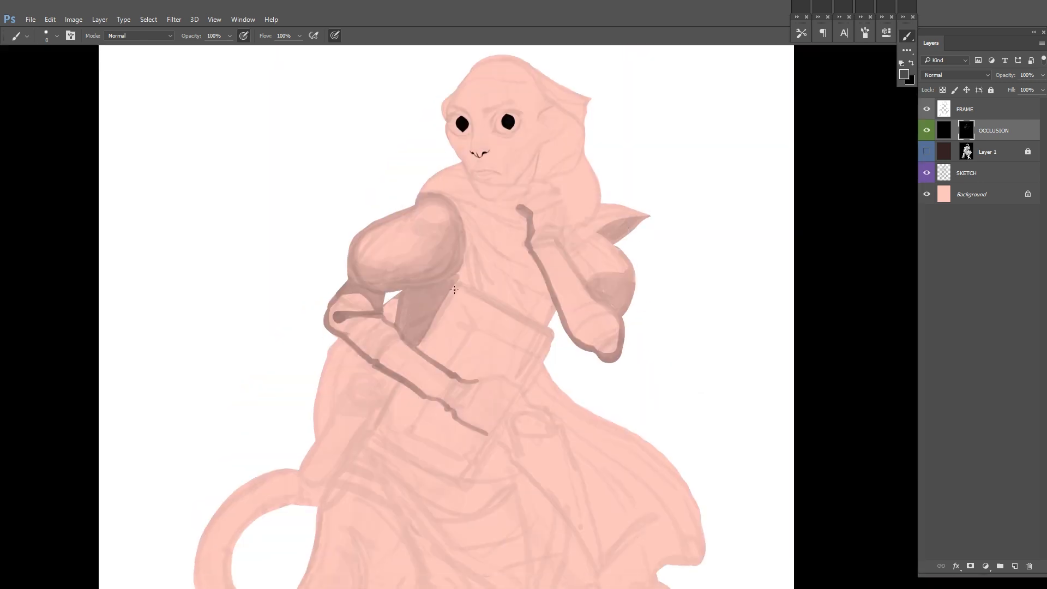
left_click_drag(614, 237, 591, 296)
left_click_drag(452, 257, 339, 234)
left_click_drag(311, 295, 394, 371)
mouse_move(391, 337)
left_mouse_down()
mouse_move(399, 356)
mouse_move(311, 263)
mouse_move(384, 353)
left_mouse_up()
left_click_drag(486, 289, 589, 339)
Step: Examine the whole figure down to the feet, comparing it with the OCCLUSION layer hidden and shown
scroll(602, 513, "down", 2)
left_click_drag(602, 513, 575, 220)
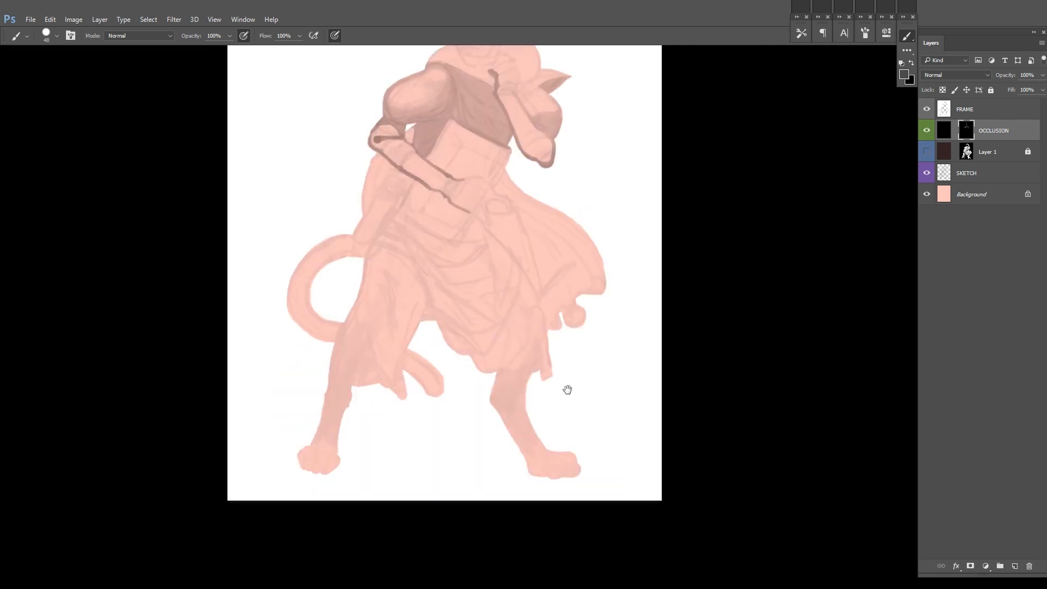
left_click_drag(568, 390, 564, 511)
scroll(568, 434, "up", 3)
left_click_drag(568, 434, 576, 483)
scroll(549, 338, "down", 3)
left_click(926, 130)
left_click(927, 130)
scroll(595, 155, "up", 2)
left_click_drag(595, 156, 612, 222)
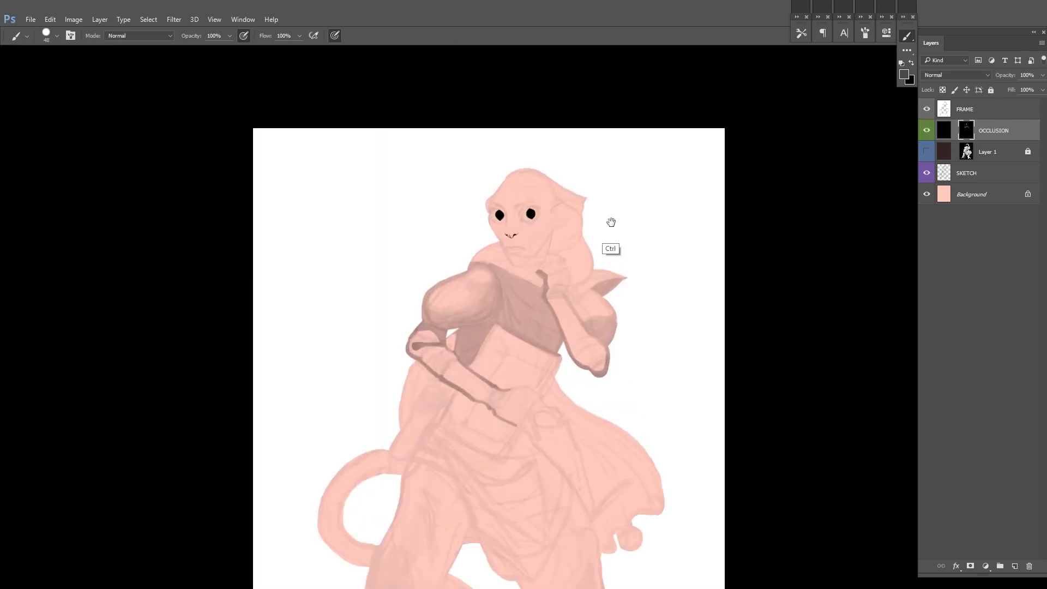
Step: Outline the book's side and lower edges with occlusion strokes
left_click_drag(567, 461, 554, 305)
scroll(560, 295, "up", 2)
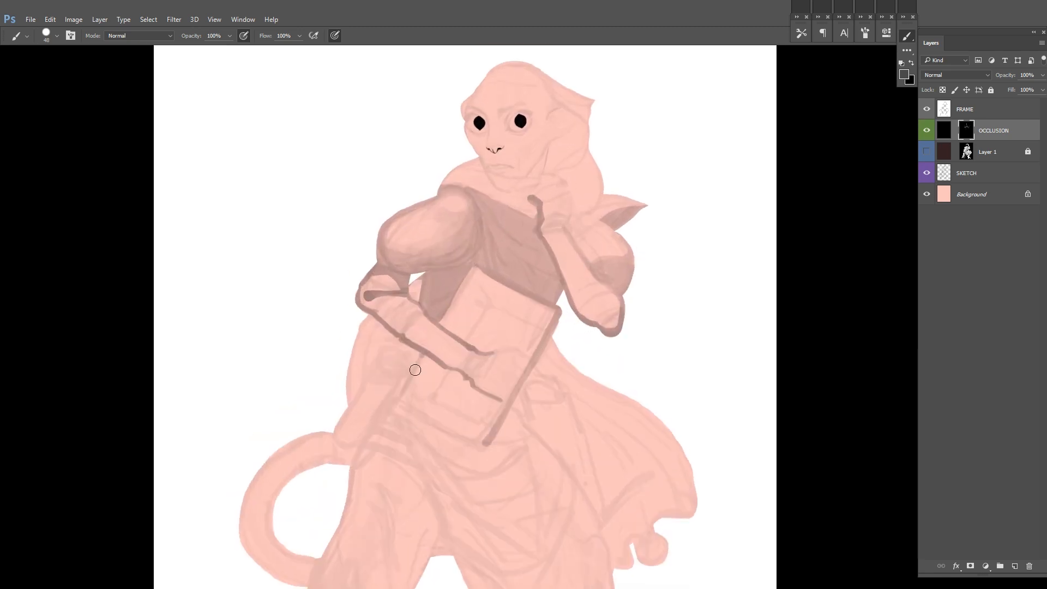
left_click_drag(617, 371, 585, 371)
left_click_drag(578, 321, 580, 383)
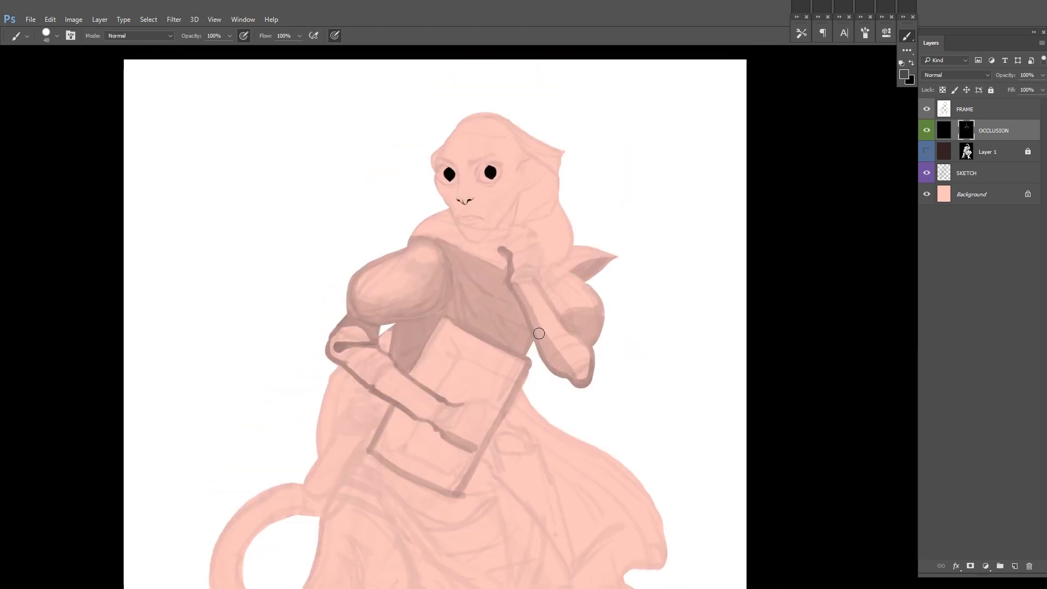
Step: Shade the raised hand and wrist, the bent arm's sleeve, and the hood area beside the neck
mouse_move(524, 263)
left_mouse_down()
mouse_move(516, 275)
mouse_move(536, 248)
left_mouse_up()
left_click_drag(559, 292, 563, 247)
left_click_drag(346, 311, 373, 330)
mouse_move(340, 299)
left_mouse_down()
mouse_move(374, 296)
mouse_move(355, 288)
left_mouse_up()
left_click_drag(639, 203, 602, 240)
scroll(550, 254, "up", 2)
mouse_move(497, 221)
left_mouse_down()
mouse_move(512, 257)
mouse_move(509, 297)
left_mouse_up()
mouse_move(489, 278)
left_mouse_down()
mouse_move(531, 248)
mouse_move(488, 296)
mouse_move(476, 262)
left_mouse_up()
Step: Paint dark strokes around the near eye's inner corner and lids with a 12 px brush, undoing the last two strokes
key("x")
scroll(514, 251, "up", 2)
scroll(488, 259, "up", 1)
scroll(471, 268, "up", 3)
left_click_drag(446, 305, 451, 298)
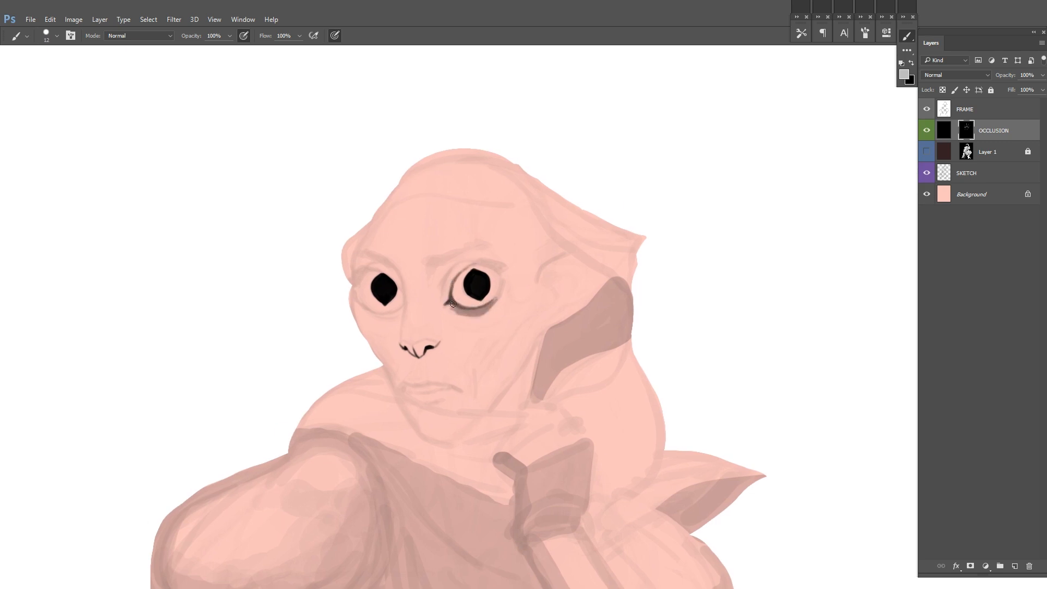
mouse_move(443, 295)
left_mouse_down()
mouse_move(457, 268)
mouse_move(443, 277)
left_mouse_up()
left_click(456, 311, "alt")
left_click_drag(478, 252, 460, 247)
scroll(508, 221, "down", 3)
scroll(523, 275, "up", 1)
key("ctrl+z")
key("ctrl+z")
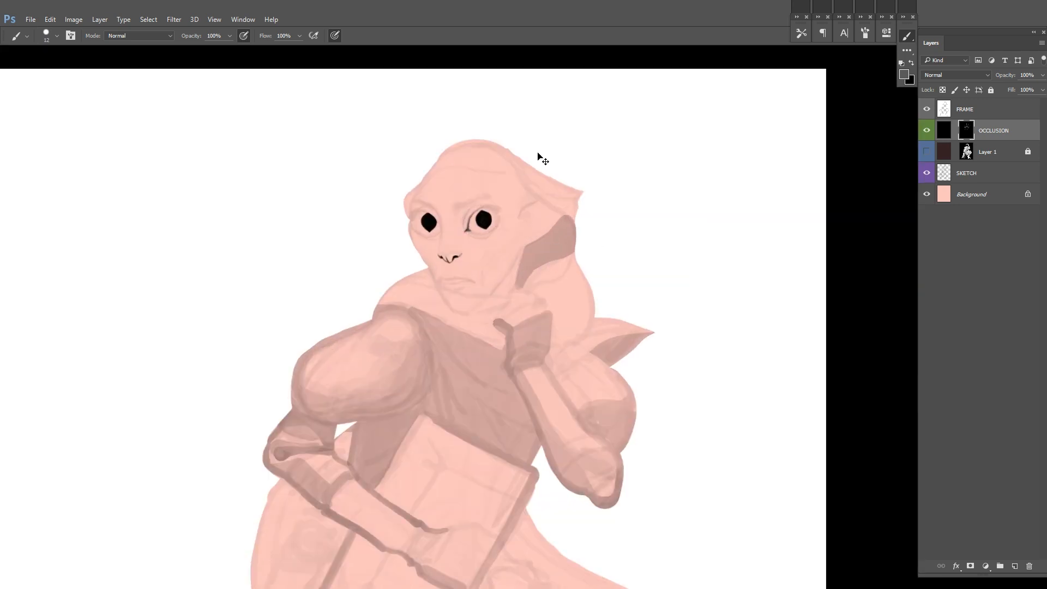
Step: Compare the occlusion shading with Layer 1's brown value masses by toggling layer visibility on the mirrored figure
scroll(635, 238, "down", 3)
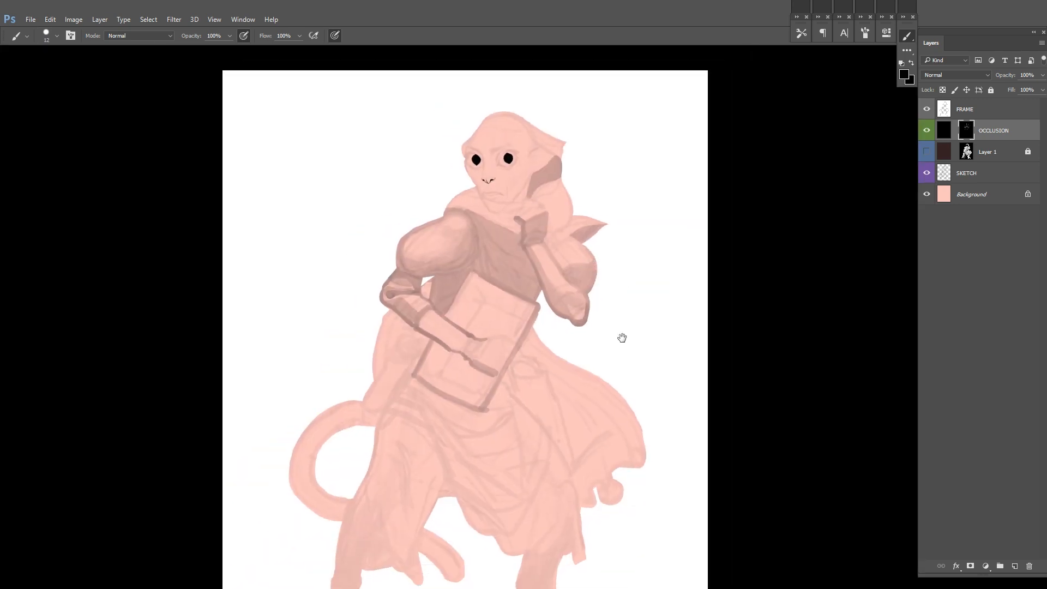
left_click_drag(623, 288, 623, 220)
left_click_drag(537, 226, 544, 250)
key("ctrl+shift+h")
left_click(927, 151)
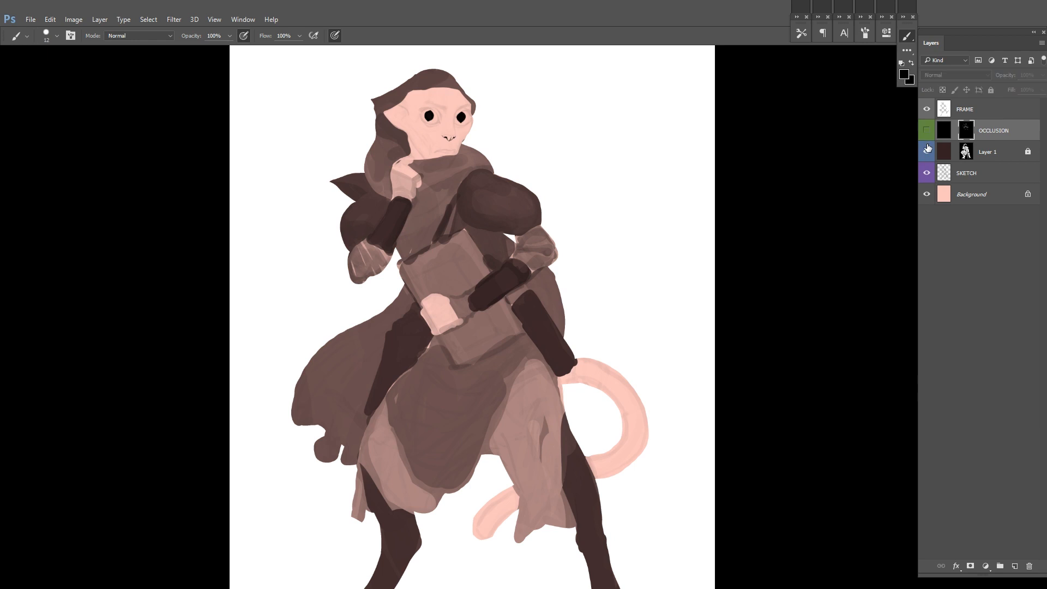
left_click(926, 151)
scroll(550, 240, "up", 2)
mouse_move(607, 232)
left_mouse_down()
mouse_move(606, 251)
mouse_move(589, 214)
left_mouse_up()
left_click_drag(656, 320, 600, 254)
scroll(600, 254, "down", 5)
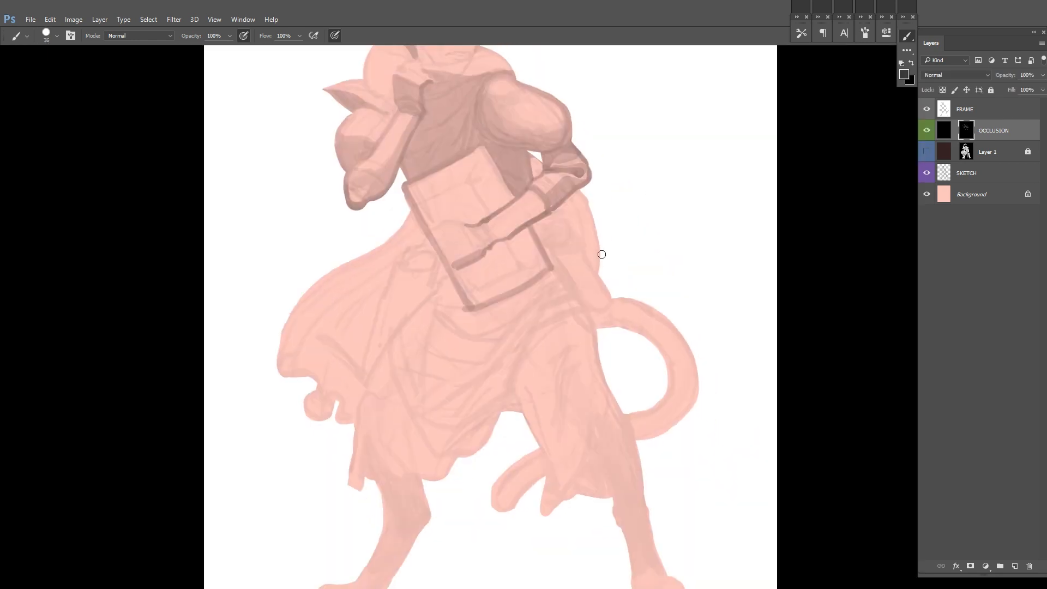
key("g")
key("d")
left_click(480, 198, "alt")
left_click_drag(499, 466, 507, 377)
key("ctrl+z")
key("b")
Step: Shade the cloak flowing out behind the figure from below the book, and mirror the canvas
scroll(443, 334, "up", 2)
mouse_move(412, 288)
left_mouse_down()
mouse_move(390, 392)
mouse_move(423, 388)
mouse_move(465, 267)
left_mouse_up()
left_click_drag(440, 390, 433, 440)
mouse_move(432, 434)
left_mouse_down()
mouse_move(352, 465)
mouse_move(353, 456)
left_mouse_up()
key("x")
key("ctrl+shift+h")
mouse_move(515, 248)
left_mouse_down()
mouse_move(560, 261)
mouse_move(547, 369)
mouse_move(517, 191)
left_mouse_up()
Step: Resize the brush and shade the edge of the hip, the legs and the skirt's main fold
right_click(557, 281)
left_click(629, 309)
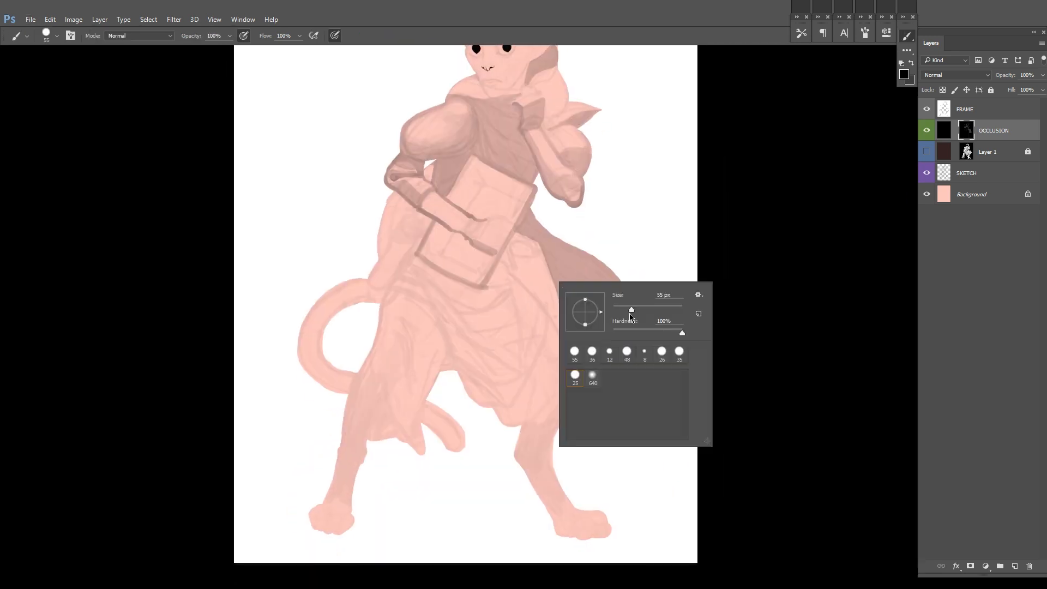
key("x")
right_click(445, 223)
left_click(511, 251)
left_click_drag(417, 256, 376, 338)
mouse_move(390, 405)
left_mouse_down()
mouse_move(387, 353)
mouse_move(336, 416)
mouse_move(400, 385)
left_mouse_up()
mouse_move(555, 357)
left_mouse_down()
mouse_move(515, 349)
mouse_move(500, 367)
mouse_move(540, 479)
mouse_move(556, 464)
left_mouse_up()
left_click_drag(434, 370, 441, 373)
left_click_drag(292, 469, 294, 475)
mouse_move(406, 260)
left_mouse_down()
mouse_move(380, 351)
mouse_move(397, 388)
mouse_move(416, 394)
mouse_move(384, 400)
mouse_move(450, 420)
mouse_move(483, 382)
left_mouse_up()
Step: Use a larger brush to fill in shadow on the skirt's underside between the legs and along its hanging folds
right_click(572, 289)
left_click(645, 316)
right_click(495, 402)
left_click(569, 430)
left_click_drag(531, 331, 515, 359)
left_click_drag(428, 323, 493, 447)
mouse_move(496, 481)
left_mouse_down()
mouse_move(486, 428)
mouse_move(508, 390)
left_mouse_up()
left_click_drag(439, 276, 480, 333)
left_click_drag(472, 242, 481, 284)
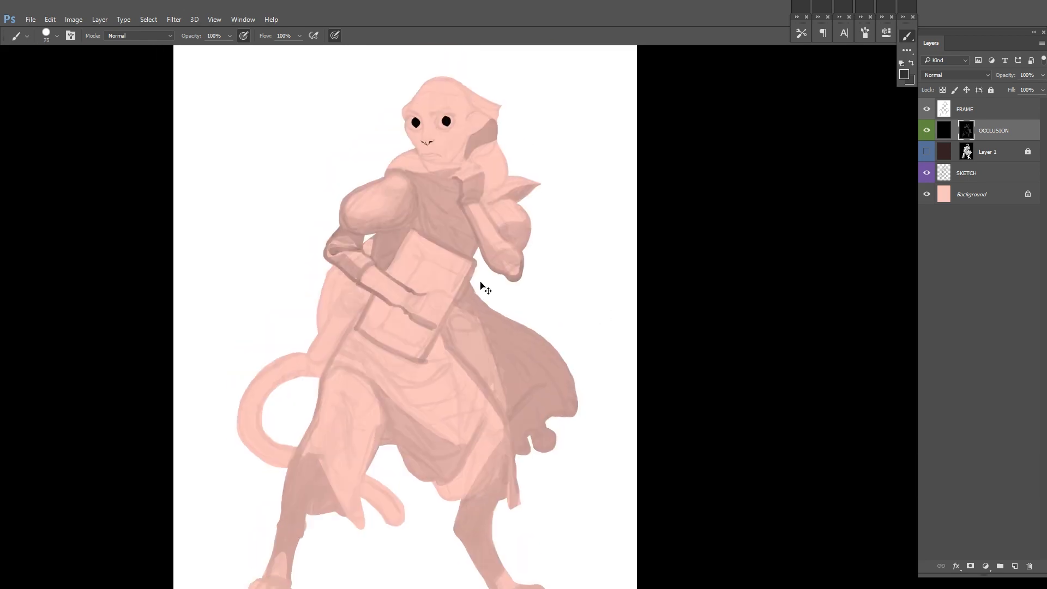
Step: Paint a dark occlusion shadow on the hip between the book and the tail, lower the brush opacity to 30%, and mirror the canvas
mouse_move(320, 345)
left_mouse_down()
mouse_move(354, 301)
mouse_move(327, 326)
left_mouse_up()
left_click(390, 275, "alt")
key("3")
left_click_drag(371, 239, 366, 247)
left_click_drag(674, 258, 610, 305)
left_click_drag(603, 315, 589, 346)
key("F2")
Step: Resize the brush and add soft shading around the upper body and sleeves of the mirrored figure
mouse_move(417, 360)
left_mouse_down()
mouse_move(504, 311)
mouse_move(450, 391)
left_mouse_up()
right_click(523, 316)
mouse_move(548, 370)
left_mouse_down()
mouse_move(565, 436)
mouse_move(608, 499)
left_mouse_up()
left_click_drag(579, 250, 600, 247)
left_click(600, 247, "alt")
left_click_drag(543, 294, 539, 320)
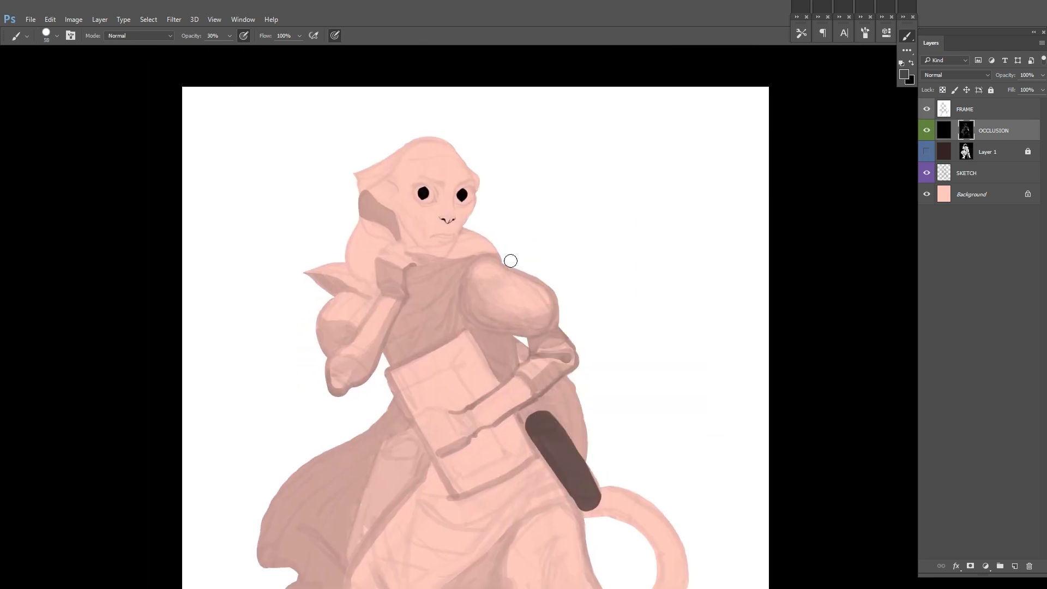
Step: Lightly shade the hood around the forehead with a resized brush, undo a stray stroke, and mirror the canvas
left_click_drag(393, 204, 442, 206)
left_click_drag(528, 188, 527, 269)
left_click_drag(419, 299, 429, 314)
key("ctrl+z")
right_click(526, 283)
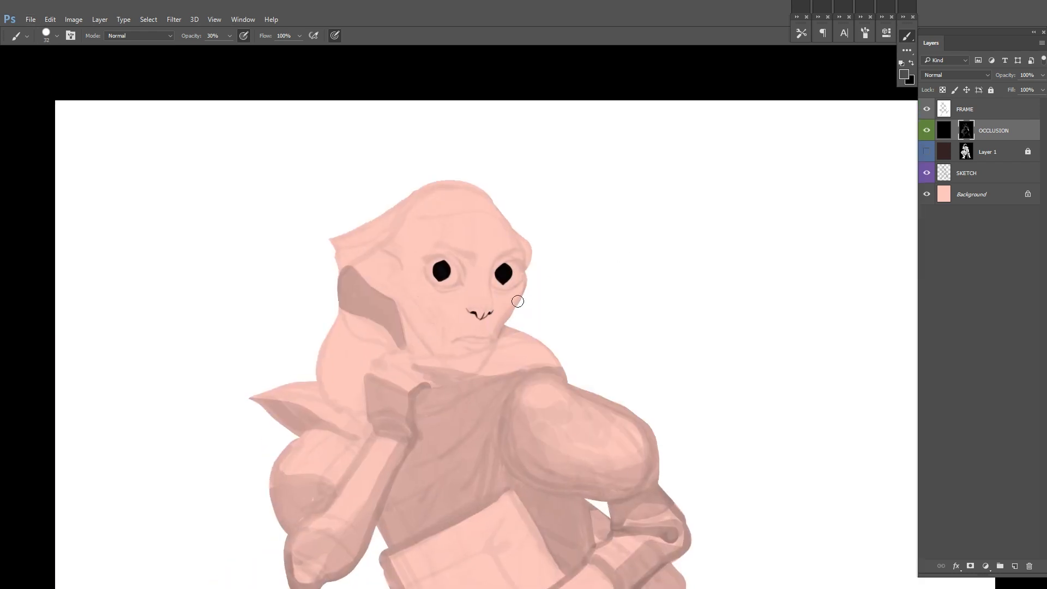
left_click_drag(521, 315, 523, 285)
key("F2")
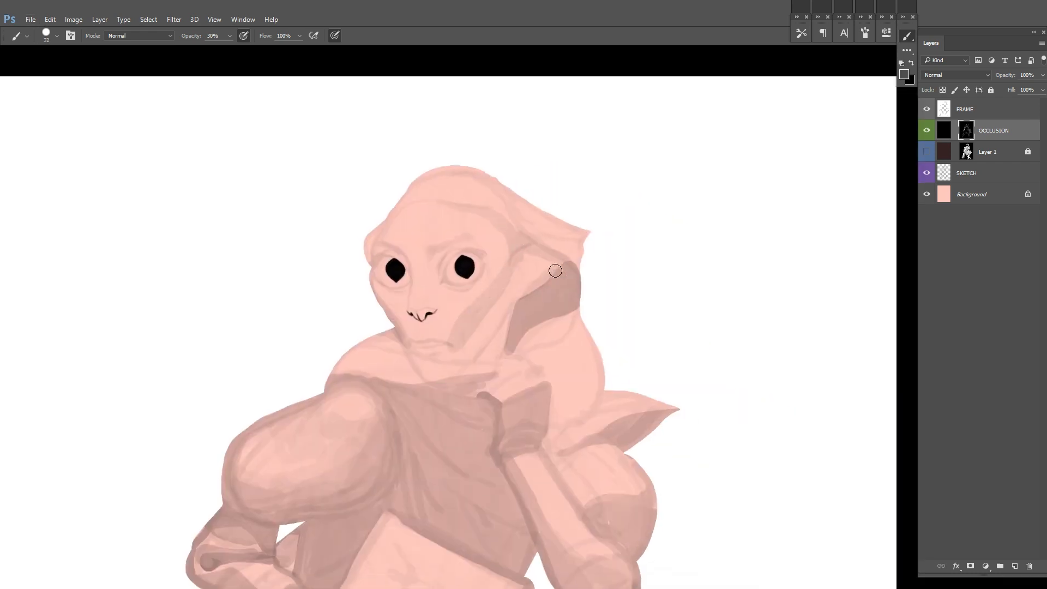
Step: Shade the side of the face from cheek to jaw and the eye sockets at 30% opacity, using a smaller brush
left_click_drag(450, 357, 510, 303)
left_click_drag(388, 243, 373, 254)
right_click(500, 263)
left_click_drag(473, 282, 442, 282)
key("ctrl+z")
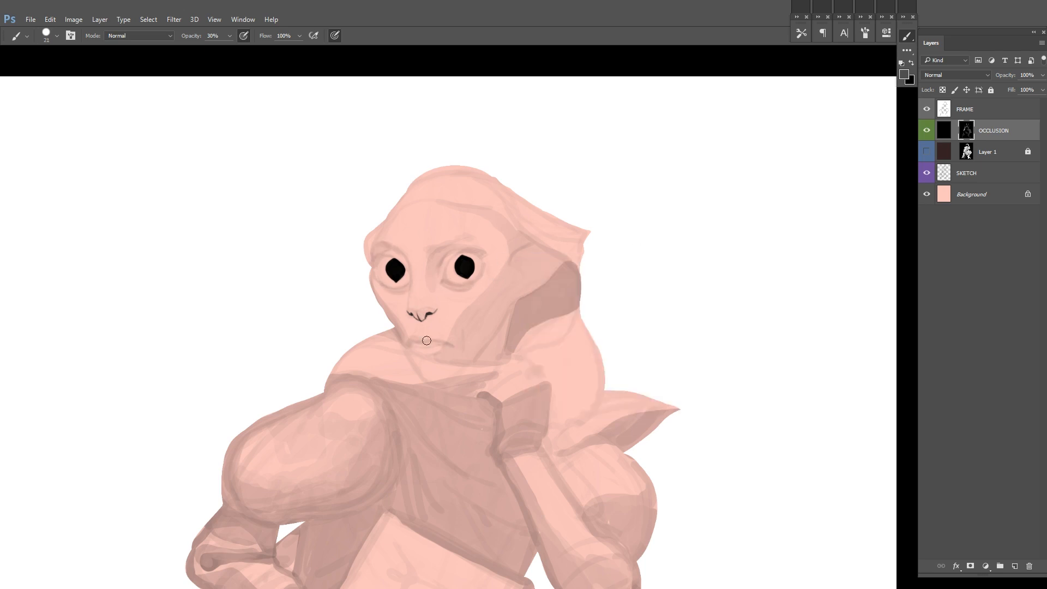
left_click_drag(499, 330, 518, 313)
left_click_drag(434, 328, 461, 351)
left_click_drag(506, 291, 527, 313)
Step: Restore the brush to 100% opacity at size 15 and darken the inner corner and lower rim of the near eye
key("d")
right_click(526, 313)
left_click_drag(593, 257, 599, 257)
left_click_drag(539, 311, 535, 322)
key("ctrl+z")
key("0")
left_click(497, 307, "alt")
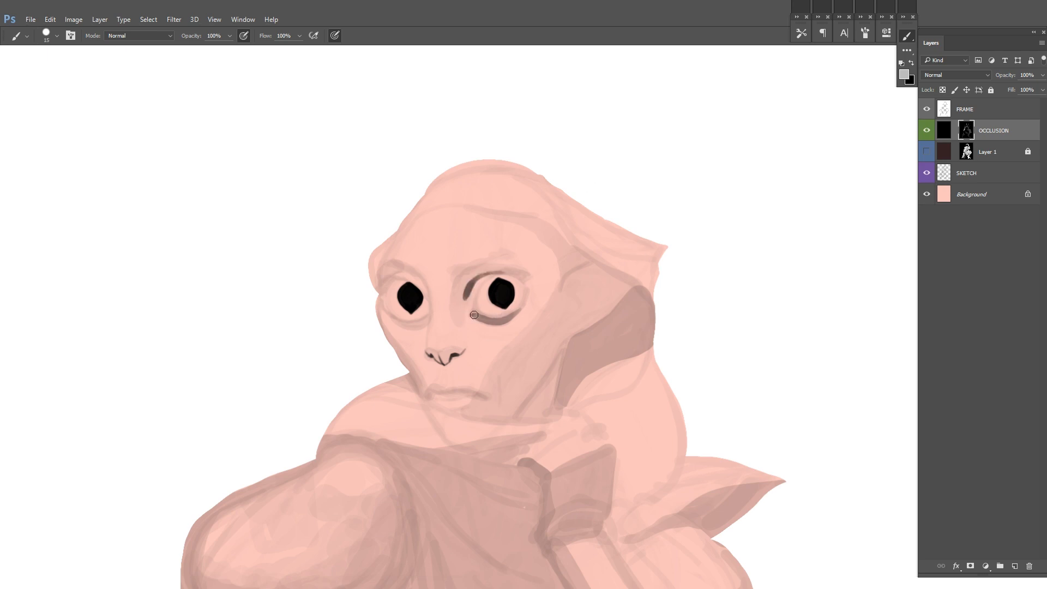
Step: Mirror the canvas and define the lids of both eyes with dark contour strokes
key("F2")
left_click_drag(498, 278, 787, 238)
left_click_drag(544, 260, 571, 240)
left_click_drag(574, 283, 586, 271)
left_click_drag(551, 283, 558, 293)
left_click(505, 300, "alt")
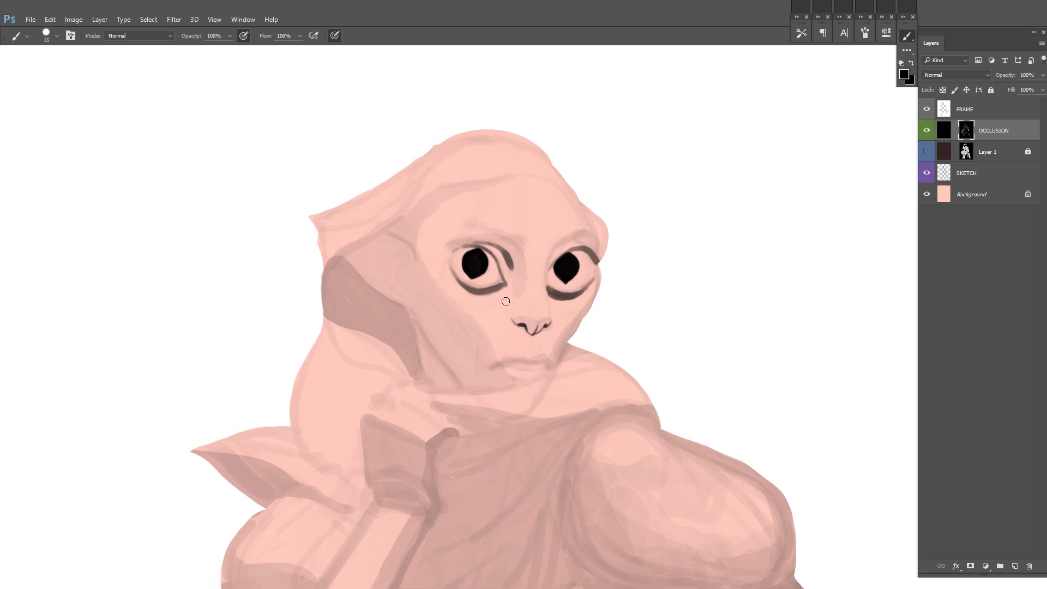
Step: Shade the near eye's brow and the inner socket beside the bridge of the nose
left_click(507, 278, "alt")
mouse_move(457, 244)
left_mouse_down()
mouse_move(491, 240)
mouse_move(515, 257)
mouse_move(483, 257)
left_mouse_up()
left_click(509, 246, "alt")
left_click(518, 301, "alt")
left_click_drag(514, 285, 519, 268)
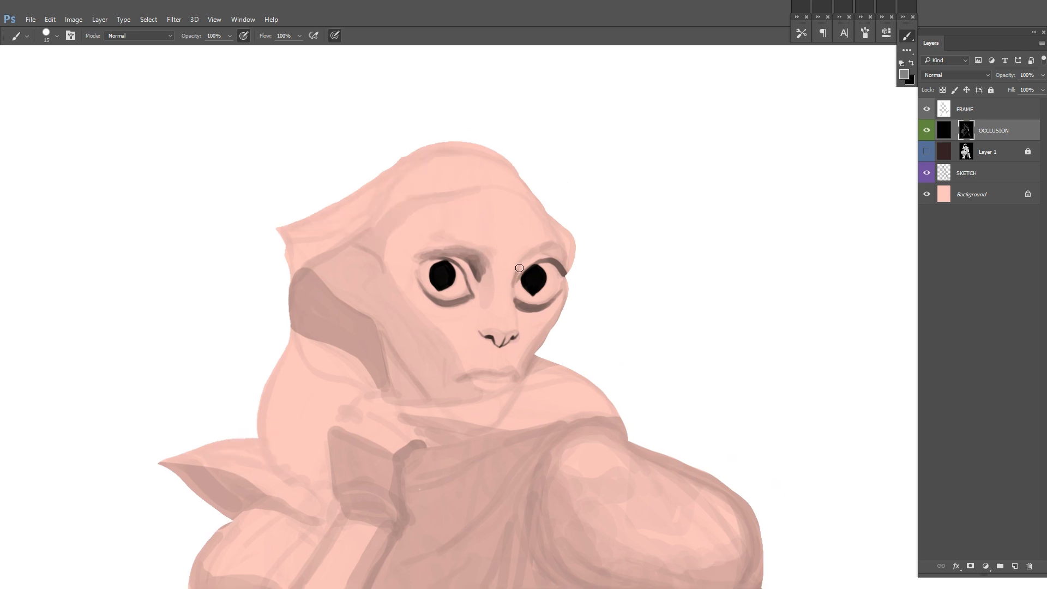
Step: Darken the underside of the nose and deepen the shadow over the far eye's lid and socket
left_click(499, 333, "alt")
left_click_drag(499, 332, 490, 361)
left_click(552, 289, "alt")
mouse_move(557, 299)
left_mouse_down()
mouse_move(519, 282)
mouse_move(529, 278)
left_mouse_up()
mouse_move(530, 279)
left_mouse_down()
mouse_move(529, 252)
mouse_move(476, 282)
left_mouse_up()
left_click(478, 262, "alt")
left_click(469, 275, "alt")
left_click_drag(562, 307, 566, 294)
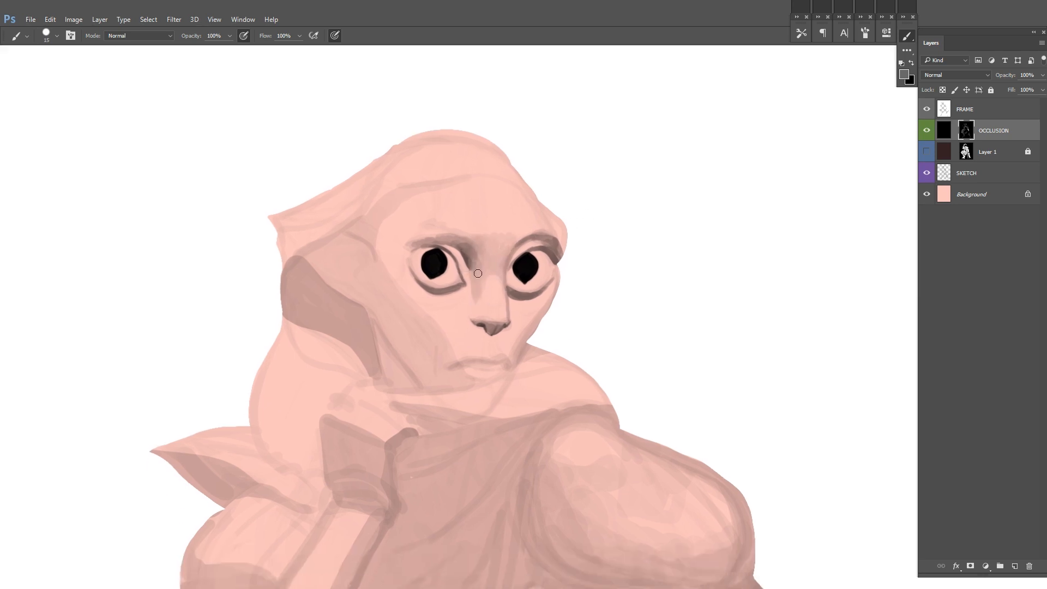
Step: Draw two dark lines down the neck behind the jaw and mirror the canvas
left_click_drag(478, 273, 503, 307)
key("ctrl+z")
left_click(392, 348, "alt")
mouse_move(394, 349)
left_mouse_down()
mouse_move(415, 397)
mouse_move(448, 420)
mouse_move(416, 421)
left_mouse_up()
left_click(394, 346, "alt")
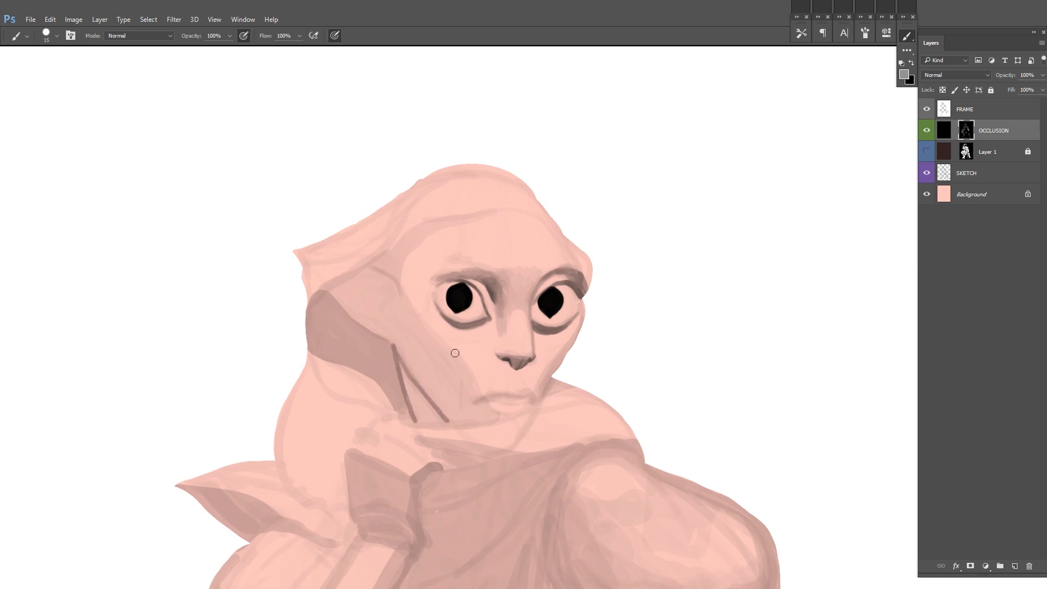
key("ctrl+shift+h")
left_click_drag(675, 315, 632, 299)
left_click(529, 253, "alt")
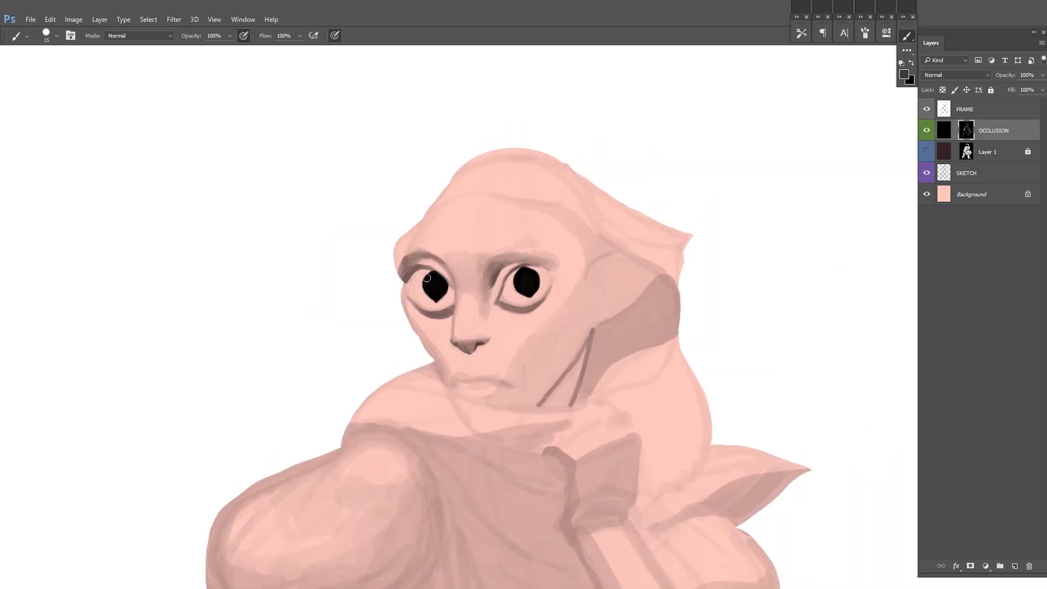
Step: Define the line between the lips with a dark stroke and mark the far corner of the mouth
left_click_drag(408, 299, 412, 304)
left_click_drag(531, 353, 521, 322)
left_click_drag(480, 367, 502, 362)
left_click(504, 350, "alt")
left_click_drag(504, 351, 431, 345)
key("x")
left_click_drag(436, 342, 434, 350)
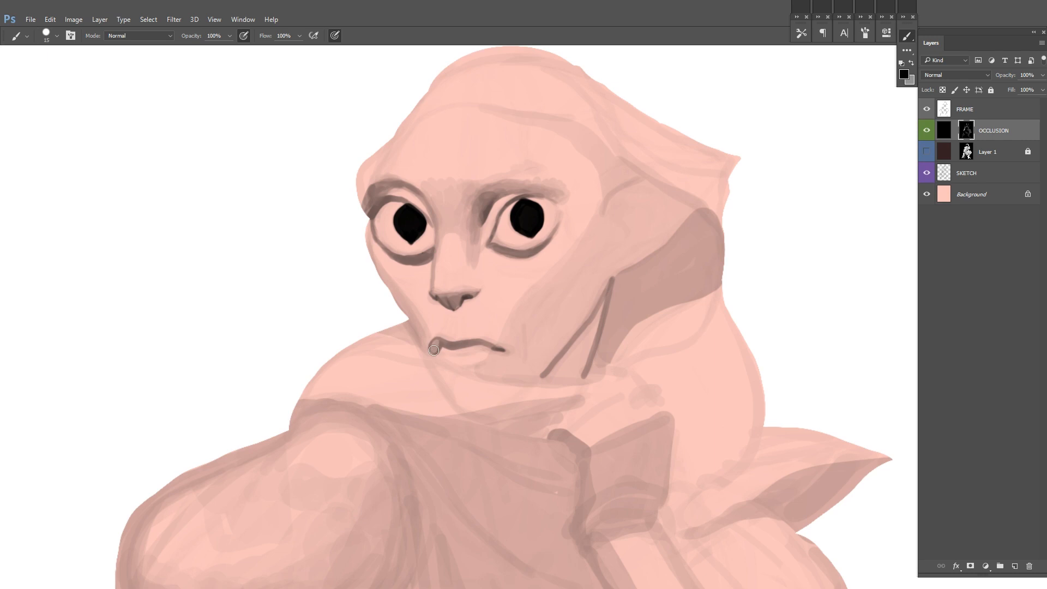
Step: Darken the mouth's corners and lips with a size 9 brush, and shade beneath the lower lip
left_click(438, 344, "alt")
left_click_drag(548, 333, 591, 334)
key("bracketleft")
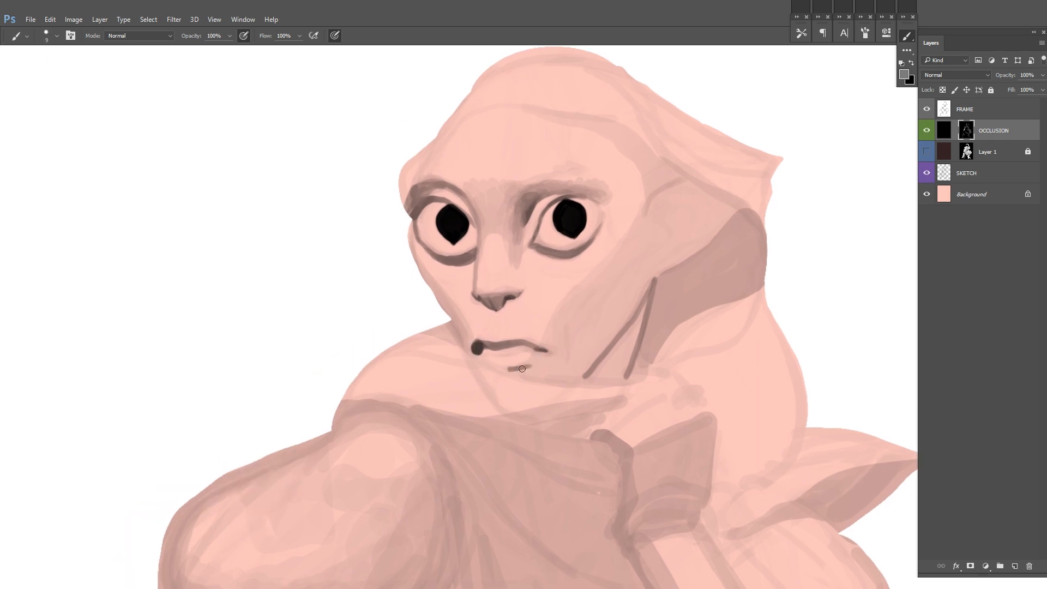
left_click_drag(533, 366, 546, 362)
mouse_move(531, 392)
left_mouse_down()
mouse_move(500, 411)
mouse_move(627, 354)
left_mouse_up()
left_click(576, 311, "alt")
left_click_drag(589, 314, 584, 310)
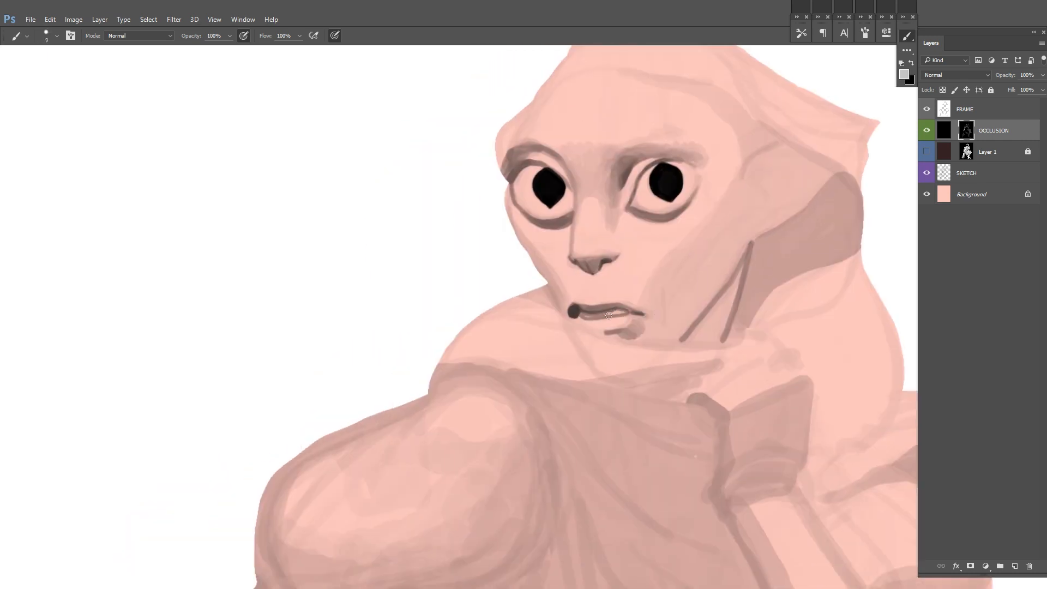
left_click(574, 311, "alt")
mouse_move(582, 317)
left_mouse_down()
mouse_move(639, 313)
mouse_move(561, 357)
left_mouse_up()
left_click(522, 368, "alt")
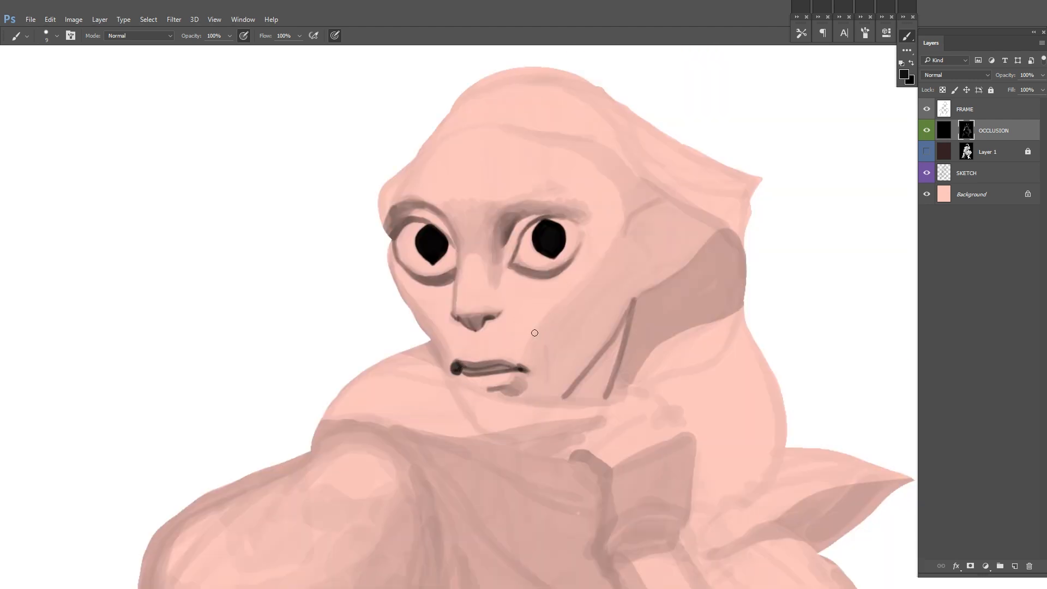
Step: Refine the nostrils and shade the groove between the nose and the upper lip
left_click_drag(510, 291, 473, 316)
key("d")
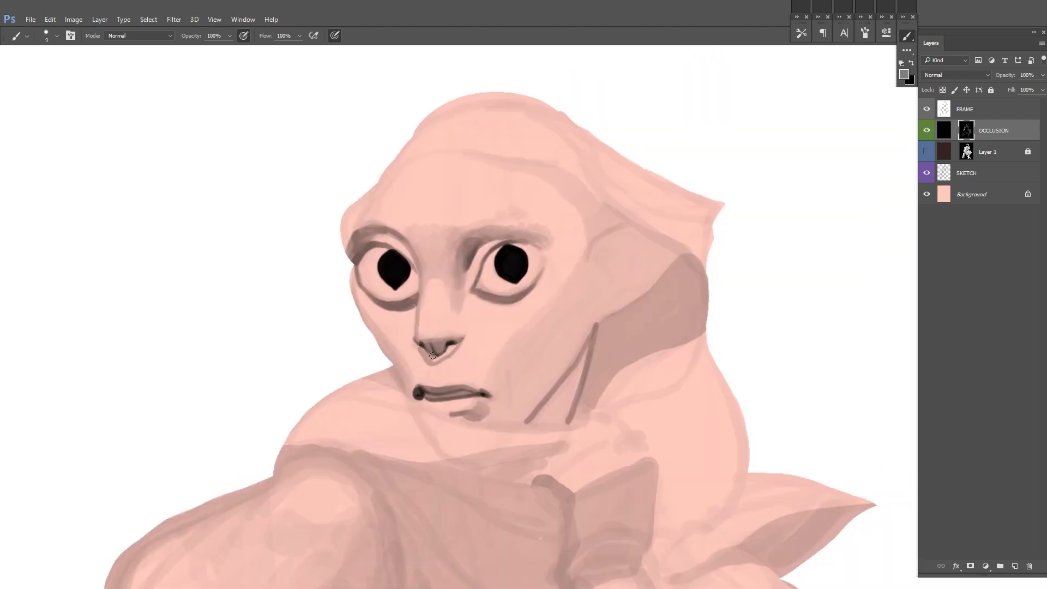
left_click(431, 359, "alt")
left_click_drag(420, 380, 412, 388)
left_click_drag(615, 225, 583, 246)
left_click(487, 381, "alt")
Step: Enlarge the brush and softly shade the cheeks and the chin around the mouth
right_click(516, 333)
left_click_drag(525, 355, 532, 354)
left_click_drag(473, 362, 521, 337)
left_click(521, 407, "alt")
mouse_move(491, 436)
left_mouse_down()
mouse_move(449, 432)
mouse_move(479, 420)
left_mouse_up()
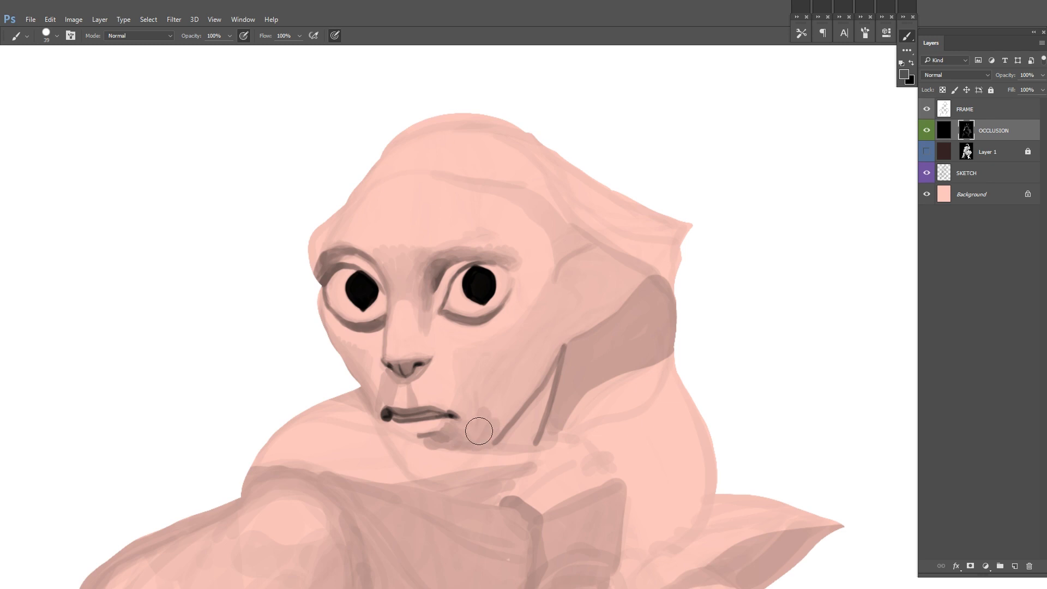
Step: Fill in the dark shadow between the neck lines and along the back of the jaw
left_click_drag(558, 363, 508, 453)
right_click(659, 226)
left_click(673, 248)
key("d")
mouse_move(560, 280)
left_mouse_down()
mouse_move(596, 251)
mouse_move(587, 304)
left_mouse_up()
left_click_drag(544, 364, 516, 351)
mouse_move(534, 334)
left_mouse_down()
mouse_move(475, 424)
mouse_move(507, 434)
left_mouse_up()
key("ctrl+z")
left_click_drag(473, 434, 527, 369)
Step: Paint the dark hollow and edge of the ear, undoing the unwanted strokes
left_click_drag(537, 332, 589, 302)
mouse_move(605, 268)
left_mouse_down()
mouse_move(551, 339)
mouse_move(507, 369)
mouse_move(593, 350)
left_mouse_up()
left_click(477, 299, "alt")
mouse_move(489, 338)
left_mouse_down()
mouse_move(521, 301)
mouse_move(550, 315)
mouse_move(505, 345)
left_mouse_up()
key("ctrl+alt+z")
key("ctrl+alt+z")
left_click(686, 278, "alt")
scroll(688, 267, "down", 5)
scroll(689, 276, "up", 5)
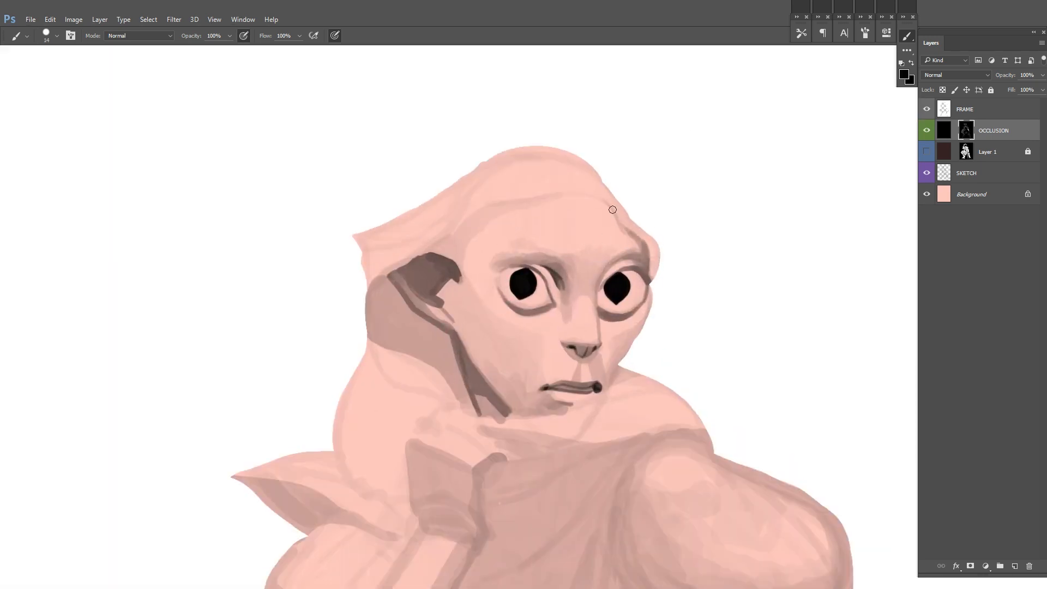
Step: Switch the mask paint to white and draw a thin dark lash line over the near eye
key("d")
left_click_drag(589, 285, 577, 271)
scroll(486, 261, "up", 1)
left_click_drag(677, 278, 692, 281)
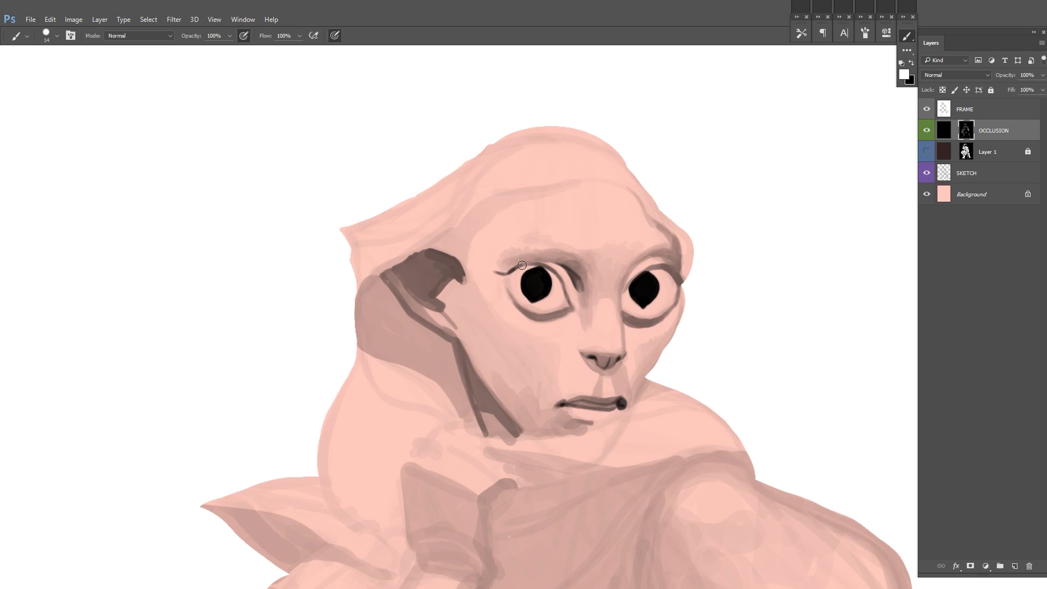
Step: Paint dark upper lashes on both eyes, toggling layer visibility to compare the result
left_click(927, 151)
key("x")
key("x")
left_click(927, 131)
left_click(926, 131)
left_click_drag(650, 268, 670, 264)
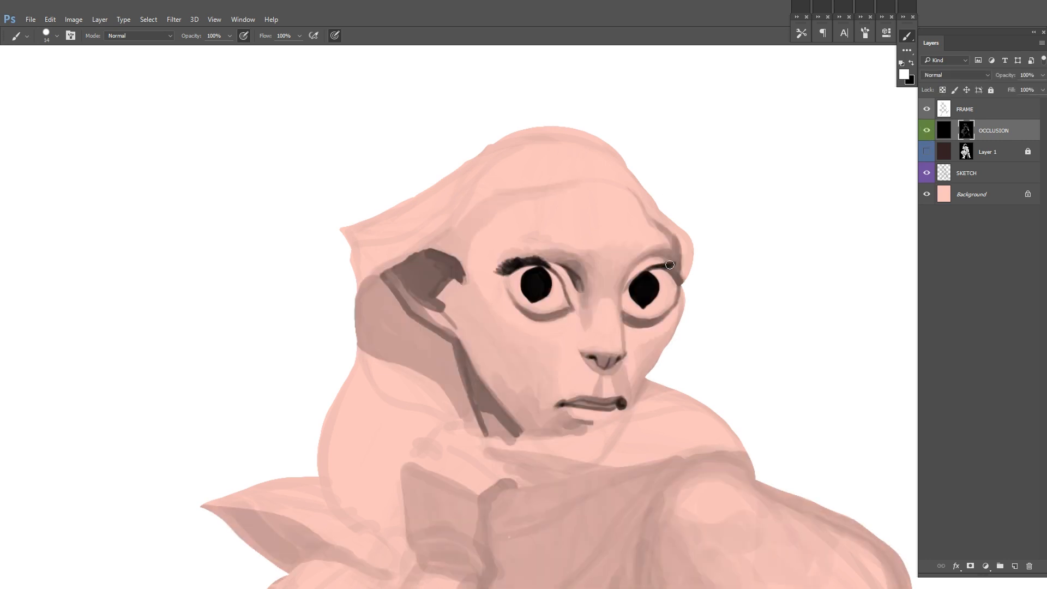
left_click(927, 134)
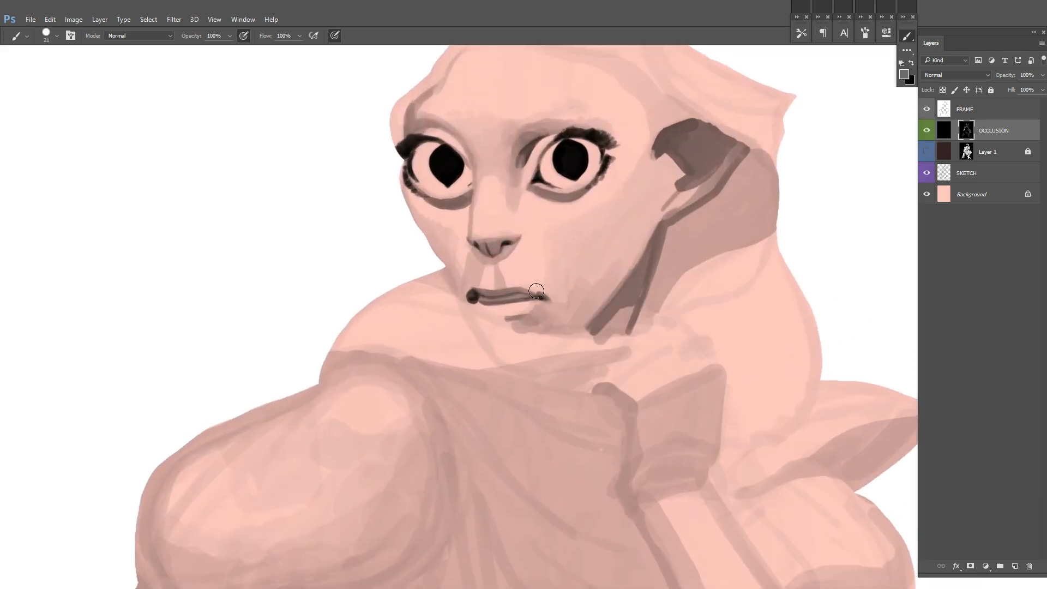
Step: Sample tones from the face and deepen the shading on the cheek, the mouth corner and beneath the lower lip
key("alt")
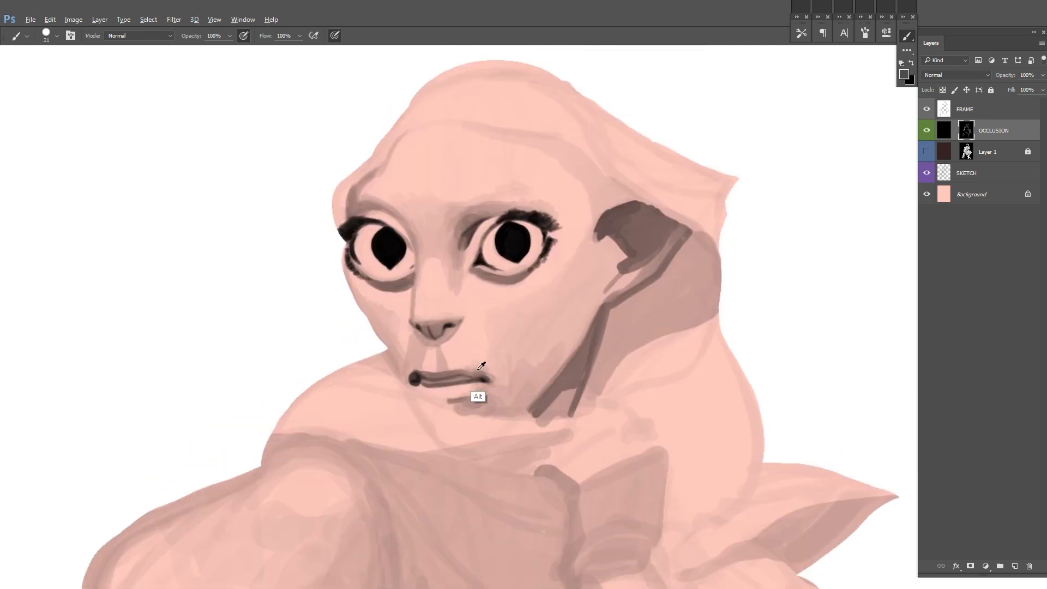
left_click(527, 372, "alt")
mouse_move(514, 337)
left_mouse_down()
mouse_move(550, 355)
mouse_move(573, 344)
mouse_move(576, 332)
mouse_move(551, 317)
left_mouse_up()
left_click(552, 380, "alt")
key("alt")
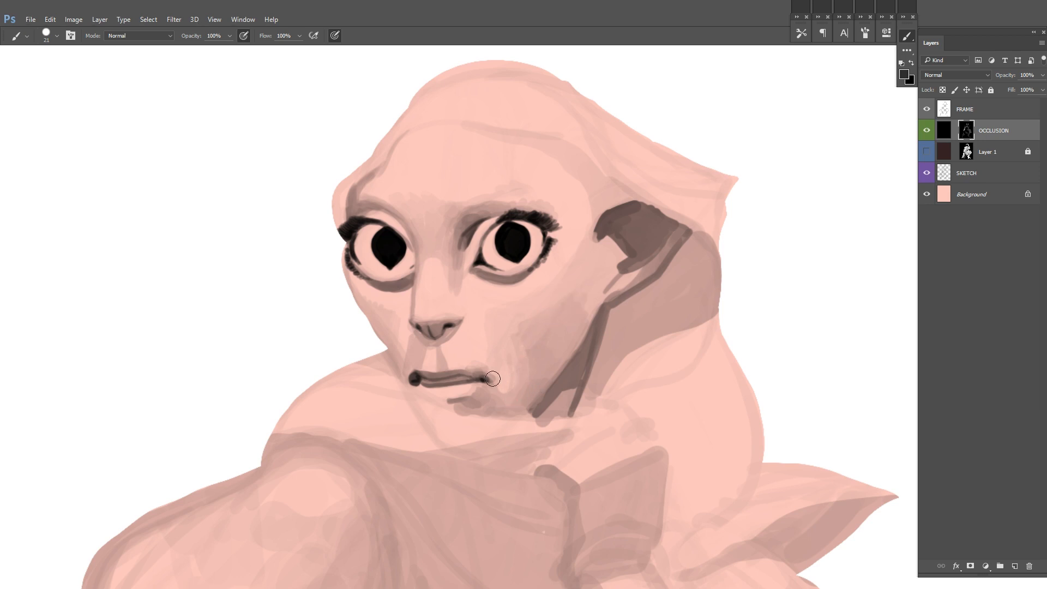
left_click(489, 378, "alt")
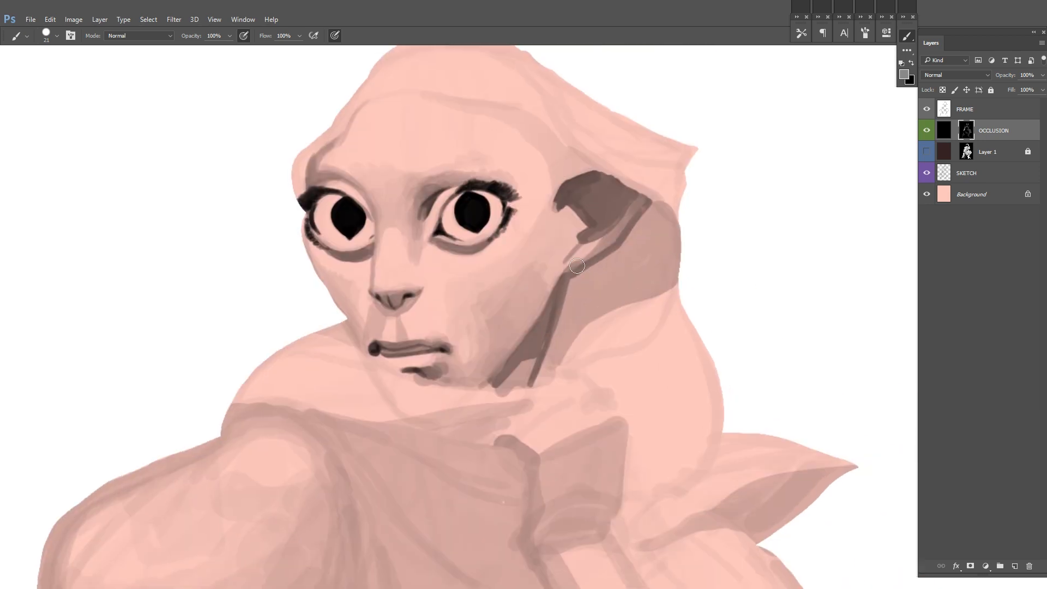
mouse_move(564, 281)
left_mouse_down()
mouse_move(526, 367)
mouse_move(492, 407)
left_mouse_up()
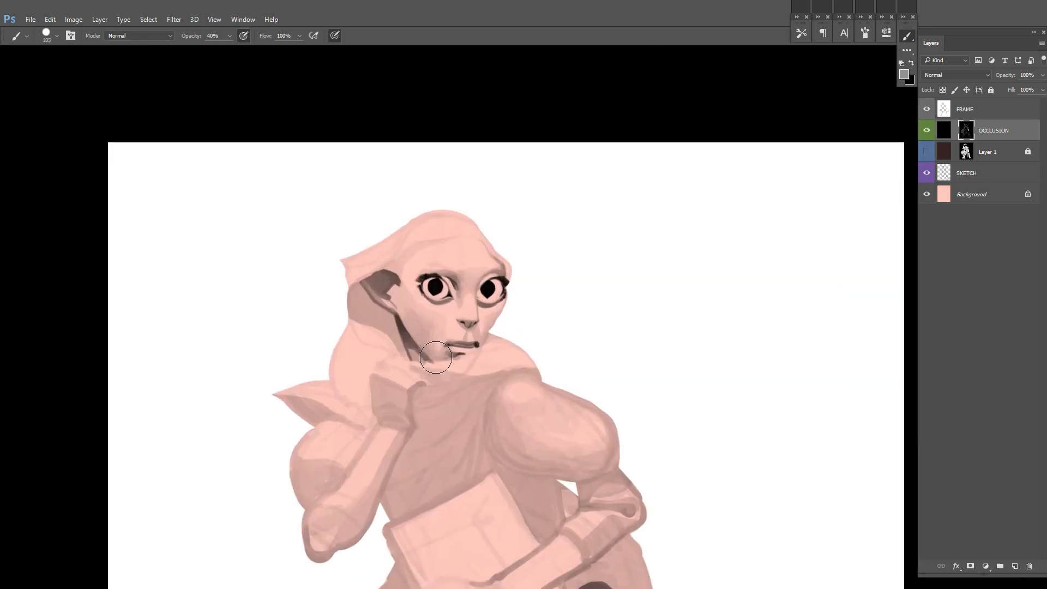
Step: Undo the last stroke, set the brush opacity to 100%, and paint a dark shadow on the cloak beside the hip
left_click_drag(425, 349, 382, 278)
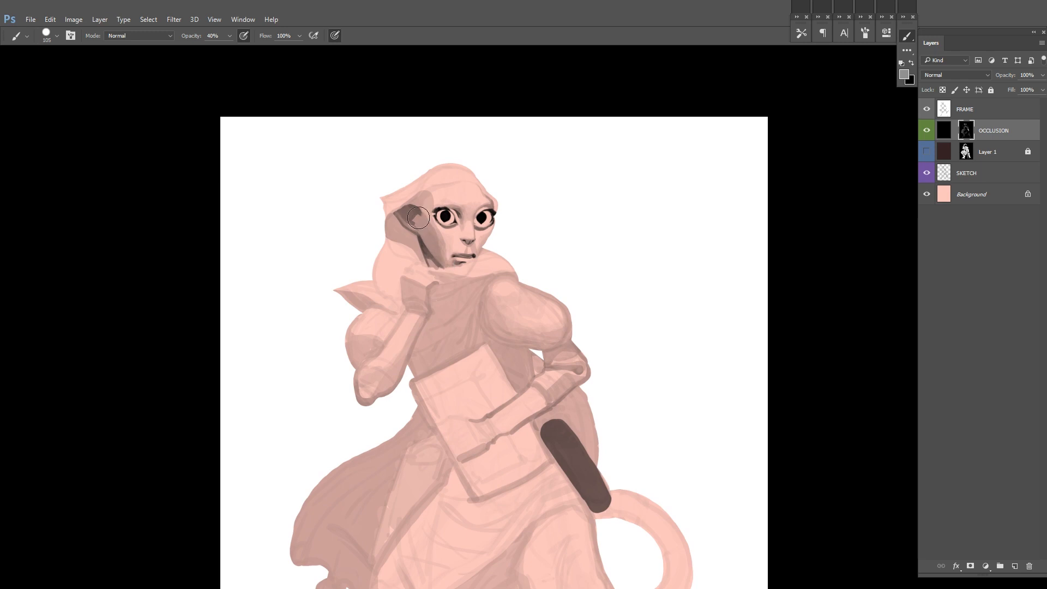
mouse_move(430, 240)
left_mouse_down()
mouse_move(382, 208)
mouse_move(414, 164)
left_mouse_up()
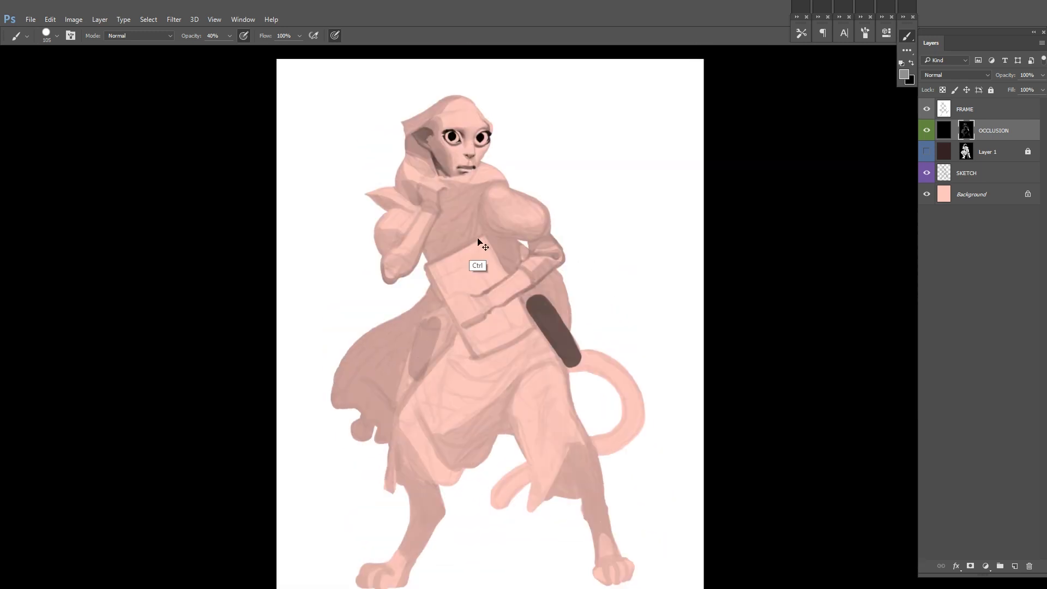
key("ctrl+z")
key("0")
left_click_drag(448, 340, 398, 404)
mouse_move(425, 323)
left_mouse_down()
mouse_move(399, 403)
mouse_move(451, 339)
left_mouse_up()
mouse_move(448, 327)
left_mouse_down()
mouse_move(405, 389)
mouse_move(422, 366)
left_mouse_up()
Step: Add dark shadows on the chest beside the shoulder, under the arm behind the book, and across the torso above it
left_click_drag(487, 188, 468, 238)
mouse_move(530, 137)
left_mouse_down()
mouse_move(556, 168)
mouse_move(562, 161)
left_mouse_up()
left_click_drag(531, 290, 543, 306)
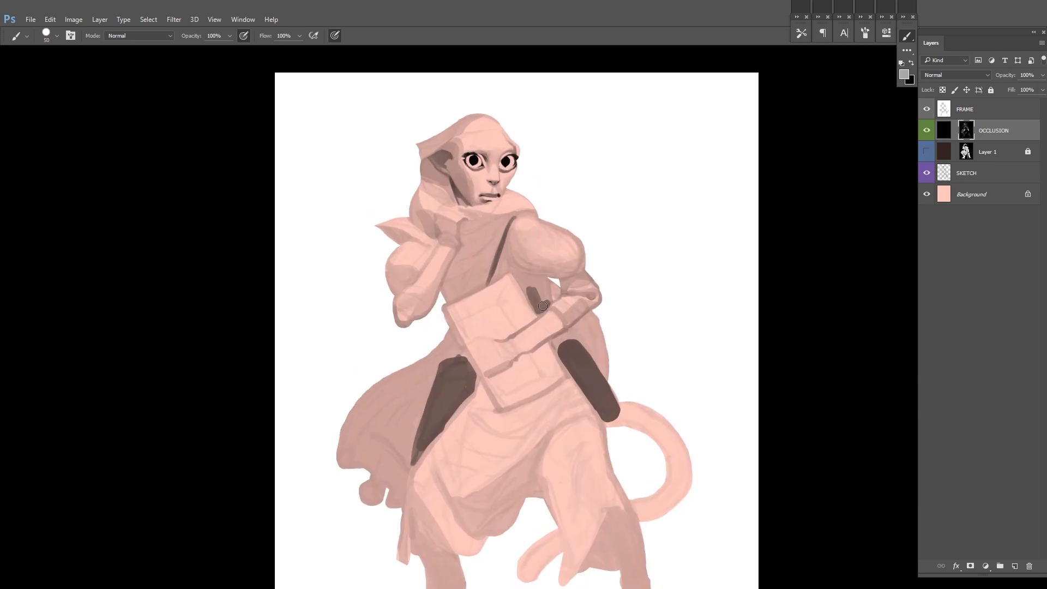
mouse_move(448, 301)
left_mouse_down()
mouse_move(483, 264)
mouse_move(512, 255)
left_mouse_up()
left_click_drag(685, 202, 638, 230)
left_click_drag(638, 230, 598, 296)
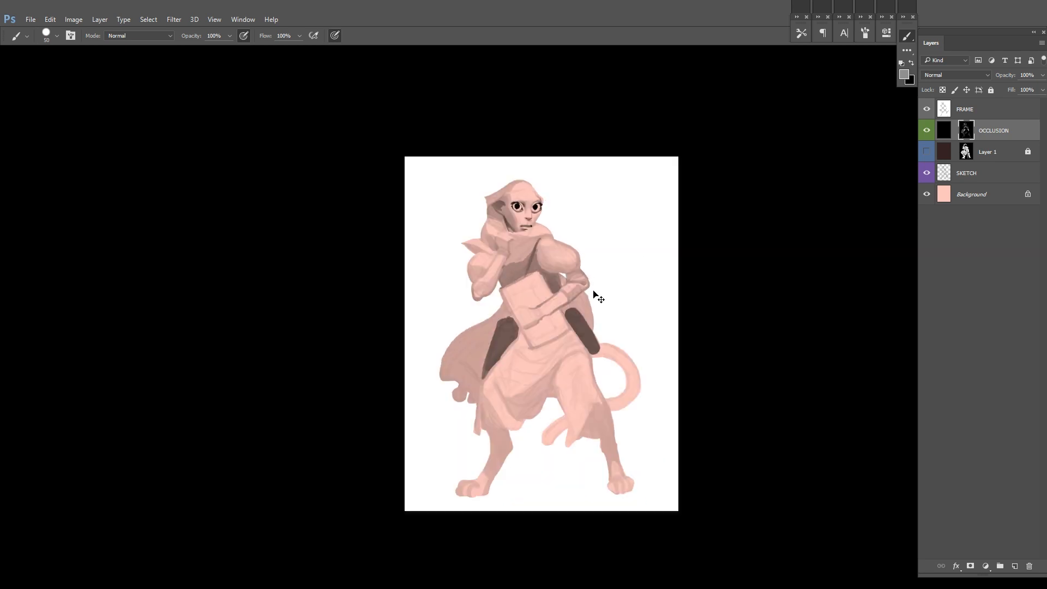
Step: Show and unlock Layer 1, flip the canvas, and recolour the layer's brown fill with Hue/Saturation
left_click(926, 151)
key("ctrl+shift+h")
left_click(964, 155)
key("slash")
left_click(943, 154)
key("ctrl+u")
left_click_drag(837, 189, 866, 188)
left_click_drag(838, 164, 841, 164)
left_click_drag(866, 189, 820, 213)
left_click(941, 233)
left_click(941, 233)
key("Return")
Step: Duplicate the Background layer and shift the copy to a darker reddish skin tone with Hue/Saturation
left_click(972, 195)
key("ctrl+j")
key("ctrl+i")
key("ctrl+z")
key("ctrl+u")
left_click_drag(827, 189, 861, 188)
left_click_drag(831, 164, 839, 164)
Step: Toggle the Background copy's visibility to compare the two skin tones, leaving the copy hidden
left_click(968, 109)
left_click(924, 195)
left_click(924, 195)
left_click_drag(721, 252, 684, 266)
left_click(925, 197)
left_click(925, 197)
left_click(924, 188)
left_click(924, 186)
left_click(924, 188)
scroll(633, 240, "up", 2)
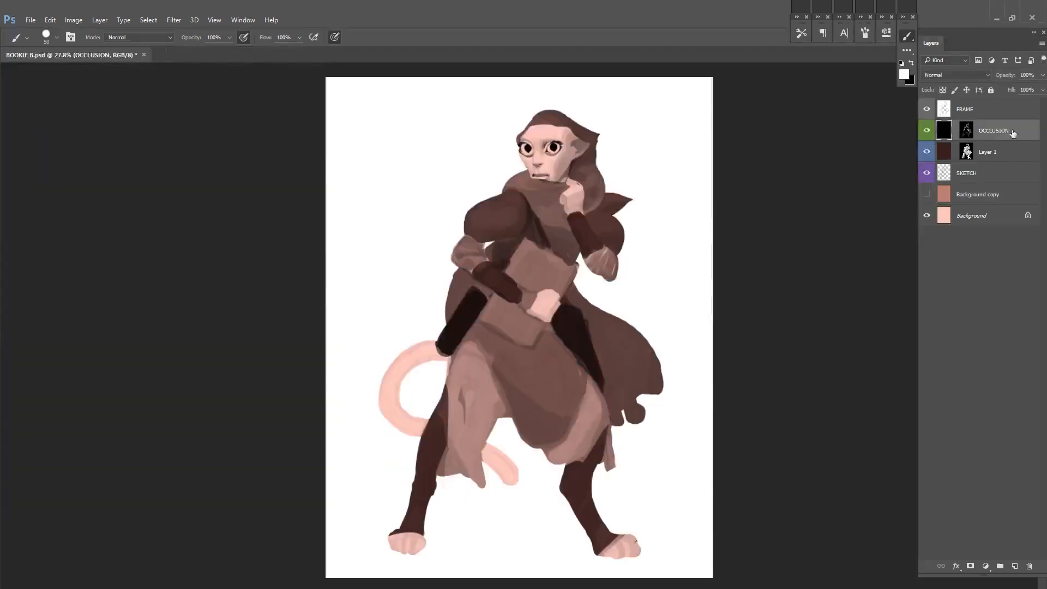
Step: Create a new layer named PAINTOVER above the OCCLUSION layer
key("ctrl+shift+n")
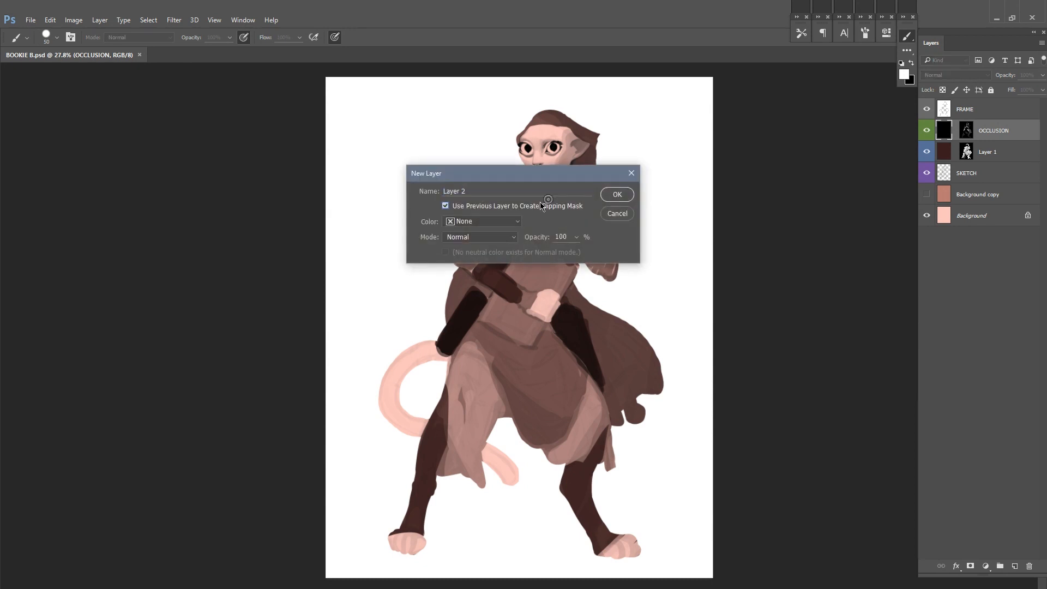
type("PAINTOVER")
key("Return")
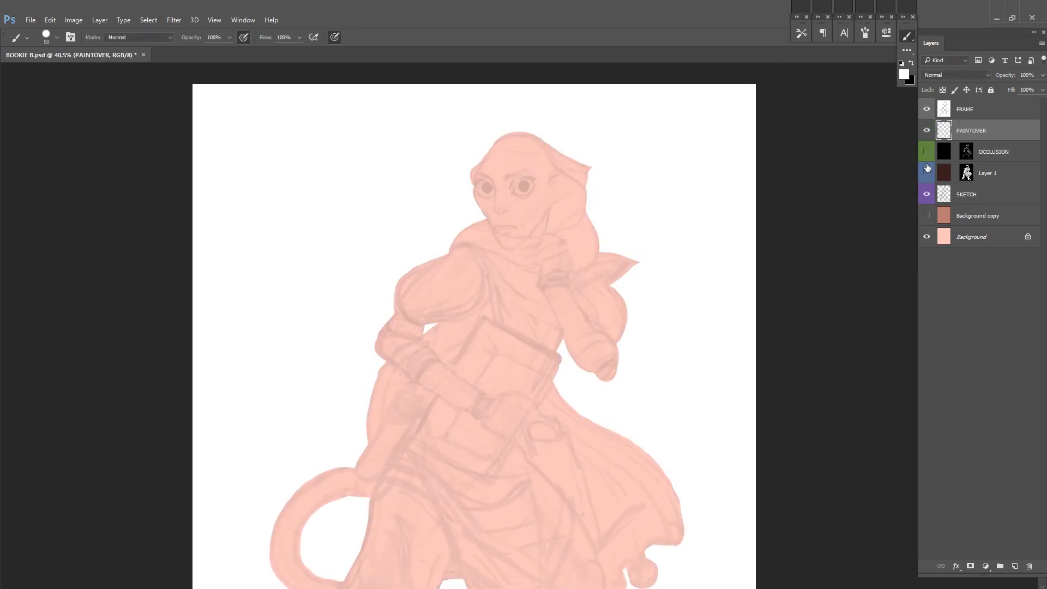
Step: Choose a teal colour and paint the irises of both eyes around the black pupils on the PAINTOVER layer
left_click(904, 74)
left_click_drag(768, 331, 769, 312)
left_click(711, 280)
left_click(866, 261)
key("b")
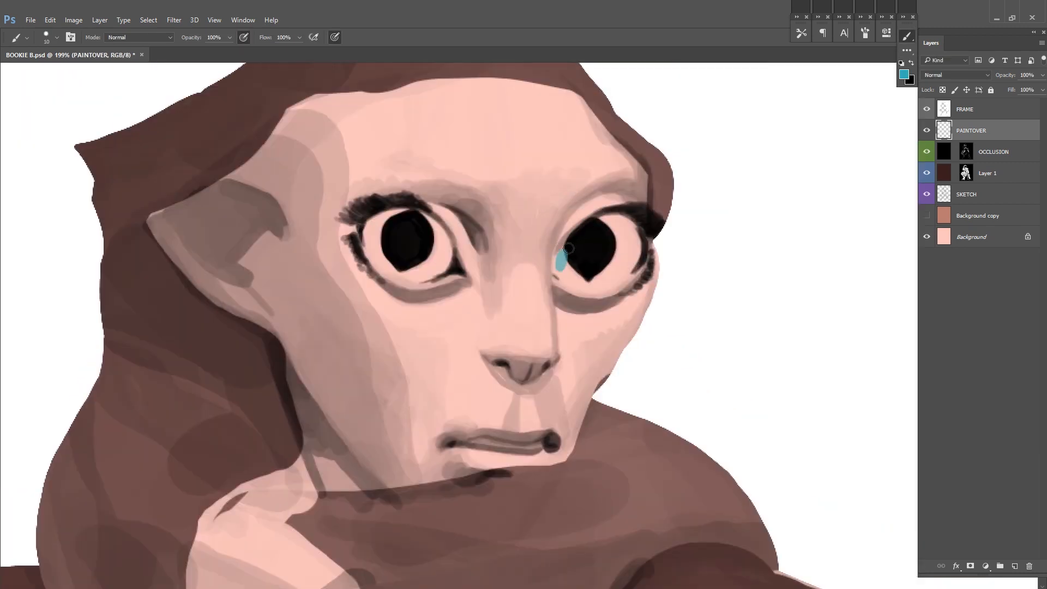
left_click_drag(603, 218, 627, 255)
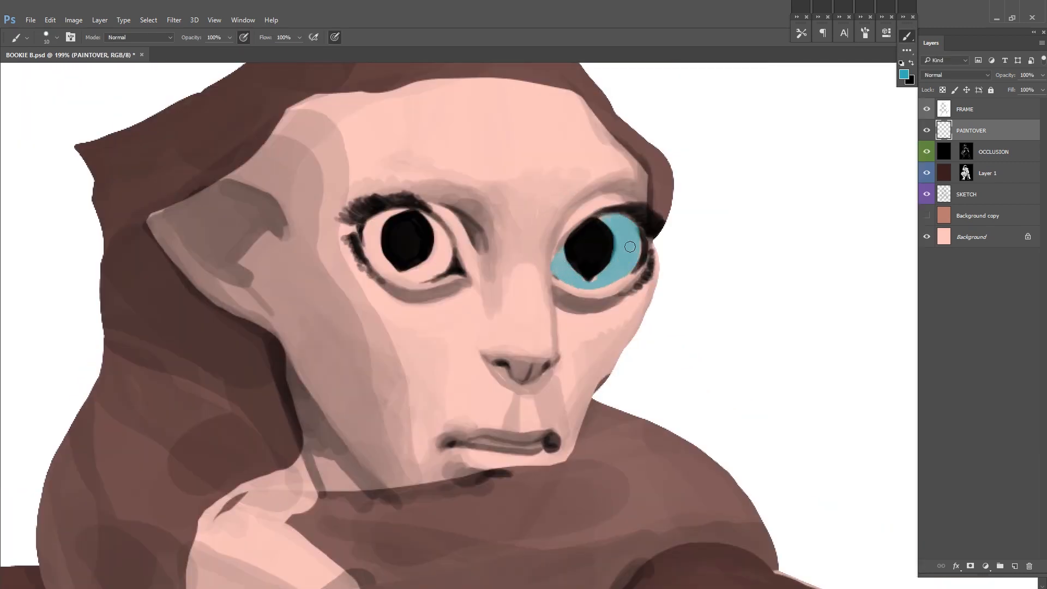
mouse_move(385, 219)
left_mouse_down()
mouse_move(374, 253)
mouse_move(392, 272)
mouse_move(437, 233)
left_mouse_up()
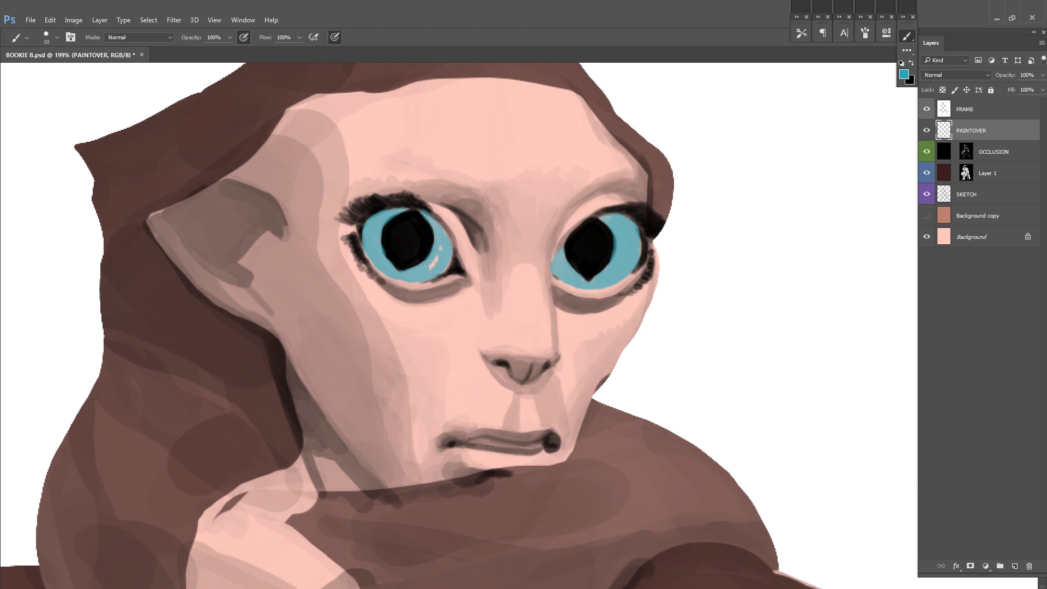
Step: Refine the teal irises and the areas around the eyes, flip the canvas to check them, and save the file
left_click_drag(489, 178, 450, 215)
mouse_move(570, 262)
left_mouse_down()
mouse_move(584, 277)
mouse_move(575, 312)
left_mouse_up()
mouse_move(540, 300)
left_mouse_down()
mouse_move(522, 318)
mouse_move(553, 313)
left_mouse_up()
left_click_drag(397, 312, 417, 307)
left_click_drag(424, 262, 431, 308)
left_click_drag(384, 246, 384, 301)
scroll(665, 242, "down", 4)
key("ctrl+shift+h")
left_click_drag(629, 255, 397, 264)
scroll(600, 267, "up", 1)
key("x")
key("ctrl+s")
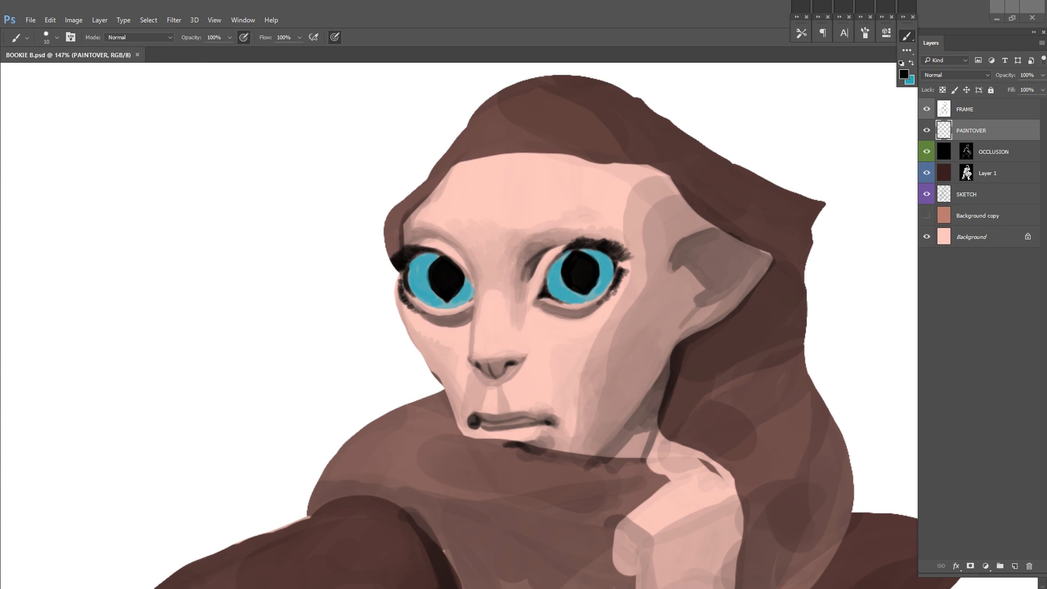
Step: Touch up the dark lash lines around the eyes in black and save the file
left_click_drag(670, 275, 636, 290)
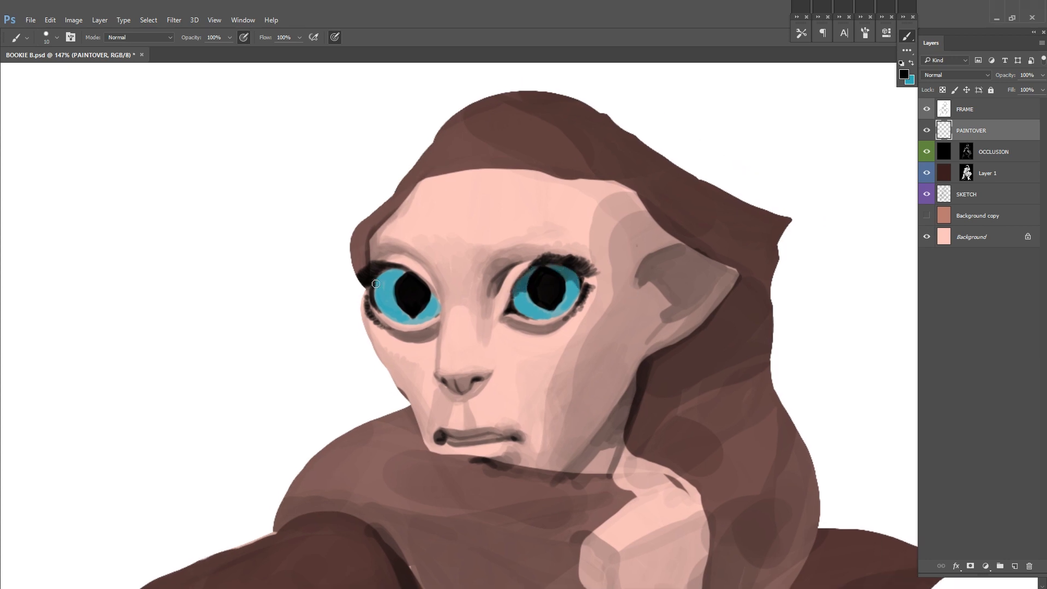
left_click_drag(718, 213, 717, 201)
key("ctrl+s")
Step: Choose a muted red and tint the lower eyelid rims beneath both eyes
left_click(904, 75)
left_click(694, 322)
left_click(865, 261)
left_click_drag(507, 301, 527, 309)
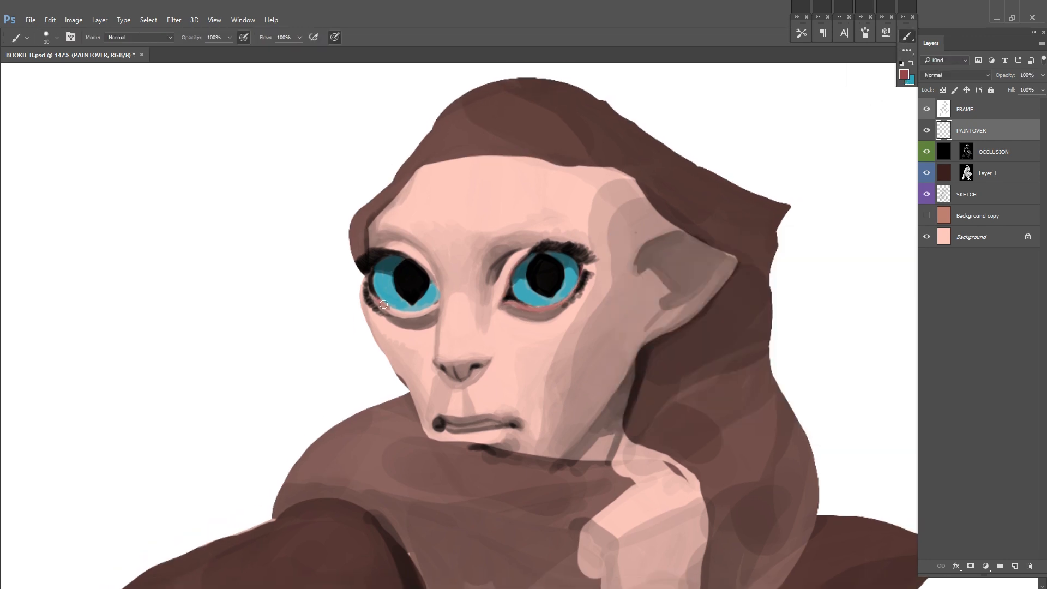
left_click_drag(676, 280, 706, 271)
left_click_drag(415, 306, 463, 307)
left_click_drag(529, 297, 573, 303)
right_click(602, 267)
left_click_drag(698, 284, 704, 285)
Step: Tint the nose and the lips with the muted red, adjusting the brush size for each
right_click(464, 352)
left_click_drag(472, 356, 508, 356)
right_click(535, 355)
left_click_drag(637, 371, 641, 371)
mouse_move(468, 412)
left_mouse_down()
mouse_move(497, 430)
mouse_move(483, 426)
left_mouse_up()
Step: Enlarge the brush to 102 px, save the file, and tint the face with muted red at 50% opacity
left_click_drag(641, 307, 590, 338)
right_click(590, 338)
left_click(712, 353)
left_click_drag(682, 247, 621, 235)
key("ctrl+s")
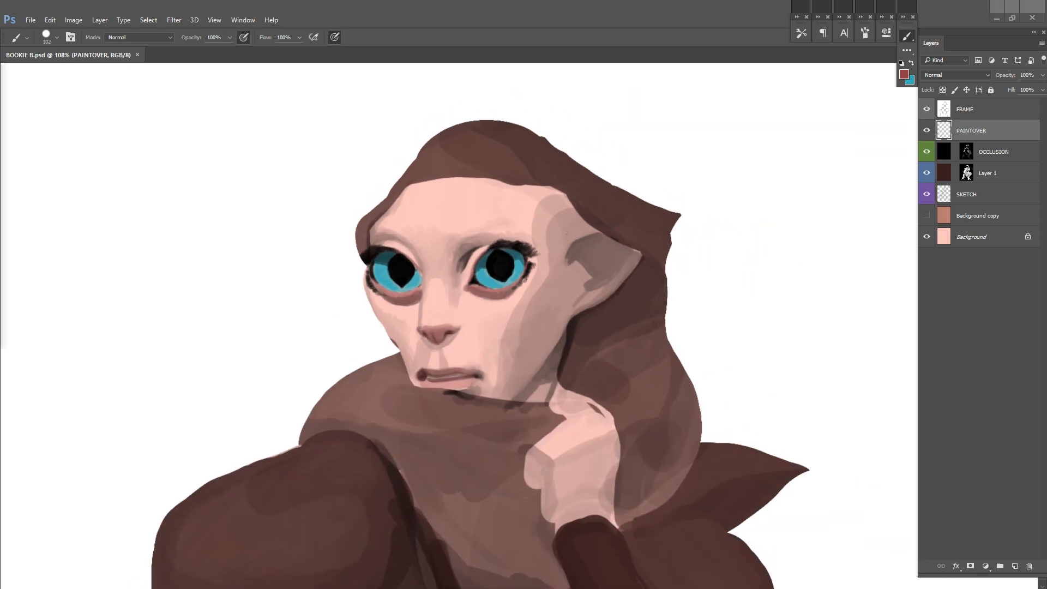
key("5")
mouse_move(408, 200)
left_mouse_down()
mouse_move(403, 228)
mouse_move(446, 274)
mouse_move(444, 221)
mouse_move(532, 229)
mouse_move(543, 297)
mouse_move(466, 312)
mouse_move(422, 348)
mouse_move(504, 366)
mouse_move(559, 303)
left_mouse_up()
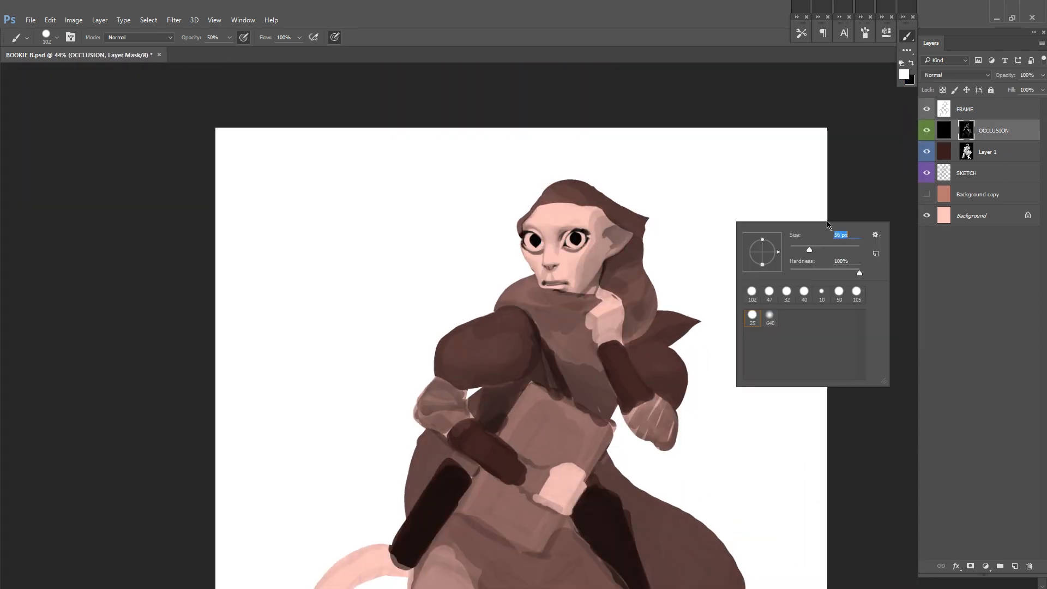
Step: Hide Layer 1, paint shadow along the edges of the raised forearm on the OCCLUSION mask, and save
left_click(926, 151)
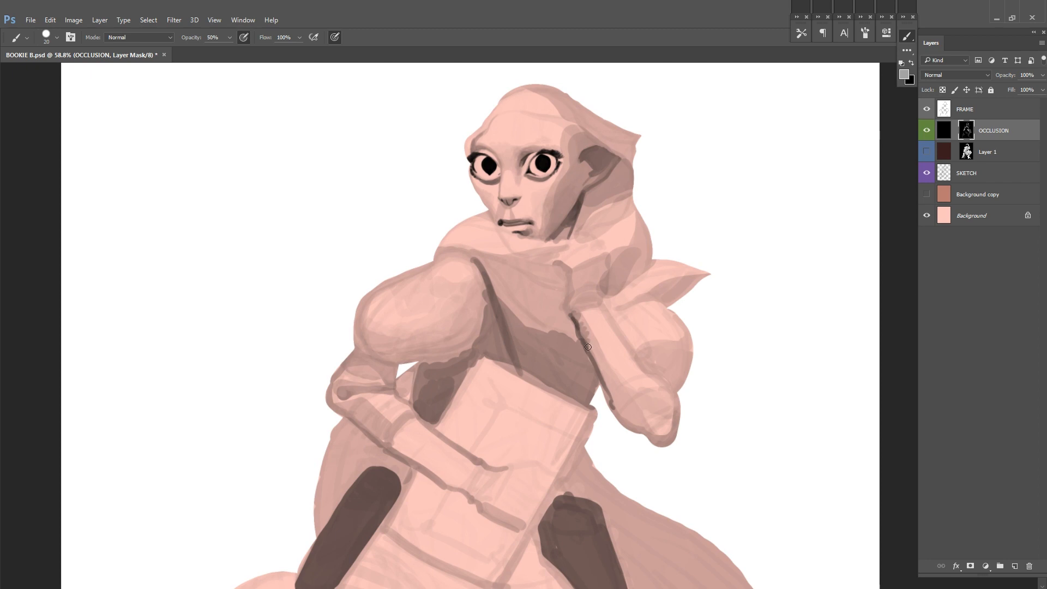
left_click_drag(604, 300, 651, 365)
key("ctrl+s")
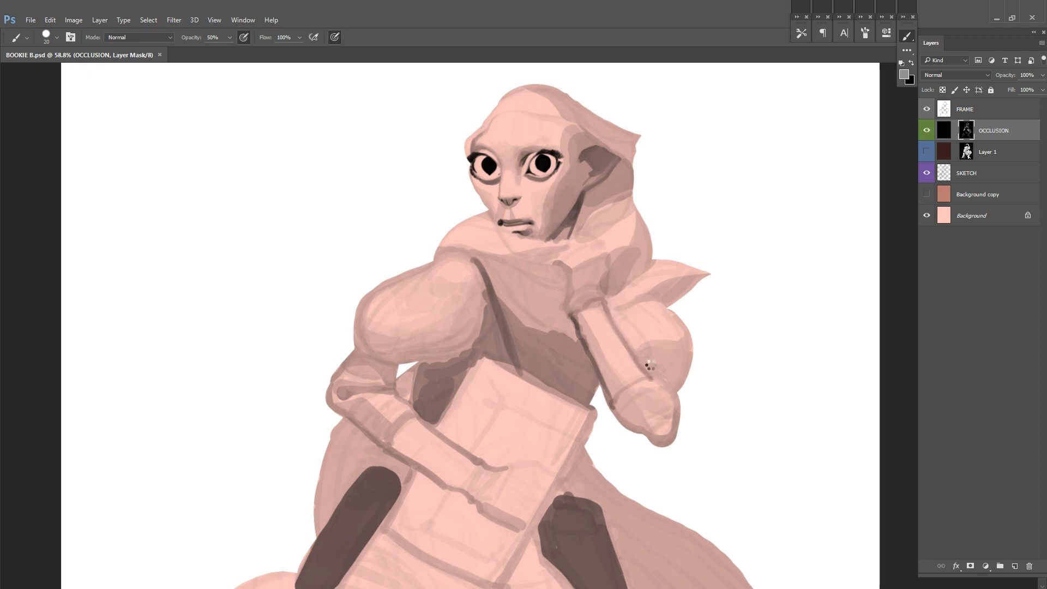
Step: Flip the canvas and darken the underside of the raised arm's shoulder and the pointed cloth tip above it
key("ctrl+shift+h")
mouse_move(627, 360)
left_mouse_down("ctrl")
mouse_move(456, 398)
mouse_move(478, 369)
mouse_move(417, 393)
left_mouse_up("ctrl")
key("ctrl+s")
left_click_drag(414, 349, 375, 370)
left_click_drag(378, 329, 356, 314)
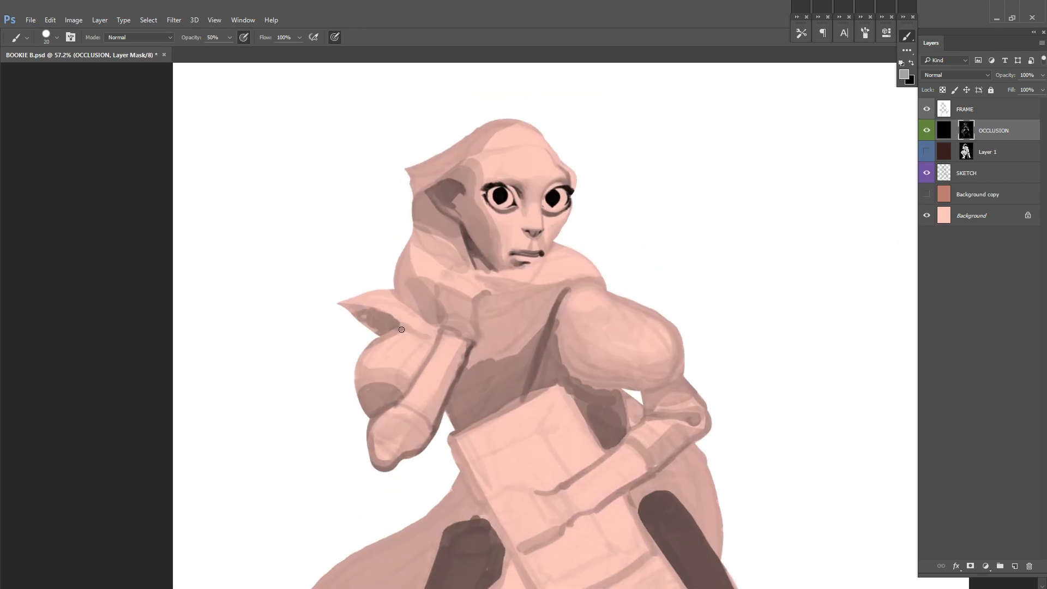
Step: Set the brush opacity to 100%, shade the upper arm just below the book-side shoulder, and save the file
left_click_drag(646, 208, 630, 182)
left_click(628, 327, "alt")
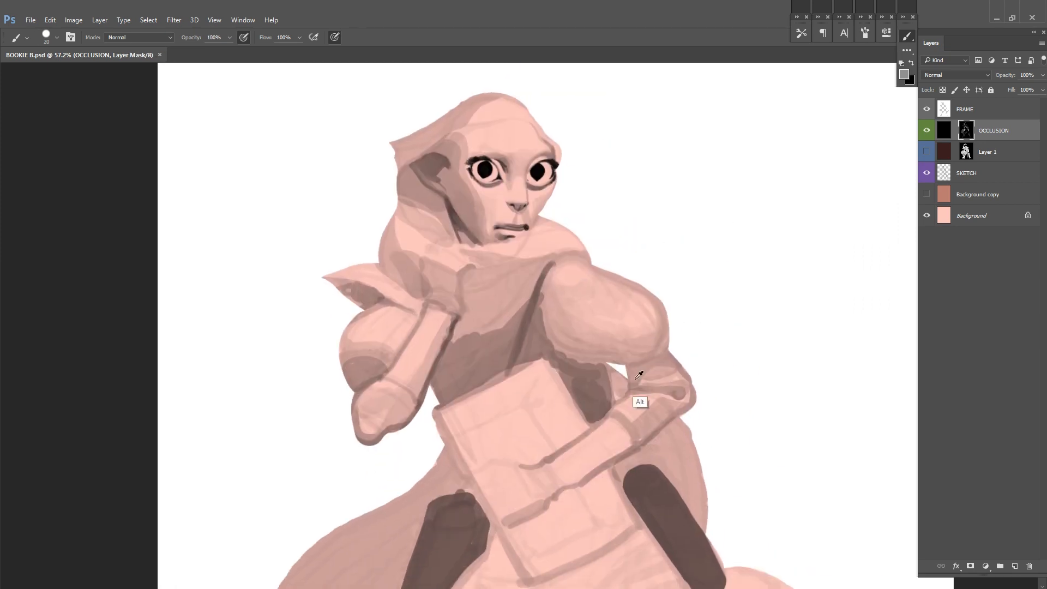
mouse_move(639, 370)
left_mouse_down()
mouse_move(633, 390)
mouse_move(611, 348)
mouse_move(646, 356)
left_mouse_up()
left_click(617, 352, "alt")
left_click(622, 359, "alt")
key("ctrl+s")
Step: Lock Layer 1 completely and reselect the OCCLUSION layer's mask
left_click(1004, 171)
left_click(987, 153)
left_click(991, 90)
left_click(976, 135)
Step: Shade the inner and lower edges of the book-side shoulder, toggling the OCCLUSION layer to compare, and save
left_click_drag(674, 279, 647, 316)
mouse_move(549, 273)
left_mouse_down()
mouse_move(593, 257)
mouse_move(643, 355)
left_mouse_up()
left_click(927, 131)
key("ctrl+s")
left_click_drag(898, 152, 805, 206)
left_click(926, 130)
Step: Deepen the shadows around the bent elbow and along the lower edge of the book-holding forearm, and save
key("ctrl+plus")
mouse_move(626, 364)
left_mouse_down()
mouse_move(662, 387)
mouse_move(645, 463)
mouse_move(681, 441)
mouse_move(636, 359)
mouse_move(620, 364)
mouse_move(684, 405)
left_mouse_up()
mouse_move(637, 359)
left_mouse_down()
mouse_move(663, 359)
mouse_move(684, 406)
left_mouse_up()
left_click_drag(656, 436, 645, 440)
left_click_drag(562, 492, 526, 517)
key("ctrl+s")
Step: Darken the cloak behind the book-holding arm and the gaps beside the arm, and save the file
mouse_move(705, 363)
left_mouse_down()
mouse_move(696, 429)
mouse_move(718, 403)
left_mouse_up()
left_click(600, 363, "alt")
left_click_drag(606, 364, 621, 320)
left_click_drag(556, 277, 568, 279)
key("ctrl+s")
left_click_drag(476, 308, 486, 275)
key("ctrl+minus")
Step: Paint a broad shadow beneath the large draped fold across the front of the skirt
mouse_move(659, 462)
left_mouse_down()
mouse_move(620, 327)
mouse_move(627, 388)
left_mouse_up()
left_click_drag(450, 373, 562, 297)
left_click_drag(505, 357, 455, 389)
left_click(403, 436, "alt")
mouse_move(480, 376)
left_mouse_down()
mouse_move(441, 414)
mouse_move(396, 415)
left_mouse_up()
mouse_move(387, 377)
left_mouse_down()
mouse_move(404, 401)
mouse_move(473, 371)
left_mouse_up()
left_click(444, 406, "alt")
left_click_drag(423, 410, 482, 360)
Step: Extend the midtone shading over the upper skirt and waist directly below the book
left_click(460, 369, "alt")
left_click_drag(404, 430, 433, 439)
left_click(551, 305, "alt")
left_click_drag(495, 352, 533, 333)
left_click_drag(472, 358, 445, 367)
left_click(453, 394, "alt")
mouse_move(504, 349)
left_mouse_down()
mouse_move(469, 366)
mouse_move(550, 373)
left_mouse_up()
Step: Enlarge the brush and block in an even midtone shadow over the book cover around the hand
right_click(579, 332)
left_click_drag(642, 360, 650, 360)
left_click(574, 342, "alt")
mouse_move(544, 346)
left_mouse_down()
mouse_move(492, 388)
mouse_move(512, 354)
mouse_move(489, 330)
mouse_move(469, 339)
left_mouse_up()
mouse_move(438, 298)
left_mouse_down()
mouse_move(486, 246)
mouse_move(498, 284)
mouse_move(481, 270)
left_mouse_up()
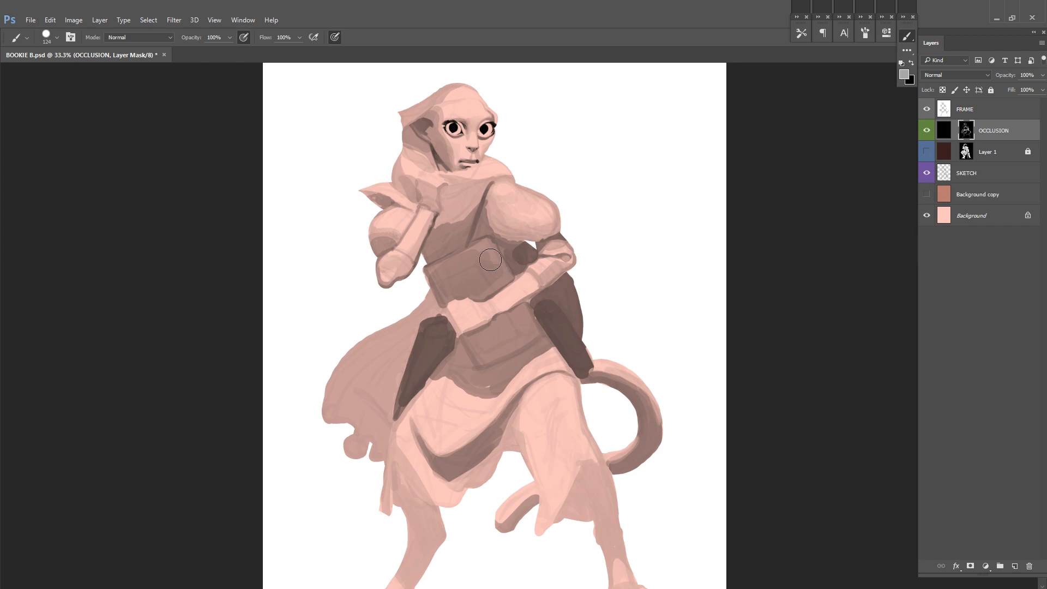
left_click_drag(499, 374, 458, 345)
left_click(423, 372, "alt")
left_click_drag(417, 360, 438, 371)
Step: Reduce the brush size and shade the skirt's outer hanging edge and the slit above the far leg
right_click(442, 308)
left_click_drag(513, 336, 509, 336)
left_click(401, 341, "alt")
left_click_drag(398, 339, 367, 407)
left_click_drag(430, 378, 421, 322)
mouse_move(342, 373)
left_mouse_down()
mouse_move(370, 405)
mouse_move(333, 522)
mouse_move(357, 504)
left_mouse_up()
left_click_drag(532, 385, 581, 472)
Step: Paint the first dark creases of the skirt folds fanning out below the waist
mouse_move(466, 301)
left_mouse_down()
mouse_move(463, 367)
mouse_move(448, 327)
left_mouse_up()
left_click(463, 373, "alt")
left_click(430, 324, "alt")
left_click_drag(467, 319, 460, 354)
left_click_drag(460, 354, 497, 324)
mouse_move(371, 380)
left_mouse_down()
mouse_move(436, 391)
mouse_move(461, 355)
left_mouse_up()
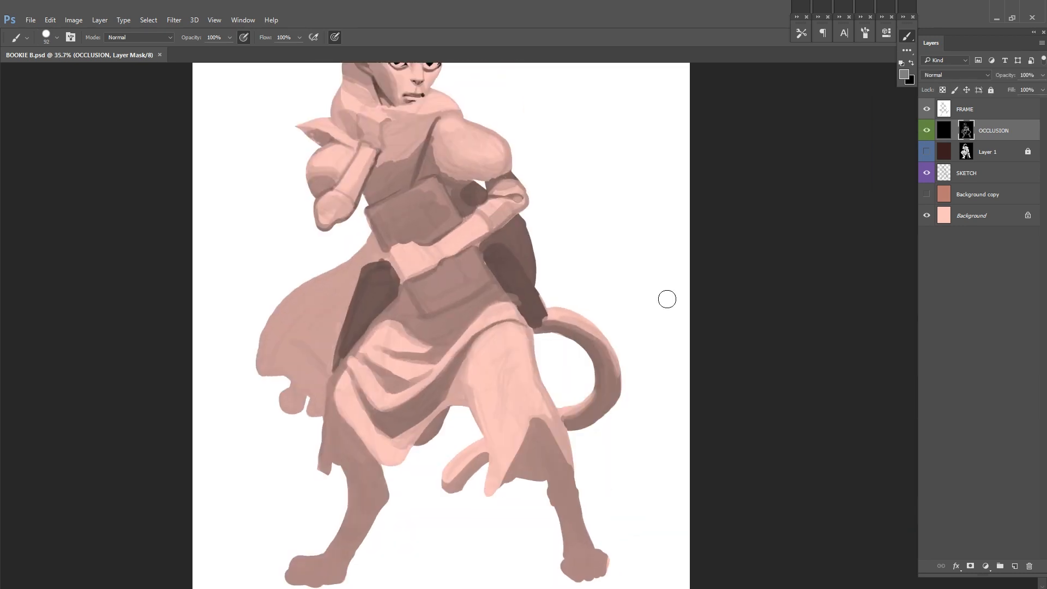
Step: Sharpen the skirt folds by alternating light and shadow strokes, and lighten the hanging front panel
mouse_move(370, 409)
left_mouse_down()
mouse_move(421, 451)
mouse_move(473, 346)
left_mouse_up()
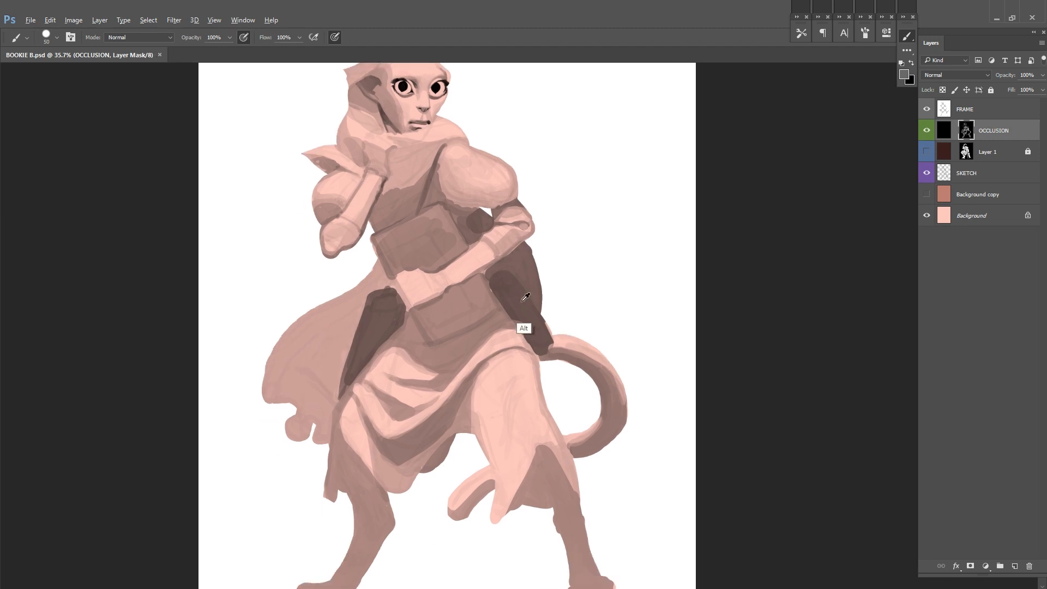
left_click_drag(472, 344, 422, 361)
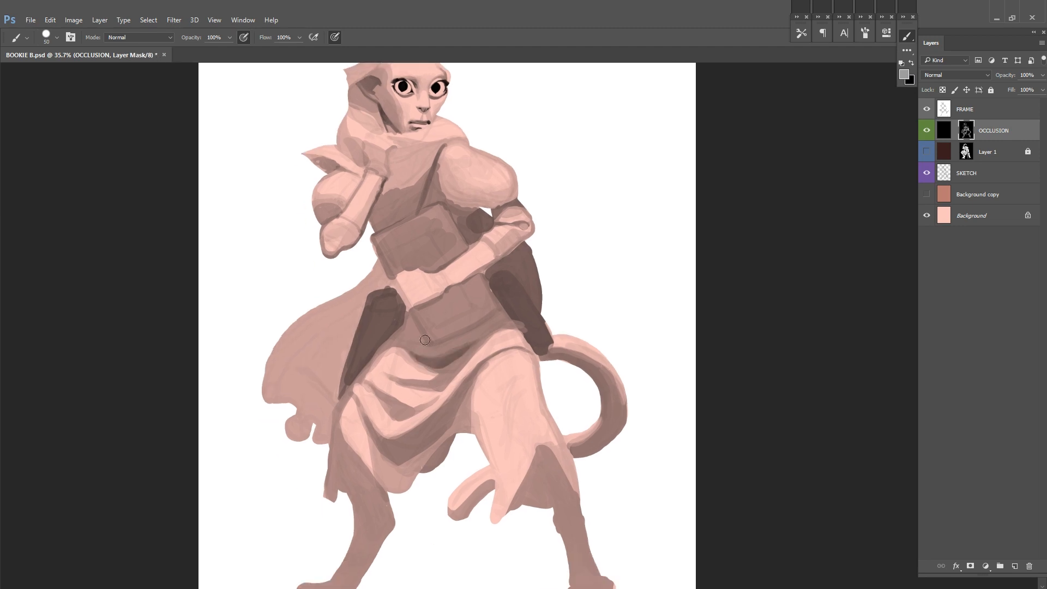
left_click_drag(385, 403, 418, 413)
mouse_move(546, 358)
left_mouse_down()
mouse_move(484, 381)
mouse_move(531, 331)
left_mouse_up()
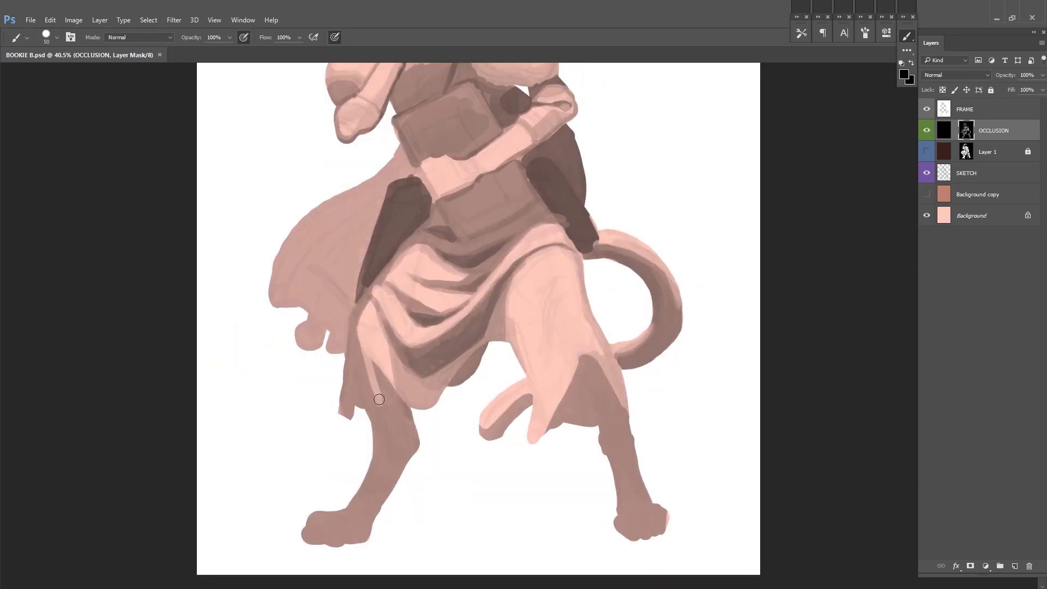
key("x")
left_click_drag(379, 399, 399, 375)
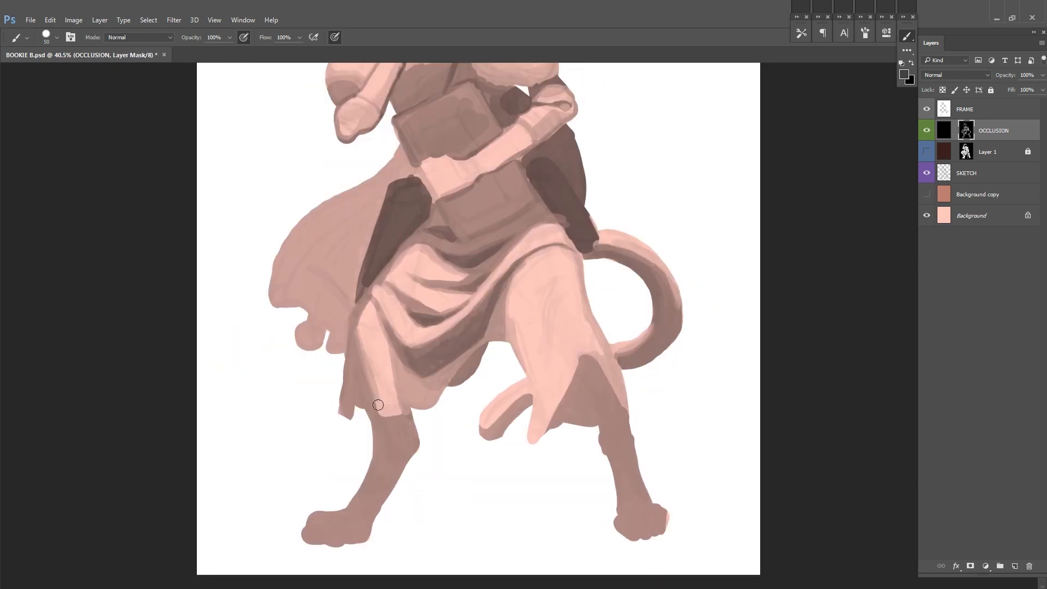
Step: Darken both lower legs, the feet and the skirt slit with a deeper shadow, toggling the OCCLUSION layer to compare
mouse_move(359, 385)
left_mouse_down()
mouse_move(371, 417)
mouse_move(404, 422)
mouse_move(349, 518)
left_mouse_up()
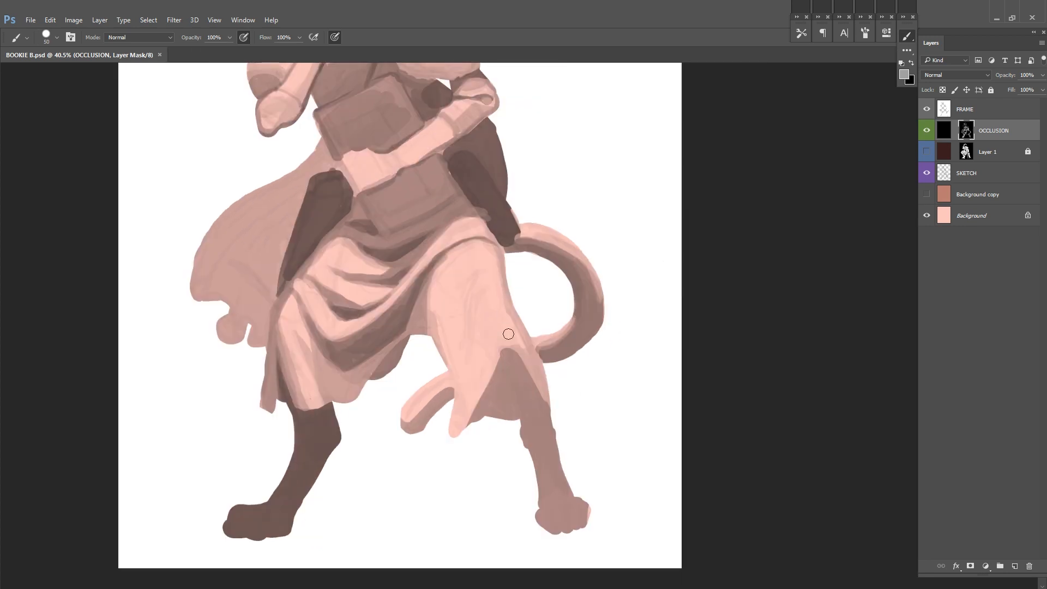
mouse_move(508, 333)
left_mouse_down()
mouse_move(566, 512)
mouse_move(515, 360)
left_mouse_up()
left_click(523, 378, "alt")
mouse_move(473, 412)
left_mouse_down()
mouse_move(493, 376)
mouse_move(507, 406)
left_mouse_up()
left_click_drag(567, 284, 566, 355)
mouse_move(570, 355)
left_mouse_down()
mouse_move(554, 355)
mouse_move(614, 355)
mouse_move(562, 329)
left_mouse_up()
left_click(928, 133)
left_click(927, 135)
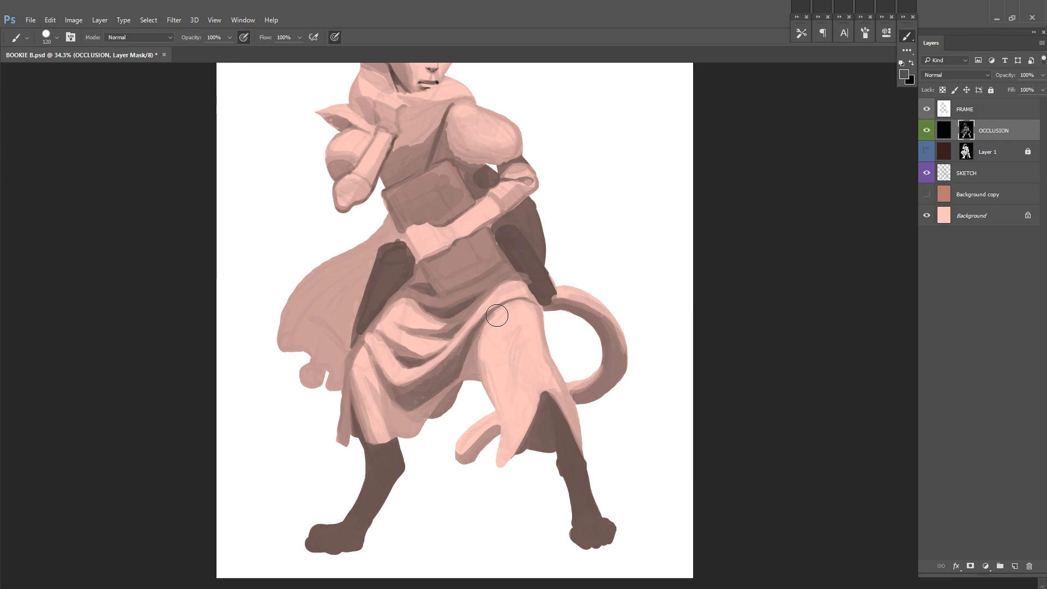
Step: Shade the plain front skirt panel over the near thigh with soft vertical fold tones
left_click_drag(499, 315, 504, 456)
left_click_drag(504, 456, 484, 373)
left_click_drag(533, 310, 548, 357)
left_click(544, 375, "alt")
left_click_drag(512, 327, 519, 368)
left_click_drag(516, 352, 513, 408)
scroll(511, 404, "down", 2)
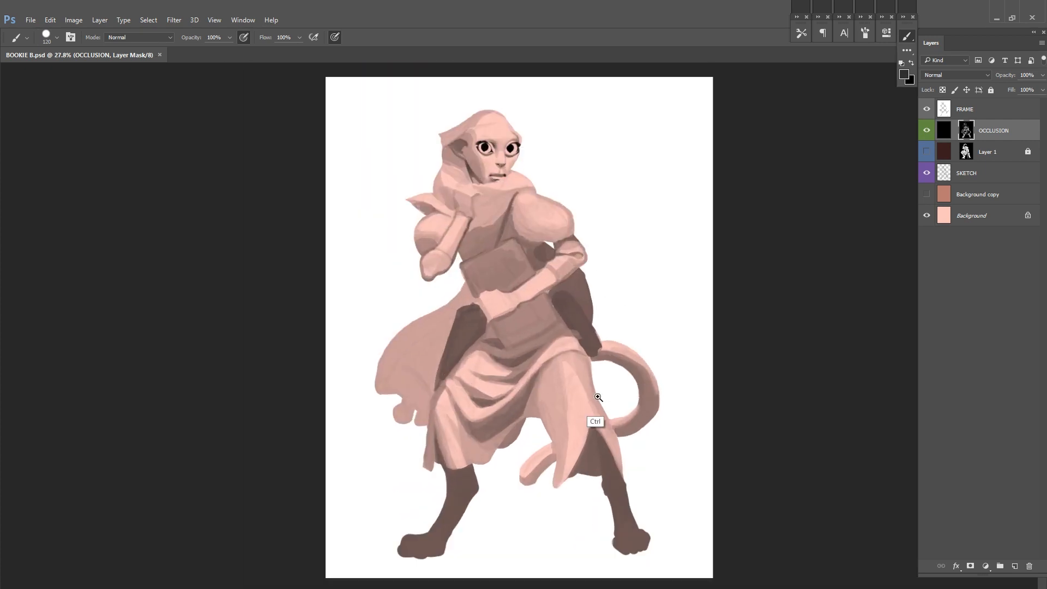
Step: Refine the light and shadow along the thigh panel and its outer edge, adjusting the brush for the larger planes
left_click(622, 393, "alt")
left_click(602, 427, "alt")
left_click(542, 393, "alt")
mouse_move(551, 370)
left_mouse_down()
mouse_move(556, 443)
mouse_move(537, 436)
mouse_move(532, 374)
left_mouse_up()
left_click(676, 337, "ctrl+alt")
scroll(562, 358, "up", 3)
left_click(525, 346, "alt")
mouse_move(591, 332)
left_mouse_down()
mouse_move(579, 409)
mouse_move(595, 453)
left_mouse_up()
right_click(579, 350)
left_click(650, 372)
Step: Shade the upper body and arms with an adjusted brush and save the document
key("ctrl+f")
right_click(490, 293)
left_click(544, 316)
left_click_drag(454, 317, 423, 309)
left_click(428, 329, "alt")
mouse_move(436, 326)
left_mouse_down()
mouse_move(420, 322)
mouse_move(484, 286)
mouse_move(436, 280)
left_mouse_up()
mouse_move(455, 314)
left_mouse_down()
mouse_move(472, 314)
mouse_move(491, 287)
left_mouse_up()
left_click_drag(586, 289, 610, 295)
mouse_move(569, 294)
left_mouse_down()
mouse_move(611, 325)
mouse_move(592, 331)
mouse_move(602, 306)
left_mouse_up()
left_click(594, 302, "alt")
key("ctrl+s")
Step: Deepen the shadows around the arms and torso with further strokes, then save the document
left_click(476, 313, "alt")
mouse_move(455, 317)
left_mouse_down()
mouse_move(481, 307)
mouse_move(491, 279)
left_mouse_up()
left_click(497, 289, "alt")
left_click_drag(495, 280, 503, 319)
mouse_move(508, 323)
left_mouse_down()
mouse_move(459, 330)
mouse_move(450, 347)
left_mouse_up()
key("ctrl+0")
key("ctrl+s")
Step: Touch up the shadow shapes around the book and waist with an adjusted brush and save the document
left_click_drag(572, 326, 591, 326)
right_click(589, 279)
left_click(670, 308)
mouse_move(548, 299)
left_mouse_down()
mouse_move(588, 346)
mouse_move(565, 368)
mouse_move(567, 346)
left_mouse_up()
key("ctrl+s")
left_click_drag(703, 250, 662, 251)
scroll(608, 304, "up", 2)
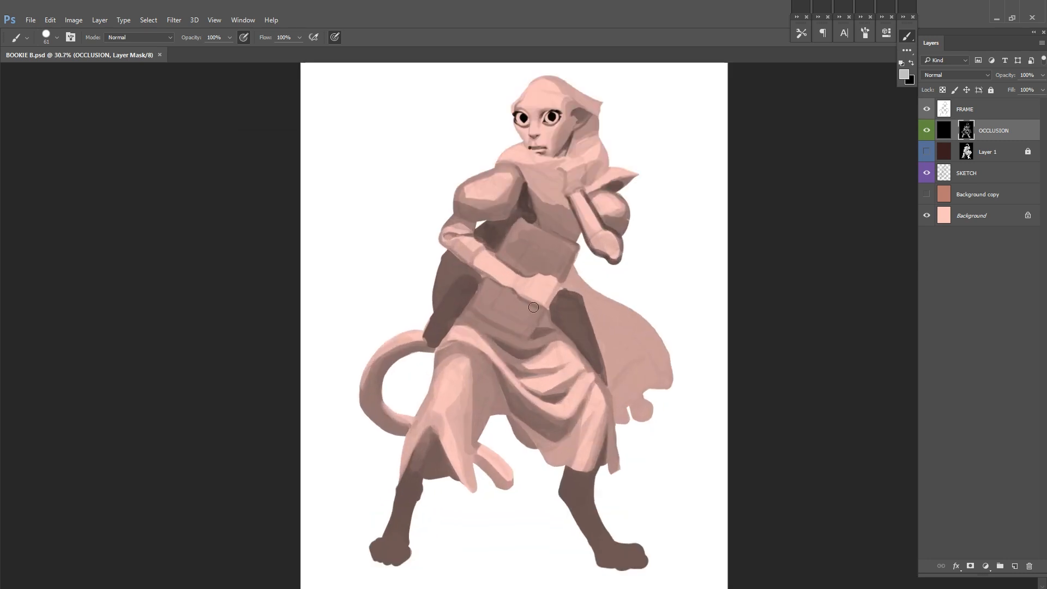
Step: Refine the skirt's thigh panel, mirror the view and switch to full-screen display to work on the head
left_click_drag(441, 350, 494, 415)
left_click_drag(688, 304, 630, 304)
key("ctrl+shift+h")
left_click_drag(523, 215, 614, 207)
key("f")
left_click(544, 326, "alt")
left_click_drag(545, 310, 559, 335)
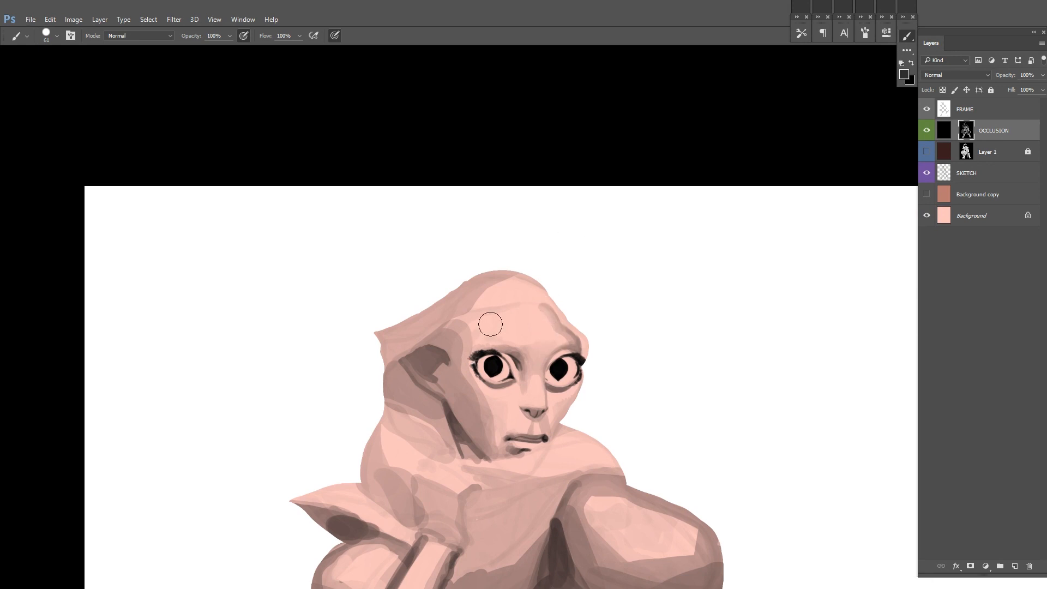
Step: Smooth the shading on the forehead, temple and cheek beside the ear
left_click(458, 340, "alt")
mouse_move(475, 331)
left_mouse_down()
mouse_move(462, 282)
mouse_move(474, 277)
left_mouse_up()
left_click(542, 367, "alt")
mouse_move(471, 372)
left_mouse_down()
mouse_move(455, 393)
mouse_move(449, 383)
left_mouse_up()
left_click(445, 388, "alt")
left_click(463, 378, "alt")
left_click(455, 391, "alt")
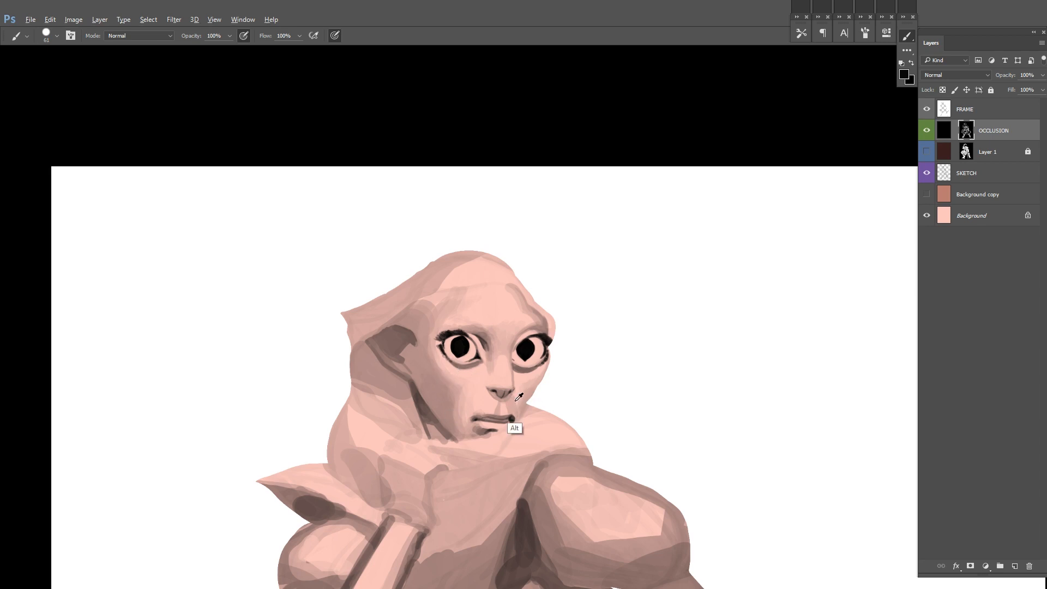
Step: Mirror the view and darken the gap between the jaw and the hood with a size 15 brush
key("ctrl+h")
mouse_move(686, 311)
left_mouse_down()
mouse_move(533, 299)
mouse_move(567, 271)
left_mouse_up()
key("d")
left_click_drag(510, 345, 522, 325)
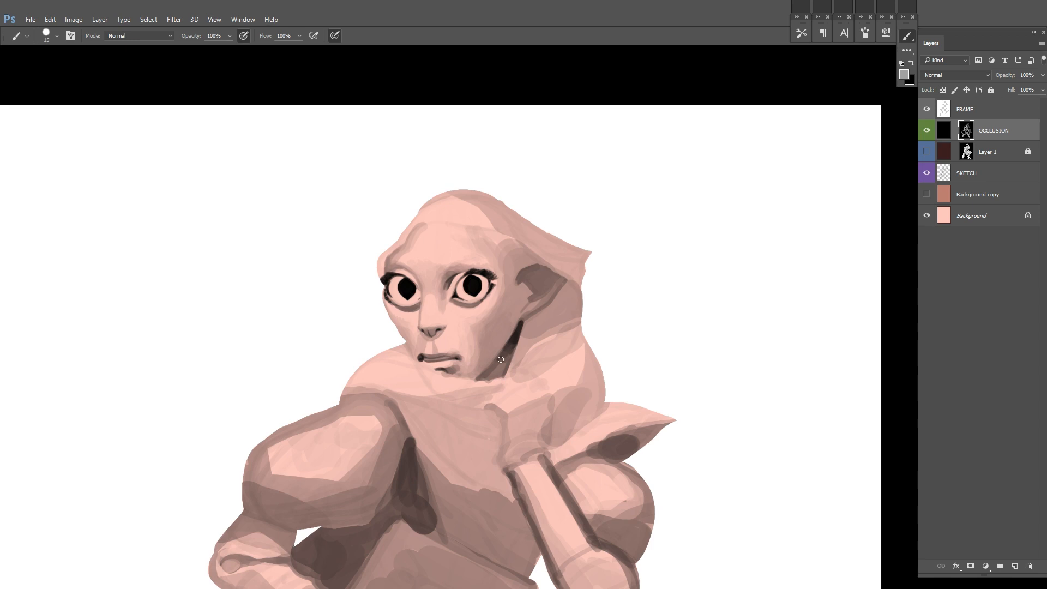
left_click(512, 351, "alt")
Step: Paint the dark hollow and inner folds of the ear
left_click_drag(541, 259, 536, 285)
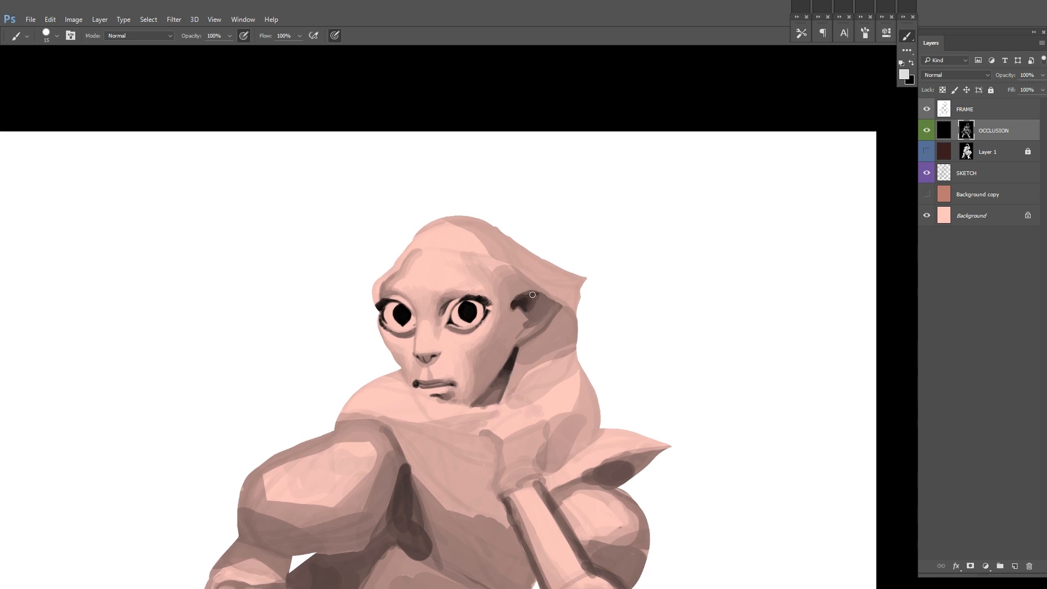
left_click(540, 317, "alt")
left_click_drag(540, 259, 532, 323)
left_click_drag(521, 344, 508, 343)
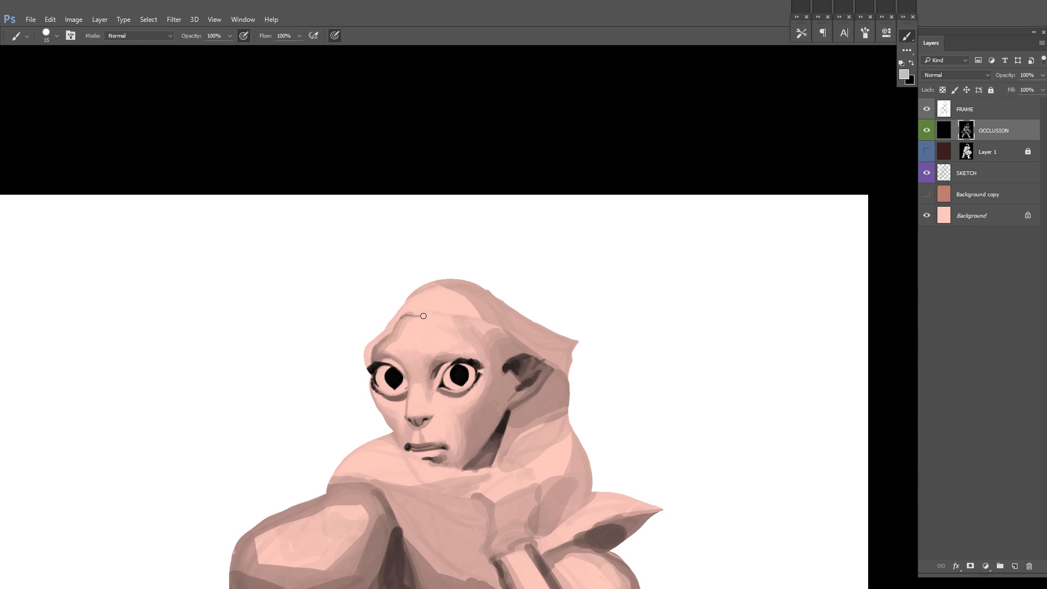
left_click_drag(423, 316, 534, 263)
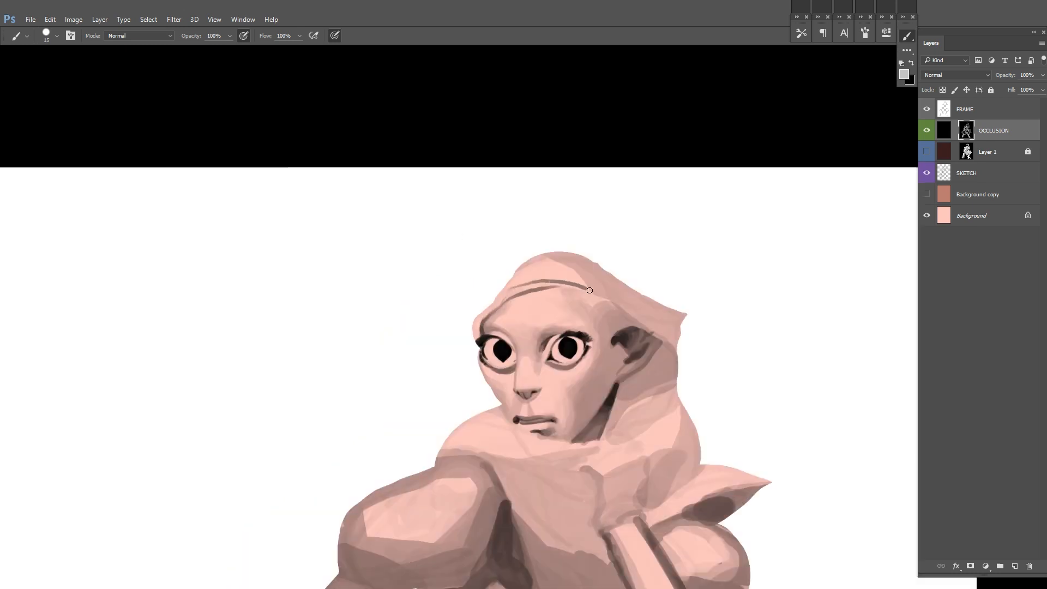
left_click_drag(619, 250, 572, 257)
left_click(927, 131)
left_click(930, 132)
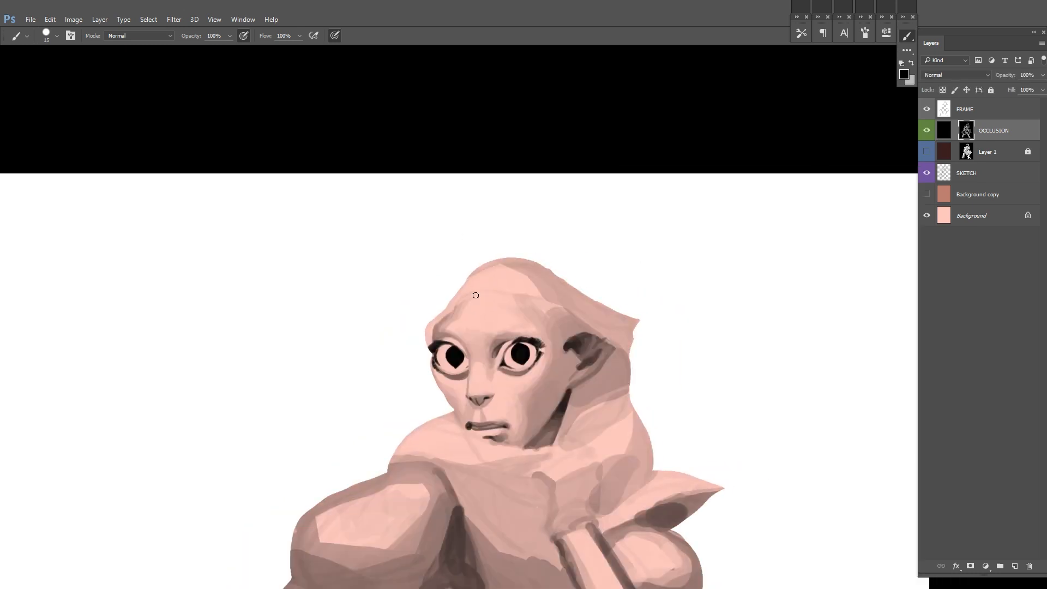
key("ctrl+z")
Step: Paint a thin dark hood rim across the forehead to the ear and tone the hood's surface above it
mouse_move(464, 301)
left_mouse_down()
mouse_move(601, 336)
mouse_move(626, 353)
left_mouse_up()
left_click(613, 344, "alt")
left_click_drag(613, 342, 639, 323)
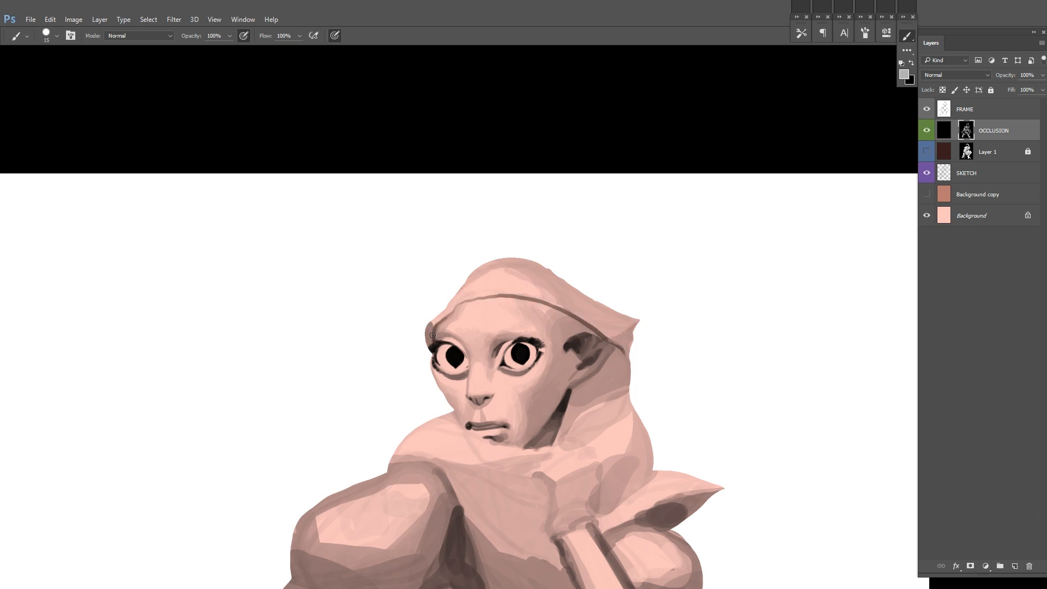
left_click_drag(480, 272, 464, 296)
left_click(629, 258, "ctrl+alt")
left_click(624, 273, "ctrl")
left_click(582, 325, "alt")
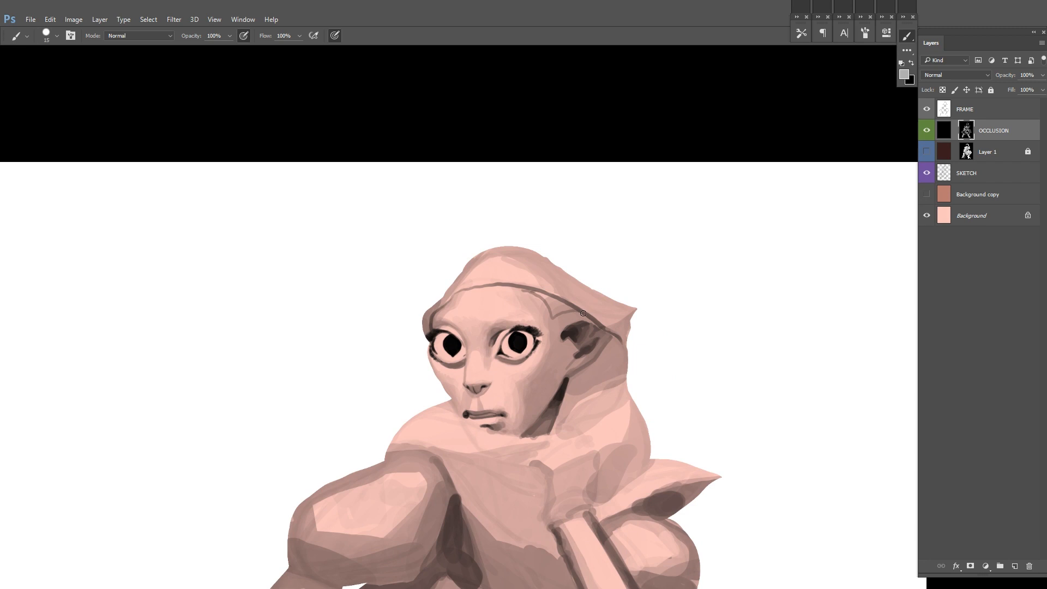
Step: Shade the temple beneath the hood rim and the side of the face in front of the ear
left_click(646, 289, "ctrl+alt")
left_click(661, 316, "ctrl")
left_click(520, 292, "alt")
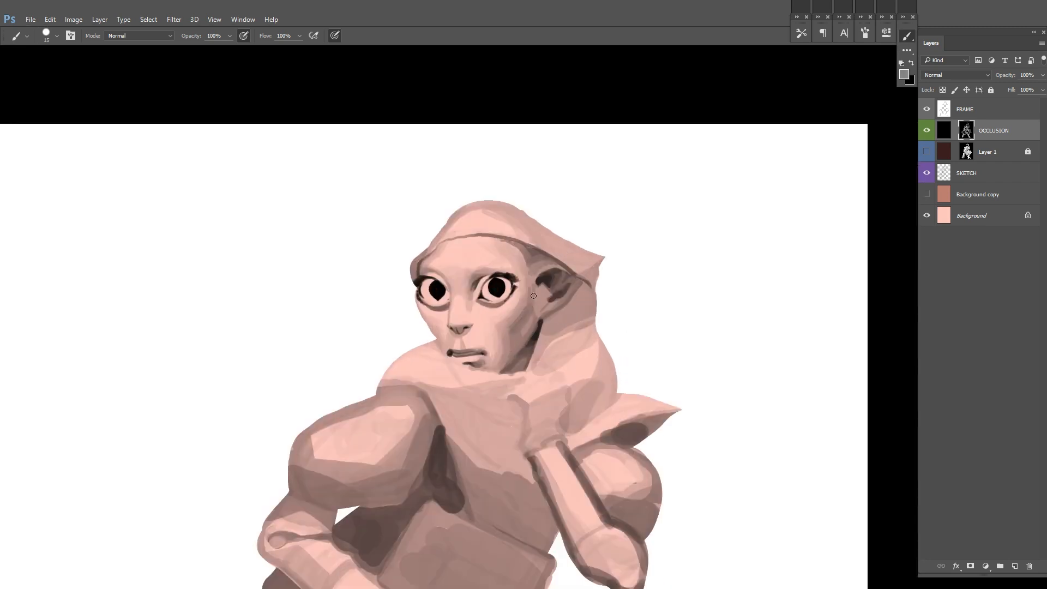
left_click_drag(627, 284, 562, 327)
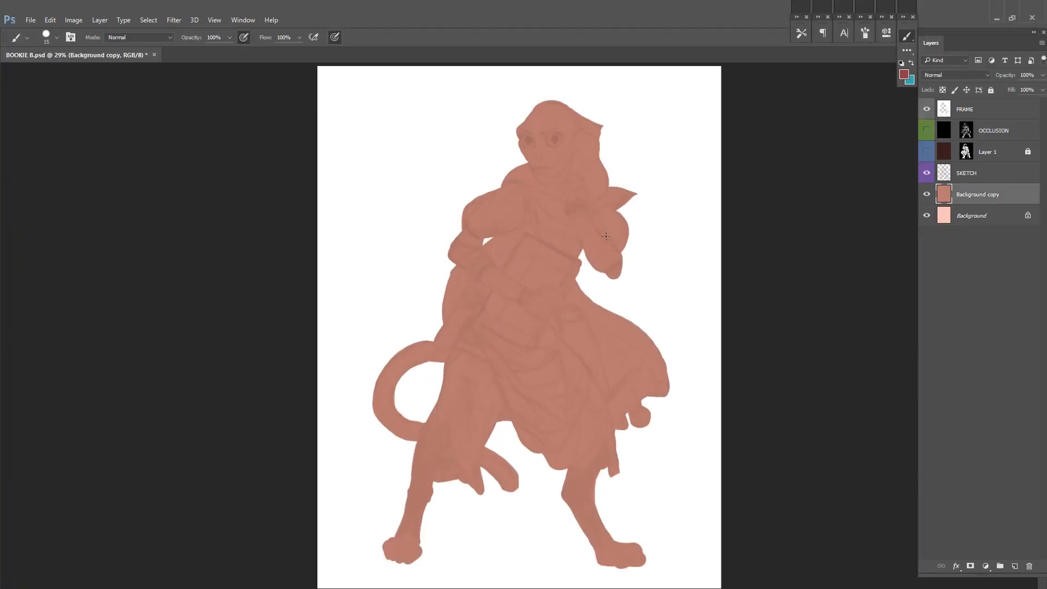
Step: Mirror the view, hide the OCCLUSION layer and show Background copy, toggling the shadow layers to compare
key("ctrl+shift+h")
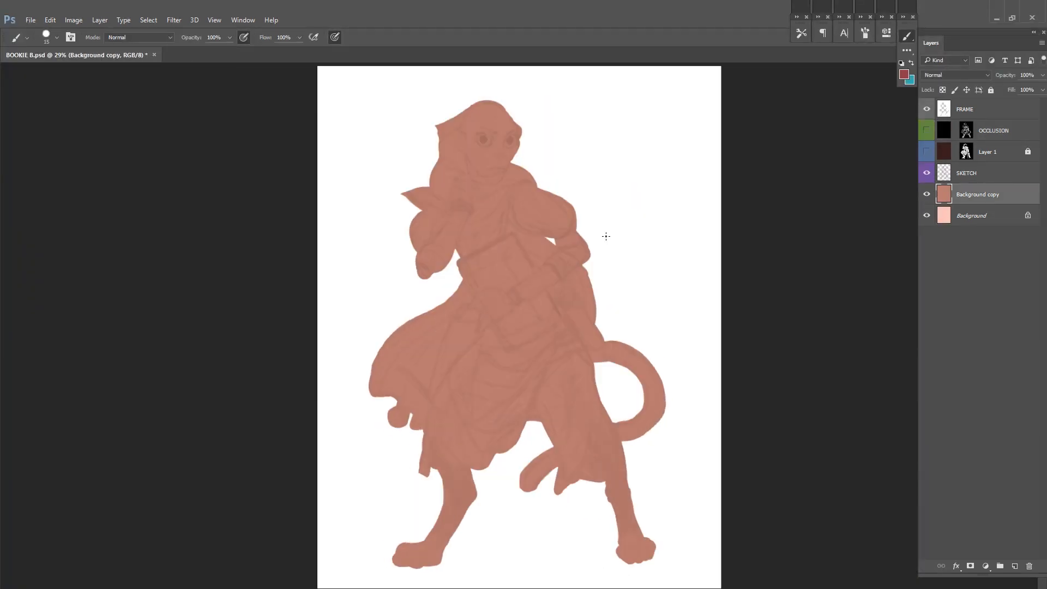
left_click_drag(602, 232, 645, 238)
left_click(927, 153)
left_click(927, 152)
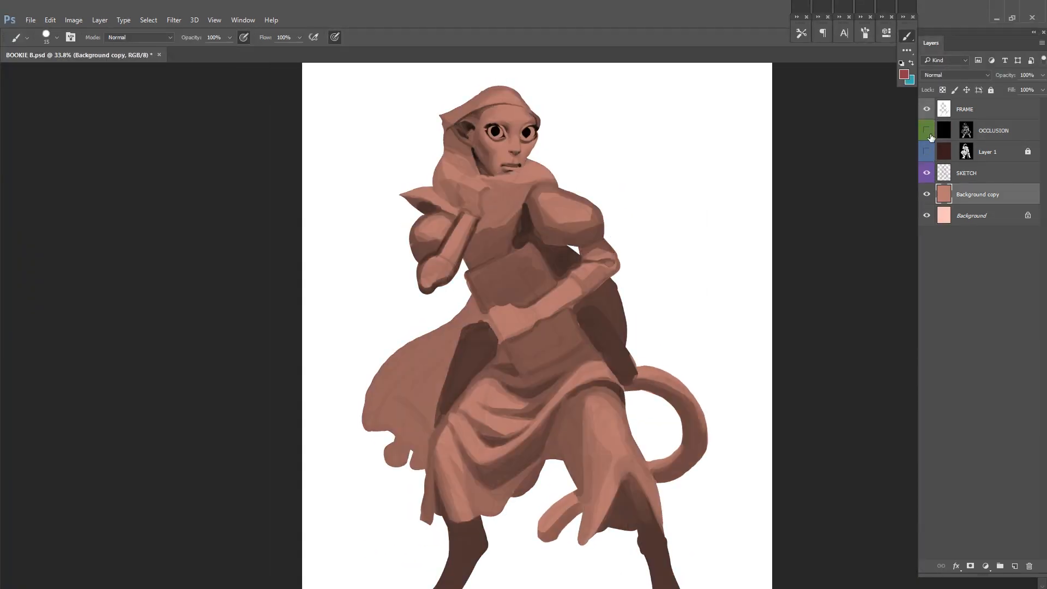
Step: Create a new layer named PAINTOVER above the OCCLUSION layer
left_click(992, 130)
key("ctrl+shift+n")
type("PAINTOVER")
key("Return")
right_click(587, 226)
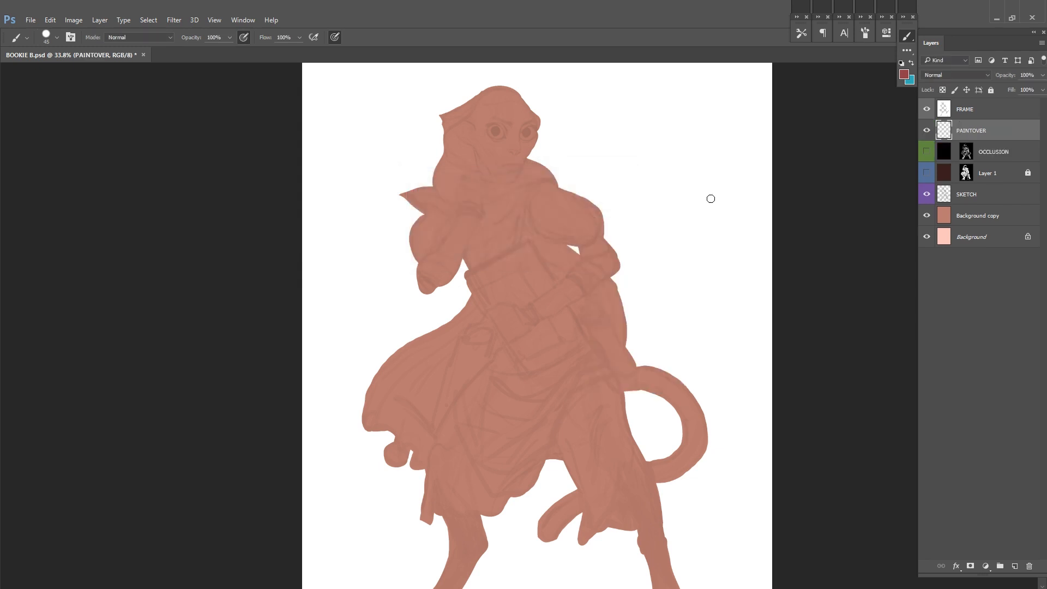
Step: Lighten the Background copy layer to a pale peach skin tone with Hue/Saturation
left_click(981, 215)
key("ctrl+u")
left_click_drag(837, 213, 859, 213)
left_click_drag(837, 189, 848, 189)
left_click(957, 112)
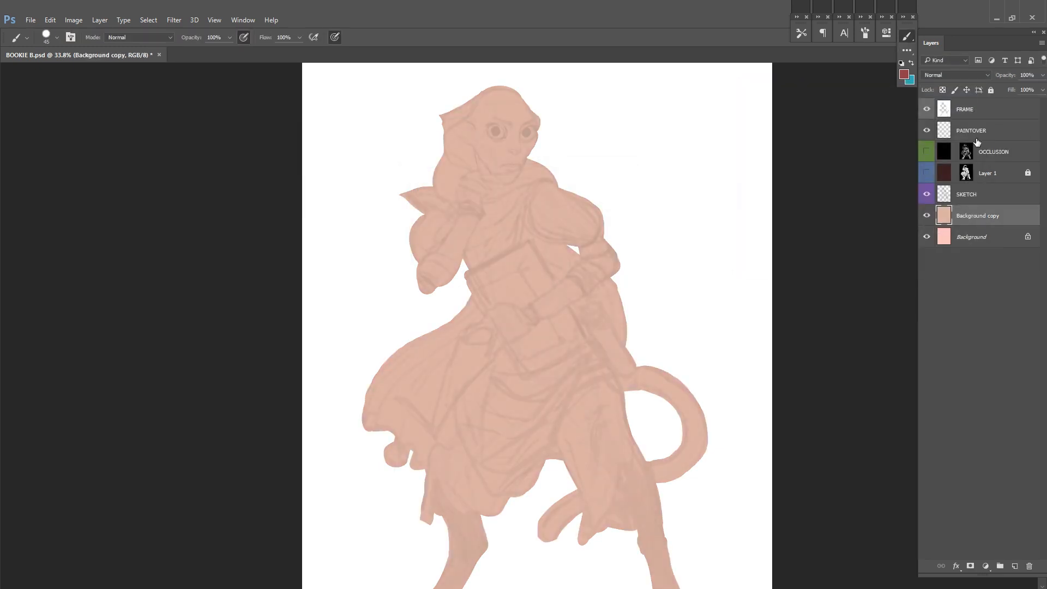
Step: Pick a dark reddish brown and fill the PAINTOVER layer with it
left_click(979, 127)
left_click(904, 75)
mouse_move(694, 349)
left_mouse_down()
mouse_move(718, 355)
mouse_move(710, 367)
left_mouse_up()
left_click_drag(768, 394, 769, 401)
key("Return")
key("alt+BackSpace")
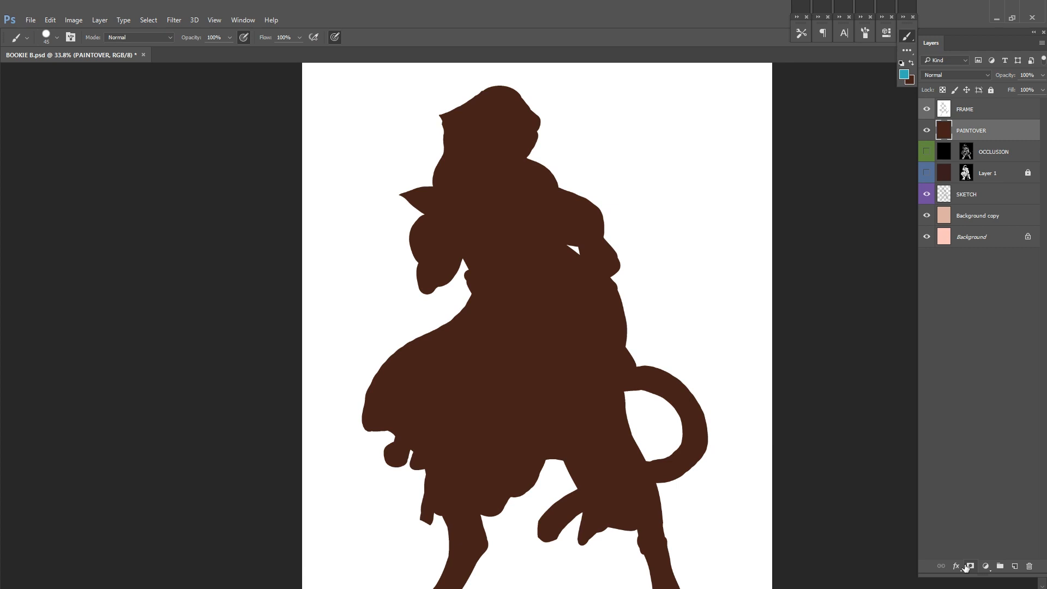
Step: Add a layer mask to PAINTOVER, invert it to black, set up a size 25 brush and save the document
left_click(970, 565)
key("ctrl+i")
scroll(596, 264, "up", 3)
right_click(602, 257)
key("ctrl+s")
left_click_drag(541, 253, 559, 350)
scroll(447, 307, "up", 2)
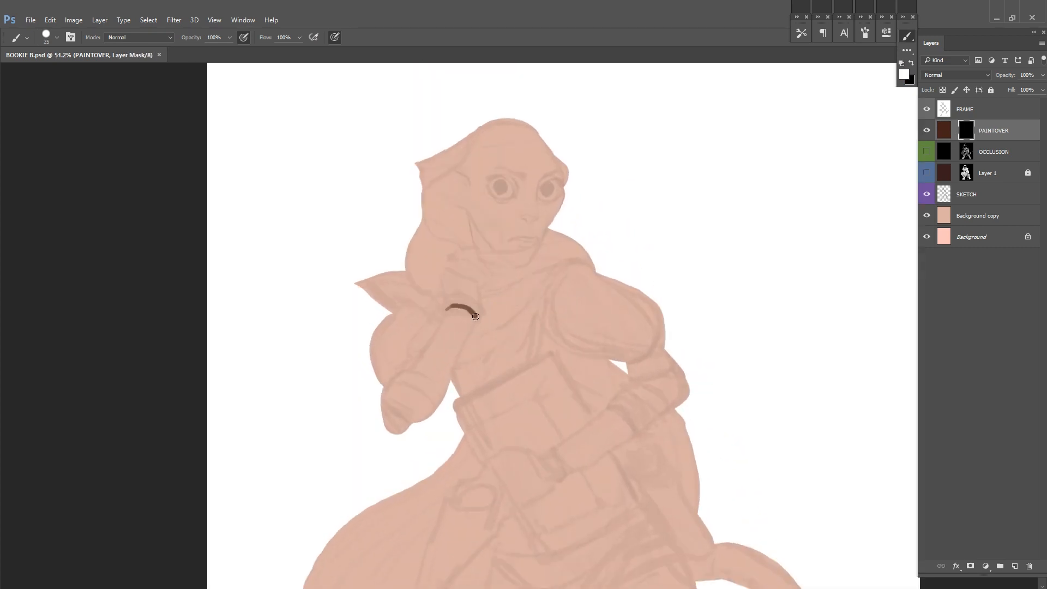
Step: Outline the raised forearm's wrist cuff, sides and elbow end on the PAINTOVER mask, enlarging the brush to 40
left_click_drag(447, 311, 423, 349)
mouse_move(423, 348)
left_mouse_down()
mouse_move(405, 371)
mouse_move(437, 408)
left_mouse_up()
key("bracketright")
key("bracketright")
key("bracketright")
left_click_drag(447, 308, 424, 332)
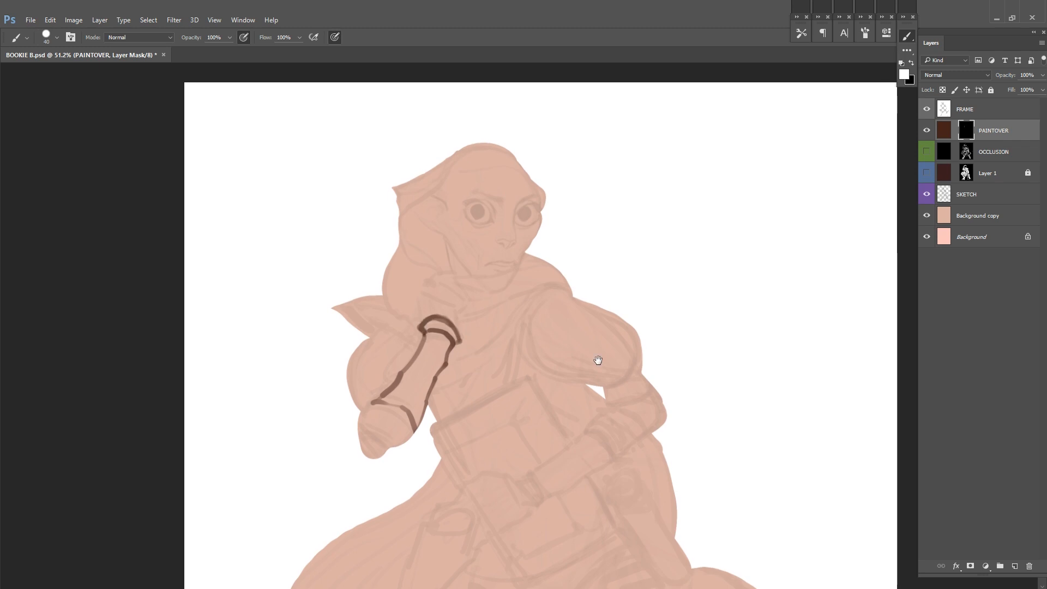
Step: Draw the sleeve band at the raised arm's elbow, undo the stray stroke and save the document
left_click_drag(495, 316, 477, 274)
left_click_drag(344, 368, 370, 347)
left_click_drag(343, 377, 397, 390)
key("ctrl+z")
key("ctrl+s")
Step: Outline the forearm crossing the book and paint its dark wrist cuff
mouse_move(515, 263)
left_mouse_down()
mouse_move(525, 294)
mouse_move(545, 224)
left_mouse_up()
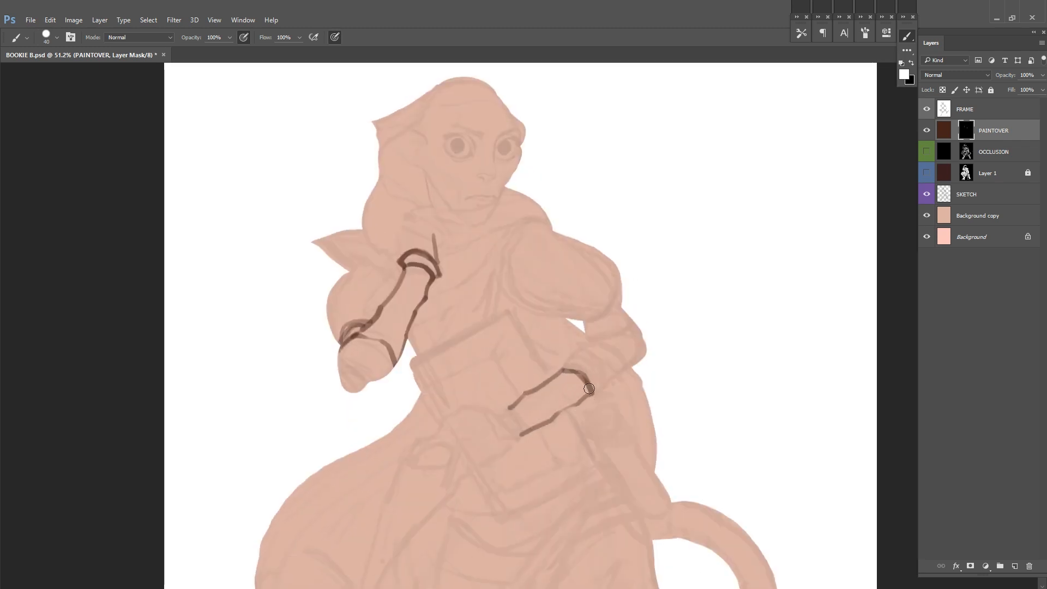
left_click_drag(509, 410, 520, 435)
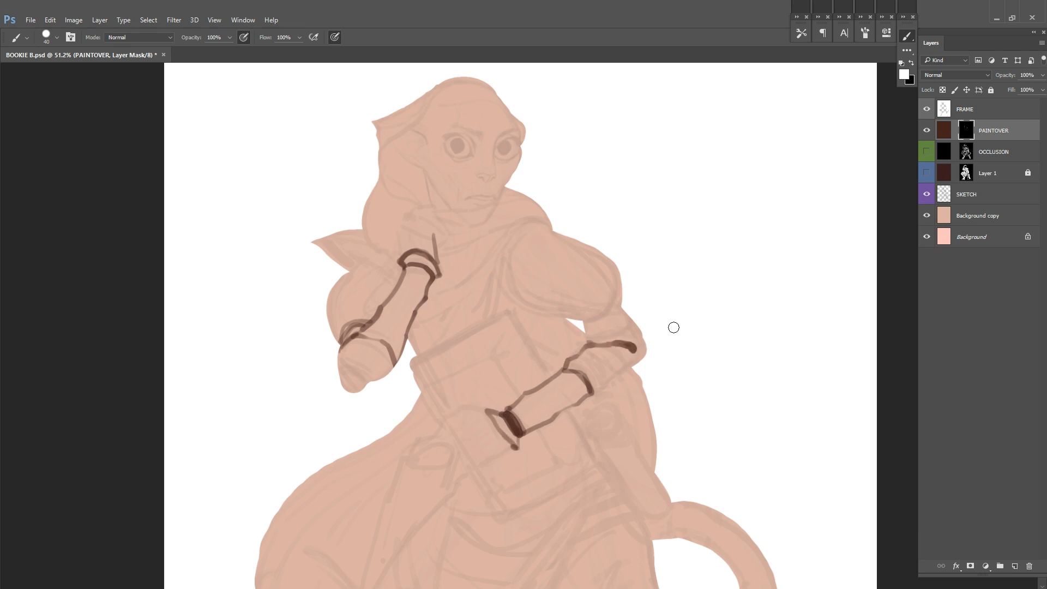
Step: Draw the shawl's lower edge from the near shoulder across the chest to the raised arm's wrist
left_click_drag(550, 225, 431, 299)
left_click_drag(425, 230, 429, 223)
scroll(431, 233, "up", 3)
key("x")
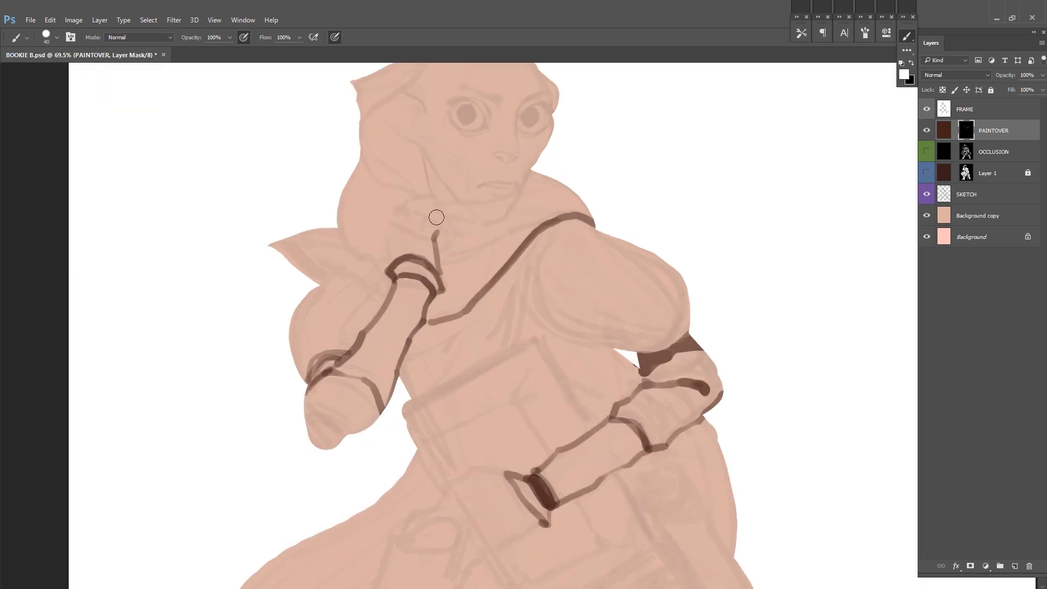
Step: Draw the curled fingers and knuckles of the raised hand beneath the chin
scroll(456, 223, "up", 2)
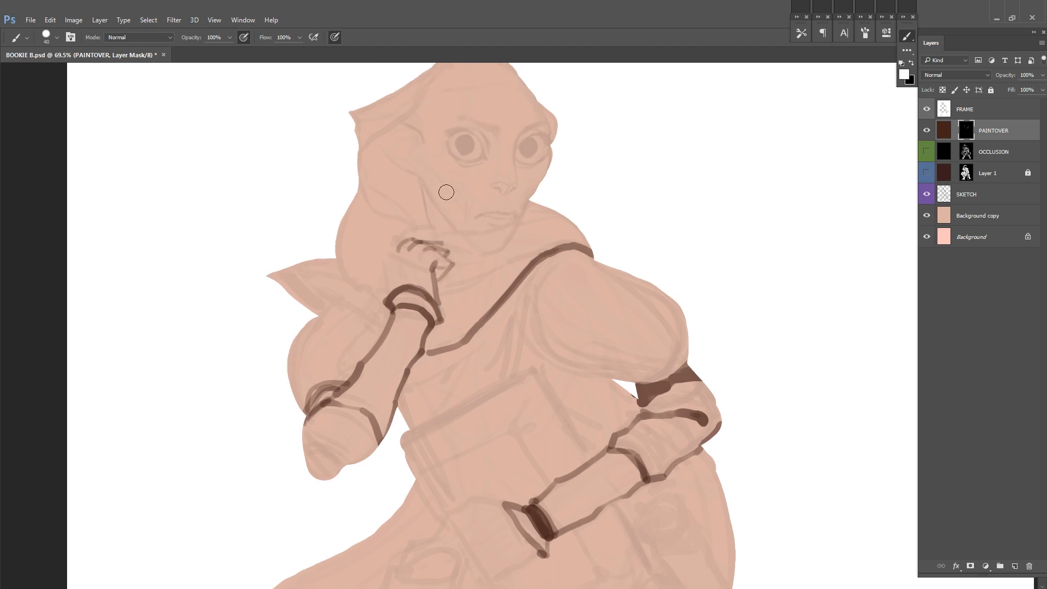
left_click_drag(435, 234, 440, 240)
left_click_drag(553, 221, 535, 256)
Step: Draw the scarf's folds below the chin between the near shoulder and the raised hand, redoing the first stroke
mouse_move(424, 269)
left_mouse_down()
mouse_move(556, 254)
mouse_move(507, 299)
left_mouse_up()
key("ctrl+z")
left_click_drag(423, 274, 551, 280)
left_click_drag(472, 287, 549, 285)
left_click_drag(514, 238, 541, 251)
Step: Mirror the view, add contour strokes around the scarf and the hood beside the raised hand, and save the document
key("ctrl+shift+h")
mouse_move(713, 201)
left_mouse_down()
mouse_move(575, 247)
mouse_move(574, 226)
mouse_move(521, 308)
left_mouse_up()
left_click_drag(527, 262, 520, 309)
mouse_move(571, 241)
left_mouse_down()
mouse_move(531, 270)
mouse_move(522, 306)
left_mouse_up()
left_click_drag(572, 232, 579, 249)
key("ctrl+s")
mouse_move(487, 314)
left_mouse_down()
mouse_move(524, 266)
mouse_move(490, 313)
left_mouse_up()
left_click_drag(654, 258, 613, 255)
key("ctrl+alt+z")
key("ctrl+alt+z")
key("ctrl+alt+z")
key("ctrl+alt+z")
key("ctrl+alt+z")
Step: Draw the hood's edge sweeping from the crown around the back of the head down to the raised hand
left_click_drag(602, 194, 629, 221)
left_click_drag(524, 271, 574, 231)
left_click_drag(483, 130, 574, 224)
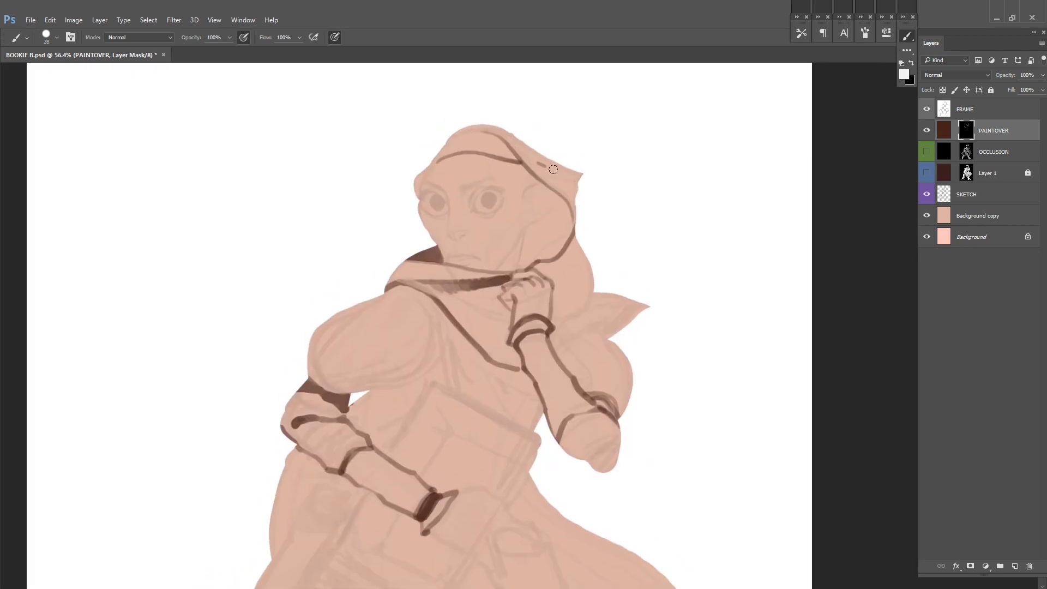
Step: Draw the fold lines at the hood's pointed tip and save the document
key("x")
left_click_drag(558, 175, 574, 176)
key("ctrl+s")
left_click_drag(576, 175, 563, 146)
left_click_drag(563, 186, 564, 155)
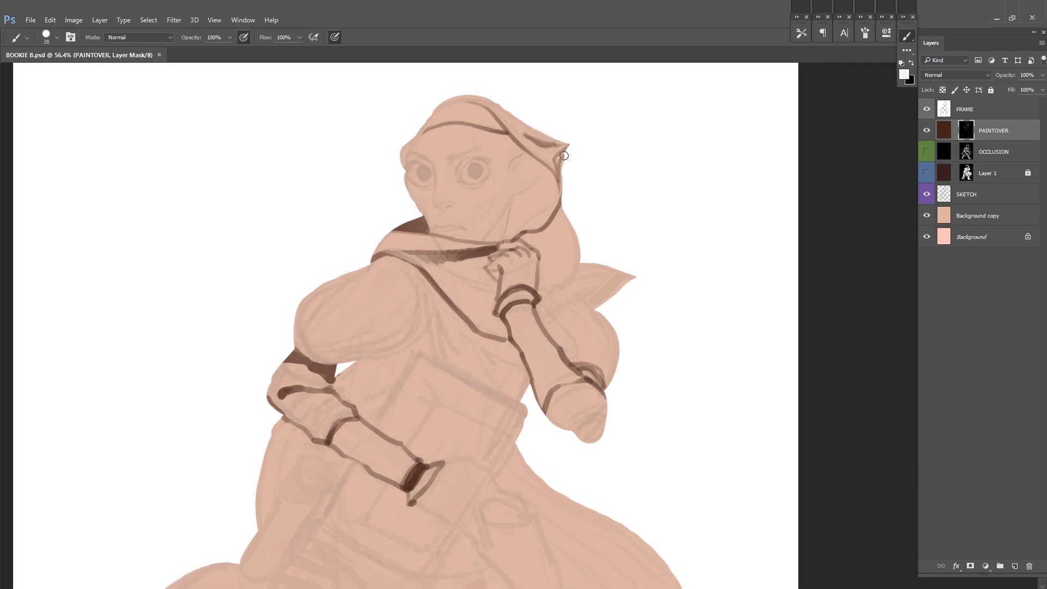
Step: Draw the scarf's fold lines below the raised hand, try a stroke along the scarf's pointed end, undo it and save the document
left_click_drag(452, 272, 500, 291)
left_click_drag(473, 293, 500, 297)
mouse_move(540, 295)
left_mouse_down()
mouse_move(580, 264)
mouse_move(636, 278)
left_mouse_up()
key("ctrl+z")
key("ctrl+s")
Step: Outline the scarf's pointed end behind the far shoulder, darken its underside and save the document
left_click_drag(575, 298, 624, 283)
left_click_drag(573, 299, 548, 310)
left_click_drag(562, 287, 534, 318)
left_click_drag(643, 321, 633, 263)
key("ctrl+s")
Step: Draw the near shoulder's contour and fill the dark wedge between the shoulder and the scarf's lower edge
left_click_drag(403, 204, 403, 289)
left_click_drag(403, 281, 447, 295)
left_click_drag(435, 293, 403, 298)
mouse_move(338, 334)
left_mouse_down()
mouse_move(402, 292)
mouse_move(315, 340)
left_mouse_up()
left_click_drag(607, 279, 560, 284)
Step: Refine the strokes at the near shoulder and the dark hatching inside the scarf's pointed end, swapping mask colors as needed
key("x")
left_click_drag(357, 289, 395, 296)
key("x")
key("x")
key("x")
left_click_drag(597, 280, 556, 278)
left_click_drag(453, 331, 420, 406)
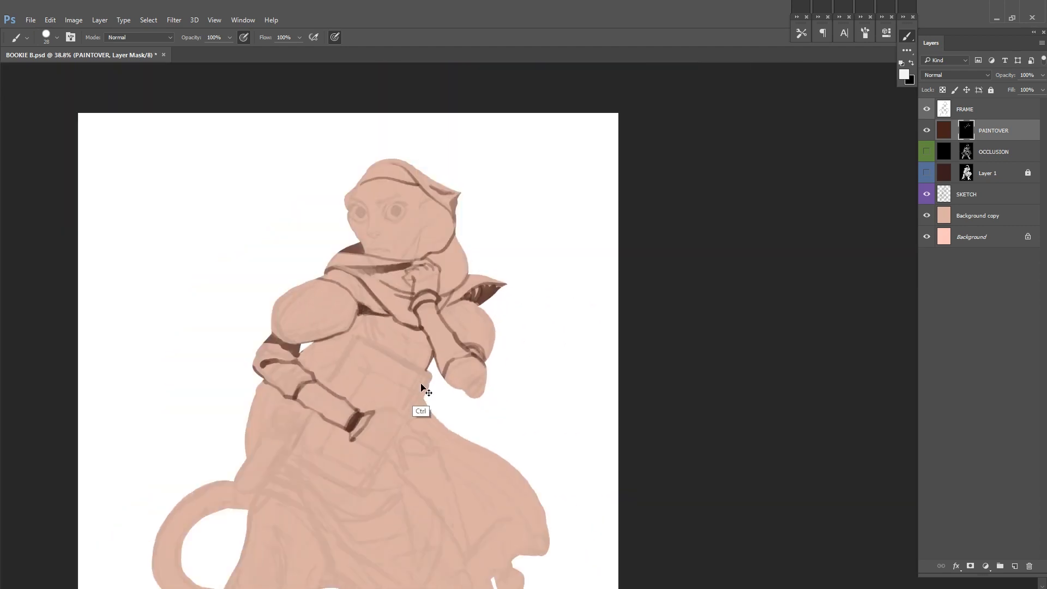
Step: Mirror the view and save the document
key("ctrl+shift+h")
left_click_drag(498, 304, 571, 251)
key("ctrl+s")
Step: Reduce the brush size and start outlining the far eye next to the bridge of the nose
left_click_drag(352, 299, 420, 347)
mouse_move(421, 347)
left_mouse_down()
mouse_move(542, 278)
mouse_move(545, 234)
left_mouse_up()
key("bracketleft")
key("bracketleft")
key("bracketleft")
key("bracketleft")
left_click_drag(509, 257, 533, 235)
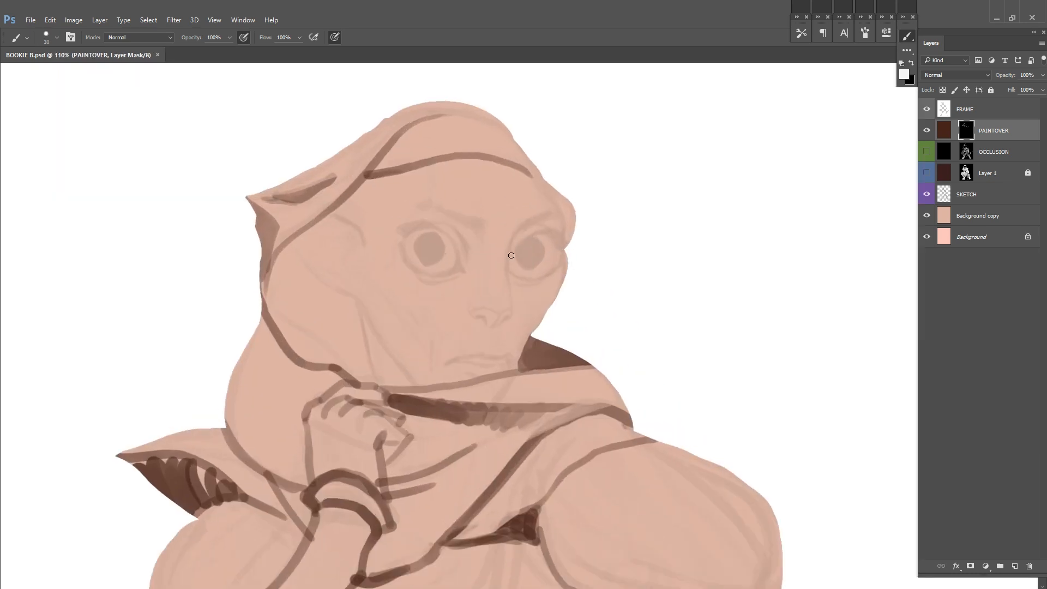
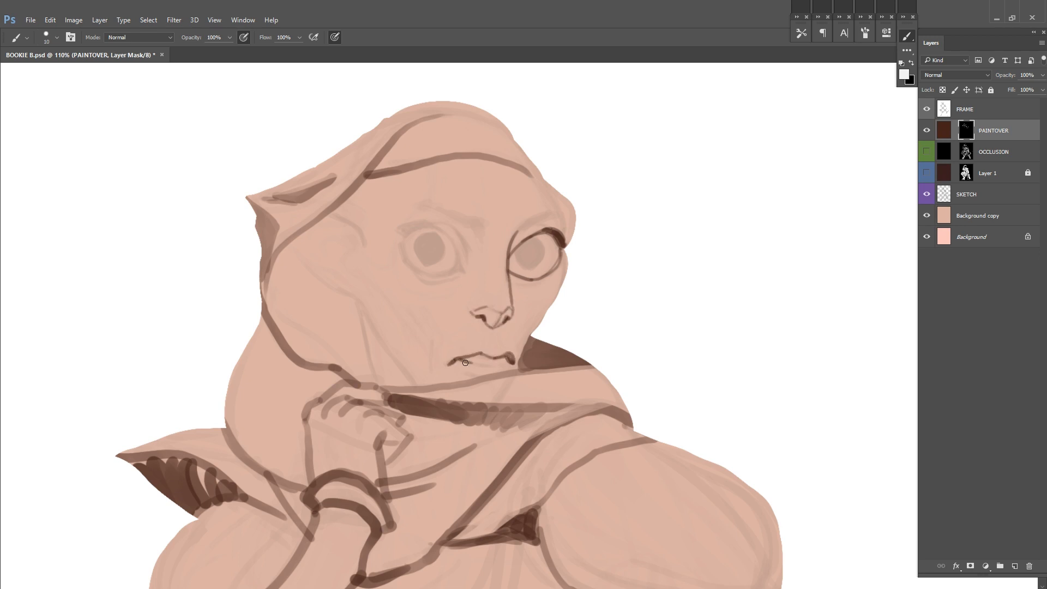
Step: Finish the lower-lip line of the mouth, mirror the view and save the document
left_click_drag(514, 365, 501, 393)
key("F2")
key("ctrl+s")
left_click_drag(548, 273, 317, 258)
Step: Enlarge the brush and draw the fold lines inside the hood, running past the jaw down to the raised hand
key("bracketright")
key("bracketright")
left_click_drag(462, 404, 522, 314)
mouse_move(506, 399)
left_mouse_down()
mouse_move(524, 313)
mouse_move(593, 255)
left_mouse_up()
left_click_drag(523, 315, 510, 375)
left_click_drag(600, 352, 571, 382)
Step: Draw the near eye's thick upper lid and the lines at its inner and outer corners, swapping mask colors as needed
left_click_drag(383, 303, 419, 266)
mouse_move(390, 314)
left_mouse_down()
mouse_move(402, 283)
mouse_move(447, 273)
left_mouse_up()
mouse_move(447, 272)
left_mouse_down()
mouse_move(423, 266)
mouse_move(454, 273)
left_mouse_up()
mouse_move(403, 282)
left_mouse_down()
mouse_move(423, 266)
mouse_move(457, 273)
left_mouse_up()
left_click_drag(453, 275, 448, 296)
key("x")
left_click_drag(458, 274, 454, 285)
key("x")
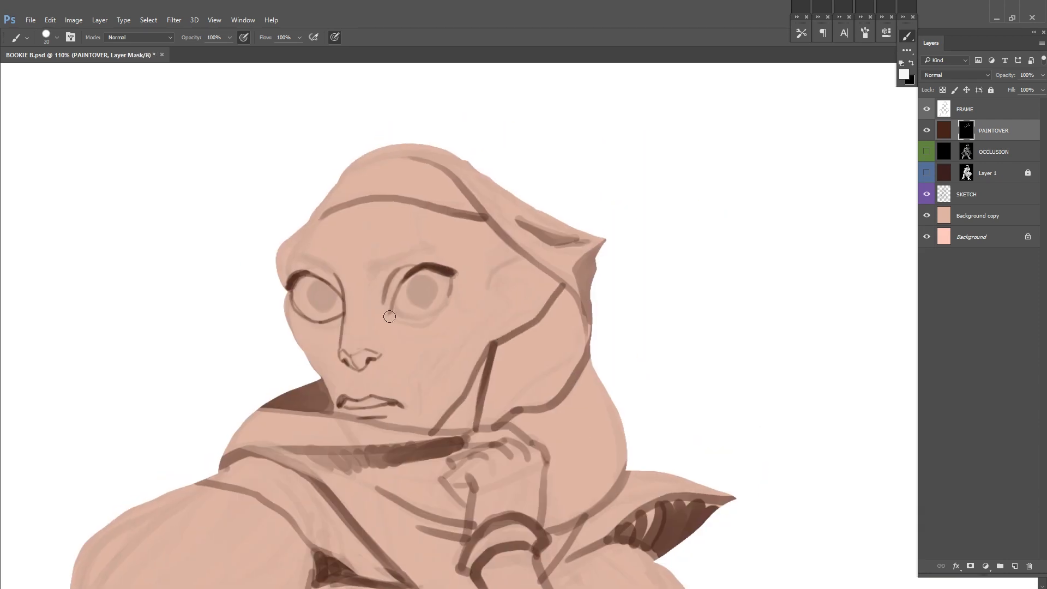
key("ctrl+0")
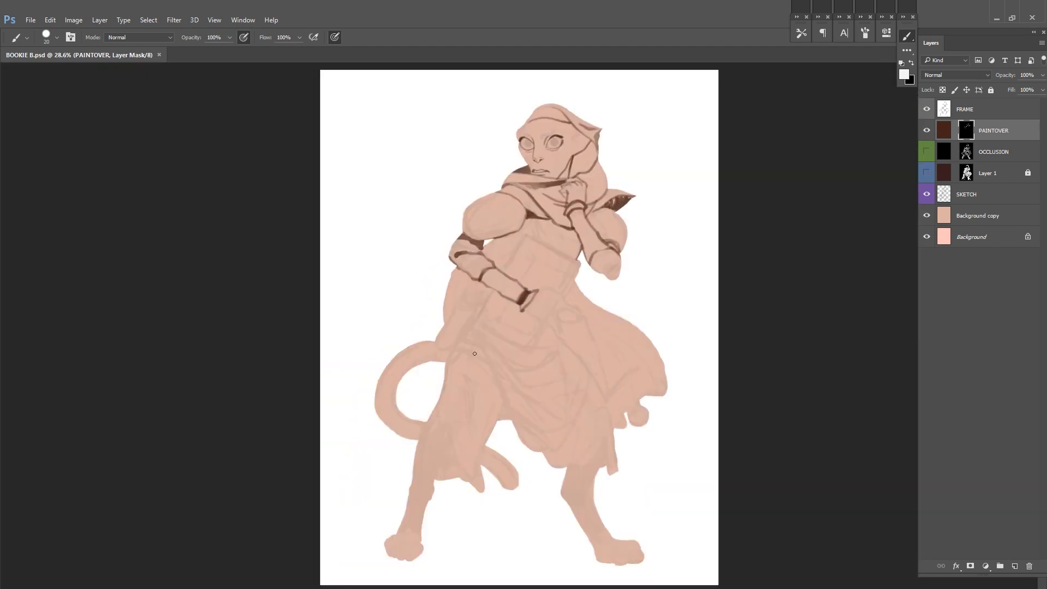
Step: Add a new empty layer above PAINTOVER and make the PAINTOVER mask active again
left_click_drag(591, 109, 715, 187)
left_click(715, 187, "alt")
key("ctrl+shift+n")
key("Return")
left_click(904, 74)
key("Escape")
left_click(966, 152)
Step: Paint dark pupils in both eyes and strengthen the lines around the eyelids
left_click_drag(524, 289, 556, 289)
key("x")
left_click_drag(483, 260, 499, 272)
left_click_drag(398, 261, 404, 267)
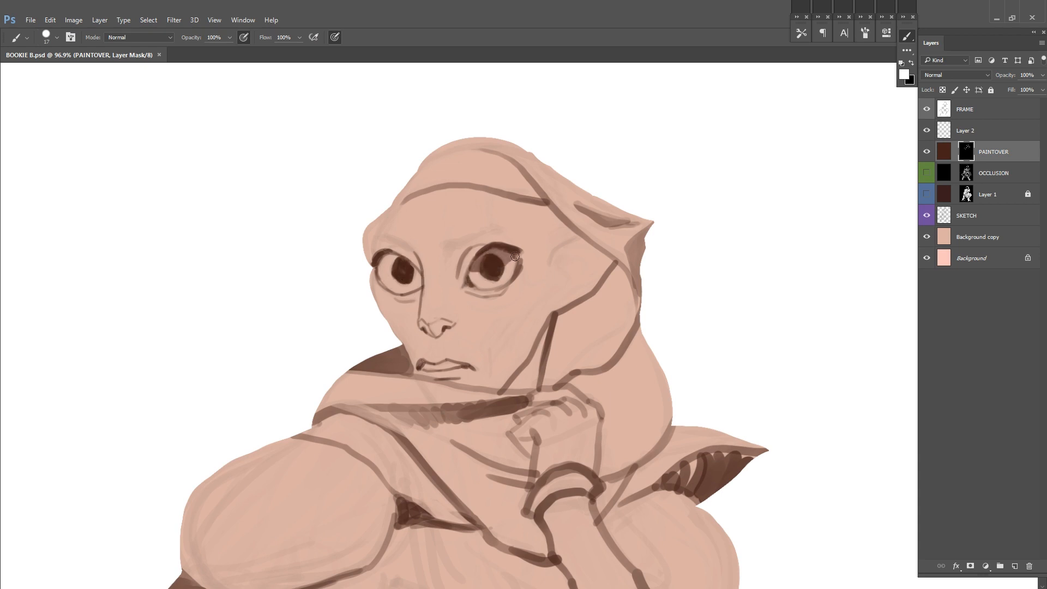
Step: Set the brush opacity to 30% and shade the side of the face between the jaw and the hood
right_click(646, 273)
key("3")
left_click_drag(542, 385, 614, 297)
right_click(641, 261)
mouse_move(554, 354)
left_mouse_down()
mouse_move(617, 293)
mouse_move(505, 334)
left_mouse_up()
key("ctrl+s")
key("ctrl+z")
Step: Build up the shading from the temple down the cheek to the hood's inner edge
mouse_move(537, 298)
left_mouse_down()
mouse_move(504, 335)
mouse_move(550, 215)
mouse_move(578, 273)
mouse_move(497, 381)
mouse_move(563, 257)
left_mouse_up()
left_click_drag(513, 326, 581, 274)
left_click(561, 294, "alt")
left_click(560, 290, "alt")
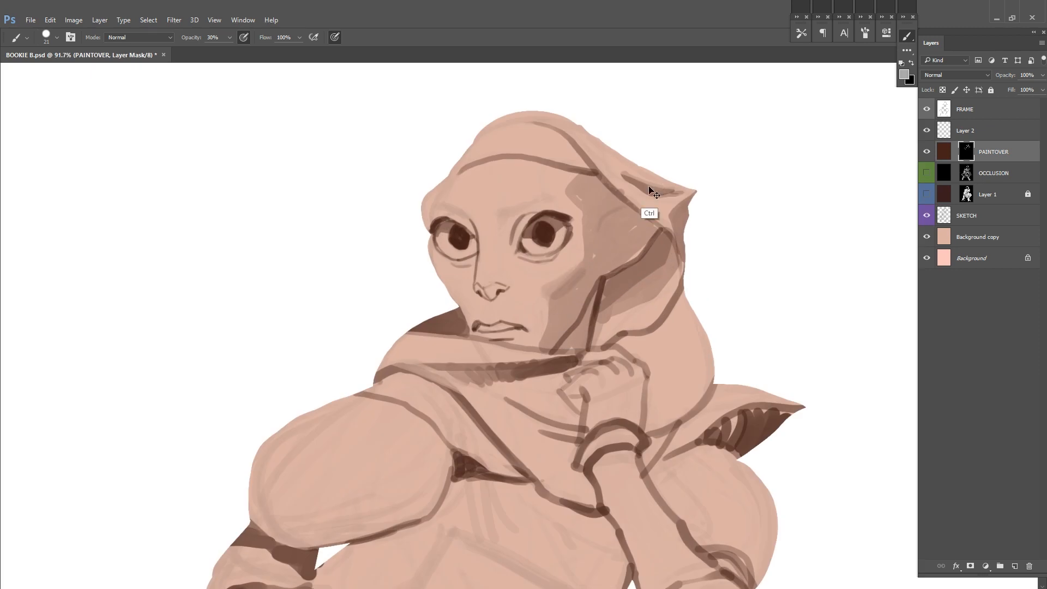
mouse_move(533, 205)
left_mouse_down()
mouse_move(478, 277)
mouse_move(530, 242)
left_mouse_up()
Step: Mirror the view, continue working on the shading of the face, and save the document
key("ctrl+shift+h")
left_click_drag(536, 190, 598, 191)
mouse_move(472, 203)
left_mouse_down()
mouse_move(425, 246)
mouse_move(422, 292)
left_mouse_up()
left_click_drag(583, 291, 555, 348)
left_click(475, 322, "alt")
mouse_move(476, 322)
left_mouse_down()
mouse_move(476, 364)
mouse_move(456, 377)
left_mouse_up()
left_click(457, 346, "alt")
left_click_drag(431, 318, 454, 377)
left_click_drag(694, 254, 633, 376)
key("ctrl+s")
Step: Toggle the visibility of the PAINTOVER and OCCLUSION layers to compare the painting with the sketch
mouse_move(796, 198)
left_mouse_down()
mouse_move(587, 387)
mouse_move(643, 109)
left_mouse_up()
left_click_drag(681, 273, 654, 300)
left_click(925, 147)
left_click(925, 153)
left_click(926, 168)
left_click(926, 168)
Step: Swap the mask color, adjust the brush and erase the painted eyes, nose, mouth and face shading
left_click_drag(582, 370, 605, 370)
key("x")
right_click(634, 271)
key("ctrl+s")
right_click(639, 251)
left_click_drag(703, 279, 734, 279)
mouse_move(534, 136)
left_mouse_down()
mouse_move(482, 189)
mouse_move(561, 202)
left_mouse_up()
key("x")
Step: Adjust the brush and redraw the ear and the hood's folds behind the cheek
right_click(662, 200)
key("Return")
mouse_move(757, 228)
left_mouse_down()
mouse_move(724, 229)
mouse_move(707, 205)
left_mouse_up()
scroll(680, 206, "down", 2)
mouse_move(532, 198)
left_mouse_down()
mouse_move(432, 336)
mouse_move(479, 358)
left_mouse_up()
left_click_drag(473, 300, 497, 359)
left_click_drag(436, 321, 480, 354)
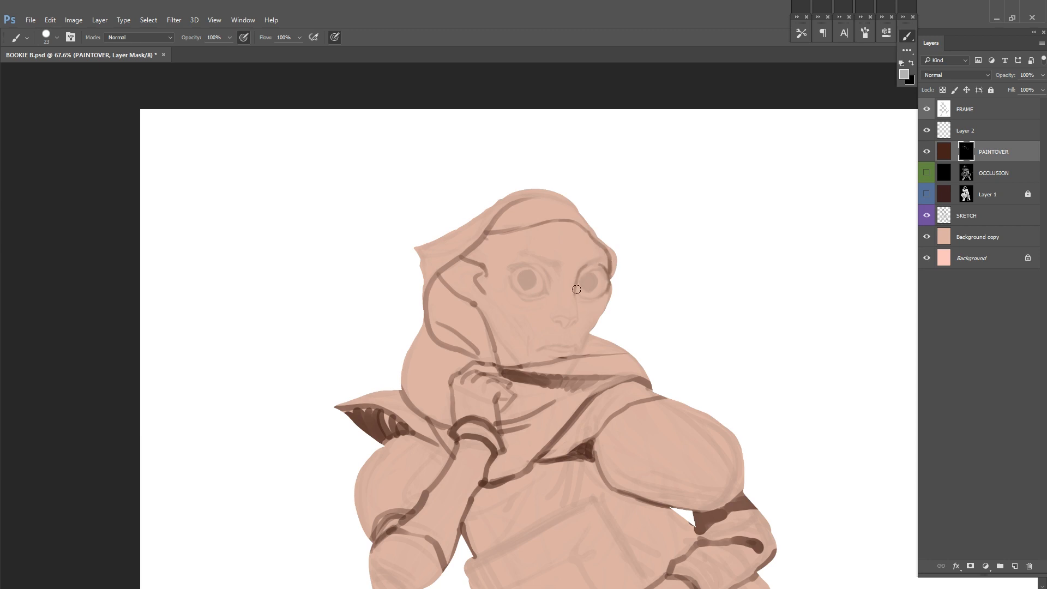
Step: Outline the far cheek and the jaw, mirror the view and draw the nose with thinner facial contours
left_click_drag(611, 287, 582, 349)
left_click_drag(480, 310, 521, 365)
key("ctrl+shift+h")
mouse_move(846, 282)
left_mouse_down()
mouse_move(681, 312)
mouse_move(673, 274)
left_mouse_up()
mouse_move(673, 273)
left_mouse_down()
mouse_move(656, 322)
mouse_move(642, 327)
left_mouse_up()
left_click_drag(641, 327, 630, 256)
mouse_move(627, 303)
left_mouse_down()
mouse_move(640, 257)
mouse_move(667, 234)
left_mouse_up()
mouse_move(576, 247)
left_mouse_down()
mouse_move(599, 260)
mouse_move(627, 245)
left_mouse_up()
left_click_drag(771, 210, 694, 238)
left_click_drag(595, 281, 621, 283)
Step: Outline the hand holding the book and draw the book's top edge and outer side edge
left_click_drag(704, 360, 675, 273)
left_click_drag(457, 401, 486, 419)
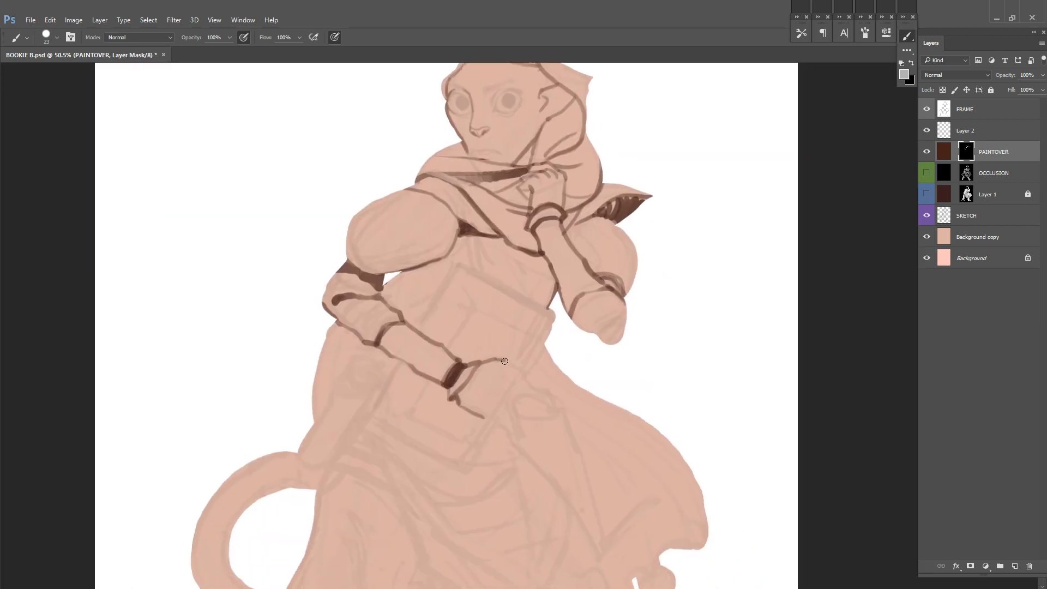
left_click_drag(459, 265, 553, 314)
key("ctrl+z")
left_click_drag(459, 265, 553, 315)
left_click_drag(459, 264, 418, 328)
left_click_drag(399, 360, 372, 413)
Step: Draw the book's remaining edges around the hand and forearm, undoing the misplaced stroke
left_click_drag(554, 313, 527, 372)
left_click_drag(513, 404, 562, 295)
left_click_drag(542, 317, 521, 357)
key("ctrl+z")
left_click_drag(422, 303, 521, 357)
left_click_drag(579, 248, 544, 341)
Step: Lower the opacity of the SKETCH layer and mirror the view
left_click(988, 216)
left_click_drag(1042, 75, 1000, 90)
left_click(407, 281, "ctrl")
key("ctrl+shift+h")
Step: Draw the torso's side line above the forearm and the thick contour down the hip
left_click_drag(689, 271, 697, 275)
left_click_drag(511, 263, 520, 295)
left_click_drag(574, 309, 598, 404)
left_click_drag(595, 351, 624, 329)
left_click_drag(512, 246, 551, 245)
Step: Draw the dark strap crossing the chest, darken the gap between the raised arm and the book, and save
left_click_drag(489, 295, 467, 339)
key("ctrl+z")
left_click_drag(413, 342, 437, 356)
left_click_drag(491, 295, 468, 339)
key("d")
left_click_drag(499, 290, 493, 330)
left_click_drag(412, 344, 431, 358)
key("ctrl+s")
Step: Hide Layer 2 and add dark fold accents to the sleeve between the puffed shoulder and the forearm
left_click_drag(605, 330, 582, 282)
left_click_drag(583, 282, 576, 282)
left_click(574, 283, "alt")
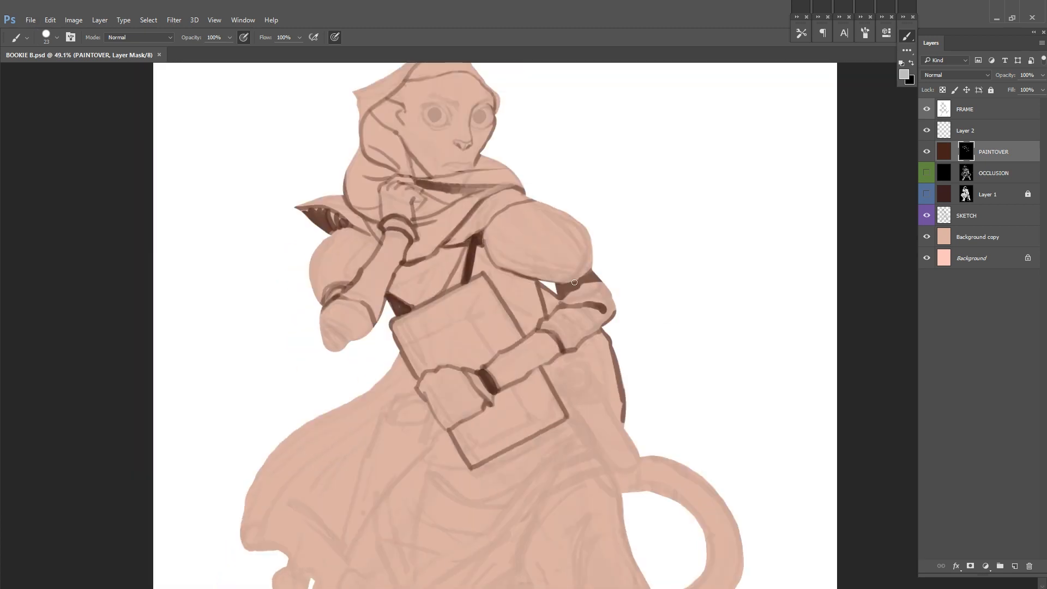
left_click(926, 151)
left_click(927, 151)
left_click_drag(552, 333, 562, 350)
left_click_drag(543, 327, 615, 387)
left_click_drag(403, 318, 433, 346)
left_click_drag(391, 374, 433, 350)
left_click_drag(606, 270, 601, 345)
Step: Draw the neck shadow line and, with default mask colors, the hair strands framing the face, and mirror the view
left_click_drag(452, 238, 467, 275)
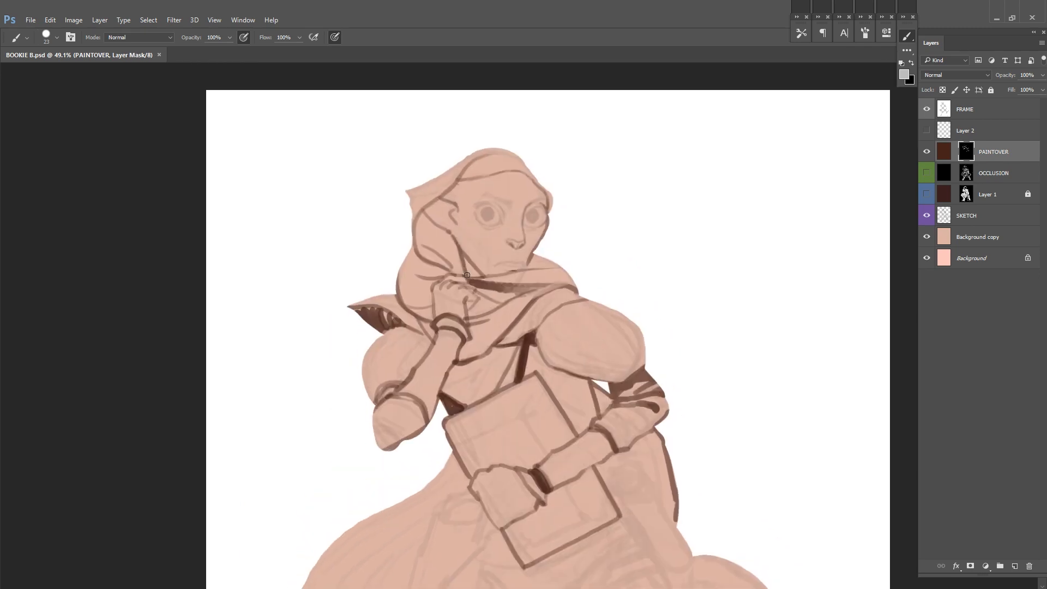
key("d")
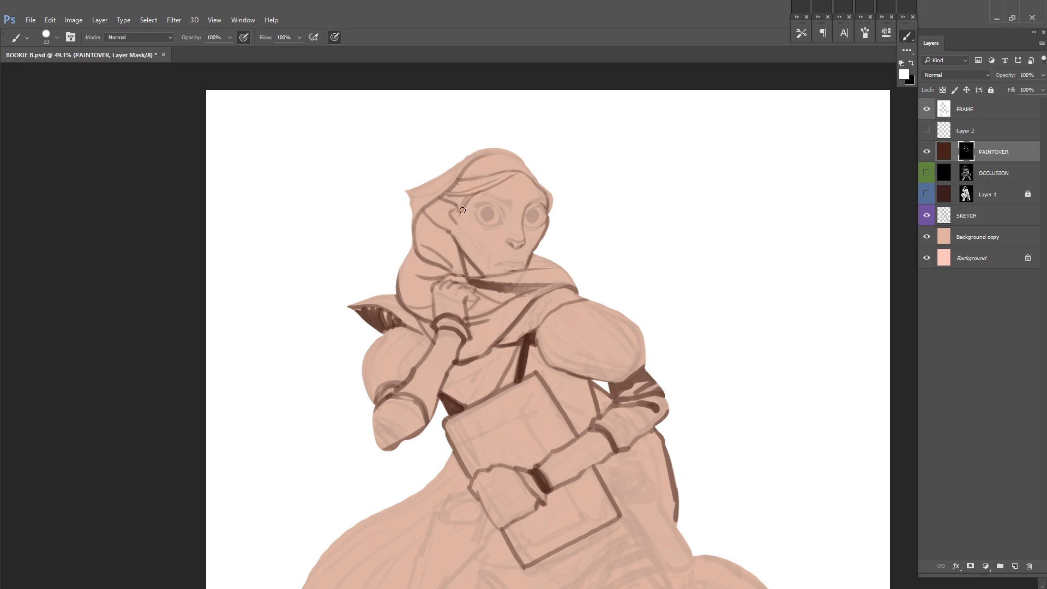
left_click_drag(468, 208, 463, 274)
left_click_drag(457, 180, 519, 173)
key("ctrl+shift+h")
Step: Duplicate the PAINTOVER layer and make the copy's mask solid white to show its color across the silhouette
key("ctrl+j")
left_click(964, 156)
key("ctrl+BackSpace")
key("ctrl+i")
Step: Lighten the PAINTOVER copy's color with Hue/Saturation, using Saturation +38, Lightness +37 and a slight hue shift
left_click(943, 152)
key("ctrl+u")
left_click_drag(837, 213, 848, 213)
left_click_drag(837, 189, 839, 165)
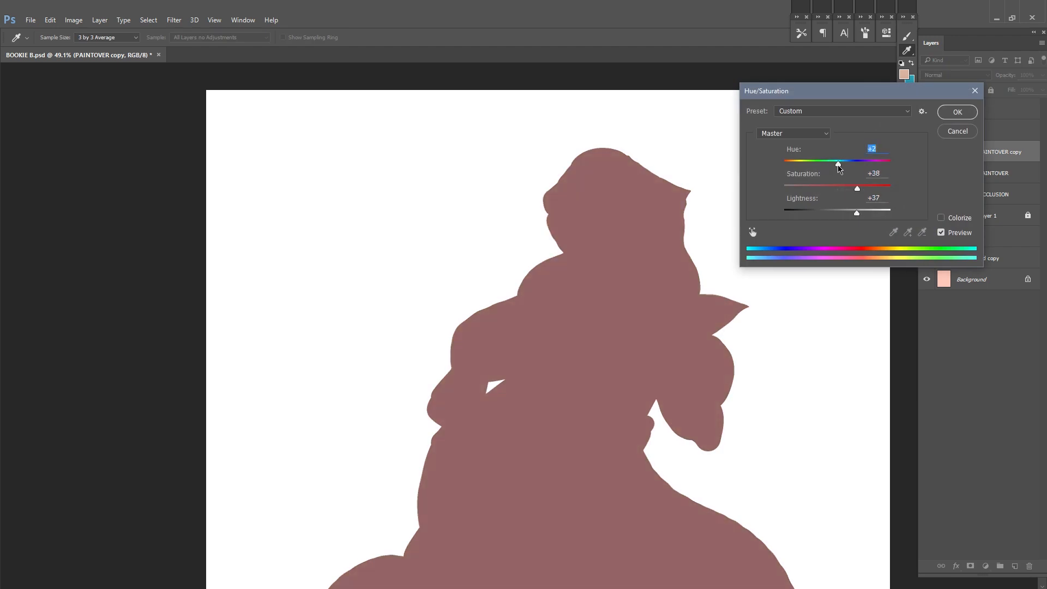
left_click(958, 111)
Step: Invert the PAINTOVER copy's mask to black to hide its color
left_click(966, 152)
key("ctrl+i")
scroll(515, 191, "up", 1)
left_click_drag(997, 169, 996, 183)
Step: Try several brush strokes along the hood's upper edge through the mask and step back through them
left_click(965, 173)
mouse_move(527, 186)
left_mouse_down()
mouse_move(462, 249)
mouse_move(583, 210)
left_mouse_up()
mouse_move(537, 177)
left_mouse_down()
mouse_move(504, 194)
mouse_move(567, 189)
left_mouse_up()
left_click_drag(538, 176, 651, 231)
left_click_drag(605, 220, 651, 264)
key("ctrl+alt+z")
key("ctrl+alt+z")
key("ctrl+alt+z")
key("ctrl+alt+z")
key("ctrl+alt+z")
key("ctrl+alt+z")
key("ctrl+alt+z")
key("ctrl+alt+z")
key("ctrl+alt+z")
key("x")
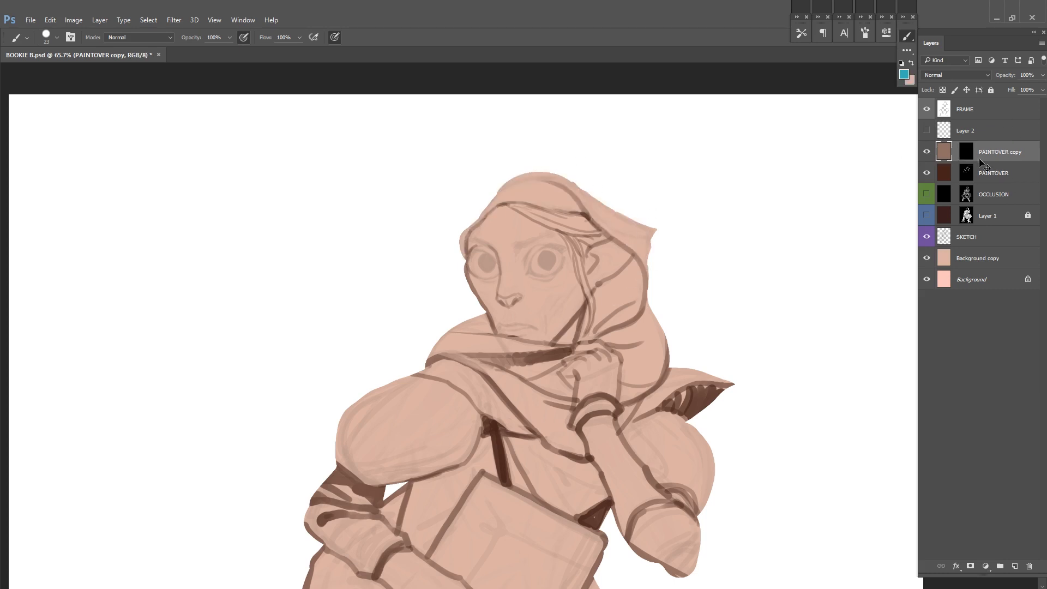
Step: Try a rectangular marquee selection on the PAINTOVER copy layer and undo it
left_click(966, 153)
key("m")
left_click_drag(749, 167, 880, 412)
left_click(944, 157)
mouse_move(797, 311)
left_mouse_down()
mouse_move(546, 284)
mouse_move(547, 322)
left_mouse_up()
key("ctrl+alt+z")
key("ctrl+alt+z")
Step: Fill the PAINTOVER copy layer with blue and brush a patch of it through the mask at the hood's pointed tip
key("b")
left_click(944, 155)
key("alt+BackSpace")
left_click(965, 155)
left_click_drag(624, 228, 646, 253)
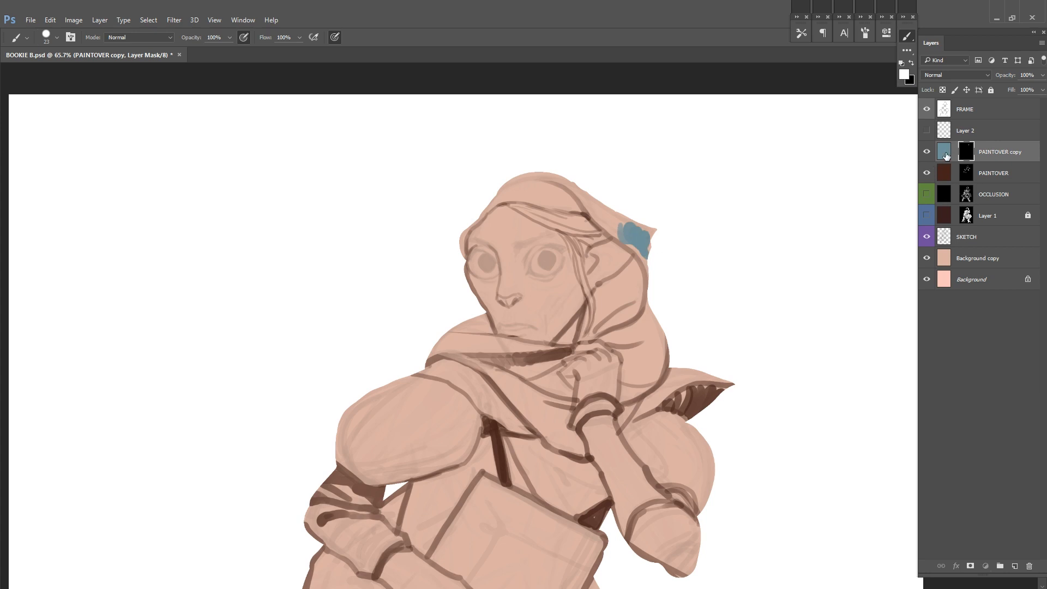
Step: Invert the PAINTOVER copy layer's fill color and shift it to a light orange-beige with Hue/Saturation
left_click(943, 159)
key("ctrl+i")
key("ctrl+u")
left_click_drag(837, 189, 857, 188)
left_click_drag(837, 164, 828, 164)
left_click_drag(837, 213, 849, 213)
left_click_drag(828, 164, 838, 164)
left_click_drag(849, 213, 859, 213)
left_click_drag(838, 164, 843, 164)
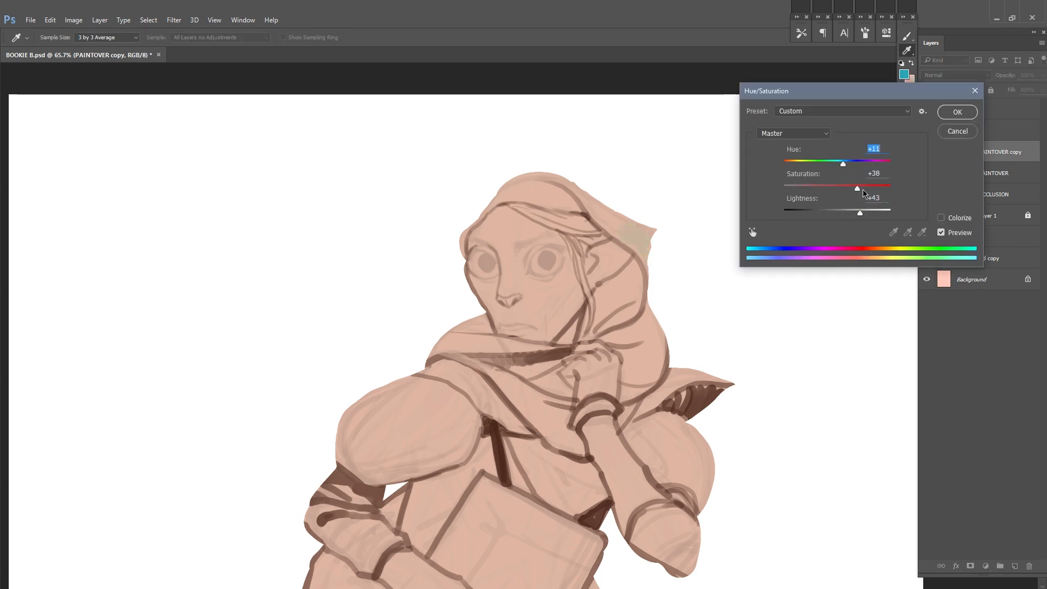
key("Return")
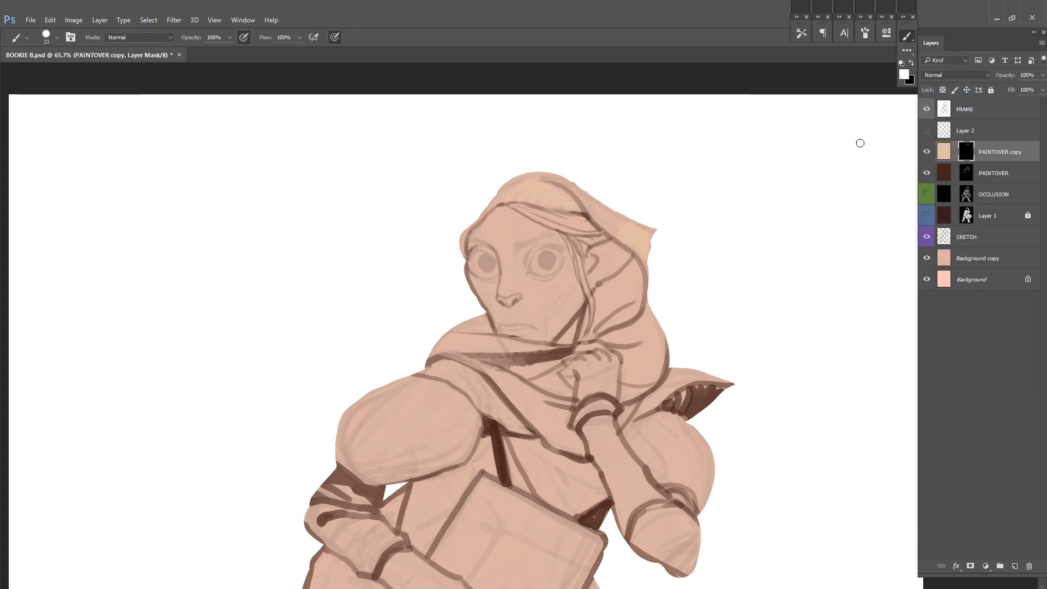
Step: Shift the PAINTOVER copy's fill to coral red with Hue/Saturation and try a brush stroke on its mask
key("ctrl+u")
left_click_drag(842, 164, 867, 164)
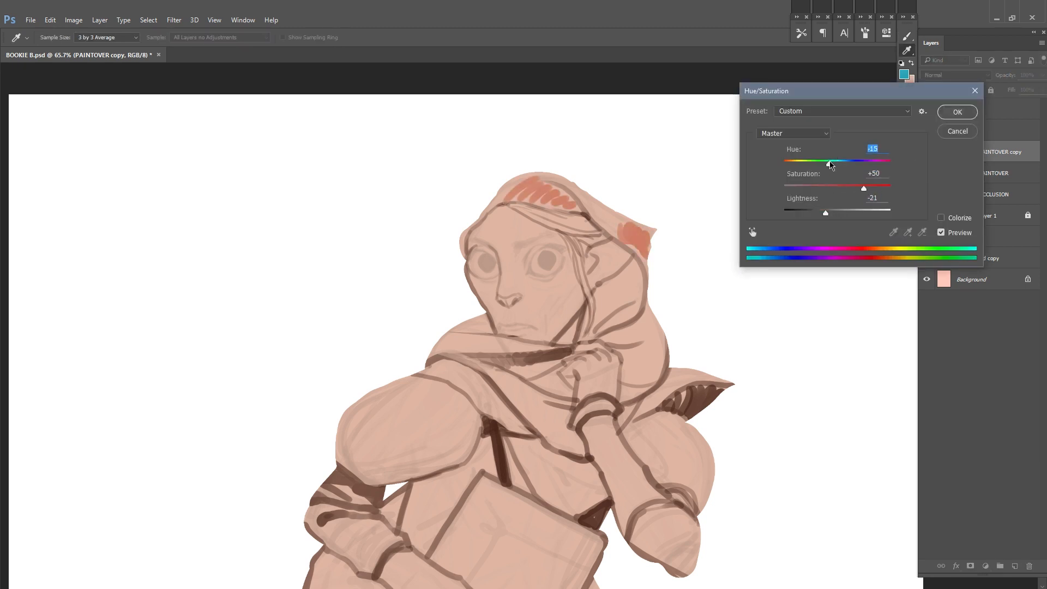
key("Return")
left_click(965, 155)
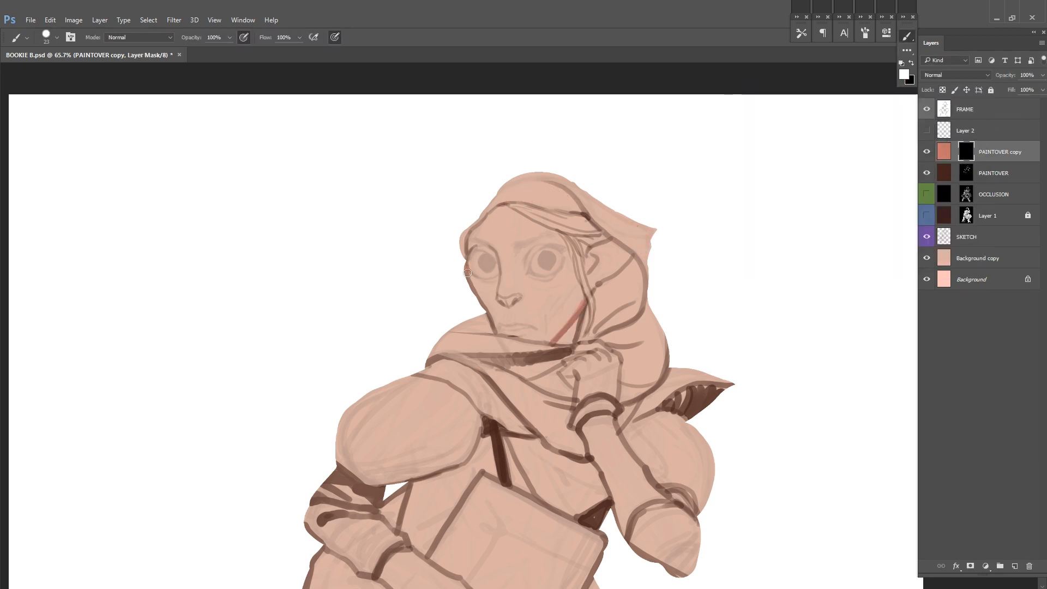
left_click_drag(617, 269, 602, 278)
Step: Delete the PAINTOVER copy and PAINTOVER layers, comparing their visibility with the whole figure in view
left_click(943, 152)
key("Delete")
scroll(662, 233, "down", 6)
left_click(926, 152)
mouse_move(926, 173)
left_mouse_down()
mouse_move(926, 194)
mouse_move(926, 173)
left_mouse_up()
left_click(927, 153)
left_click(926, 173)
key("Delete")
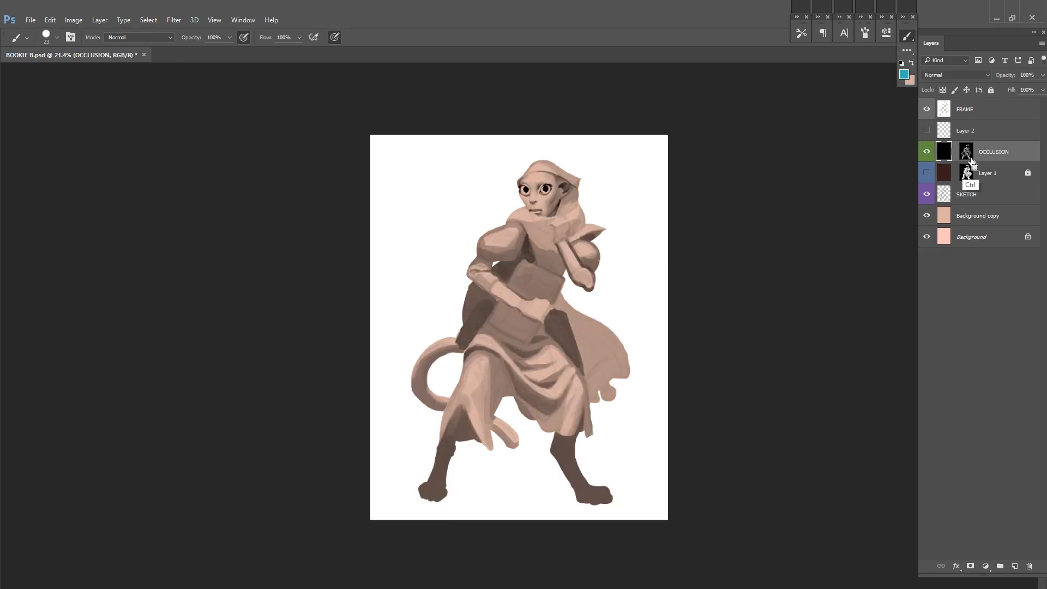
Step: Duplicate the OCCLUSION layer, hide the original, and rename the duplicate OCCLUSION
key("ctrl+j")
left_click(927, 173)
double_click(1002, 152)
key("End")
key("BackSpace")
key("BackSpace")
key("BackSpace")
key("BackSpace")
key("BackSpace")
key("Return")
Step: Label the duplicate OCCLUSION layer yellow, fill its mask with black, and show the original OCCLUSION layer again
right_click(926, 151)
left_click(940, 222)
left_click(965, 153)
key("ctrl+BackSpace")
scroll(567, 287, "up", 3)
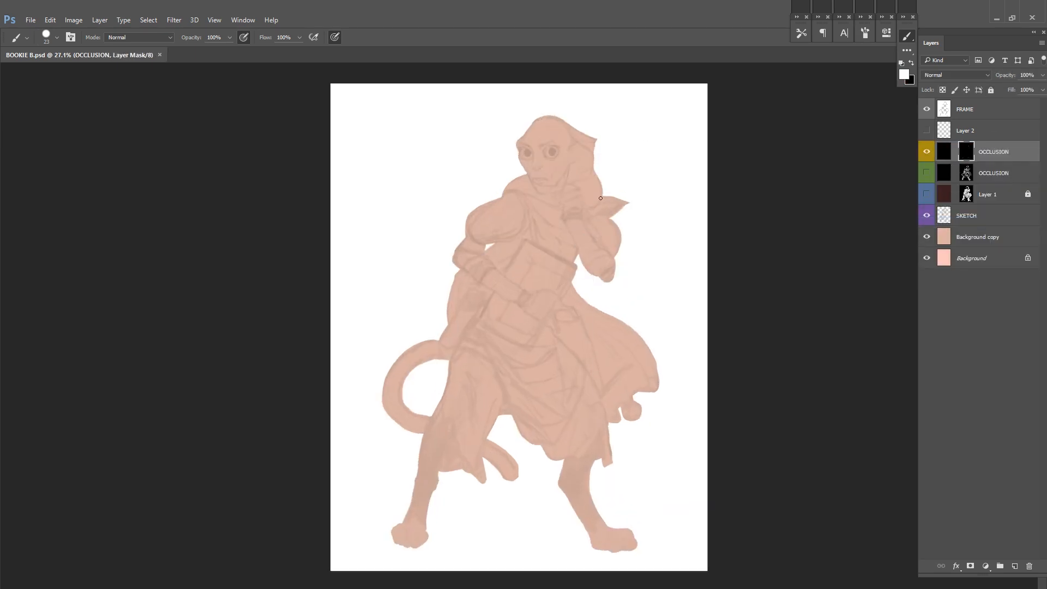
left_click(925, 172)
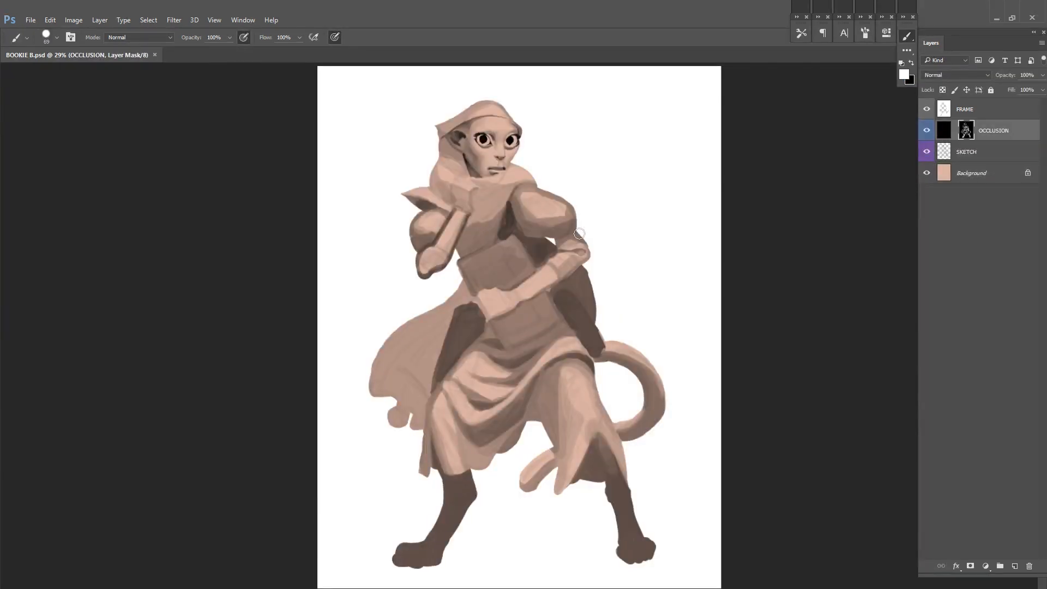
Step: Refine the shading of the puffed sleeve, shoulder and upper arm on the OCCLUSION mask and save the file
key("ctrl+shift+h")
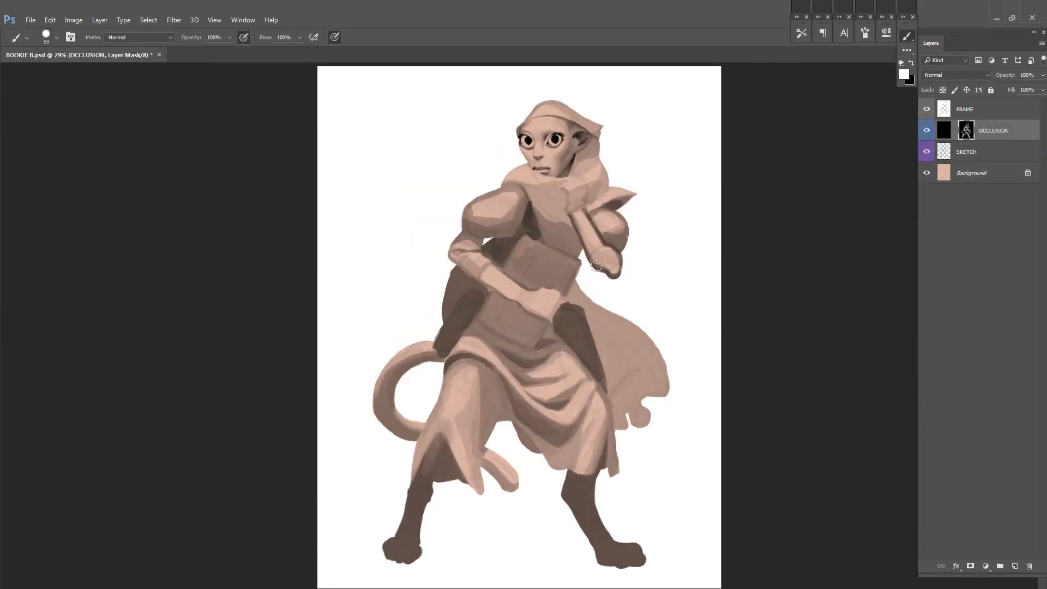
scroll(579, 234, "up", 2)
left_click(928, 132)
left_click(926, 130)
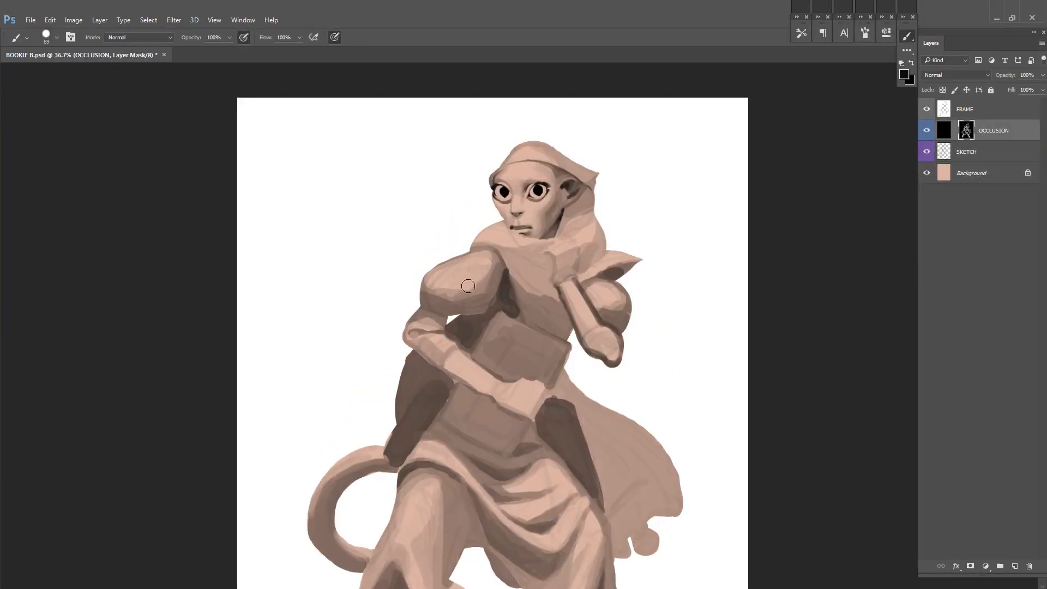
left_click(444, 275, "alt")
mouse_move(431, 274)
left_mouse_down()
mouse_move(420, 286)
mouse_move(435, 273)
mouse_move(473, 289)
left_mouse_up()
left_click(478, 276, "alt")
left_click(499, 281, "alt")
left_click_drag(637, 209, 577, 241)
left_click(448, 334, "alt")
left_click_drag(437, 332, 425, 347)
left_click_drag(443, 290, 446, 304)
left_click_drag(515, 223, 509, 275)
scroll(512, 277, "up", 1)
key("ctrl+s")
scroll(536, 458, "down", 1)
Step: Refine the shading around the book, waist and lower arm on the OCCLUSION mask
mouse_move(535, 458)
left_mouse_down()
mouse_move(509, 318)
mouse_move(467, 351)
left_mouse_up()
left_click(472, 364, "alt")
left_click_drag(514, 351, 489, 336)
scroll(384, 371, "up", 3)
right_click(384, 341)
left_click(455, 402)
mouse_move(388, 403)
left_mouse_down()
mouse_move(392, 340)
mouse_move(416, 373)
left_mouse_up()
scroll(392, 339, "down", 1)
left_click(360, 349, "alt")
mouse_move(358, 350)
left_mouse_down()
mouse_move(338, 363)
mouse_move(361, 330)
left_mouse_up()
left_click(351, 339, "alt")
left_click(368, 321, "alt")
scroll(392, 360, "down", 1)
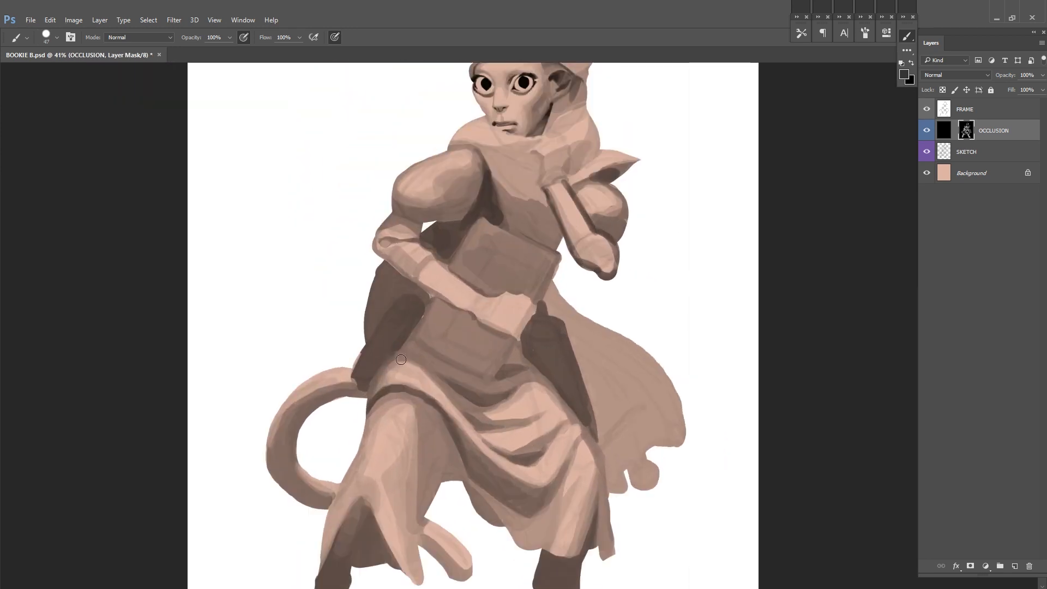
scroll(404, 381, "down", 1)
Step: Set the SKETCH layer's opacity to 12% and make the OCCLUSION mask active again
left_click(981, 151)
left_click_drag(1042, 76, 995, 93)
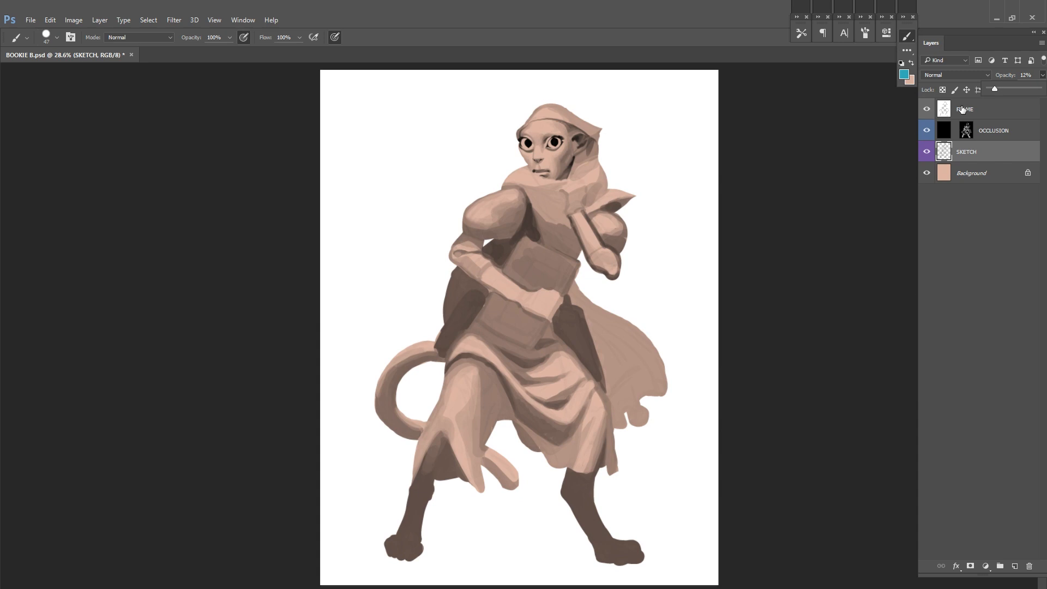
left_click(966, 131)
Step: Shade the notch in the cape's torn hem on the OCCLUSION mask and save the file
scroll(600, 398, "up", 3)
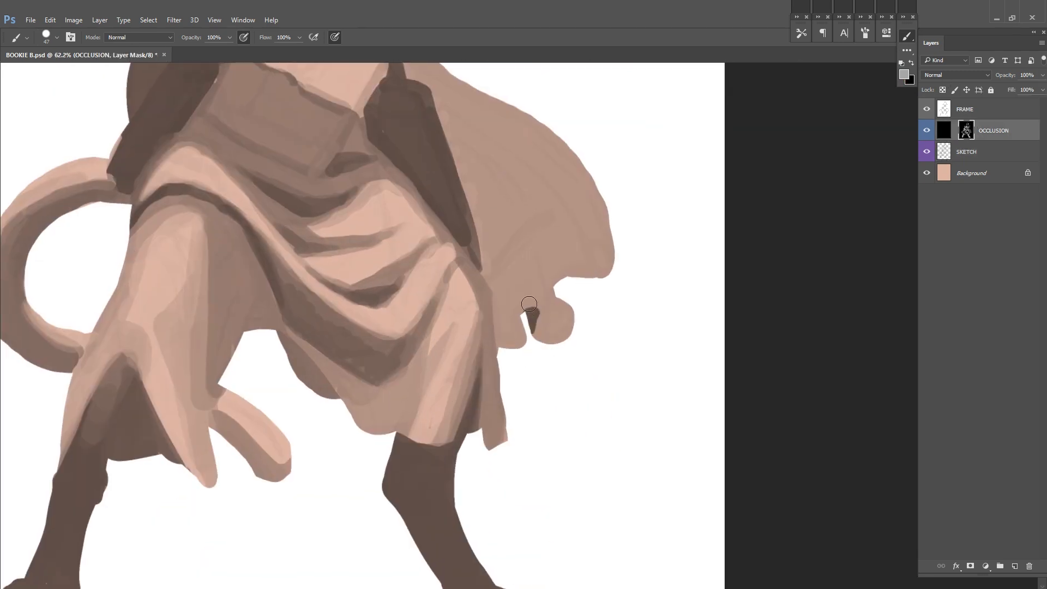
scroll(533, 338, "down", 3)
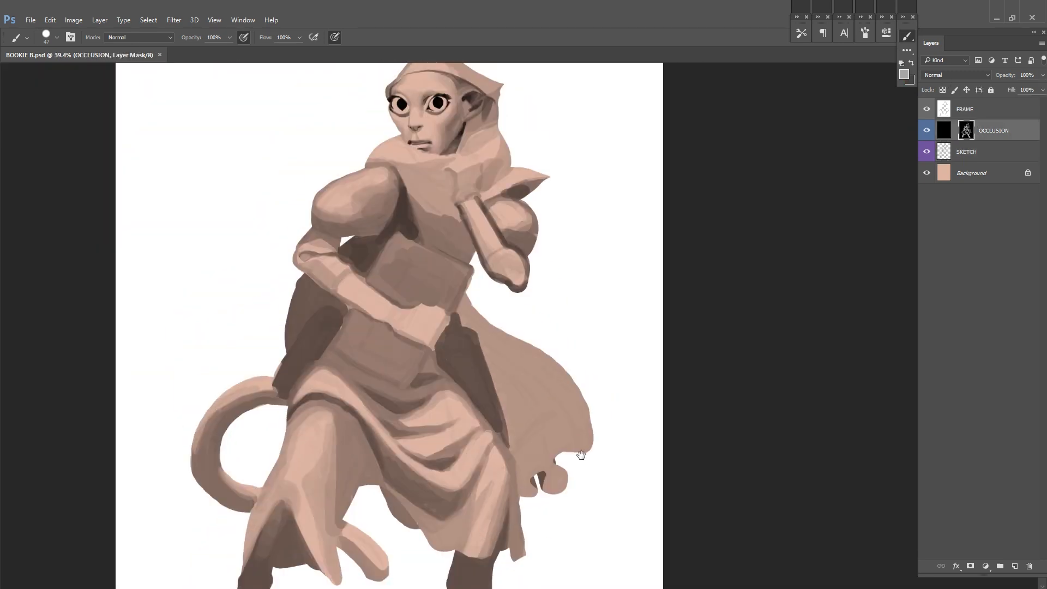
scroll(538, 460, "up", 1)
scroll(509, 497, "down", 1)
key("ctrl+s")
Step: Paint soft diagonal folds on the hood fabric beside the jaw and ear on the OCCLUSION mask
scroll(586, 178, "up", 3)
scroll(511, 380, "up", 1)
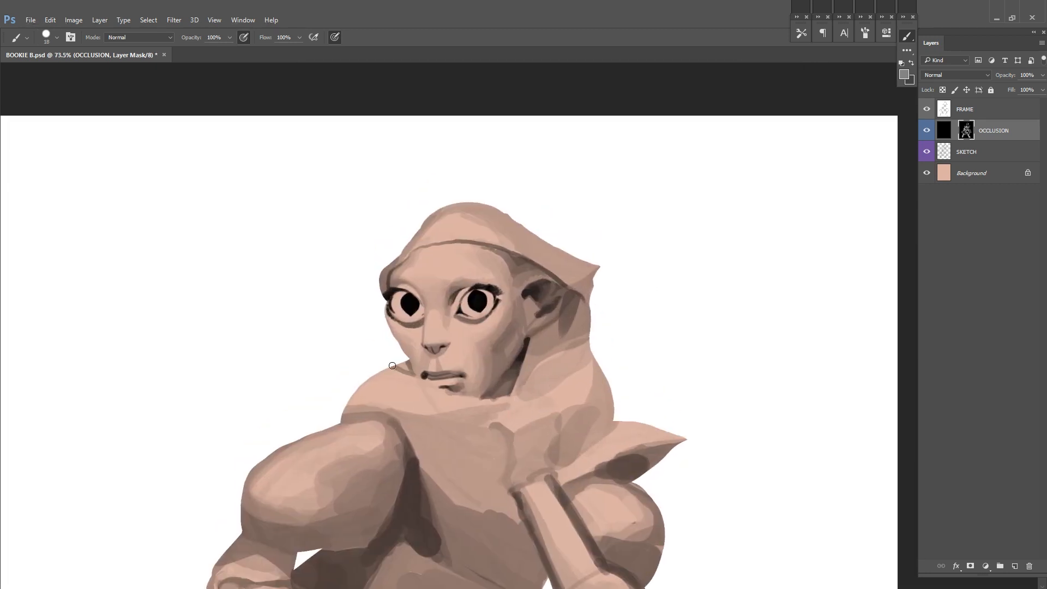
left_click_drag(408, 361, 399, 310)
left_click(543, 336, "alt")
left_click_drag(512, 345, 549, 307)
left_click_drag(534, 341, 578, 297)
left_click_drag(518, 323, 580, 268)
left_click_drag(548, 302, 579, 275)
left_click(571, 305, "alt")
left_click_drag(515, 333, 580, 284)
key("ctrl+z")
left_click(564, 291, "alt")
left_click_drag(513, 339, 578, 299)
left_click(573, 303, "alt")
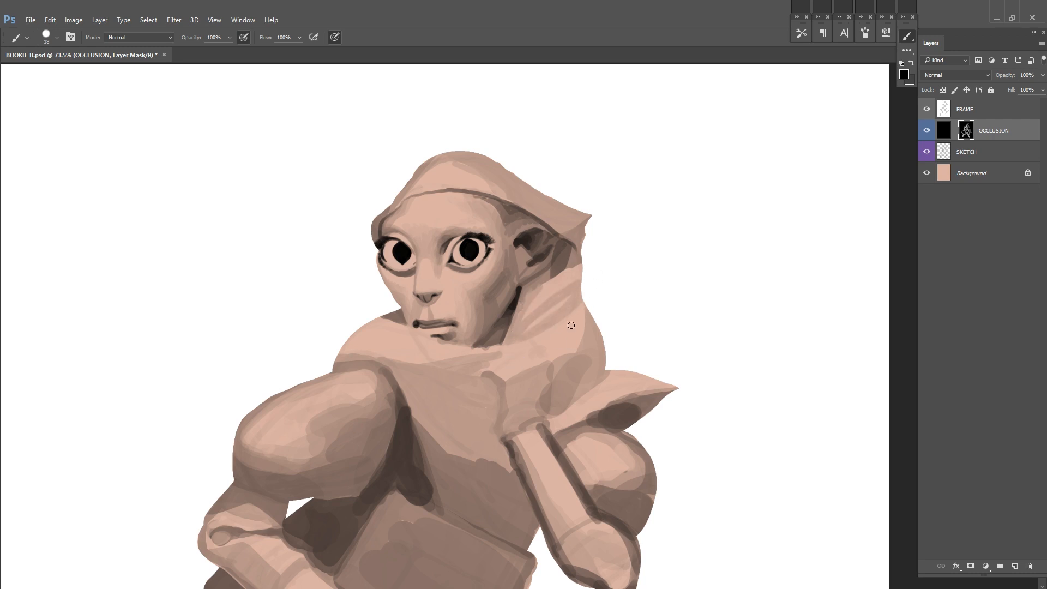
Step: Flip the canvas horizontally and touch up the figure's upper-body shading on the OCCLUSION mask
scroll(524, 421, "down", 3)
key("ctrl+shift+h")
left_click_drag(472, 354, 489, 300)
mouse_move(408, 381)
left_mouse_down()
mouse_move(558, 373)
mouse_move(507, 344)
left_mouse_up()
left_click(439, 429, "alt")
left_click_drag(440, 393, 481, 406)
scroll(442, 391, "down", 1)
Step: Duplicate the Background layer and recolor the copy pink using Hue -28, Saturation +36 and Lightness -14
left_click(926, 131)
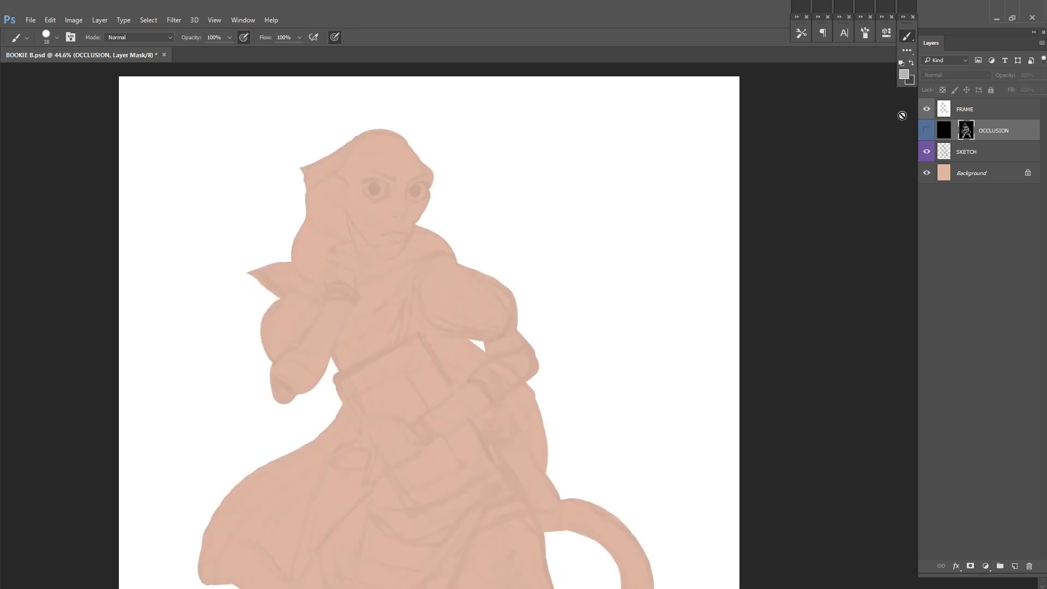
scroll(580, 370, "down", 2)
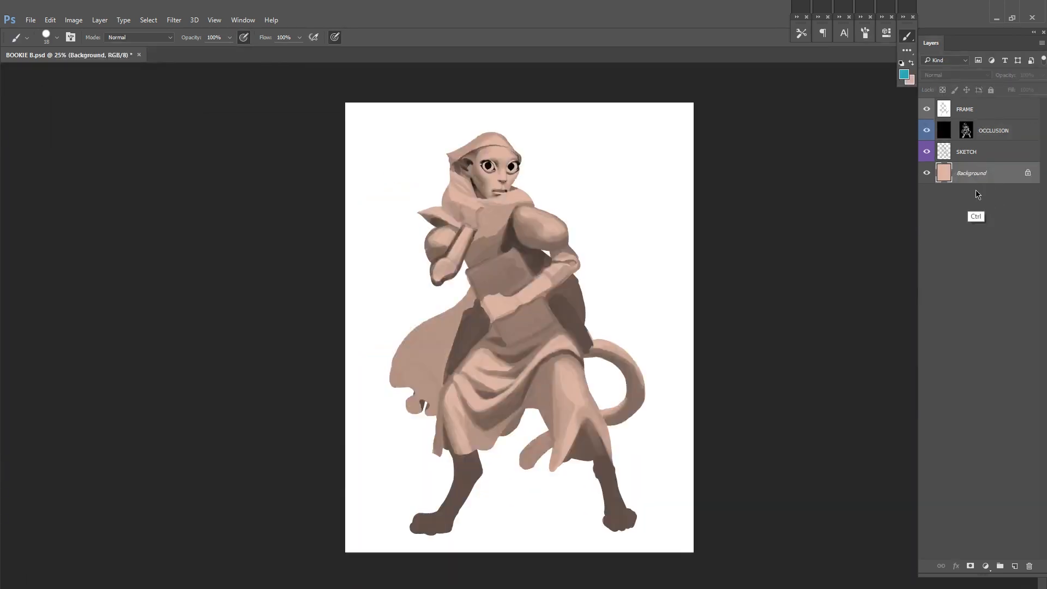
key("ctrl+u")
mouse_move(837, 188)
left_mouse_down()
mouse_move(870, 188)
mouse_move(828, 164)
left_mouse_up()
left_click_drag(824, 212, 831, 212)
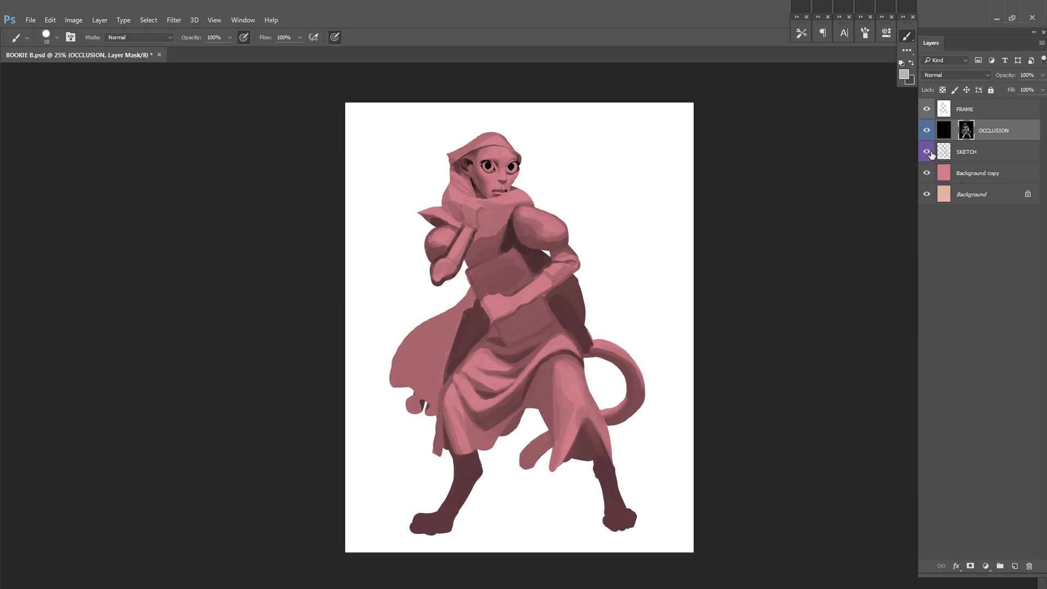
Step: Raise the SKETCH layer's opacity with OCCLUSION hidden, then show the OCCLUSION shading again
left_click(927, 132)
left_click(966, 152)
left_click(1042, 75)
left_click_drag(991, 90, 1016, 90)
left_click(926, 130)
left_click(1042, 75)
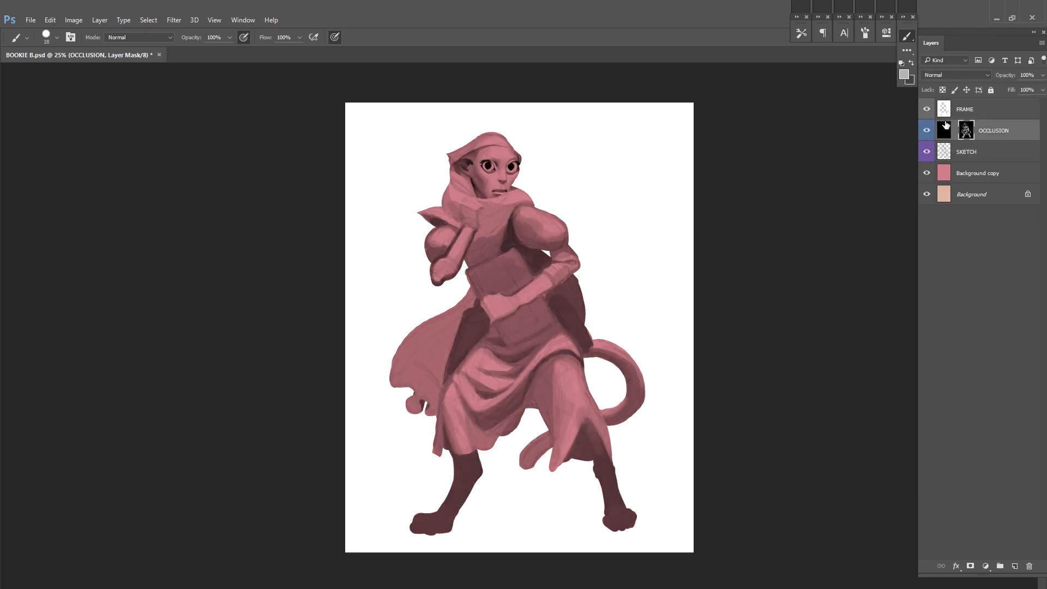
Step: Darken the elbow sections and wrist cuffs of both arms on the OCCLUSION mask
scroll(453, 175, "up", 1)
left_click_drag(569, 308, 619, 273)
left_click_drag(584, 327, 627, 283)
left_click(927, 131)
scroll(834, 222, "down", 1)
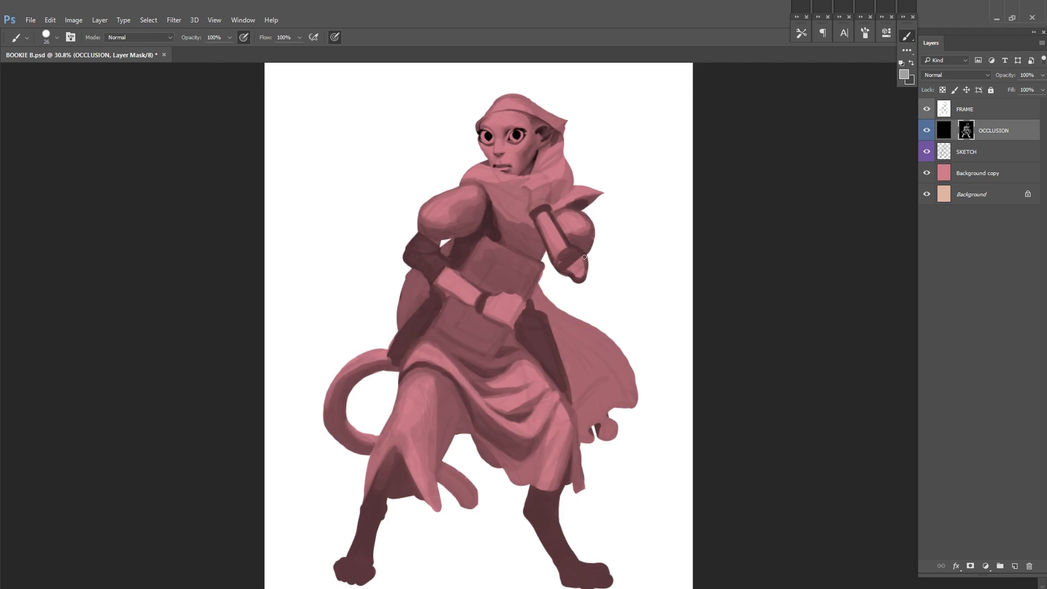
left_click_drag(445, 294, 471, 306)
scroll(567, 273, "up", 1)
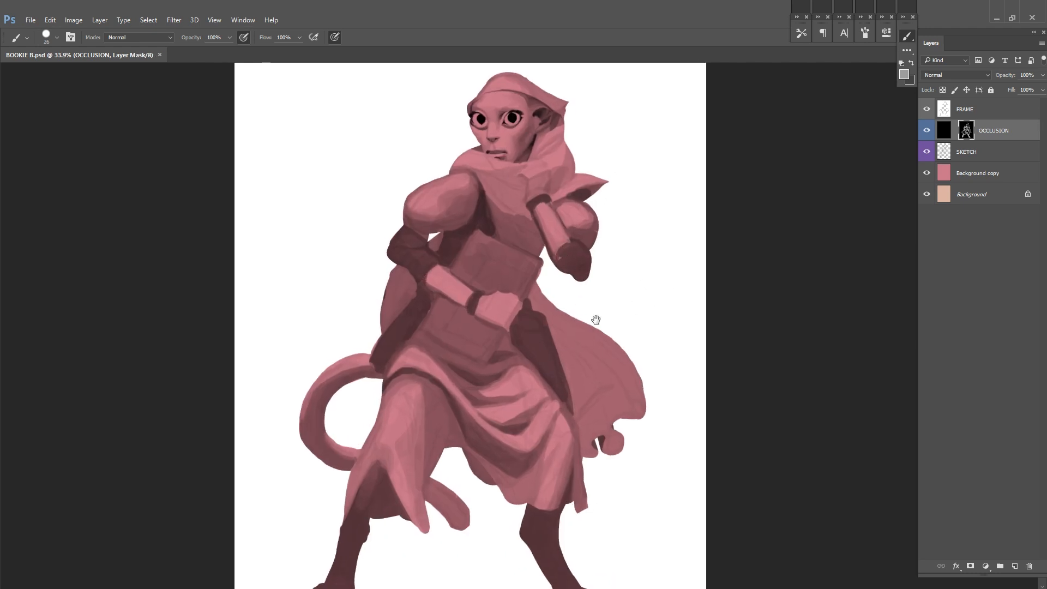
left_click_drag(595, 320, 588, 360)
Step: Shade the tunic folds on the chest between the scarf and the book, and save the file
left_click(505, 263, "alt")
scroll(504, 266, "up", 2)
mouse_move(505, 259)
left_mouse_down()
mouse_move(516, 281)
mouse_move(537, 282)
left_mouse_up()
left_click(510, 317, "alt")
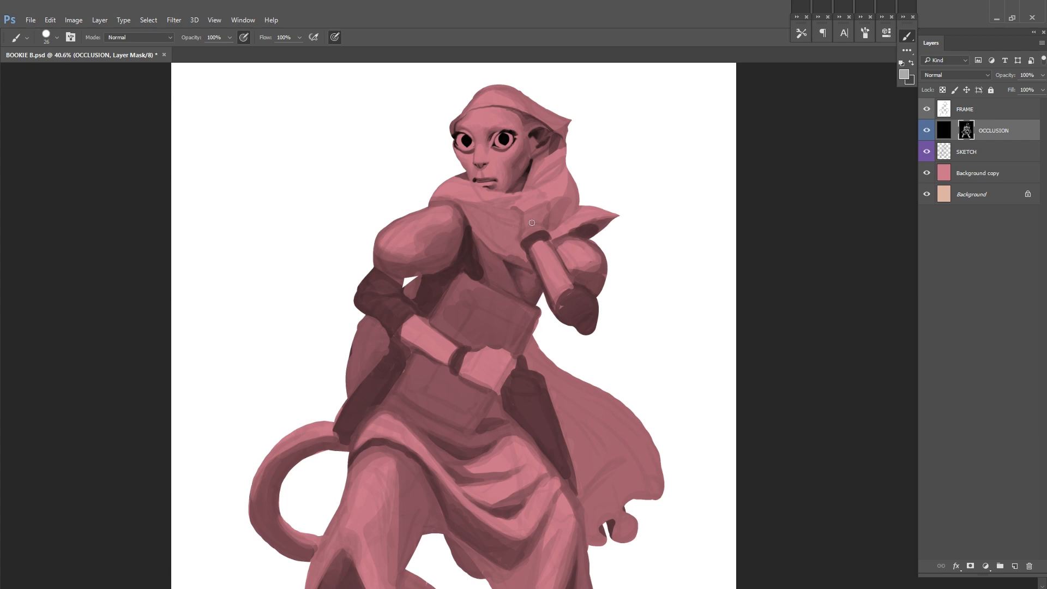
left_click_drag(492, 250, 500, 275)
left_click_drag(518, 290, 477, 361)
left_click_drag(452, 322, 461, 349)
left_click(460, 347, "alt")
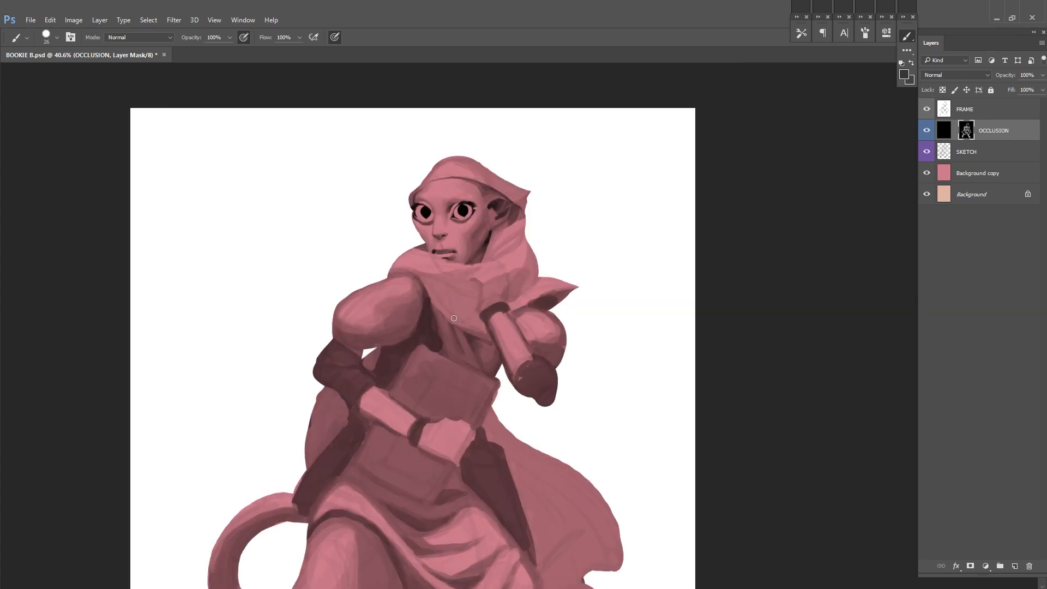
key("ctrl+s")
Step: Define the chest folds beneath the scarf's lower edge more strongly on the OCCLUSION mask
left_click_drag(578, 254, 590, 212)
left_click(503, 331, "alt")
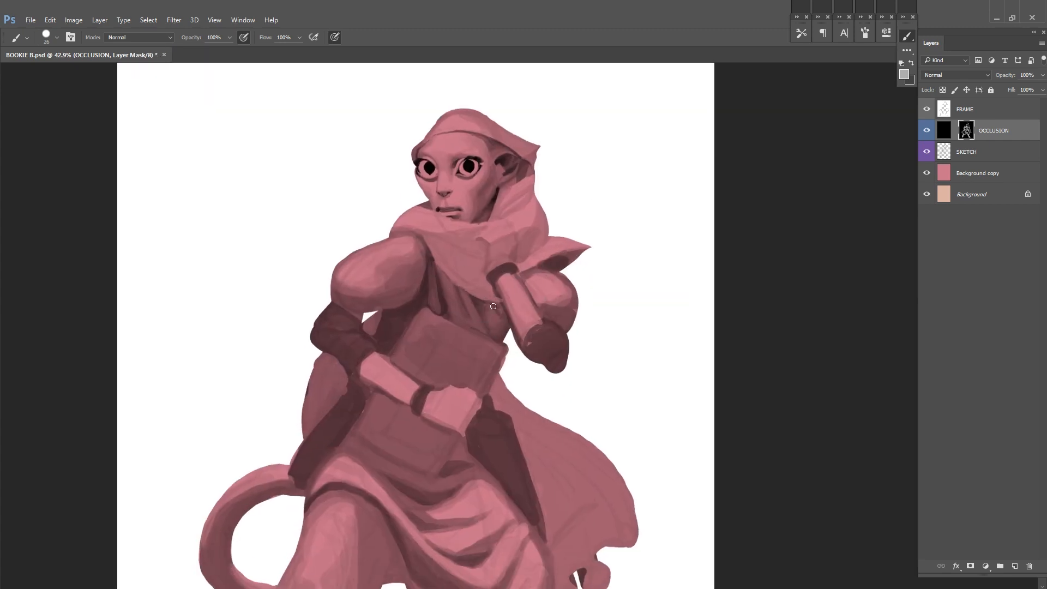
left_click_drag(512, 229, 509, 249)
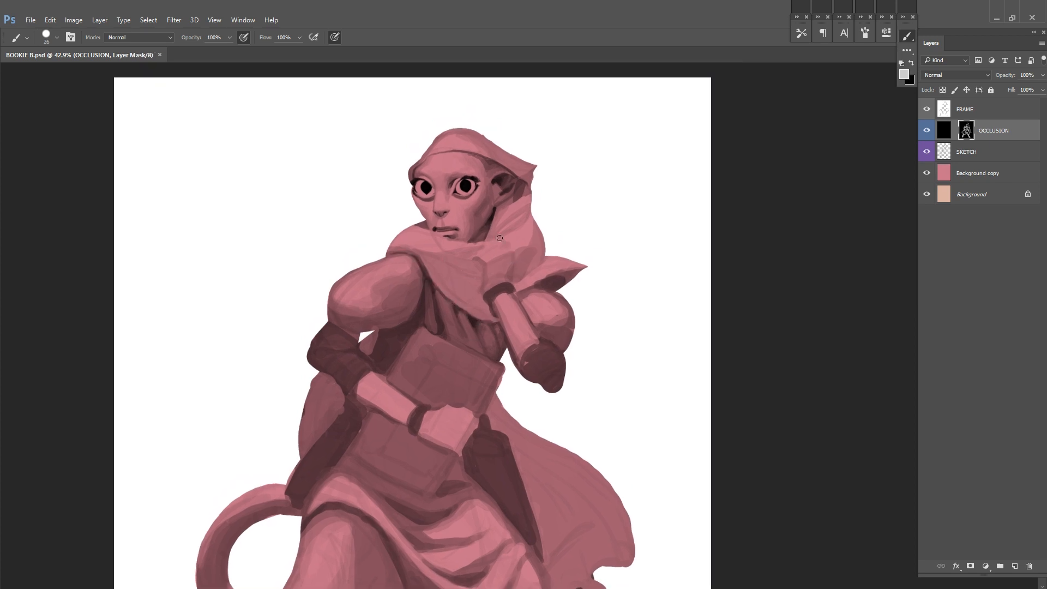
Step: Deepen the shadow under the puffed sleeve between the torso, bent arm and book, saving the file
left_click(423, 321, "alt")
mouse_move(425, 294)
left_mouse_down()
mouse_move(421, 328)
mouse_move(375, 357)
left_mouse_up()
left_click(421, 334, "alt")
left_click(420, 338, "alt")
key("ctrl+s")
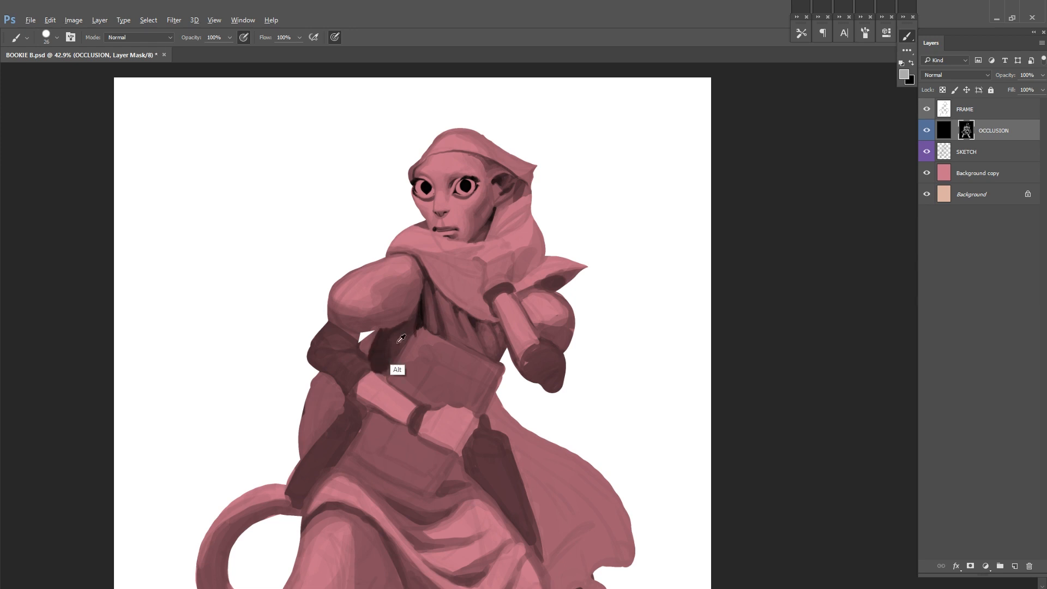
left_click(423, 312, "alt")
left_click_drag(377, 345, 385, 359)
key("ctrl+s")
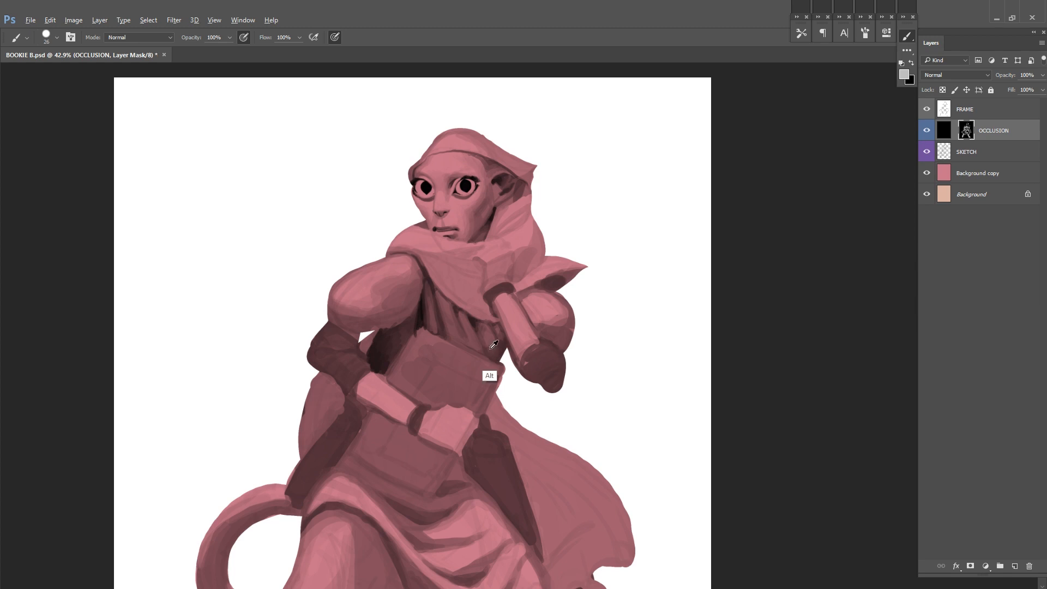
Step: Lighten and smooth the upper surface of the puffed sleeve on the OCCLUSION mask
mouse_move(619, 271)
left_mouse_down()
mouse_move(586, 301)
mouse_move(670, 271)
left_mouse_up()
left_click(482, 245, "alt")
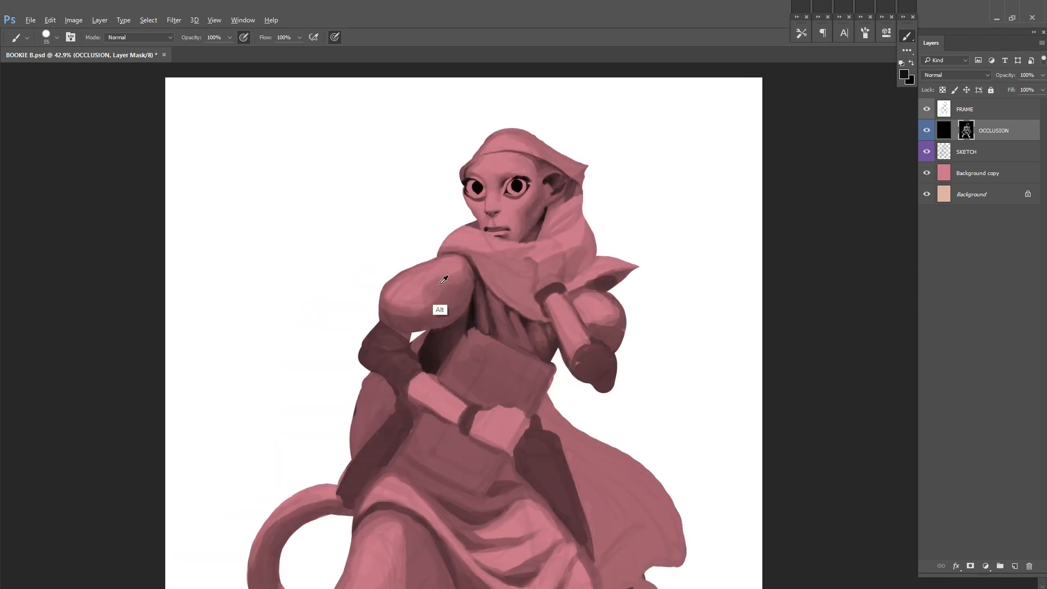
left_click_drag(462, 258, 386, 309)
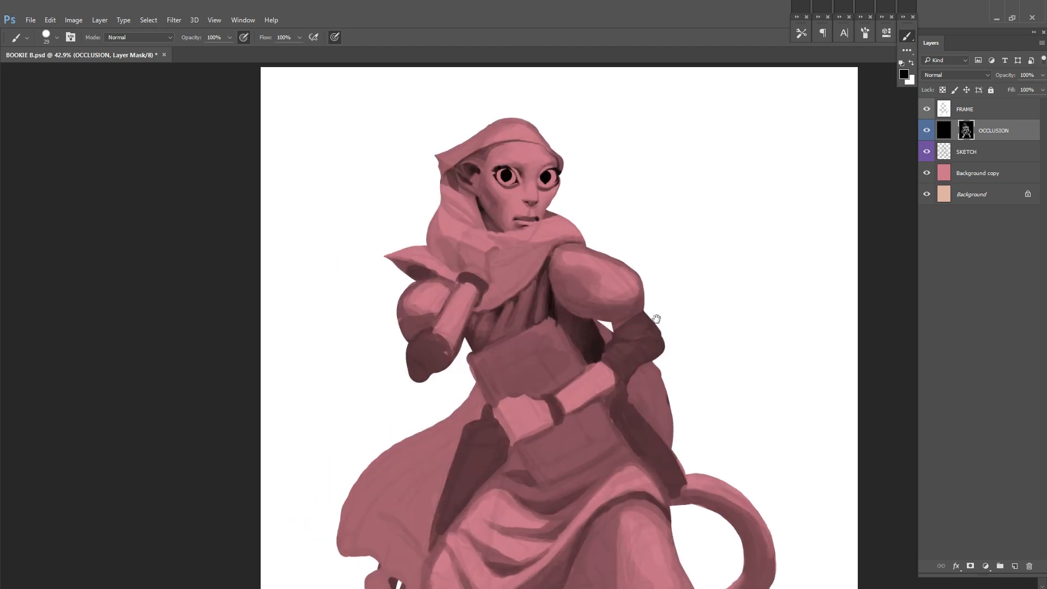
Step: Darken the puffed sleeve beside the book toward an even shadow tone on the OCCLUSION mask, and save the file
mouse_move(644, 286)
left_mouse_down()
mouse_move(711, 289)
mouse_move(682, 273)
mouse_move(694, 262)
mouse_move(658, 272)
mouse_move(800, 271)
left_mouse_up()
left_click_drag(742, 303, 791, 307)
left_click(755, 299, "alt")
left_click(808, 304, "alt")
left_click_drag(876, 245, 892, 246)
mouse_move(832, 265)
left_mouse_down()
mouse_move(673, 269)
mouse_move(759, 251)
left_mouse_up()
mouse_move(718, 255)
left_mouse_down()
mouse_move(696, 265)
mouse_move(691, 244)
mouse_move(685, 269)
mouse_move(636, 274)
mouse_move(653, 310)
left_mouse_up()
left_click(690, 241, "alt")
left_click(676, 298, "alt")
key("ctrl+s")
Step: Deepen the occlusion shadow beneath the puffed sleeve, between the torso and the bent arm, saving the file
left_click(607, 300, "alt")
left_click(623, 297, "alt")
left_click(643, 372, "alt")
left_click(627, 380, "alt")
key("ctrl+s")
left_click_drag(584, 304, 514, 300)
key("ctrl+s")
Step: Compare the sleeve shading with the SKETCH layer hidden and visible
key("F5")
left_click(554, 272, "alt")
mouse_move(570, 287)
left_mouse_down()
mouse_move(555, 272)
mouse_move(593, 293)
mouse_move(563, 286)
mouse_move(598, 275)
mouse_move(545, 294)
left_mouse_up()
left_click(531, 300, "alt")
left_click(926, 152)
key("ctrl+minus")
left_click_drag(689, 308, 634, 343)
key("F5")
left_click(926, 151)
Step: Even out the puffed sleeve's midtone and separate its underside with a darker shadow plane
left_click_drag(534, 242, 619, 246)
right_click(524, 328)
left_click_drag(587, 357, 602, 354)
left_click(507, 313, "alt")
mouse_move(537, 313)
left_mouse_down()
mouse_move(493, 297)
mouse_move(514, 327)
left_mouse_up()
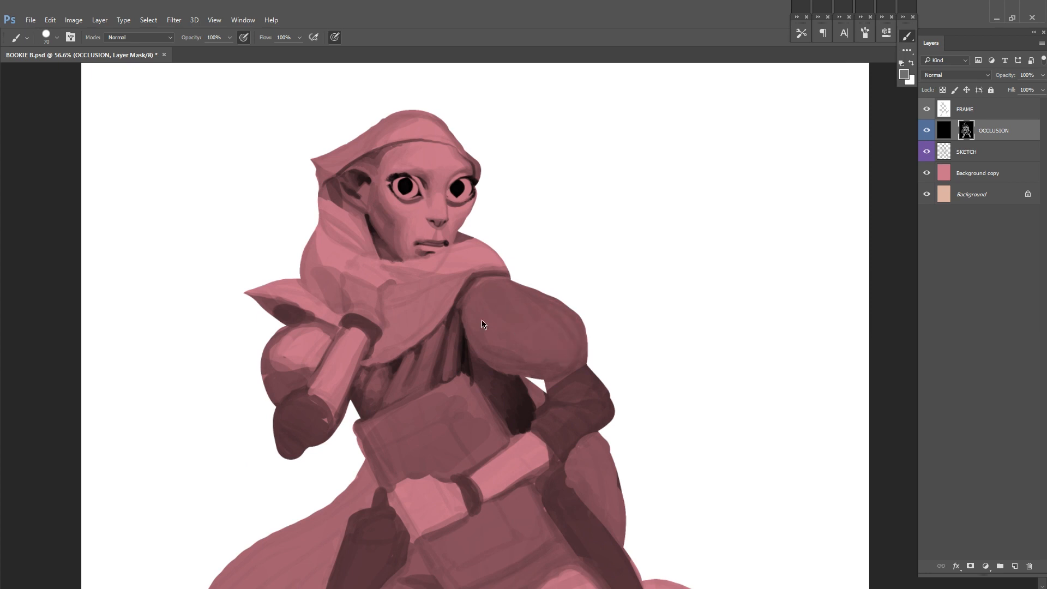
left_click_drag(555, 287, 623, 302)
mouse_move(625, 388)
left_mouse_down()
mouse_move(566, 362)
mouse_move(602, 368)
mouse_move(551, 366)
mouse_move(652, 360)
mouse_move(580, 369)
mouse_move(592, 414)
left_mouse_up()
left_click(568, 369, "alt")
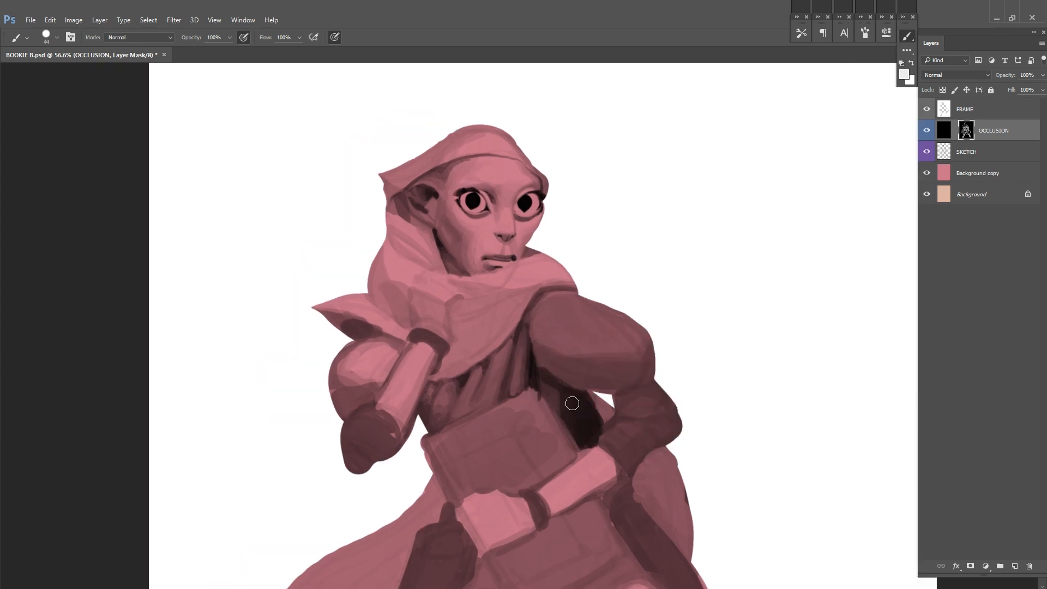
Step: Save the file and lighten the upper front of the puffed sleeve near the scarf on the OCCLUSION mask
key("d")
key("ctrl+s")
key("x")
left_click(552, 375, "alt")
right_click(552, 375)
left_click(675, 342)
right_click(535, 351)
mouse_move(536, 324)
left_mouse_down()
mouse_move(536, 340)
mouse_move(577, 295)
mouse_move(558, 315)
left_mouse_up()
left_click(657, 316)
right_click(554, 323)
left_click(676, 294)
left_click_drag(561, 320, 574, 308)
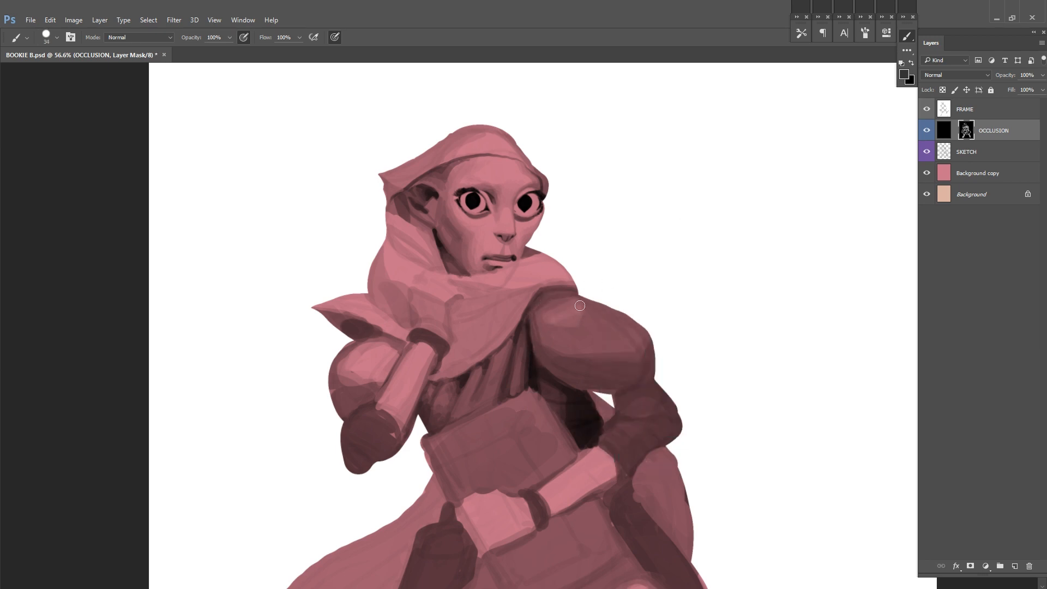
Step: Extend the lighter planes across the puffed sleeve's outer curve and front edge, saving the file
left_click(637, 331, "alt")
left_click_drag(637, 325, 646, 344)
key("ctrl+s")
left_click(537, 323, "alt")
left_click_drag(536, 323, 558, 349)
left_click(550, 346, "alt")
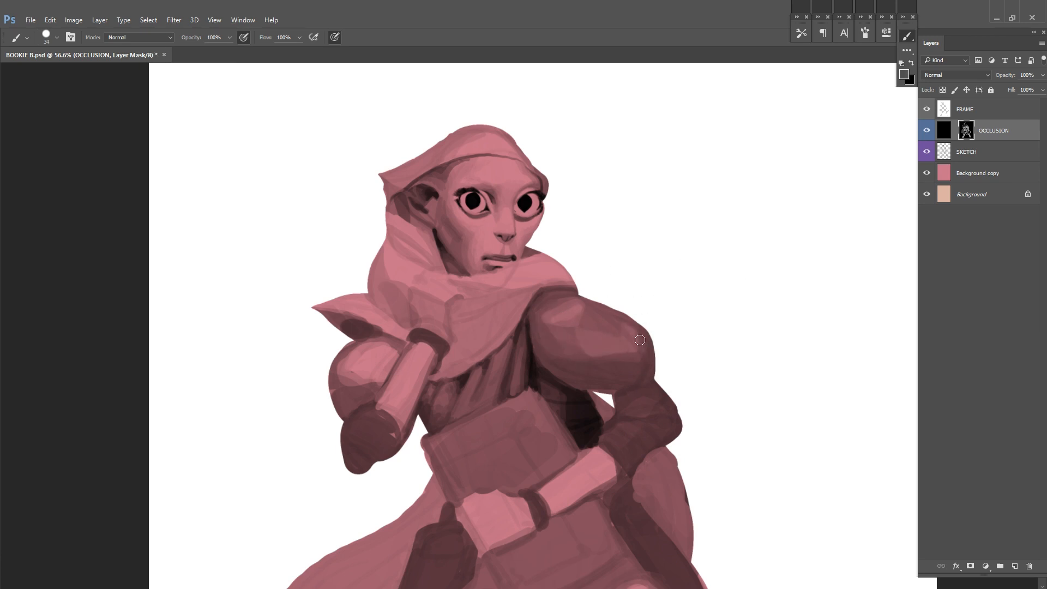
scroll(738, 306, "down", 3)
scroll(581, 299, "up", 3)
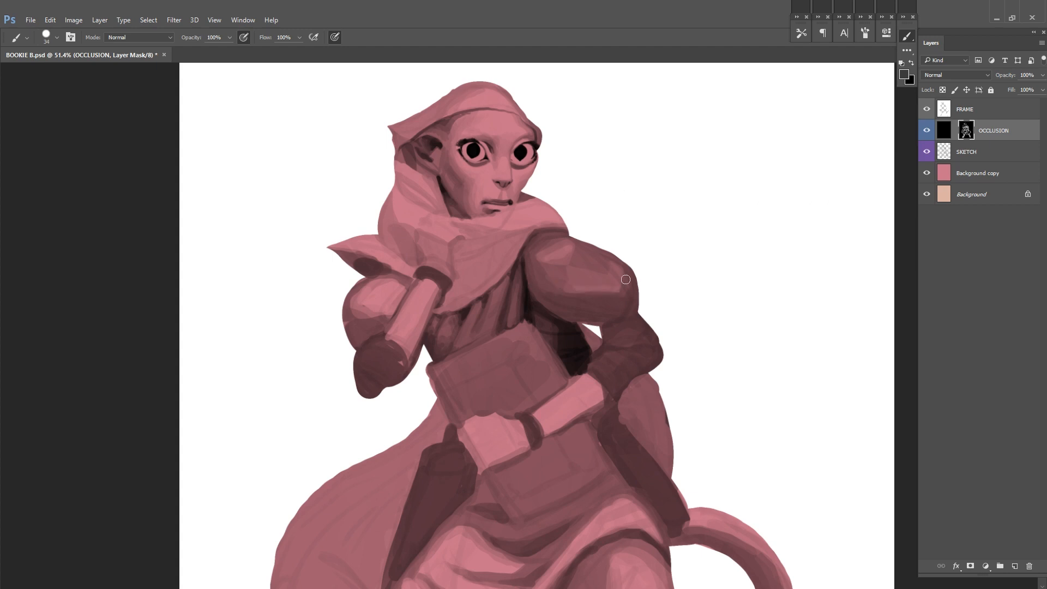
Step: Darken the lower sleeve around the bent elbow above the forearm, and save the file
scroll(616, 289, "down", 2)
scroll(576, 208, "down", 2)
scroll(577, 208, "up", 4)
left_click_drag(465, 395, 447, 423)
left_click_drag(448, 417, 510, 376)
left_click(518, 376, "alt")
key("ctrl+s")
Step: Paint dark cloth folds on the lower sleeve from the puffed sleeve around the elbow to the forearm
left_click_drag(543, 328, 526, 357)
left_click(485, 399, "alt")
mouse_move(435, 443)
left_mouse_down()
mouse_move(428, 416)
mouse_move(459, 420)
left_mouse_up()
mouse_move(459, 397)
left_mouse_down()
mouse_move(479, 396)
mouse_move(463, 399)
left_mouse_up()
left_click_drag(567, 368, 490, 420)
mouse_move(491, 327)
left_mouse_down()
mouse_move(550, 311)
mouse_move(554, 287)
mouse_move(587, 289)
mouse_move(596, 334)
left_mouse_up()
left_click(552, 299, "alt")
right_click(583, 278)
mouse_move(554, 314)
left_mouse_down()
mouse_move(596, 336)
mouse_move(587, 327)
mouse_move(609, 319)
mouse_move(587, 313)
mouse_move(592, 338)
mouse_move(582, 290)
mouse_move(610, 298)
mouse_move(608, 345)
mouse_move(562, 378)
left_mouse_up()
left_click(573, 329, "alt")
left_click(591, 316, "alt")
left_click(549, 369, "alt")
left_click_drag(515, 346, 550, 373)
left_click(582, 299, "alt")
Step: Paint a mottled pattern of shadow shapes on the bare forearm between the lower sleeve and the wristband
mouse_move(518, 342)
left_mouse_down()
mouse_move(549, 350)
mouse_move(591, 335)
left_mouse_up()
mouse_move(548, 314)
left_mouse_down()
mouse_move(596, 310)
mouse_move(563, 293)
left_mouse_up()
left_click_drag(641, 219, 578, 235)
left_click(533, 331, "alt")
mouse_move(547, 329)
left_mouse_down()
mouse_move(535, 350)
mouse_move(464, 348)
mouse_move(481, 344)
left_mouse_up()
left_click(502, 295, "alt")
left_click(482, 335, "alt")
left_click(515, 361, "alt")
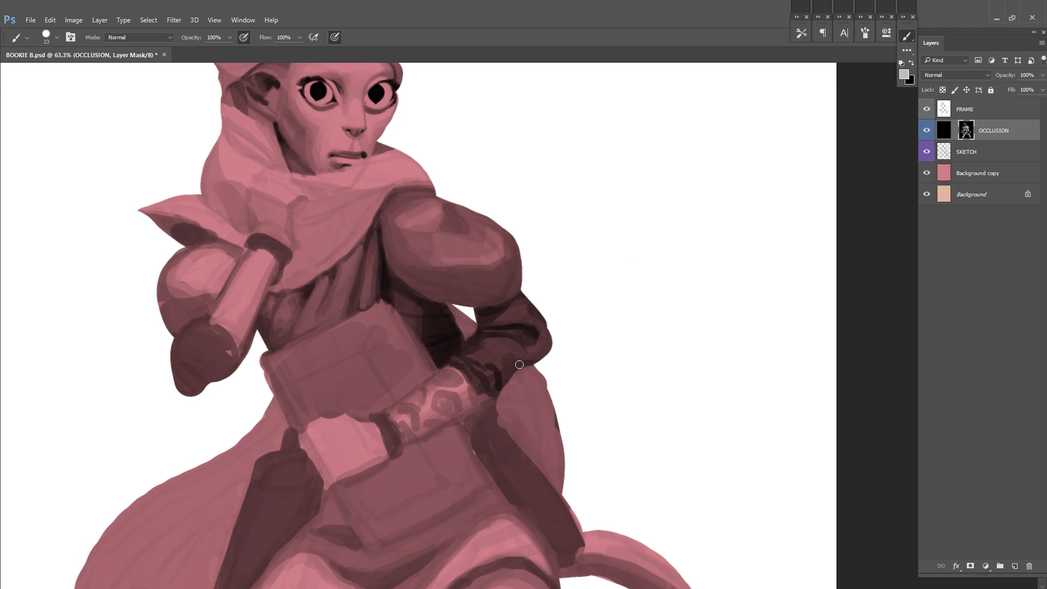
Step: Refine the elbow folds of the lower sleeve and flip the canvas horizontally to check the drawing
left_click_drag(528, 301, 497, 326)
left_click_drag(459, 383, 480, 390)
mouse_move(600, 321)
left_mouse_down()
mouse_move(577, 334)
mouse_move(568, 311)
mouse_move(663, 251)
left_mouse_up()
key("ctrl+shift+h")
mouse_move(532, 284)
left_mouse_down()
mouse_move(553, 292)
mouse_move(541, 279)
mouse_move(553, 280)
mouse_move(443, 367)
mouse_move(408, 326)
left_mouse_up()
left_click(552, 295, "alt")
left_click_drag(409, 326, 410, 325)
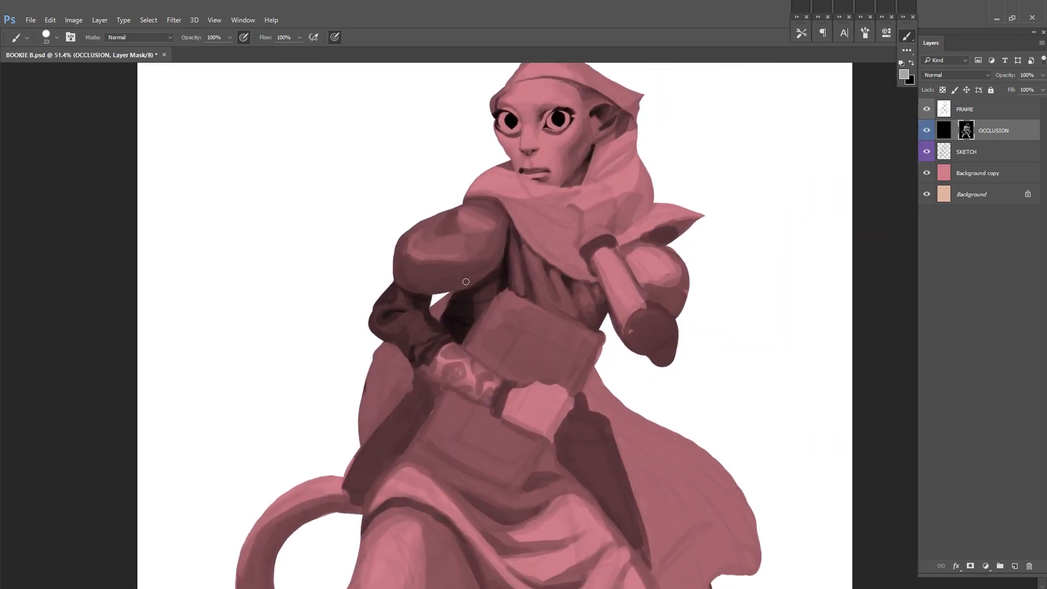
Step: Model the lower sleeve's elbow with lighter and darker fold shapes on the flipped canvas
left_click_drag(635, 271, 615, 281)
left_click(376, 320, "alt")
left_click(372, 326, "alt")
left_click_drag(375, 325, 362, 331)
left_click_drag(626, 196, 597, 207)
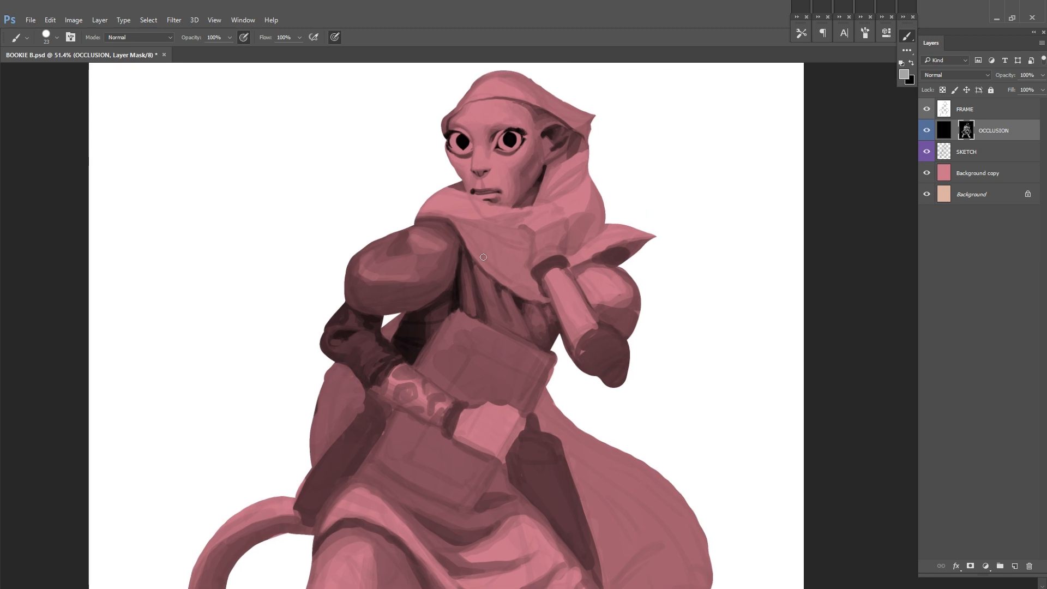
left_click(361, 325, "alt")
left_click(350, 307, "alt")
right_click(377, 333)
left_click_drag(394, 356, 316, 343)
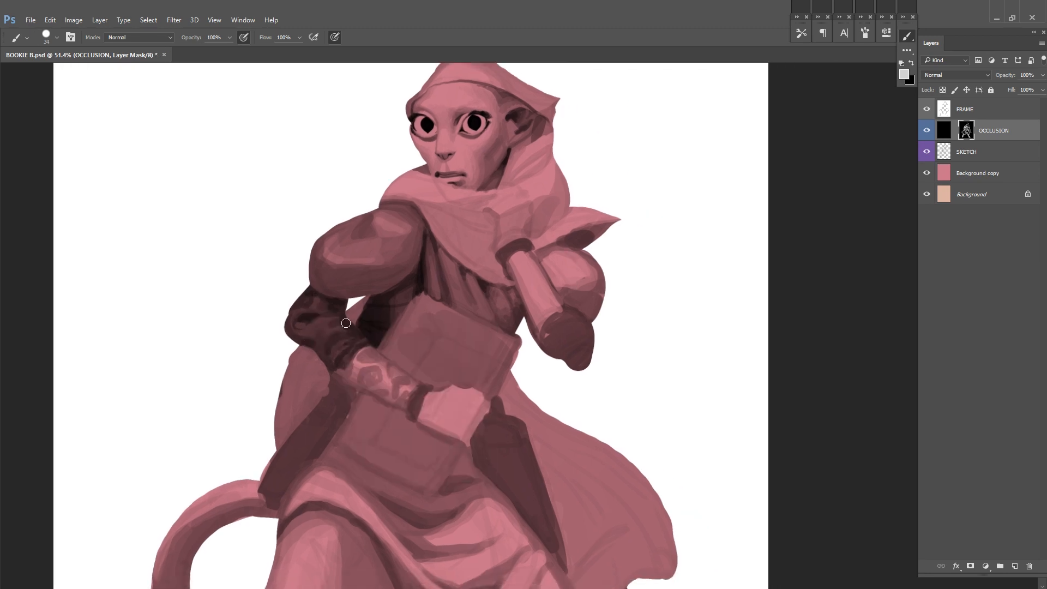
Step: Define the wrinkles between the elbow and forearm more clearly, hide the SKETCH layer and save the file
left_click_drag(490, 274, 472, 328)
left_click(335, 330, "alt")
mouse_move(314, 319)
left_mouse_down()
mouse_move(324, 338)
mouse_move(373, 319)
left_mouse_up()
left_click(926, 151)
key("ctrl+s")
Step: Add a row of short gathered pleats along the lower edge of the puffed sleeve, and save the file
left_click_drag(838, 177, 836, 145)
left_click(318, 384, "alt")
mouse_move(319, 397)
left_mouse_down()
mouse_move(321, 386)
mouse_move(282, 396)
left_mouse_up()
left_click(327, 353, "alt")
right_click(283, 416)
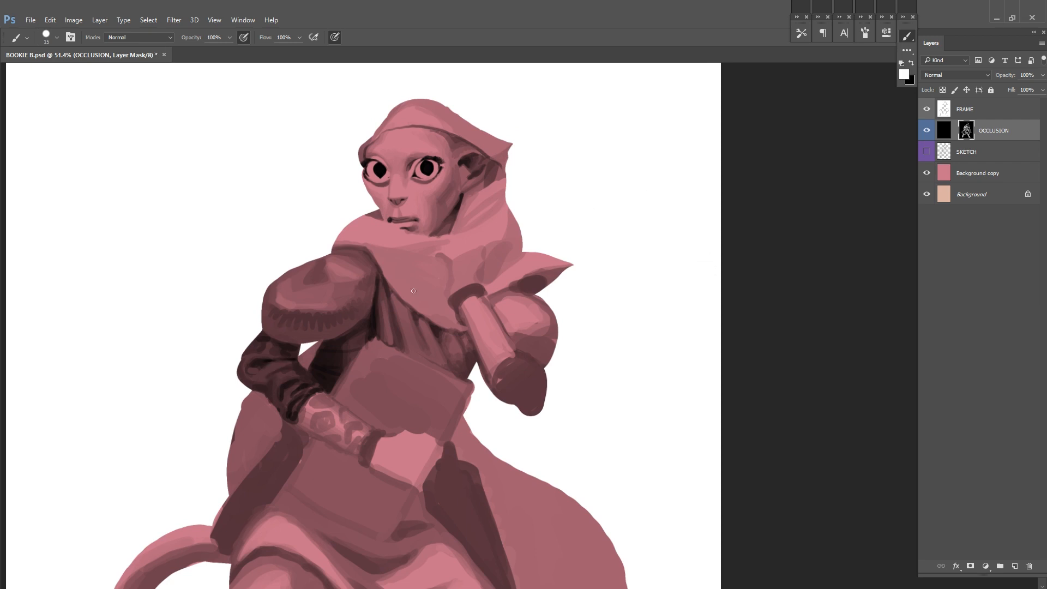
key("ctrl+s")
Step: Flip the canvas back horizontally and soften the shading of the patterned forearm on the OCCLUSION mask
left_click_drag(354, 358, 366, 382)
scroll(668, 201, "down", 2)
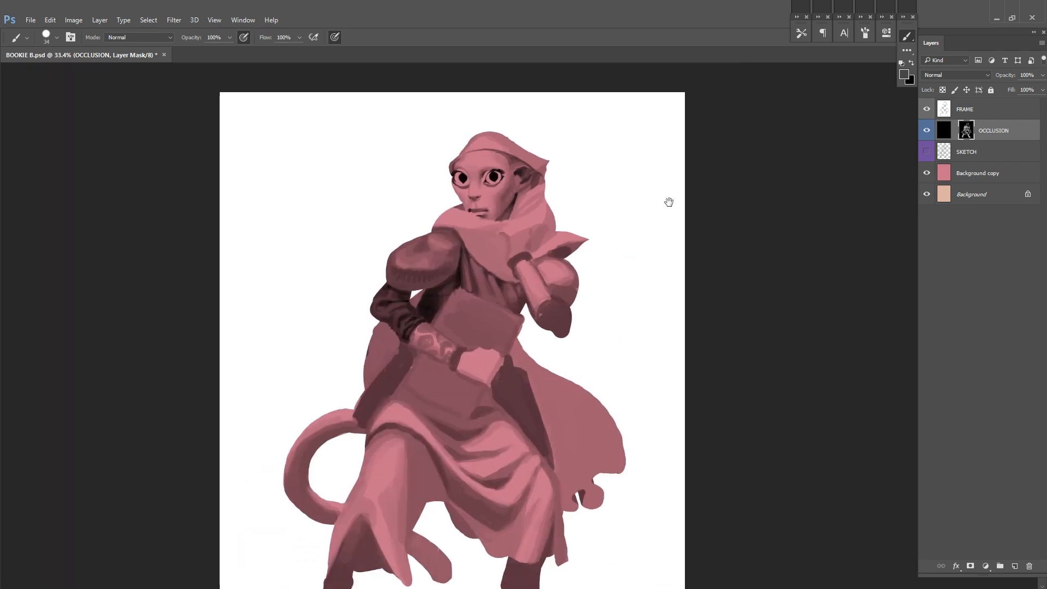
key("ctrl+shift+h")
left_click_drag(494, 262, 567, 282)
left_click(640, 238, "alt")
left_click_drag(543, 321, 536, 356)
left_click(516, 386, "alt")
left_click_drag(592, 376, 571, 380)
mouse_move(570, 380)
left_mouse_down()
mouse_move(539, 329)
mouse_move(512, 376)
mouse_move(545, 436)
mouse_move(575, 448)
left_mouse_up()
Step: Show the SKETCH layer again, check the sketch without the occlusion shading, darken the wristband and save the file
left_click(929, 154)
mouse_move(478, 346)
left_mouse_down()
mouse_move(473, 358)
mouse_move(503, 334)
left_mouse_up()
left_click(927, 131)
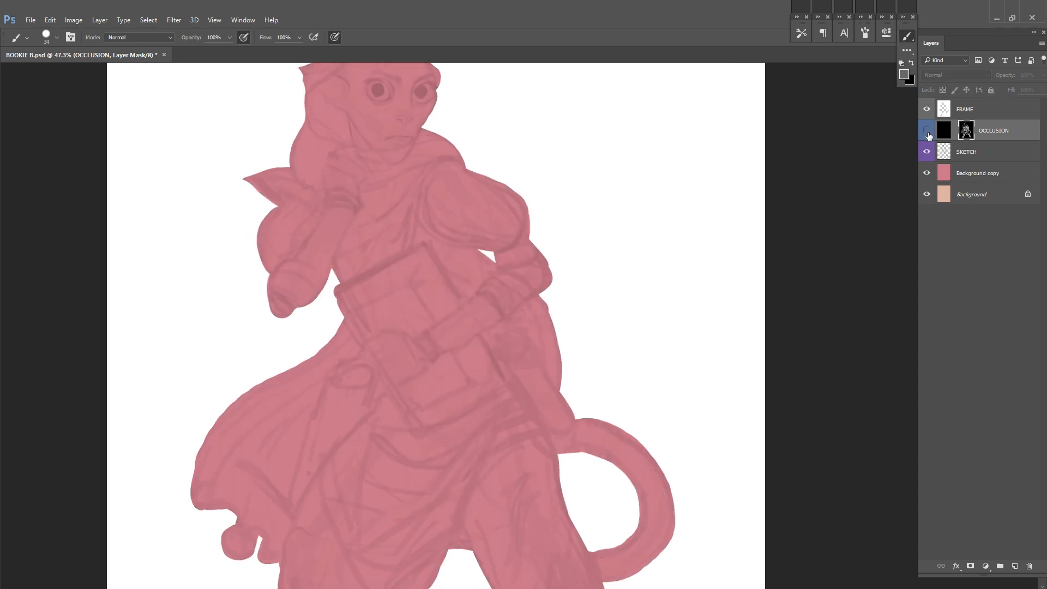
left_click(926, 130)
mouse_move(433, 356)
left_mouse_down()
mouse_move(436, 339)
mouse_move(438, 351)
mouse_move(475, 359)
mouse_move(456, 356)
left_mouse_up()
left_click(418, 356, "alt")
left_click(428, 347, "alt")
left_click(439, 351, "alt")
key("ctrl+s")
Step: Shade the book around the holding hand, flip the canvas horizontally and save the file
left_click_drag(441, 407, 495, 344)
left_click_drag(447, 360, 495, 344)
mouse_move(537, 315)
left_mouse_down()
mouse_move(479, 342)
mouse_move(400, 416)
mouse_move(459, 379)
left_mouse_up()
mouse_move(593, 308)
left_mouse_down()
mouse_move(560, 304)
mouse_move(558, 289)
left_mouse_up()
key("ctrl+shift+h")
key("ctrl+s")
Step: Paint dark borders along the edges of the book's upper part above the hand
left_click(480, 406, "alt")
mouse_move(423, 446)
left_mouse_down()
mouse_move(445, 409)
mouse_move(416, 451)
mouse_move(465, 354)
mouse_move(494, 245)
left_mouse_up()
left_click_drag(331, 350, 429, 386)
left_click_drag(344, 321, 336, 334)
left_click_drag(401, 218, 321, 391)
left_click(349, 344, "alt")
left_click(355, 340, "alt")
Step: Frame the book's lower part below the forearm with thick dark edges, and save the file
left_click_drag(432, 388, 436, 332)
left_click(438, 332, "alt")
left_click_drag(390, 290, 442, 321)
left_click(450, 333, "alt")
left_click_drag(287, 439, 343, 443)
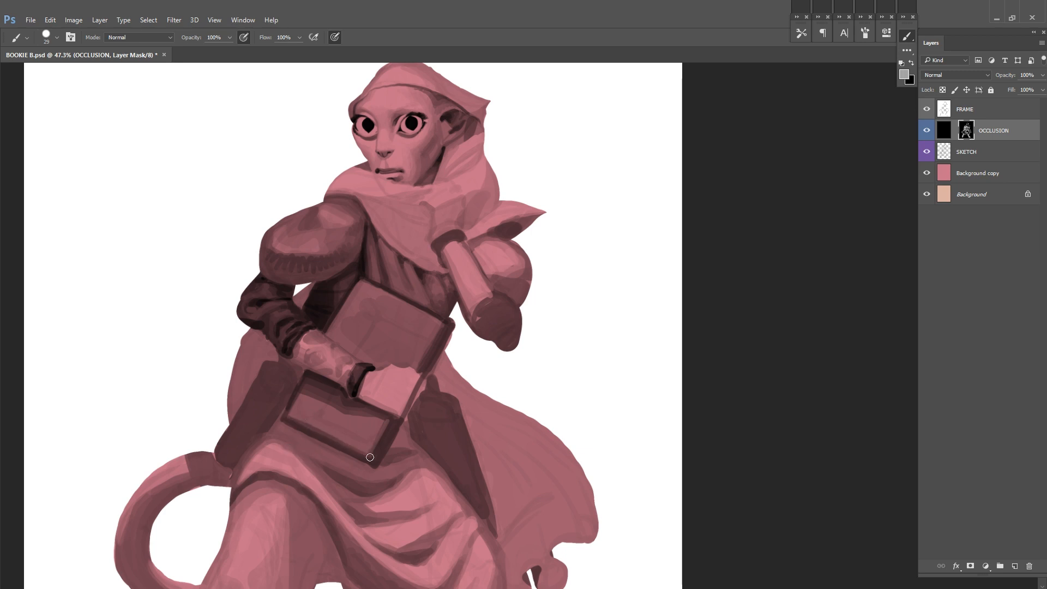
key("ctrl+s")
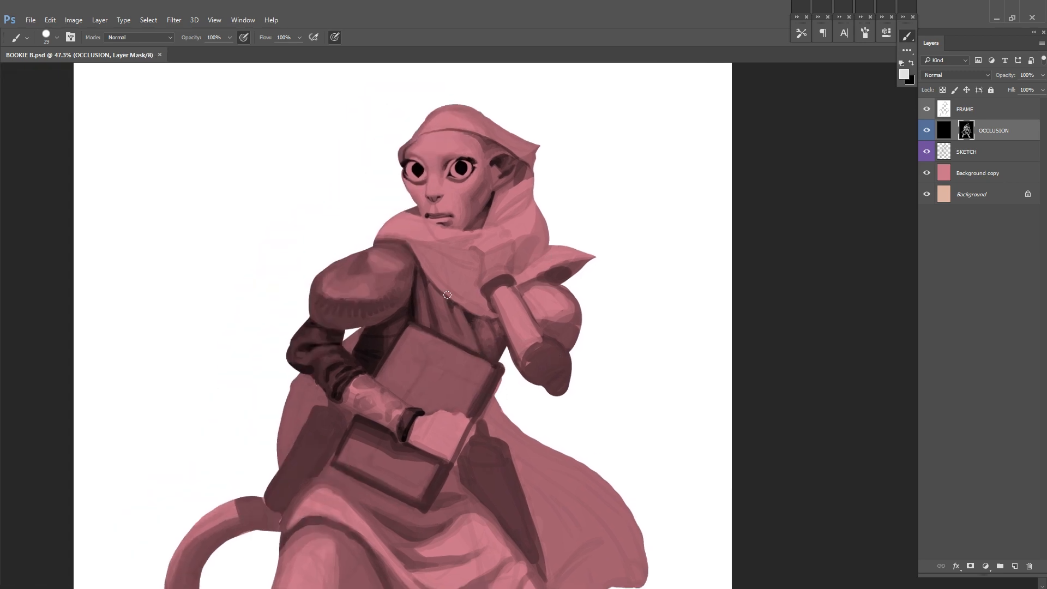
Step: Deepen the shadows between the tunic folds on the chest above the book, and save the file
left_click_drag(436, 303, 472, 347)
left_click_drag(473, 319, 498, 355)
key("ctrl+s")
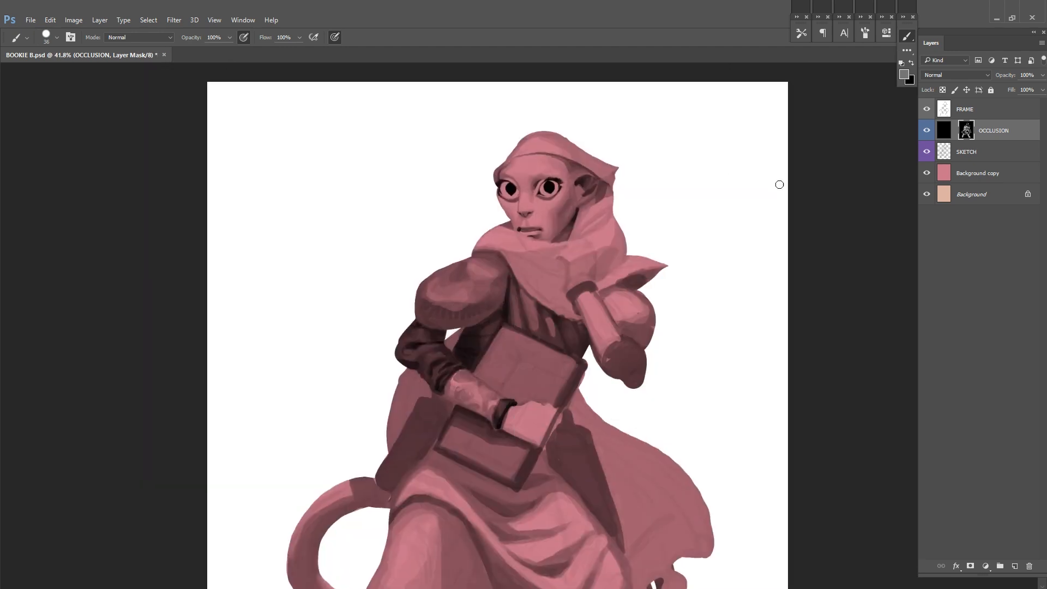
Step: Touch up the shading on the chest folds, the book's edge and the raised arm's puffed sleeve, and save the file
key("alt")
left_click(608, 296, "alt")
mouse_move(591, 293)
left_mouse_down()
mouse_move(618, 285)
mouse_move(599, 283)
left_mouse_up()
mouse_move(617, 283)
left_mouse_down()
mouse_move(604, 261)
mouse_move(622, 294)
mouse_move(610, 276)
left_mouse_up()
left_click(601, 283, "alt")
left_click(619, 281, "alt")
key("ctrl+z")
left_click(446, 256, "alt")
mouse_move(709, 233)
left_mouse_down()
mouse_move(696, 231)
mouse_move(719, 231)
left_mouse_up()
left_click(556, 267, "alt")
mouse_move(582, 222)
left_mouse_down()
mouse_move(558, 270)
mouse_move(565, 278)
mouse_move(554, 277)
mouse_move(555, 264)
mouse_move(595, 251)
mouse_move(539, 269)
mouse_move(551, 253)
left_mouse_up()
left_click(548, 298, "alt")
key("ctrl+s")
left_click(558, 235, "alt")
left_click(534, 257, "alt")
left_click(555, 246, "alt")
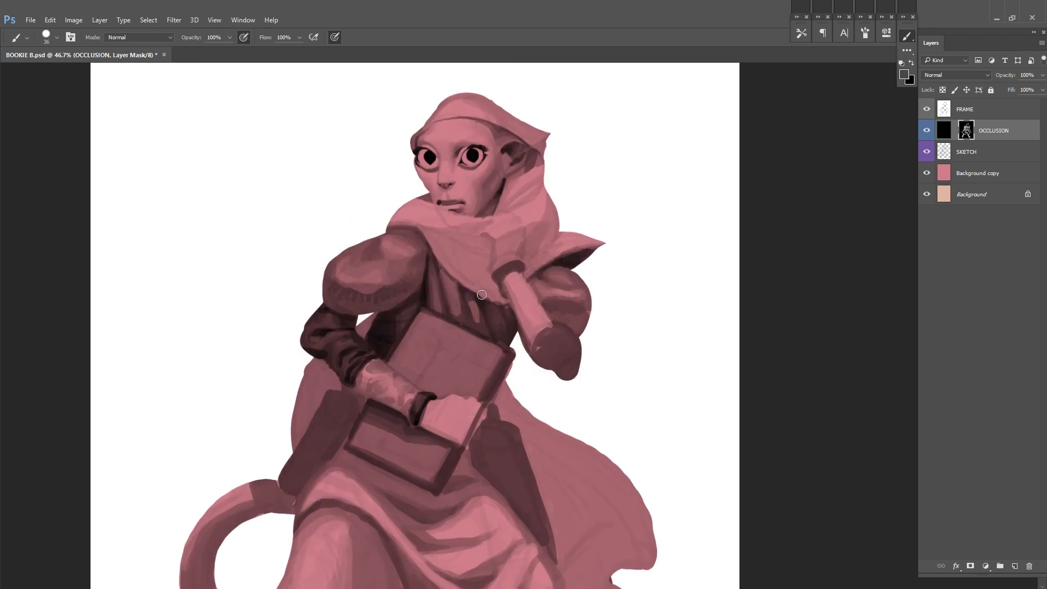
key("ctrl+s")
Step: Flip the canvas horizontally and refine the scarf folds under the chin with a smaller brush, alternating dark and light tones
left_click_drag(481, 294, 469, 346)
key("F2")
left_click_drag(523, 209, 575, 196)
left_click(575, 196, "alt")
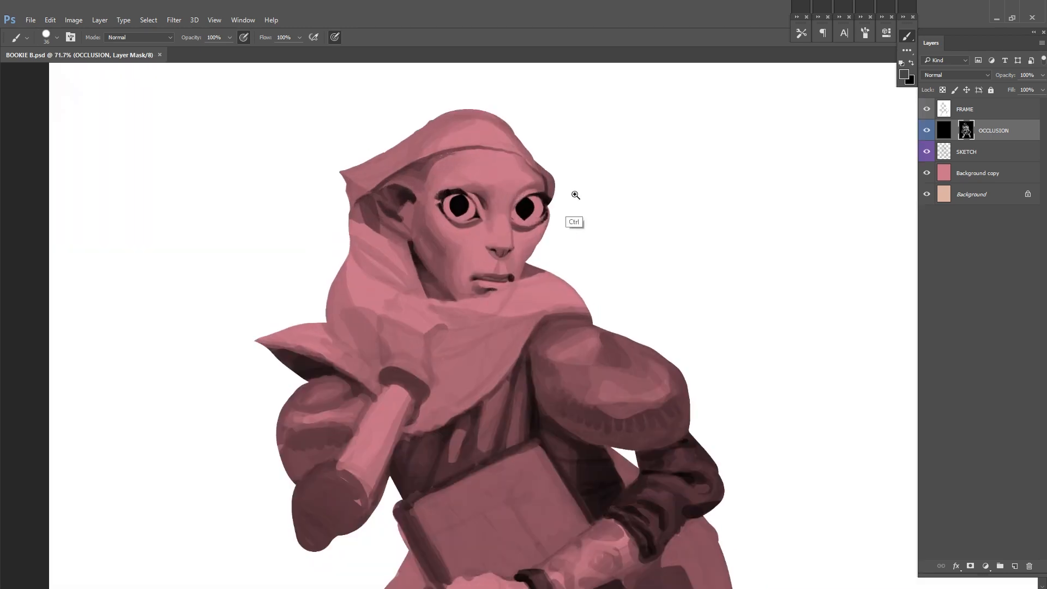
left_click_drag(635, 238, 710, 221)
left_click_drag(573, 276, 626, 235)
left_click(686, 278, "alt")
key("bracketleft")
key("bracketleft")
key("bracketleft")
key("bracketleft")
key("bracketleft")
key("x")
left_click_drag(743, 199, 680, 222)
right_click(679, 222)
key("x")
mouse_move(558, 258)
left_mouse_down()
mouse_move(840, 155)
mouse_move(785, 158)
left_mouse_up()
key("x")
key("x")
mouse_move(905, 146)
left_mouse_down()
mouse_move(706, 232)
mouse_move(792, 168)
left_mouse_up()
left_click(671, 196, "alt")
left_click_drag(670, 196, 723, 196)
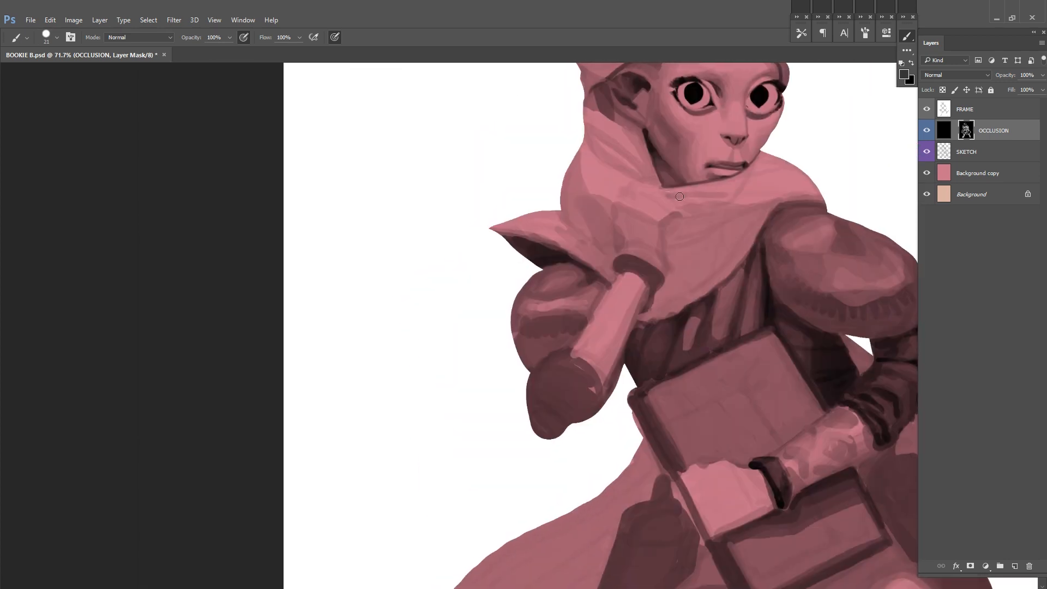
left_click_drag(797, 146, 644, 231)
Step: Add a white layer with a black mask above FRAME and use it to carve the scarf's outline between chin and shoulder into notched folds
key("alt+bracketright")
key("F2")
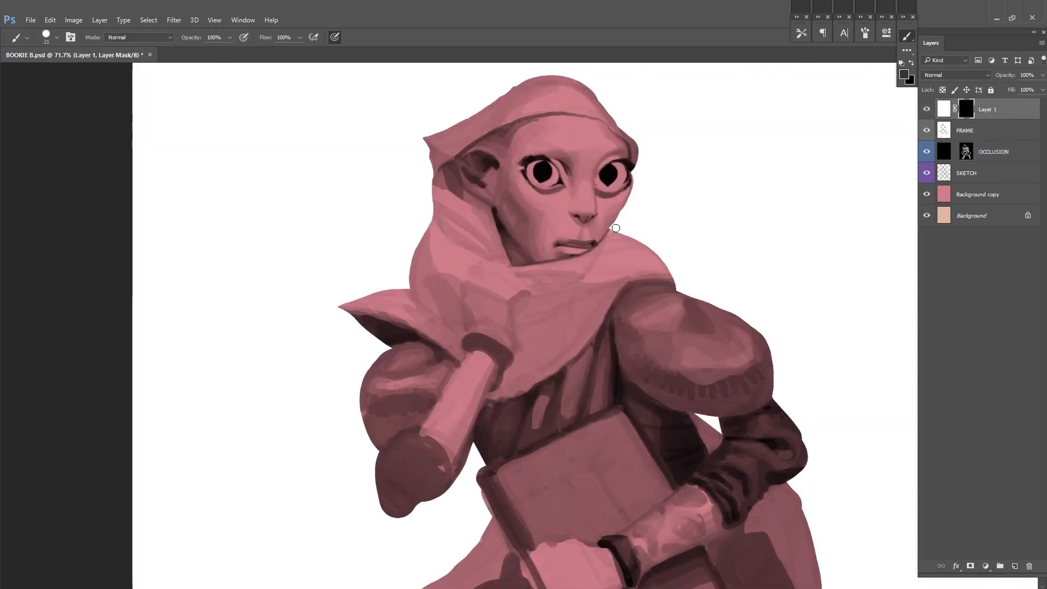
left_click_drag(610, 232, 641, 246)
key("x")
left_click_drag(604, 245, 634, 247)
key("x")
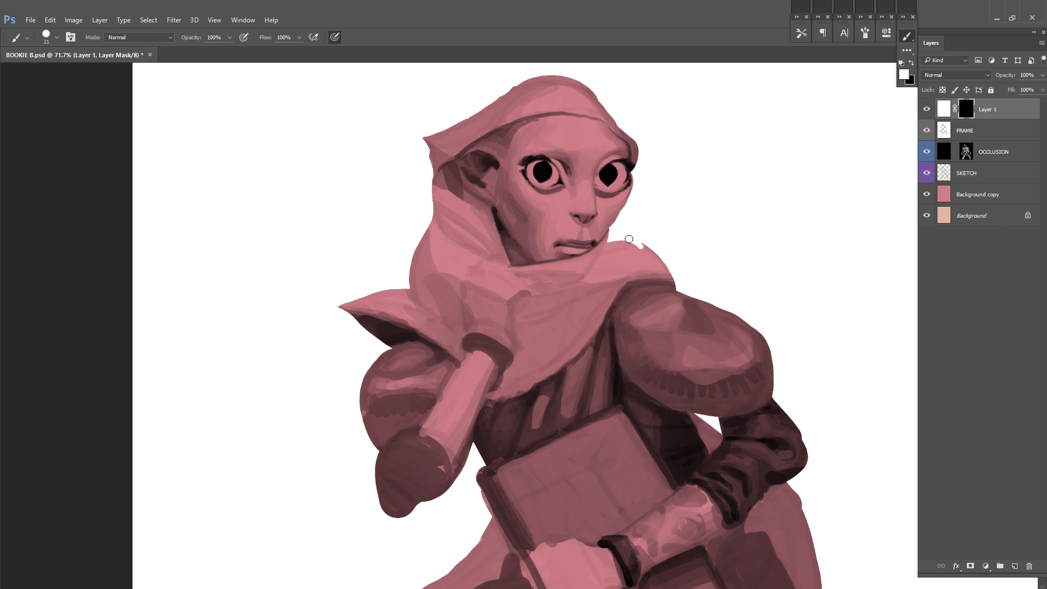
left_click_drag(762, 293, 689, 299)
key("x")
left_click_drag(574, 257, 560, 265)
key("x")
mouse_move(567, 265)
left_mouse_down()
mouse_move(563, 256)
mouse_move(590, 263)
left_mouse_up()
key("x")
left_click_drag(591, 259, 597, 280)
left_click_drag(750, 252, 719, 255)
left_click_drag(531, 255, 546, 266)
key("x")
left_click_drag(537, 268, 546, 270)
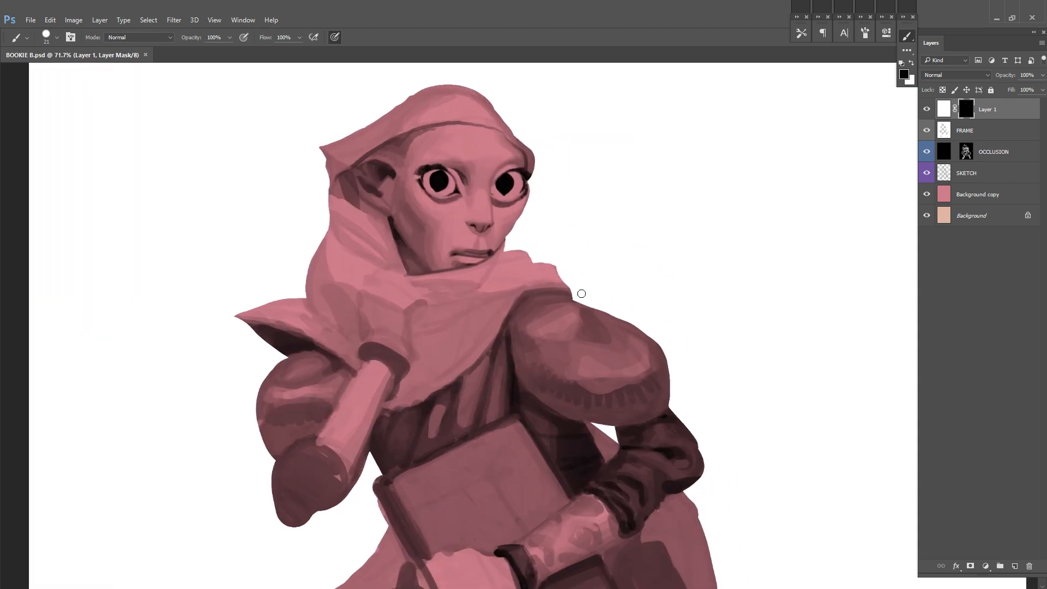
Step: Merge the white silhouette layer into FRAME, lock FRAME, and make the OCCLUSION layer mask active for painting
left_click(947, 109)
key("ctrl+e")
left_click(991, 90)
left_click(984, 131)
left_click(966, 131)
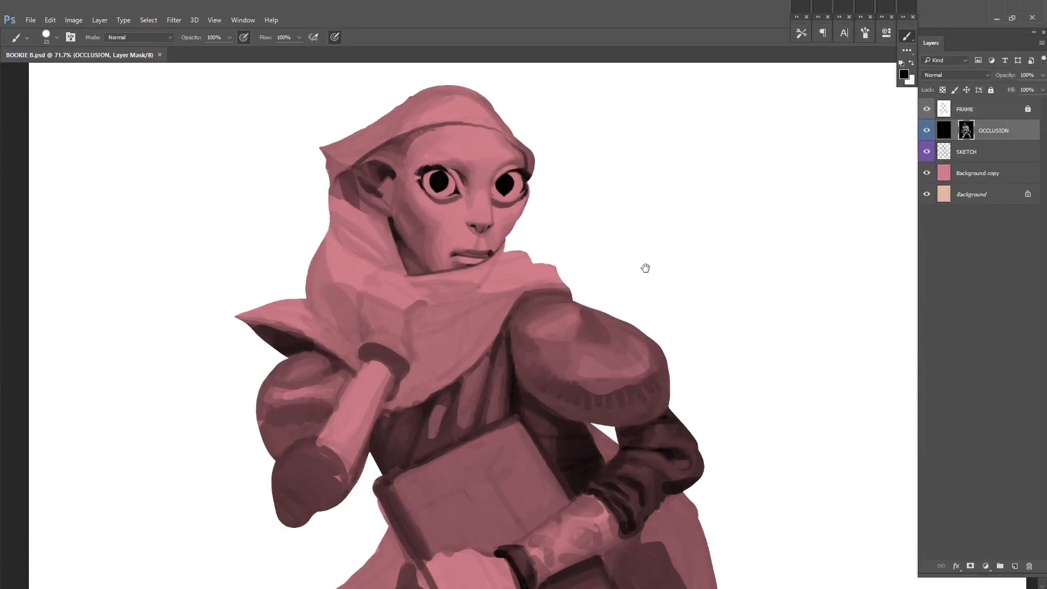
Step: Draw the raised hand's dark outline and curled fingers below the chin with a smaller brush, and flip the canvas horizontally
left_click_drag(553, 260, 621, 307)
left_click(591, 252, "alt")
key("bracketleft")
key("bracketleft")
left_click_drag(597, 234, 598, 243)
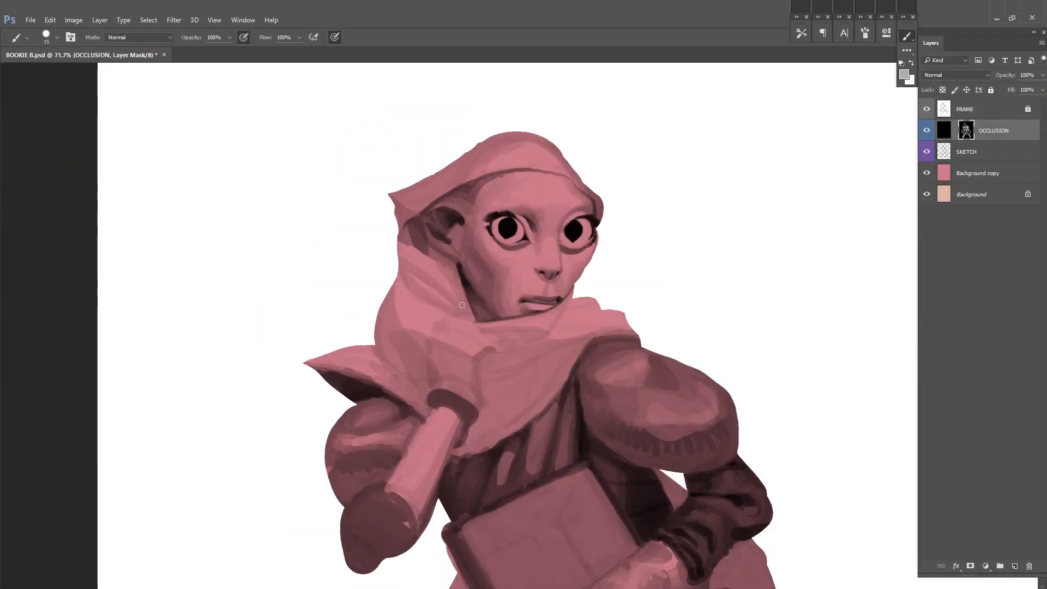
key("x")
left_click_drag(462, 312, 476, 319)
key("x")
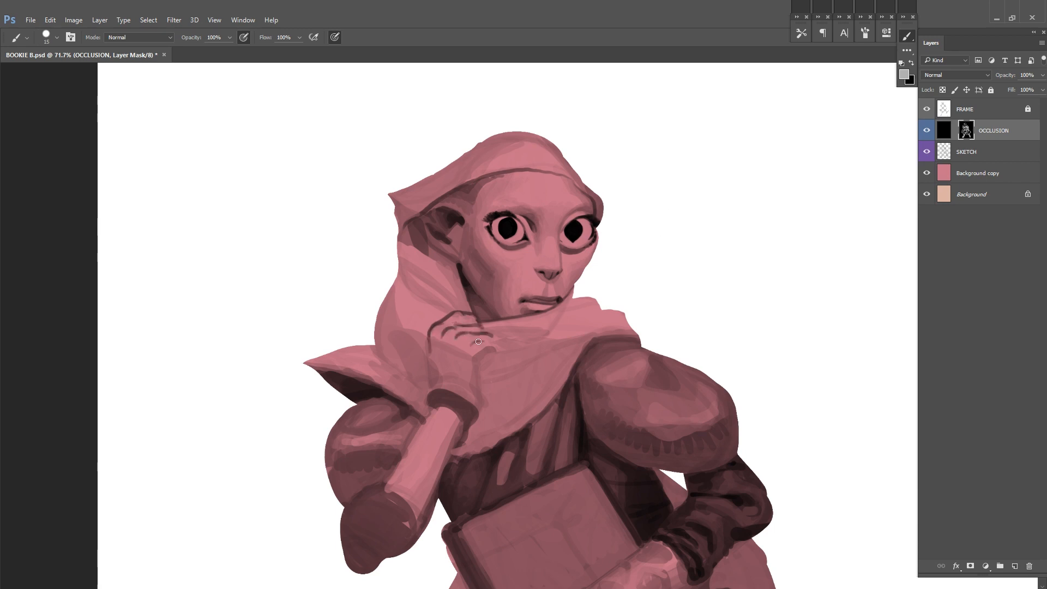
key("x")
left_click_drag(487, 342, 494, 352)
key("x")
key("x")
key("ctrl+shift+h")
left_click_drag(827, 253, 724, 243)
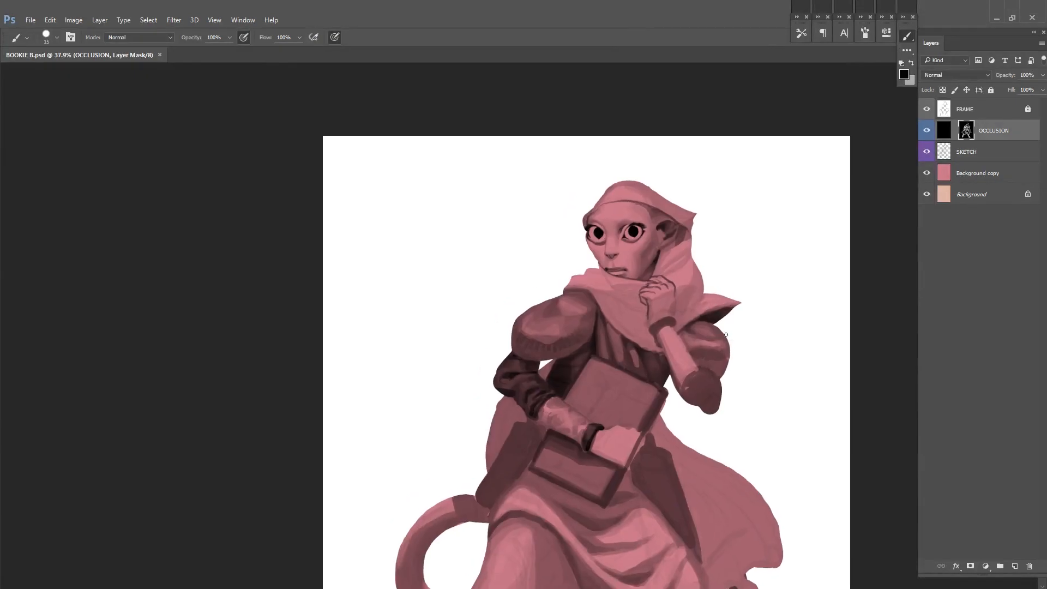
key("ctrl+shift+h")
Step: Paint dark gathered folds where the raised arm's puffed sleeve meets the elbow, and save the file
left_click_drag(670, 375, 801, 234)
mouse_move(654, 398)
left_mouse_down()
mouse_move(733, 403)
mouse_move(771, 421)
mouse_move(774, 384)
mouse_move(708, 357)
mouse_move(713, 371)
mouse_move(727, 342)
left_mouse_up()
left_click(734, 403, "alt")
left_click(713, 422, "alt")
left_click(725, 359, "alt")
left_click_drag(717, 349, 712, 370)
mouse_move(736, 349)
left_mouse_down()
mouse_move(712, 370)
mouse_move(661, 346)
left_mouse_up()
mouse_move(558, 263)
left_mouse_down()
mouse_move(691, 360)
mouse_move(661, 356)
left_mouse_up()
left_click_drag(662, 355, 701, 356)
left_click(451, 340, "alt")
left_click(478, 377, "alt")
key("d")
left_click_drag(475, 375, 447, 379)
left_click(680, 329, "alt")
key("F2")
left_click_drag(798, 367, 821, 370)
left_click_drag(825, 375, 678, 370)
key("ctrl+s")
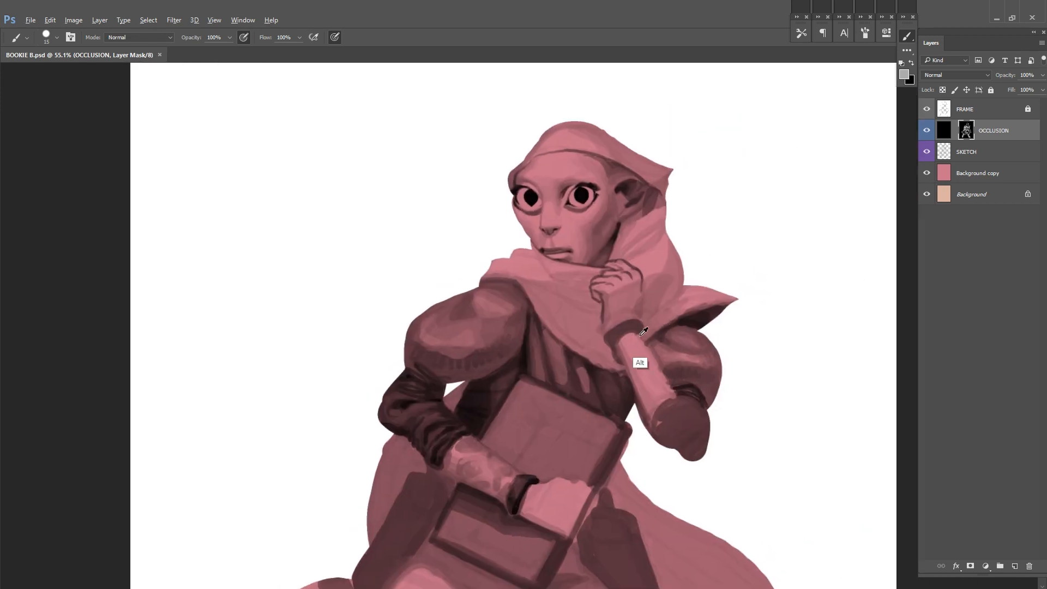
Step: Resize the brush and model the raised forearm between cuff and elbow with mottled light and shadow patches
left_click(632, 386, "alt")
right_click(659, 355)
left_click(724, 383)
mouse_move(621, 349)
left_mouse_down()
mouse_move(661, 395)
mouse_move(661, 382)
left_mouse_up()
left_click(646, 418, "alt")
left_click(649, 406, "alt")
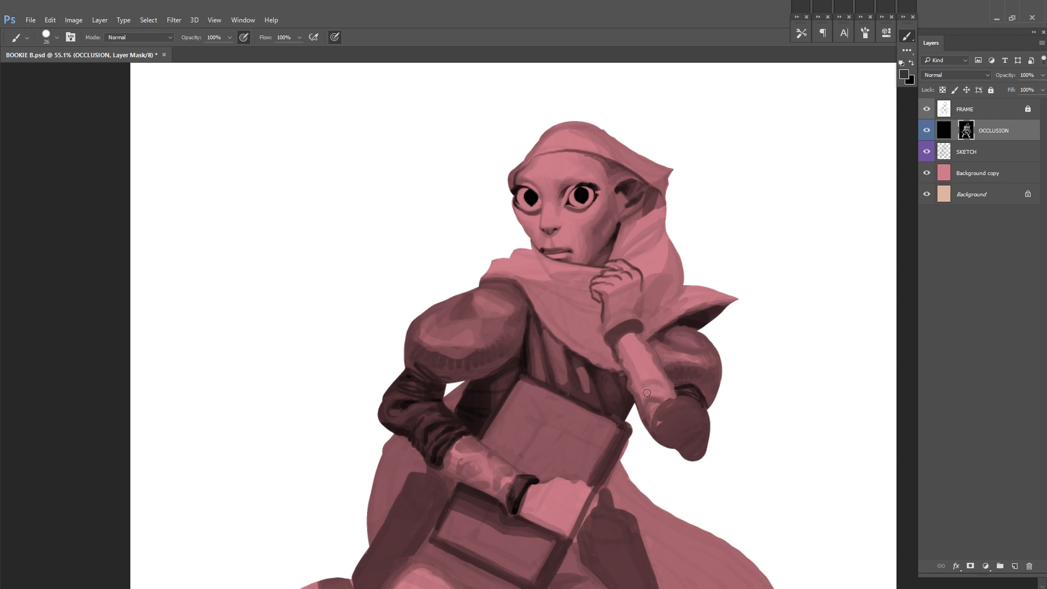
left_click_drag(633, 389, 701, 374)
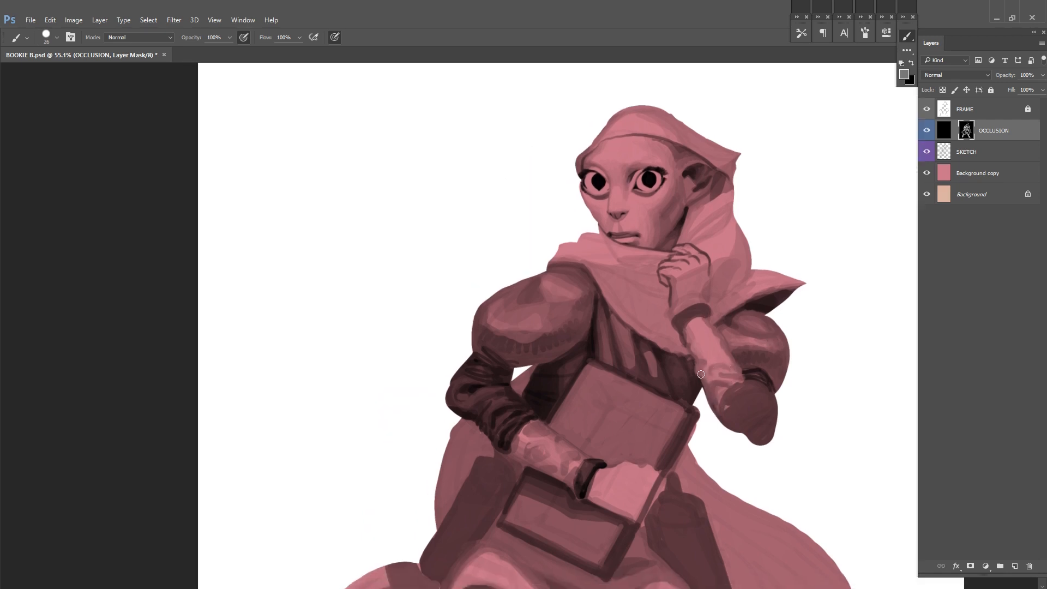
left_click_drag(713, 335, 665, 337)
left_click(676, 365, "alt")
left_click_drag(685, 356, 692, 362)
left_click(674, 381, "alt")
mouse_move(669, 395)
left_mouse_down()
mouse_move(683, 387)
mouse_move(679, 397)
mouse_move(710, 428)
mouse_move(721, 409)
left_mouse_up()
key("d")
left_click(707, 395, "alt")
Step: Flip the canvas, unlock FRAME, reshape the raised elbow's silhouette with Brush and Eraser, relock FRAME and reactivate the OCCLUSION mask
scroll(775, 327, "down", 5)
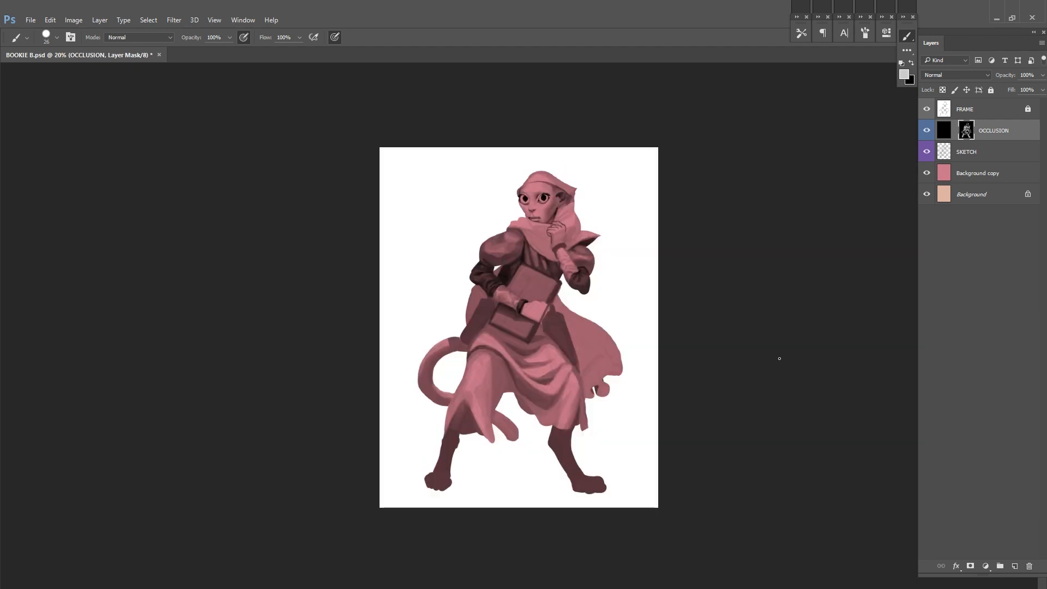
key("ctrl+shift+h")
scroll(623, 331, "up", 4)
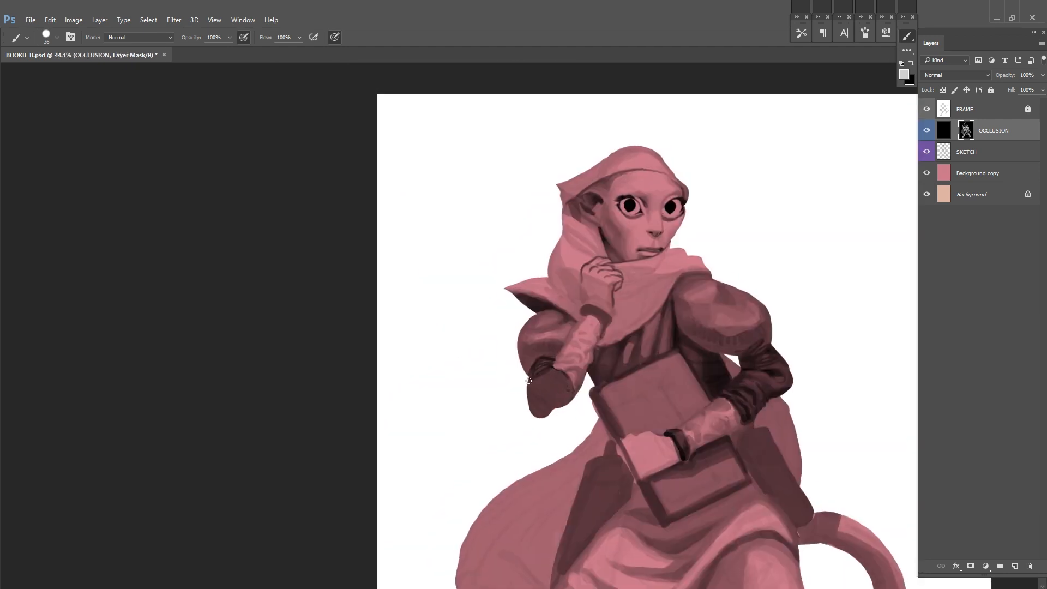
left_click(1027, 111)
key("e")
right_click(590, 376)
double_click(605, 444)
scroll(556, 433, "up", 3)
key("b")
mouse_move(516, 387)
left_mouse_down()
mouse_move(531, 413)
mouse_move(547, 409)
left_mouse_up()
key("e")
mouse_move(550, 403)
left_mouse_down()
mouse_move(530, 433)
mouse_move(512, 434)
left_mouse_up()
left_click(991, 90)
left_click(965, 131)
Step: Shade the reshaped elbow, add dark marks along the raised forearm, and deepen the cuff at the wrist
key("b")
left_click(539, 381, "alt")
mouse_move(529, 430)
left_mouse_down()
mouse_move(555, 400)
mouse_move(509, 411)
mouse_move(519, 435)
mouse_move(535, 433)
left_mouse_up()
left_click(510, 401, "alt")
left_click_drag(651, 334, 705, 351)
left_click(606, 410, "alt")
left_click_drag(590, 392, 616, 426)
key("x")
mouse_move(649, 324)
left_mouse_down()
mouse_move(619, 361)
mouse_move(623, 374)
mouse_move(652, 353)
mouse_move(621, 402)
mouse_move(582, 356)
mouse_move(584, 340)
mouse_move(594, 355)
left_mouse_up()
left_click(595, 356, "alt")
left_click(590, 390, "alt")
left_click_drag(624, 397, 593, 374)
mouse_move(628, 284)
left_mouse_down()
mouse_move(641, 294)
mouse_move(638, 324)
left_mouse_up()
left_click(657, 252, "alt")
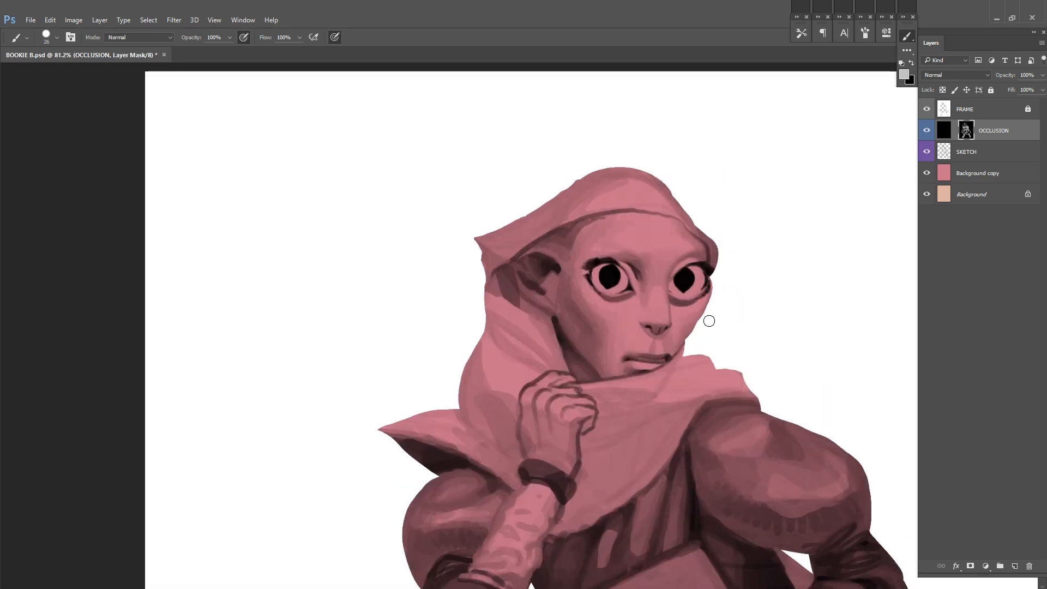
Step: Flip the canvas horizontally and paint fold shadows on the headscarf's drape behind the cheek, above the raised hand
scroll(701, 394, "down", 3)
key("ctrl+shift+h")
scroll(796, 327, "up", 1)
left_click(687, 381, "alt")
left_click_drag(657, 348, 691, 312)
left_click(700, 289, "alt")
left_click_drag(655, 336, 685, 305)
left_click(692, 260, "alt")
mouse_move(695, 268)
left_mouse_down()
mouse_move(650, 301)
mouse_move(685, 263)
mouse_move(635, 316)
mouse_move(645, 297)
left_mouse_up()
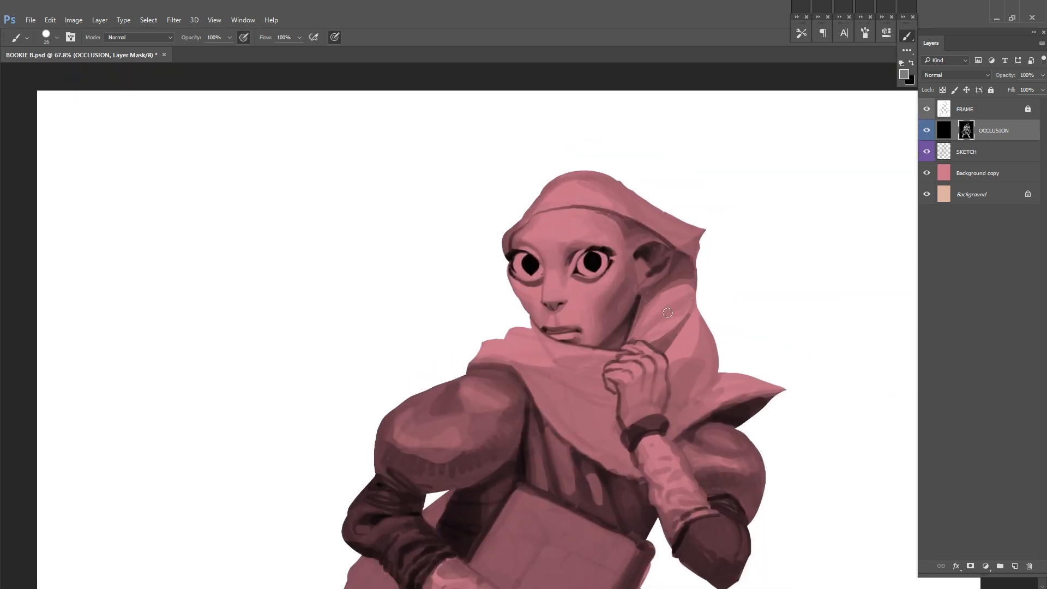
Step: Paint light and shadow along the scarf folds where the headscarf's drape meets the raised hand
left_click_drag(647, 298, 625, 343)
left_click_drag(700, 248, 725, 228)
left_click(638, 371, "alt")
left_click_drag(651, 331, 604, 342)
left_click(606, 342, "alt")
Step: Flip the canvas horizontally, block in fold shadows on the scarf wrapped around the neck, and save the document
key("ctrl+shift+h")
mouse_move(448, 365)
left_mouse_down()
mouse_move(642, 342)
mouse_move(679, 325)
mouse_move(648, 325)
mouse_move(636, 332)
mouse_move(727, 310)
mouse_move(800, 239)
left_mouse_up()
left_click(646, 326, "alt")
left_click(684, 311, "alt")
left_click(692, 313, "alt")
left_click(637, 318, "alt")
left_click(643, 320, "alt")
left_click(628, 331, "alt")
left_click(646, 326, "alt")
left_click(784, 271, "alt")
left_click(719, 322, "alt")
left_click(740, 308, "alt")
left_click(714, 288, "alt")
left_click_drag(676, 302, 708, 289)
left_click_drag(688, 291, 619, 375)
left_click_drag(641, 339, 597, 355)
key("ctrl+s")
Step: Model the neck scarf's folds between the chin, shoulder and chest with alternating light and dark strokes
mouse_move(608, 353)
left_mouse_down()
mouse_move(590, 368)
mouse_move(619, 363)
left_mouse_up()
left_click(625, 334, "alt")
left_click(642, 348, "alt")
left_click(672, 322, "alt")
mouse_move(683, 305)
left_mouse_down()
mouse_move(668, 331)
mouse_move(649, 330)
left_mouse_up()
mouse_move(642, 321)
left_mouse_down()
mouse_move(624, 350)
mouse_move(698, 332)
left_mouse_up()
left_click(626, 346, "alt")
left_click(603, 367, "alt")
left_click(698, 332, "alt")
left_click_drag(614, 366, 637, 351)
left_click_drag(652, 348, 634, 351)
left_click_drag(716, 270, 647, 269)
mouse_move(603, 309)
left_mouse_down()
mouse_move(625, 286)
mouse_move(609, 317)
left_mouse_up()
left_click(599, 321, "alt")
left_click(568, 334, "alt")
mouse_move(576, 380)
left_mouse_down()
mouse_move(628, 341)
mouse_move(598, 388)
left_mouse_up()
left_click(621, 348, "alt")
left_click(691, 314, "alt")
Step: Flip the canvas horizontally, refine the scarf folds beneath the chin and beside the hand, and save the document
key("ctrl+shift+h")
left_click_drag(790, 303, 715, 303)
left_click(554, 326, "alt")
mouse_move(542, 338)
left_mouse_down()
mouse_move(533, 340)
mouse_move(610, 356)
left_mouse_up()
left_click(580, 348, "alt")
left_click_drag(813, 313, 740, 318)
left_click(601, 338, "alt")
key("ctrl+s")
left_click(593, 342, "alt")
left_click_drag(593, 343, 598, 342)
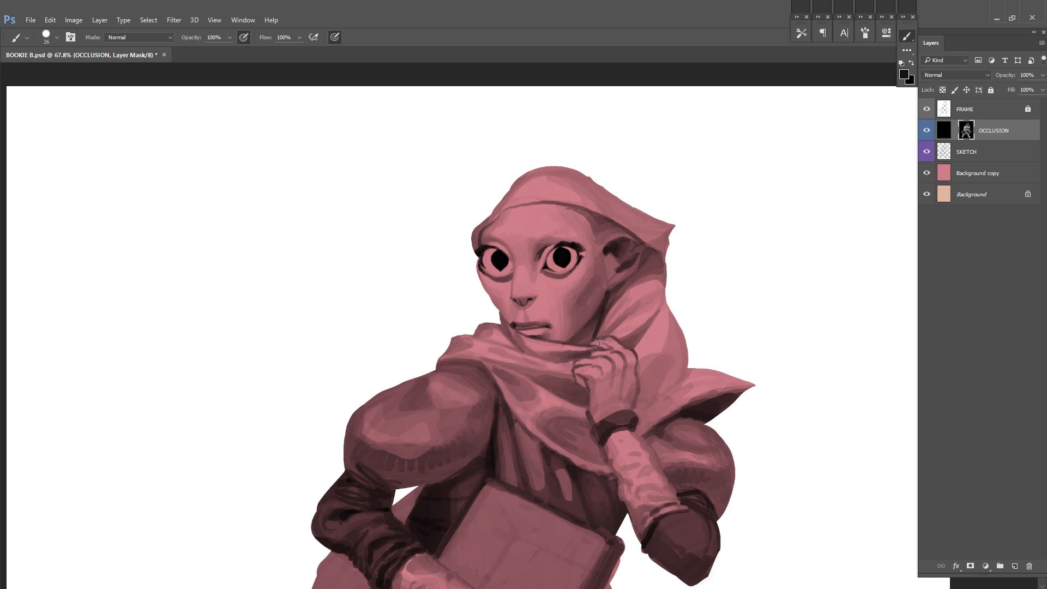
key("ctrl+s")
Step: Flip the canvas horizontally and fill the scarf's rear drape behind the raised hand with deep shadow
left_click(636, 344, "alt")
key("ctrl+z")
mouse_move(643, 387)
left_mouse_down()
mouse_move(663, 309)
mouse_move(656, 357)
left_mouse_up()
left_click_drag(714, 272, 673, 275)
key("ctrl+shift+h")
left_click_drag(580, 279, 694, 297)
left_click_drag(503, 342, 551, 349)
mouse_move(519, 390)
left_mouse_down()
mouse_move(496, 387)
mouse_move(509, 416)
left_mouse_up()
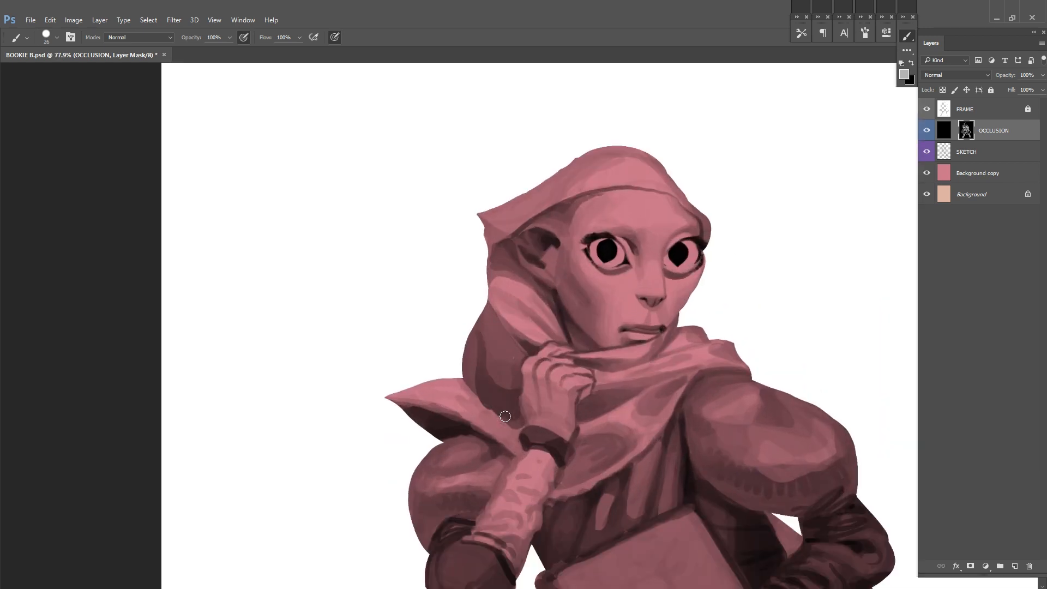
Step: Paint long vertical folds with lighter and darker strokes into the shadowed rear drape behind the hand
left_click(508, 414, "alt")
left_click_drag(610, 326, 574, 312)
left_click(453, 357, "alt")
left_click_drag(462, 313, 466, 353)
mouse_move(452, 289)
left_mouse_down()
mouse_move(459, 321)
mouse_move(442, 318)
left_mouse_up()
left_click_drag(438, 324, 433, 358)
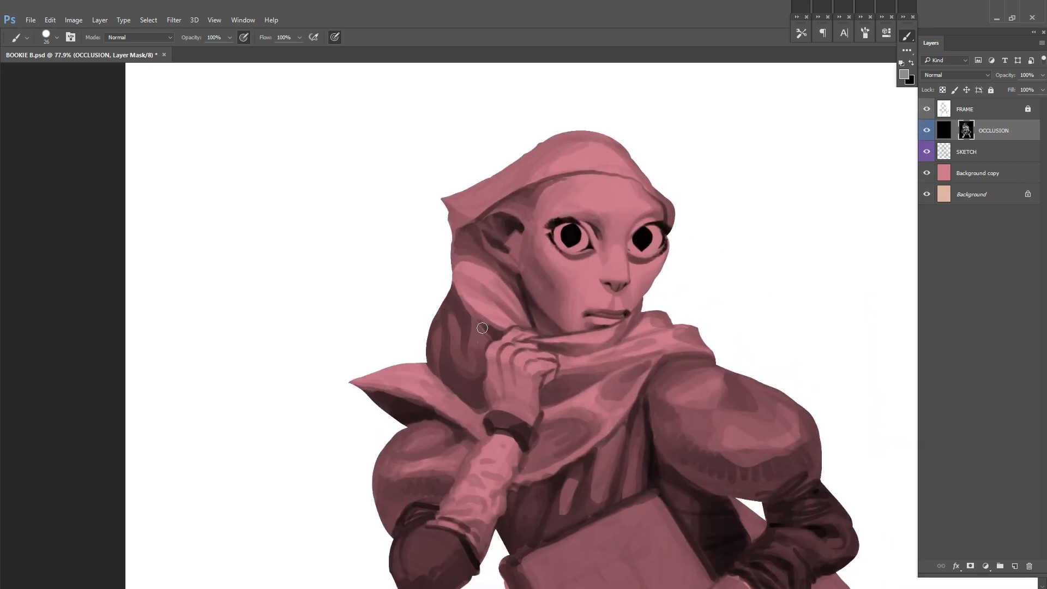
Step: Flip the canvas horizontally and refine the shadows beneath the headscarf's edge around the ear
key("ctrl+shift+h")
left_click_drag(807, 243, 720, 316)
left_click(625, 301, "alt")
mouse_move(582, 260)
left_mouse_down()
mouse_move(639, 274)
mouse_move(621, 291)
left_mouse_up()
left_click(631, 282, "alt")
left_click(631, 300, "alt")
mouse_move(645, 283)
left_mouse_down()
mouse_move(630, 297)
mouse_move(635, 273)
left_mouse_up()
left_click(640, 274, "alt")
Step: Adjust the brush size and shade the headscarf's crown and its slope toward the pointed tip
right_click(560, 202)
left_click_drag(624, 232, 634, 232)
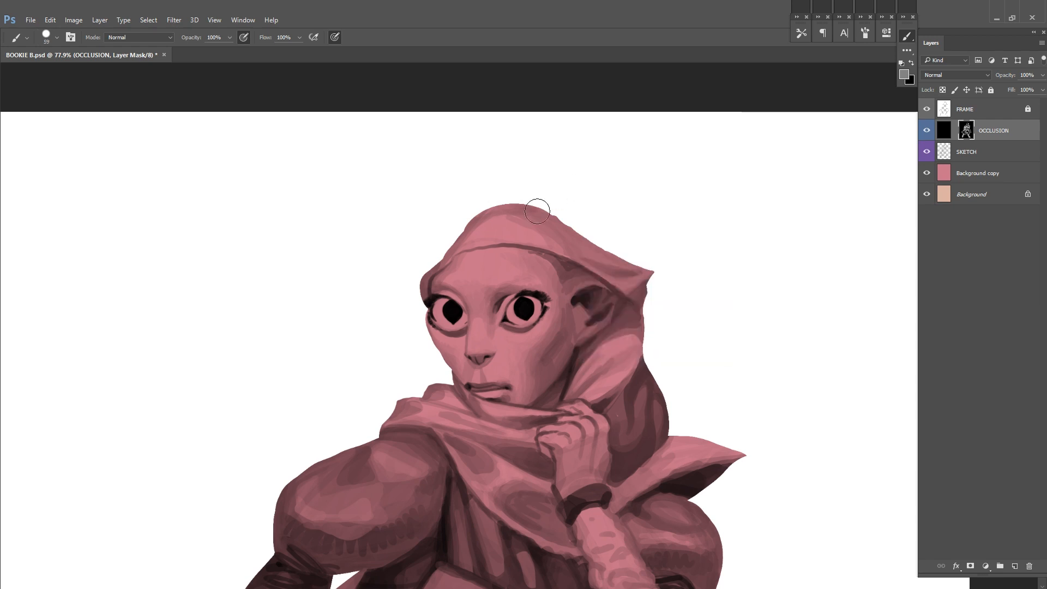
left_click_drag(506, 207, 621, 257)
right_click(656, 246)
left_click_drag(728, 275, 718, 274)
left_click(501, 214, "alt")
mouse_move(472, 236)
left_mouse_down()
mouse_move(500, 217)
mouse_move(553, 245)
left_mouse_up()
left_click(493, 231, "alt")
Step: Shade the headscarf's front edge and the temple beneath it, undoing strokes that miss
left_click(428, 285, "alt")
mouse_move(438, 270)
left_mouse_down()
mouse_move(422, 280)
mouse_move(453, 261)
left_mouse_up()
left_click_drag(440, 272, 462, 254)
key("ctrl+alt+z")
left_click(448, 264, "alt")
left_click(560, 272, "alt")
key("ctrl+alt+z")
left_click(553, 275, "alt")
left_click(565, 261, "alt")
left_click_drag(564, 268, 557, 294)
left_click(569, 297, "alt")
Step: Flip the canvas horizontally, touch up the shadows around the ear and the headscarf's pointed tip, and save
key("ctrl+shift+h")
left_click(530, 324, "alt")
mouse_move(530, 329)
left_mouse_down()
mouse_move(521, 349)
mouse_move(469, 338)
mouse_move(477, 334)
left_mouse_up()
left_click(527, 349, "alt")
left_click(469, 341, "alt")
key("ctrl+s")
left_click(461, 294, "alt")
left_click_drag(459, 291, 455, 294)
key("ctrl+s")
Step: Define the headscarf's hanging edge from the pointed tip down past the ear, and save the document
left_click_drag(757, 277, 774, 217)
left_click(497, 254, "alt")
left_click_drag(498, 253, 484, 294)
left_click_drag(484, 281, 482, 320)
left_click(507, 322, "alt")
key("ctrl+s")
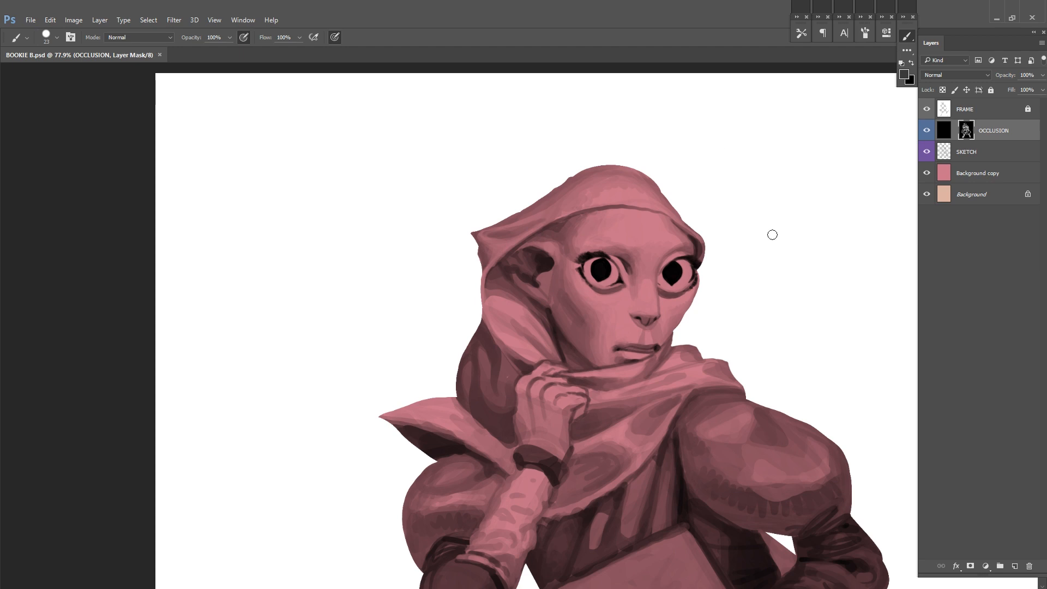
Step: Darken the fold running from the headscarf's pointed tip, flip the canvas horizontally and save the document
left_click_drag(497, 238, 556, 219)
mouse_move(496, 235)
left_mouse_down()
mouse_move(481, 234)
mouse_move(502, 233)
left_mouse_up()
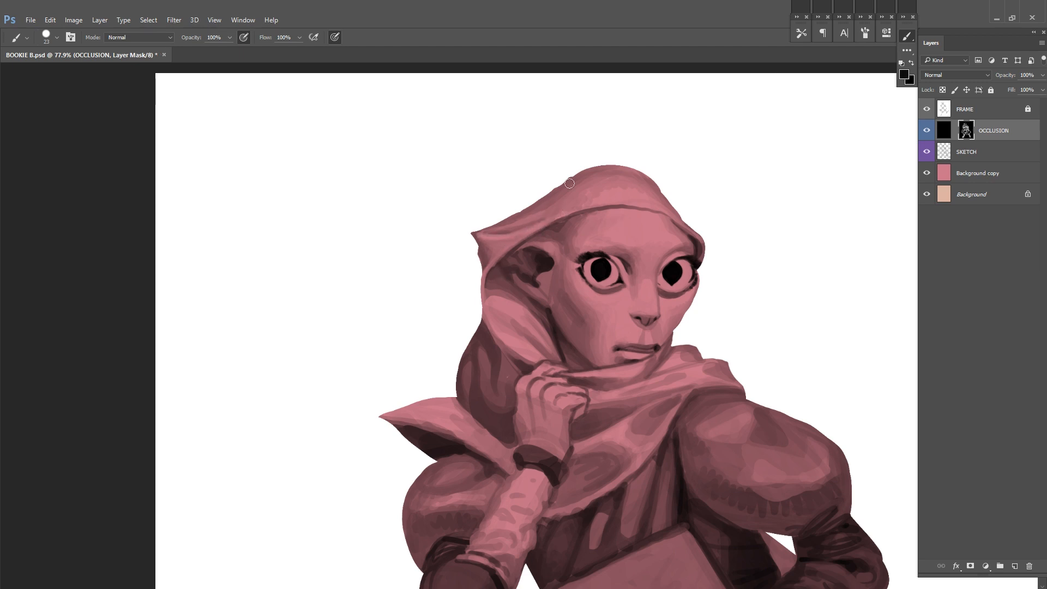
key("ctrl+shift+f")
scroll(711, 302, "down", 2)
key("ctrl+s")
Step: Reduce the brush size and paint an overlapping fold line across the headscarf's crown
scroll(676, 202, "up", 4)
left_click(676, 216, "alt")
left_click_drag(654, 237, 686, 225)
key("ctrl+s")
scroll(741, 199, "down", 2)
right_click(704, 250)
left_click(759, 278)
left_click_drag(507, 243, 601, 213)
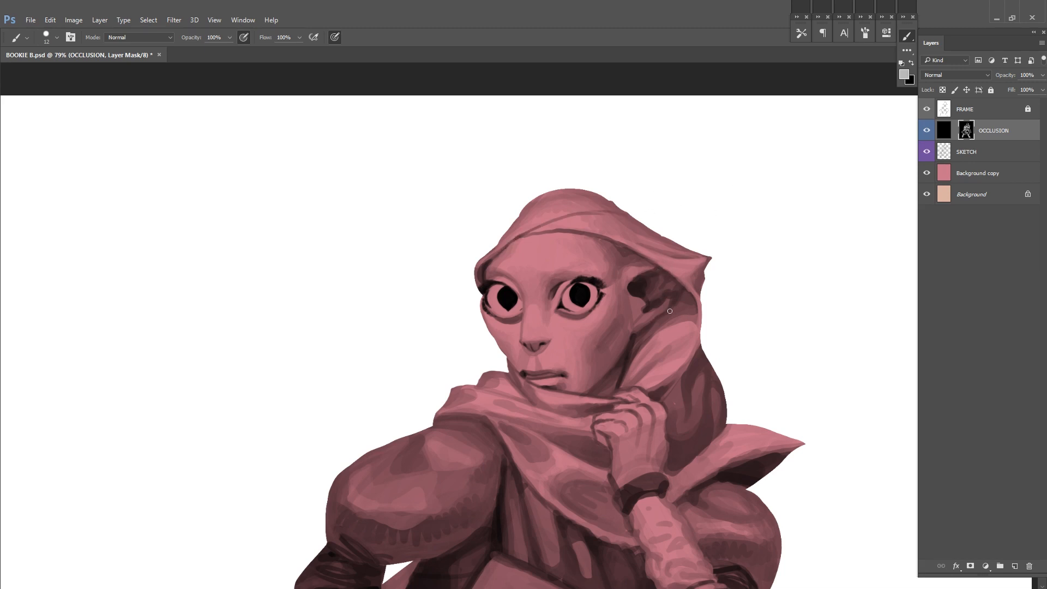
Step: Paint lighter inner ridges into the shadowed ear and save the document
left_click(633, 294, "alt")
mouse_move(630, 291)
left_mouse_down()
mouse_move(637, 277)
mouse_move(683, 284)
left_mouse_up()
left_click(639, 280, "alt")
key("ctrl+s")
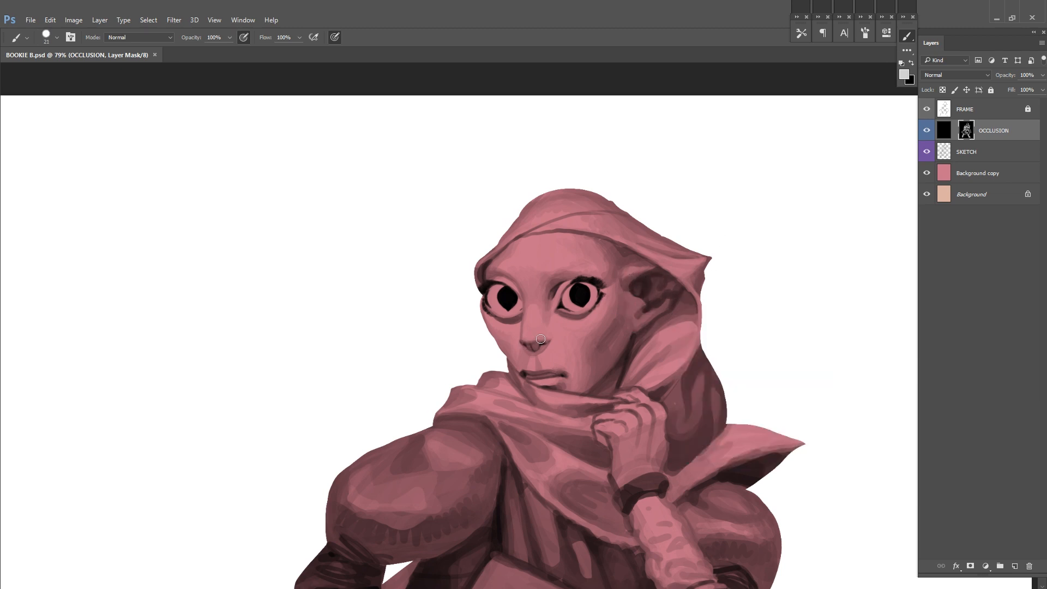
Step: Touch up the light and shadow on the lips and save the document
left_click(551, 375, "alt")
left_click_drag(553, 375, 563, 374)
left_click_drag(658, 338, 688, 298)
key("ctrl+s")
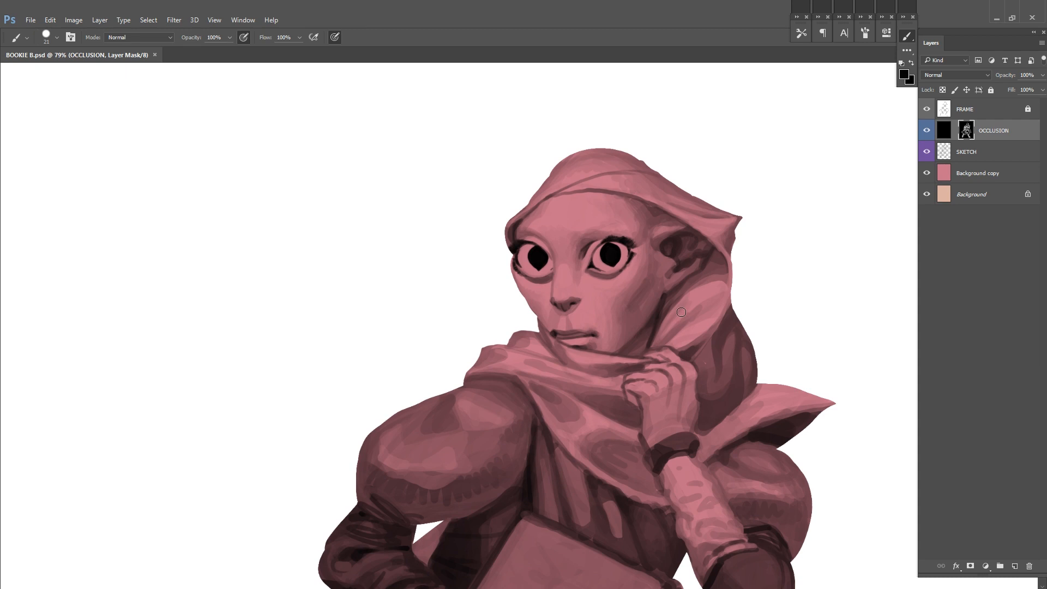
Step: Refine the near eye's inner-corner shadow, flip the canvas horizontally, soften the brow area above the eyes, and save
left_click(584, 252, "alt")
left_click_drag(580, 257, 582, 251)
scroll(591, 259, "up", 2)
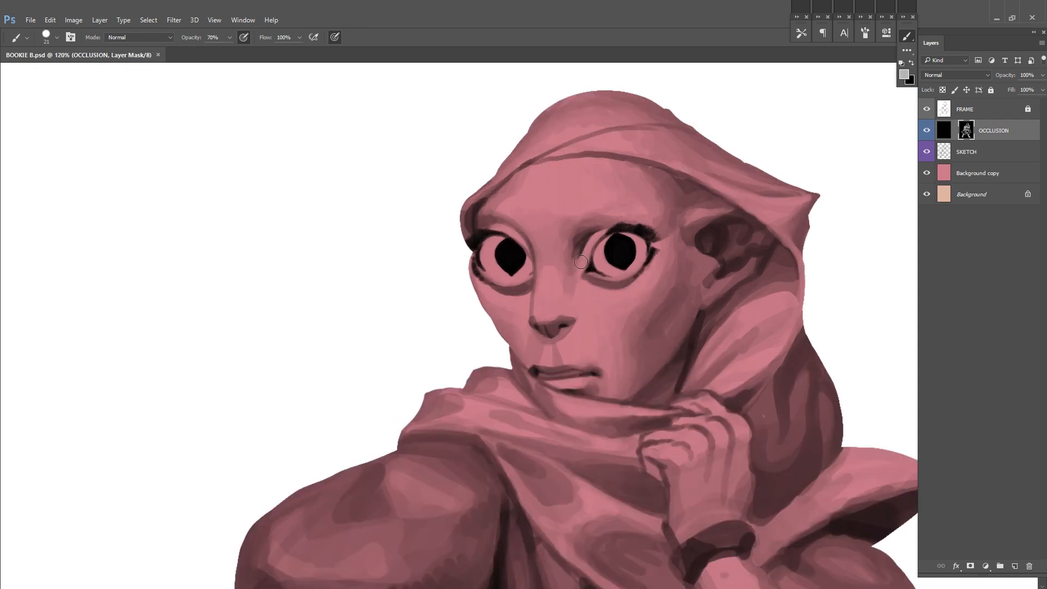
key("ctrl+shift+h")
mouse_move(605, 235)
left_mouse_down()
mouse_move(637, 249)
mouse_move(663, 236)
left_mouse_up()
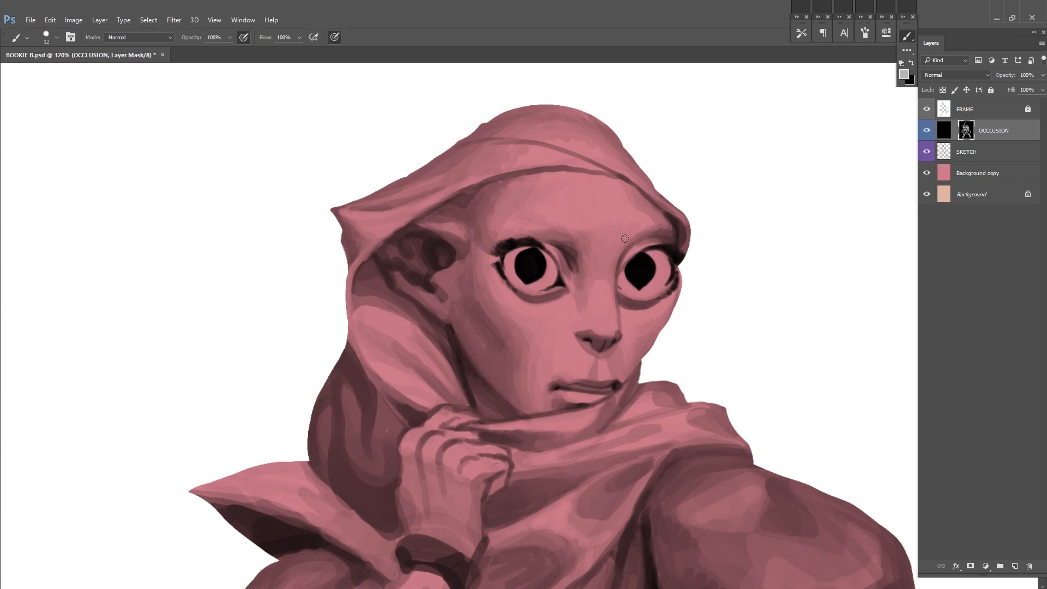
left_click_drag(622, 305, 651, 276)
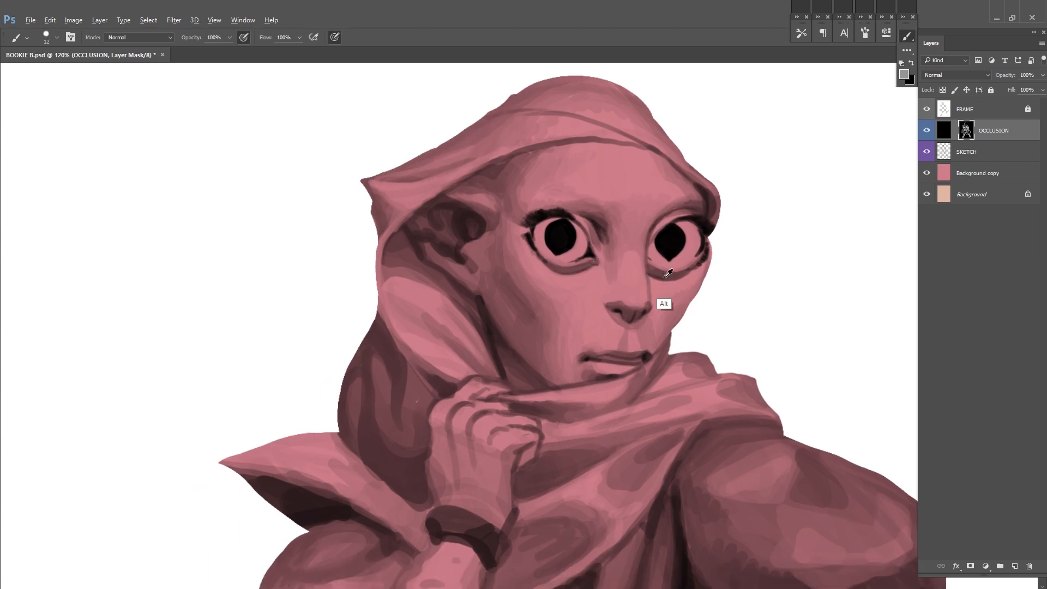
key("x")
key("ctrl+s")
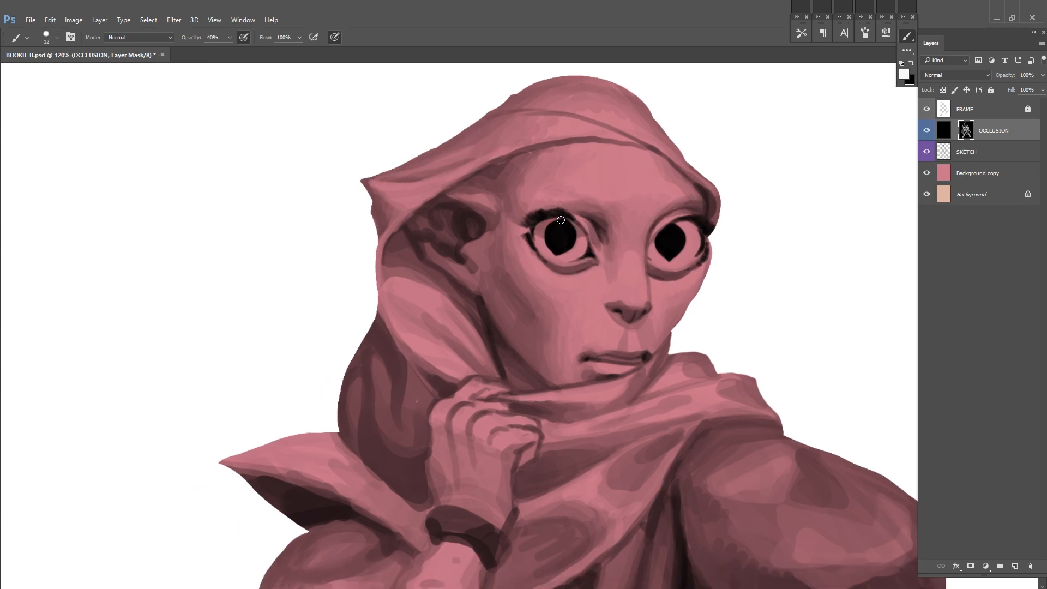
Step: Shade the eyeballs beneath the upper lids at 40% brush opacity, flipping the canvas horizontally between the eyes
left_click_drag(699, 239, 676, 231)
key("ctrl+shift+h")
scroll(776, 271, "down", 2)
left_click_drag(776, 270, 570, 283)
scroll(626, 262, "up", 4)
left_click_drag(626, 262, 594, 298)
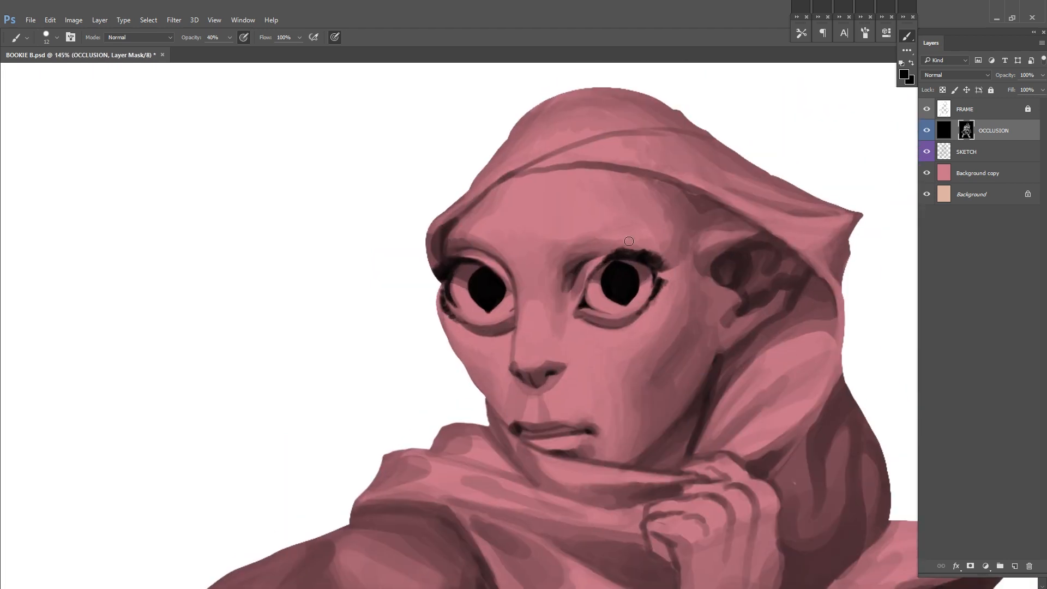
Step: Darken the near eye's upper lash line at 100% brush opacity and save the document
scroll(787, 254, "down", 2)
scroll(625, 278, "up", 1)
left_click(645, 241, "alt")
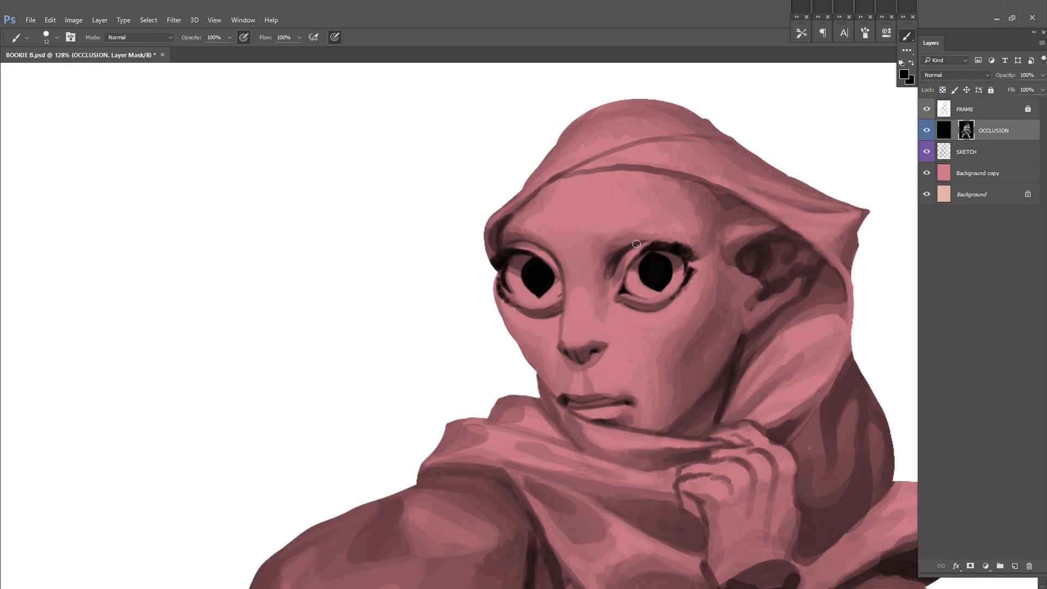
key("ctrl+s")
Step: Shade the skin under the lower eyelids at 40% brush opacity and flip the canvas horizontally
left_click_drag(746, 236, 707, 233)
key("4")
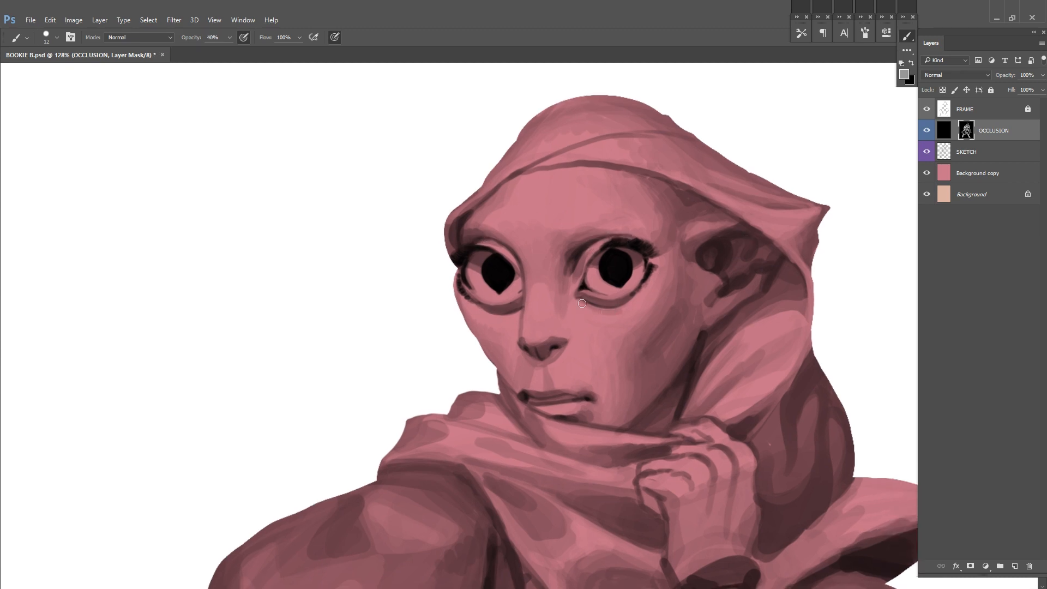
left_click_drag(478, 307, 520, 312)
scroll(735, 267, "down", 5)
left_click_drag(729, 308, 699, 281)
key("ctrl+shift+h")
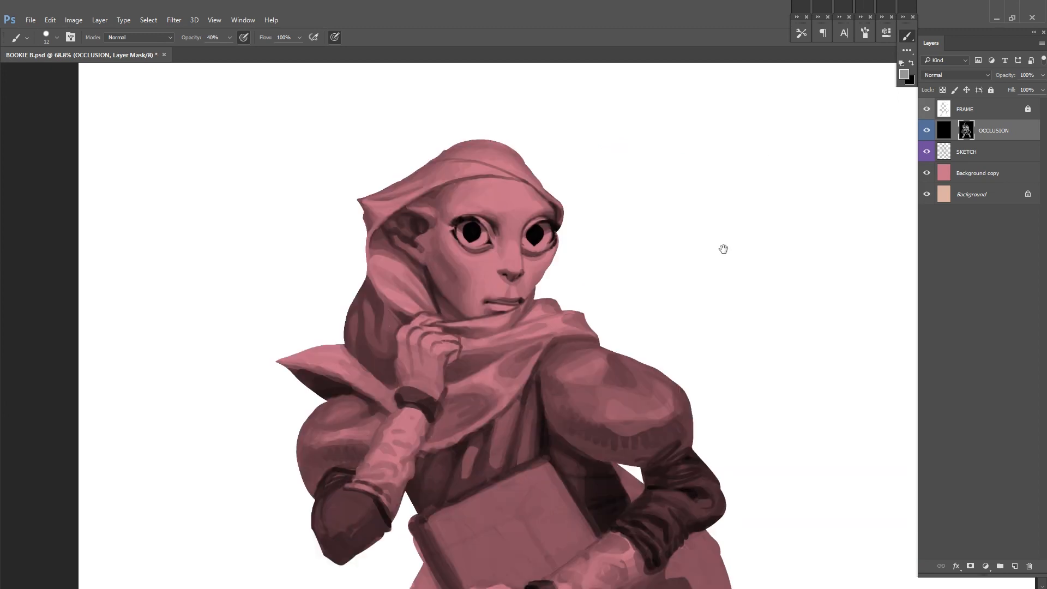
Step: Try dabbing small highlights onto both pupils at 100% brush opacity, undo the dabs and save the document
left_click_drag(477, 227, 571, 287)
scroll(570, 287, "up", 4)
key("d")
key("x")
left_click(570, 287)
key("ctrl+z")
key("x")
scroll(572, 288, "up", 2)
key("0")
key("x")
left_click(568, 286)
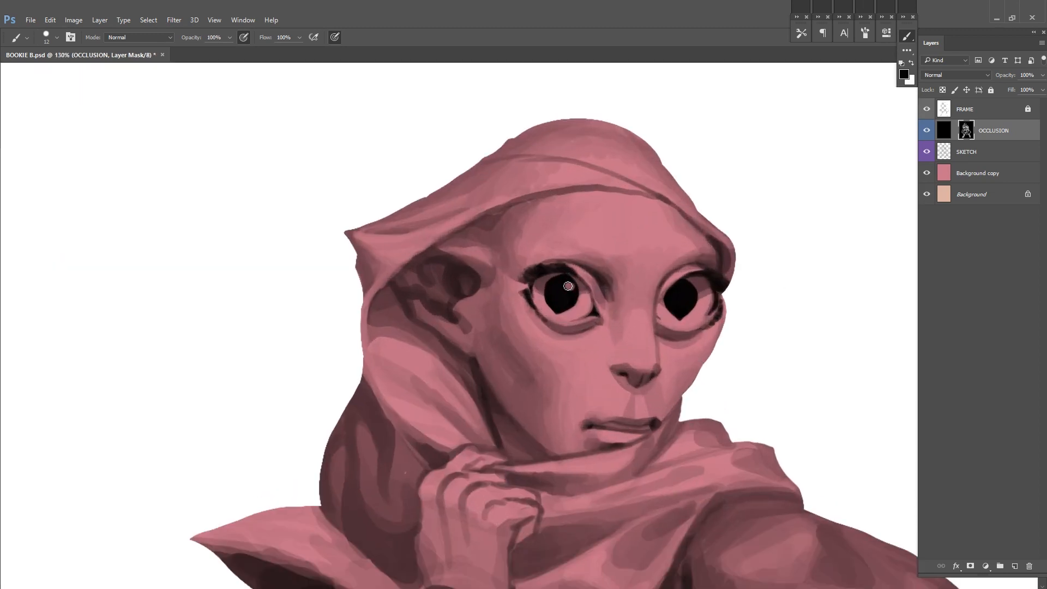
left_click(685, 291)
scroll(758, 265, "down", 5)
left_click_drag(818, 287, 701, 280)
scroll(701, 280, "up", 2)
scroll(554, 342, "up", 3)
key("ctrl+alt+z")
key("ctrl+alt+z")
key("x")
key("ctrl+s")
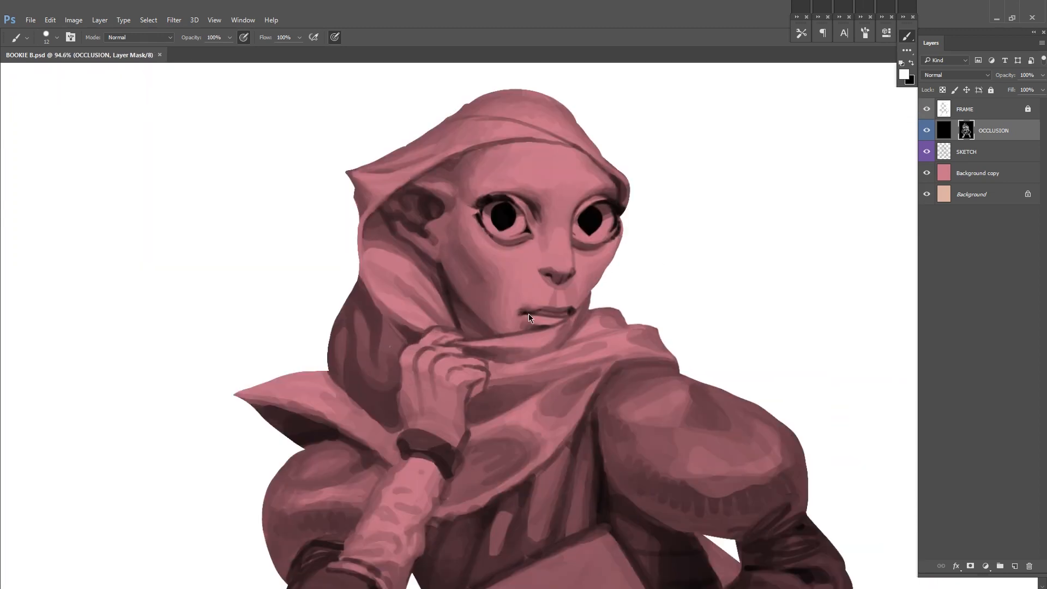
Step: Refine the shading at the mouth corner and between the nose and upper lip, and save the document
left_click(522, 309, "alt")
right_click(570, 279)
left_click(635, 307)
left_click_drag(515, 311, 535, 314)
right_click(614, 263)
left_click(675, 291)
left_click(556, 287, "alt")
left_click(555, 286, "alt")
mouse_move(546, 275)
left_mouse_down()
mouse_move(570, 298)
mouse_move(538, 355)
left_mouse_up()
left_click(547, 303, "alt")
left_click(566, 285, "alt")
left_click(484, 291, "alt")
key("ctrl+s")
Step: Refine the shading between the lower lip, chin and adjoining scarf edge, and save the document
left_click(590, 340, "alt")
left_click_drag(588, 333, 569, 372)
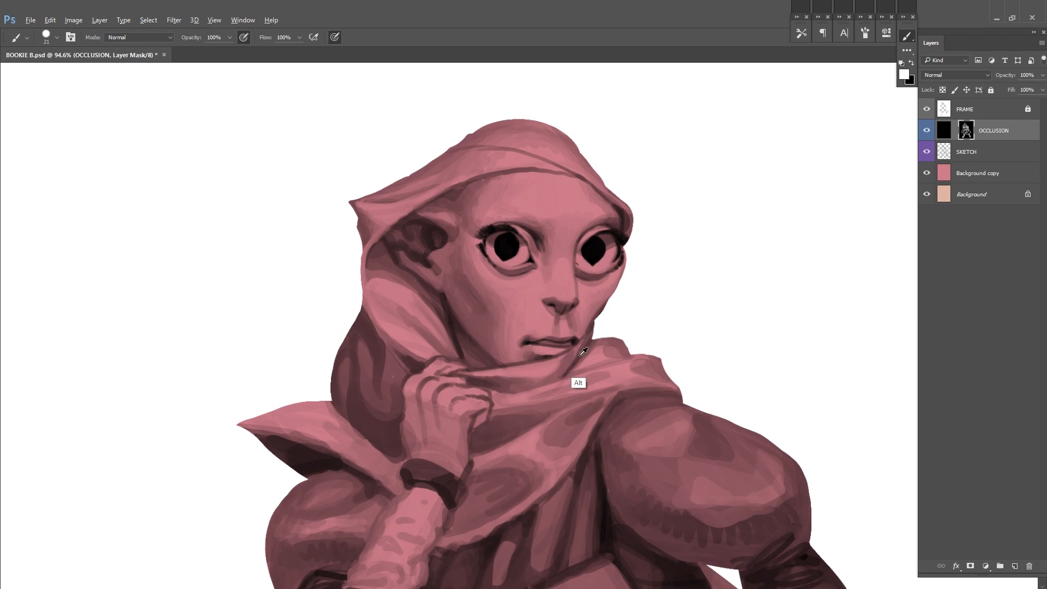
left_click(586, 342, "alt")
left_click_drag(508, 384, 596, 305)
key("ctrl+s")
left_click(743, 281, "alt")
left_click(743, 283, "alt")
left_click(742, 284, "alt")
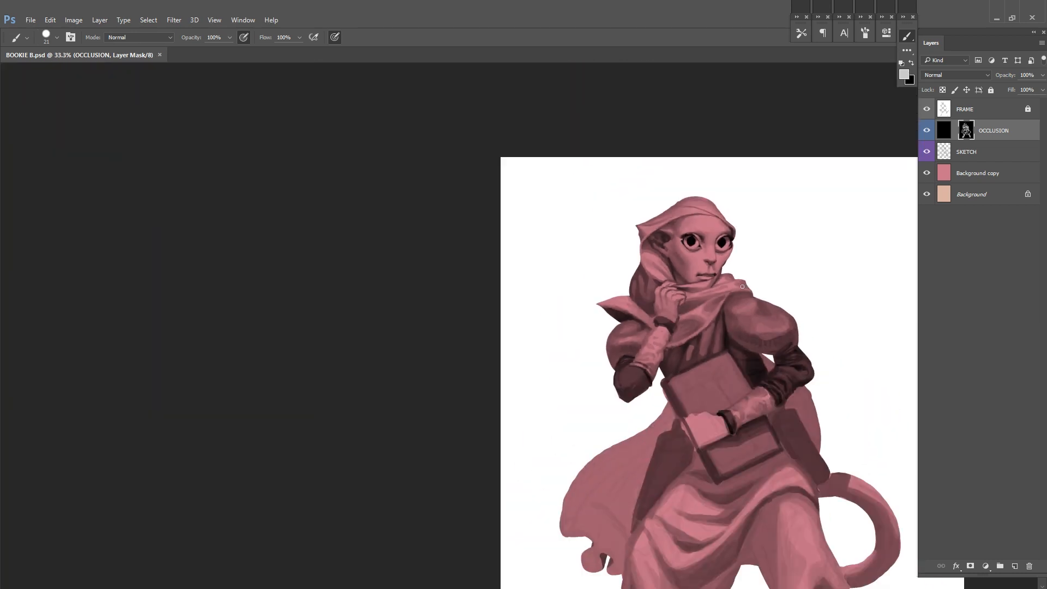
Step: Flip the canvas horizontally and touch up the light and shadow on the neck scarf
key("ctrl+shift+h")
left_click_drag(872, 277, 756, 238)
left_click_drag(723, 289, 944, 152)
left_click(721, 250, "alt")
left_click_drag(773, 224, 781, 224)
key("x")
key("x")
mouse_move(704, 250)
left_mouse_down()
mouse_move(766, 246)
mouse_move(688, 279)
left_mouse_up()
key("x")
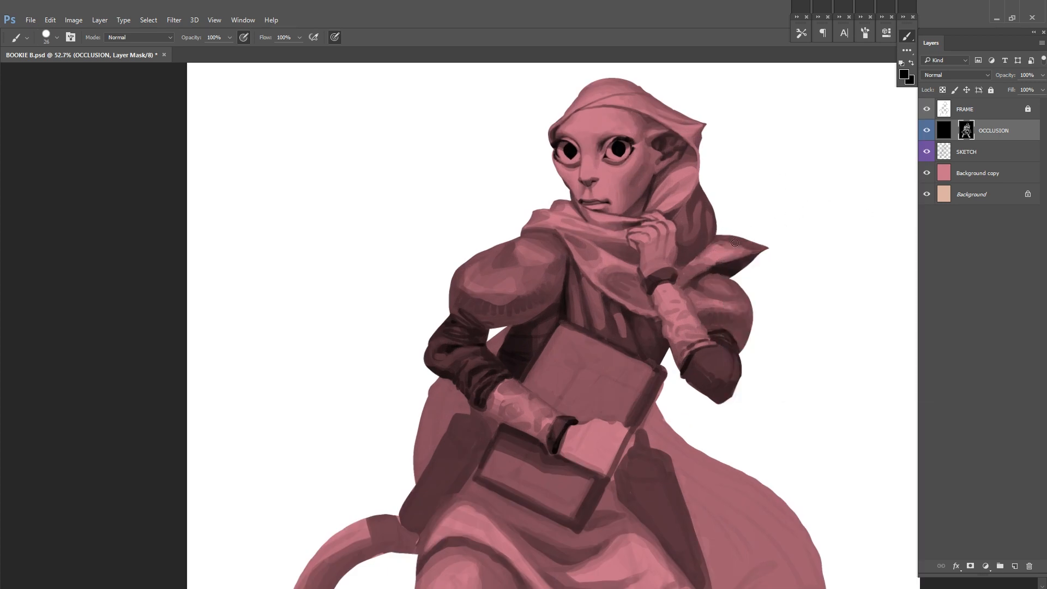
Step: Refine the shading of the neck scarf beneath the raised hand and along the wrist
left_click_drag(765, 225, 753, 270)
left_click(663, 312, "alt")
left_click_drag(671, 299, 679, 303)
left_click(667, 337, "alt")
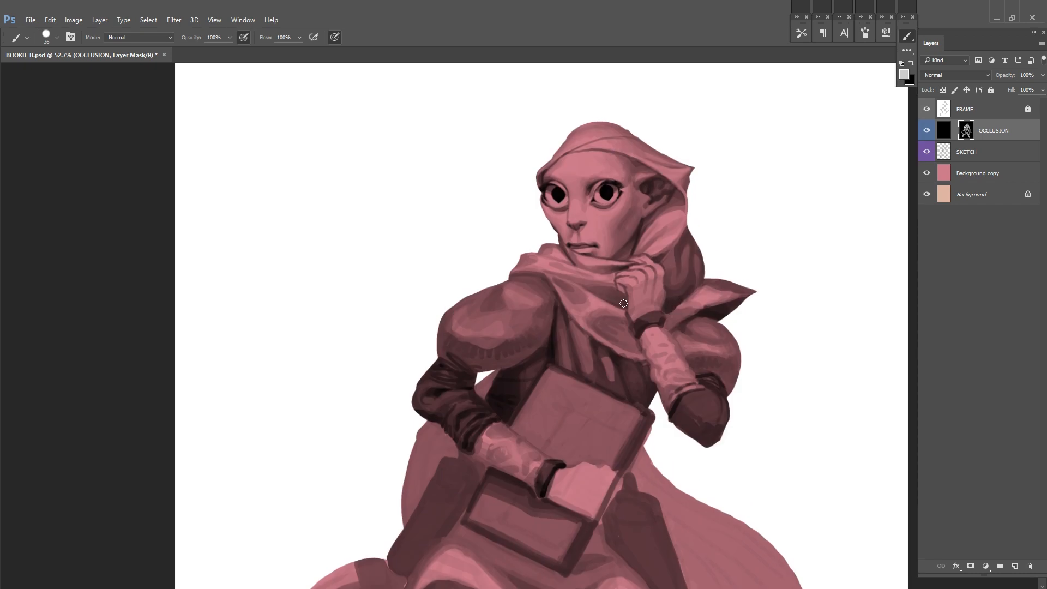
left_click_drag(726, 198, 688, 240)
left_click(630, 293, "alt")
left_click_drag(636, 306, 634, 325)
left_click_drag(646, 292, 644, 325)
Step: Unlock the FRAME layer and add a white layer with a black mask directly above it
left_click(1027, 109)
left_click(1008, 112)
key("ctrl+alt+shift+n")
Step: Paint a small white notch into the silhouette where the hood meets the drape behind the neck
left_click_drag(657, 278, 720, 264)
mouse_move(642, 272)
left_mouse_down()
mouse_move(646, 246)
mouse_move(636, 276)
left_mouse_up()
left_click_drag(639, 254, 681, 254)
right_click(695, 204)
left_click_drag(722, 228, 710, 228)
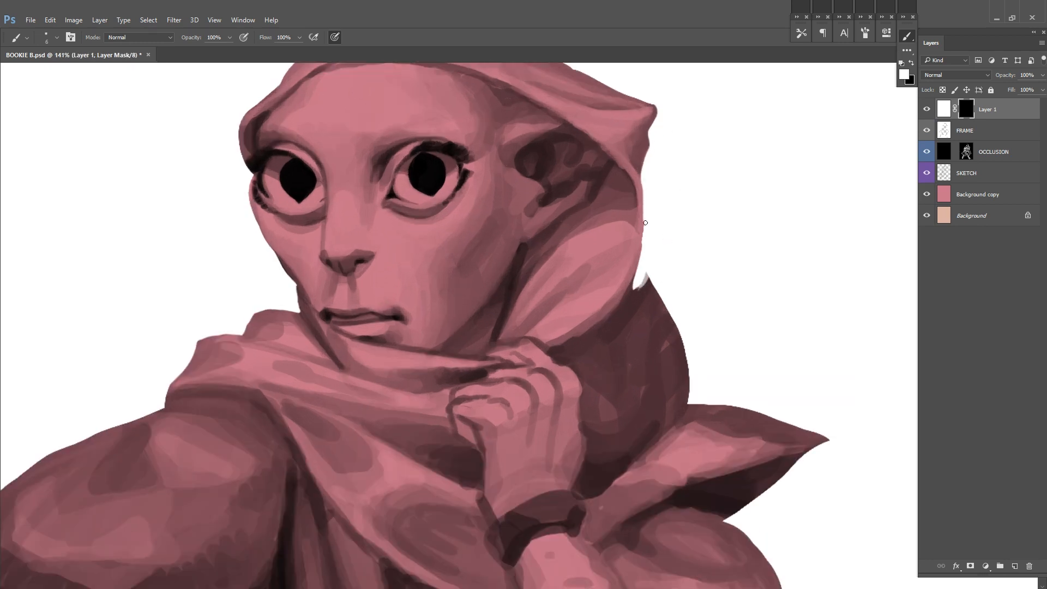
Step: Recut the drape's outer contour from the hood down to the collar, alternately adding and removing white on the new layer's mask
mouse_move(633, 283)
left_mouse_down()
mouse_move(687, 402)
mouse_move(661, 321)
mouse_move(680, 357)
left_mouse_up()
key("x")
key("x")
left_click_drag(676, 409, 547, 290)
key("x")
mouse_move(546, 290)
left_mouse_down()
mouse_move(760, 322)
mouse_move(620, 441)
left_mouse_up()
key("x")
mouse_move(620, 441)
left_mouse_down()
mouse_move(632, 292)
mouse_move(715, 439)
mouse_move(704, 504)
left_mouse_up()
key("x")
left_click_drag(674, 585, 690, 360)
left_click_drag(679, 349, 727, 266)
left_click_drag(684, 471, 635, 469)
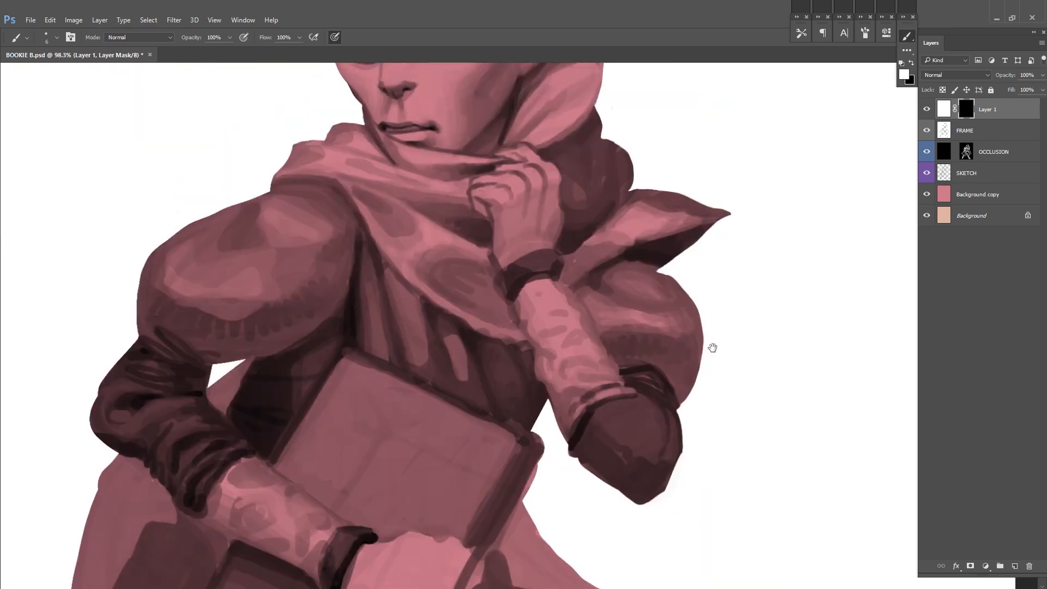
left_click_drag(713, 347, 701, 422)
Step: Merge the outline correction layer into FRAME, lock FRAME and reselect the OCCLUSION layer mask
key("ctrl+e")
left_click(990, 90)
left_click(966, 130)
Step: Enable pen pressure for brush opacity, paint fold shadows on the drape behind the neck and save the document
key("x")
scroll(672, 302, "down", 2)
left_click_drag(672, 302, 718, 375)
left_click(656, 360, "alt")
right_click(656, 322)
left_click(647, 315)
left_click(244, 37)
left_click(615, 344, "alt")
mouse_move(618, 342)
left_mouse_down()
mouse_move(645, 322)
mouse_move(618, 365)
left_mouse_up()
left_click(613, 344, "alt")
left_click(642, 331, "alt")
key("ctrl+s")
Step: Model the rounded folds of the drape between the hood and collar, and save the document
left_click(611, 328, "alt")
mouse_move(626, 314)
left_mouse_down()
mouse_move(616, 322)
mouse_move(653, 330)
mouse_move(608, 320)
mouse_move(628, 311)
left_mouse_up()
left_click(631, 326, "alt")
left_click(643, 278, "alt")
left_click_drag(746, 278, 747, 246)
left_click(645, 327, "alt")
left_click_drag(636, 336, 670, 312)
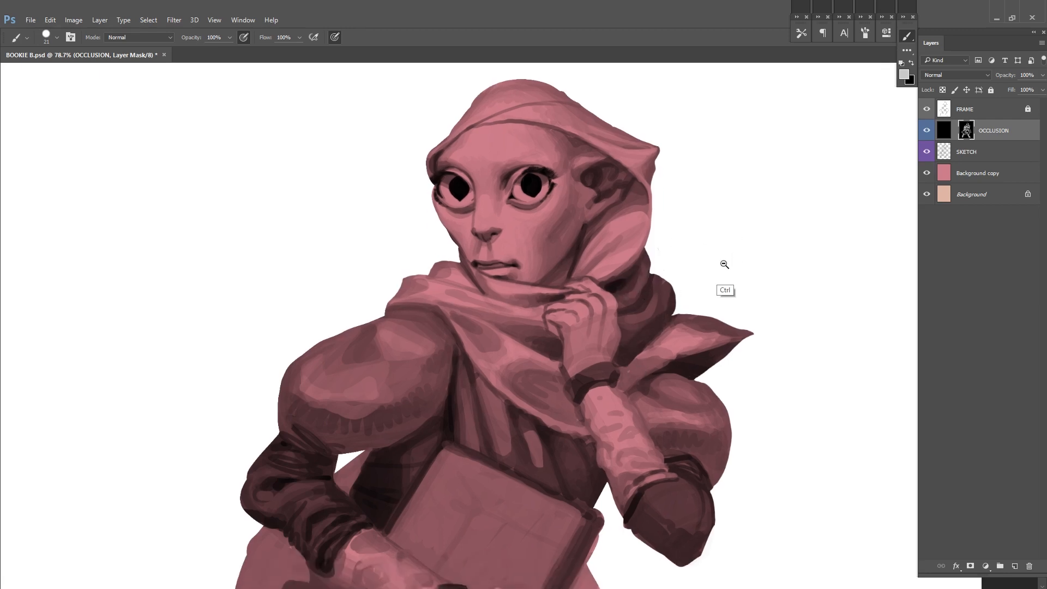
left_click_drag(723, 264, 681, 267)
key("ctrl+s")
Step: Flip the canvas horizontally and paint lighter folds on the drape behind the raised hand
key("ctrl+shift+h")
left_click_drag(479, 304, 661, 270)
left_click(590, 276, "alt")
right_click(593, 270)
mouse_move(568, 267)
left_mouse_down()
mouse_move(548, 296)
mouse_move(529, 298)
left_mouse_up()
right_click(772, 218)
right_click(674, 243)
right_click(585, 257)
left_click(672, 285)
right_click(719, 235)
left_click(780, 263)
Step: Deepen the shadows between the drape's folds beside the fingers with a size 18 brush
left_click(570, 345, "alt")
left_click(544, 257, "alt")
left_click_drag(547, 253, 531, 272)
left_click(550, 280, "alt")
mouse_move(538, 270)
left_mouse_down()
mouse_move(558, 287)
mouse_move(525, 309)
left_mouse_up()
left_click_drag(719, 282, 694, 292)
mouse_move(458, 328)
left_mouse_down()
mouse_move(479, 344)
mouse_move(457, 326)
left_mouse_up()
left_click(479, 337, "alt")
left_click_drag(670, 277, 738, 250)
left_click(737, 250, "alt")
left_click_drag(818, 196, 789, 194)
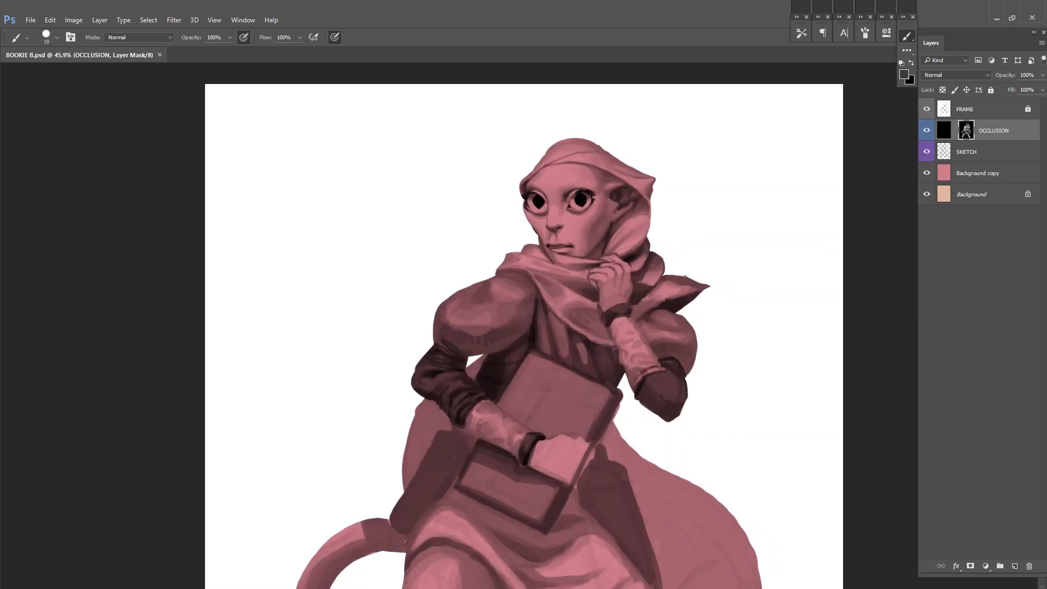
Step: Refine the shading where the drape meets the collar and raised hand, and save the document
scroll(643, 283, "up", 2)
left_click_drag(630, 297, 621, 298)
left_click_drag(774, 283, 747, 308)
left_click_drag(620, 316, 601, 318)
mouse_move(649, 306)
left_mouse_down()
mouse_move(656, 241)
mouse_move(611, 276)
left_mouse_up()
key("ctrl+s")
Step: Flip the canvas horizontally and touch up the scarf's lower edge and the collar beside the raised wrist
left_click(657, 243, "alt")
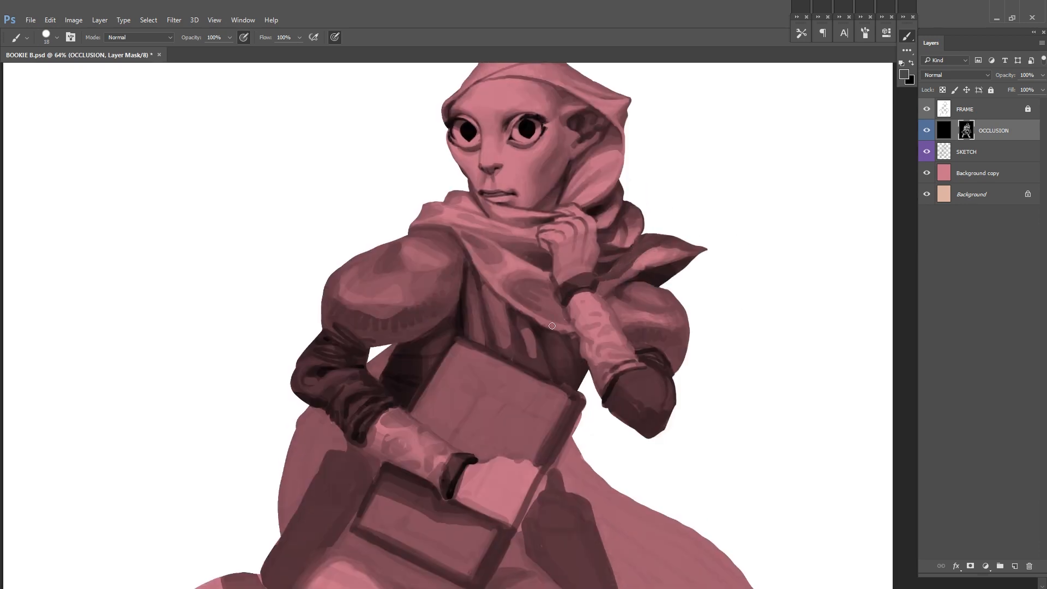
left_click_drag(568, 324, 546, 358)
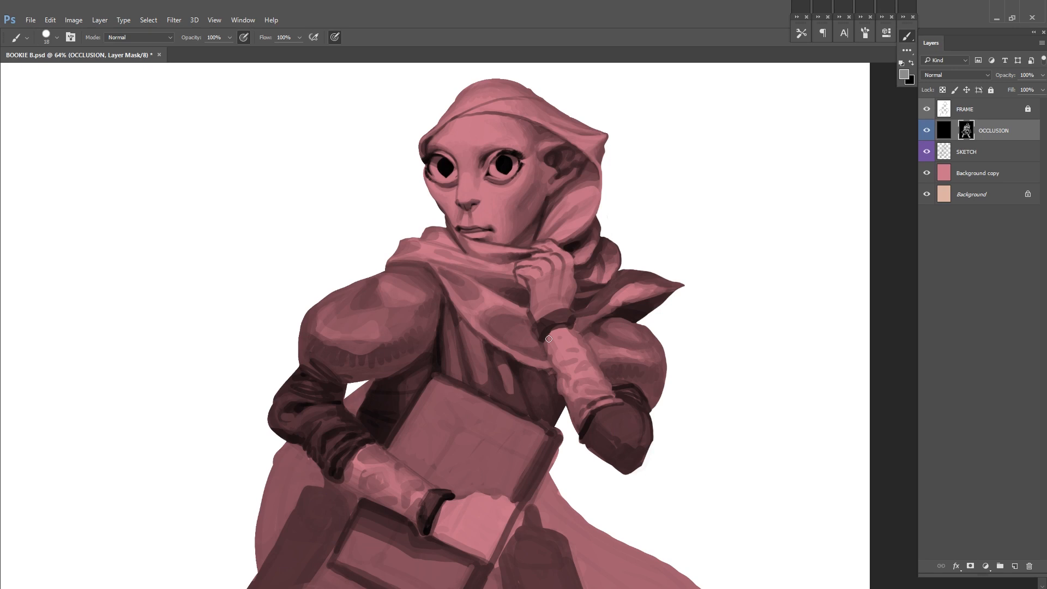
left_click(579, 329, "alt")
left_click_drag(579, 329, 662, 294)
left_click(625, 306, "alt")
Step: Unlock FRAME, correct the silhouette between the drape and collar point, relock FRAME and return to the OCCLUSION mask with the brush
left_click(1027, 109)
scroll(703, 240, "up", 2)
key("x")
mouse_move(596, 278)
left_mouse_down()
mouse_move(665, 295)
mouse_move(628, 339)
mouse_move(639, 324)
left_mouse_up()
key("e")
left_click(991, 90)
left_click(966, 130)
key("b")
Step: Refine the light and shadow on the collar and drape folds beside the raised hand, and save the document
left_click(643, 319, "alt")
left_click(583, 339, "alt")
left_click(574, 349, "alt")
mouse_move(580, 341)
left_mouse_down()
mouse_move(619, 334)
mouse_move(634, 352)
left_mouse_up()
left_click(609, 343, "alt")
left_click(555, 318, "alt")
left_click_drag(554, 322, 602, 287)
left_click_drag(641, 336, 731, 275)
left_click(645, 283, "alt")
left_click_drag(639, 292, 654, 305)
key("ctrl+minus")
key("ctrl+minus")
key("ctrl+minus")
left_click_drag(562, 304, 734, 251)
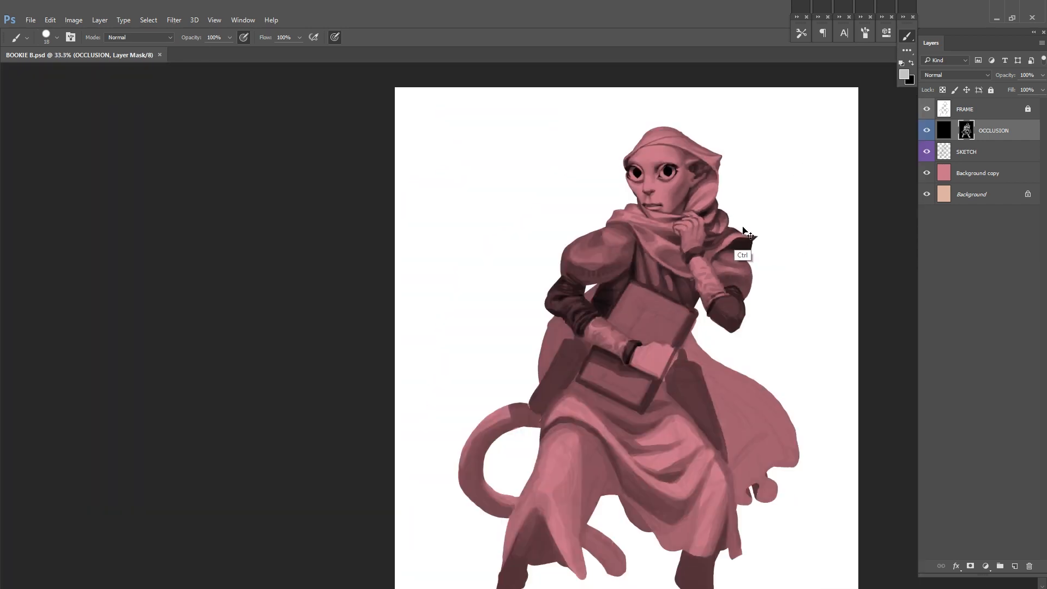
Step: Flip the canvas horizontally and touch up the shading on the neck scarf and the vertical chest folds beneath it
key("ctrl+shift+h")
mouse_move(517, 264)
left_mouse_down()
mouse_move(577, 264)
mouse_move(569, 289)
left_mouse_up()
key("ctrl+minus")
key("ctrl+minus")
mouse_move(590, 286)
left_mouse_down()
mouse_move(698, 245)
mouse_move(757, 252)
left_mouse_up()
left_click(536, 293, "alt")
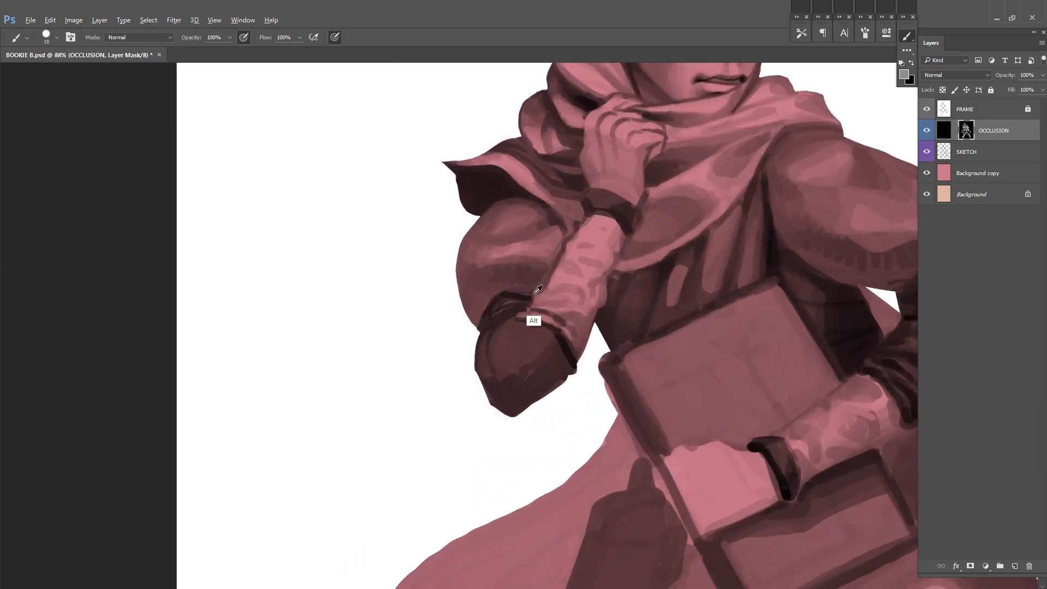
mouse_move(602, 240)
left_mouse_down()
mouse_move(520, 284)
mouse_move(458, 354)
left_mouse_up()
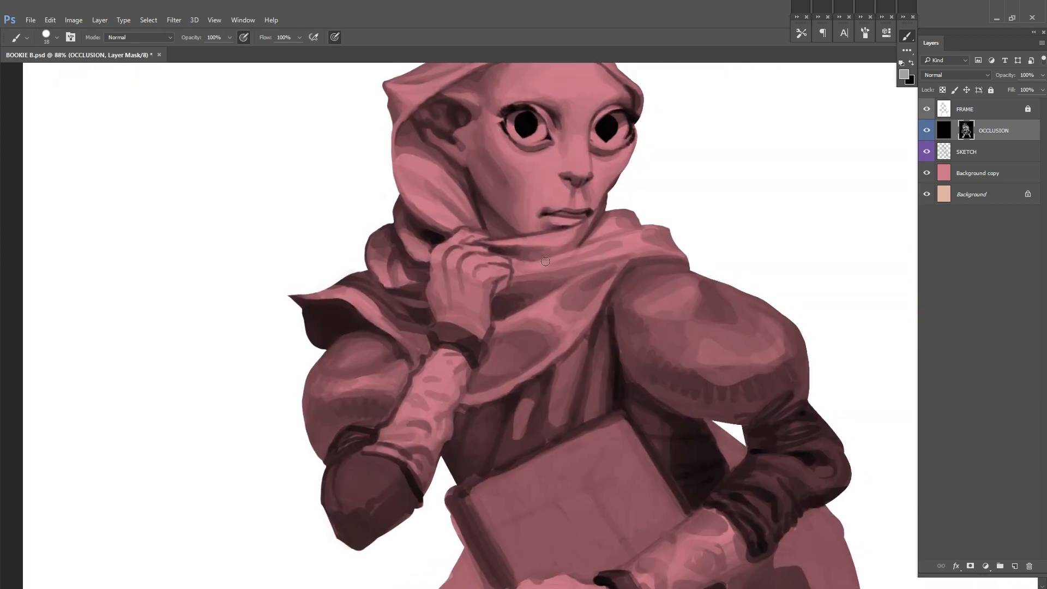
left_click_drag(534, 267, 573, 256)
left_click_drag(479, 327, 504, 331)
left_click_drag(509, 331, 530, 387)
left_click(514, 353, "alt")
Step: Hide the SKETCH layer, model light and shadow on the raised arm's elbow, and save the document
left_click(926, 153)
left_click_drag(785, 218, 728, 206)
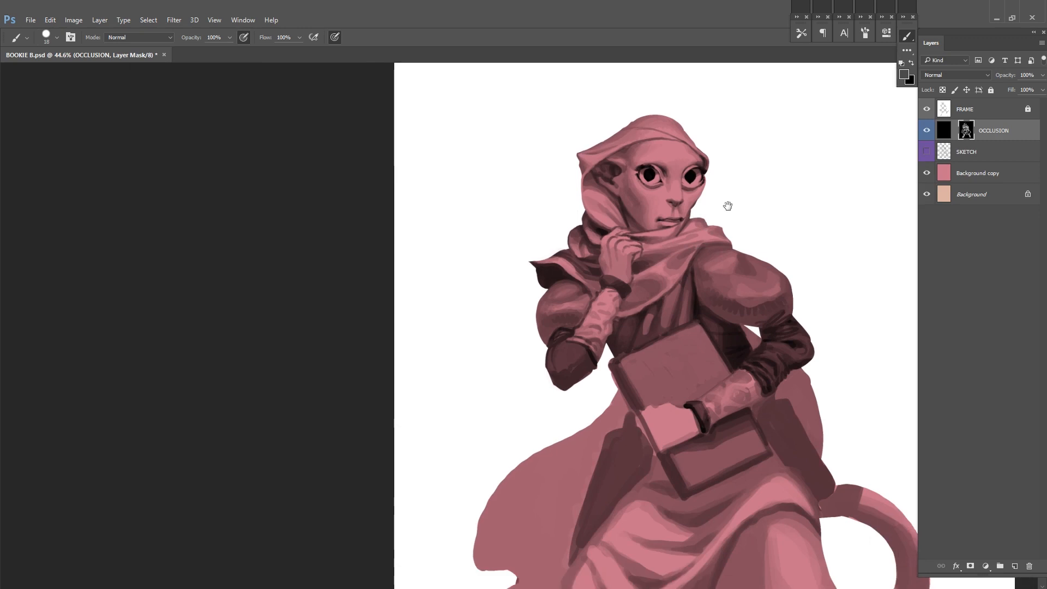
key("ctrl+0")
left_click_drag(526, 254, 589, 257)
left_click(548, 362, "alt")
right_click(549, 362)
left_click(549, 363)
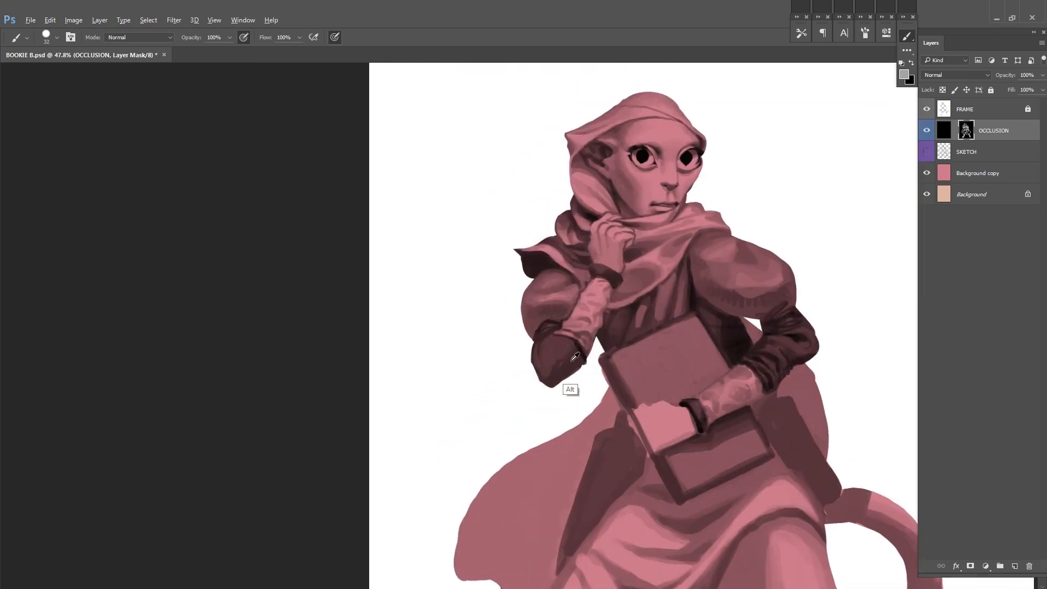
left_click(574, 303, "alt")
mouse_move(551, 364)
left_mouse_down()
mouse_move(474, 383)
mouse_move(485, 361)
mouse_move(468, 392)
left_mouse_up()
left_click(466, 372, "alt")
key("ctrl+0")
key("ctrl+s")
Step: Darken the creases of the dark sleeve on the book-holding arm, and save the document
left_click_drag(692, 271, 718, 280)
left_click_drag(564, 305, 610, 329)
key("bracketleft")
key("bracketleft")
key("bracketleft")
key("bracketleft")
key("bracketleft")
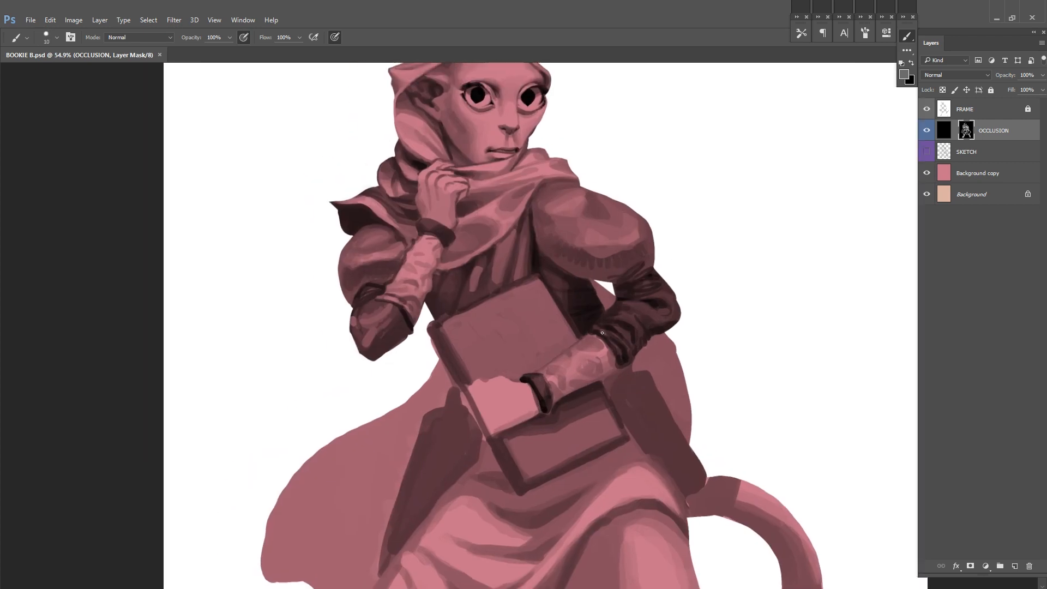
key("bracketright")
key("bracketright")
key("bracketright")
key("bracketright")
key("bracketright")
mouse_move(691, 293)
left_mouse_down()
mouse_move(660, 301)
mouse_move(672, 325)
left_mouse_up()
left_click(591, 364, "alt")
key("ctrl+s")
Step: Build up light and dark creases where the dark sleeve meets the pale forearm above the book
mouse_move(580, 347)
left_mouse_down()
mouse_move(591, 375)
mouse_move(563, 383)
left_mouse_up()
left_click(589, 400, "alt")
left_click(567, 371, "alt")
mouse_move(628, 328)
left_mouse_down()
mouse_move(637, 327)
mouse_move(621, 330)
left_mouse_up()
left_click(484, 257, "alt")
left_click(602, 341, "alt")
mouse_move(633, 325)
left_mouse_down()
mouse_move(594, 345)
mouse_move(622, 343)
left_mouse_up()
left_click(628, 331, "alt")
left_click(611, 350, "alt")
left_click_drag(602, 350, 607, 358)
left_click(612, 333, "alt")
Step: Refine the blotched light and shadow on the pale forearm over the book, reset the brush colours, and save the document
left_click(702, 239, "alt")
mouse_move(627, 305)
left_mouse_down()
mouse_move(579, 342)
mouse_move(620, 367)
left_mouse_up()
left_click(633, 358, "alt")
left_click(615, 323, "alt")
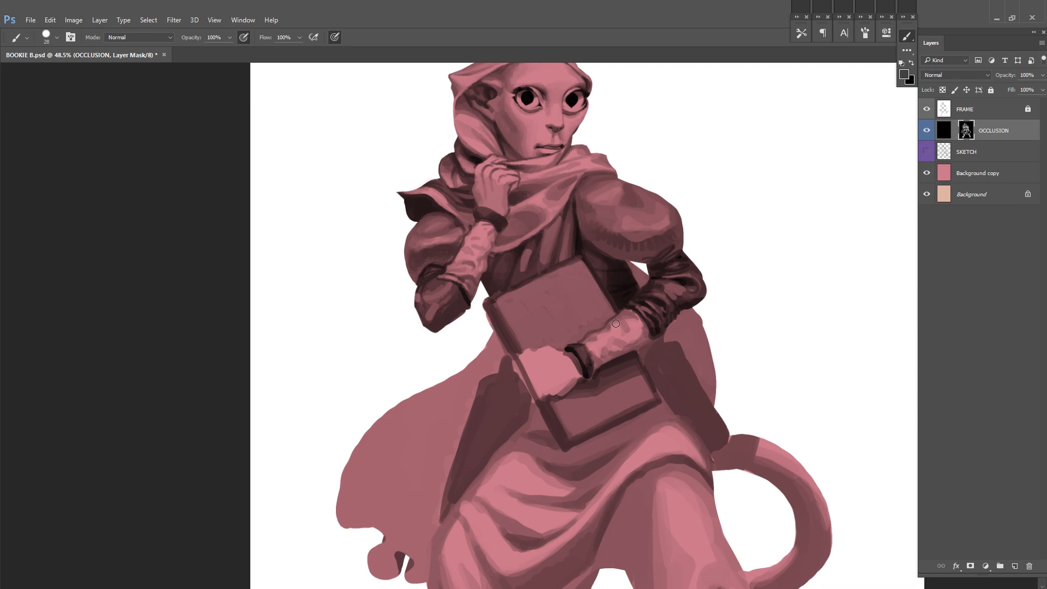
left_click(631, 373, "alt")
mouse_move(639, 329)
left_mouse_down()
mouse_move(632, 341)
mouse_move(647, 338)
mouse_move(620, 361)
left_mouse_up()
key("d")
key("x")
key("ctrl+0")
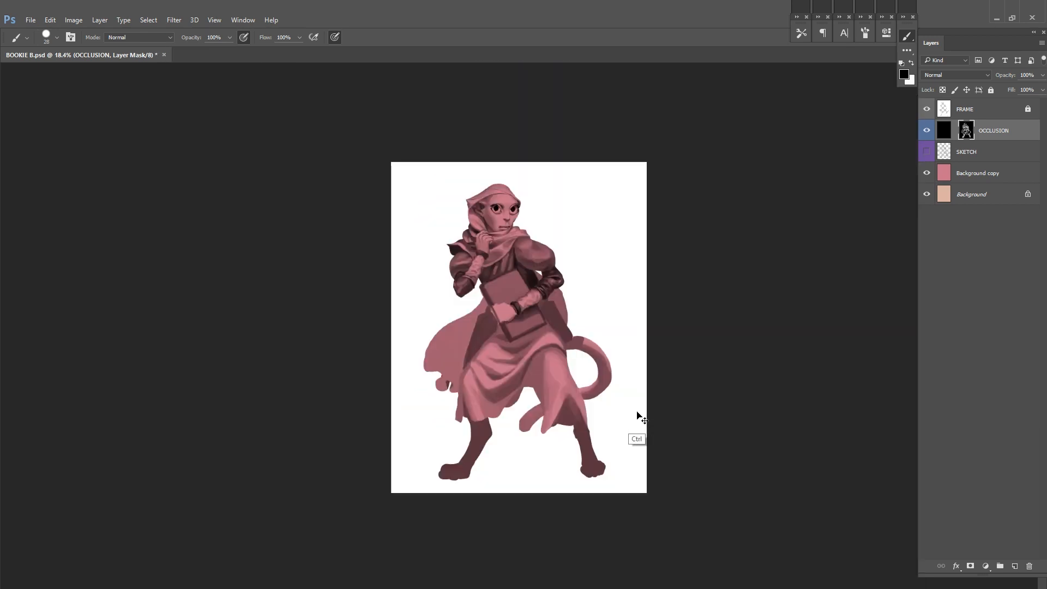
key("ctrl+s")
Step: Flip the canvas horizontally, touch up the shading on the book-holding arm's sleeve, and save the document
key("ctrl+shift+h")
key("ctrl+s")
left_click_drag(473, 216, 621, 225)
left_click_drag(545, 259, 595, 267)
left_click_drag(776, 241, 711, 267)
key("ctrl+z")
left_click_drag(479, 285, 516, 284)
mouse_move(676, 319)
left_mouse_down()
mouse_move(641, 278)
mouse_move(615, 307)
mouse_move(669, 308)
left_mouse_up()
key("ctrl+s")
Step: Add highlights and deepen the folds around the book-holding arm's elbow, varying the brush size
left_click(603, 288, "alt")
left_click_drag(590, 298, 609, 281)
left_click(592, 317, "alt")
left_click_drag(603, 302, 575, 327)
left_click_drag(608, 283, 598, 309)
left_click(590, 313, "alt")
key("bracketright")
key("bracketright")
key("bracketright")
key("bracketright")
key("bracketright")
key("bracketleft")
key("bracketleft")
left_click(595, 330, "alt")
Step: Touch up the shading on the headscarf and around the raised hand, and save the document
left_click(613, 217, "alt")
mouse_move(604, 216)
left_mouse_down()
mouse_move(614, 221)
mouse_move(555, 208)
left_mouse_up()
key("ctrl+s")
left_click(640, 173, "alt")
key("ctrl+s")
left_click(611, 381, "alt")
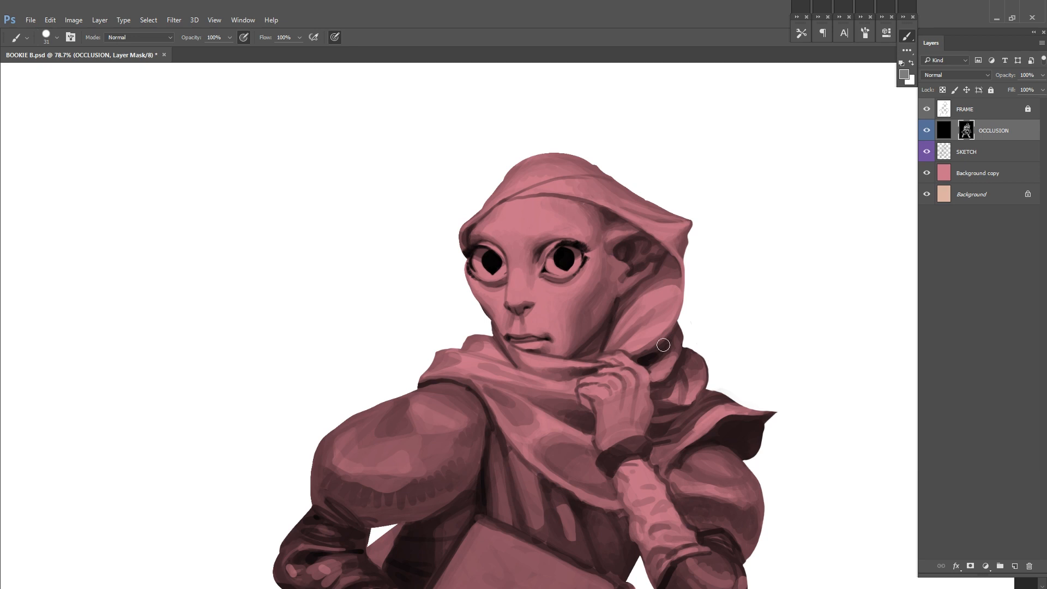
left_click_drag(710, 349, 716, 294)
left_click_drag(609, 300, 562, 301)
key("ctrl+s")
Step: Define the fingers and knuckles of the raised hand against the scarf with light and dark strokes
left_click_drag(676, 349, 719, 349)
left_click(649, 308, "alt")
right_click(689, 261)
left_click_drag(638, 300, 646, 309)
left_click(643, 317, "alt")
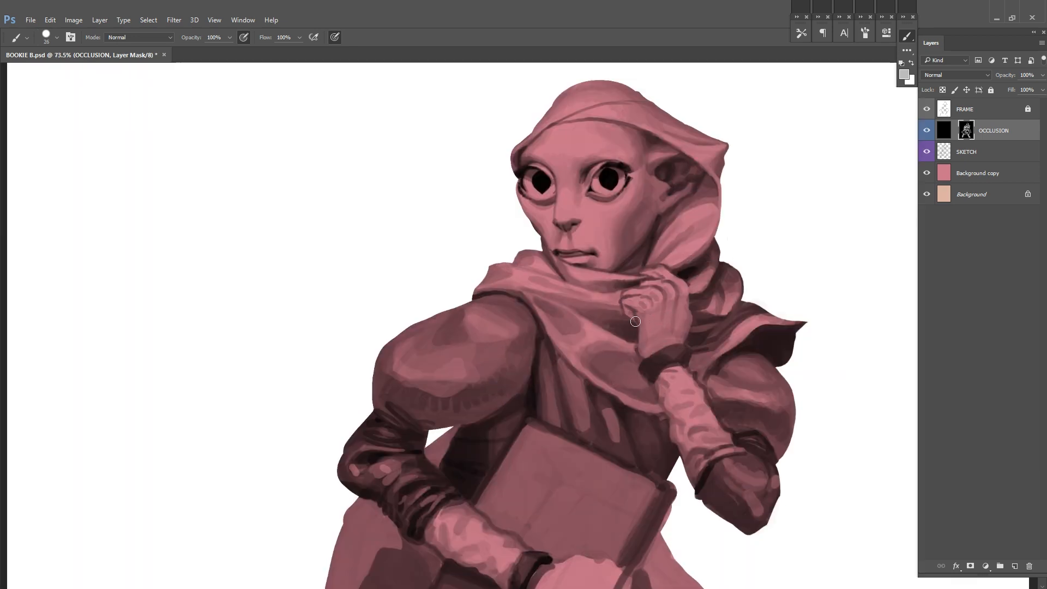
left_click(637, 308, "alt")
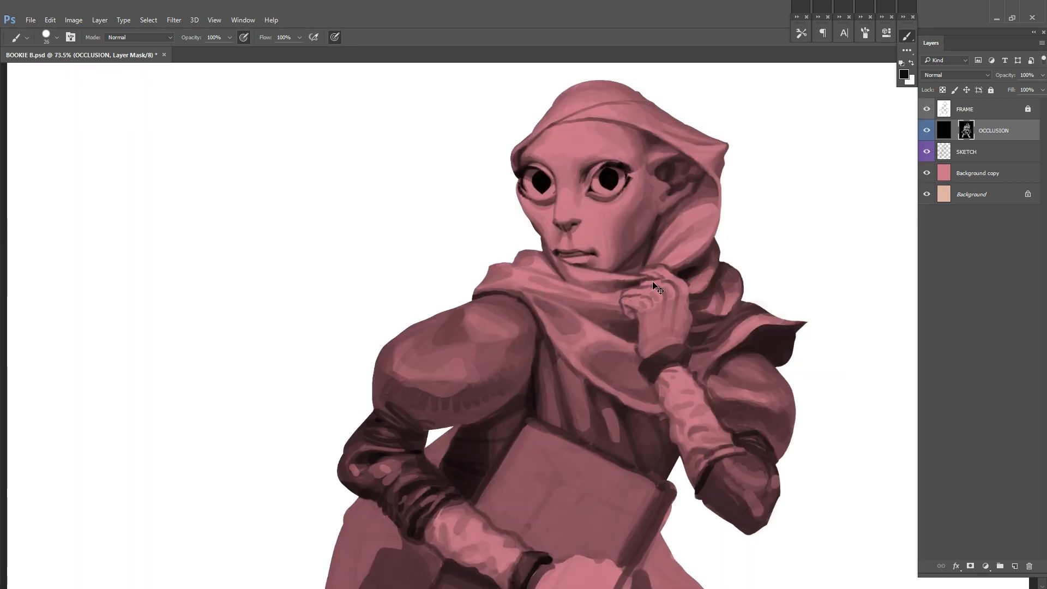
left_click(650, 313, "alt")
mouse_move(639, 296)
left_mouse_down()
mouse_move(628, 302)
mouse_move(638, 356)
left_mouse_up()
left_click_drag(622, 302, 588, 339)
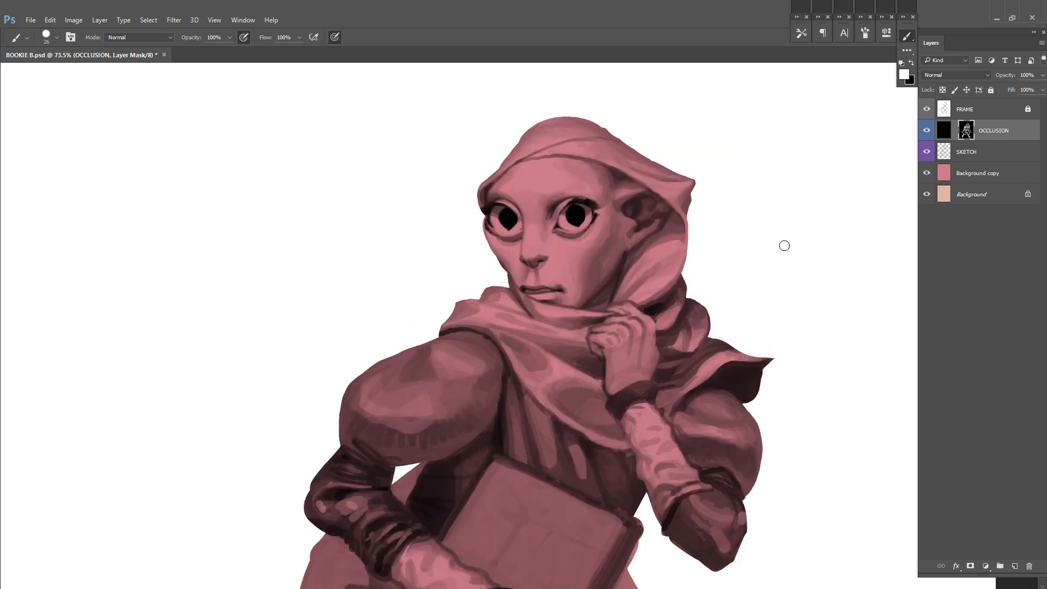
scroll(784, 245, "down", 5)
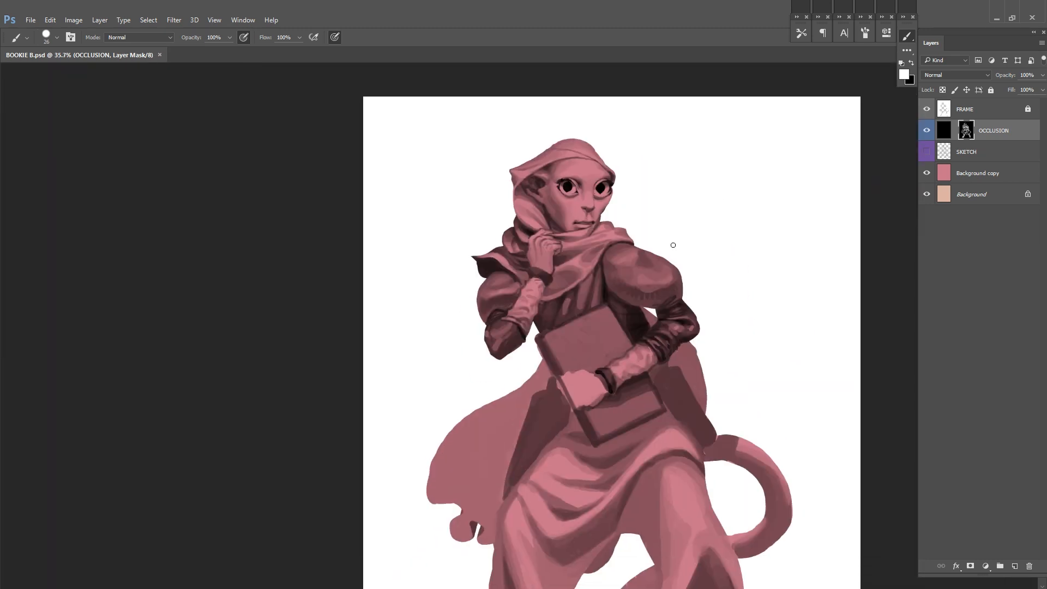
scroll(672, 245, "up", 5)
Step: Hide the SKETCH layer and darken the case at the hip with the brush at 30% opacity
left_click(926, 130)
left_click(926, 130)
mouse_move(646, 277)
left_mouse_down()
mouse_move(689, 310)
mouse_move(678, 342)
mouse_move(685, 287)
left_mouse_up()
key("ctrl+z")
key("3")
mouse_move(672, 338)
left_mouse_down()
mouse_move(688, 315)
mouse_move(679, 289)
left_mouse_up()
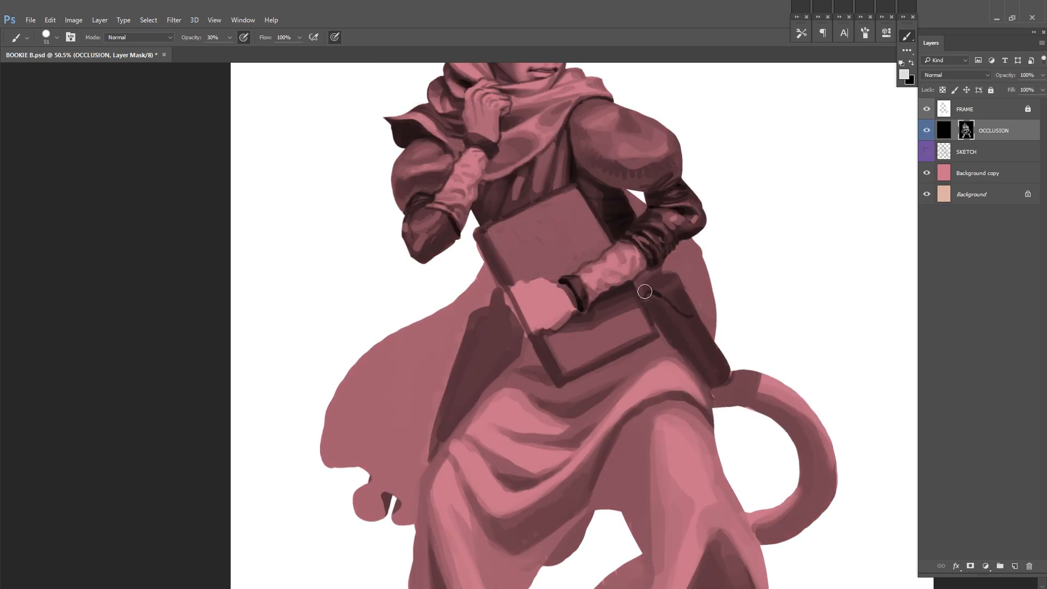
left_click(726, 368, "alt")
Step: Paint the folded flap on the hip case, shade the case's lower end, and save the document
scroll(630, 305, "up", 2)
key("bracketleft")
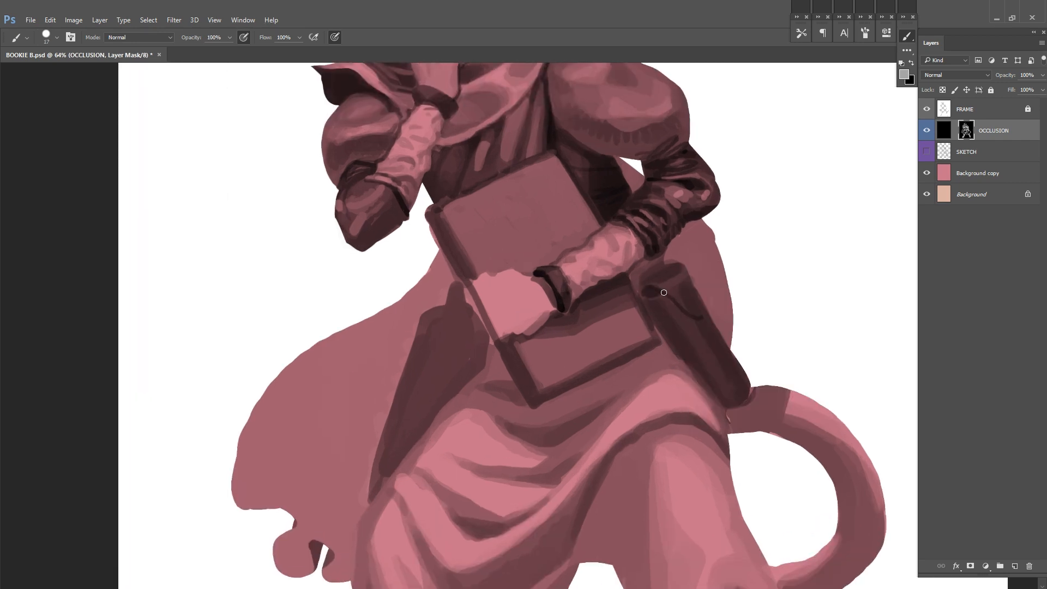
mouse_move(692, 279)
left_mouse_down()
mouse_move(600, 287)
mouse_move(616, 327)
left_mouse_up()
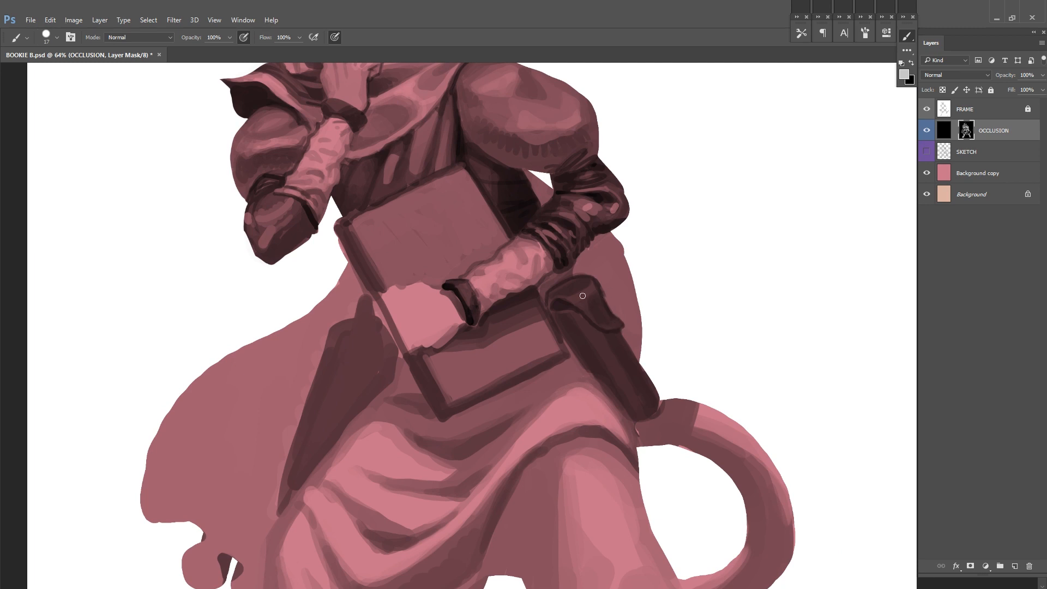
key("x")
mouse_move(585, 293)
left_mouse_down()
mouse_move(560, 248)
mouse_move(586, 324)
left_mouse_up()
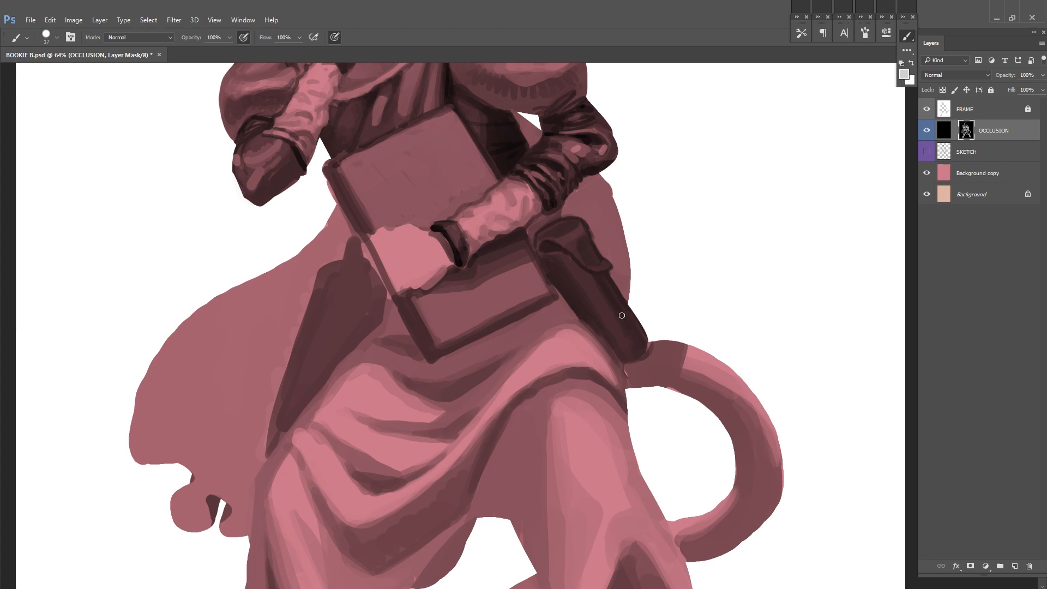
left_click(626, 344, "alt")
left_click_drag(654, 326, 633, 362)
key("ctrl+s")
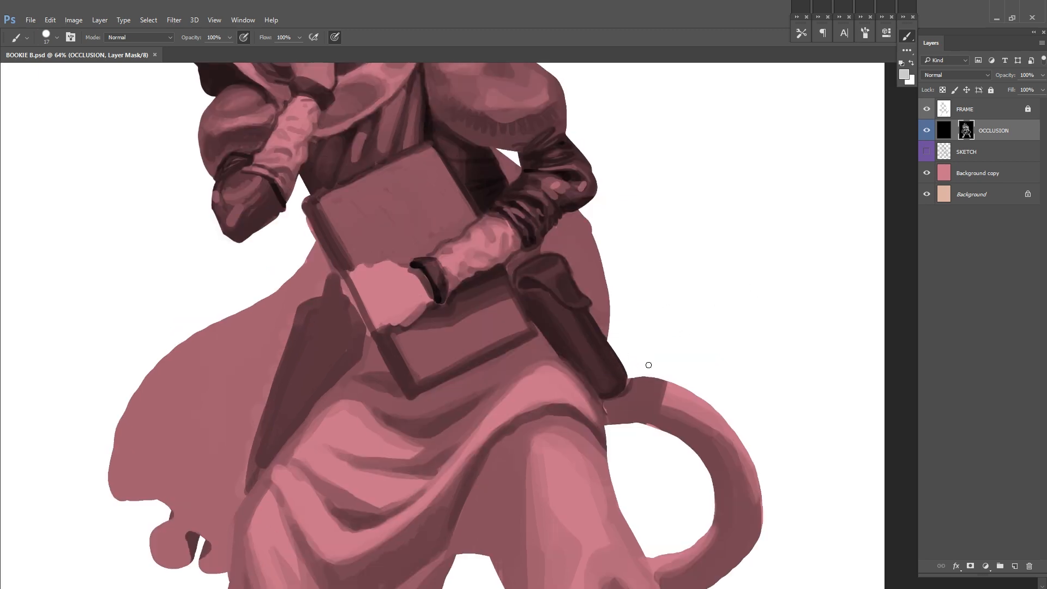
Step: Refine the flap of the hip case and adjust the brush for shading its body
left_click_drag(684, 335, 707, 415)
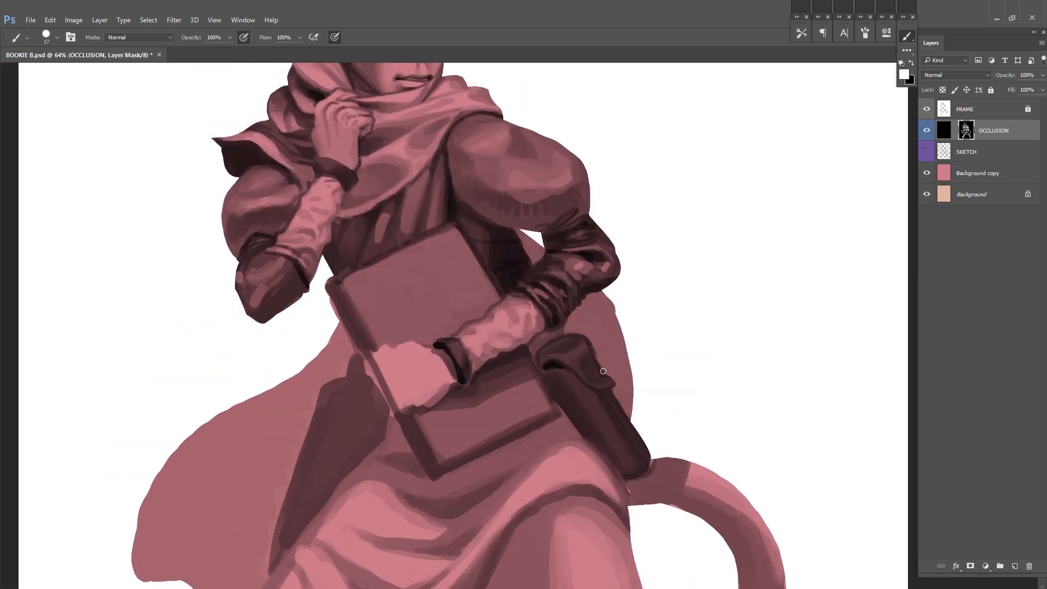
left_click_drag(561, 354, 572, 347)
right_click(634, 319)
left_click(701, 362)
left_click(694, 300)
left_click(603, 388, "alt")
Step: Model the hip case's long body with dark edges and a lighter central band, using 40% brush opacity
left_click_drag(601, 426, 554, 387)
left_click_drag(606, 408, 621, 435)
left_click(573, 390, "alt")
left_click_drag(572, 393, 588, 426)
left_click_drag(691, 331, 666, 342)
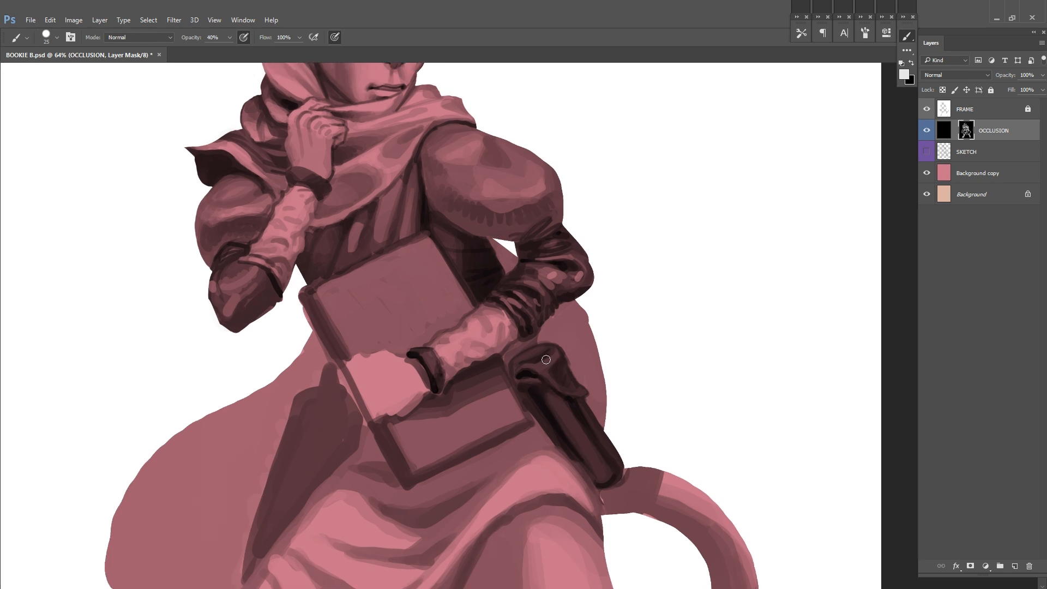
left_click(556, 392, "alt")
left_click_drag(554, 397, 595, 462)
left_click(573, 429, "alt")
left_click_drag(664, 294, 623, 333)
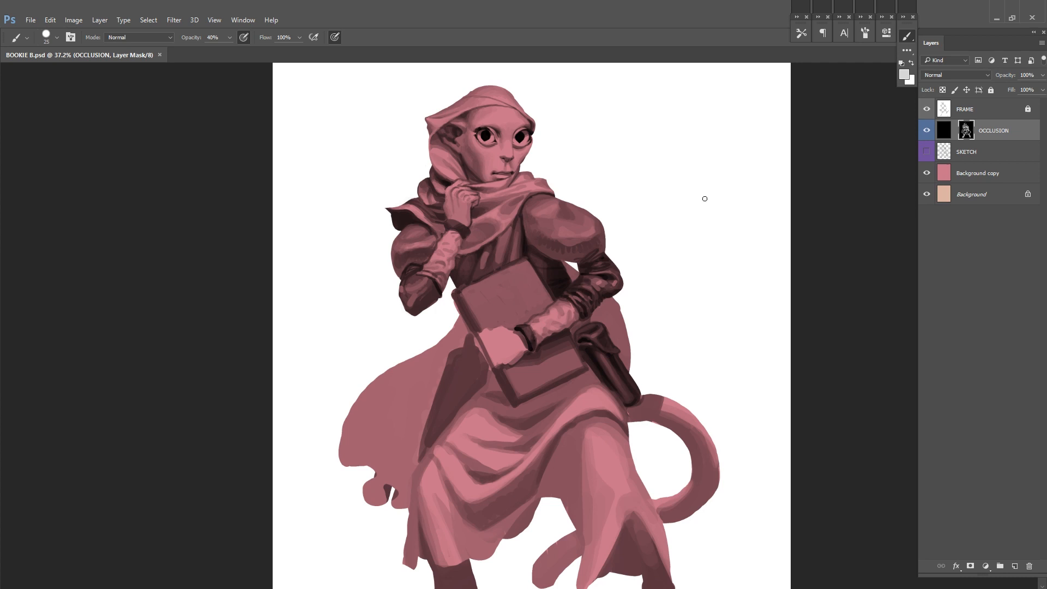
Step: Flip the canvas horizontally, sharpen the shadow under the hip case's flap and add small studs below it
key("ctrl+shift+h")
left_click_drag(404, 363, 485, 349)
key("d")
key("bracketleft")
key("bracketleft")
left_click(627, 318, "alt")
left_click(599, 328, "alt")
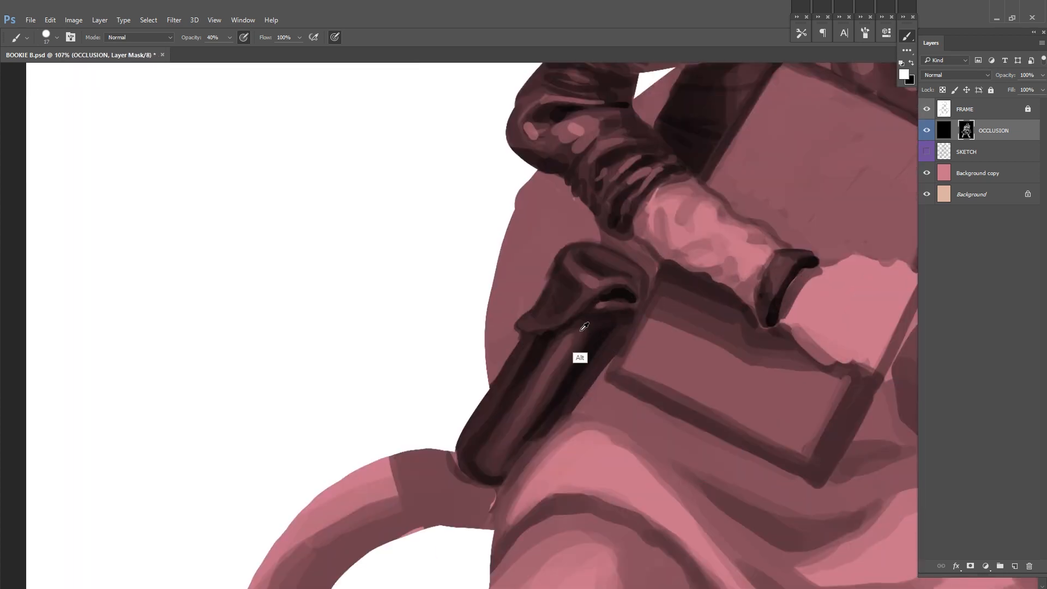
left_click_drag(635, 297, 576, 370)
left_click(545, 377, "alt")
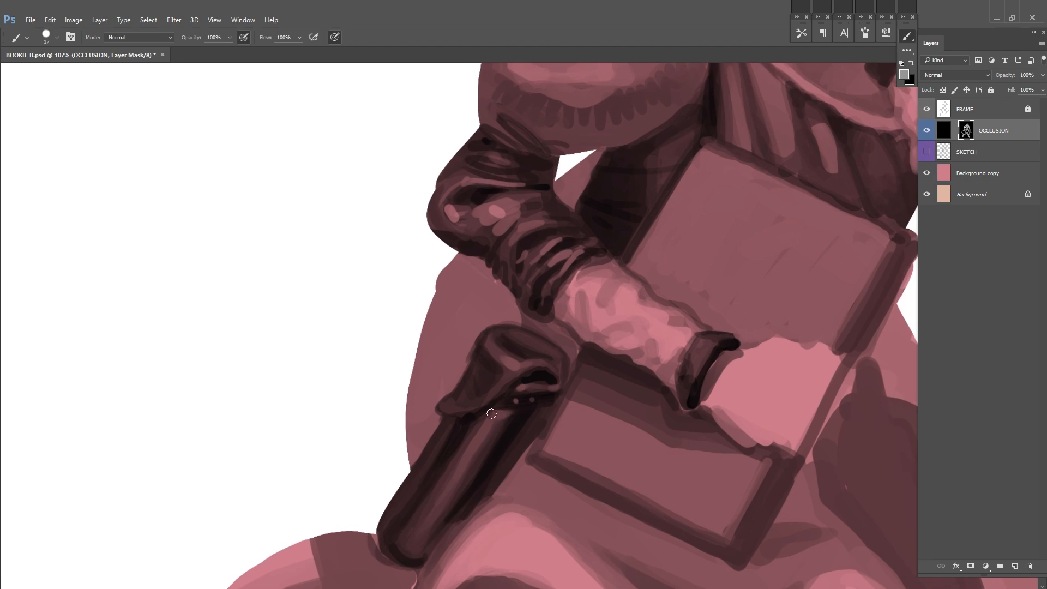
Step: Refine the light and dark folds on the hip case's flap with a small brush
left_click_drag(495, 365, 487, 383)
left_click(461, 358, "alt")
left_click_drag(463, 377, 472, 344)
left_click(489, 370, "alt")
left_click_drag(485, 346, 491, 336)
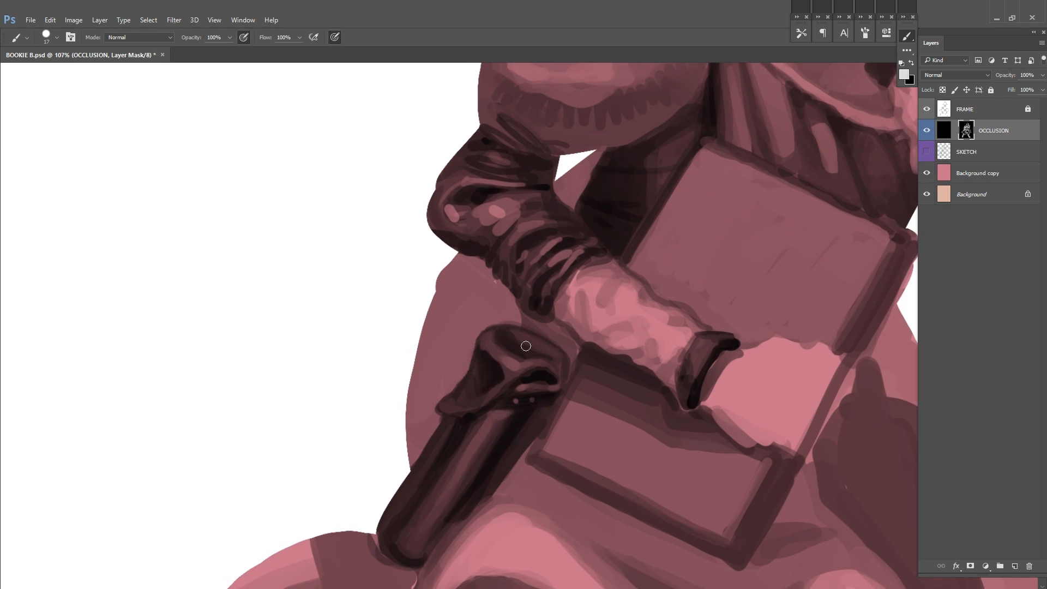
left_click(460, 429, "alt")
Step: Flip the canvas back and paint the dark strap above the hip case behind the forearm with a resized brush
left_click_drag(730, 269, 715, 273)
key("ctrl+f")
left_click_drag(866, 251, 661, 294)
left_click(651, 415, "alt")
left_click_drag(600, 343, 592, 346)
left_click_drag(677, 296, 657, 312)
right_click(656, 312)
left_click_drag(715, 341, 723, 340)
left_click(623, 268)
key("4")
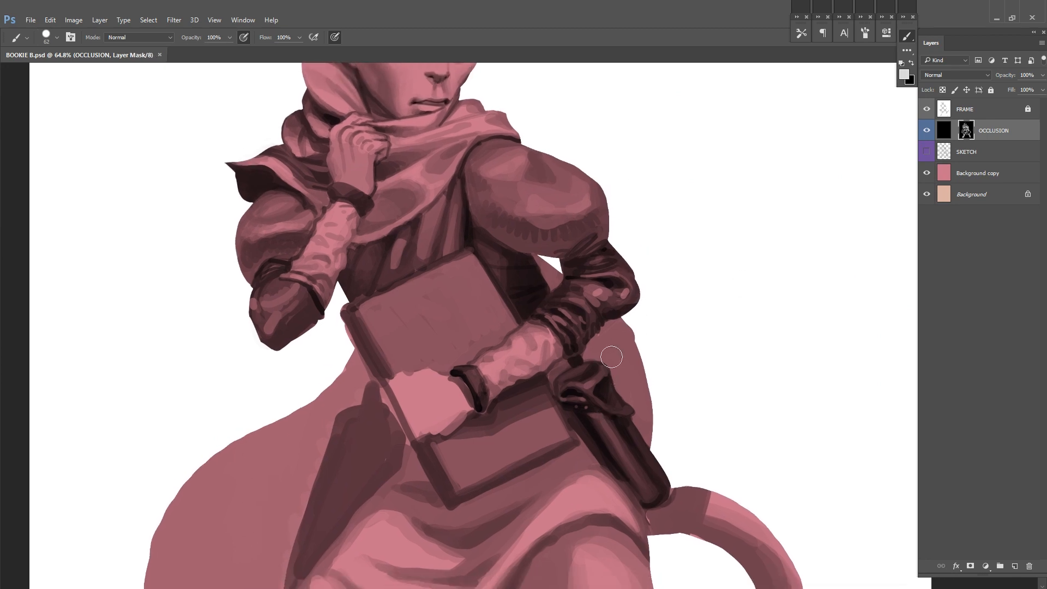
Step: Shade the cloak behind the hip case with dark vertical folds, using 50% brush opacity and returning to 100%
left_click_drag(603, 357, 648, 424)
key("x")
left_click(626, 362, "alt")
key("x")
left_click_drag(626, 388, 642, 431)
right_click(639, 347)
left_click_drag(705, 377, 701, 376)
left_click(600, 338)
key("5")
mouse_move(594, 332)
left_mouse_down()
mouse_move(596, 360)
mouse_move(626, 402)
left_mouse_up()
left_click(634, 347, "alt")
key("0")
left_click_drag(635, 350, 641, 410)
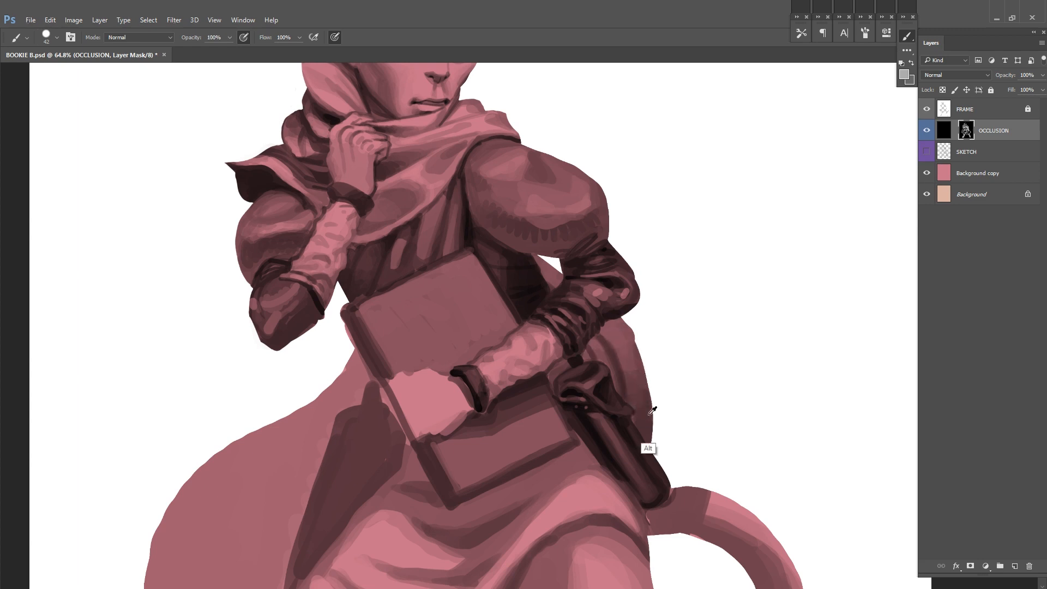
Step: Finish the cloak's shadow just below the bent elbow and save the document
left_click(654, 355, "ctrl")
left_click_drag(655, 355, 685, 355)
left_click_drag(628, 308, 634, 325)
left_click_drag(743, 239, 695, 240)
left_click(676, 240, "ctrl")
key("ctrl+s")
left_click_drag(724, 302, 705, 335)
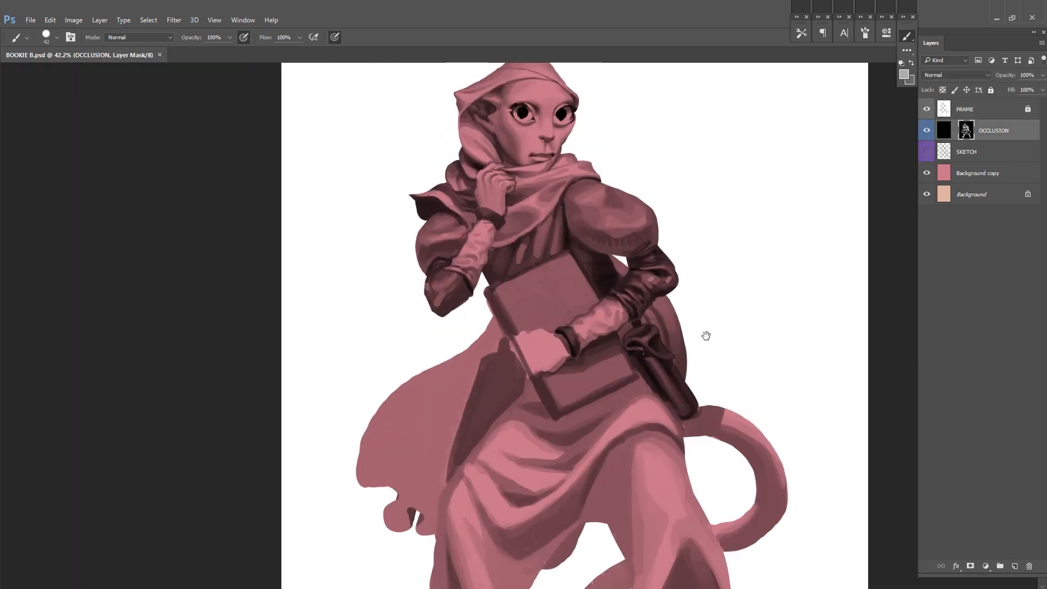
Step: Resize the brush, retouch the shading along the book's upper edge and save
left_click_drag(635, 342, 668, 342)
left_click(644, 290, "alt")
left_click_drag(609, 337, 623, 311)
right_click(627, 308)
left_click_drag(561, 168, 727, 246)
left_click(552, 327, "alt")
left_click(608, 294, "alt")
mouse_move(551, 322)
left_mouse_down()
mouse_move(674, 263)
mouse_move(598, 262)
mouse_move(621, 263)
left_mouse_up()
left_click(565, 317, "alt")
key("ctrl+s")
Step: Refine the tones of the book's cover and outer edges with a resized brush and save
right_click(606, 265)
left_click_drag(619, 289, 631, 289)
left_click(530, 295, "alt")
mouse_move(545, 278)
left_mouse_down()
mouse_move(648, 228)
mouse_move(610, 289)
mouse_move(640, 316)
left_mouse_up()
mouse_move(628, 342)
left_mouse_down()
mouse_move(617, 271)
mouse_move(636, 324)
left_mouse_up()
left_click(527, 320, "alt")
mouse_move(508, 333)
left_mouse_down()
mouse_move(545, 402)
mouse_move(531, 399)
left_mouse_up()
key("ctrl+s")
key("ctrl+s")
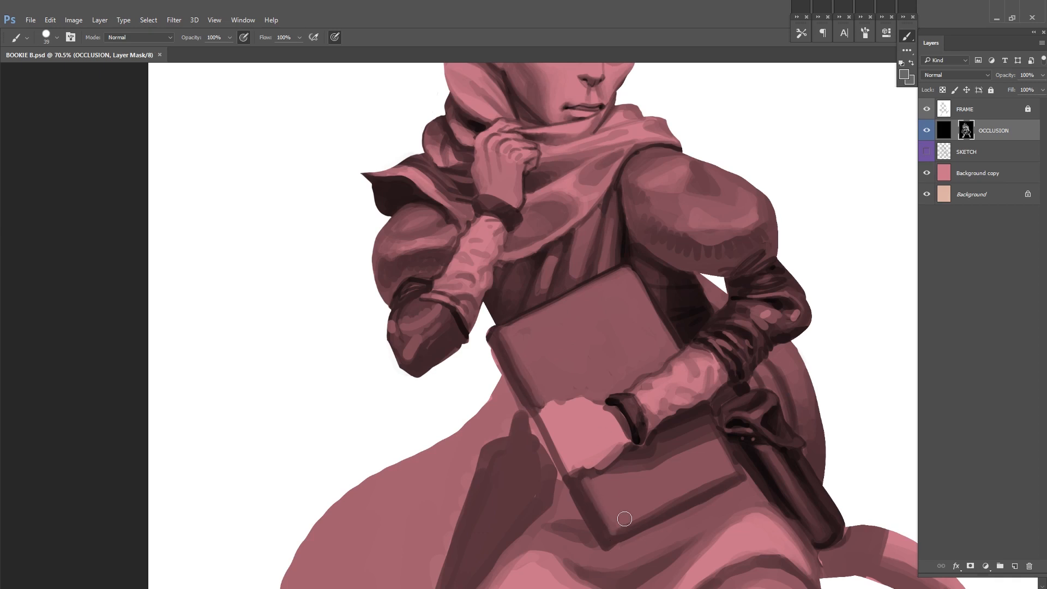
Step: Touch up the book's dark border beside the hip case with a smaller brush and save
right_click(759, 336)
left_click_drag(758, 327, 755, 326)
left_click_drag(658, 301, 674, 328)
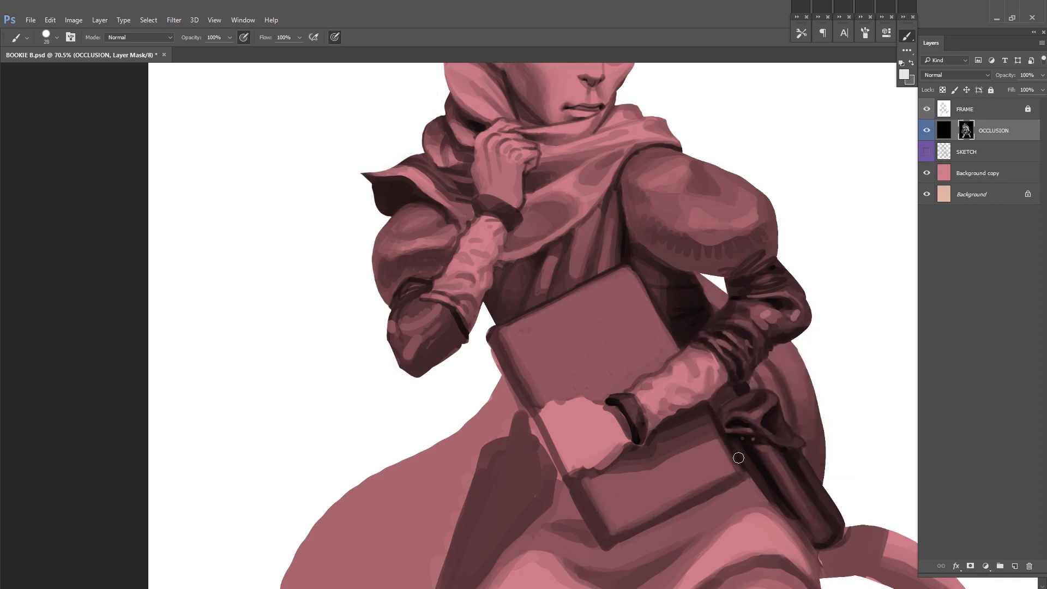
scroll(743, 416, "down", 3)
key("ctrl+s")
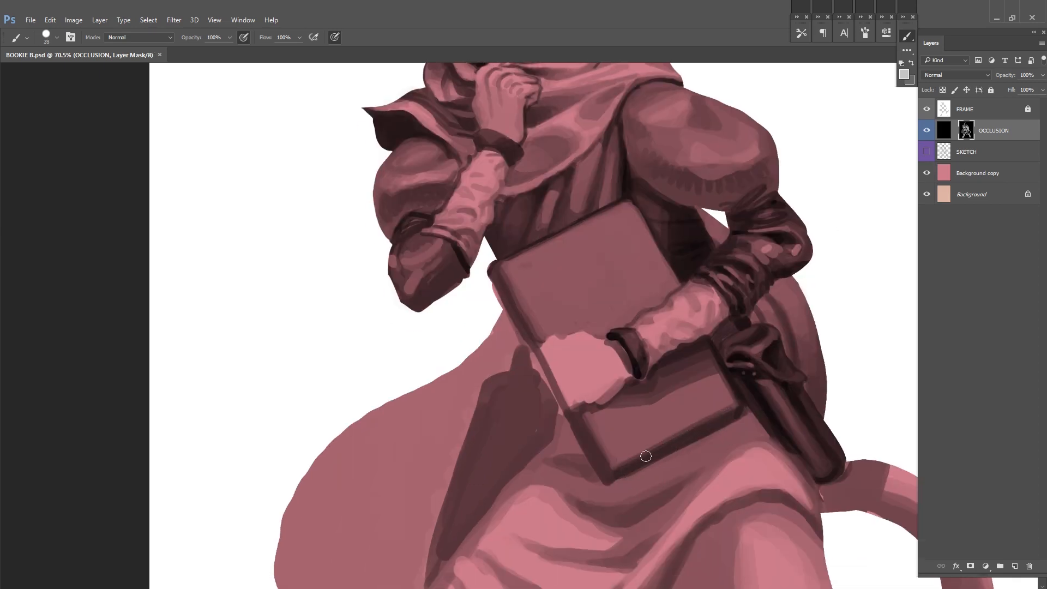
Step: Show the SKETCH layer and paint dark eyebrows above both eyes, toggling OCCLUSION to compare with the sketch
key("ctrl+0")
key("ctrl+s")
left_click(926, 152)
left_click_drag(521, 135, 656, 136)
left_click(927, 131)
left_click(927, 130)
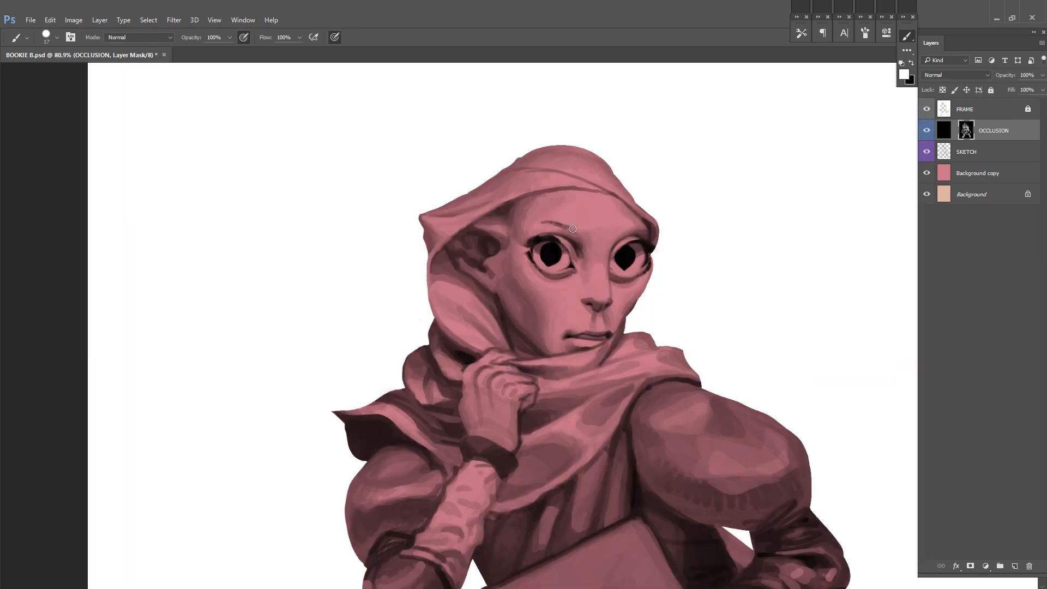
left_click(927, 130)
left_click(927, 130)
left_click(927, 130)
left_click_drag(616, 244, 644, 229)
left_click(927, 131)
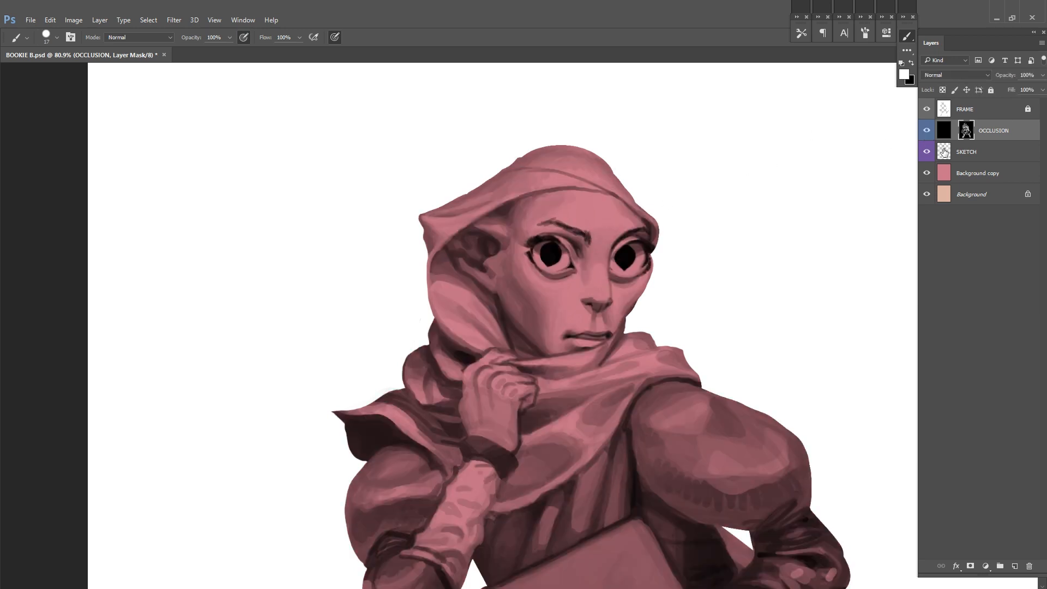
Step: Flip the canvas horizontally and reshape the inner end of the near eyebrow, checking it against the sketch
key("ctrl+shift+h")
left_click_drag(709, 273, 610, 300)
left_click(927, 131)
left_click(927, 131)
left_click_drag(619, 254, 595, 262)
mouse_move(595, 264)
left_mouse_down()
mouse_move(613, 256)
mouse_move(526, 292)
mouse_move(540, 292)
left_mouse_up()
left_click(548, 277, "alt")
left_click(540, 281, "alt")
left_click(535, 283, "alt")
left_click(526, 282, "alt")
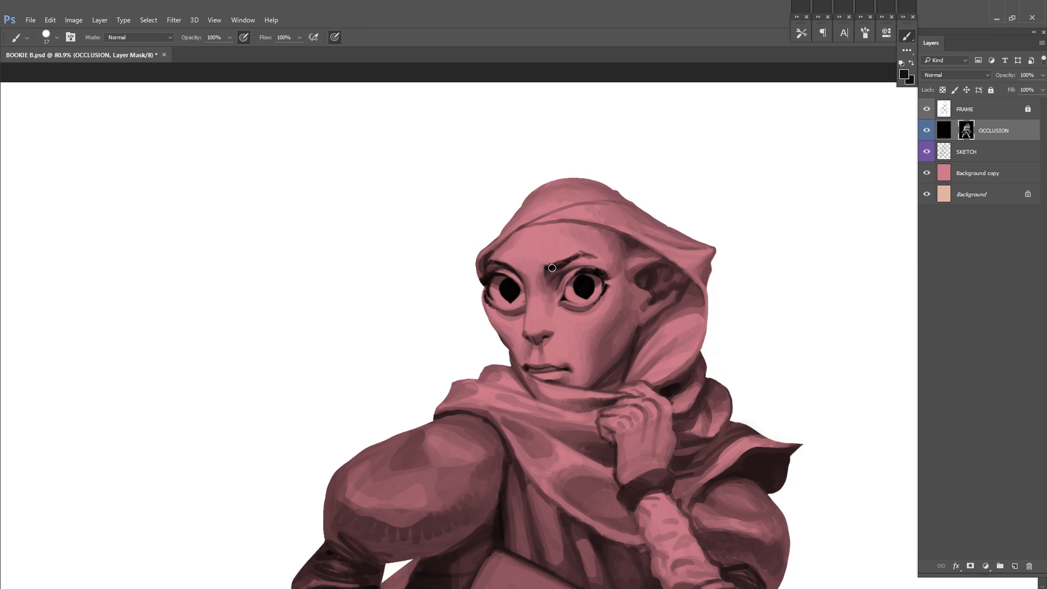
Step: Save, reset the colours and refine the near eyebrow's arch, toggling OCCLUSION to compare with the sketch
key("ctrl+s")
key("d")
scroll(551, 268, "up", 3)
left_click(927, 131)
left_click(926, 131)
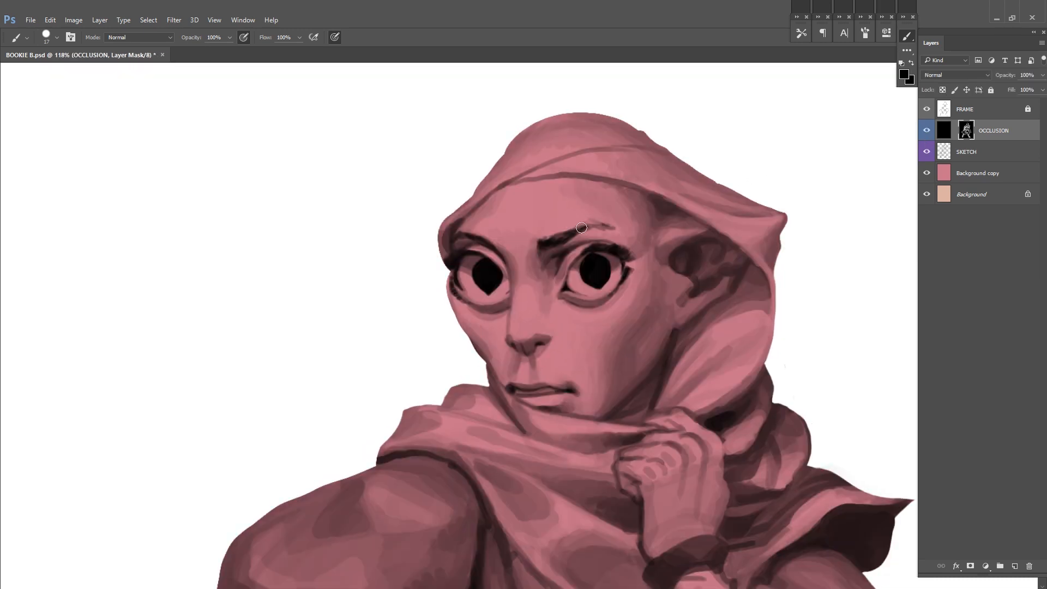
left_click(926, 131)
left_click(927, 131)
left_click(926, 131)
left_click(926, 130)
left_click(926, 131)
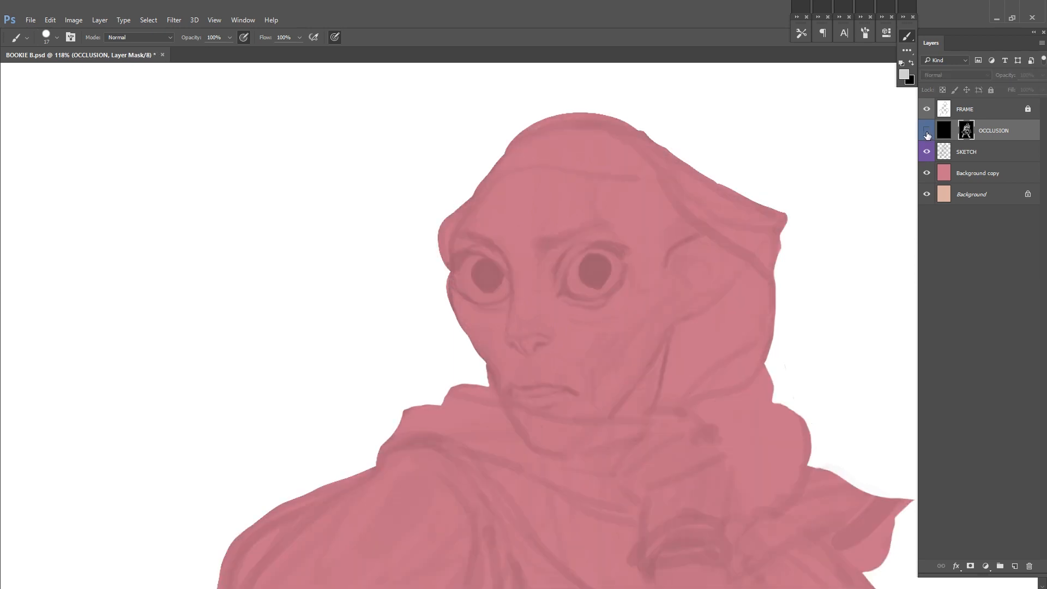
Step: Retouch the mouth against the sketch underneath and save the document
left_click(926, 131)
left_click_drag(607, 336, 595, 381)
key("ctrl+s")
left_click(926, 131)
left_click(926, 131)
left_click(520, 398, "alt")
scroll(643, 295, "down", 2)
key("ctrl+s")
Step: Soften the dark corner of the mouth with sampled skin tones at 30% opacity, then restore 100% opacity
scroll(647, 270, "up", 1)
left_click(639, 270, "alt")
mouse_move(635, 270)
left_mouse_down()
mouse_move(635, 281)
mouse_move(648, 269)
left_mouse_up()
left_click(622, 259, "alt")
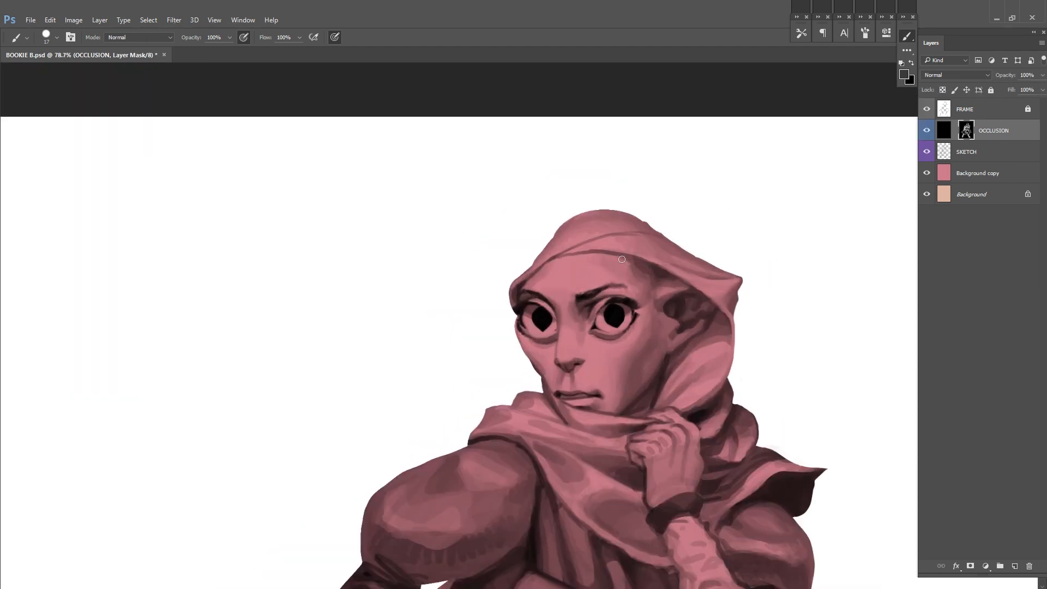
left_click(640, 337, "alt")
scroll(672, 319, "down", 1)
scroll(640, 333, "up", 3)
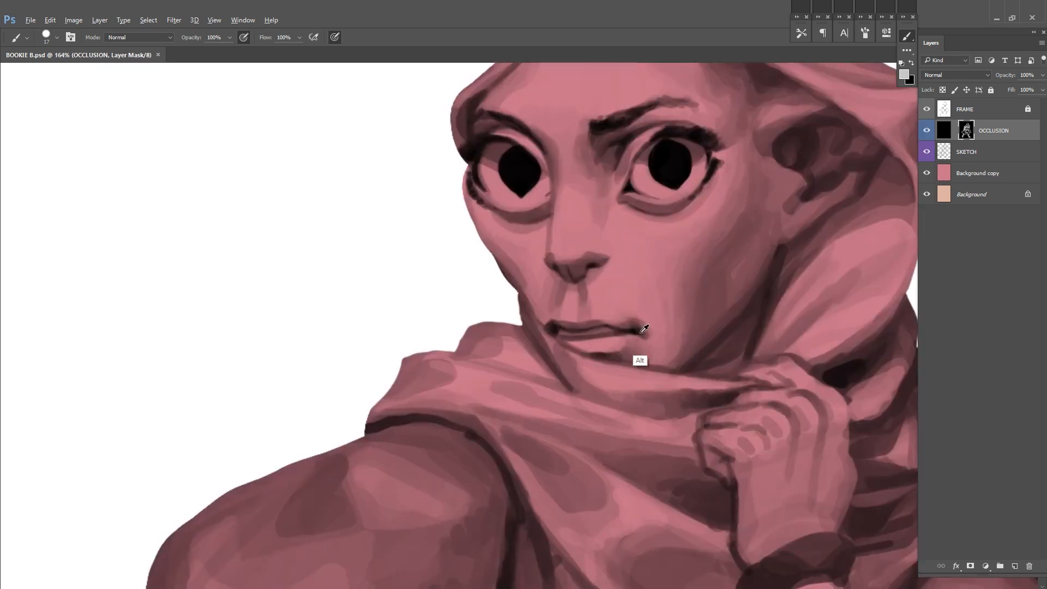
key("3")
scroll(670, 323, "down", 2)
scroll(617, 329, "up", 2)
key("0")
scroll(743, 303, "down", 1)
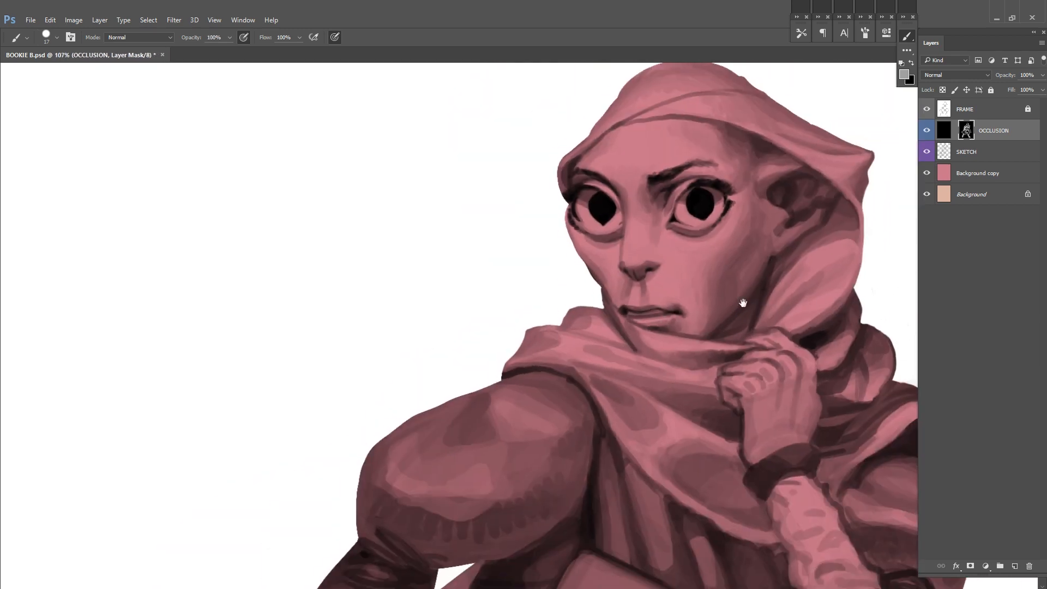
Step: Retouch the shading around the torso and book, save, and resize the brush for the sleeves
scroll(627, 348, "down", 2)
scroll(678, 351, "up", 1)
scroll(654, 333, "up", 1)
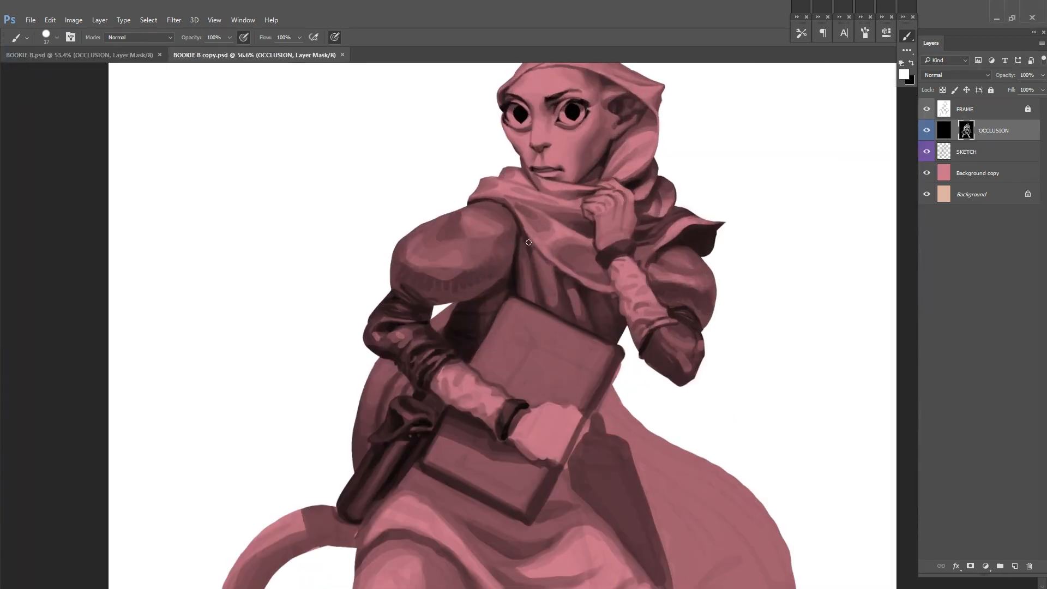
left_click_drag(533, 249, 489, 333)
key("ctrl+s")
scroll(692, 254, "down", 2)
right_click(701, 218)
left_click(758, 239)
left_click(824, 185)
left_click_drag(739, 287, 763, 242)
mouse_move(692, 405)
left_mouse_down()
mouse_move(696, 329)
mouse_move(719, 352)
left_mouse_up()
Step: Refine the dark folds on the book arm's lower sleeve with a resized brush and save
scroll(599, 366, "up", 3)
right_click(504, 355)
left_click(575, 372)
left_click(457, 381)
left_click(462, 385, "alt")
left_click_drag(482, 365, 458, 393)
left_click(457, 393, "alt")
key("ctrl+s")
Step: Add small finishing strokes to the dark sleeve folds near the elbow and save
mouse_move(711, 295)
left_mouse_down()
mouse_move(691, 334)
mouse_move(701, 371)
left_mouse_up()
left_click(480, 346, "alt")
left_click_drag(487, 335, 474, 346)
left_click(484, 347, "alt")
mouse_move(560, 254)
left_mouse_down()
mouse_move(556, 322)
mouse_move(573, 297)
left_mouse_up()
key("ctrl+s")
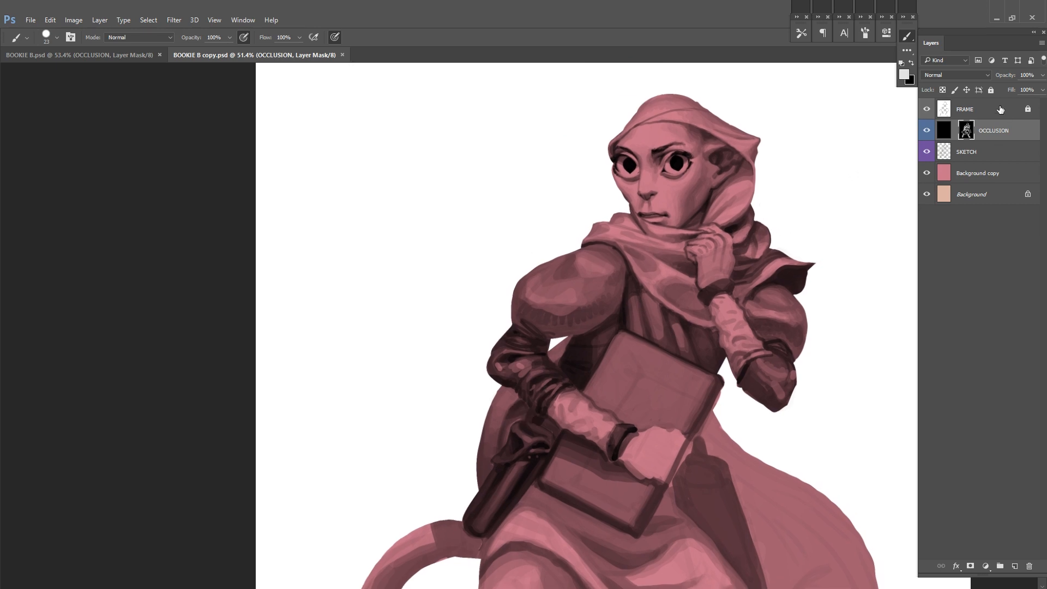
Step: Unlock the FRAME layer, erase part of its silhouette edge, lock it again and return to brushing the OCCLUSION mask
left_click(1026, 110)
scroll(507, 335, "up", 3)
key("e")
mouse_move(748, 216)
left_mouse_down()
mouse_move(723, 192)
mouse_move(684, 272)
mouse_move(546, 338)
left_mouse_up()
left_click(990, 90)
left_click(965, 130)
key("b")
left_click(467, 376, "alt")
Step: Retouch the shading along the corrected silhouette edge and save
left_click_drag(755, 243, 715, 253)
left_click_drag(597, 396, 614, 417)
scroll(622, 404, "down", 3)
left_click_drag(671, 479, 656, 349)
key("ctrl+s")
Step: Flip the canvas back, save, and paint short dark pleats on the raised arm's elbow sleeve
key("ctrl+shift+h")
key("ctrl+s")
scroll(459, 205, "up", 5)
left_click(473, 231, "alt")
left_click_drag(455, 238, 468, 239)
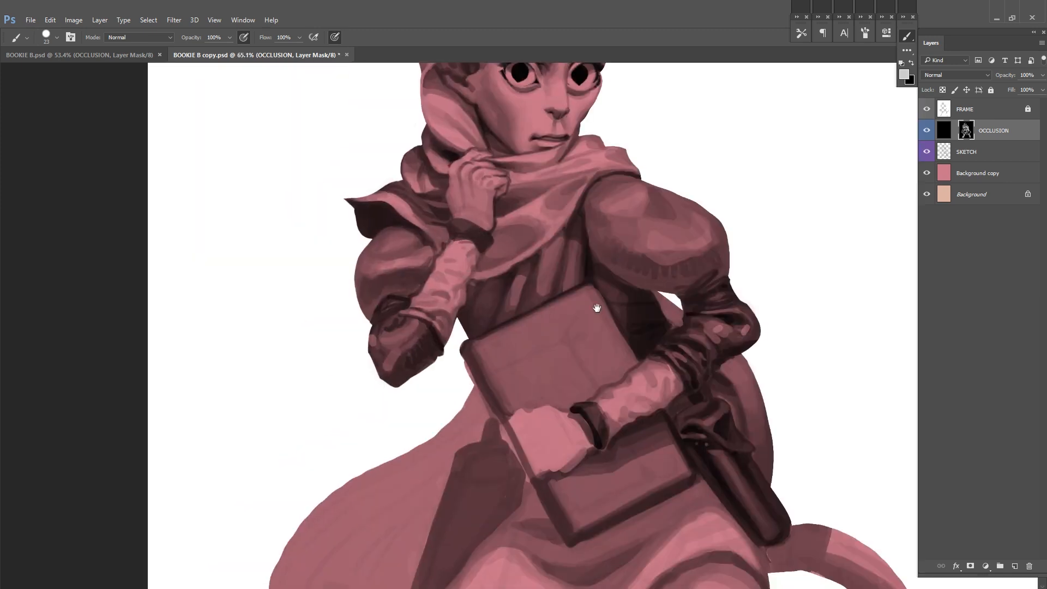
left_click(422, 356, "alt")
left_click(425, 319, "alt")
left_click_drag(736, 270, 794, 306)
scroll(785, 305, "down", 2)
Step: Save, resize the brush and paint dark panel lines across the upper part of the book cover
key("ctrl+s")
left_click(696, 285, "alt")
right_click(677, 307)
left_click_drag(739, 336, 741, 337)
left_click_drag(559, 361, 617, 334)
left_click_drag(645, 369, 648, 372)
left_click_drag(694, 415, 709, 364)
left_click_drag(691, 361, 694, 376)
mouse_move(631, 404)
left_mouse_down()
mouse_move(671, 388)
mouse_move(621, 410)
left_mouse_up()
left_click(685, 360, "alt")
Step: Add a diagonal corner line and small marks to the book cover above and below the hand, and save
left_click_drag(783, 316, 737, 384)
left_click(598, 347, "alt")
left_click_drag(600, 344, 598, 331)
left_click_drag(640, 430, 643, 364)
left_click(652, 375, "alt")
left_click_drag(655, 380, 659, 385)
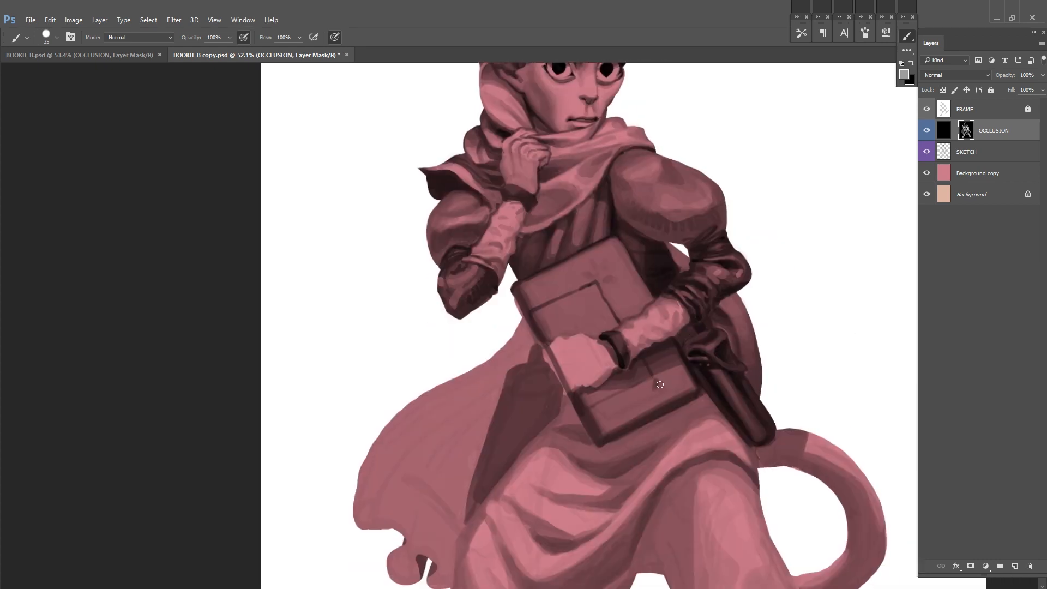
left_click_drag(710, 336, 706, 395)
key("ctrl+s")
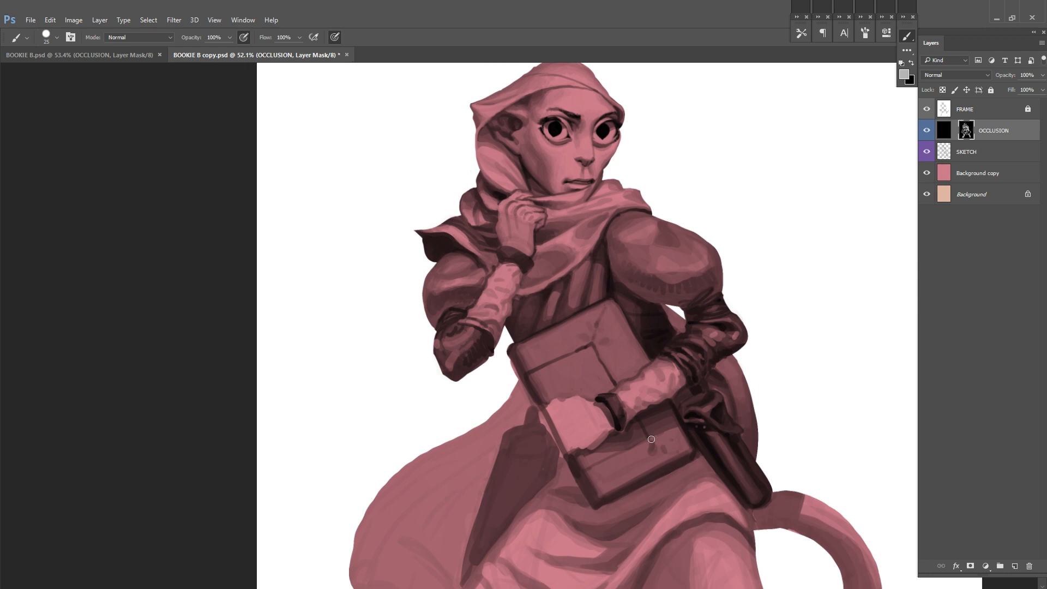
Step: Add small crease marks to the lower part of the book cover and hide the SKETCH layer
left_click_drag(672, 442, 683, 444)
left_click_drag(683, 443, 643, 431)
mouse_move(641, 365)
left_mouse_down()
mouse_move(651, 258)
mouse_move(704, 259)
left_mouse_up()
left_click_drag(534, 303, 552, 332)
left_click(599, 427, "alt")
left_click(546, 305, "alt")
left_click(927, 152)
Step: Refine the shading around the raised hand's wrist and cuff, and save
left_click_drag(698, 218, 695, 314)
left_click_drag(683, 119, 749, 219)
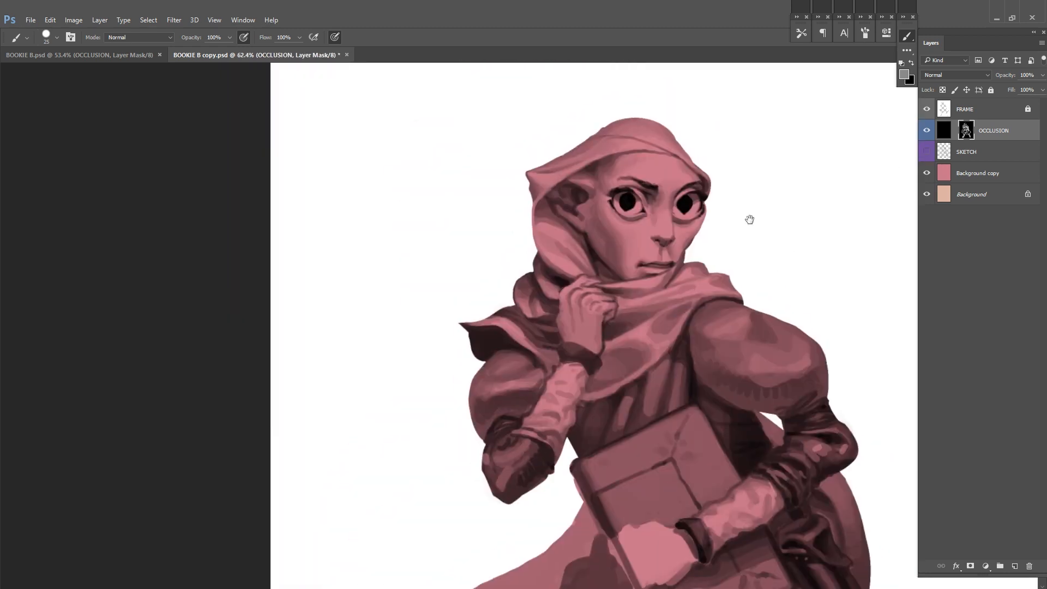
mouse_move(817, 230)
left_mouse_down()
mouse_move(773, 240)
mouse_move(738, 191)
left_mouse_up()
mouse_move(513, 281)
left_mouse_down()
mouse_move(513, 302)
mouse_move(529, 310)
left_mouse_up()
left_click(523, 313, "alt")
left_click_drag(758, 135, 762, 217)
left_click(518, 381, "alt")
left_click(517, 381, "alt")
mouse_move(490, 384)
left_mouse_down()
mouse_move(495, 353)
mouse_move(547, 361)
left_mouse_up()
left_click_drag(536, 366, 537, 277)
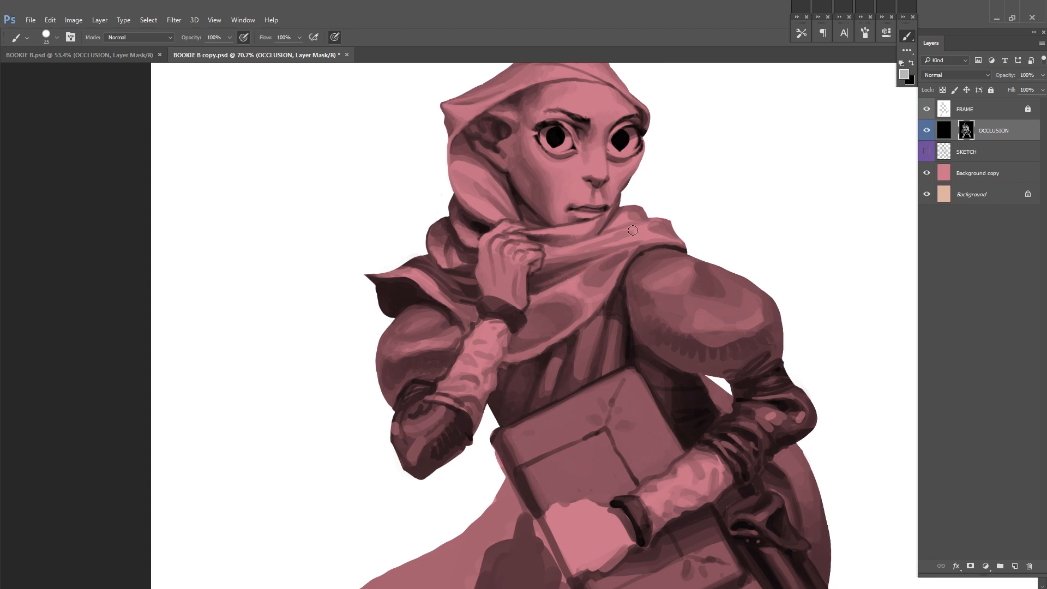
scroll(645, 259, "down", 5)
scroll(635, 267, "up", 5)
key("ctrl+s")
Step: Unlock the FRAME layer, clean up the outline at the book arm's elbow, relock it, save and return to the OCCLUSION mask
scroll(633, 245, "down", 5)
left_click_drag(743, 240, 743, 307)
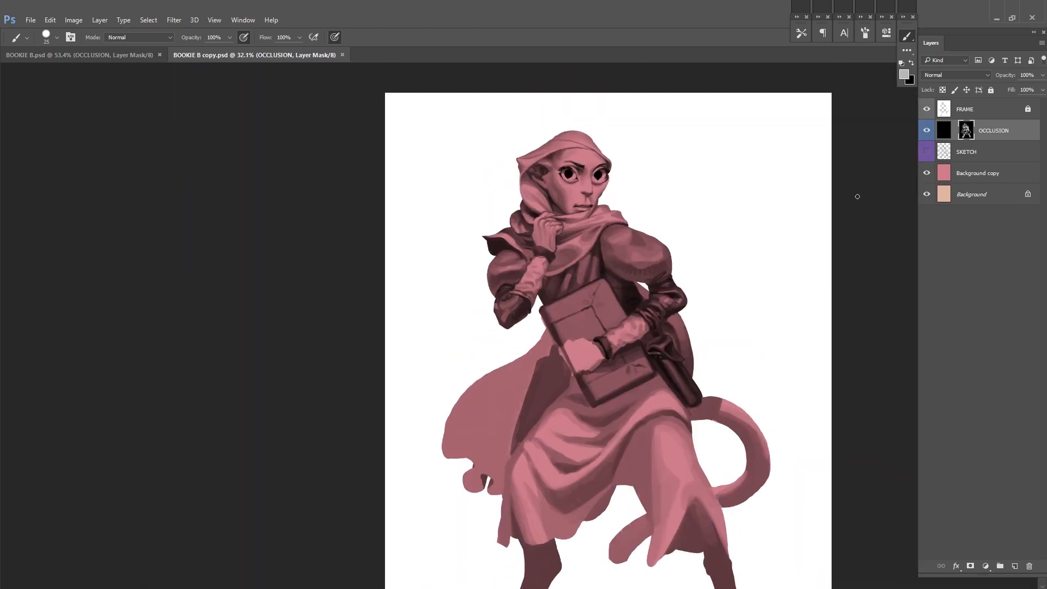
left_click(1026, 109)
left_click_drag(679, 285, 684, 308)
key("e")
key("slash")
key("ctrl+s")
key("b")
left_click(965, 130)
Step: Paint shadow tones along the top of the skirt beneath the book and hip case and into its main folds
scroll(601, 482, "up", 4)
mouse_move(639, 334)
left_mouse_down()
mouse_move(676, 268)
mouse_move(714, 248)
left_mouse_up()
left_click(673, 274, "alt")
left_click(724, 250, "alt")
left_click_drag(799, 281, 712, 256)
mouse_move(627, 437)
left_mouse_down()
mouse_move(660, 373)
mouse_move(675, 429)
left_mouse_up()
left_click_drag(616, 399, 669, 419)
left_click_drag(661, 260, 646, 305)
Step: Shape the skirt folds draping from the knee on the cloak side, and save
left_click(518, 434, "alt")
mouse_move(510, 435)
left_mouse_down()
mouse_move(576, 385)
mouse_move(547, 408)
left_mouse_up()
left_click(504, 431, "alt")
left_click_drag(478, 401, 506, 437)
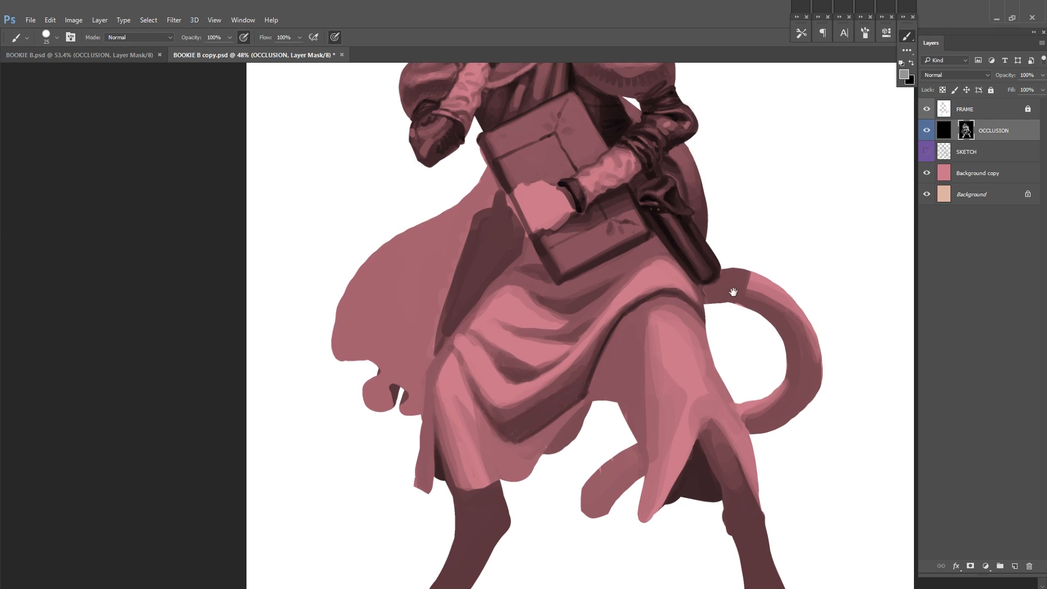
left_click_drag(567, 334, 654, 315)
left_click(669, 323, "alt")
left_click_drag(655, 267, 573, 359)
key("ctrl+s")
Step: Enlarge the brush to 75 and shade the broad planes of the skirt's front
left_click_drag(740, 340, 697, 328)
right_click(697, 295)
left_click(687, 237, "alt")
left_click_drag(581, 434, 602, 405)
right_click(610, 377)
left_click(609, 379, "alt")
mouse_move(658, 321)
left_mouse_down()
mouse_move(633, 386)
mouse_move(615, 381)
left_mouse_up()
left_click_drag(593, 413, 543, 445)
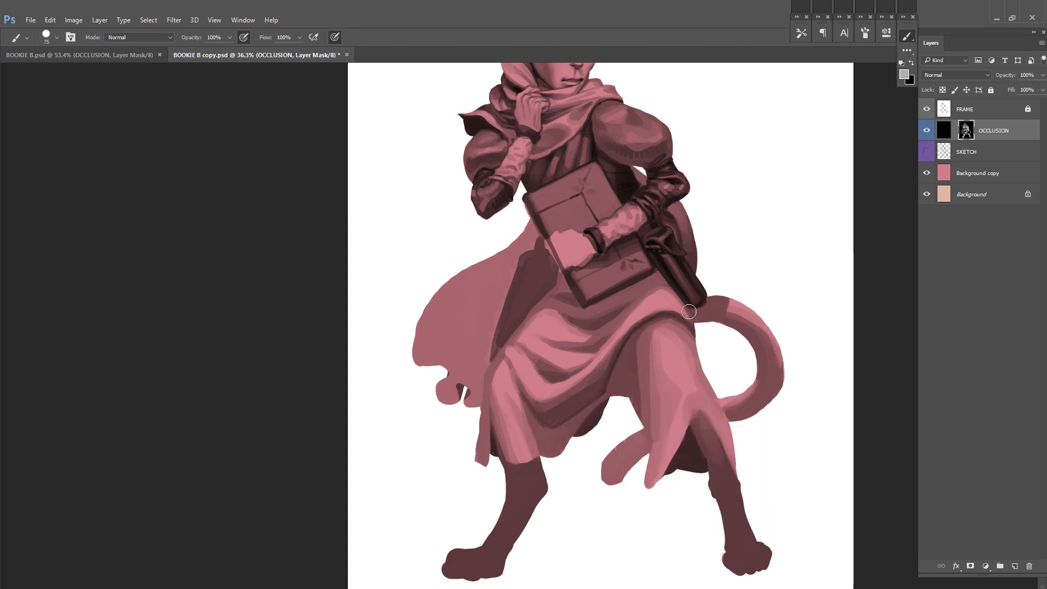
Step: Reduce the brush to 44 and blend the upper skirt shading, setting the brush opacity to 30% for the softer strokes
left_click_drag(680, 351, 688, 327)
right_click(689, 327)
left_click(756, 358)
left_click(607, 379, "alt")
left_click_drag(580, 402, 562, 426)
left_click_drag(742, 250, 722, 330)
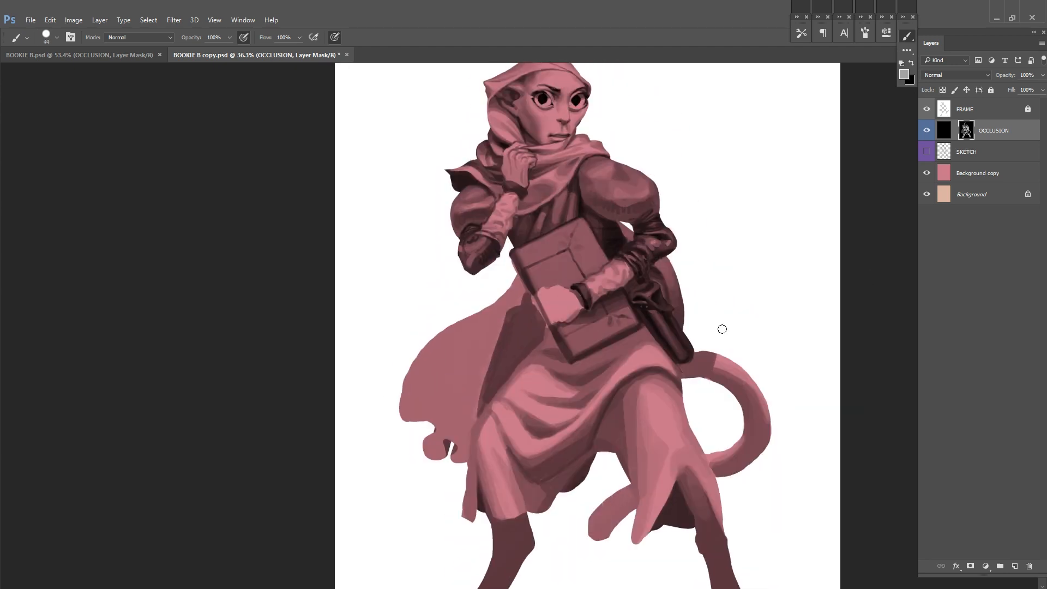
key("3")
mouse_move(601, 351)
left_mouse_down()
mouse_move(638, 332)
mouse_move(530, 358)
left_mouse_up()
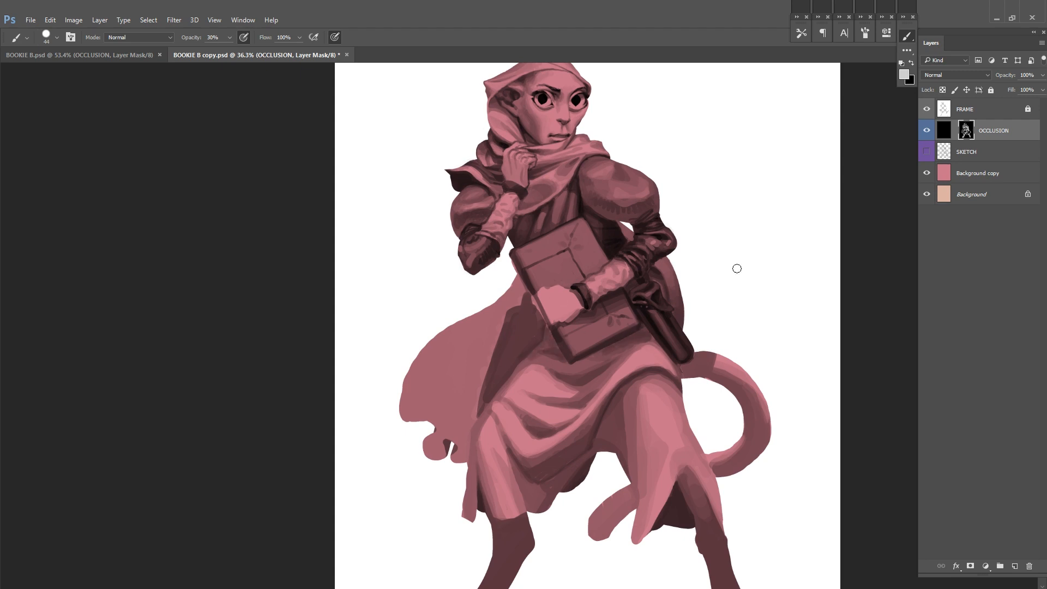
left_click_drag(680, 344, 764, 326)
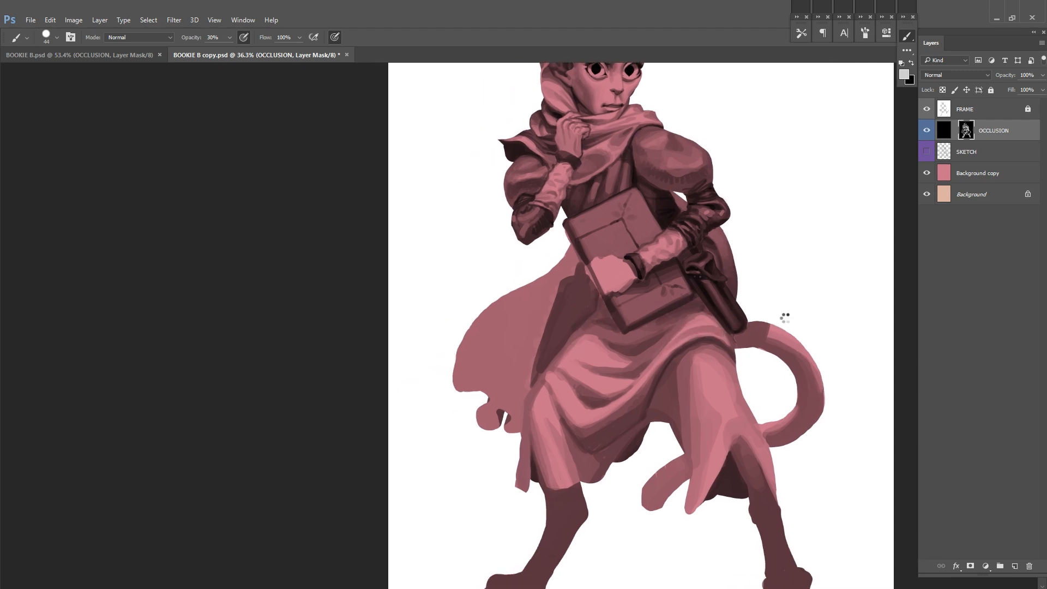
Step: Flip the canvas, shrink the brush and paint the cloak's inner lining beside the skirt almost black
key("ctrl+shift+h")
left_click_drag(701, 340, 639, 379)
right_click(768, 380)
left_click(776, 405)
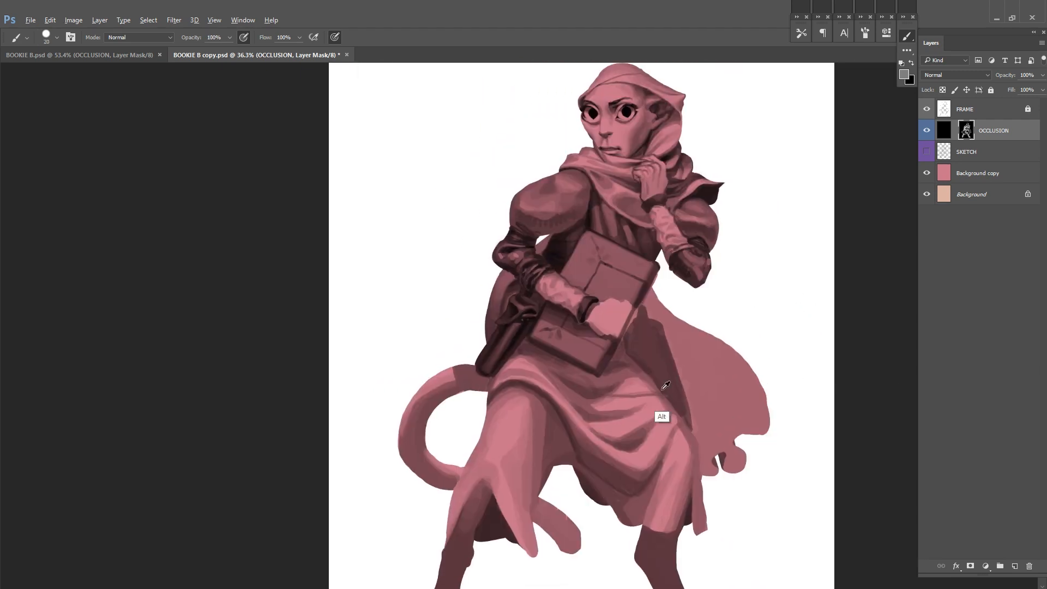
left_click_drag(761, 356, 748, 316)
left_click(666, 336, "ctrl")
right_click(750, 300)
left_click(757, 324)
left_click_drag(593, 277, 644, 353)
mouse_move(614, 240)
left_mouse_down()
mouse_move(661, 374)
mouse_move(635, 311)
mouse_move(651, 348)
left_mouse_up()
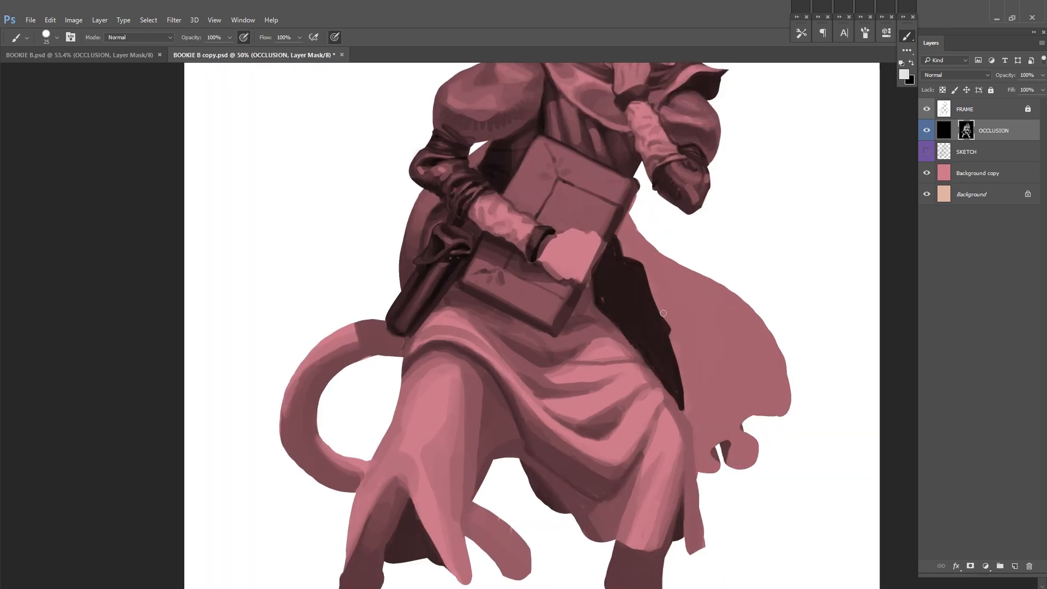
left_click(687, 317, "alt")
Step: Paint thin crease lines into the skirt below the book and toward the dark cloak lining
left_click(541, 397, "alt")
mouse_move(550, 362)
left_mouse_down()
mouse_move(542, 397)
mouse_move(582, 400)
left_mouse_up()
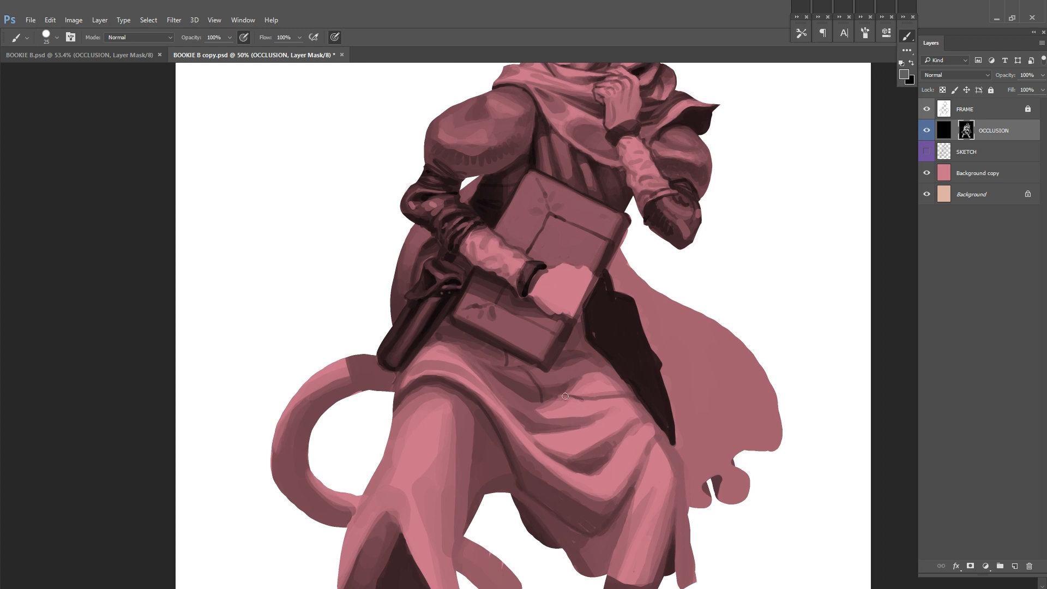
left_click_drag(702, 360, 676, 376)
left_click_drag(676, 381, 738, 374)
left_click_drag(642, 363, 698, 363)
mouse_move(620, 383)
left_mouse_down()
mouse_move(664, 390)
mouse_move(659, 354)
mouse_move(697, 347)
left_mouse_up()
left_click(620, 360, "alt")
left_click(652, 359, "alt")
mouse_move(598, 363)
left_mouse_down()
mouse_move(693, 336)
mouse_move(721, 361)
left_mouse_up()
Step: Add small fold accents to the gathered fabric beside the cloak lining, save and flip the canvas back
mouse_move(678, 315)
left_mouse_down()
mouse_move(623, 335)
mouse_move(676, 320)
left_mouse_up()
mouse_move(641, 302)
left_mouse_down()
mouse_move(659, 288)
mouse_move(661, 269)
mouse_move(691, 322)
mouse_move(633, 327)
left_mouse_up()
left_click(659, 288, "alt")
left_click(676, 308, "alt")
left_click(685, 296, "alt")
scroll(708, 406, "down", 5)
key("ctrl+s")
key("ctrl+shift+h")
scroll(579, 474, "up", 5)
Step: Refine the gathered skirt folds and the skirt's edge against the dark cloak lining, and save
left_click(673, 346, "alt")
left_click(635, 334, "alt")
mouse_move(633, 331)
left_mouse_down()
mouse_move(644, 327)
mouse_move(590, 374)
left_mouse_up()
left_click(506, 410, "alt")
left_click_drag(499, 414, 528, 441)
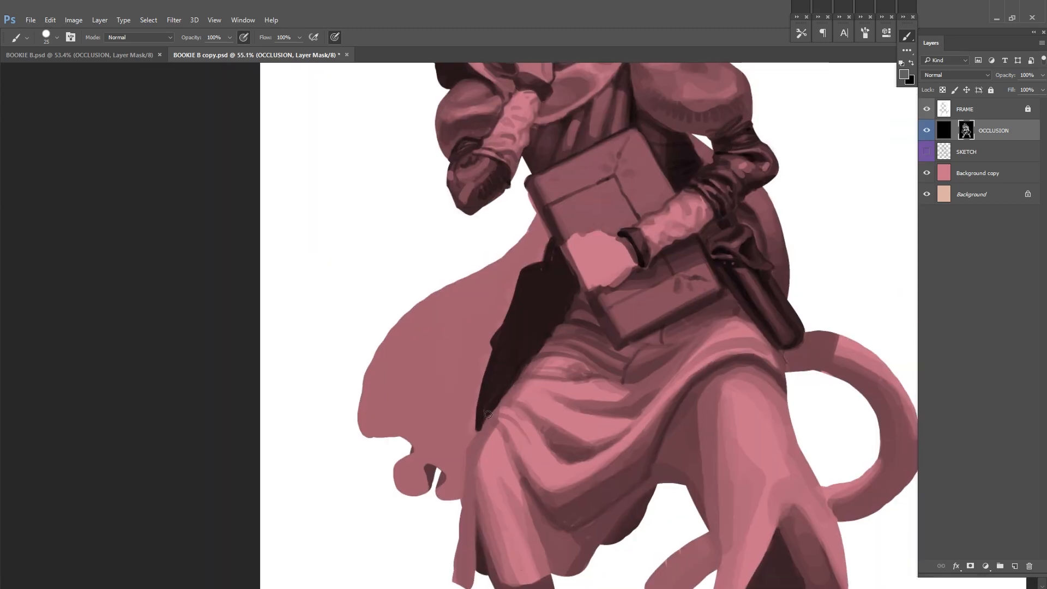
left_click_drag(499, 405, 484, 424)
left_click(518, 384, "alt")
left_click_drag(535, 359, 548, 355)
left_click(545, 356, "alt")
scroll(710, 276, "down", 5)
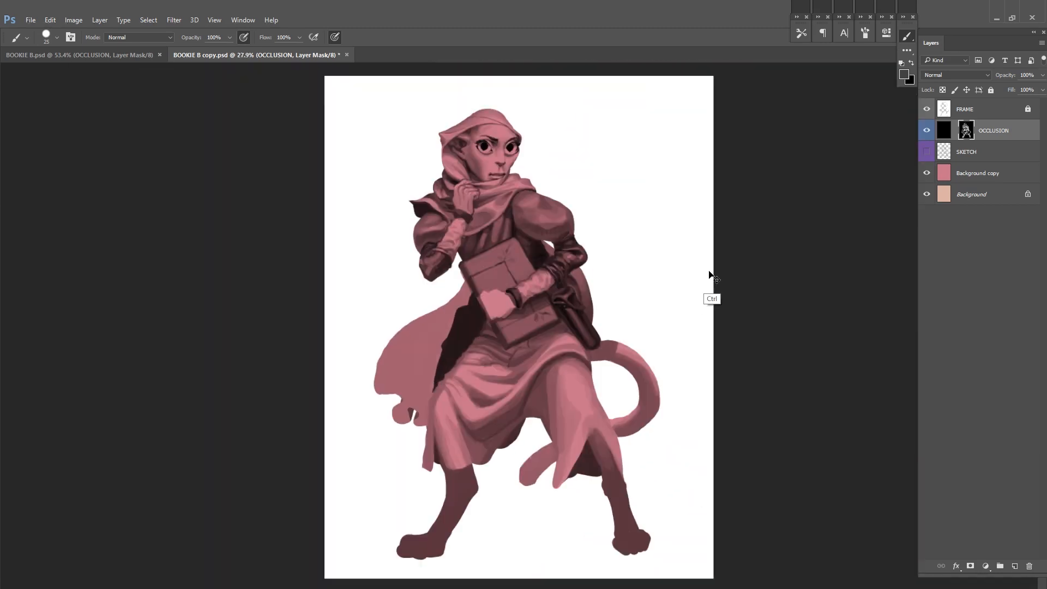
key("ctrl+s")
Step: Resize the brush, smooth the shading of the long skirt folds and the hip below the book, and save
scroll(501, 390, "up", 5)
left_click(475, 454, "alt")
left_click_drag(468, 431, 586, 380)
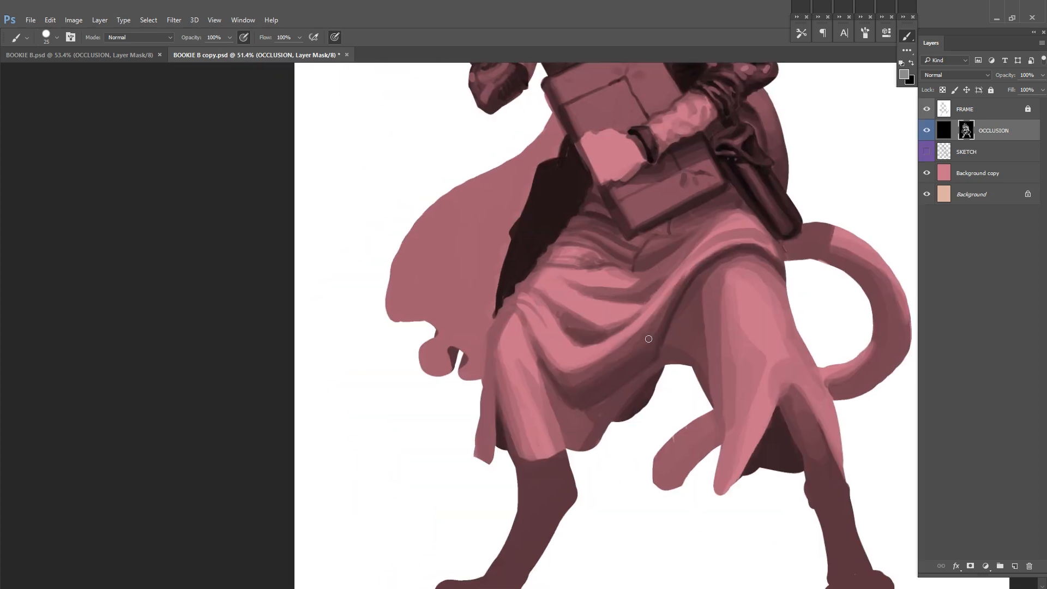
left_click_drag(728, 249, 699, 313)
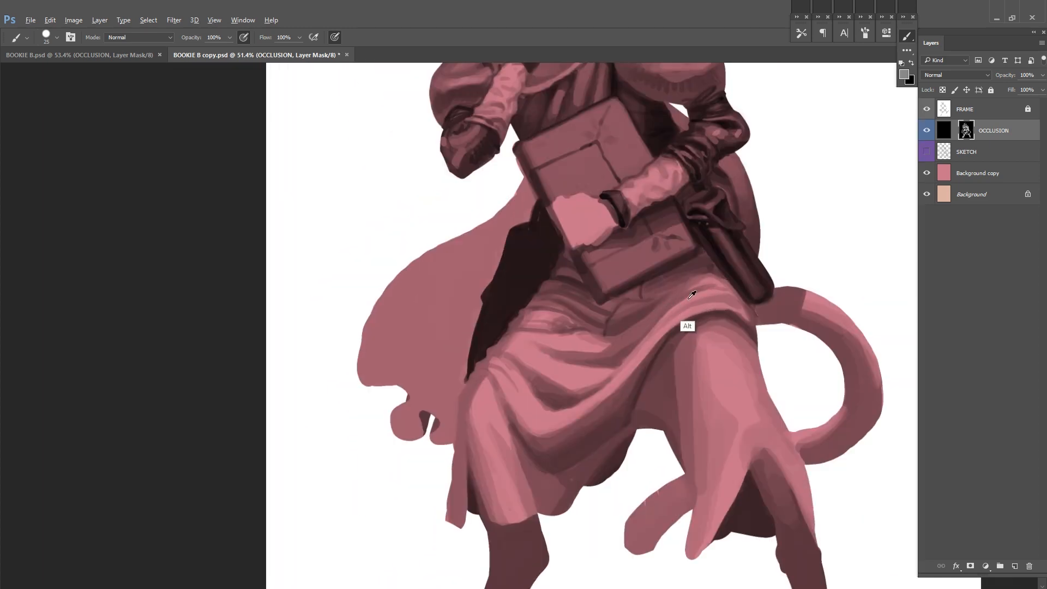
left_click_drag(691, 294, 666, 368)
left_click_drag(750, 327, 631, 312)
left_click_drag(556, 332, 574, 323)
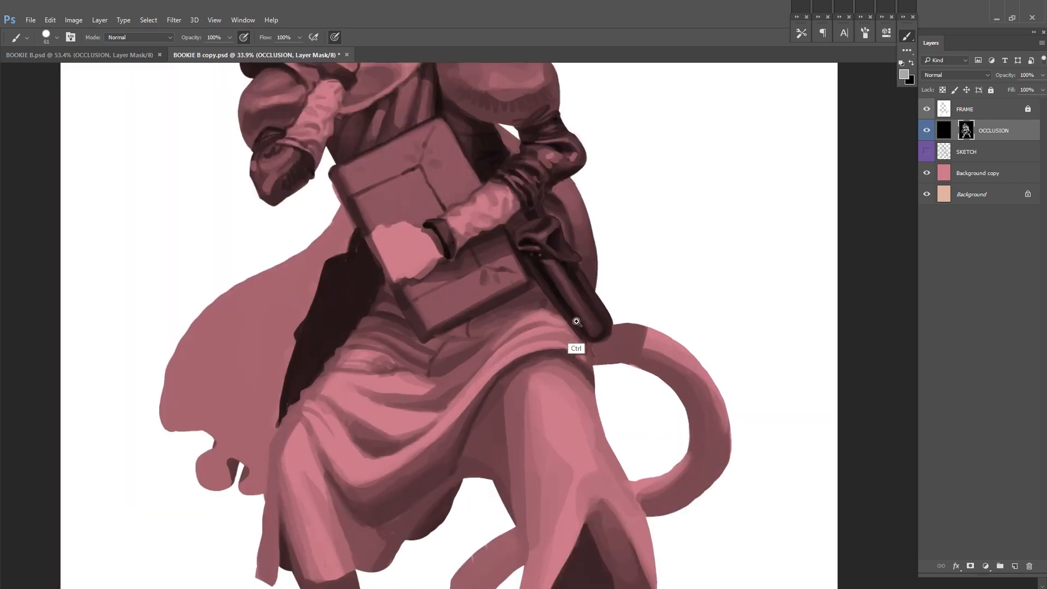
left_click(545, 323, "alt")
scroll(546, 323, "down", 3)
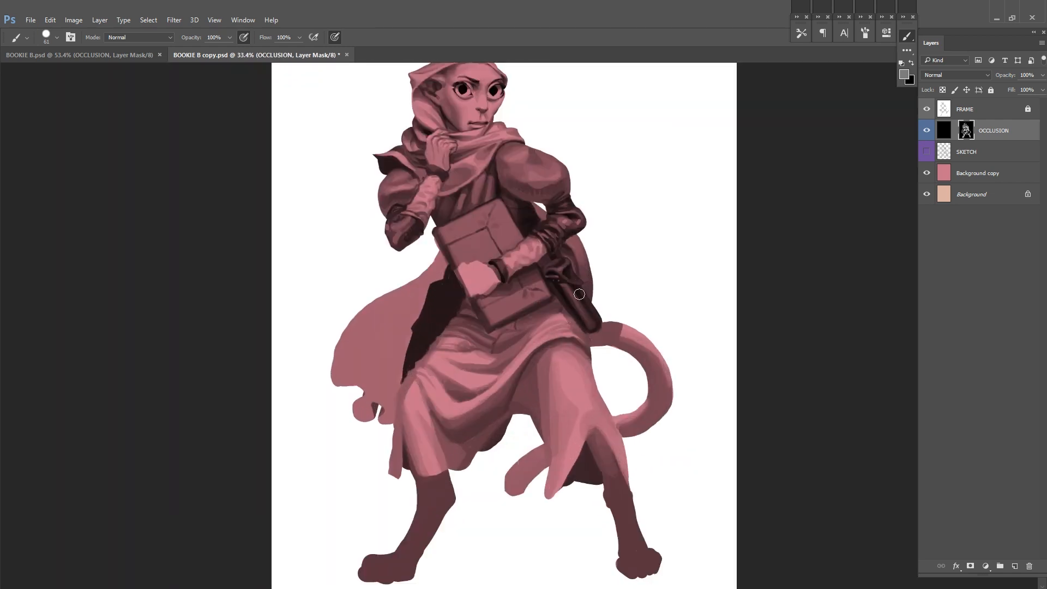
key("ctrl+s")
Step: Adjust the brush size to 59 and deepen the shadows in the skirt's draped center folds
scroll(561, 322, "down", 1)
left_click_drag(556, 322, 597, 318)
scroll(512, 346, "up", 3)
left_click(504, 346, "alt")
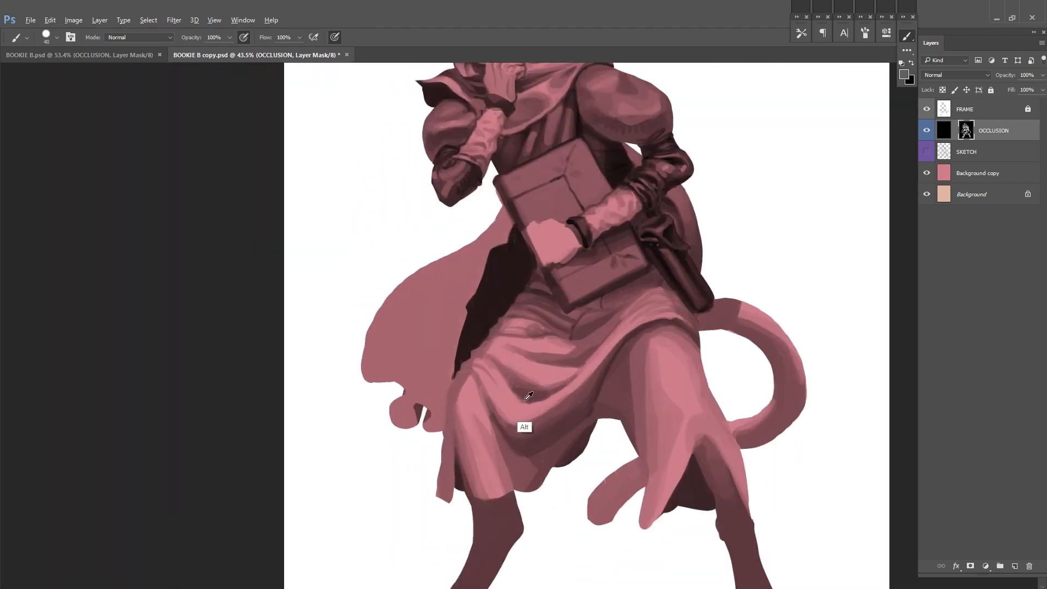
right_click(575, 361)
left_click(533, 362, "alt")
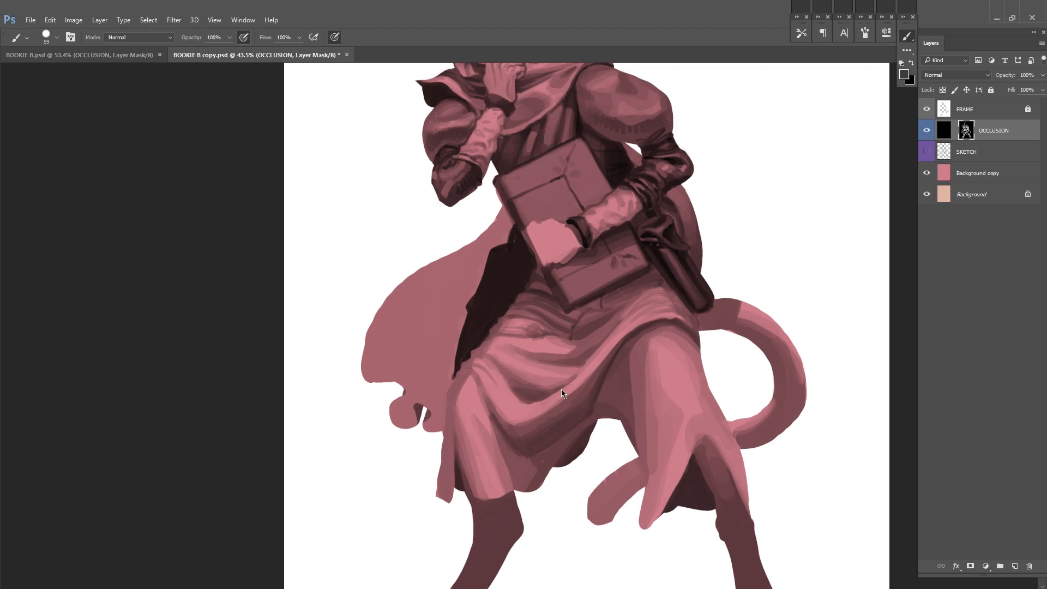
left_click_drag(538, 347, 499, 387)
Step: Flip the canvas and darken the shadowed recesses of the skirt and the area beneath the book
key("ctrl+shift+h")
scroll(716, 317, "down", 2)
left_click(648, 418, "alt")
mouse_move(655, 421)
left_mouse_down()
mouse_move(693, 390)
mouse_move(647, 425)
left_mouse_up()
left_click(642, 406, "alt")
mouse_move(658, 389)
left_mouse_down()
mouse_move(639, 404)
mouse_move(678, 406)
left_mouse_up()
left_click(639, 449, "alt")
left_click_drag(700, 337, 672, 371)
left_click(574, 401, "alt")
left_click_drag(556, 367, 538, 392)
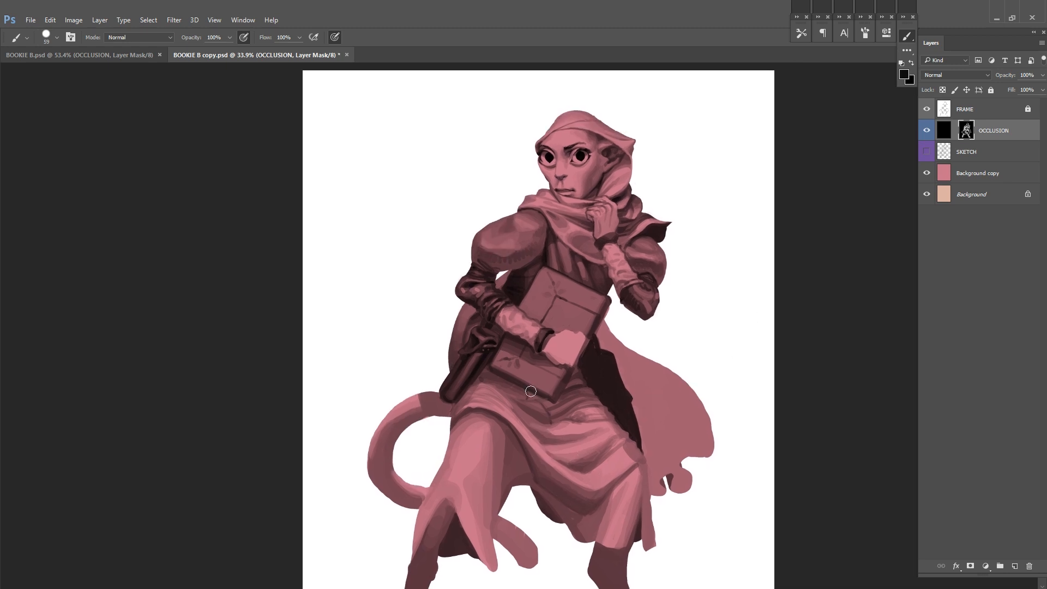
Step: Paint broad shading down the skirt panel over the tail-side thigh
left_click_drag(623, 329, 720, 304)
left_click(591, 383, "alt")
left_click_drag(557, 397, 527, 466)
left_click(607, 424, "alt")
left_click_drag(607, 432, 595, 501)
mouse_move(596, 427)
left_mouse_down()
mouse_move(598, 377)
mouse_move(592, 488)
left_mouse_up()
Step: Model a rounded light area on the tail-side thigh and knee with darker sides, and save
left_click(567, 388, "alt")
mouse_move(570, 388)
left_mouse_down()
mouse_move(556, 443)
mouse_move(565, 404)
mouse_move(521, 464)
left_mouse_up()
left_click(591, 381, "alt")
mouse_move(563, 395)
left_mouse_down()
mouse_move(553, 418)
mouse_move(581, 452)
left_mouse_up()
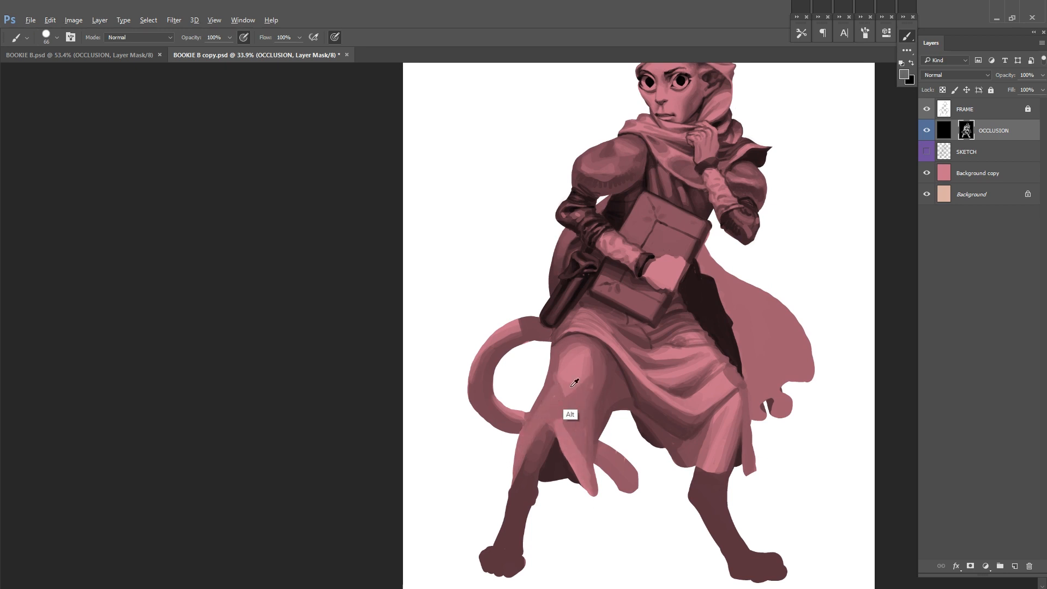
left_click_drag(541, 369, 518, 409)
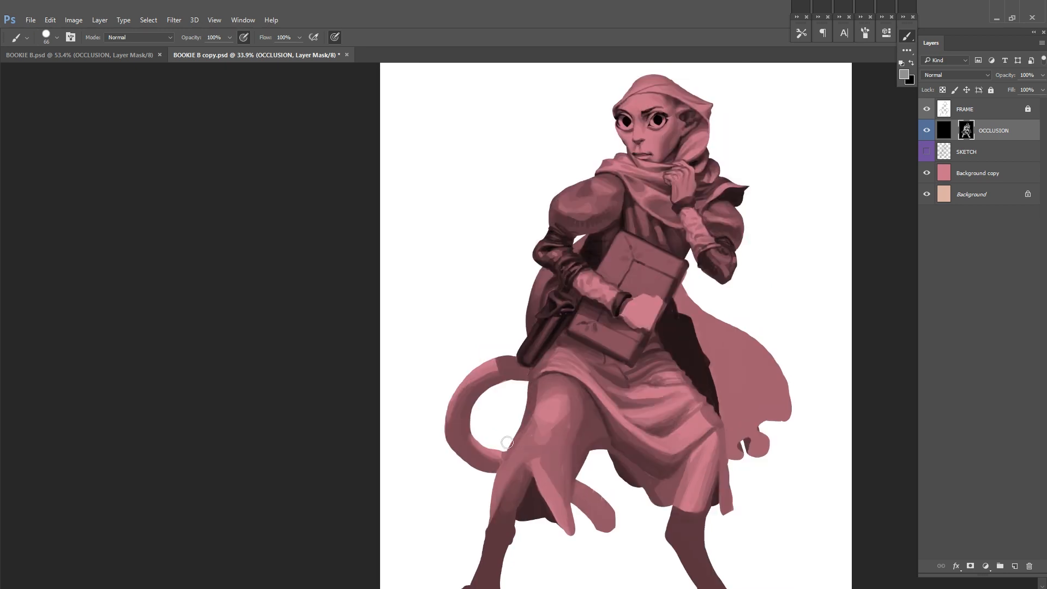
left_click_drag(726, 298, 699, 251)
mouse_move(551, 373)
left_mouse_down()
mouse_move(532, 397)
mouse_move(527, 451)
mouse_move(536, 343)
left_mouse_up()
left_click(552, 381, "alt")
key("ctrl+s")
Step: Darken the leg and inner fabric inside the skirt's slit, and save
mouse_move(496, 385)
left_mouse_down()
mouse_move(433, 511)
mouse_move(458, 486)
left_mouse_up()
left_click(472, 481, "alt")
left_click(469, 445, "alt")
left_click_drag(473, 443, 467, 454)
left_click_drag(456, 496, 472, 411)
key("ctrl+s")
Step: Touch up the shading on the skirt along the tail-side thigh
mouse_move(693, 343)
left_mouse_down()
mouse_move(691, 384)
mouse_move(686, 346)
mouse_move(617, 427)
mouse_move(611, 382)
left_mouse_up()
scroll(611, 382, "up", 3)
left_click_drag(437, 390, 538, 391)
left_click(542, 329, "alt")
left_click_drag(699, 325, 754, 330)
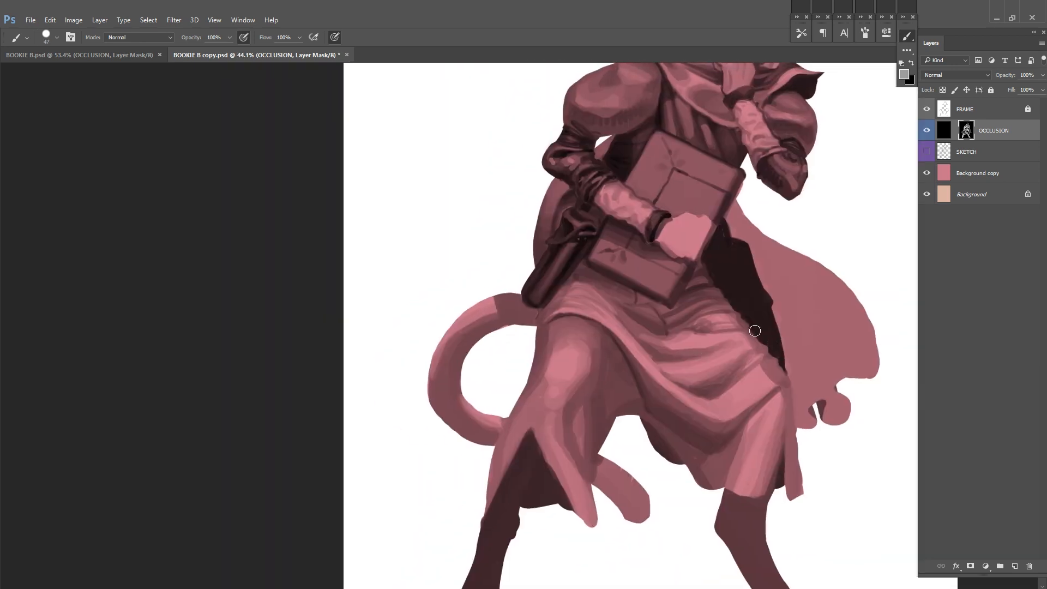
Step: Paint dark shading along the inner side of the curled tail
left_click_drag(538, 309, 508, 328)
left_click(508, 321, "alt")
mouse_move(513, 330)
left_mouse_down()
mouse_move(499, 303)
mouse_move(450, 382)
mouse_move(457, 422)
mouse_move(490, 435)
left_mouse_up()
scroll(480, 437, "down", 6)
left_click_drag(750, 345, 692, 330)
Step: Unlock the FRAME layer and remove the curled outer part of the tail from the silhouette
left_click(1027, 110)
scroll(426, 347, "up", 6)
left_click(244, 38)
mouse_move(591, 350)
left_mouse_down()
mouse_move(568, 396)
mouse_move(622, 413)
mouse_move(639, 377)
left_mouse_up()
right_click(649, 341)
key("x")
scroll(635, 317, "up", 8)
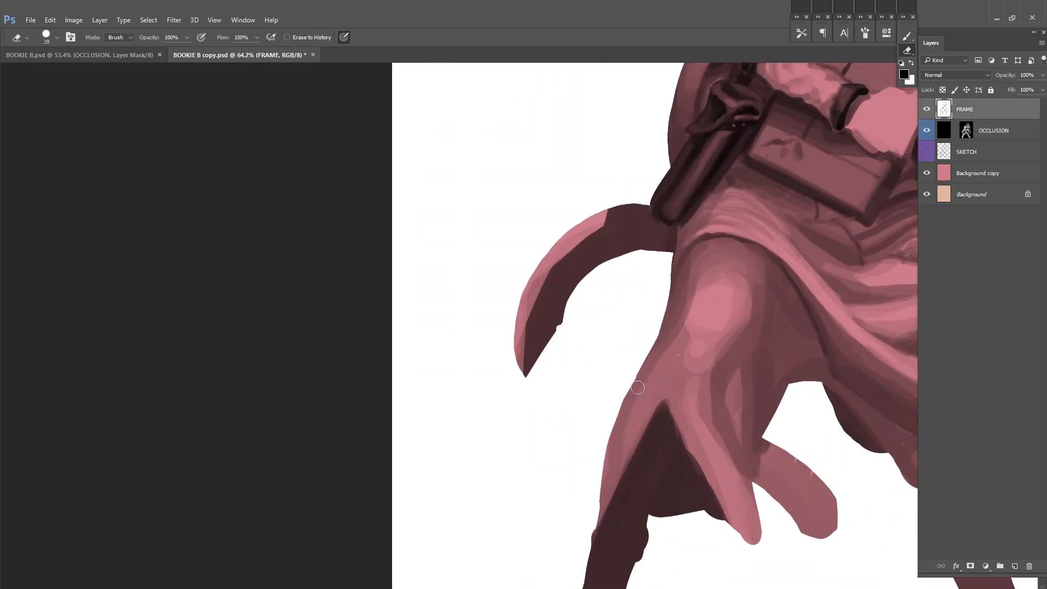
key("x")
mouse_move(649, 169)
left_mouse_down()
mouse_move(685, 231)
mouse_move(663, 271)
mouse_move(610, 166)
left_mouse_up()
key("l")
key("x")
key("ctrl+BackSpace")
Step: Lasso the remaining tail end between the legs, fill it with white, and deselect
left_click_drag(850, 494, 630, 243)
mouse_move(636, 251)
left_mouse_down()
mouse_move(581, 325)
mouse_move(782, 331)
left_mouse_up()
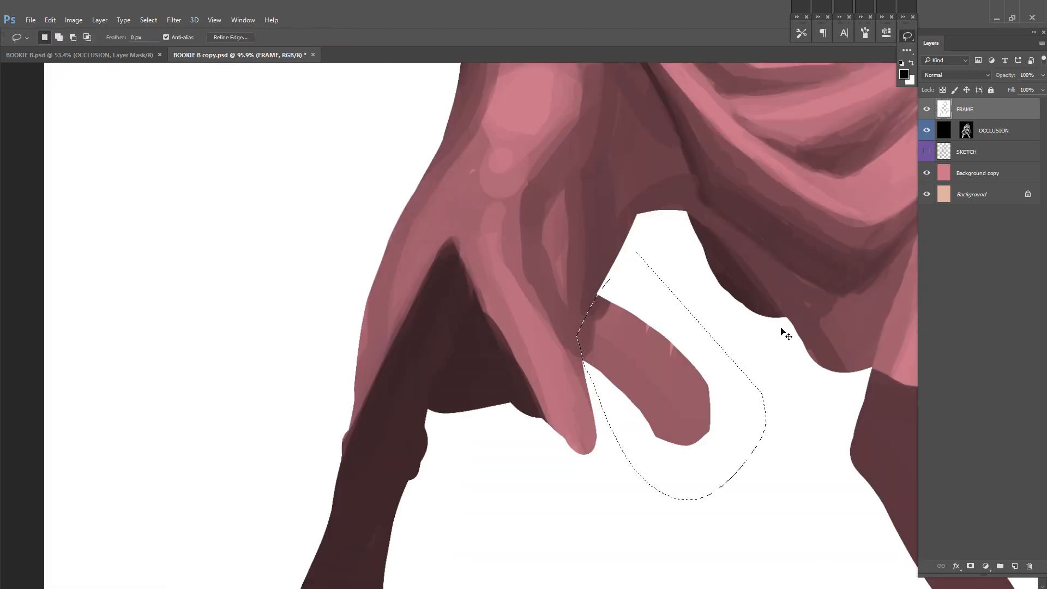
key("ctrl+BackSpace")
key("ctrl+d")
Step: Reshape the skirt hem and pointed panel tip around the tail-side slit on the FRAME layer
key("b")
key("x")
left_click_drag(492, 410, 570, 446)
mouse_move(433, 413)
left_mouse_down()
mouse_move(537, 398)
mouse_move(575, 458)
left_mouse_up()
key("e")
key("b")
left_click_drag(570, 466, 601, 442)
left_click_drag(587, 331, 595, 388)
left_click_drag(649, 373, 575, 465)
Step: Reshape the cloak-side skirt hem on the FRAME layer so it flares outward behind the leg
left_click_drag(780, 374, 851, 374)
left_click_drag(624, 381, 669, 373)
key("e")
mouse_move(657, 259)
left_mouse_down()
mouse_move(678, 356)
mouse_move(623, 379)
mouse_move(689, 317)
mouse_move(660, 369)
mouse_move(612, 364)
left_mouse_up()
key("b")
key("e")
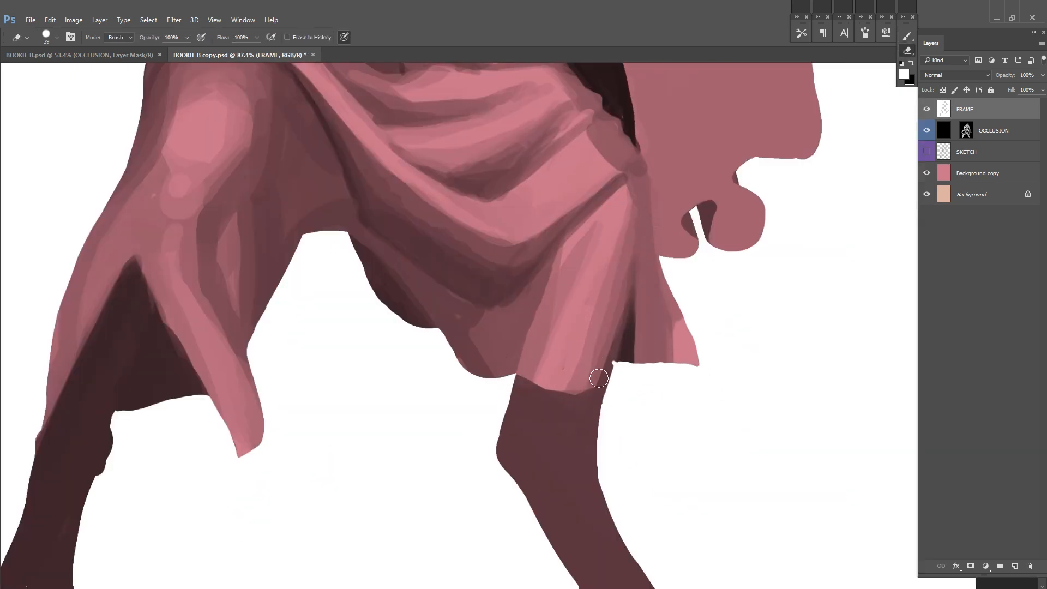
scroll(594, 370, "down", 5)
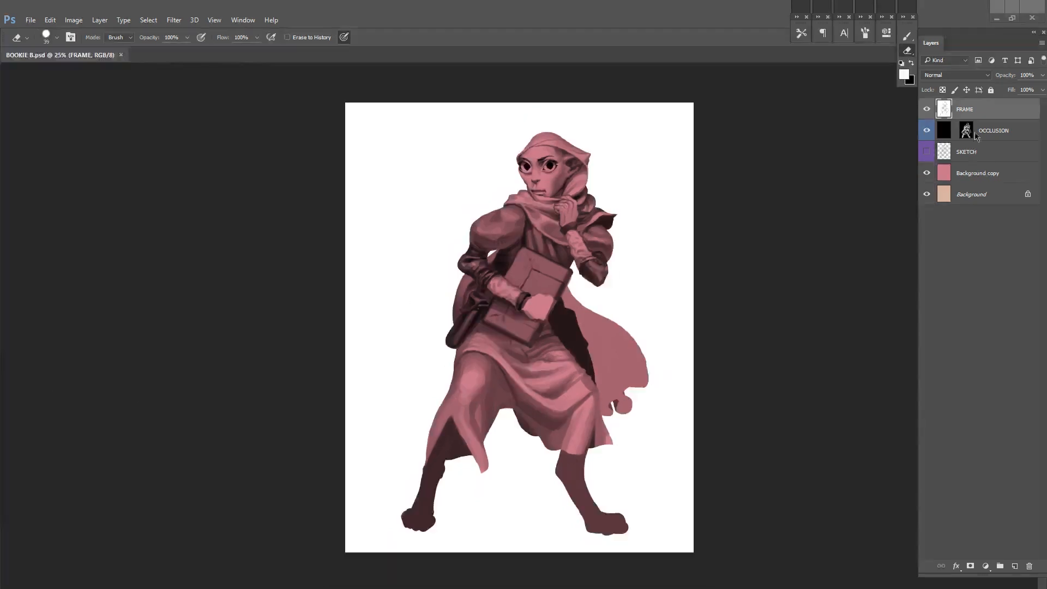
Step: Switch back to the OCCLUSION mask and paint mid tones over the skirt's front and cloak-side panel
left_click(966, 131)
scroll(571, 382, "up", 3)
key("b")
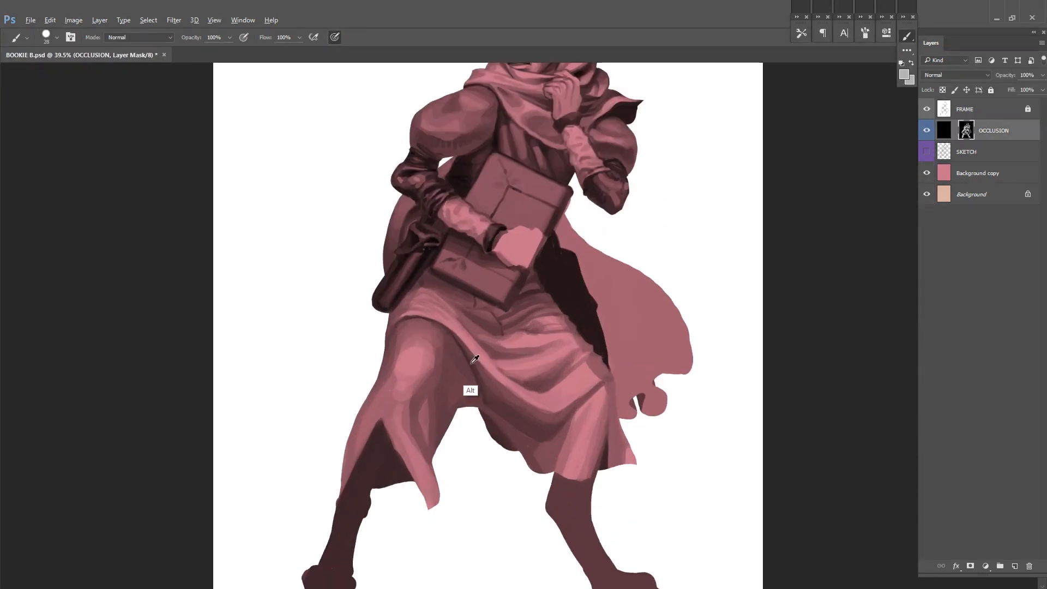
right_click(525, 402)
mouse_move(493, 388)
left_mouse_down()
mouse_move(546, 438)
mouse_move(481, 387)
left_mouse_up()
left_click(575, 457, "alt")
left_click_drag(567, 411, 574, 490)
Step: Flip the canvas horizontally, retouch the shading on the skirt, and save
key("ctrl+shift+h")
mouse_move(665, 385)
left_mouse_down()
mouse_move(674, 353)
mouse_move(612, 277)
left_mouse_up()
left_click(681, 359, "alt")
right_click(610, 279)
mouse_move(641, 325)
left_mouse_down()
mouse_move(771, 244)
mouse_move(753, 198)
left_mouse_up()
key("ctrl+s")
Step: Refine the draped folds across the front of the skirt, and save
left_click_drag(502, 364, 586, 316)
mouse_move(552, 381)
left_mouse_down()
mouse_move(596, 346)
mouse_move(568, 377)
left_mouse_up()
left_click(523, 384, "alt")
left_click_drag(556, 354, 524, 387)
key("ctrl+s")
right_click(547, 373)
Step: Cover the dark legs, slit and cloak-side skirt panel with flat mid tones, and save
mouse_move(431, 386)
left_mouse_down()
mouse_move(459, 329)
mouse_move(521, 444)
mouse_move(409, 533)
left_mouse_up()
left_click(466, 327, "alt")
left_click(709, 338, "alt")
mouse_move(696, 352)
left_mouse_down()
mouse_move(732, 506)
mouse_move(736, 450)
left_mouse_up()
left_click_drag(721, 405, 584, 332)
key("ctrl+s")
Step: Refine the shadow along the lower edge of the draped fold above the cloak-side leg
mouse_move(585, 332)
left_mouse_down()
mouse_move(616, 381)
mouse_move(591, 425)
left_mouse_up()
left_click(595, 395, "alt")
right_click(622, 399)
left_click_drag(689, 425, 696, 425)
left_click(532, 436, "alt")
mouse_move(511, 394)
left_mouse_down()
mouse_move(548, 444)
mouse_move(547, 425)
left_mouse_up()
left_click(552, 435, "alt")
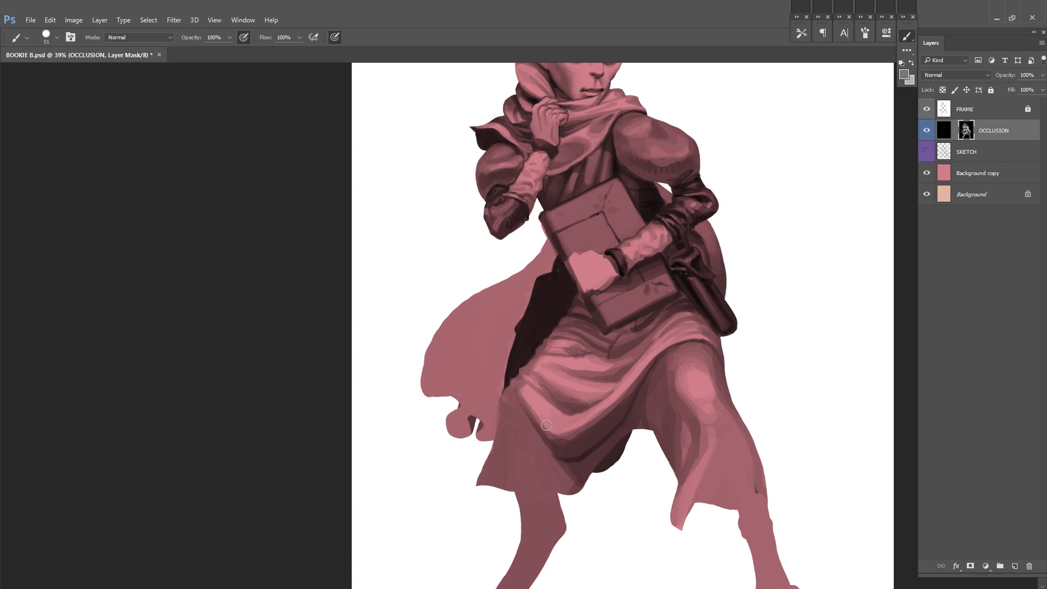
Step: Retouch the skirt's outer edge and the fold over the cloak-side knee
left_click(499, 405, "alt")
left_click_drag(500, 401, 491, 447)
left_click_drag(711, 363, 692, 309)
left_click(534, 391, "alt")
left_click_drag(529, 387, 541, 408)
left_click_drag(648, 375, 605, 431)
Step: Add narrow fold shading between the thighs with a smaller brush, then restore the larger brush size
key("bracketleft")
key("bracketleft")
key("bracketleft")
key("bracketleft")
key("bracketleft")
key("bracketleft")
left_click(620, 378, "alt")
mouse_move(631, 375)
left_mouse_down()
mouse_move(699, 347)
mouse_move(593, 411)
left_mouse_up()
key("bracketright")
key("bracketright")
key("bracketright")
left_click(544, 422, "alt")
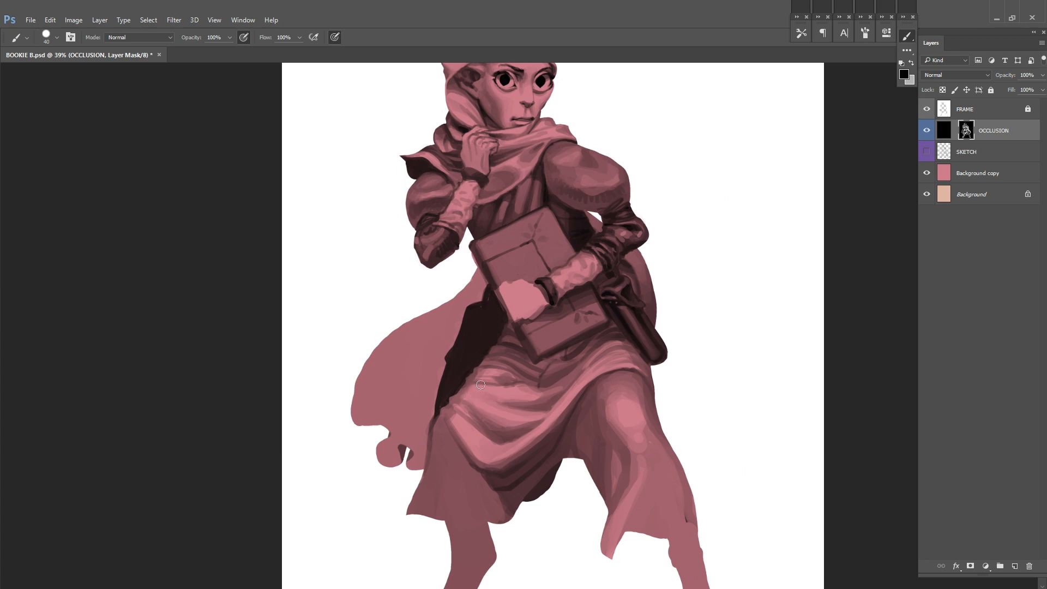
Step: Balance the light and dark tones on the skirt's draped folds and cloak-side edge
left_click_drag(688, 339, 617, 358)
left_click(432, 423, "alt")
left_click_drag(403, 393, 427, 395)
left_click(449, 382, "alt")
mouse_move(612, 348)
left_mouse_down()
mouse_move(668, 343)
mouse_move(671, 369)
left_mouse_up()
left_click_drag(565, 405, 582, 394)
left_click_drag(622, 407, 658, 370)
left_click(531, 414, "alt")
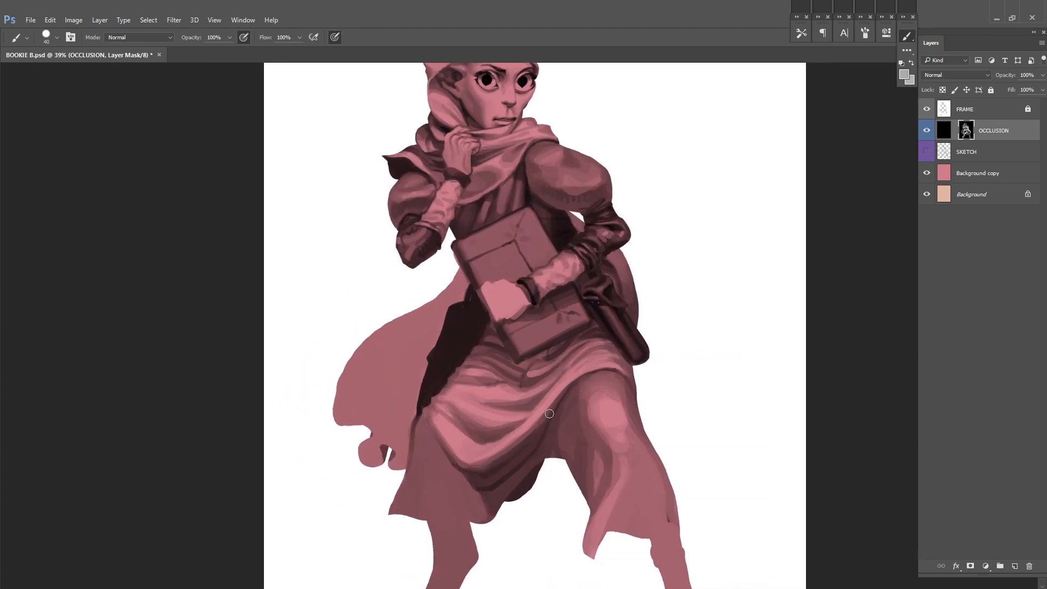
left_click_drag(549, 414, 538, 353)
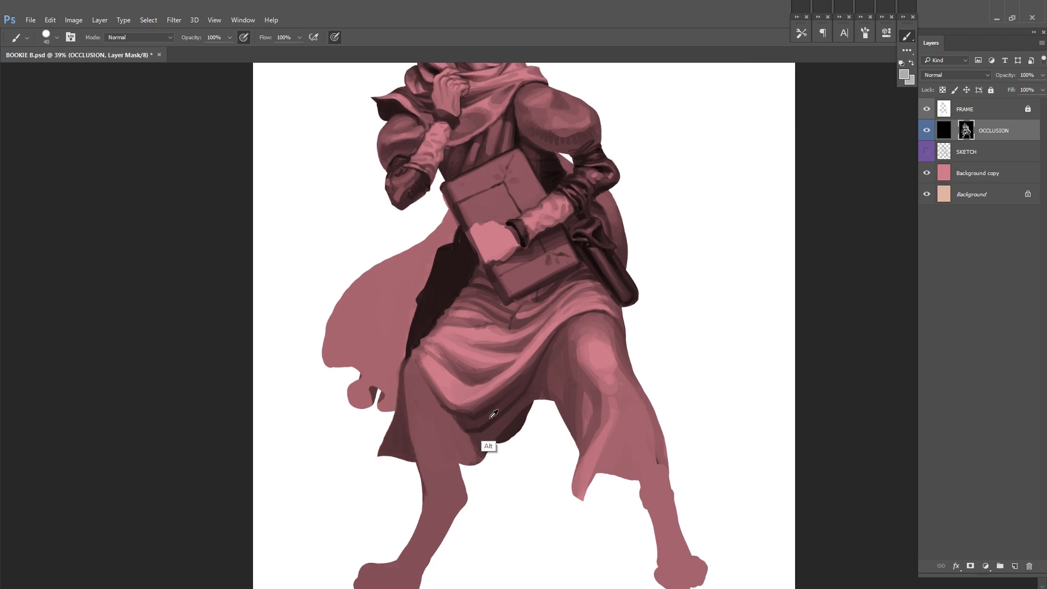
Step: Darken the skirt fabric behind the cloak-side leg to separate it from the lighter front
mouse_move(462, 461)
left_mouse_down()
mouse_move(465, 441)
mouse_move(554, 414)
left_mouse_up()
left_click(588, 422, "alt")
mouse_move(594, 368)
left_mouse_down()
mouse_move(587, 423)
mouse_move(560, 418)
left_mouse_up()
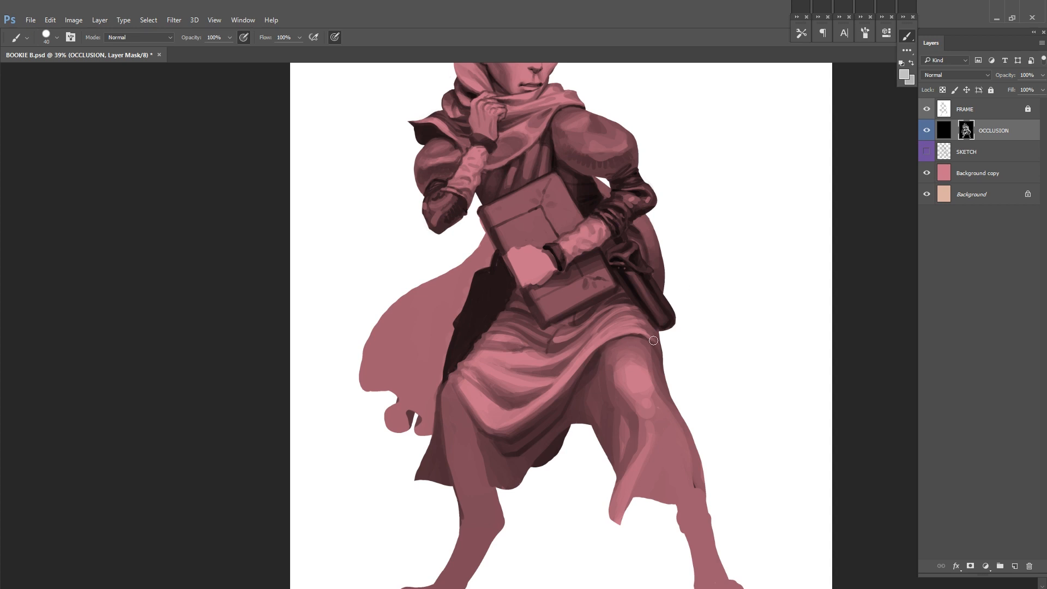
left_click_drag(653, 341, 650, 279)
left_click(686, 427, "alt")
left_click_drag(691, 418, 703, 441)
Step: Paint the cloak-side leg near-black from the knee fold down to the foot
left_click_drag(149, 170, 183, 198)
mouse_move(477, 367)
left_mouse_down()
mouse_move(517, 453)
mouse_move(487, 377)
mouse_move(498, 497)
mouse_move(511, 469)
mouse_move(506, 517)
mouse_move(504, 467)
left_mouse_up()
left_click(508, 376, "alt")
left_click(506, 281, "alt")
left_click_drag(494, 547, 464, 570)
mouse_move(463, 583)
left_mouse_down()
mouse_move(471, 465)
mouse_move(437, 463)
left_mouse_up()
mouse_move(766, 251)
left_mouse_down()
mouse_move(729, 353)
mouse_move(719, 298)
left_mouse_up()
Step: Paint the tail-side leg near-black inside an open slit and adjust the surrounding skirt tones
mouse_move(651, 323)
left_mouse_down()
mouse_move(700, 416)
mouse_move(646, 359)
mouse_move(644, 392)
mouse_move(666, 407)
mouse_move(699, 467)
mouse_move(721, 469)
left_mouse_up()
left_click_drag(648, 360, 662, 385)
mouse_move(756, 299)
left_mouse_down()
mouse_move(731, 285)
mouse_move(726, 338)
left_mouse_up()
left_click(576, 348, "alt")
left_click_drag(582, 331, 598, 355)
left_click_drag(712, 310, 703, 358)
left_click_drag(589, 407, 595, 437)
left_click(581, 442, "alt")
Step: Refine the skirt fabric edges and hem shading beside both dark legs
mouse_move(409, 444)
left_mouse_down()
mouse_move(449, 358)
mouse_move(429, 407)
left_mouse_up()
left_click_drag(722, 278, 672, 305)
left_click(588, 425, "alt")
mouse_move(604, 451)
left_mouse_down()
mouse_move(597, 430)
mouse_move(639, 410)
left_mouse_up()
left_click_drag(646, 274, 652, 340)
right_click(652, 341)
Step: Erase part of the FRAME layer beside the tail-side knee to bulge the skirt outline, relock it, and return to the OCCLUSION mask
left_click(965, 109)
left_click(990, 90)
key("e")
left_click_drag(621, 394, 625, 418)
left_click(990, 90)
left_click(969, 130)
key("b")
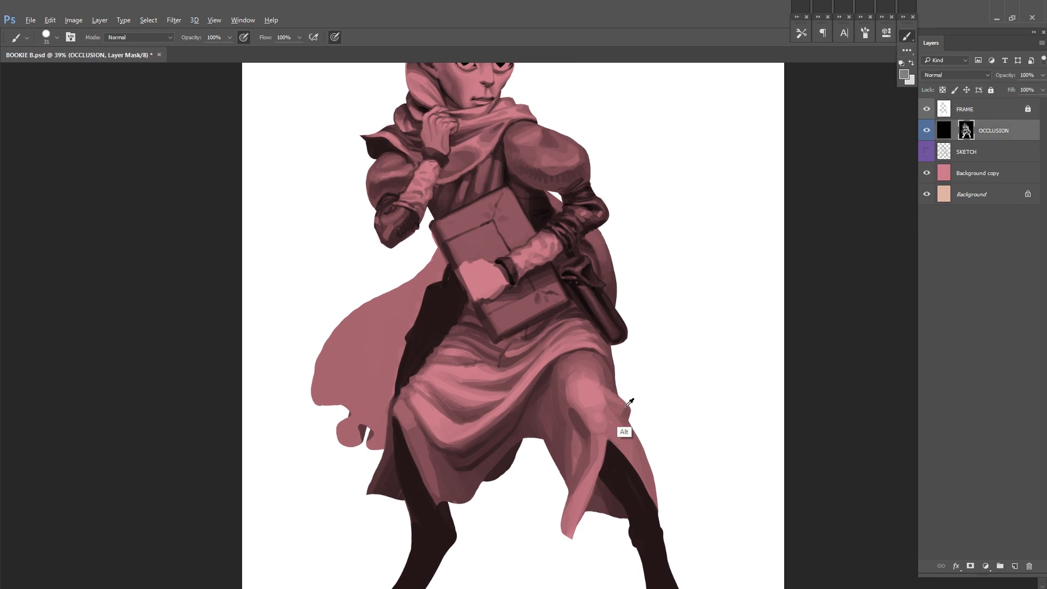
Step: Shade the bulging cloth at the tail-side knee, flip the canvas back horizontally, and save
scroll(644, 397, "up", 3)
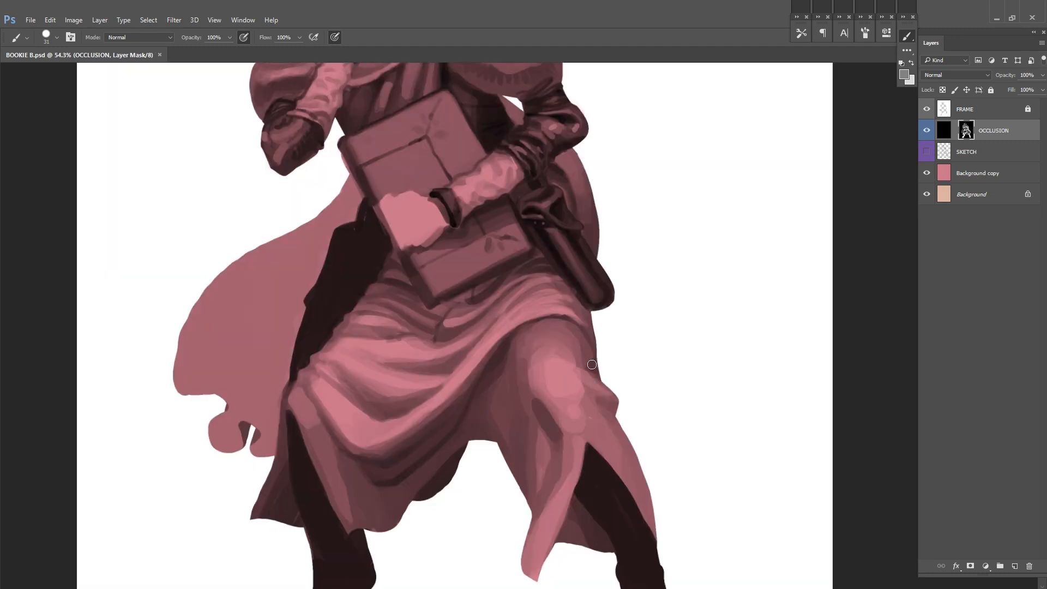
key("ctrl+0")
key("ctrl+shift+h")
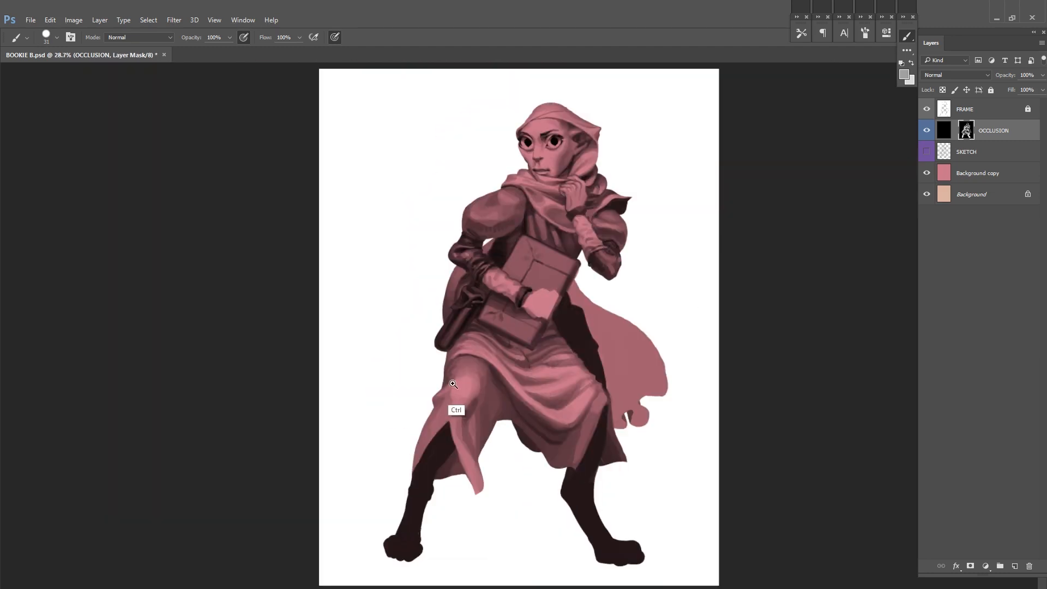
left_click(452, 386, "ctrl")
left_click(448, 361, "alt")
left_click(442, 394, "ctrl+alt")
key("ctrl+s")
Step: Retouch the front skirt folds, lighten the cloak-side panel along the dark leg, and save
left_click(499, 363, "ctrl")
left_click(521, 393, "alt")
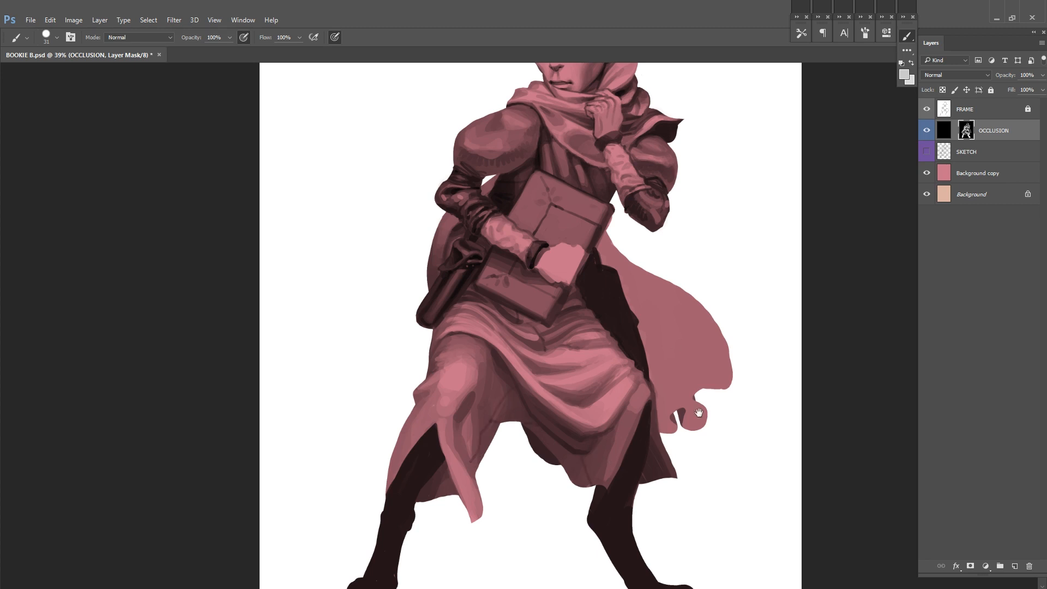
left_click_drag(698, 412, 697, 387)
left_click_drag(630, 404, 654, 415)
key("ctrl+s")
left_click(658, 420, "alt")
Step: Refine the light and shadow on the skirt panels around the tail-side slit, and save
left_click_drag(483, 458, 499, 489)
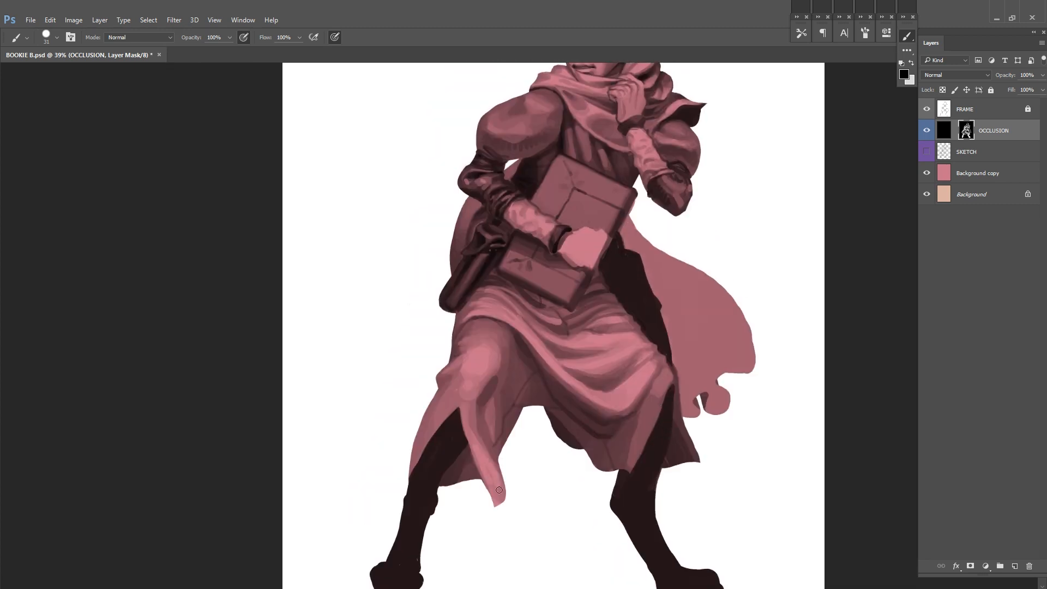
left_click_drag(738, 259, 742, 299)
key("ctrl+s")
left_click(477, 455, "alt")
left_click_drag(430, 461, 437, 449)
left_click_drag(682, 389, 680, 304)
key("ctrl+s")
Step: Model light and dark folds on the skirt panel beside the cloak-side leg, and save
left_click(657, 330, "alt")
left_click_drag(658, 339, 673, 331)
left_click_drag(644, 379, 628, 420)
left_click_drag(648, 367, 638, 422)
left_click(639, 406, "alt")
mouse_move(705, 272)
left_mouse_down()
mouse_move(672, 329)
mouse_move(626, 305)
mouse_move(675, 327)
left_mouse_up()
key("ctrl+s")
Step: Touch up the inner folds and the skirt panel over the tail-side knee, and save
left_click(556, 415, "alt")
key("ctrl+s")
left_click(475, 389, "alt")
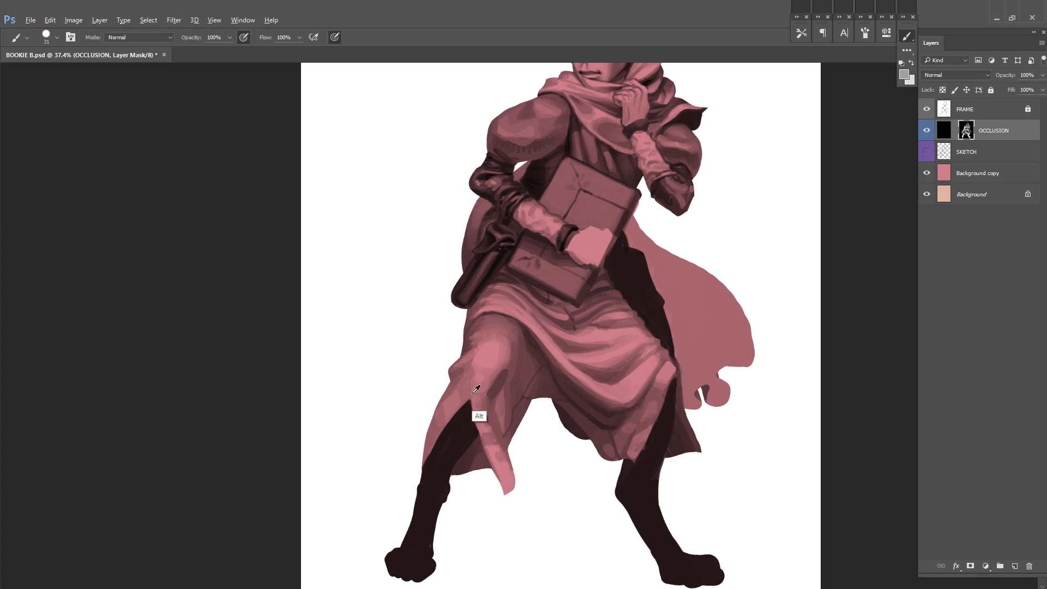
left_click_drag(529, 372, 502, 443)
left_click_drag(575, 454, 566, 359)
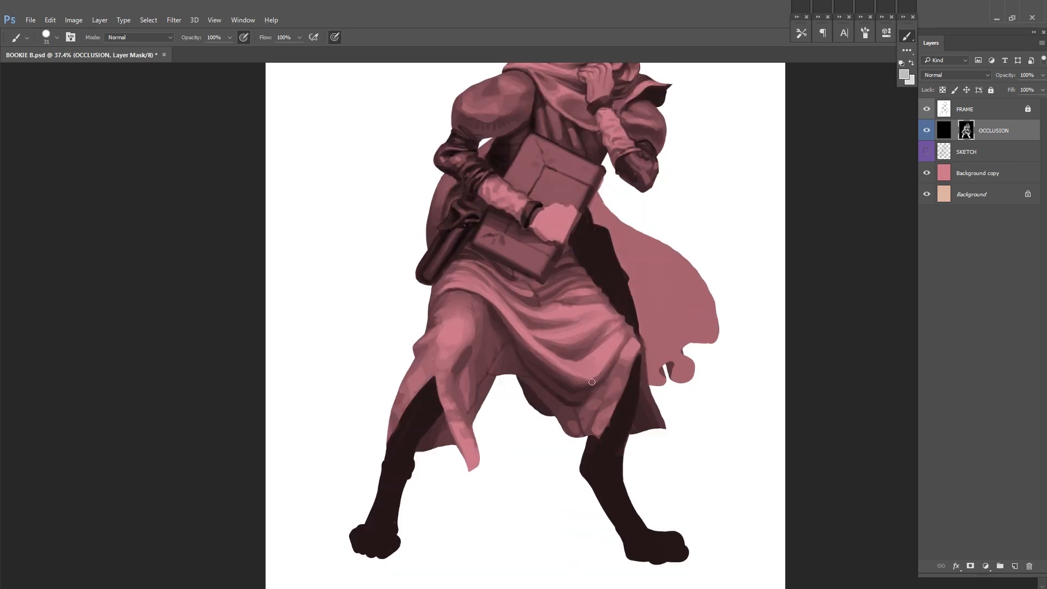
Step: Touch up the cloak-side skirt folds in the OCCLUSION mask, and save the file
left_click(592, 418, "alt")
mouse_move(666, 314)
left_mouse_down()
mouse_move(619, 355)
mouse_move(647, 344)
left_mouse_up()
left_click_drag(625, 288, 592, 357)
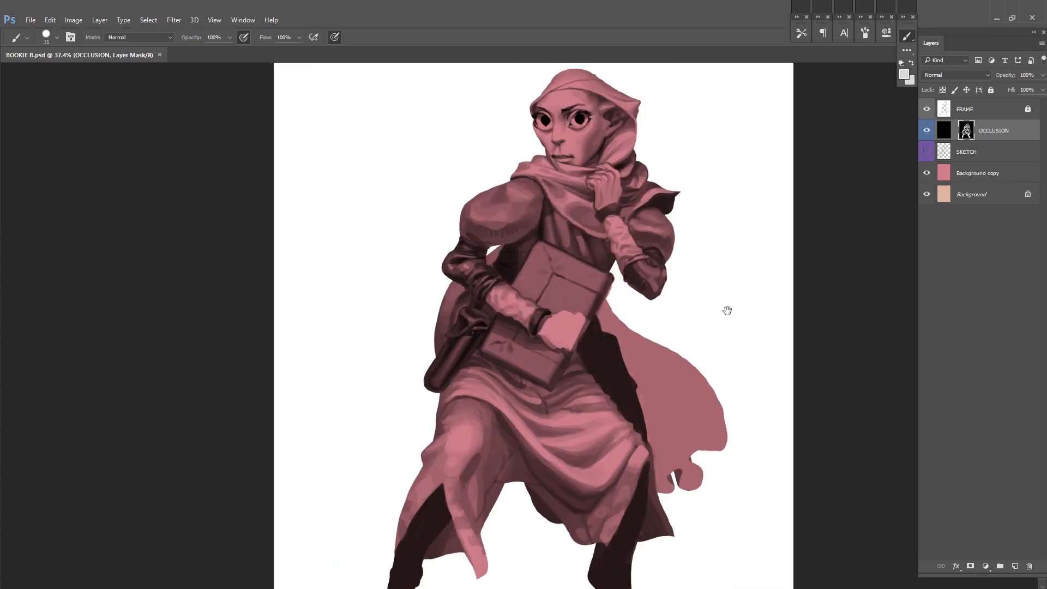
left_click_drag(726, 309, 684, 312)
Step: Darken the upper part of the cloak beside the book and below the raised elbow, and save
left_click(568, 305, "alt")
right_click(712, 293)
mouse_move(569, 321)
left_mouse_down()
mouse_move(610, 379)
mouse_move(643, 353)
left_mouse_up()
left_click_drag(721, 311, 687, 336)
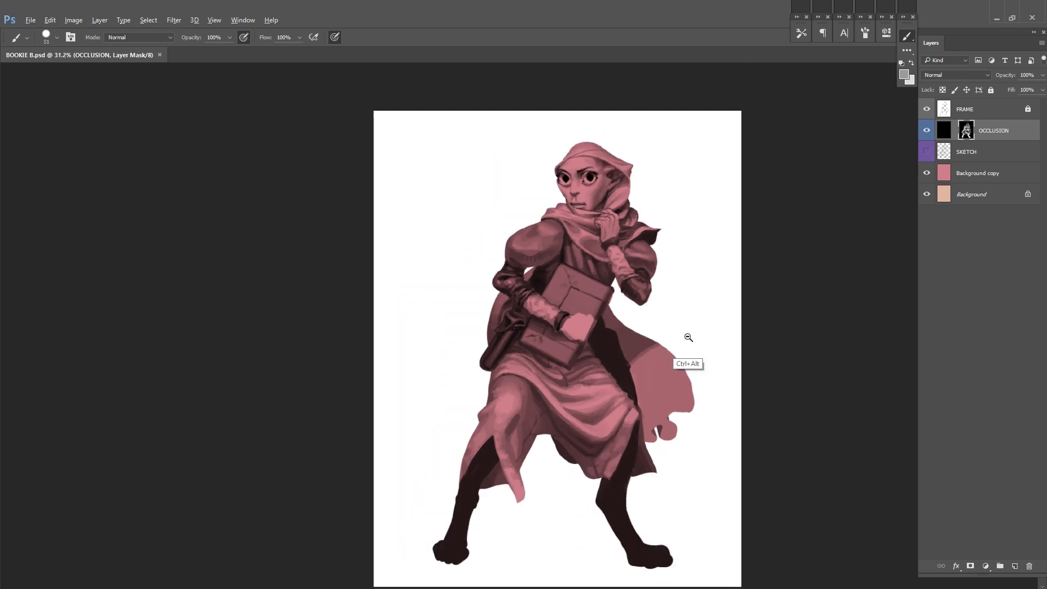
key("ctrl+s")
Step: Block in a long dark fold curving down the cloak from the waist to the tattered hem
left_click_drag(740, 409, 684, 381)
left_click(526, 267, "alt")
left_click_drag(522, 264, 615, 404)
left_click(589, 308, "alt")
mouse_move(575, 289)
left_mouse_down()
mouse_move(615, 393)
mouse_move(615, 345)
left_mouse_up()
left_click(594, 306, "alt")
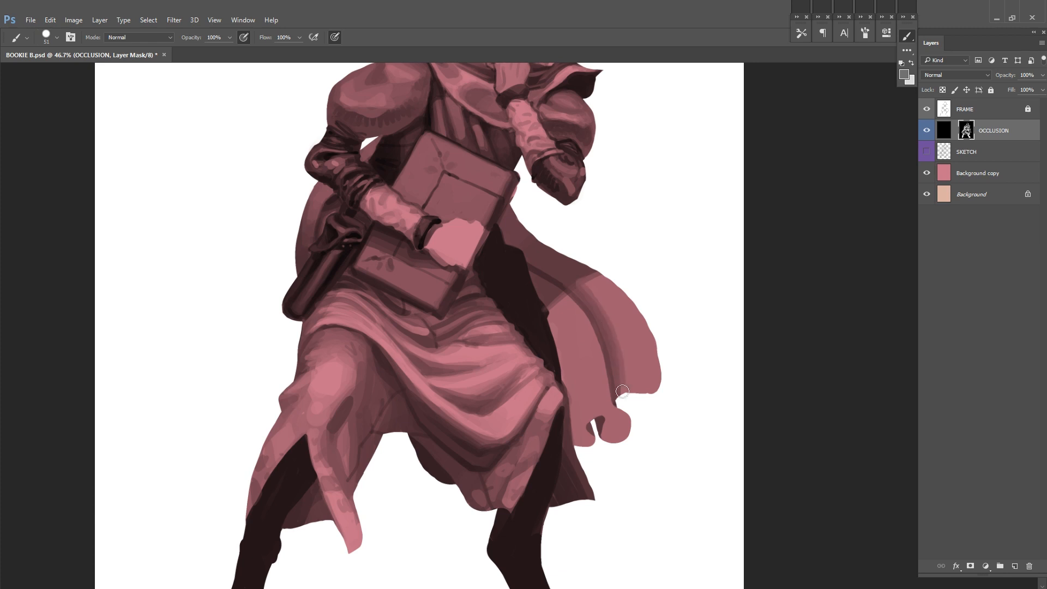
Step: Paint light and dark folds in the lower cloak between the dark leg and the tattered hem
left_click(577, 288, "alt")
left_click_drag(589, 312, 609, 356)
right_click(621, 335)
left_click(602, 421, "alt")
left_click_drag(555, 309, 601, 415)
left_click_drag(588, 428, 561, 351)
right_click(628, 399)
Step: Shade the outer curve of the cloak with broad strokes from an enlarged brush
left_click(581, 270, "alt")
key("bracketright")
key("bracketright")
key("bracketright")
key("bracketright")
mouse_move(597, 279)
left_mouse_down()
mouse_move(644, 344)
mouse_move(595, 290)
mouse_move(628, 314)
left_mouse_up()
Step: Blend the cloak folds toward the hem with a smaller brush at 30% opacity
left_click(596, 274, "alt")
key("bracketleft")
key("bracketleft")
key("bracketleft")
key("bracketleft")
mouse_move(536, 292)
left_mouse_down()
mouse_move(593, 379)
mouse_move(598, 420)
left_mouse_up()
key("ctrl+z")
key("3")
left_click_drag(568, 352, 588, 448)
left_click_drag(556, 294, 616, 431)
mouse_move(582, 327)
left_mouse_down()
mouse_move(557, 298)
mouse_move(609, 383)
mouse_move(609, 408)
left_mouse_up()
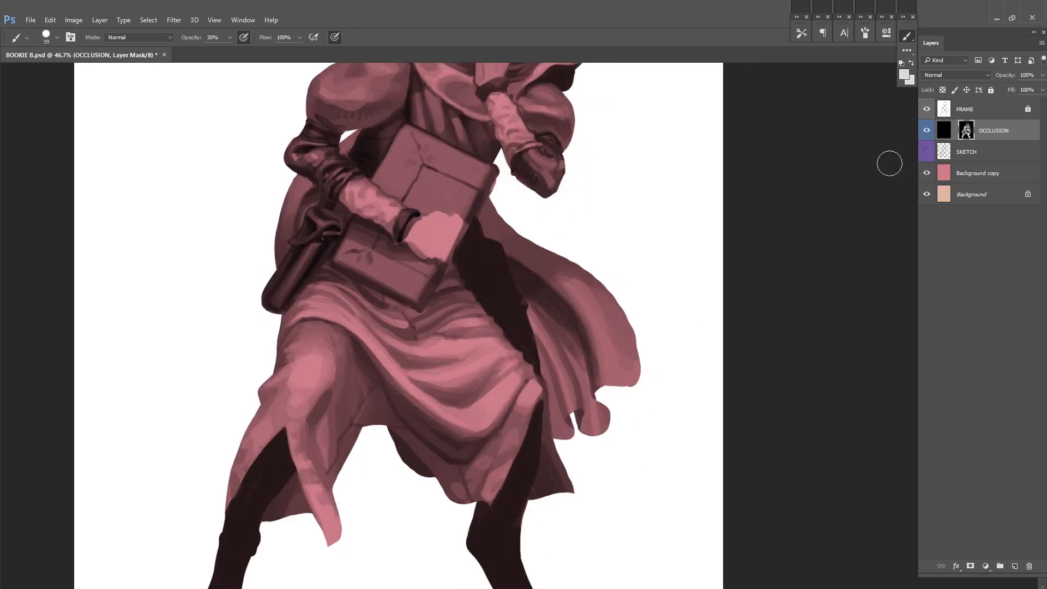
left_click(526, 268, "alt")
Step: Unlock the FRAME layer, adjust the silhouette of the cloak's tattered hem, and return to the OCCLUSION mask
left_click(1007, 110)
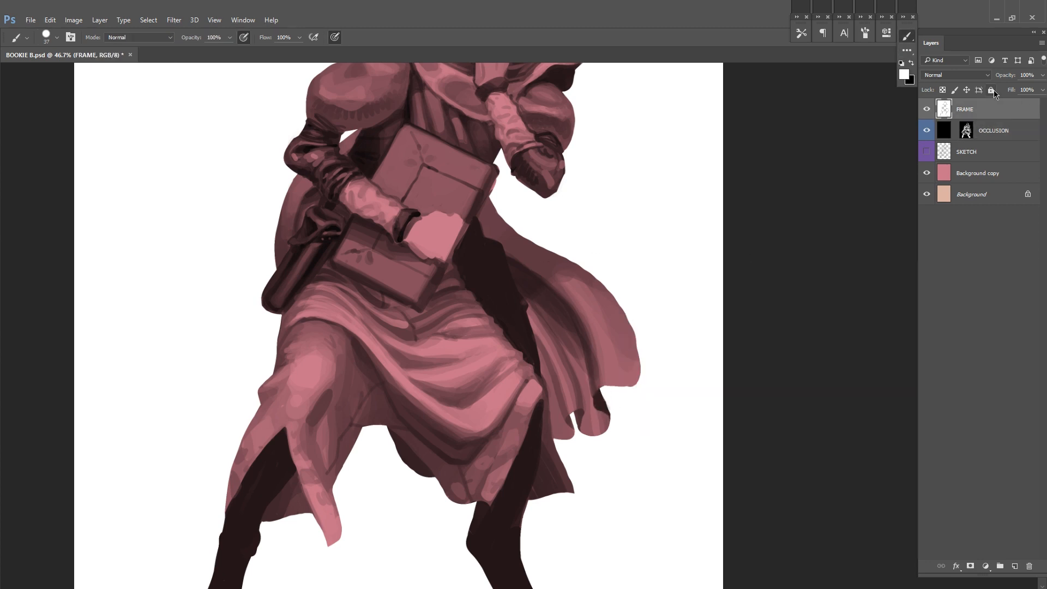
left_click(966, 130)
left_click_drag(574, 195, 624, 304)
left_click(534, 312, "alt")
scroll(538, 307, "up", 3)
Step: Refine the silhouette around the raised elbow on the FRAME layer, relock the layer and reselect the OCCLUSION mask
left_click(1023, 110)
key("e")
right_click(583, 259)
key("b")
key("bracketleft")
key("bracketleft")
key("e")
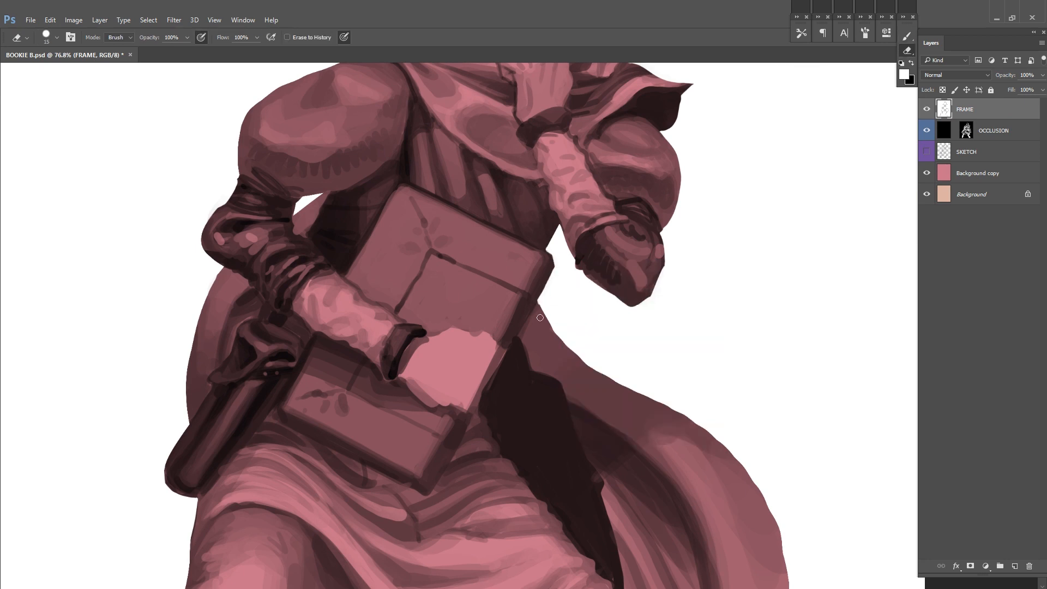
left_click(990, 91)
left_click(966, 131)
Step: Touch up the occlusion shading at the tip of the raised elbow, and save
key("b")
scroll(755, 243, "down", 6)
scroll(613, 291, "up", 4)
mouse_move(612, 294)
left_mouse_down()
mouse_move(606, 347)
mouse_move(645, 297)
left_mouse_up()
scroll(675, 294, "down", 2)
key("ctrl+s")
scroll(627, 442, "down", 1)
left_click_drag(625, 445, 632, 433)
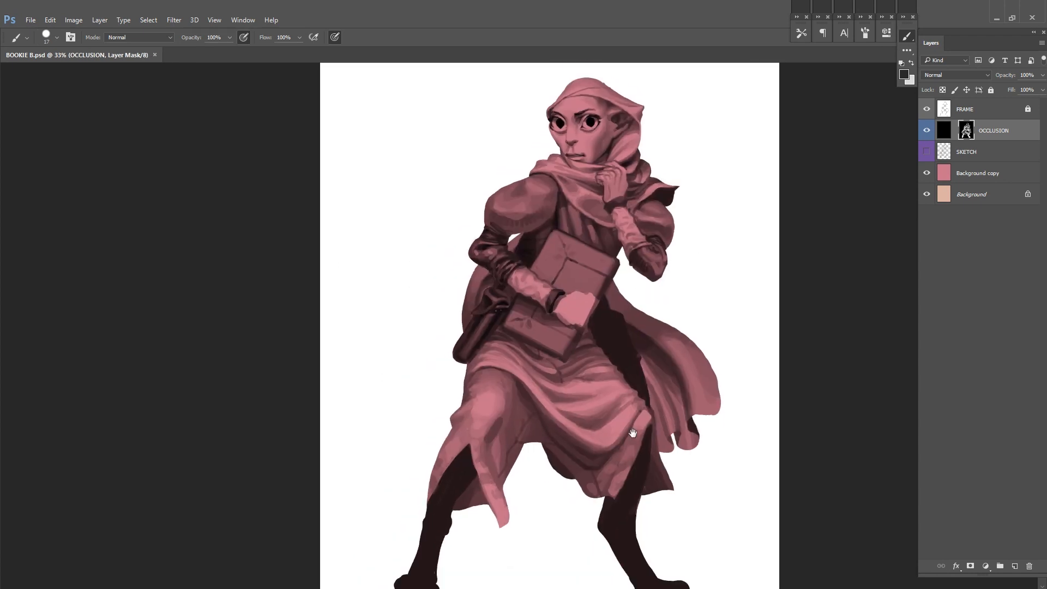
Step: Retouch the front skirt folds, flip the canvas horizontally, and save
right_click(627, 382)
left_click_drag(687, 412, 691, 411)
left_click(591, 413, "alt")
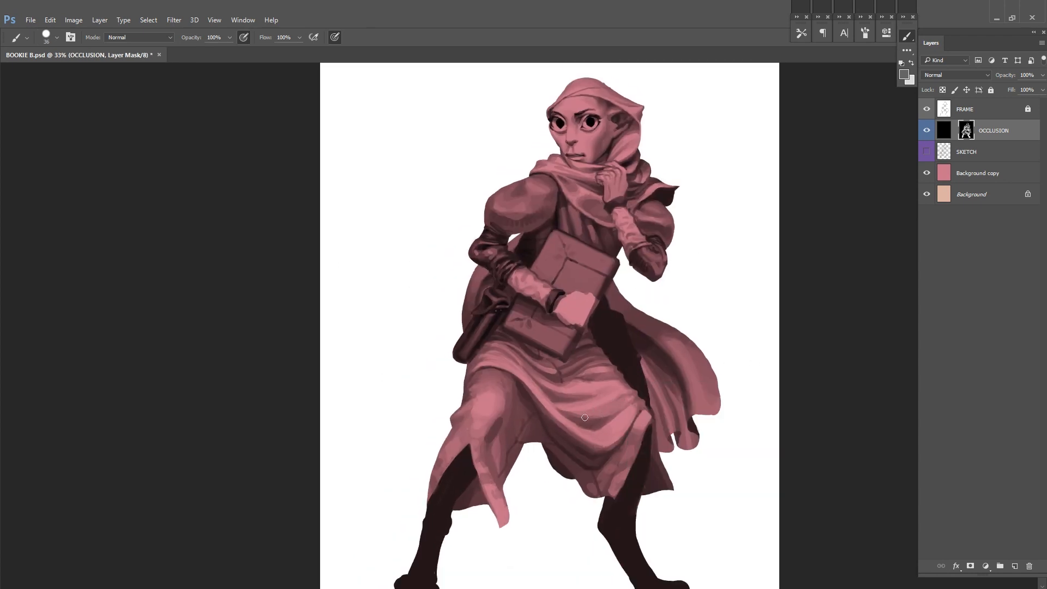
key("ctrl+shift+h")
left_click_drag(571, 350, 632, 375)
key("ctrl+s")
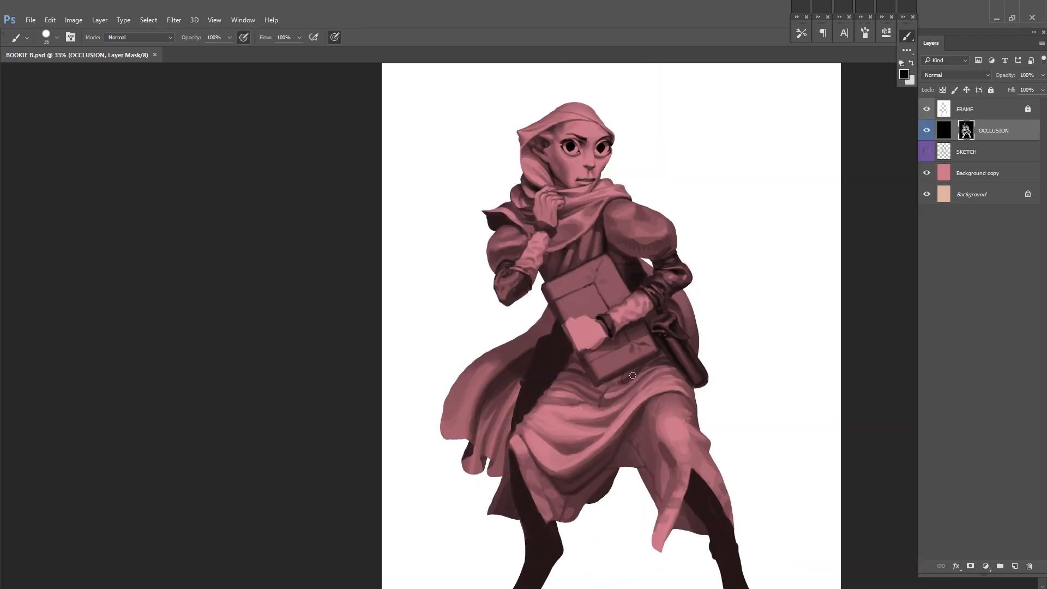
Step: Adjust small areas of the skirt folds in the mirrored view, and save
key("ctrl+s")
left_click_drag(746, 394, 753, 374)
left_click(709, 483, "alt")
left_click_drag(561, 426, 550, 435)
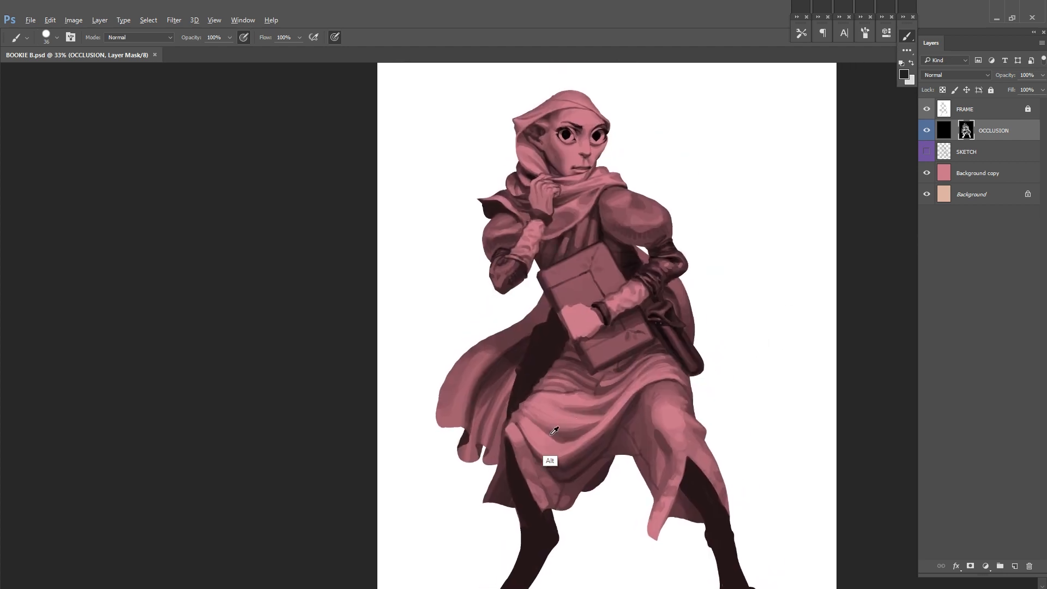
left_click_drag(646, 396, 673, 386)
mouse_move(736, 421)
left_mouse_down()
mouse_move(736, 366)
mouse_move(706, 383)
left_mouse_up()
key("ctrl+s")
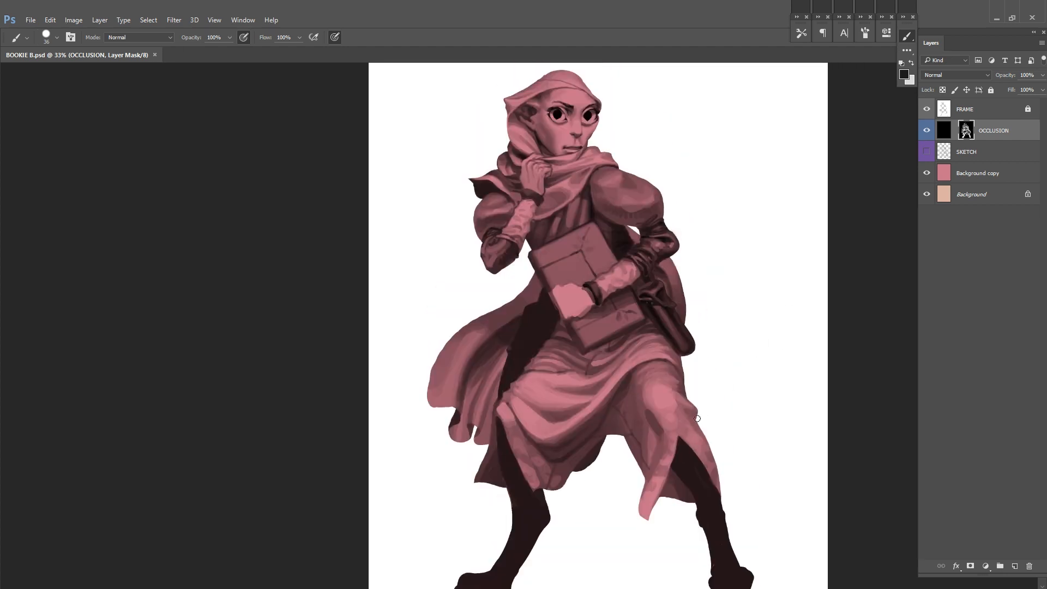
Step: Make a small retouch on the mirrored figure, save, and switch the canvas to full-screen mode with the menu bar
left_click_drag(628, 272, 697, 383)
scroll(689, 378, "up", 1)
left_click_drag(559, 307, 554, 335)
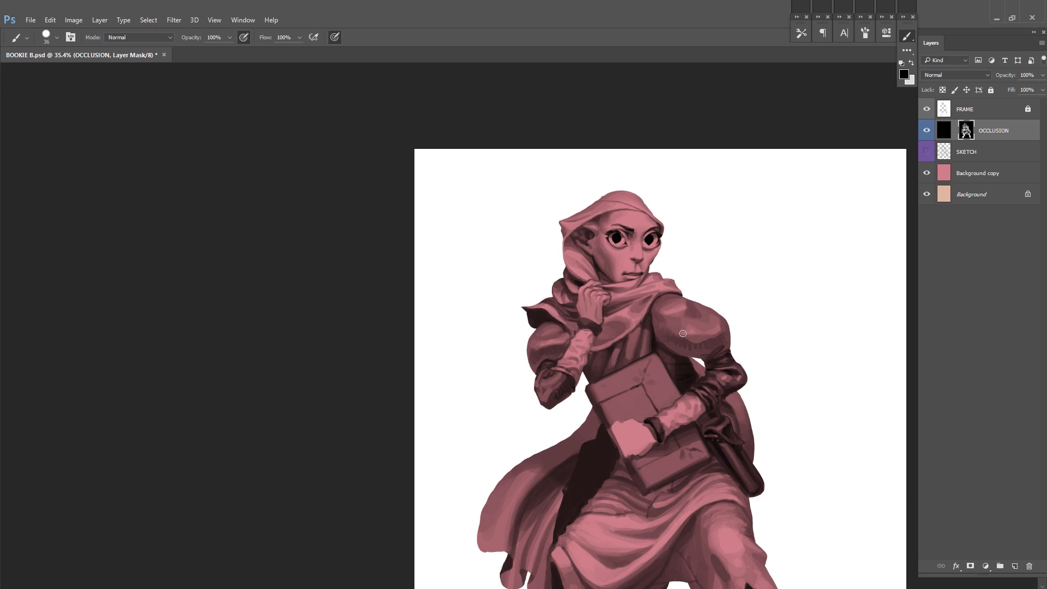
scroll(723, 327, "down", 5)
key("f")
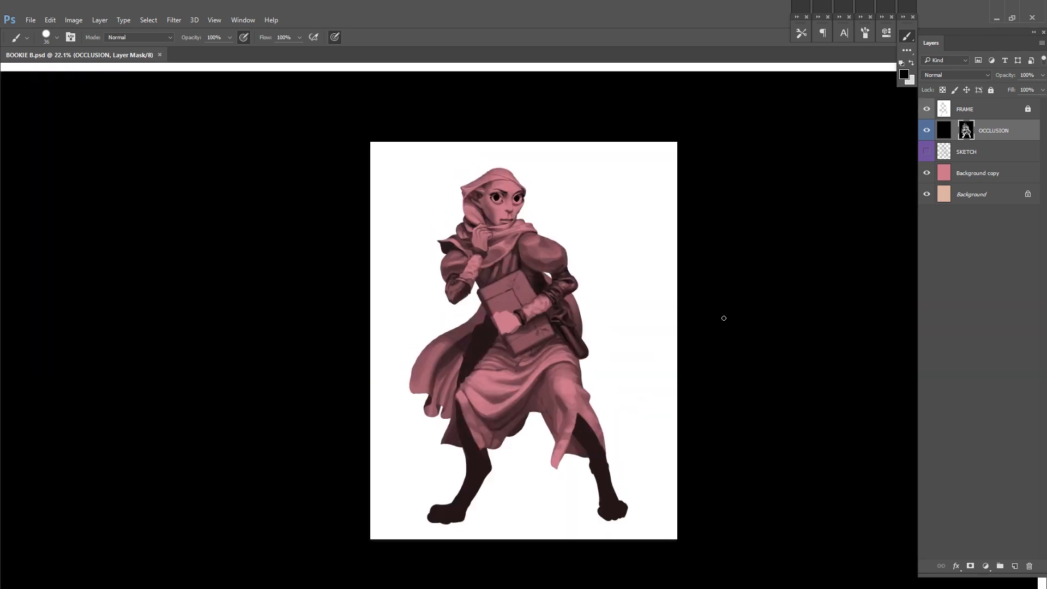
left_click_drag(553, 413, 649, 386)
scroll(648, 387, "up", 7)
left_click(606, 384, "alt")
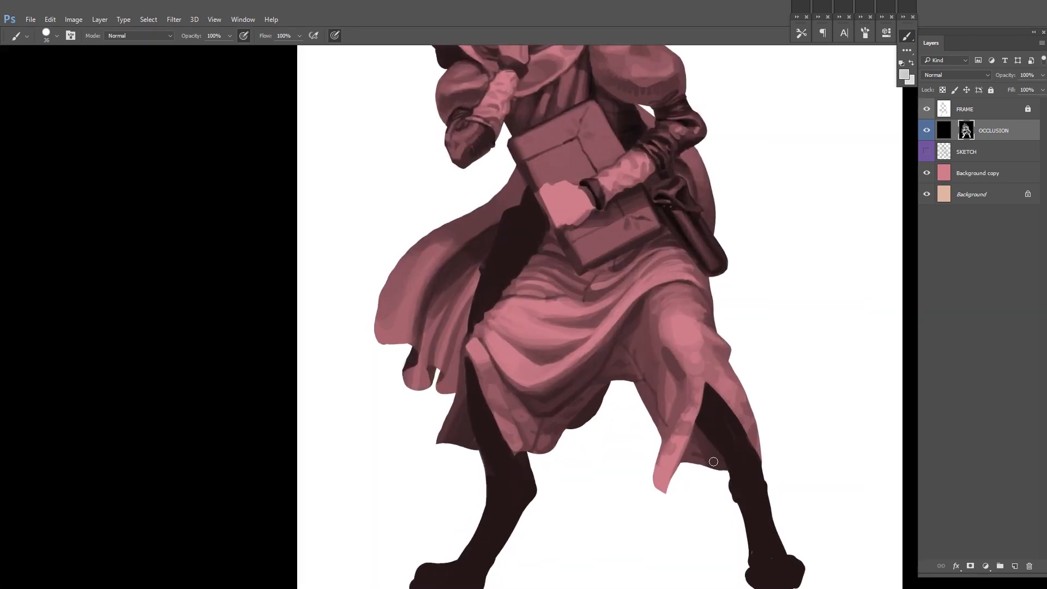
Step: Show the SKETCH layer and toggle the OCCLUSION layer off and on to compare the painting with the sketch
scroll(713, 462, "down", 1)
left_click(926, 152)
left_click(926, 130)
left_click_drag(853, 182, 826, 285)
scroll(843, 236, "down", 1)
left_click(926, 130)
scroll(764, 247, "down", 1)
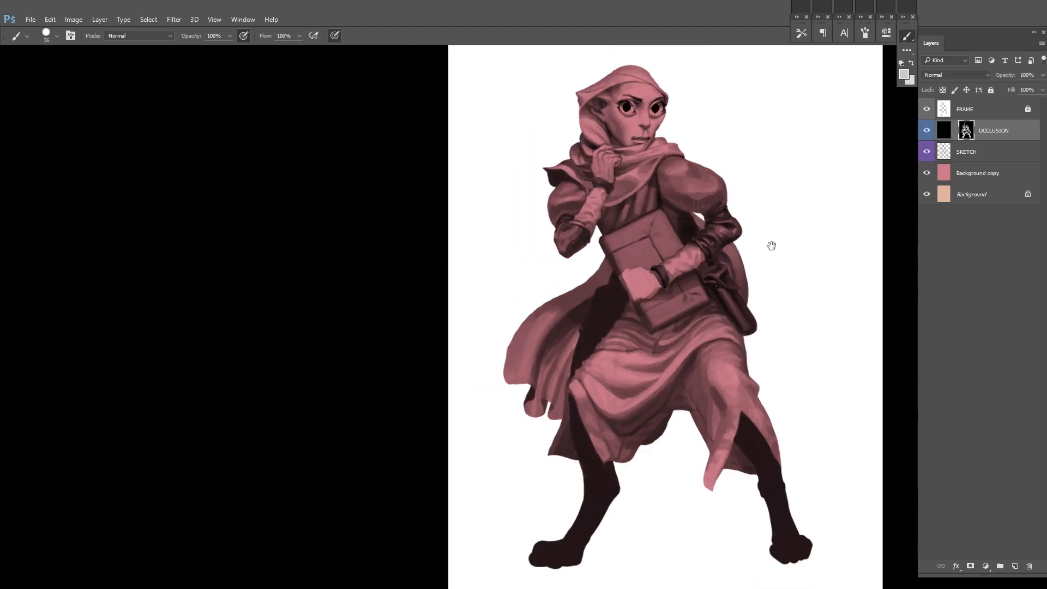
Step: Paint fine accents around the belt pouch beneath the bent arm with a 7 px brush
scroll(771, 245, "up", 7)
right_click(827, 210)
left_click(884, 239)
left_click(750, 278)
left_click_drag(750, 278, 711, 331)
left_click(756, 323, "alt")
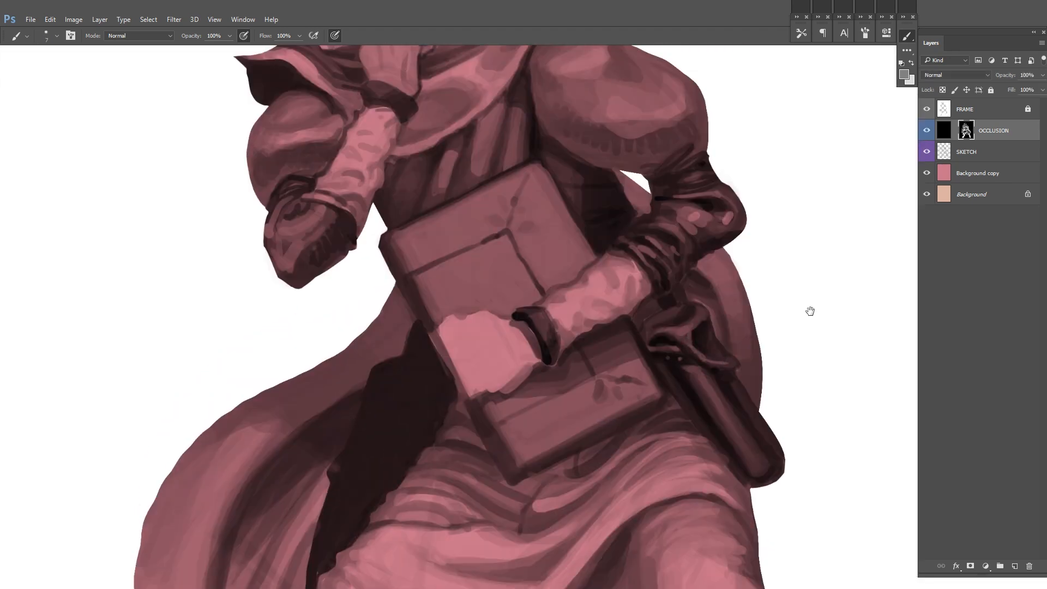
Step: Set the brush size to 23 px and shade the folds of the belt pouch
scroll(700, 354, "down", 5)
scroll(739, 376, "up", 6)
left_click(571, 285, "alt")
right_click(714, 262)
left_click(774, 290)
left_click(783, 259)
left_click_drag(640, 340, 652, 342)
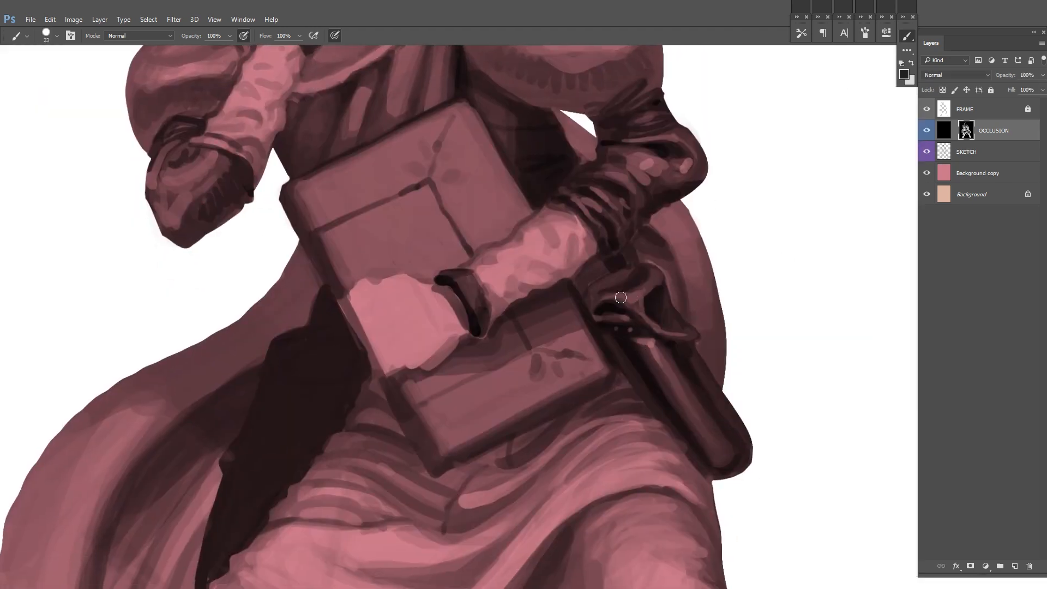
Step: Set the brush size to 17 px and refine the pouch flap above the cylindrical case
scroll(724, 376, "down", 5)
scroll(731, 359, "up", 5)
left_click(642, 359, "alt")
right_click(634, 311)
left_click(694, 339)
left_click(701, 308)
left_click_drag(579, 359, 595, 345)
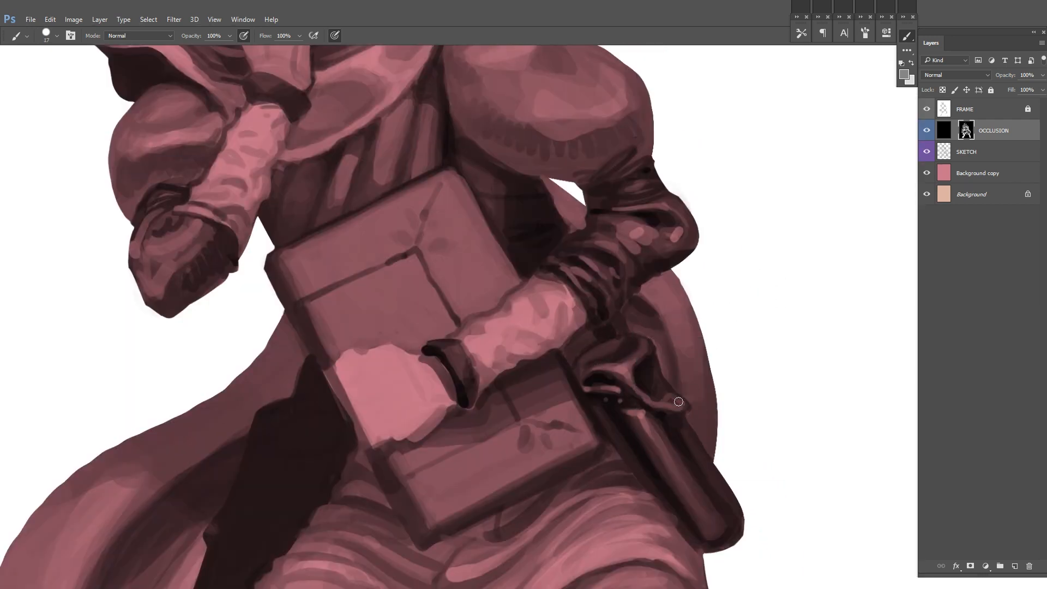
Step: Build up highlights and dark creases on the pouch cloth, checking it against the whole figure
scroll(691, 354, "up", 1)
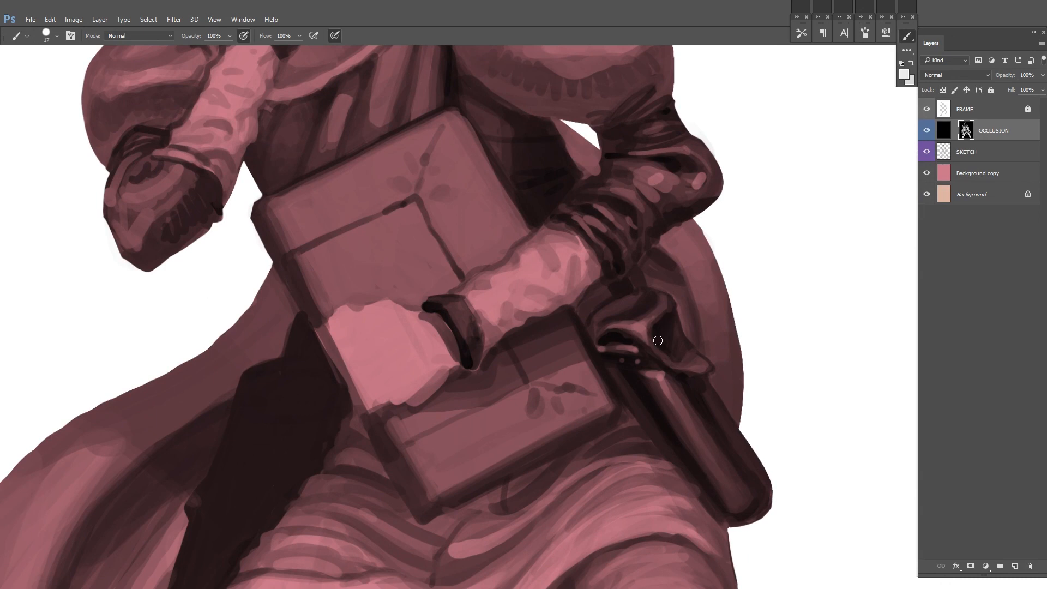
scroll(672, 324, "down", 5)
scroll(696, 388, "up", 4)
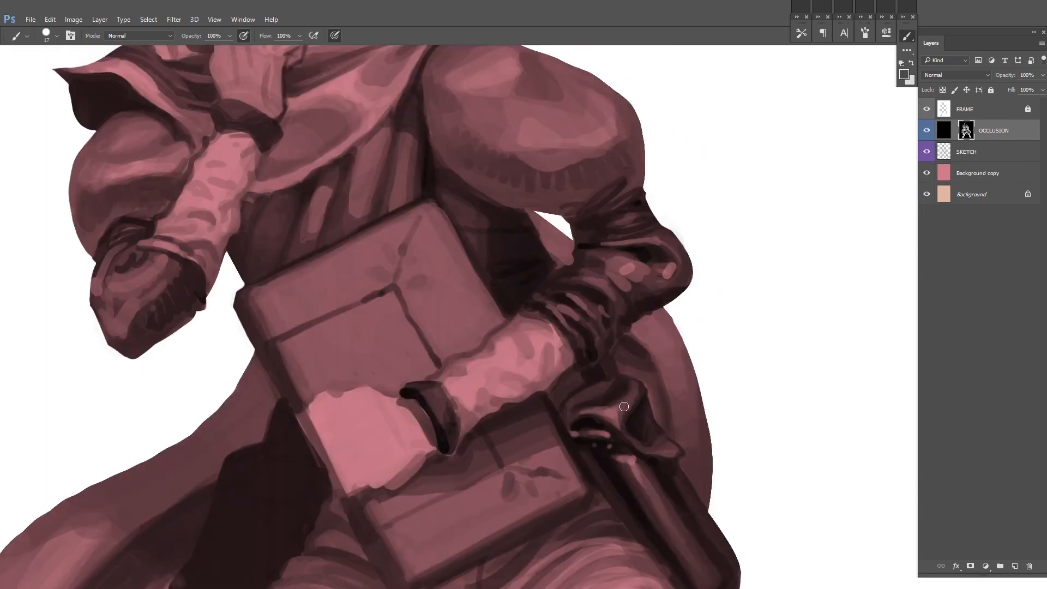
scroll(621, 392, "down", 5)
scroll(633, 382, "up", 3)
scroll(693, 398, "down", 3)
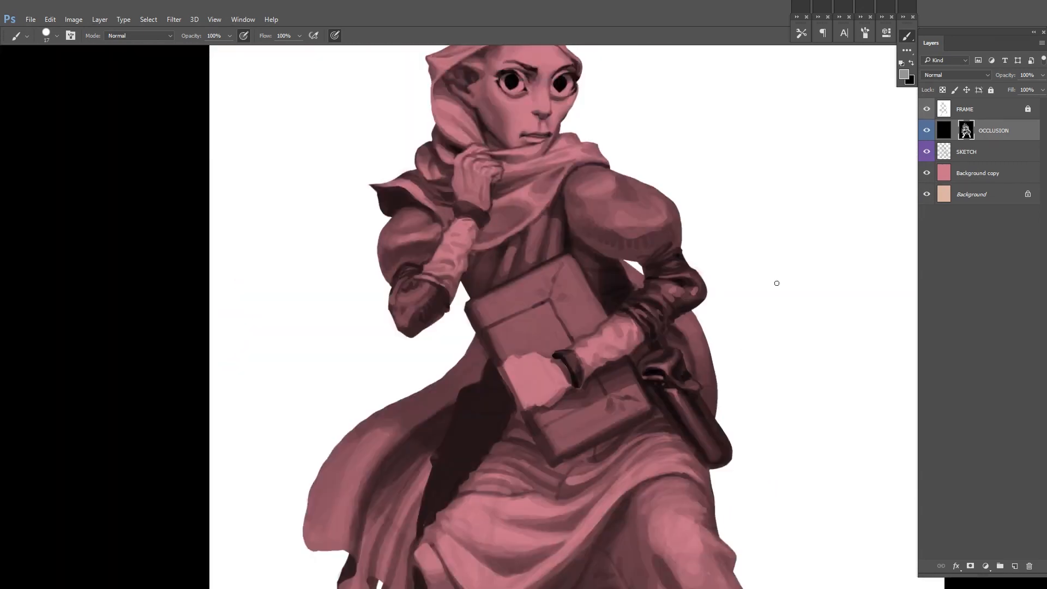
scroll(703, 397, "up", 4)
scroll(768, 275, "down", 5)
scroll(670, 360, "up", 3)
Step: Hide and reshow the OCCLUSION layer to examine the sketch of the hand holding the book
left_click(926, 131)
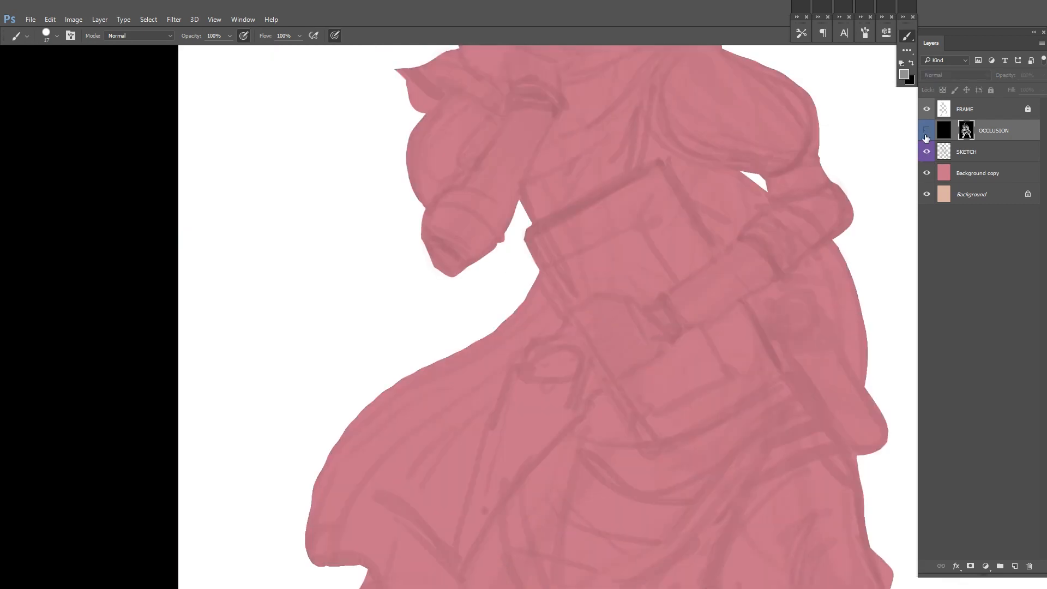
left_click(926, 136)
scroll(648, 382, "up", 1)
scroll(647, 382, "down", 1)
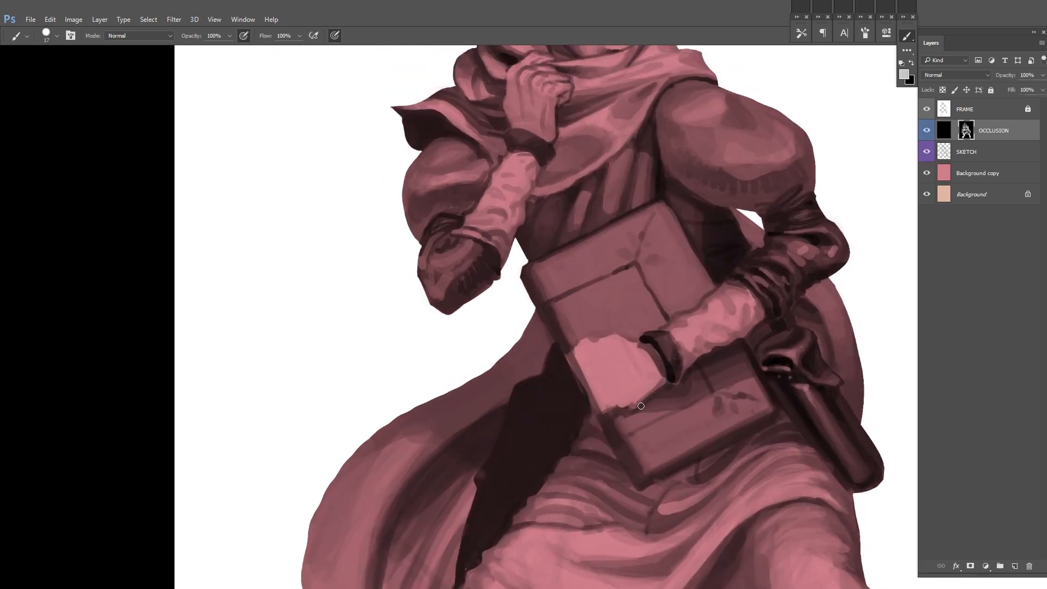
Step: Flip the canvas back and paint the knuckles and first fingers of the hand holding the book
left_click_drag(608, 351, 588, 337)
key("F2")
left_click_drag(812, 330, 717, 337)
left_click_drag(650, 345, 624, 353)
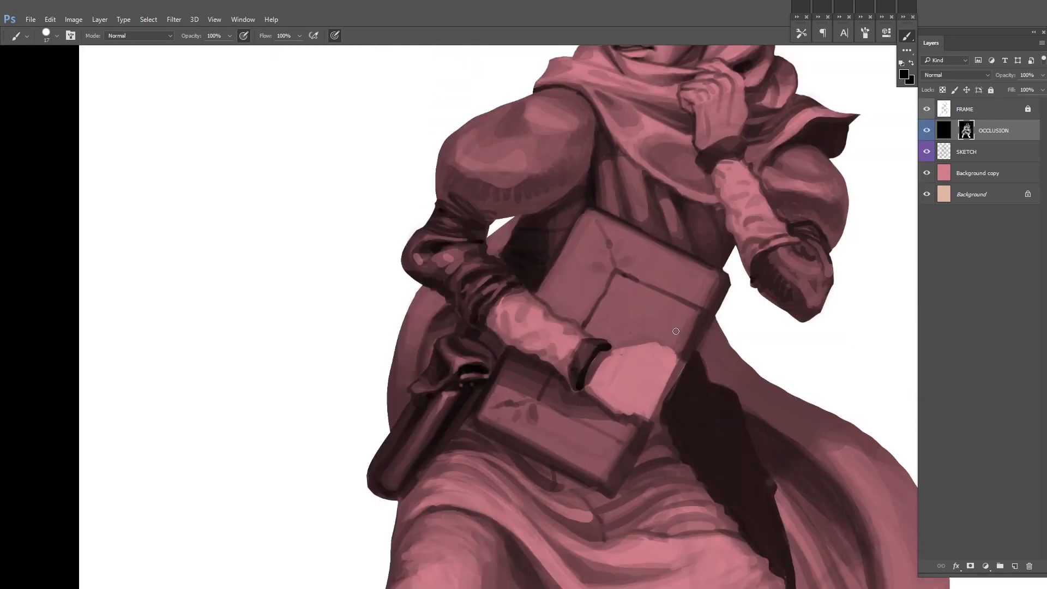
left_click(605, 403, "alt")
left_click_drag(614, 403, 589, 435)
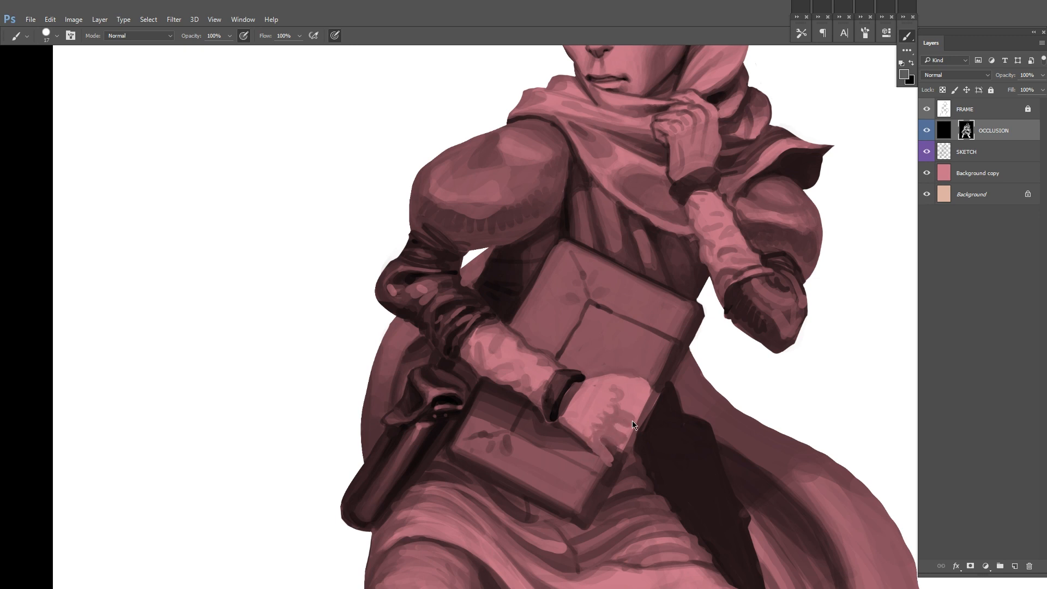
Step: Add shading to the book hand, mirror the canvas, and compare the hand with the sketch beneath the OCCLUSION layer
mouse_move(626, 393)
left_mouse_down()
mouse_move(642, 403)
mouse_move(639, 364)
left_mouse_up()
scroll(730, 339, "down", 8)
key("ctrl+shift+h")
left_click(926, 132)
left_click(926, 132)
scroll(649, 383, "up", 7)
left_click(606, 394, "alt")
Step: Shape the fingers of the book hand in the mirrored view
mouse_move(614, 374)
left_mouse_down()
mouse_move(599, 378)
mouse_move(616, 431)
left_mouse_up()
left_click(577, 357, "alt")
left_click_drag(758, 341, 705, 376)
left_click(629, 451, "alt")
left_click(628, 451, "alt")
left_click_drag(590, 486, 587, 494)
Step: Flip the canvas back and refine the back of the hand and the book edge beside it
key("F2")
mouse_move(757, 381)
left_mouse_down()
mouse_move(724, 341)
mouse_move(683, 327)
left_mouse_up()
left_click_drag(661, 335, 622, 405)
left_click(639, 403, "alt")
mouse_move(707, 265)
left_mouse_down()
mouse_move(637, 353)
mouse_move(609, 440)
mouse_move(616, 391)
mouse_move(677, 376)
mouse_move(646, 390)
left_mouse_up()
left_click(676, 316, "alt")
left_click(635, 354, "alt")
Step: Touch up the book hand, hide the SKETCH layer, and paint the first gaps between its fingers
left_click(553, 476, "alt")
left_click(539, 484, "alt")
left_click(539, 476, "alt")
left_click(609, 415, "alt")
left_click(925, 155)
mouse_move(619, 380)
left_mouse_down()
mouse_move(674, 384)
mouse_move(683, 359)
mouse_move(653, 407)
left_mouse_up()
left_click(660, 406, "alt")
left_click(656, 404, "alt")
left_click(649, 417, "alt")
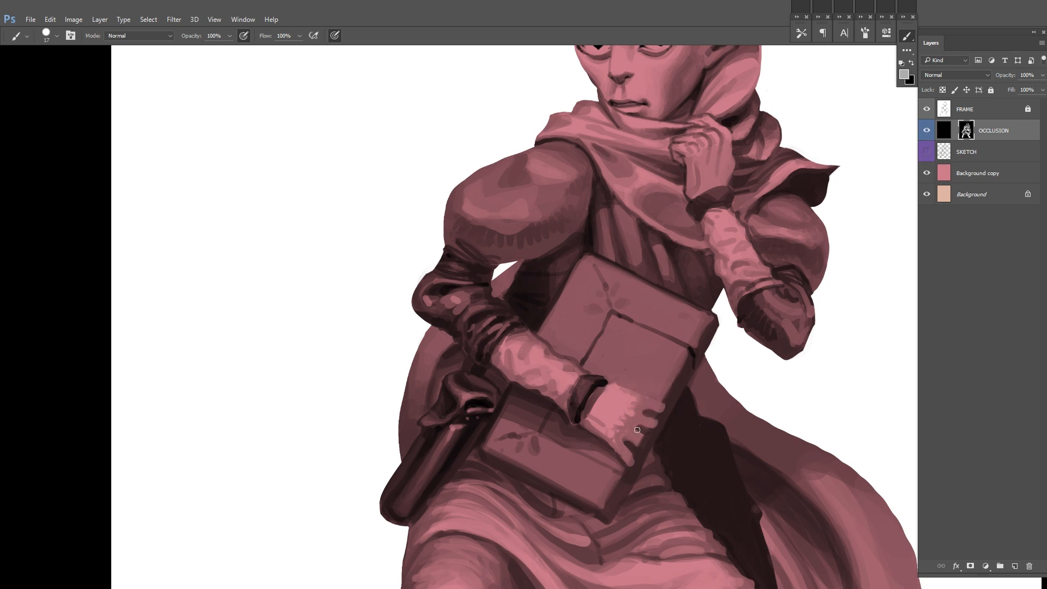
Step: Separate the fingers of the book hand with dark gaps and reshape their tips over the book edge
left_click(629, 462, "alt")
left_click_drag(684, 398, 653, 375)
left_click(585, 413, "alt")
left_click(582, 395, "alt")
left_click_drag(590, 409, 601, 396)
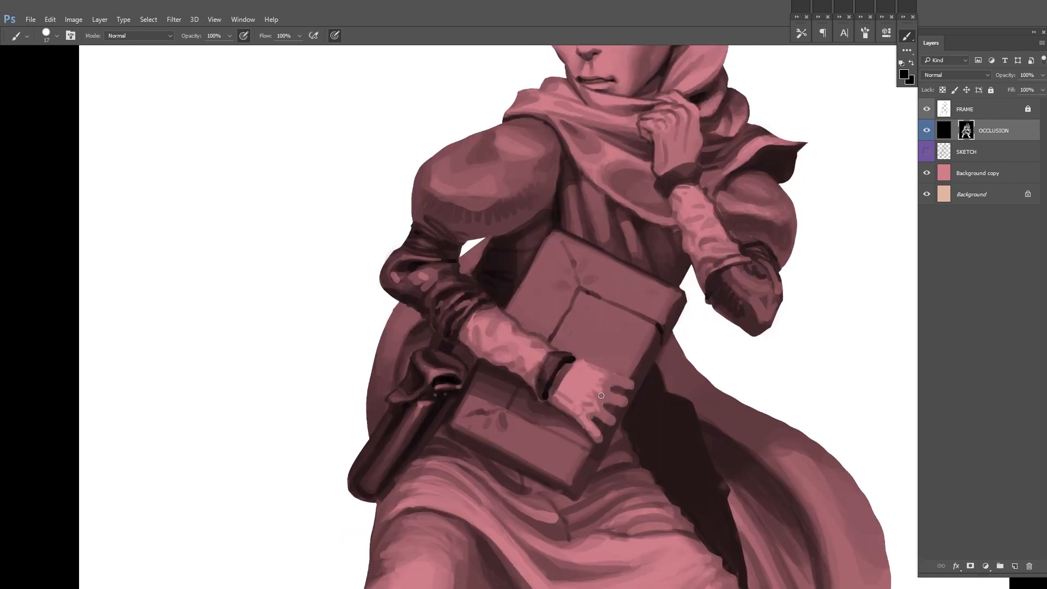
left_click_drag(812, 242, 722, 160)
left_click(523, 340, "alt")
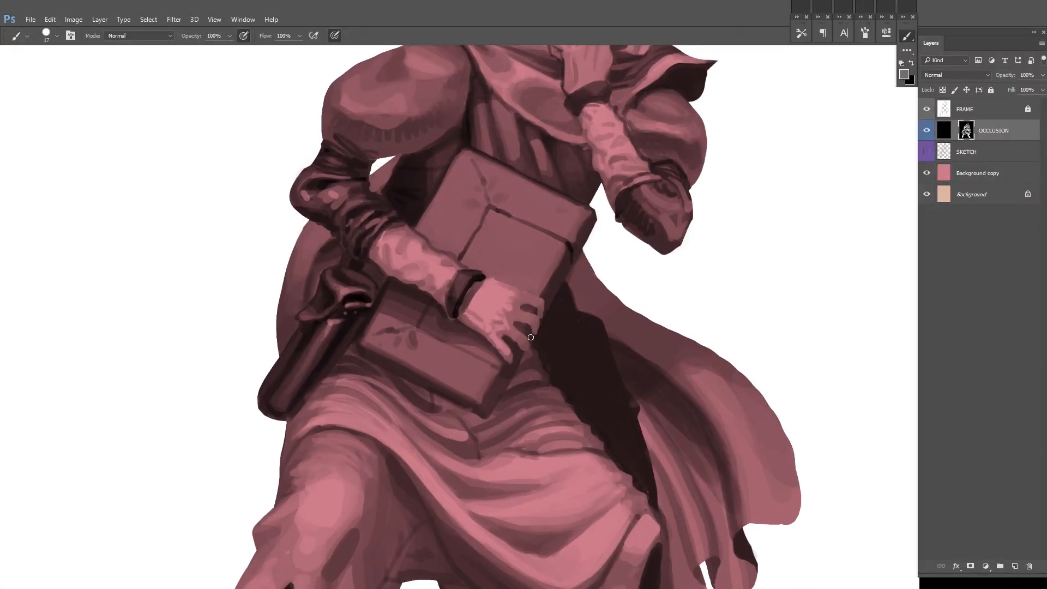
left_click_drag(533, 326, 499, 375)
left_click(459, 333, "alt")
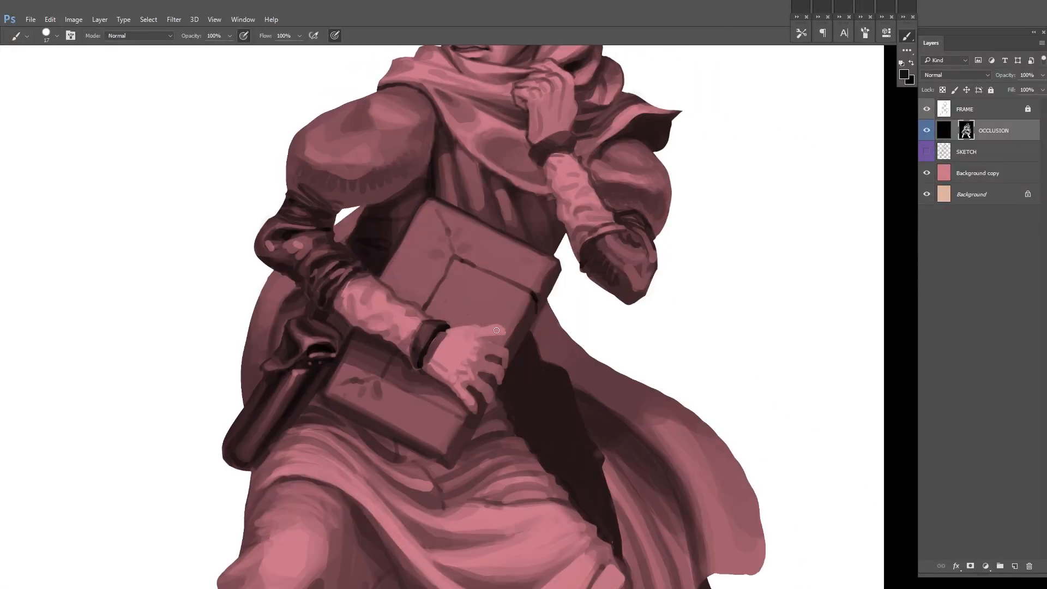
Step: Mirror the canvas and refine the spread fingers gripping the book edge
scroll(616, 306, "down", 5)
key("F2")
scroll(507, 299, "up", 5)
left_click(485, 296, "alt")
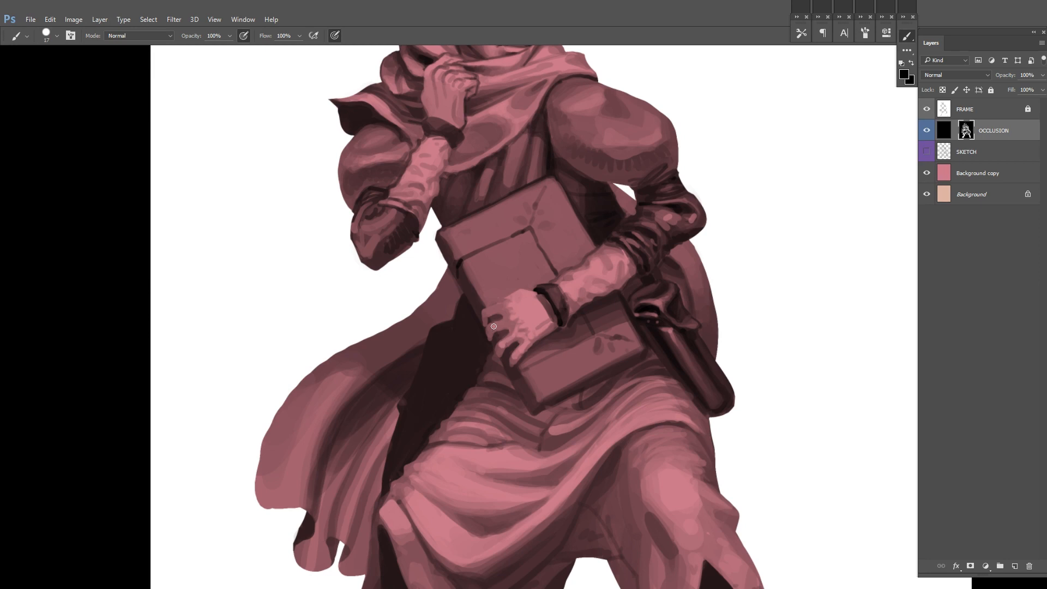
mouse_move(498, 308)
left_mouse_down()
mouse_move(444, 327)
mouse_move(425, 354)
left_mouse_up()
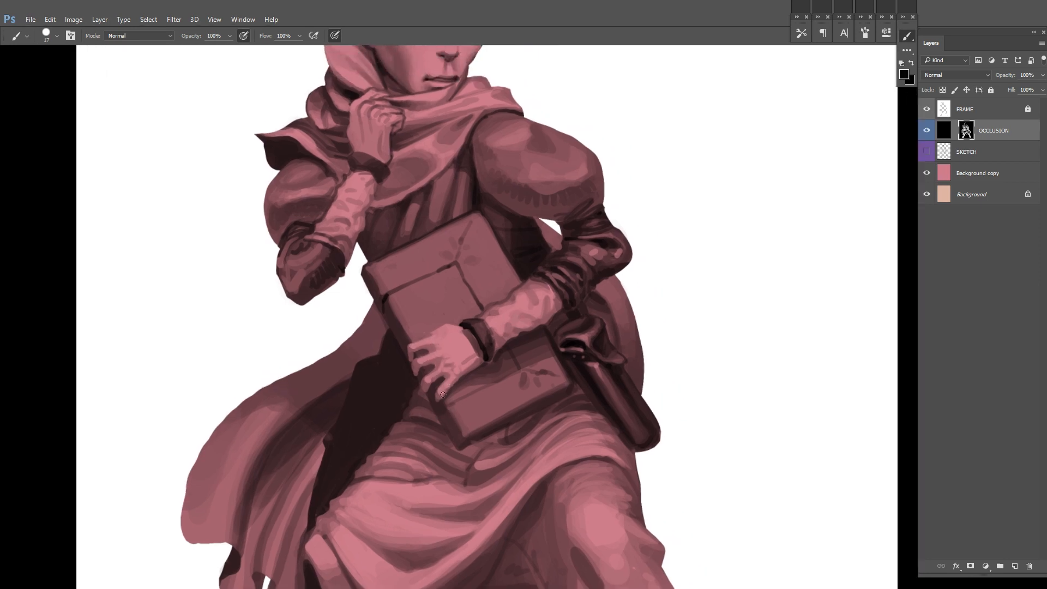
left_click(438, 371, "alt")
left_click(419, 388, "alt")
mouse_move(416, 384)
left_mouse_down()
mouse_move(370, 385)
mouse_move(411, 402)
left_mouse_up()
left_click(408, 394, "alt")
Step: Rework the lengths and outlines of the book hand's fingers in the mirrored view
mouse_move(456, 344)
left_mouse_down()
mouse_move(417, 426)
mouse_move(448, 390)
mouse_move(384, 408)
mouse_move(423, 407)
mouse_move(373, 397)
left_mouse_up()
left_click(408, 424, "alt")
left_click(420, 427, "alt")
left_click(417, 428, "alt")
left_click(414, 426, "alt")
left_click(364, 404, "alt")
left_click(379, 396, "alt")
left_click(379, 404, "alt")
left_click_drag(467, 376, 435, 366)
left_click(352, 421, "alt")
left_click_drag(466, 347, 428, 347)
Step: Flip the canvas back and repaint the book hand's fingers shorter and closer together, curled around the book edge
key("ctrl+shift+h")
left_click_drag(468, 392, 499, 392)
left_click(485, 391, "alt")
mouse_move(473, 365)
left_mouse_down()
mouse_move(457, 424)
mouse_move(465, 375)
mouse_move(377, 417)
mouse_move(377, 442)
left_mouse_up()
left_click(430, 437, "alt")
left_click(363, 439, "alt")
left_click(385, 433, "alt")
left_click(444, 336, "alt")
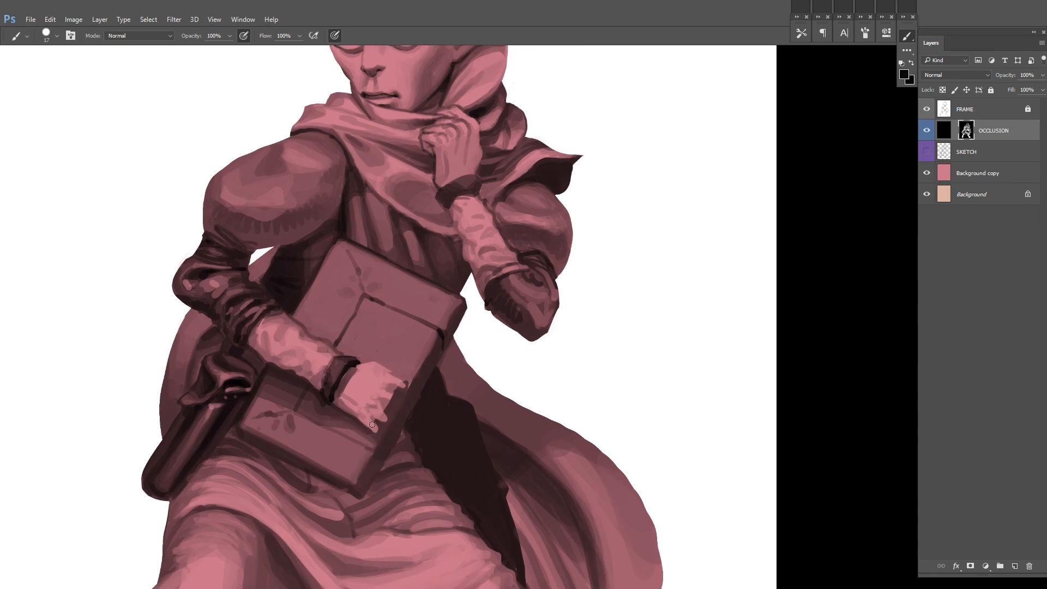
left_click_drag(414, 363, 406, 374)
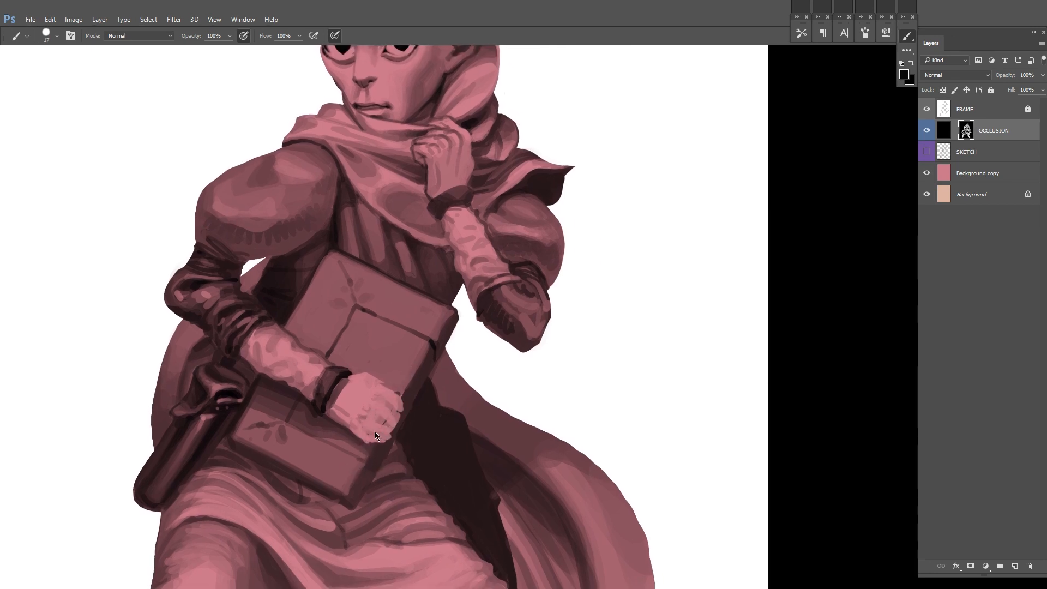
left_click_drag(399, 408, 390, 431)
Step: Mirror the canvas and paint a thumb along the upper side of the book hand, filling in the back of the hand
key("ctrl+shift+h")
mouse_move(613, 287)
left_mouse_down()
mouse_move(536, 322)
mouse_move(545, 292)
left_mouse_up()
left_click(413, 357, "alt")
left_click(399, 389, "alt")
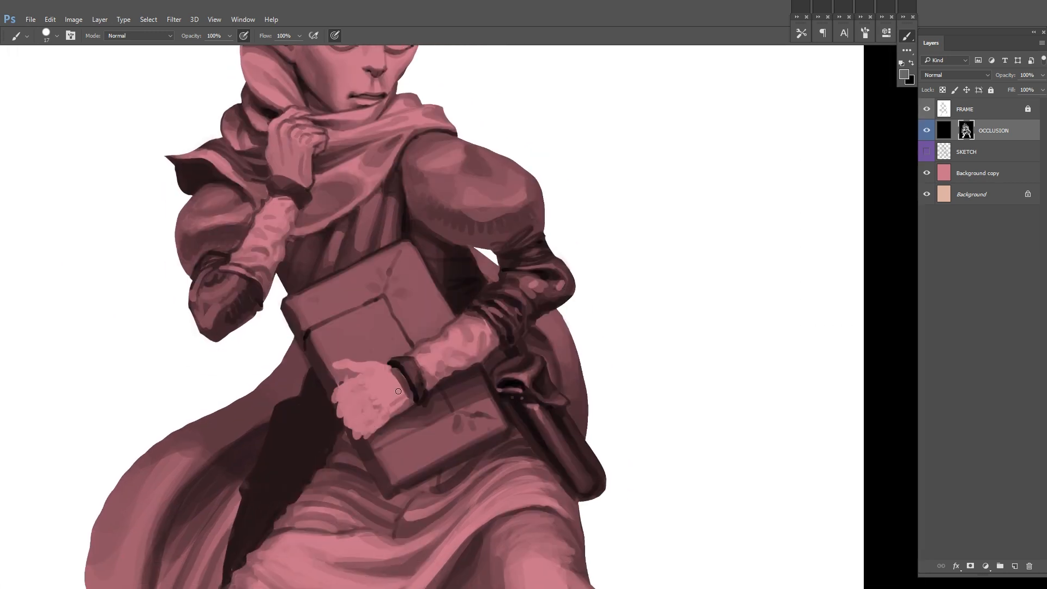
mouse_move(398, 356)
left_mouse_down()
mouse_move(462, 340)
mouse_move(567, 360)
left_mouse_up()
left_click(475, 372, "alt")
left_click(510, 379, "alt")
left_click(467, 376, "alt")
left_click(473, 378, "alt")
Step: Shape the thumb and block in the knuckles of the book hand with mid-tone strokes
left_click_drag(638, 325, 626, 320)
left_click(625, 320, "alt")
mouse_move(478, 339)
left_mouse_down()
mouse_move(405, 398)
mouse_move(389, 347)
left_mouse_up()
left_click(427, 412, "alt")
left_click_drag(430, 410, 372, 469)
left_click(411, 424, "alt")
left_click_drag(487, 376, 573, 328)
left_click(496, 403, "alt")
left_click(458, 378, "alt")
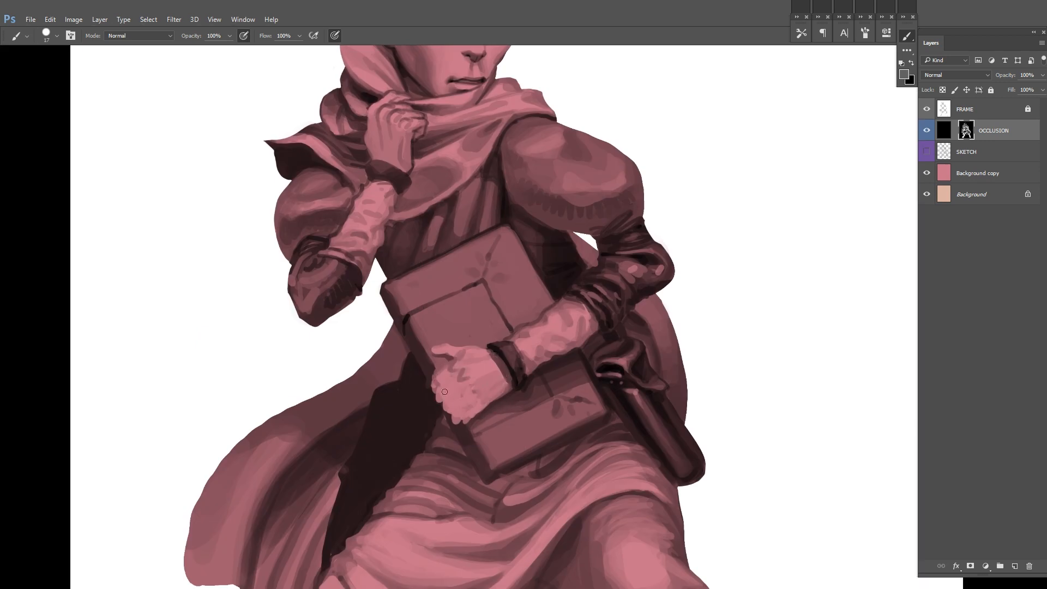
Step: Add shading between the knuckles of the book hand, then flip the canvas back to refine the thumb base
left_click_drag(468, 420, 485, 407)
left_click(498, 400, "alt")
left_click_drag(518, 363, 479, 388)
left_click(405, 409, "alt")
mouse_move(412, 420)
left_mouse_down()
mouse_move(425, 411)
mouse_move(410, 438)
left_mouse_up()
left_click_drag(629, 292, 598, 320)
key("ctrl+shift+h")
left_click_drag(485, 343, 463, 336)
mouse_move(517, 423)
left_mouse_down()
mouse_move(476, 399)
mouse_move(503, 387)
left_mouse_up()
left_click(457, 352, "alt")
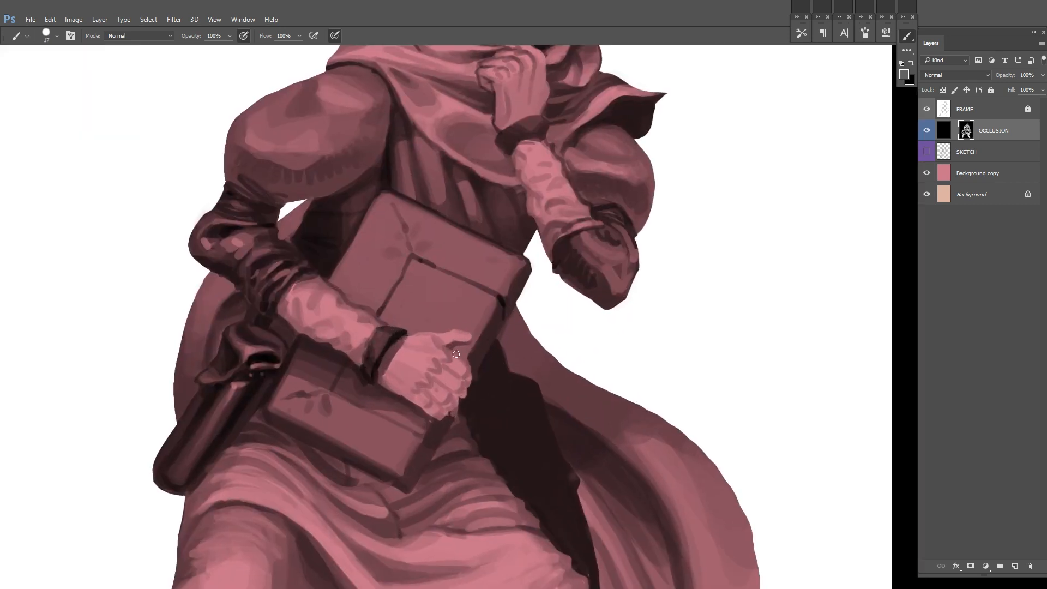
Step: Paint the tendons and finger divisions on the book hand with lighter and darker strokes
left_click_drag(412, 357, 425, 382)
left_click_drag(627, 340, 559, 354)
mouse_move(416, 416)
left_mouse_down()
mouse_move(412, 431)
mouse_move(352, 448)
left_mouse_up()
left_click(400, 389, "alt")
left_click_drag(418, 359, 385, 409)
left_click(358, 456, "alt")
left_click_drag(353, 453, 364, 459)
mouse_move(453, 373)
left_mouse_down()
mouse_move(584, 313)
mouse_move(530, 299)
left_mouse_up()
left_click(461, 374, "alt")
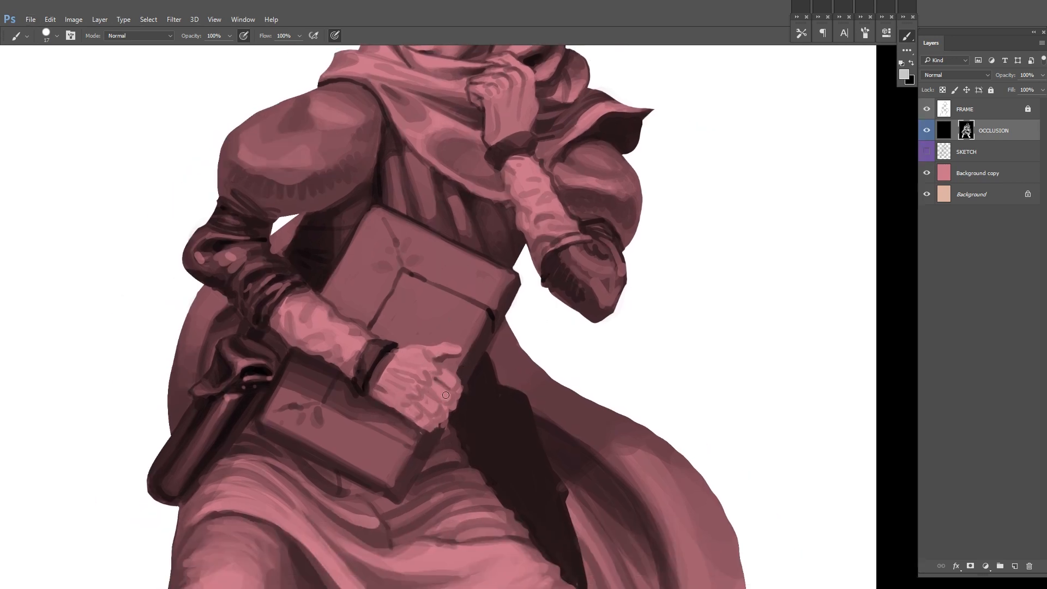
Step: Brighten the fingers of the book hand and mirror the canvas to correct their contours
left_click_drag(426, 410, 431, 413)
mouse_move(551, 347)
left_mouse_down()
mouse_move(507, 381)
mouse_move(617, 287)
left_mouse_up()
key("ctrl+shift+h")
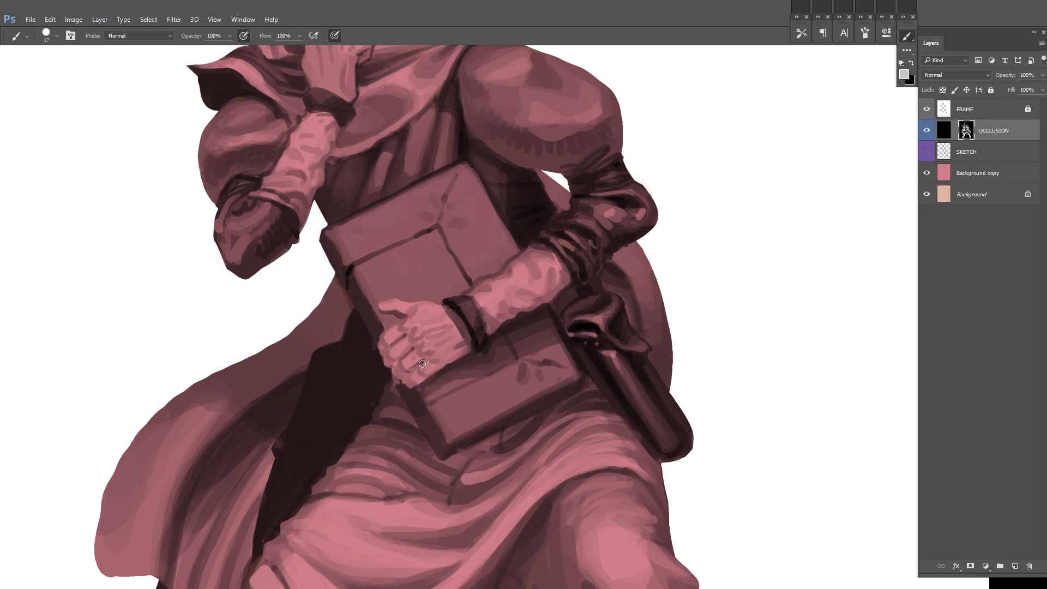
left_click(405, 385, "alt")
mouse_move(419, 392)
left_mouse_down()
mouse_move(398, 421)
mouse_move(392, 405)
mouse_move(402, 406)
mouse_move(356, 425)
mouse_move(319, 388)
mouse_move(335, 440)
left_mouse_up()
left_click(409, 403, "alt")
left_click(417, 387, "alt")
Step: Darken the gaps between the lower fingers of the book hand in the mirrored view
left_click(409, 409, "alt")
left_click(395, 405, "alt")
left_click(383, 412, "alt")
left_click(392, 400, "alt")
mouse_move(443, 385)
left_mouse_down()
mouse_move(479, 386)
mouse_move(509, 342)
mouse_move(438, 377)
left_mouse_up()
mouse_move(510, 339)
left_mouse_down()
mouse_move(468, 377)
mouse_move(502, 355)
left_mouse_up()
left_click(527, 353, "alt")
Step: Flip the canvas back and deepen the shadows between the fingers and around the thumb of the book hand
key("ctrl+shift+h")
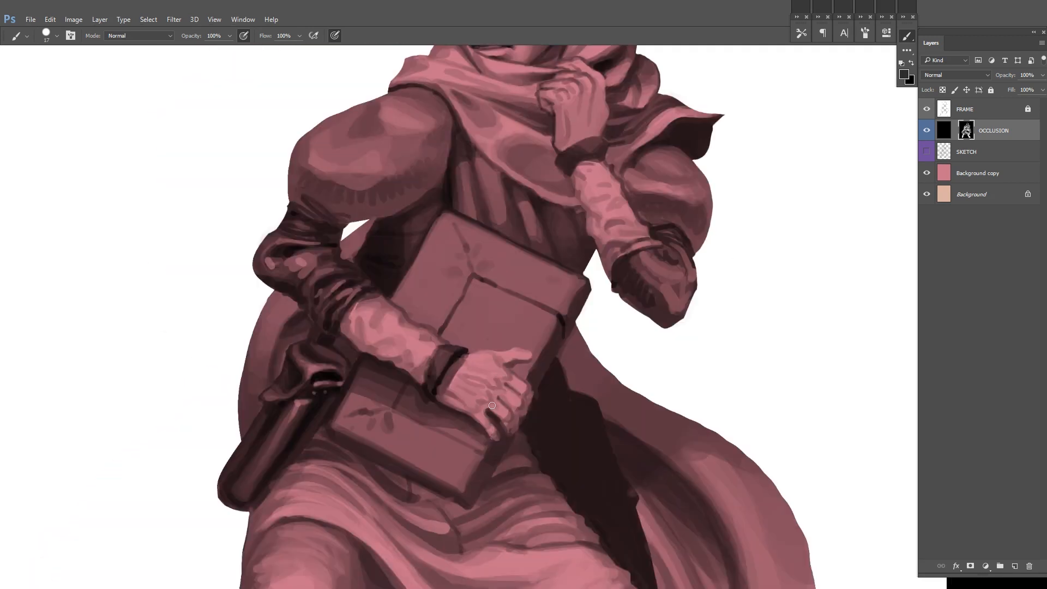
left_click(416, 368, "alt")
left_click_drag(488, 385, 422, 373)
left_click_drag(530, 297, 472, 349)
left_click(390, 431, "alt")
left_click_drag(384, 406, 377, 398)
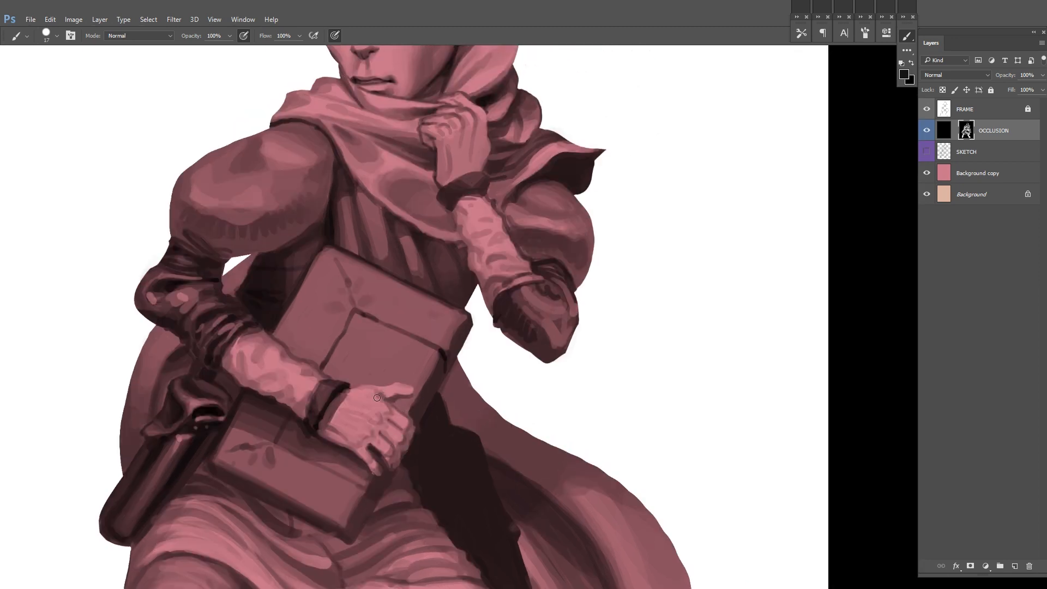
left_click_drag(620, 333, 609, 290)
left_click(411, 369, "alt")
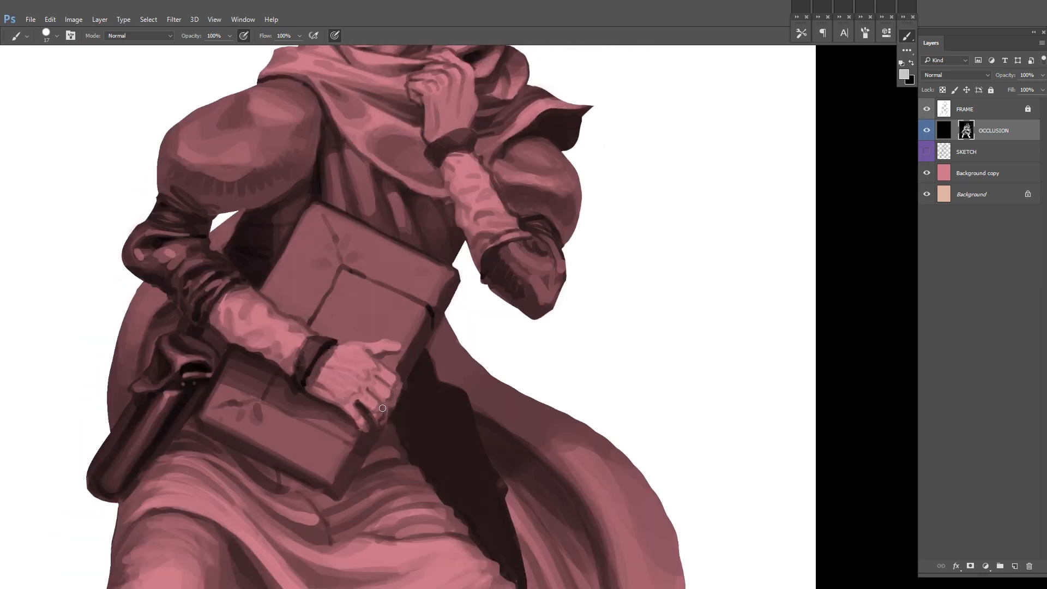
Step: Add light strokes to the fingertips and knuckles of the book hand and clean up their edges
left_click_drag(387, 411, 397, 401)
left_click(387, 438, "alt")
left_click(382, 450, "alt")
left_click(396, 404, "alt")
left_click_drag(429, 355, 408, 391)
left_click(377, 388, "alt")
left_click_drag(332, 459, 369, 430)
left_click(379, 436, "alt")
left_click(372, 412, "alt")
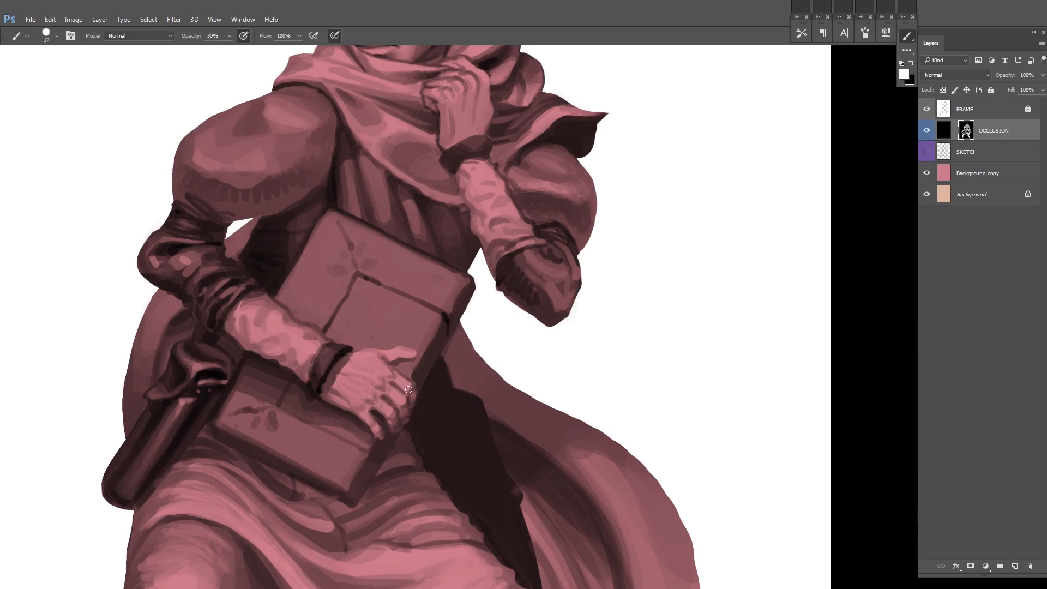
Step: Check the whole figure in the mirrored view, flip the canvas back and restore full brush opacity
scroll(521, 396, "down", 5)
key("ctrl+shift+h")
key("0")
key("f")
key("f")
key("ctrl+shift+h")
mouse_move(588, 185)
left_mouse_down()
mouse_move(571, 245)
mouse_move(595, 174)
left_mouse_up()
scroll(571, 246, "up", 2)
Step: Touch up the book hand and the folds around the book at full brush opacity, and save the document
left_click(556, 314, "alt")
left_click(562, 303, "alt")
left_click_drag(636, 357, 532, 319)
key("ctrl+s")
left_click_drag(501, 418, 537, 418)
left_click(476, 409, "alt")
left_click_drag(474, 406, 452, 442)
left_click_drag(517, 298, 492, 364)
key("ctrl+s")
Step: Blend the shading of the flowing cloak tail with a 100-pixel brush at 30% opacity and save the document
left_click_drag(683, 316, 591, 332)
key("bracketright")
key("bracketright")
key("bracketright")
key("bracketright")
key("bracketright")
key("bracketright")
key("bracketright")
key("bracketright")
key("bracketright")
key("bracketright")
key("bracketright")
key("bracketright")
key("bracketright")
key("bracketright")
key("bracketright")
key("bracketright")
key("bracketright")
left_click(525, 320, "alt")
mouse_move(526, 320)
left_mouse_down()
mouse_move(653, 381)
mouse_move(642, 437)
mouse_move(614, 377)
left_mouse_up()
key("bracketleft")
key("bracketleft")
key("bracketleft")
left_click(651, 455, "alt")
left_click(629, 420, "alt")
key("3")
left_click(636, 453, "alt")
mouse_move(641, 444)
left_mouse_down()
mouse_move(619, 406)
mouse_move(626, 377)
mouse_move(644, 380)
left_mouse_up()
left_click(608, 384, "alt")
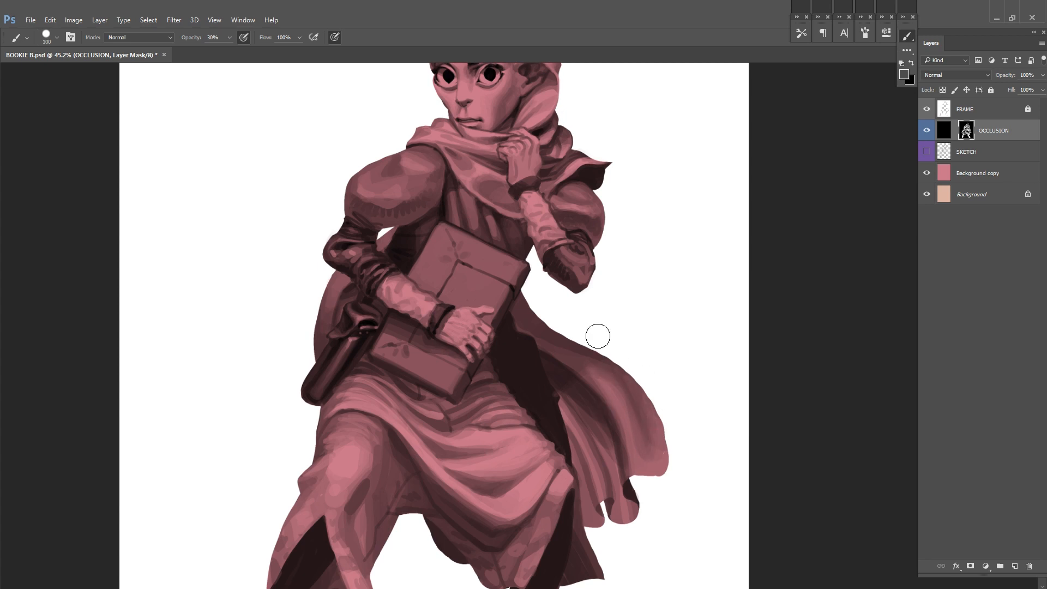
left_click_drag(664, 259, 656, 335)
left_click(505, 381, "alt")
key("ctrl+s")
Step: Retouch the raised forearm and its sleeve with a 34-pixel brush at 100% opacity
left_click_drag(750, 249, 732, 295)
key("bracketleft")
key("bracketleft")
key("bracketleft")
key("bracketleft")
key("bracketleft")
key("bracketleft")
key("bracketleft")
key("bracketleft")
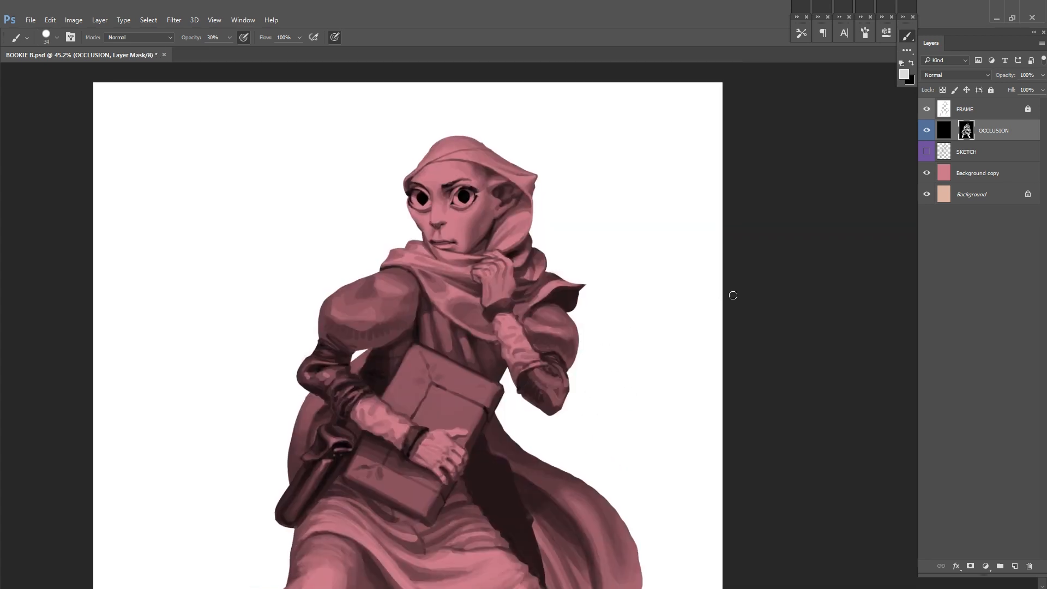
key("0")
scroll(625, 289, "up", 1)
left_click_drag(582, 275, 619, 305)
left_click(548, 388, "alt")
left_click_drag(550, 358, 551, 378)
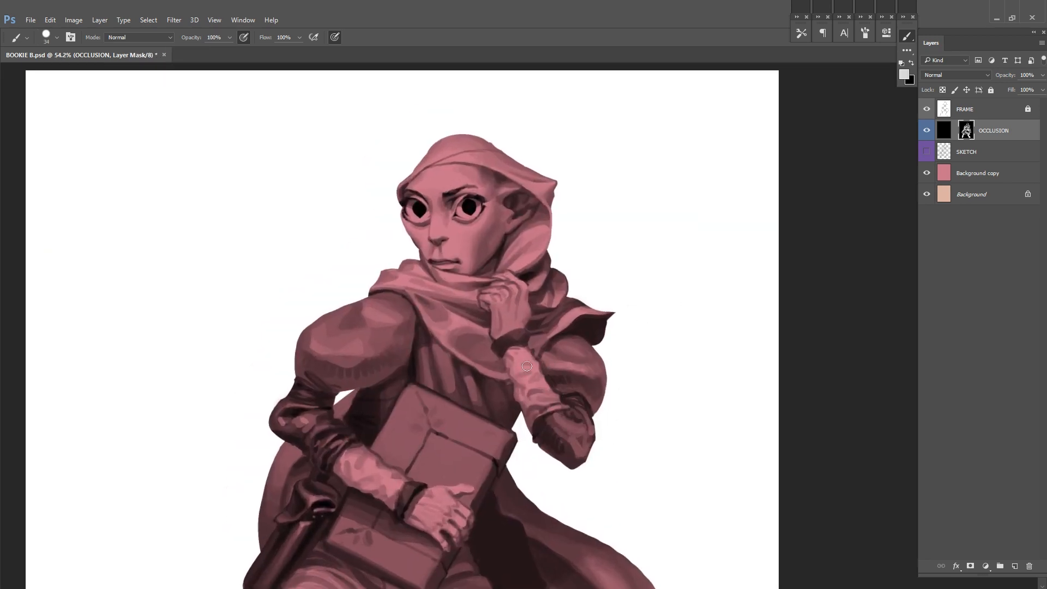
Step: Block in both feet and the shins above them with a mid tone over the dark leg silhouettes
left_click_drag(725, 283, 626, 343)
key("f")
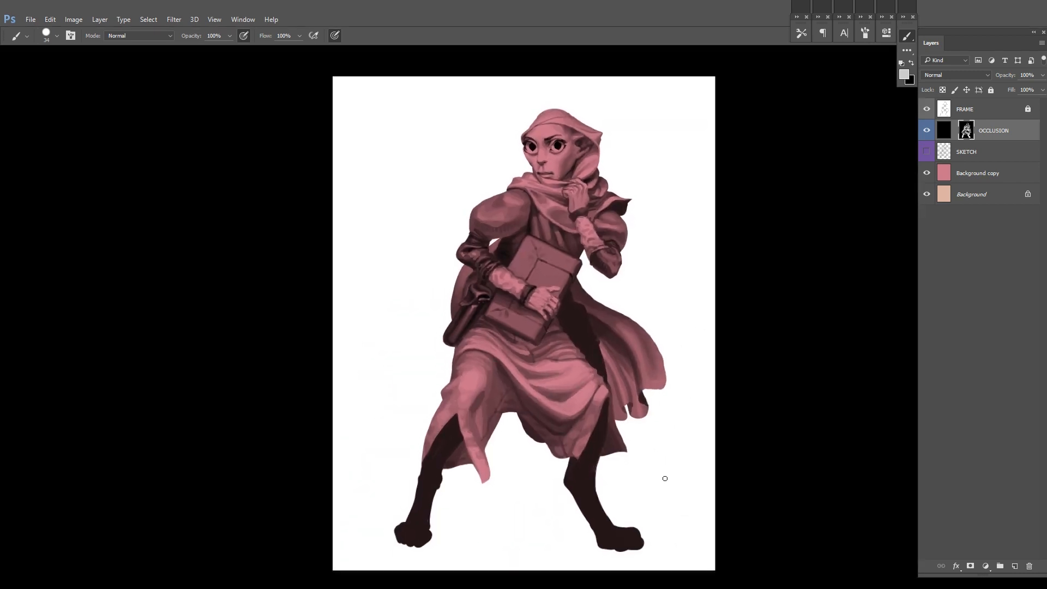
left_click_drag(663, 477, 714, 476)
left_click_drag(654, 480, 643, 305)
right_click(613, 343)
left_click_drag(679, 371, 687, 371)
left_click(726, 324)
mouse_move(616, 349)
left_mouse_down()
mouse_move(577, 351)
mouse_move(712, 341)
left_mouse_up()
left_click(444, 342, "alt")
mouse_move(397, 342)
left_mouse_down()
mouse_move(423, 325)
mouse_move(401, 352)
left_mouse_up()
left_click(412, 334, "alt")
mouse_move(382, 376)
left_mouse_down()
mouse_move(426, 361)
mouse_move(435, 317)
left_mouse_up()
mouse_move(442, 320)
left_mouse_down()
mouse_move(431, 339)
mouse_move(339, 343)
left_mouse_up()
mouse_move(547, 349)
left_mouse_down()
mouse_move(606, 423)
mouse_move(634, 409)
left_mouse_up()
mouse_move(603, 379)
left_mouse_down()
mouse_move(645, 364)
mouse_move(457, 338)
left_mouse_up()
Step: Separate the toes of the foot on the pouch side with darker strokes
mouse_move(312, 413)
left_mouse_down()
mouse_move(264, 463)
mouse_move(292, 505)
mouse_move(268, 476)
left_mouse_up()
mouse_move(512, 423)
left_mouse_down()
mouse_move(393, 393)
mouse_move(448, 477)
left_mouse_up()
left_click_drag(491, 442, 420, 397)
mouse_move(468, 446)
left_mouse_down()
mouse_move(472, 474)
mouse_move(489, 461)
left_mouse_up()
mouse_move(504, 333)
left_mouse_down()
mouse_move(505, 386)
mouse_move(550, 444)
mouse_move(622, 303)
left_mouse_up()
mouse_move(343, 426)
left_mouse_down()
mouse_move(466, 321)
mouse_move(331, 460)
left_mouse_up()
mouse_move(335, 430)
left_mouse_down()
mouse_move(358, 429)
mouse_move(357, 450)
left_mouse_up()
mouse_move(336, 424)
left_mouse_down()
mouse_move(313, 455)
mouse_move(302, 452)
left_mouse_up()
left_click_drag(301, 422, 293, 452)
Step: Separate the toes of the foot on the cloak side with darker strokes
left_click_drag(591, 368, 452, 359)
mouse_move(635, 421)
left_mouse_down()
mouse_move(666, 461)
mouse_move(673, 452)
left_mouse_up()
left_click_drag(675, 413, 688, 453)
left_click_drag(705, 442, 702, 456)
right_click(695, 376)
double_click(631, 467)
left_click(643, 418, "alt")
Step: Shade the shin and ankle above the pouch-side foot
left_click_drag(192, 393, 262, 415)
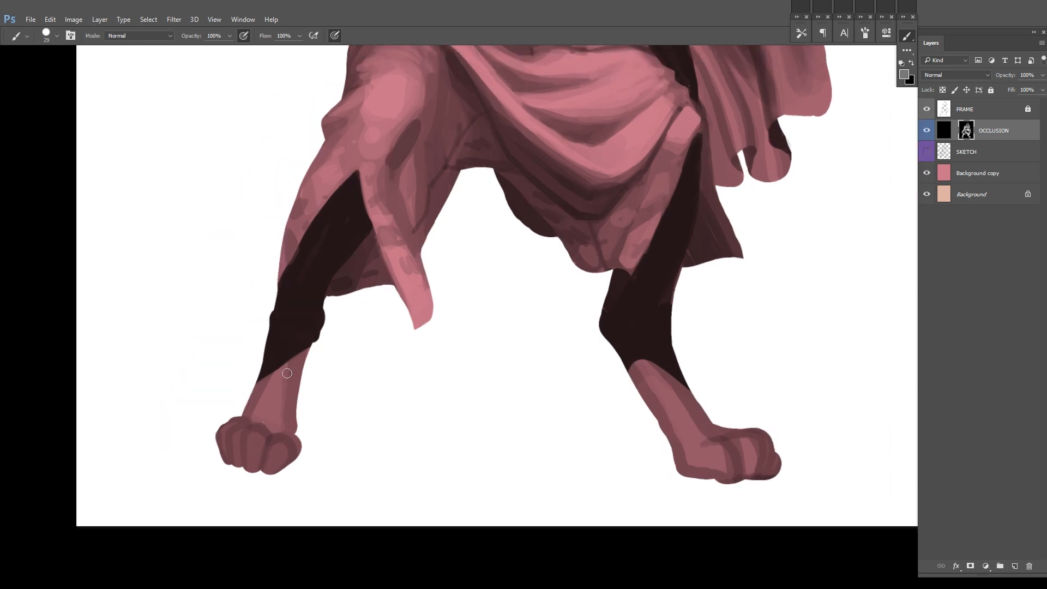
left_click_drag(274, 371, 257, 412)
left_click_drag(272, 407, 301, 319)
Step: Model the rounded toes of the cloak-side foot with lighter strokes on their tops
mouse_move(735, 359)
left_mouse_down()
mouse_move(571, 356)
mouse_move(575, 375)
left_mouse_up()
left_click(570, 360, "alt")
left_click_drag(582, 357, 589, 377)
mouse_move(608, 362)
left_mouse_down()
mouse_move(618, 380)
mouse_move(635, 367)
left_mouse_up()
left_click_drag(573, 338, 541, 389)
left_click(545, 391, "alt")
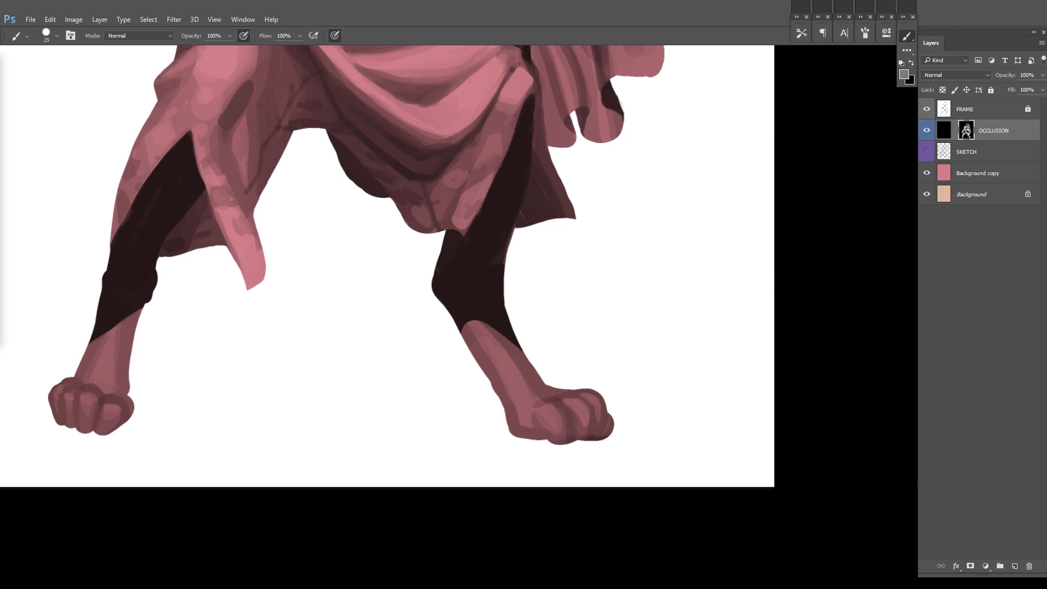
left_click_drag(681, 285, 627, 229)
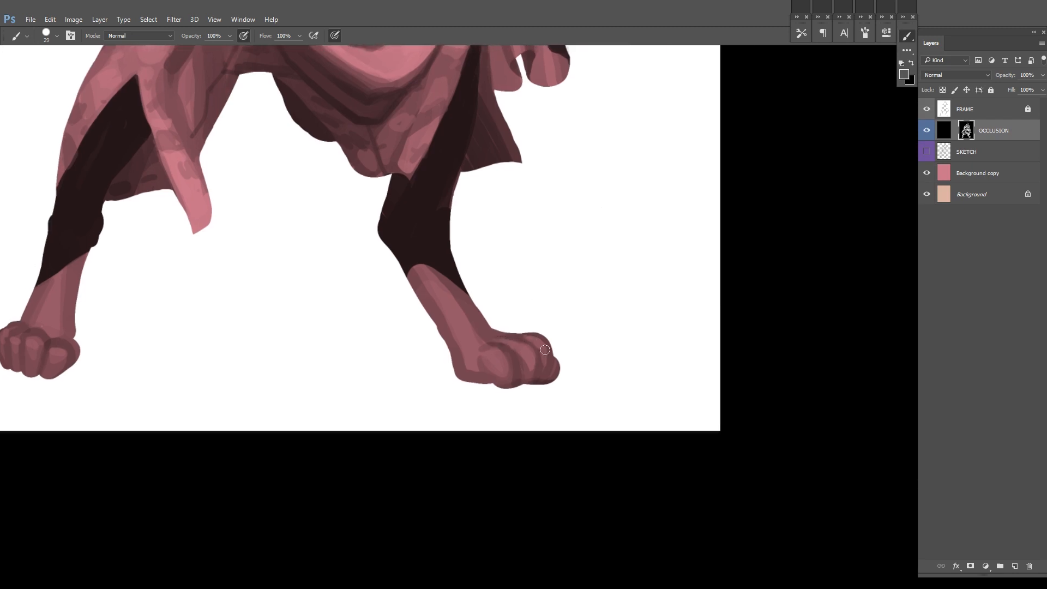
Step: Darken the gaps between the toes of the cloak-side foot
left_click_drag(488, 365, 500, 380)
mouse_move(512, 368)
left_mouse_down()
mouse_move(491, 373)
mouse_move(503, 387)
left_mouse_up()
left_click(486, 371, "alt")
left_click(504, 382, "alt")
left_click_drag(511, 340, 570, 347)
left_click(569, 348, "alt")
left_click_drag(501, 360, 532, 396)
left_click(478, 262, "alt")
left_click(534, 396, "alt")
Step: Refine the toes and ankle of the pouch-side foot, lowering the brush opacity to 30% for softer tones
left_click_drag(584, 356, 639, 392)
mouse_move(136, 413)
left_mouse_down()
mouse_move(138, 425)
mouse_move(250, 408)
left_mouse_up()
mouse_move(233, 424)
left_mouse_down()
mouse_move(243, 426)
mouse_move(204, 421)
left_mouse_up()
left_click_drag(484, 349, 426, 342)
left_click_drag(203, 391, 198, 402)
left_click(203, 361, "alt")
key("3")
mouse_move(213, 297)
left_mouse_down()
mouse_move(205, 374)
mouse_move(211, 327)
left_mouse_up()
left_click_drag(177, 320, 156, 358)
left_click(197, 338, "alt")
left_click_drag(282, 320, 234, 314)
mouse_move(584, 385)
left_mouse_down()
mouse_move(544, 384)
mouse_move(593, 414)
left_mouse_up()
left_click_drag(608, 362, 531, 381)
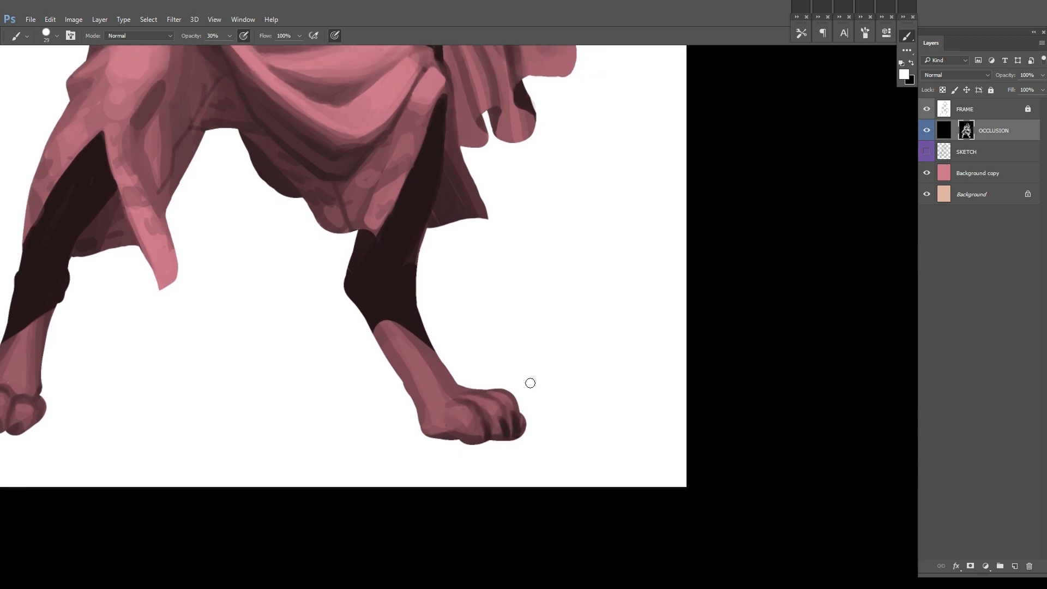
Step: Add soft light strokes to the instep and knuckles of the cloak-side foot at 30% brush opacity
left_click_drag(390, 302, 485, 293)
left_click(543, 397, "alt")
left_click(425, 342, "alt")
mouse_move(505, 349)
left_mouse_down()
mouse_move(435, 351)
mouse_move(435, 392)
left_mouse_up()
left_click(419, 342, "alt")
left_click(447, 353, "alt")
left_click(456, 348, "alt")
left_click_drag(457, 348, 475, 374)
left_click_drag(494, 391, 430, 367)
left_click(453, 371, "alt")
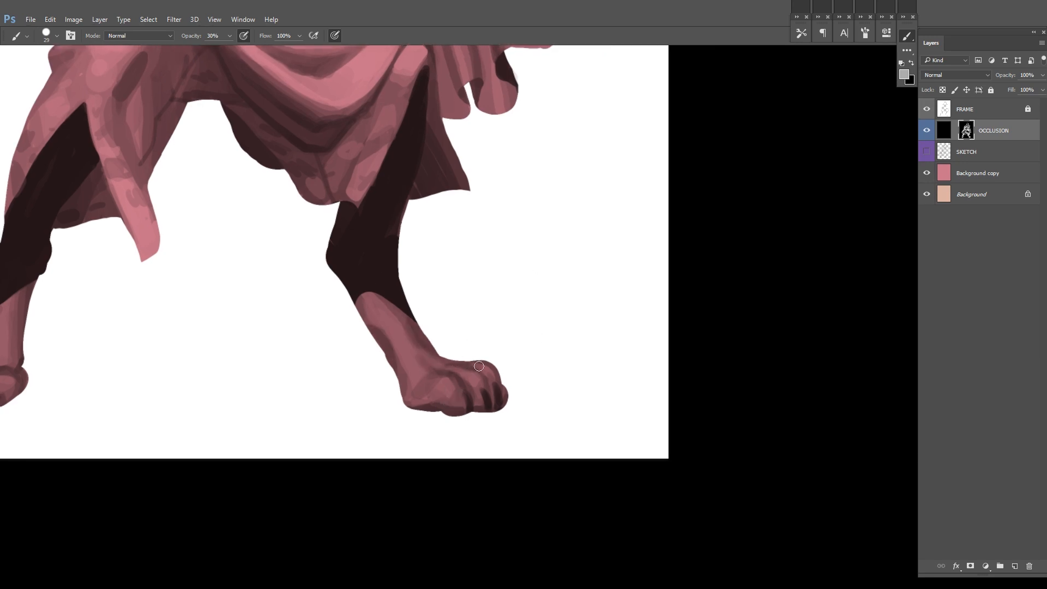
Step: Touch up the skirt beside the dark cloak gap in the mirrored view and flip the canvas back
scroll(479, 366, "down", 5)
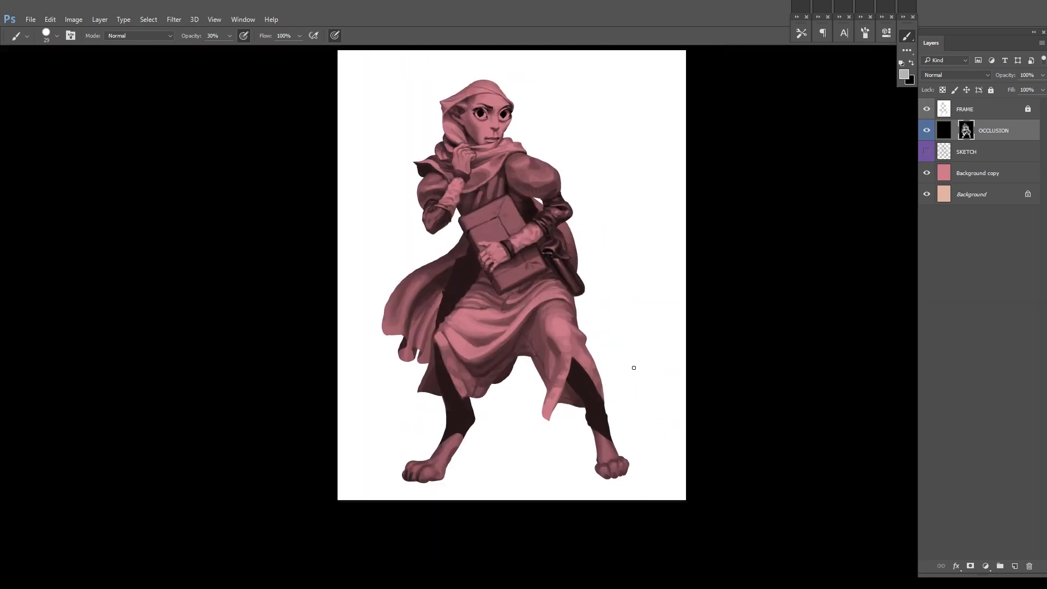
scroll(749, 246, "up", 2)
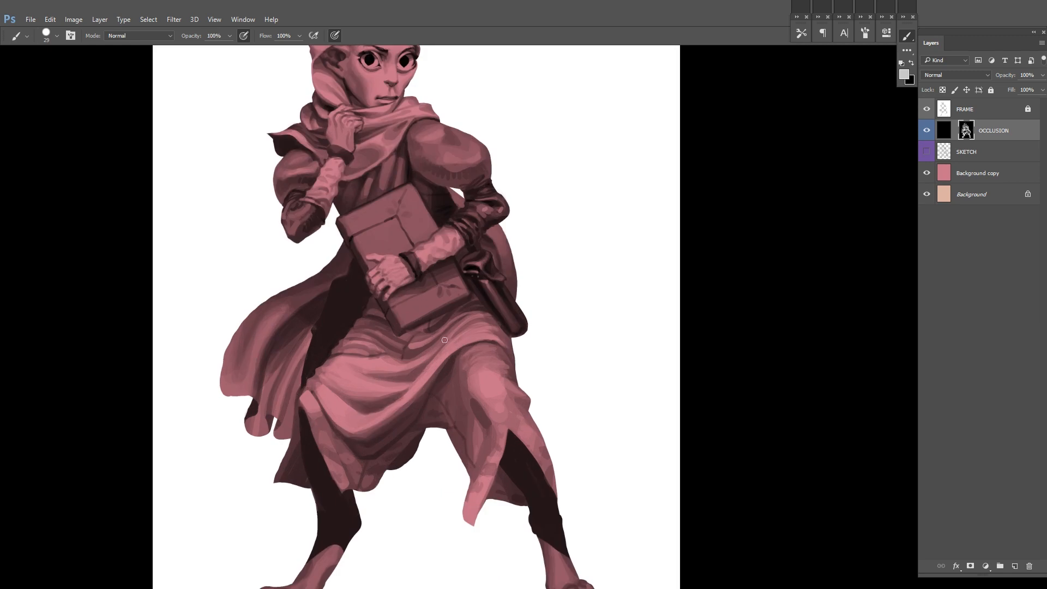
scroll(444, 340, "down", 3)
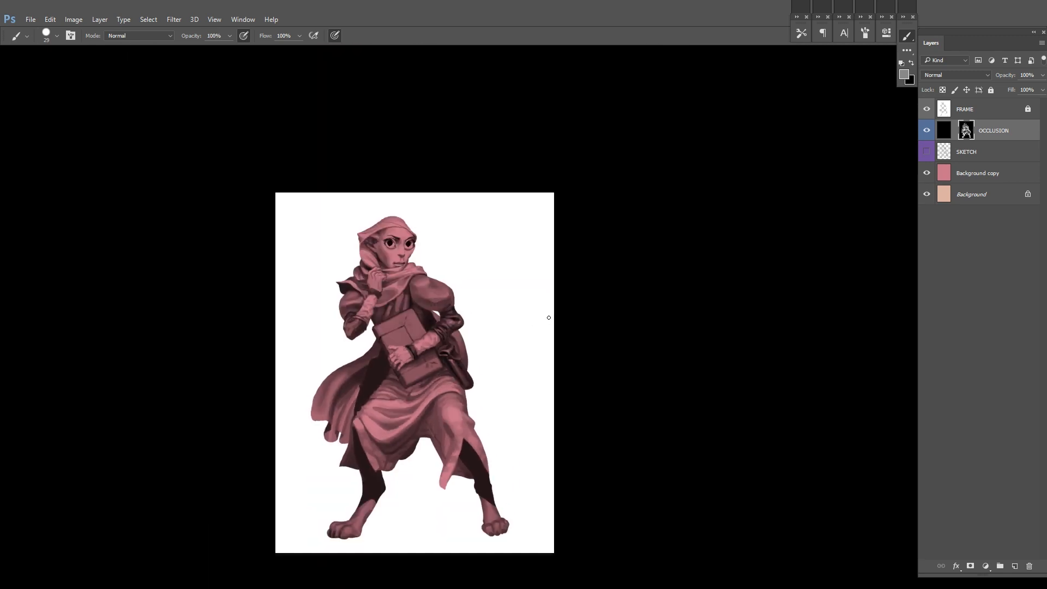
scroll(549, 317, "up", 3)
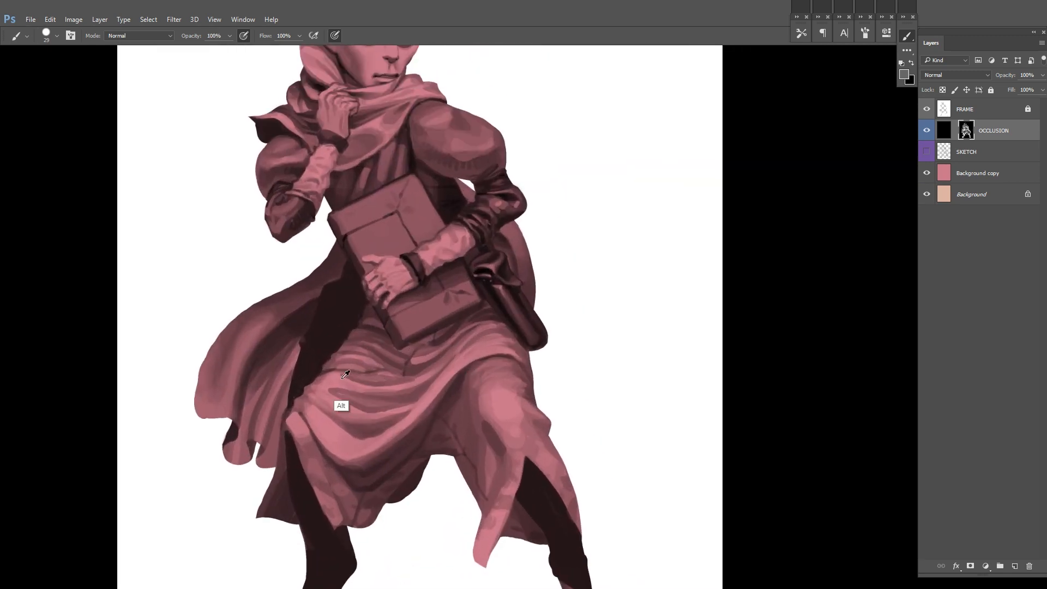
left_click(339, 381, "alt")
left_click_drag(334, 385, 362, 388)
key("ctrl+shift+h")
Step: Deepen the shadows of the skirt folds next to the dark gap under the cloak
left_click_drag(731, 311, 703, 349)
left_click(473, 471, "alt")
left_click(470, 477, "alt")
mouse_move(477, 442)
left_mouse_down()
mouse_move(494, 429)
mouse_move(487, 421)
left_mouse_up()
left_click(505, 455, "alt")
left_click_drag(546, 400, 510, 405)
left_click_drag(423, 454, 465, 436)
left_click(451, 436, "alt")
left_click(455, 437, "alt")
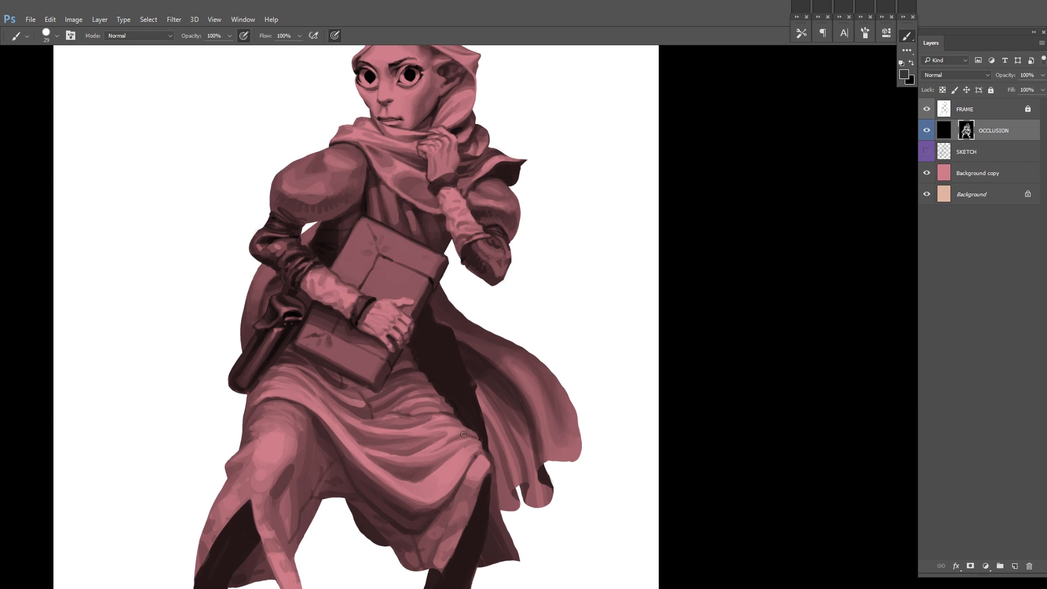
Step: Blend the skirt folds and the rear hem on the cloak side with soft strokes at 30% opacity
left_click(458, 437, "alt")
left_click_drag(567, 424, 551, 400)
left_click_drag(388, 458, 434, 462)
scroll(424, 351, "down", 3)
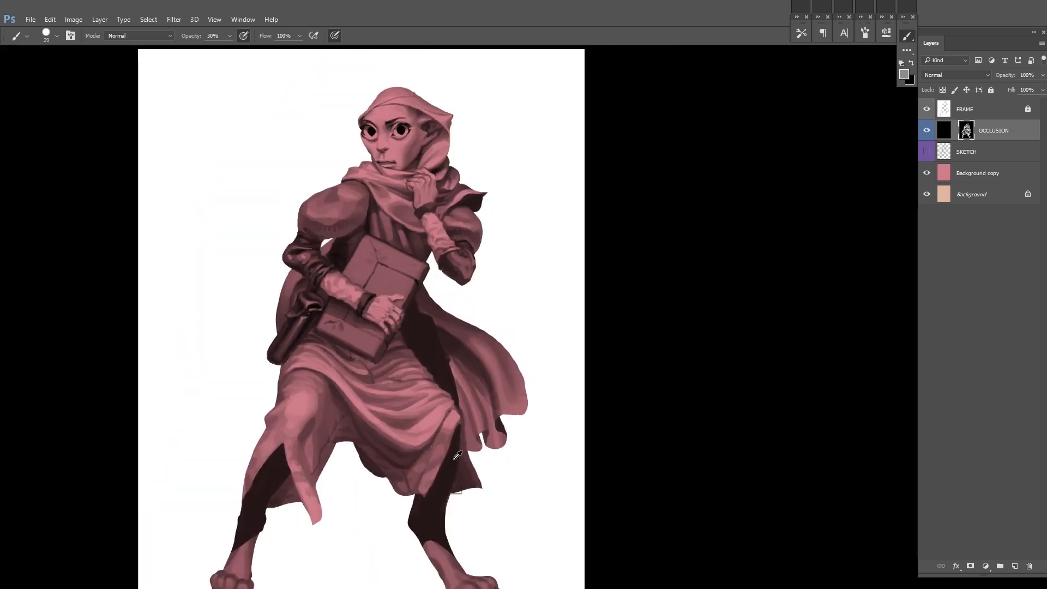
left_click_drag(491, 421, 465, 497)
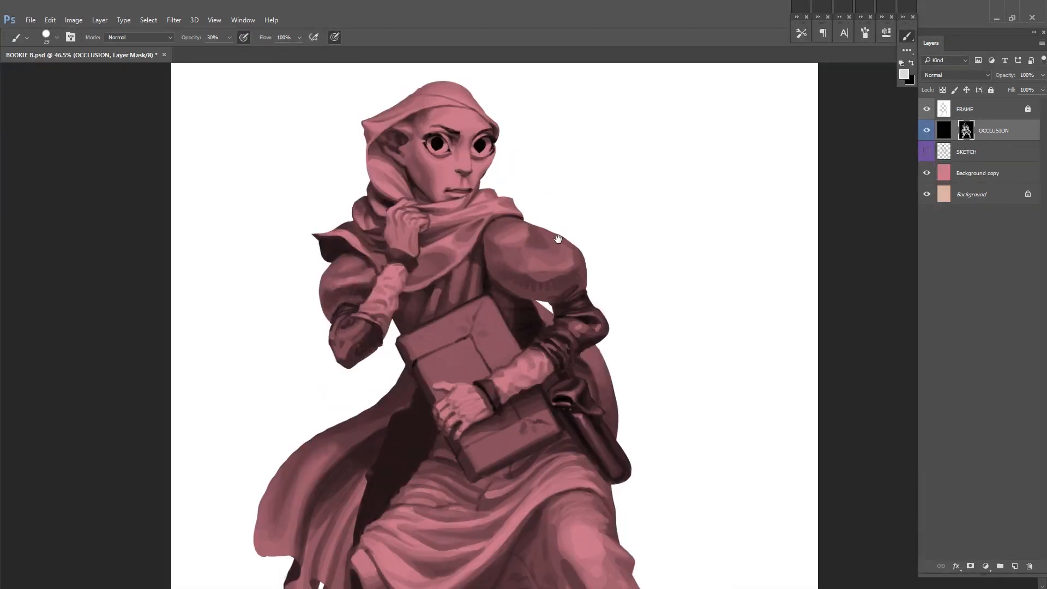
Step: Refine the scarf and the pleats on the chest above the book in the mirrored view
left_click_drag(558, 239, 502, 279)
scroll(400, 323, "up", 1)
left_click_drag(412, 295, 404, 340)
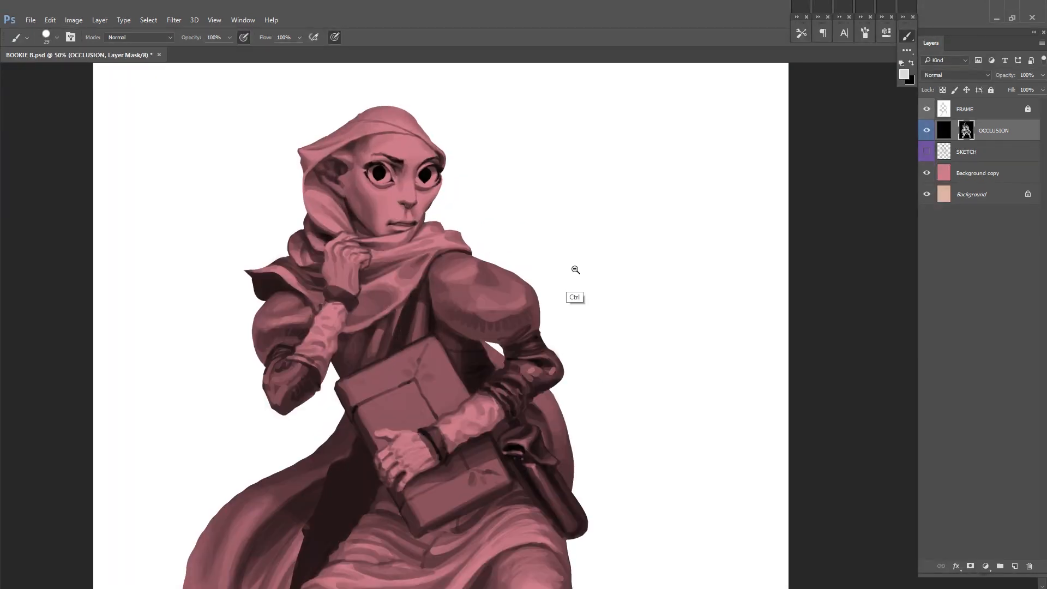
scroll(532, 278, "down", 4)
scroll(430, 300, "up", 6)
left_click_drag(303, 235, 365, 312)
scroll(304, 352, "down", 3)
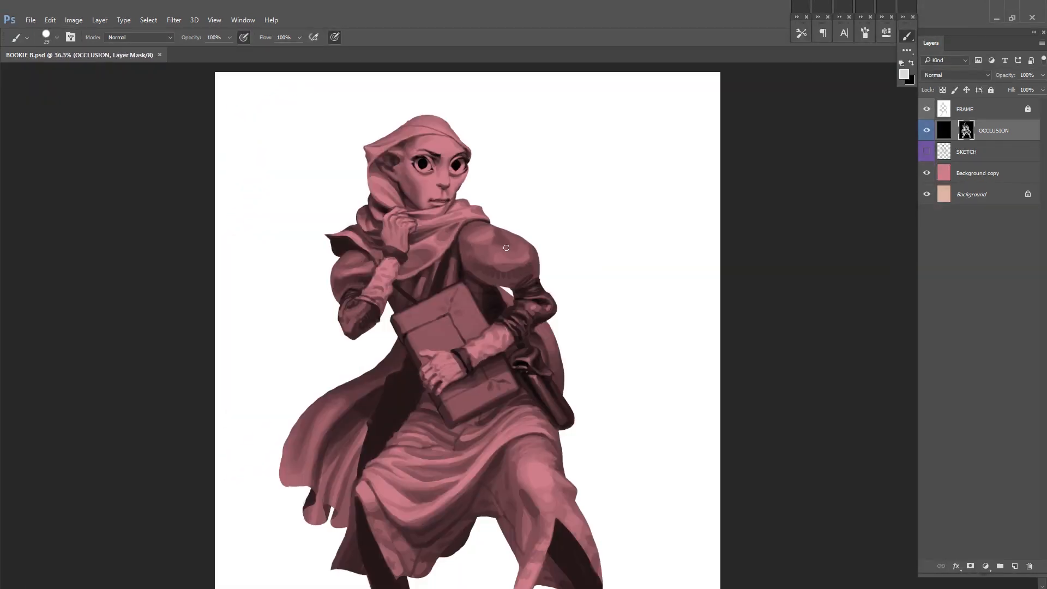
scroll(327, 338, "up", 4)
left_click_drag(357, 264, 346, 367)
scroll(516, 257, "down", 3)
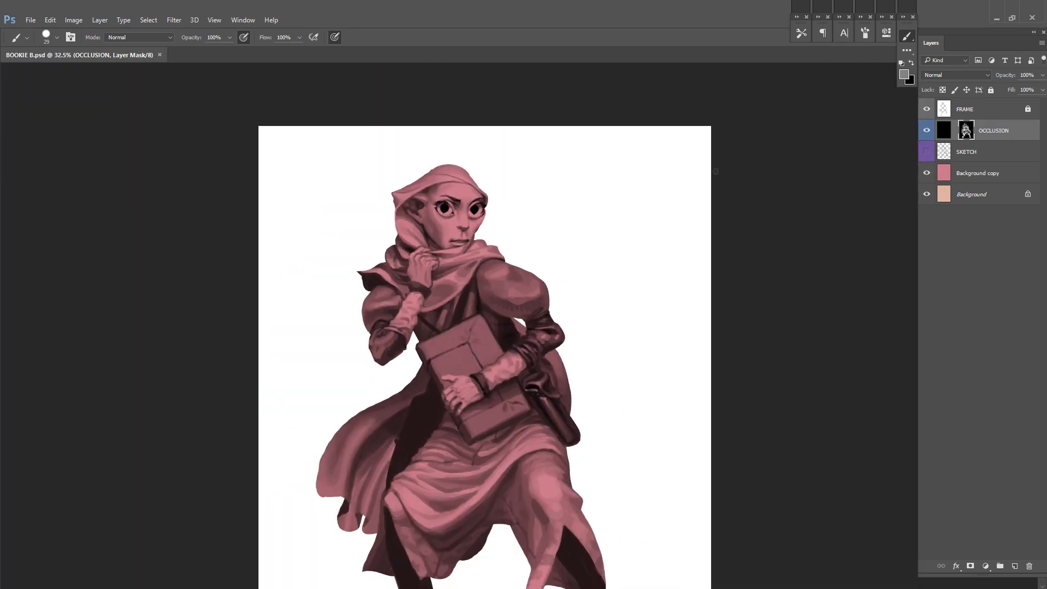
Step: Compare the figure with and without the pink base colour and leave the Background copy layer hidden
left_click_drag(761, 209, 703, 222)
scroll(703, 222, "down", 2)
left_click(927, 176)
left_click(927, 176)
left_click(937, 179)
left_click(929, 175)
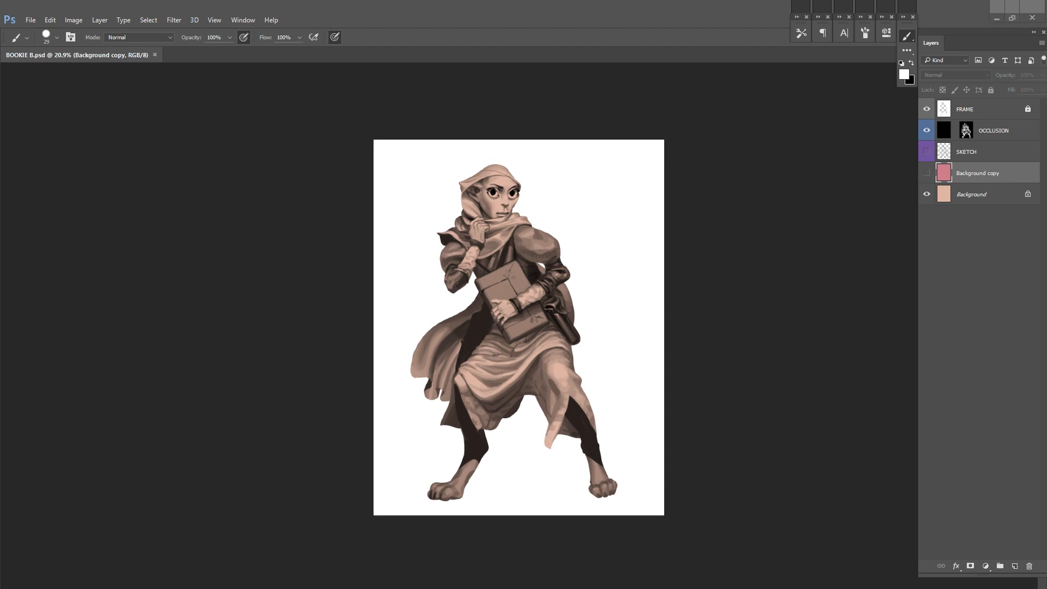
Step: Show the pink Background copy layer and invert the FRAME layer to give the figure a black backdrop
left_click(927, 173)
left_click(927, 173)
left_click(927, 173)
key("ctrl+u")
key("ctrl+plus")
left_click(960, 126)
left_click(1007, 108)
key("ctrl+i")
Step: Shift the Background copy colour to a saturated red with Hue/Saturation and merge it down into Background
left_click(1001, 174)
key("ctrl+u")
left_click_drag(837, 164, 854, 167)
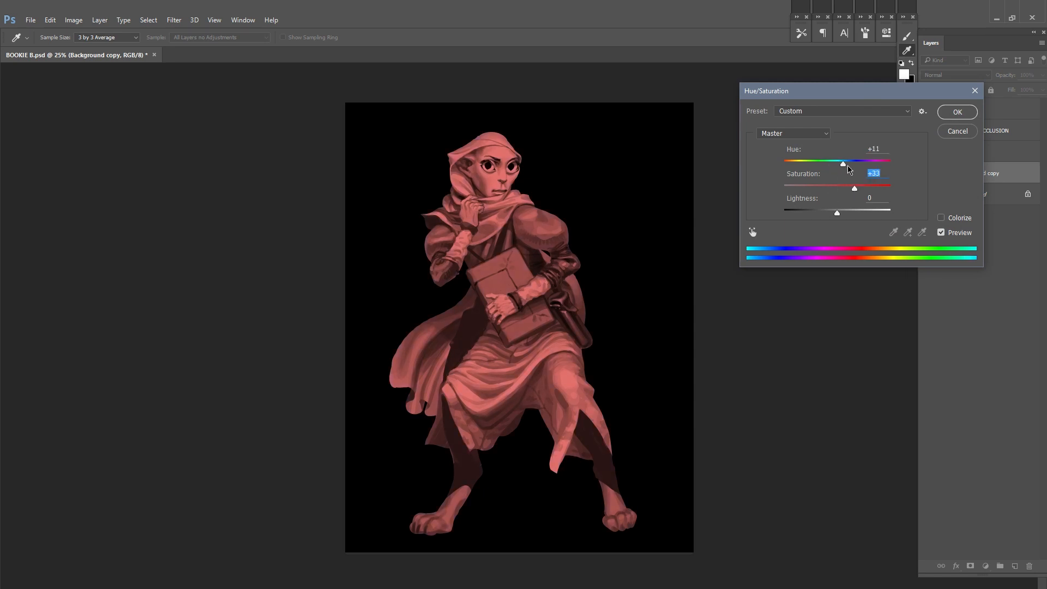
left_click(956, 112)
key("ctrl+e")
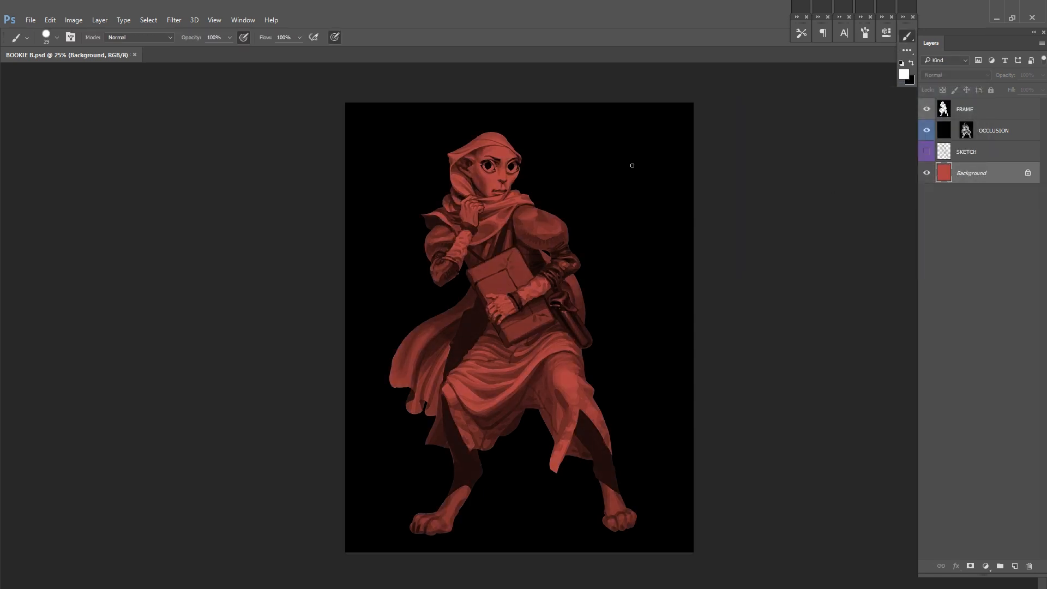
Step: Duplicate the red Background layer and name the copy SKIN
key("ctrl+j")
double_click(963, 174)
type("Skin")
key("Return")
double_click(961, 173)
type("SKIN")
key("Return")
Step: Recolour the SKIN layer to light pink with Hue -3, Saturation +53 and Lightness +66
key("ctrl+u")
left_click_drag(491, 145, 570, 164)
left_click_drag(837, 213, 852, 188)
left_click_drag(864, 213, 872, 212)
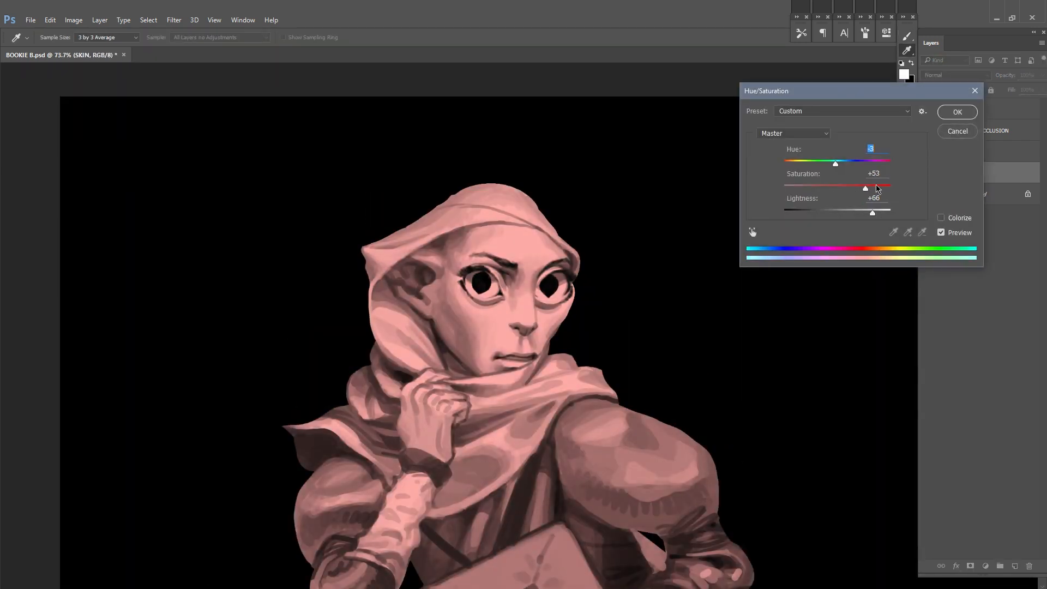
key("Return")
Step: Add a black mask to the SKIN layer and reveal the pink on the raised hand at the scarf
key("ctrl+shift+m")
key("ctrl+i")
key("x")
left_click_drag(514, 330, 535, 282)
mouse_move(423, 369)
left_mouse_down()
mouse_move(414, 409)
mouse_move(442, 332)
mouse_move(468, 338)
left_mouse_up()
key("x")
mouse_move(460, 338)
left_mouse_down()
mouse_move(480, 307)
mouse_move(484, 346)
mouse_move(514, 350)
left_mouse_up()
key("x")
right_click(455, 323)
left_click_drag(445, 339, 388, 377)
mouse_move(374, 428)
left_mouse_down()
mouse_move(437, 499)
mouse_move(490, 420)
mouse_move(402, 377)
mouse_move(444, 474)
mouse_move(381, 480)
left_mouse_up()
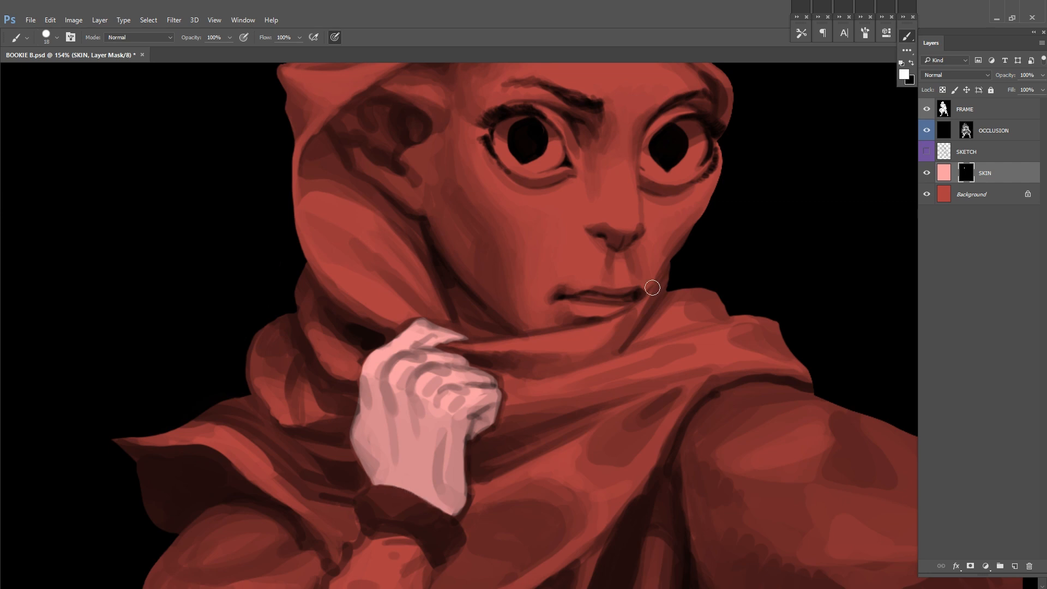
Step: Outline the face and ear area in the SKIN mask along the jaw and the inner edge of the hood
left_click_drag(652, 287, 586, 523)
left_click_drag(559, 341, 541, 341)
mouse_move(395, 302)
left_mouse_down()
mouse_move(319, 350)
mouse_move(326, 380)
mouse_move(420, 515)
mouse_move(400, 419)
left_mouse_up()
left_click_drag(400, 419, 417, 435)
left_click_drag(400, 384, 462, 428)
left_click_drag(525, 416, 606, 239)
left_click_drag(375, 341, 180, 404)
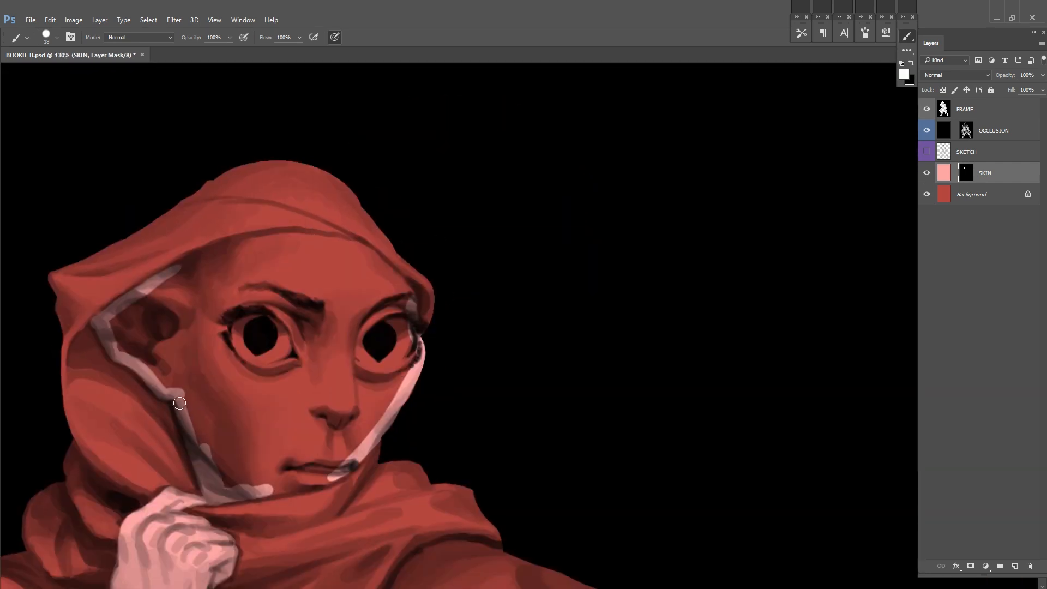
Step: Fill in the face, forehead and ear in the SKIN mask up to the hood and scarf edges
left_click_drag(276, 490, 346, 465)
left_click_drag(196, 139, 259, 351)
mouse_move(231, 485)
left_mouse_down()
mouse_move(350, 445)
mouse_move(473, 501)
left_mouse_up()
left_click_drag(394, 549, 351, 329)
mouse_move(222, 312)
left_mouse_down()
mouse_move(208, 346)
mouse_move(360, 425)
mouse_move(256, 305)
mouse_move(519, 428)
left_mouse_up()
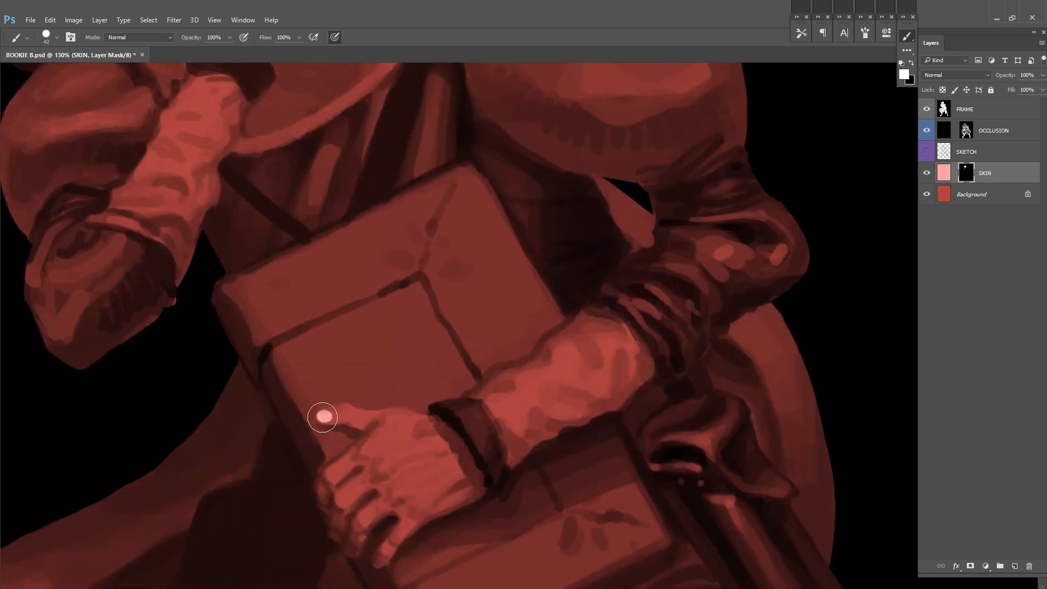
Step: Reveal the skin colour on the hand holding the book with a resized brush and save the file
mouse_move(323, 417)
left_mouse_down()
mouse_move(417, 419)
mouse_move(477, 480)
left_mouse_up()
left_click_drag(477, 480, 598, 349)
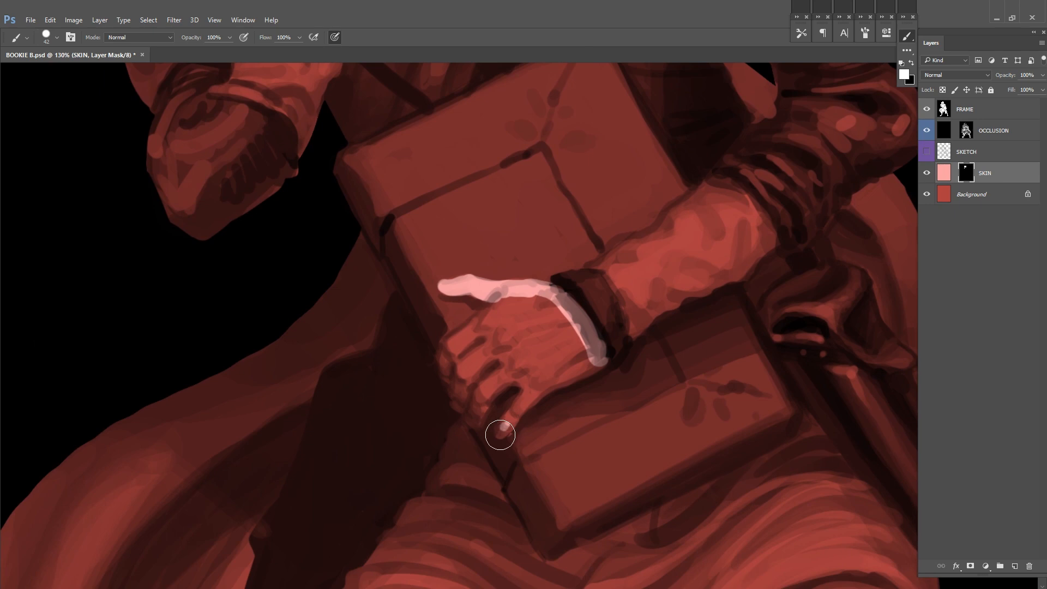
mouse_move(500, 430)
left_mouse_down()
mouse_move(605, 343)
mouse_move(532, 306)
left_mouse_up()
right_click(521, 304)
left_click_drag(582, 332, 577, 332)
mouse_move(496, 305)
left_mouse_down()
mouse_move(446, 357)
mouse_move(462, 404)
mouse_move(525, 383)
mouse_move(562, 335)
left_mouse_up()
left_click_drag(485, 374, 474, 402)
scroll(644, 335, "down", 5)
key("ctrl+0")
key("ctrl+s")
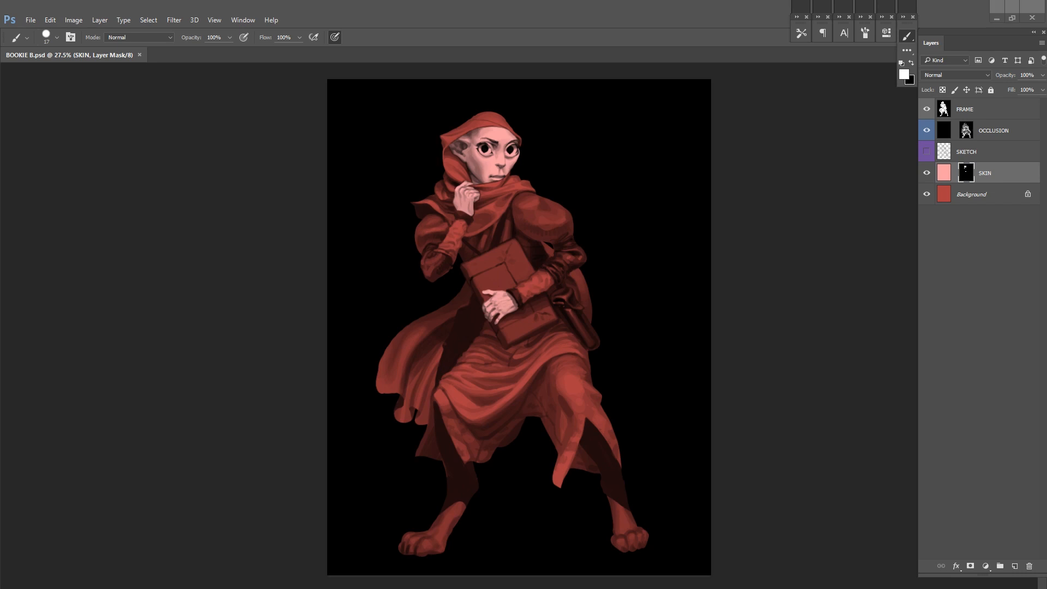
Step: Create a dark brown colour layer with a mask directly above Background
left_click(945, 194)
left_click(903, 74)
left_click(768, 400)
left_click_drag(708, 329, 676, 365)
key("Return")
key("F2")
Step: Reveal the dark brown on the lower skirt and the legs in the Layer 1 mask
mouse_move(579, 367)
left_mouse_down()
mouse_move(701, 304)
mouse_move(649, 322)
left_mouse_up()
left_click_drag(569, 371, 546, 417)
left_click_drag(611, 349, 628, 349)
mouse_move(608, 377)
left_mouse_down()
mouse_move(598, 363)
mouse_move(591, 458)
mouse_move(665, 554)
left_mouse_up()
mouse_move(566, 376)
left_mouse_down()
mouse_move(545, 423)
mouse_move(465, 445)
mouse_move(437, 406)
left_mouse_up()
left_click_drag(468, 470, 518, 460)
right_click(473, 425)
left_click(617, 435)
left_click_drag(405, 385, 386, 442)
left_click_drag(422, 449, 455, 552)
Step: Clean up the borders of the dark brown area, alternately revealing and hiding colour in the Layer 1 mask
key("x")
mouse_move(400, 318)
left_mouse_down()
mouse_move(412, 357)
mouse_move(422, 320)
left_mouse_up()
key("x")
key("x")
left_click_drag(465, 372, 479, 381)
key("x")
Step: Reveal the dark brown on the pleated cloth beneath the book, following the upper edge of the red drape
key("x")
left_click_drag(743, 313, 721, 317)
mouse_move(721, 317)
left_mouse_down()
mouse_move(603, 388)
mouse_move(618, 277)
left_mouse_up()
mouse_move(648, 399)
left_mouse_down()
mouse_move(668, 442)
mouse_move(661, 406)
left_mouse_up()
key("x")
mouse_move(457, 434)
left_mouse_down()
mouse_move(413, 448)
mouse_move(400, 468)
left_mouse_up()
mouse_move(584, 177)
left_mouse_down()
mouse_move(604, 321)
mouse_move(624, 323)
left_mouse_up()
left_click_drag(573, 385, 650, 327)
left_click_drag(651, 327, 688, 327, "ctrl")
mouse_move(599, 339)
left_mouse_down()
mouse_move(624, 306)
mouse_move(518, 316)
mouse_move(591, 334)
mouse_move(551, 271)
mouse_move(601, 303)
mouse_move(776, 230)
left_mouse_up()
key("x")
key("x")
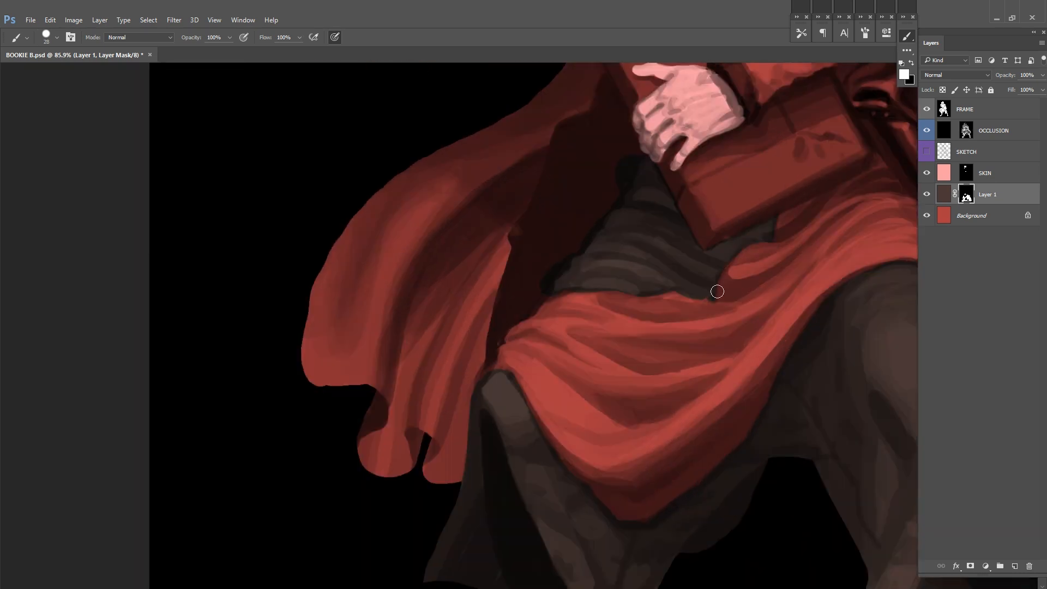
key("x")
left_click_drag(642, 286, 286, 528)
left_click_drag(772, 275, 714, 275, "ctrl")
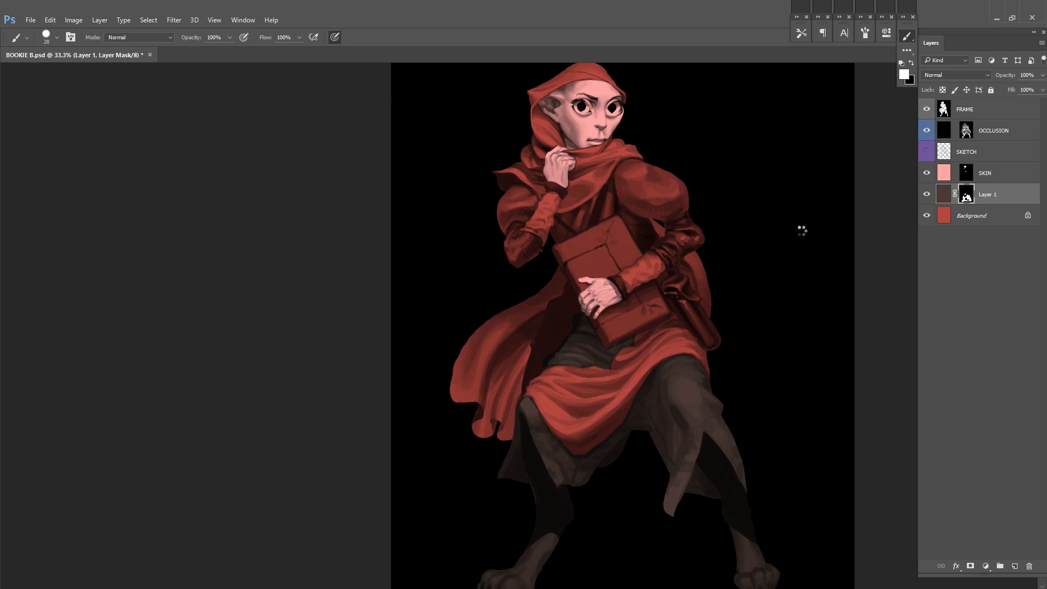
Step: Mirror the view and reveal the dark brown on the torso between the puffed sleeve and the book
key("F2")
left_click_drag(707, 207, 730, 207, "ctrl")
left_click_drag(603, 217, 674, 236)
left_click_drag(673, 235, 701, 236, "ctrl")
left_click_drag(678, 133, 641, 177)
left_click_drag(553, 268, 487, 297)
left_click_drag(547, 290, 495, 363)
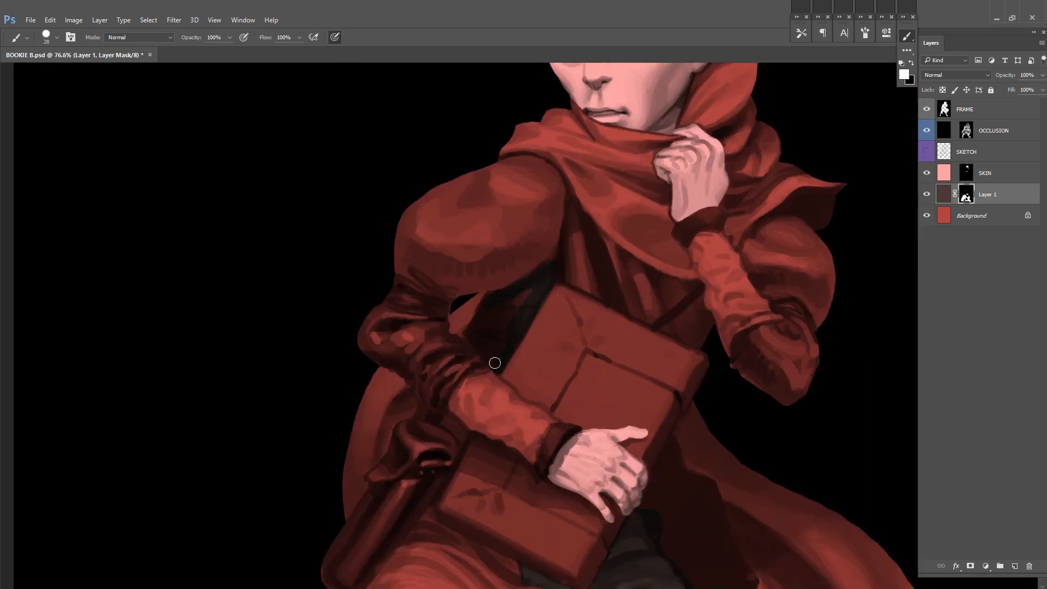
Step: Extend the dark brown across the chest between the scarf and the book and save the file
left_click_drag(578, 182, 567, 249)
left_click_drag(739, 253, 627, 273)
mouse_move(490, 255)
left_mouse_down()
mouse_move(508, 311)
mouse_move(534, 319)
left_mouse_up()
left_click_drag(537, 300, 570, 309)
left_click_drag(587, 361, 521, 332)
mouse_move(517, 330)
left_mouse_down()
mouse_move(579, 327)
mouse_move(577, 348)
left_mouse_up()
left_click_drag(788, 297, 738, 243, "ctrl")
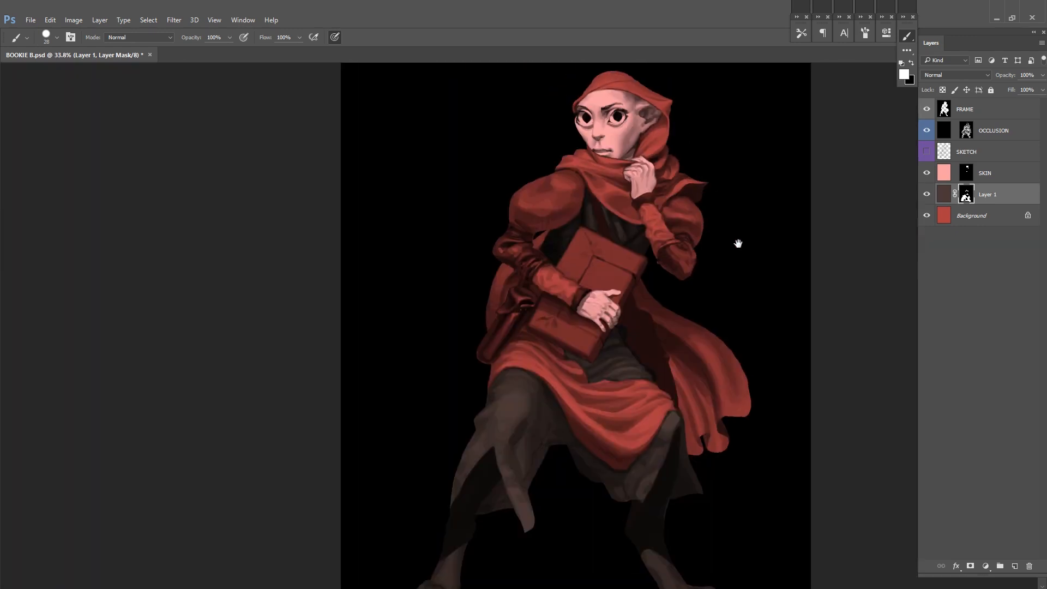
key("ctrl+0")
key("ctrl+s")
Step: Pick the beige colour 9a8b75 and fill a new layer above Layer 1 with it
left_click(944, 194)
key("n")
left_click(768, 387)
left_click(660, 355)
left_click(651, 322)
left_click(769, 391)
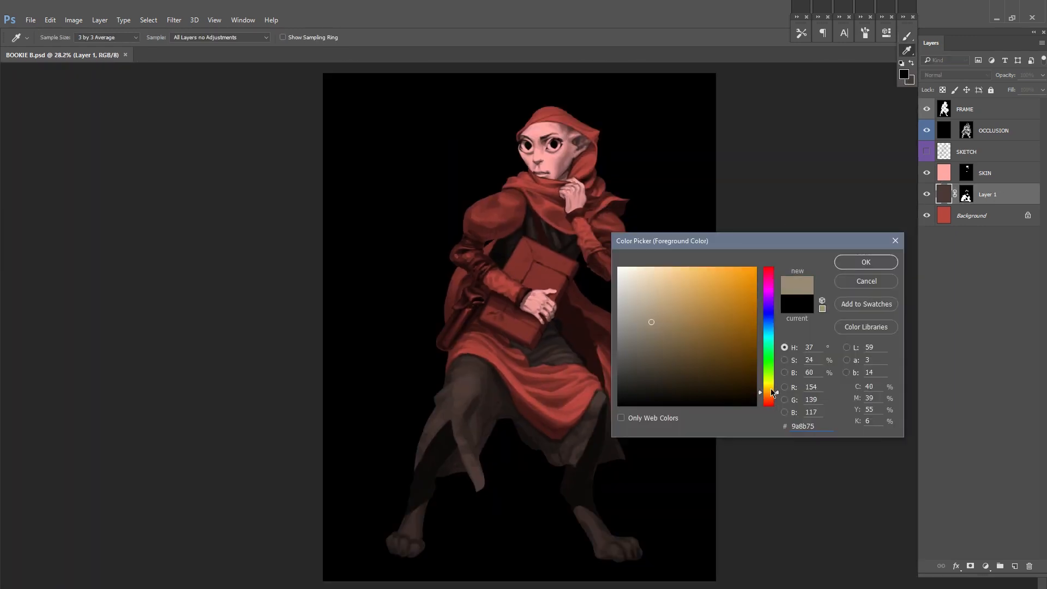
left_click(855, 263)
key("ctrl+alt+shift+n")
key("alt+BackSpace")
Step: Reveal the beige on both forearm wraps in the Layer 2 mask and save the file
mouse_move(582, 226)
left_mouse_down("ctrl")
mouse_move(656, 197)
mouse_move(626, 280)
left_mouse_up("ctrl")
mouse_move(549, 284)
left_mouse_down()
mouse_move(523, 298)
mouse_move(566, 445)
mouse_move(635, 395)
mouse_move(567, 309)
mouse_move(606, 386)
left_mouse_up()
left_click_drag(510, 524, 705, 322)
mouse_move(527, 331)
left_mouse_down()
mouse_move(490, 375)
mouse_move(415, 338)
mouse_move(430, 273)
mouse_move(524, 327)
mouse_move(399, 311)
left_mouse_up()
left_click_drag(753, 261, 691, 334)
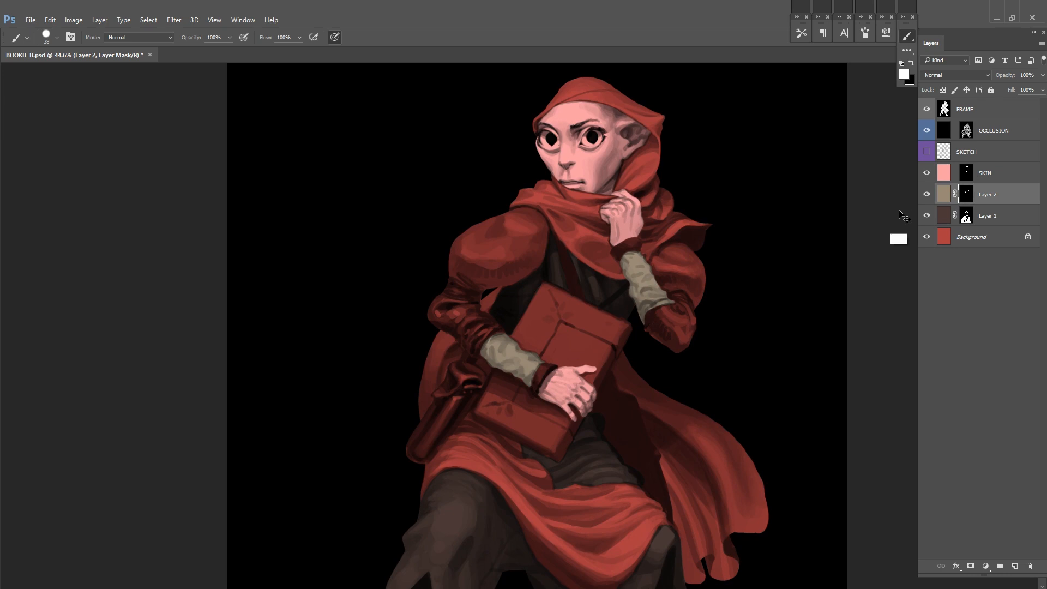
key("ctrl+s")
Step: Reveal the beige on the scarf and the hood in the Layer 2 mask, using a smaller brush for the edges
left_click_drag(763, 133, 666, 219)
left_click_drag(706, 300, 726, 300)
mouse_move(498, 226)
left_mouse_down()
mouse_move(598, 168)
mouse_move(461, 314)
mouse_move(526, 345)
mouse_move(568, 382)
left_mouse_up()
left_click_drag(678, 338, 709, 338)
key("bracketleft")
key("bracketleft")
key("bracketleft")
key("bracketleft")
key("bracketleft")
mouse_move(617, 330)
left_mouse_down()
mouse_move(694, 235)
mouse_move(627, 251)
left_mouse_up()
mouse_move(620, 258)
left_mouse_down()
mouse_move(591, 285)
mouse_move(521, 292)
mouse_move(507, 365)
left_mouse_up()
left_click_drag(674, 249, 695, 249)
mouse_move(393, 374)
left_mouse_down()
mouse_move(496, 420)
mouse_move(509, 399)
left_mouse_up()
left_click_drag(659, 201, 616, 200)
left_click_drag(666, 275, 635, 240)
Step: Shift the beige of Layer 2 to a warmer, more saturated tan with Hue/Saturation and save the file
left_click(946, 196)
key("ctrl+alt+u")
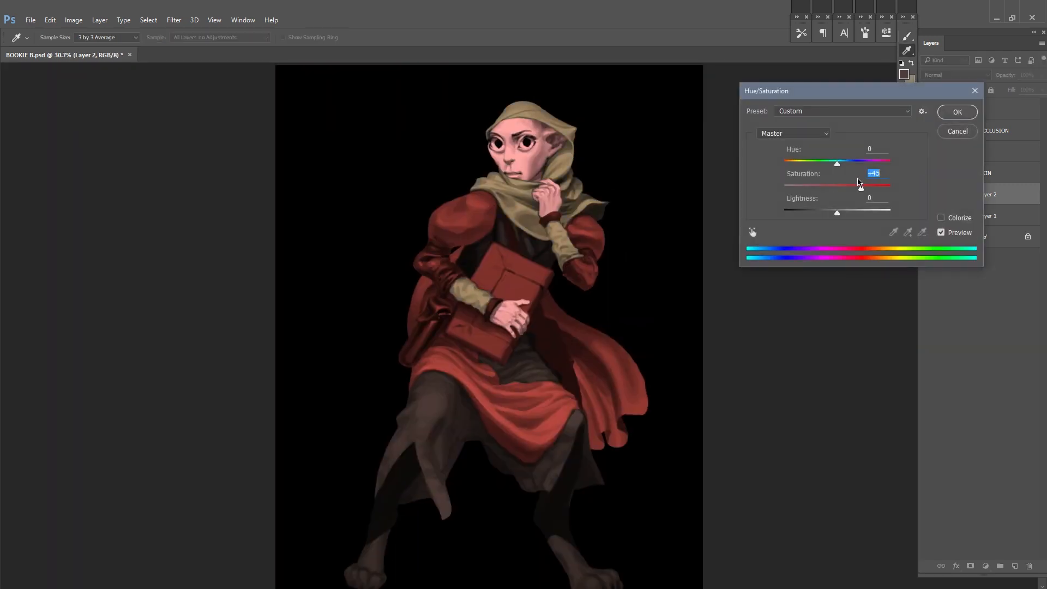
left_click_drag(832, 163, 827, 164)
left_click_drag(842, 213, 850, 213)
left_click_drag(873, 189, 875, 188)
left_click(881, 164)
key("ctrl+z")
left_click(958, 112)
key("ctrl+s")
Step: Make the SKIN layer paler with Saturation -11 and Lightness +15
left_click(944, 175)
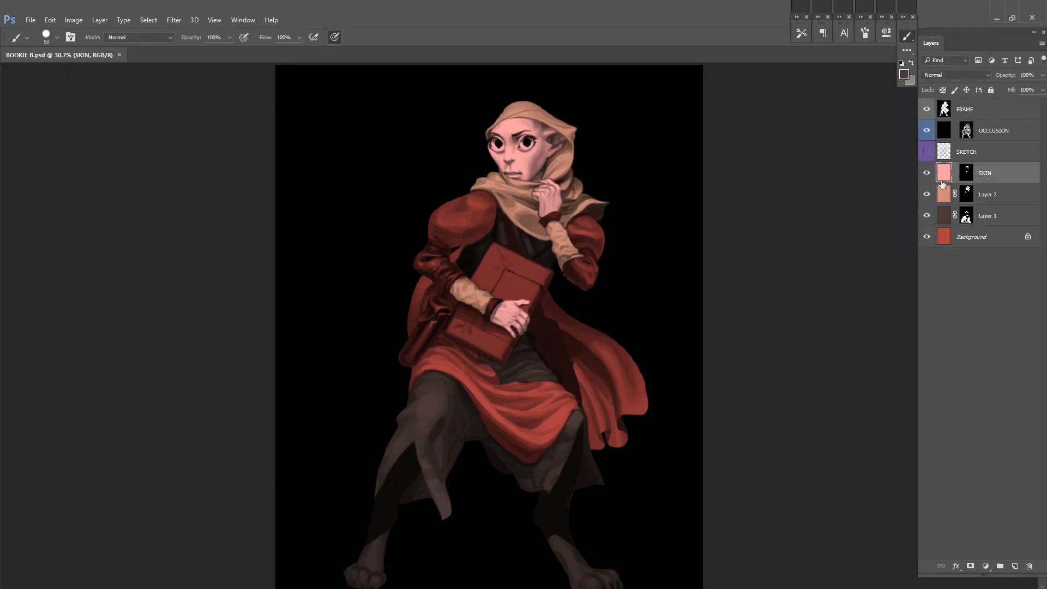
key("ctrl+u")
left_click_drag(837, 188, 826, 189)
key("Tab")
key("shift+Up")
key("Up")
key("Up")
key("Up")
key("Up")
key("Up")
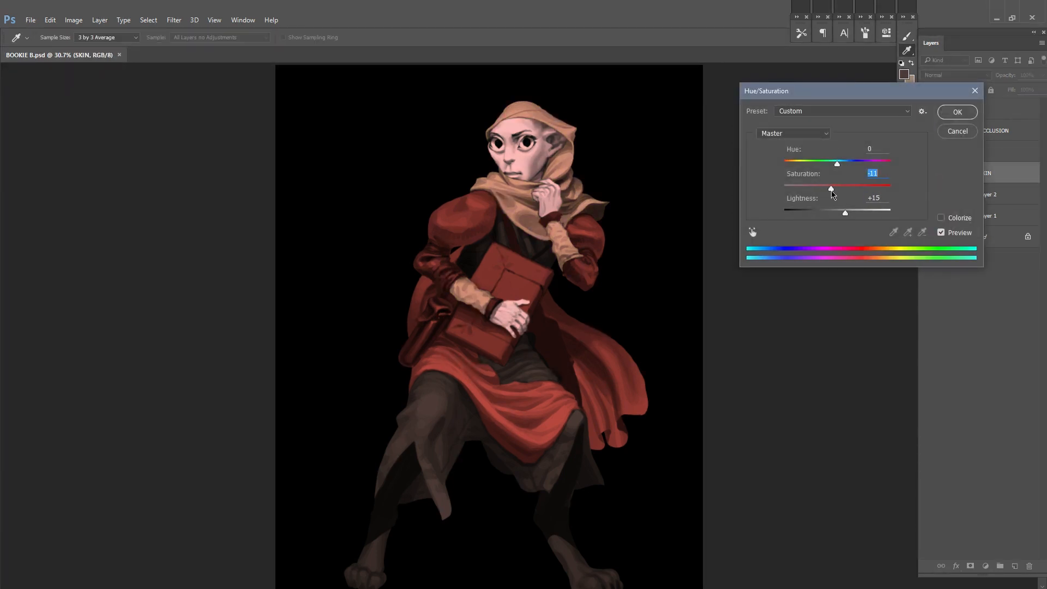
left_click(957, 113)
Step: Shift the tan of Layer 2 towards yellow with a Hue/Saturation Hue value of +10
left_click_drag(837, 166, 843, 164)
left_click(944, 195)
key("ctrl+u")
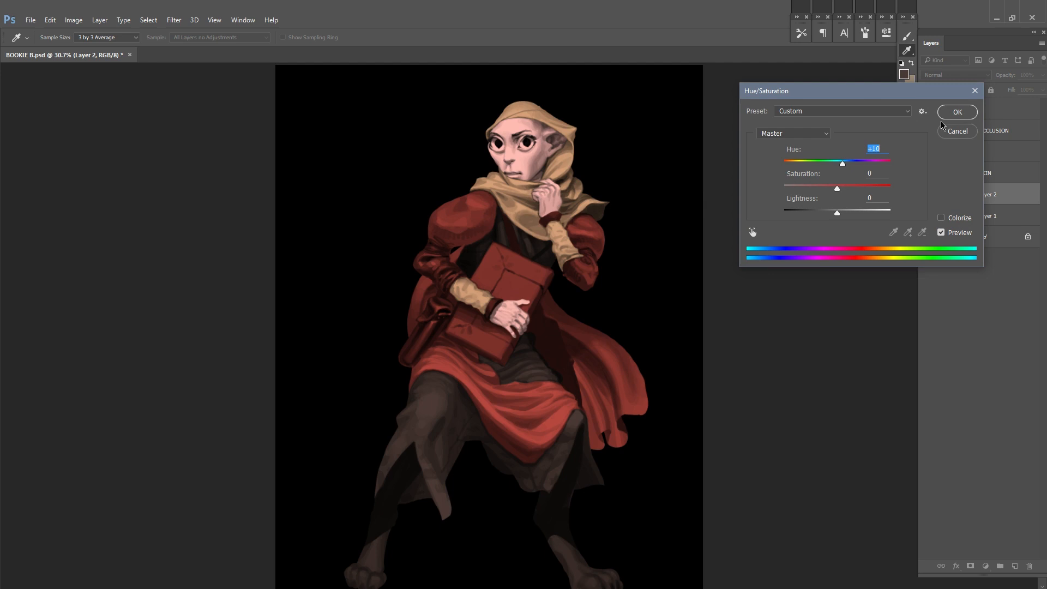
left_click(957, 112)
scroll(647, 283, "down", 5)
scroll(610, 318, "up", 5)
Step: Reveal the pale skin colour on both feet in the SKIN layer mask
left_click(966, 173)
key("f")
scroll(491, 437, "up", 8)
mouse_move(319, 296)
left_mouse_down()
mouse_move(284, 317)
mouse_move(319, 393)
left_mouse_up()
left_click_drag(646, 297, 364, 318)
mouse_move(368, 312)
left_mouse_down()
mouse_move(365, 320)
mouse_move(483, 377)
mouse_move(491, 406)
left_mouse_up()
left_click_drag(381, 320, 411, 334)
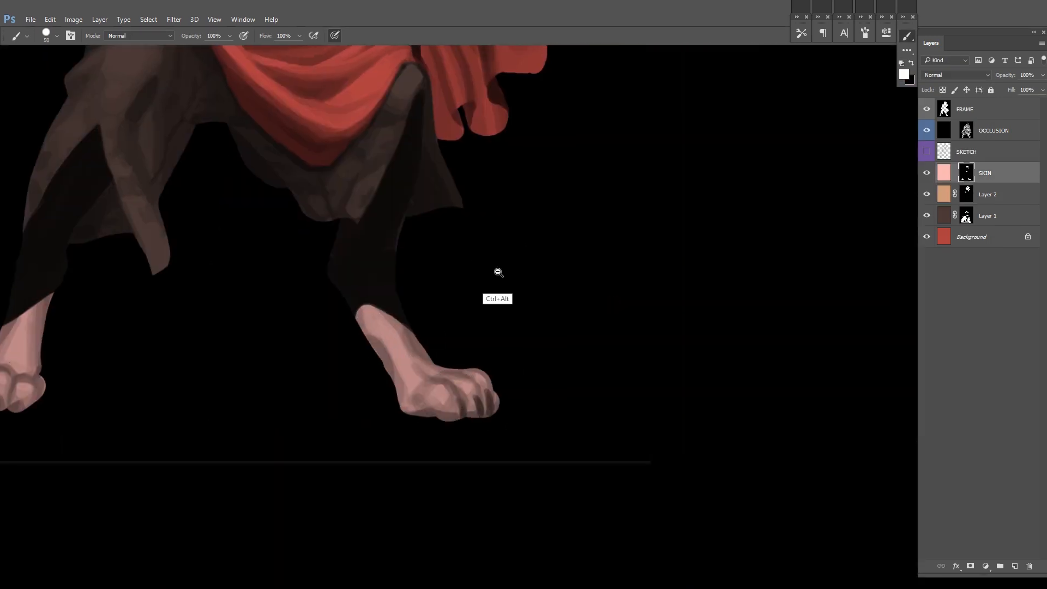
left_click_drag(499, 272, 514, 322)
left_click_drag(618, 239, 645, 234)
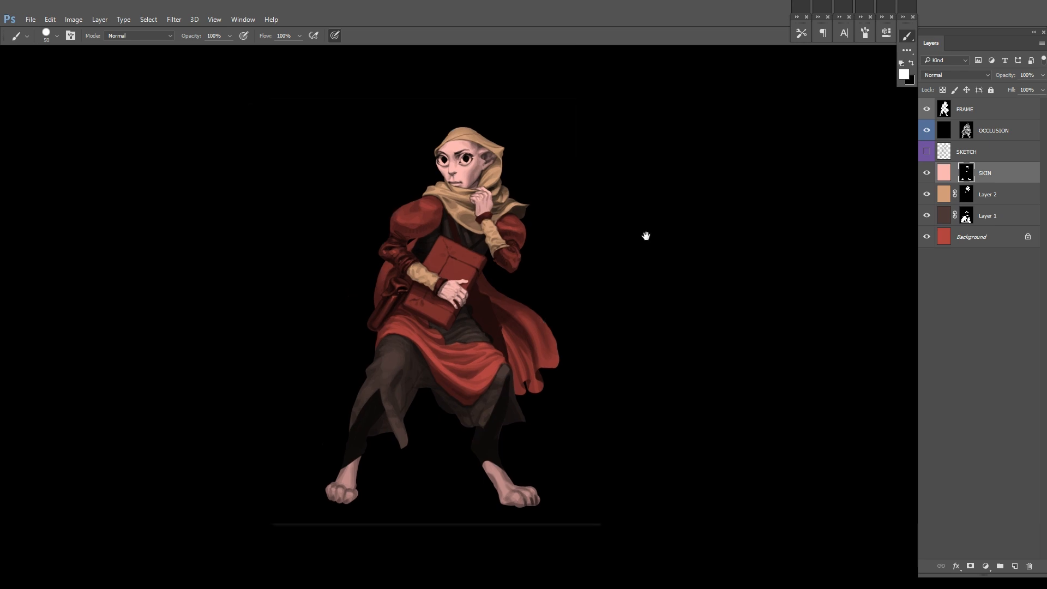
Step: Flip the canvas horizontally and add a teal fill layer with a black mask above SKIN, named IRISES
key("ctrl+shift+h")
left_click(903, 75)
left_click(768, 332)
left_click(711, 338)
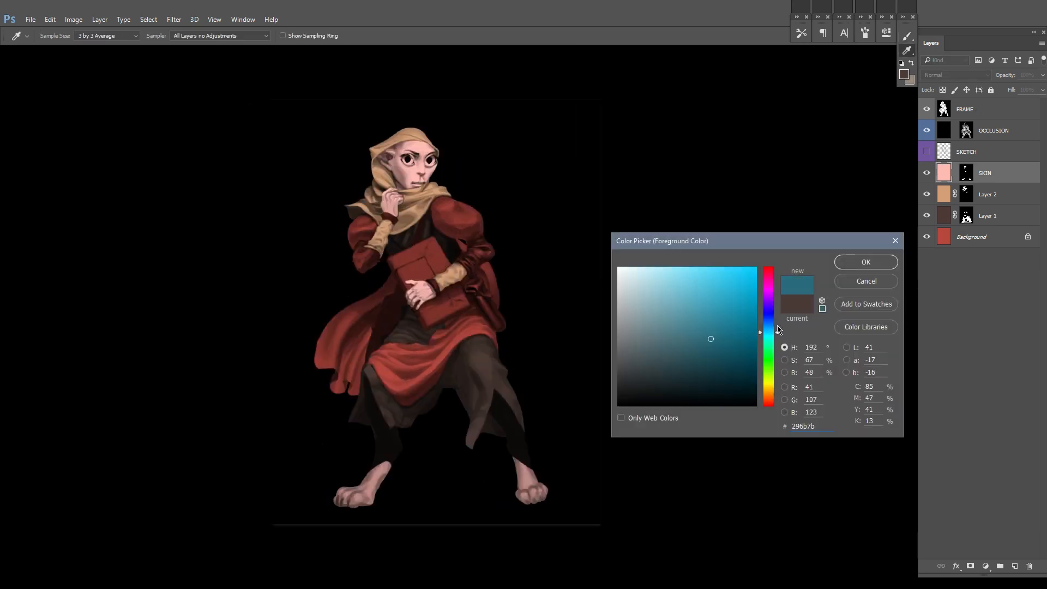
left_click(767, 336)
left_click(845, 259)
key("F2")
double_click(983, 175)
type("I")
Step: Reveal the teal around the pupils of both eyes in the IRISES mask with a small brush
left_click_drag(409, 148, 583, 279)
left_click_drag(627, 286, 605, 286)
mouse_move(517, 244)
left_mouse_down()
mouse_move(568, 228)
mouse_move(597, 242)
left_mouse_up()
mouse_move(436, 243)
left_mouse_down()
mouse_move(414, 273)
mouse_move(465, 275)
mouse_move(451, 278)
left_mouse_up()
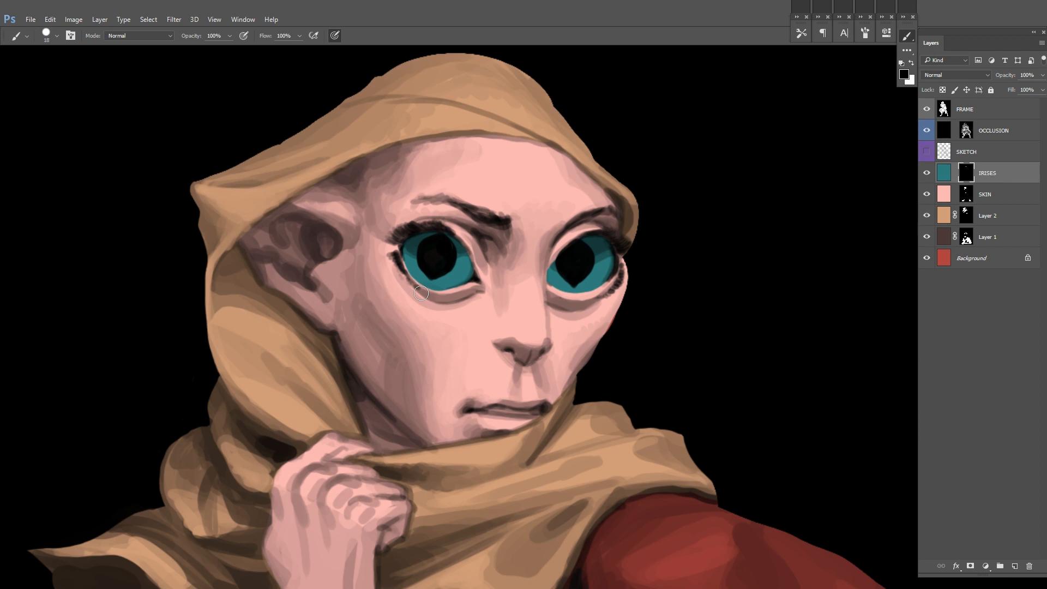
left_click_drag(686, 253, 635, 281)
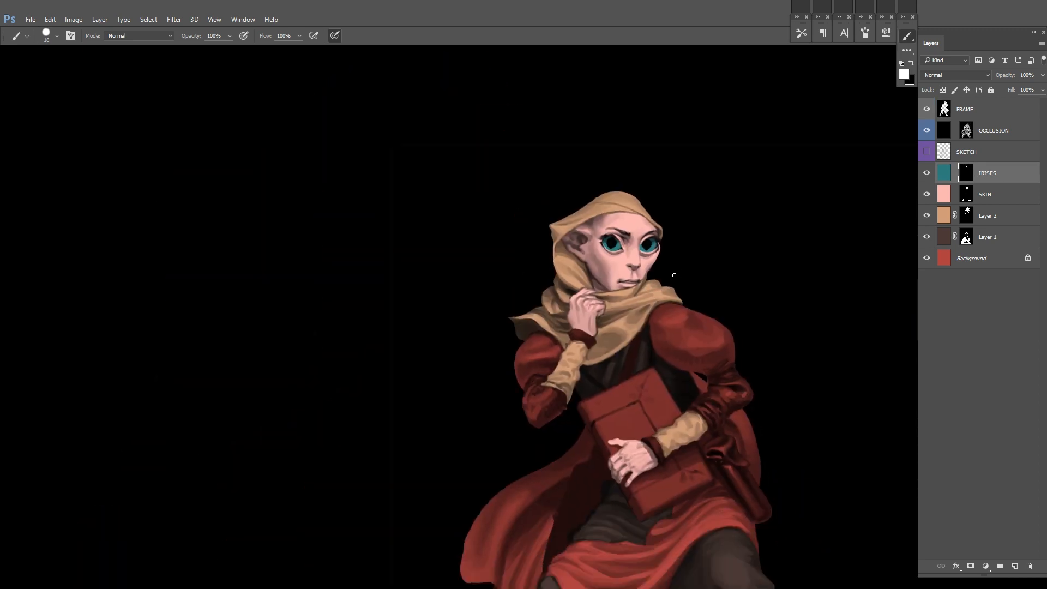
Step: Flip the canvas back and add a white fill layer with a black mask above OCCLUSION, named SPECULARS
key("ctrl+shift+h")
left_click(1000, 126)
key("ctrl+shift+alt+n")
key("alt+BackSpace")
left_click(970, 566, "alt")
double_click(988, 131)
type("SPECULARS")
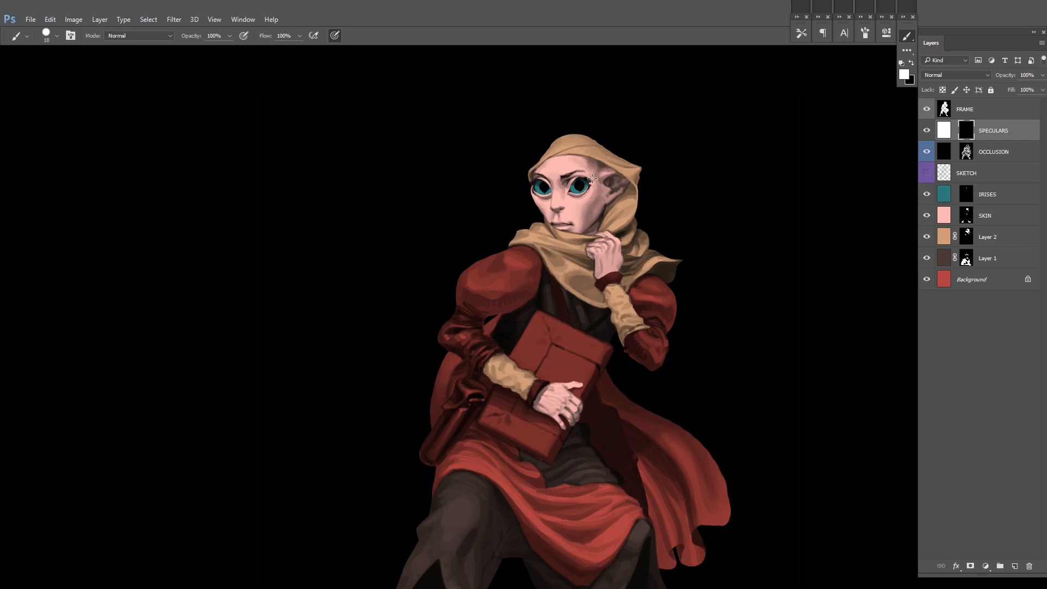
Step: Dab small white highlights into both eyes in the SPECULARS mask and lock that layer
scroll(592, 178, "up", 6)
left_click(515, 224)
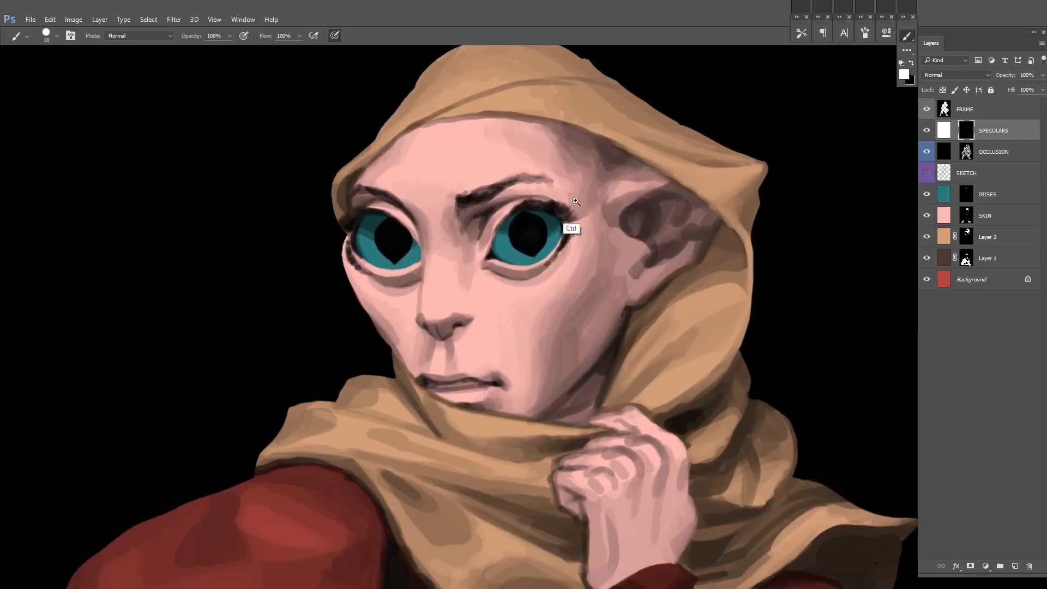
left_click(384, 229)
scroll(640, 222, "down", 6)
scroll(695, 216, "down", 2)
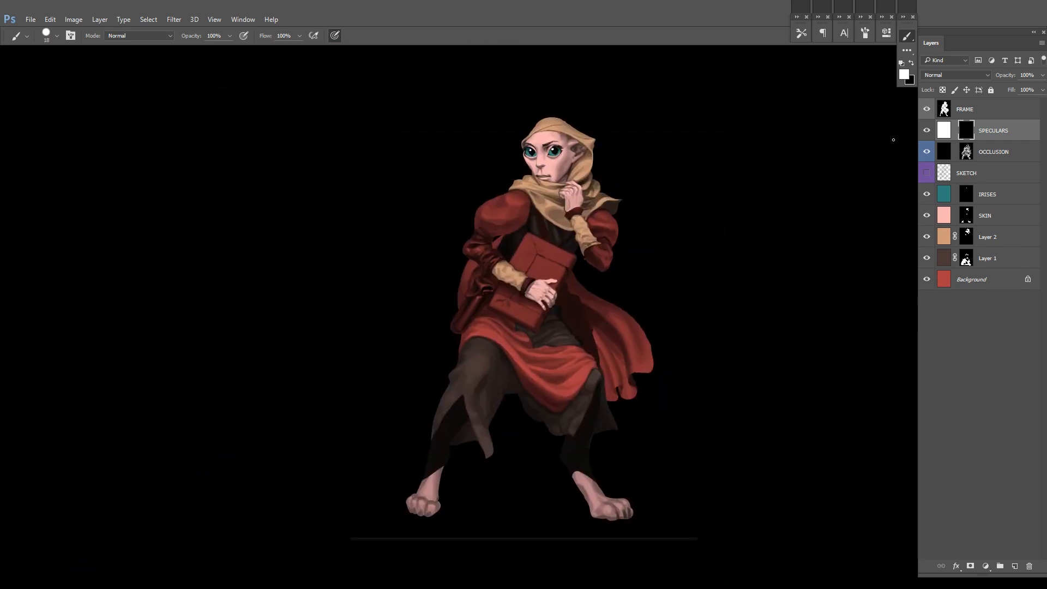
left_click(990, 90)
Step: Hide the SPECULARS and OCCLUSION layers to examine the flat colours and irises, and show the layers again
left_click(926, 152)
left_click(926, 152)
left_click(927, 130)
left_click(926, 151)
left_click(966, 194)
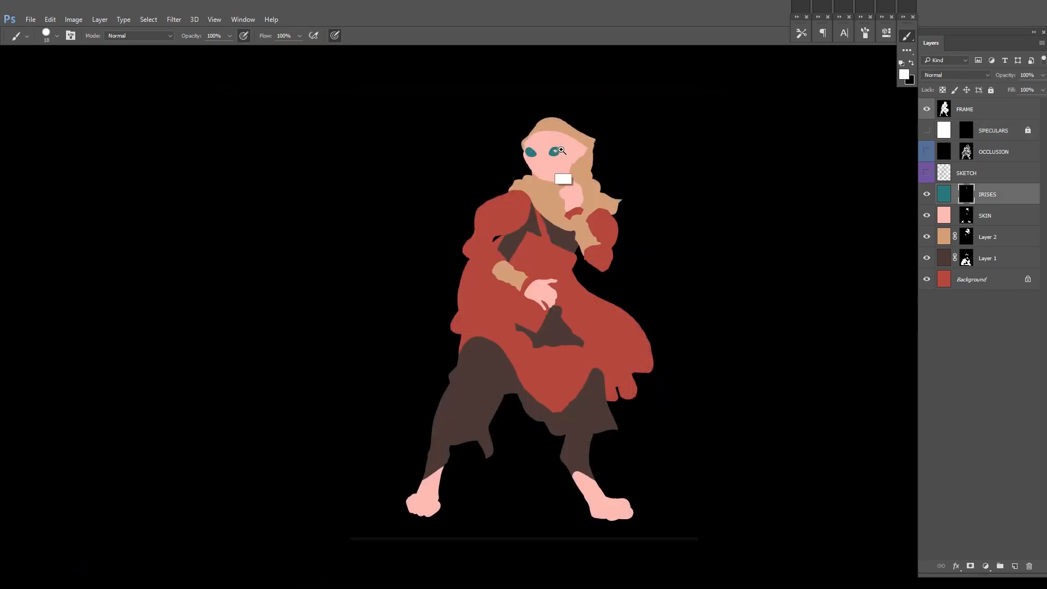
scroll(563, 163, "up", 6)
left_click_drag(926, 130, 926, 173)
scroll(755, 158, "down", 6)
key("ctrl+0")
left_click(966, 173)
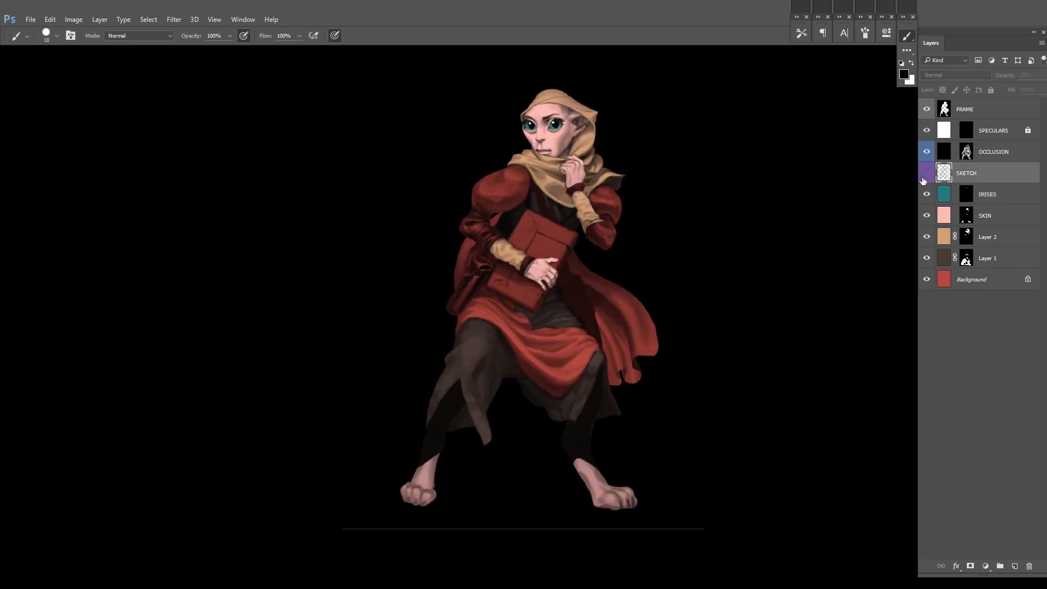
Step: Add a bright cyan fill layer with a black mask above the FRAME layer
left_click(963, 110)
left_click(904, 74)
left_click(767, 331)
left_click(866, 261)
left_click(1014, 565)
key("alt+BackSpace")
left_click(969, 566, "alt")
Step: Sketch loose cyan strokes around the legs in the new layer's mask, undoing unwanted ones, and lock and hide the layer
left_click_drag(434, 334, 418, 450)
left_click_drag(627, 344, 567, 459)
mouse_move(475, 335)
left_mouse_down()
mouse_move(392, 180)
mouse_move(428, 201)
mouse_move(436, 370)
left_mouse_up()
key("ctrl+z")
left_click_drag(376, 329, 439, 312)
key("ctrl+z")
left_click_drag(431, 370, 430, 292)
key("ctrl+z")
left_click_drag(382, 428, 478, 327)
mouse_move(733, 312)
left_mouse_down()
mouse_move(679, 343)
mouse_move(675, 357)
left_mouse_up()
key("ctrl+z")
left_click_drag(428, 369, 327, 482)
left_click(990, 90)
left_click(927, 109)
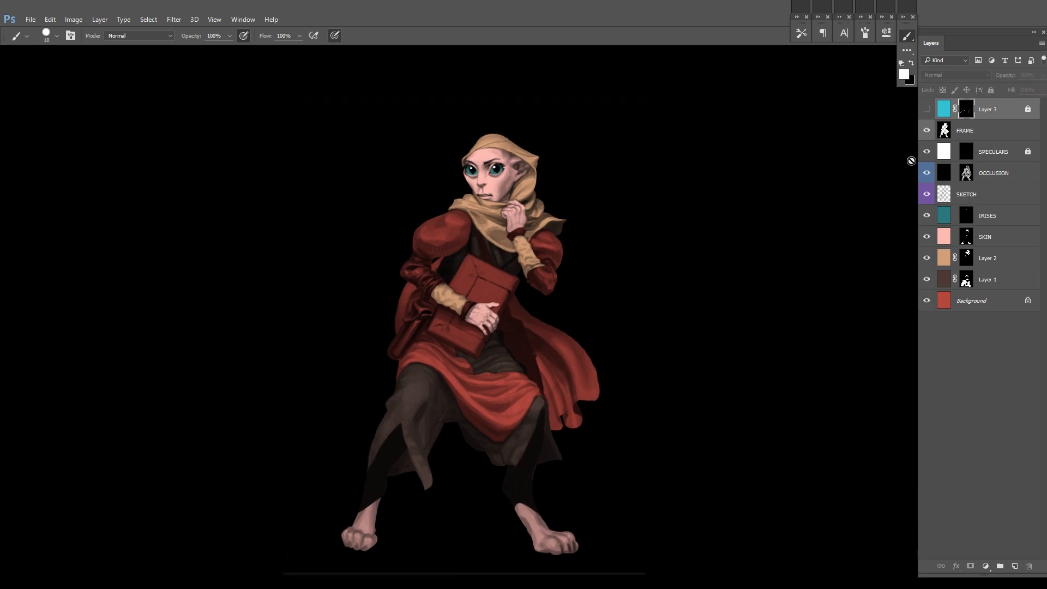
Step: Invert the FRAME layer to give the character a white surround
left_click(1017, 136)
key("ctrl+i")
left_click_drag(782, 296, 794, 250)
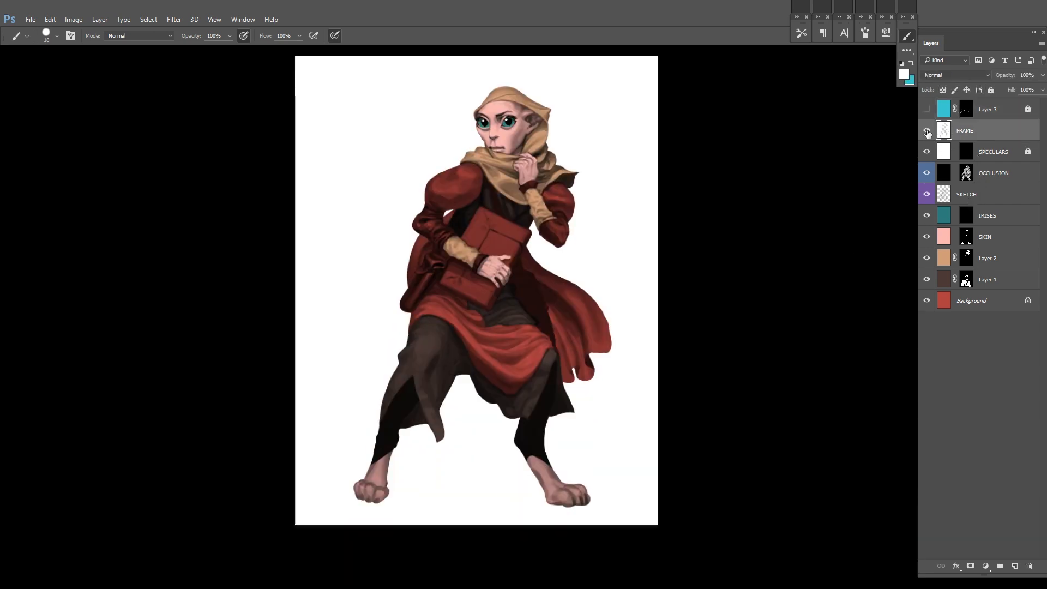
Step: Hide the SKETCH layer and lock it
left_click(960, 195)
left_click(926, 194)
left_click(990, 90)
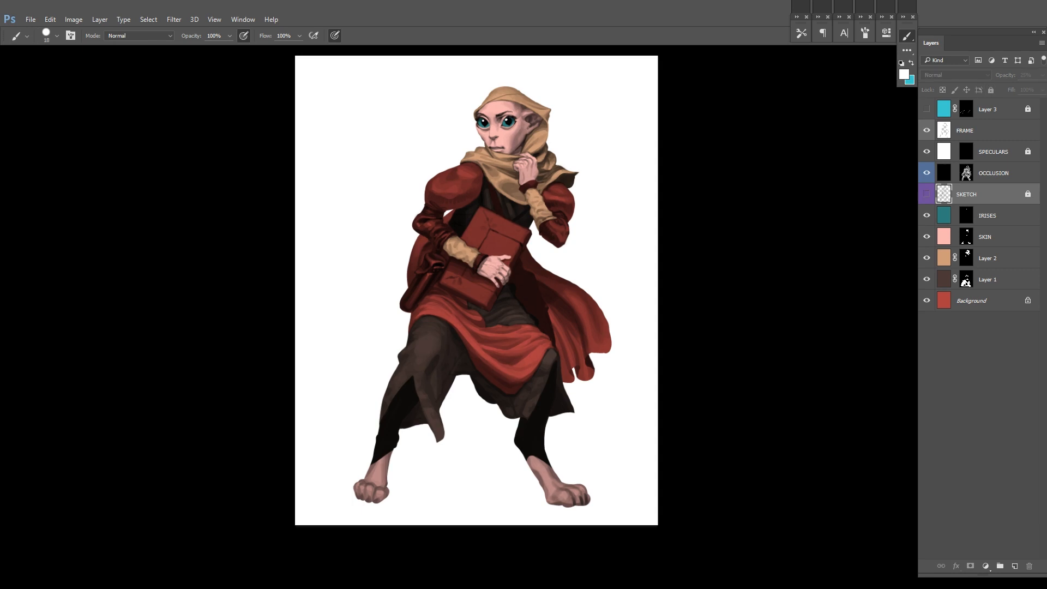
left_click(925, 237)
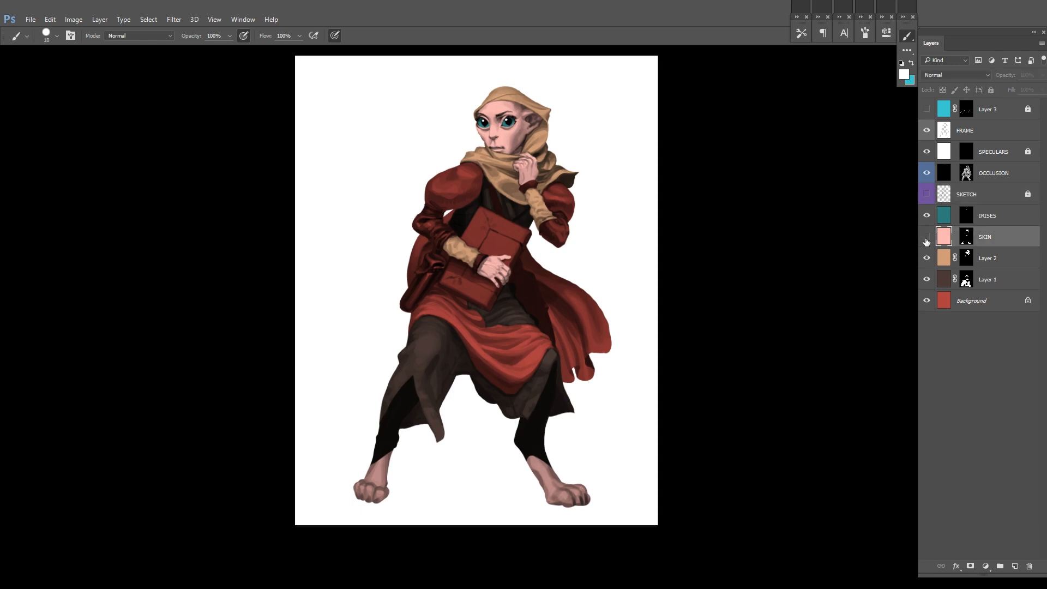
left_click_drag(837, 255, 809, 252)
left_click(978, 303)
key("ctrl+j")
key("ctrl+u")
mouse_move(837, 164)
left_mouse_down()
mouse_move(828, 169)
mouse_move(836, 163)
left_mouse_up()
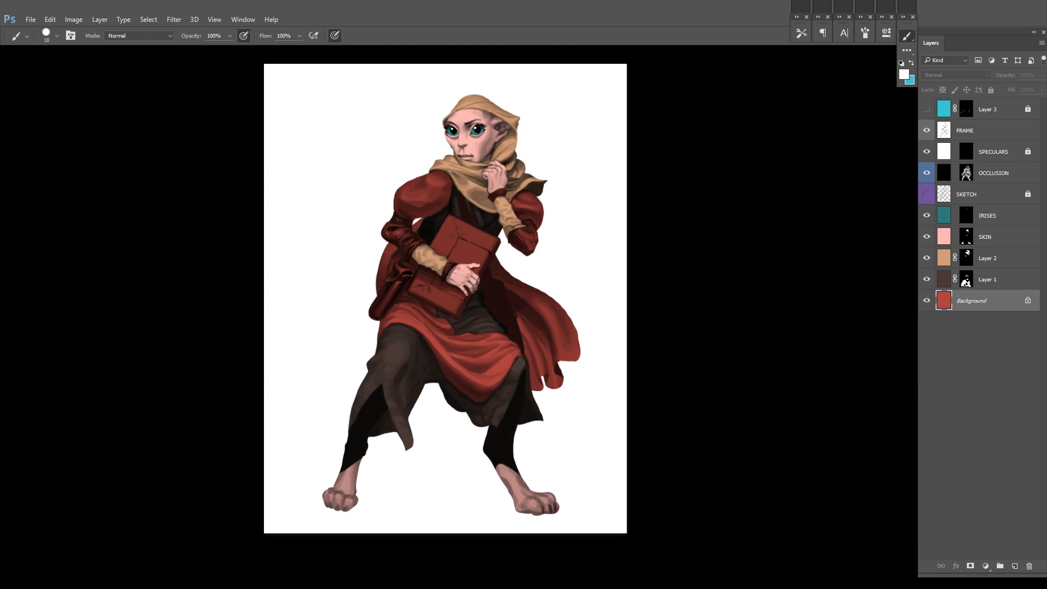
left_click_drag(343, 210, 352, 230)
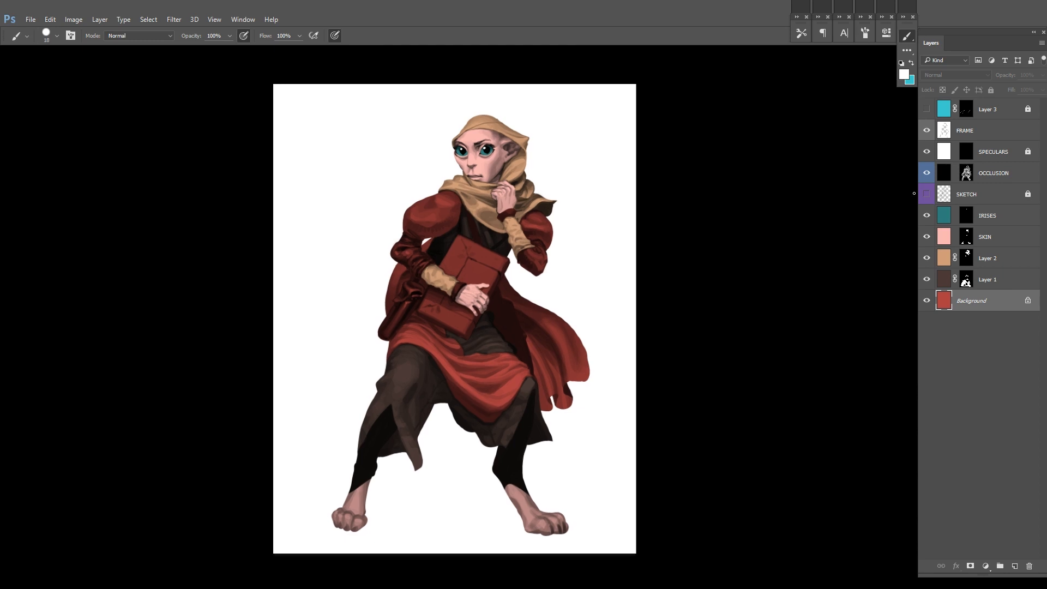
left_click(927, 173)
left_click(928, 174)
left_click(999, 257)
key("ctrl+u")
left_click_drag(837, 189, 816, 190)
left_click_drag(837, 214, 827, 189)
left_click(959, 131)
Step: Mute the tan of Layer 2 to a greyish beige with Hue/Saturation, setting Saturation to -47
key("ctrl+u")
left_click_drag(838, 166, 812, 189)
left_click_drag(837, 165, 839, 164)
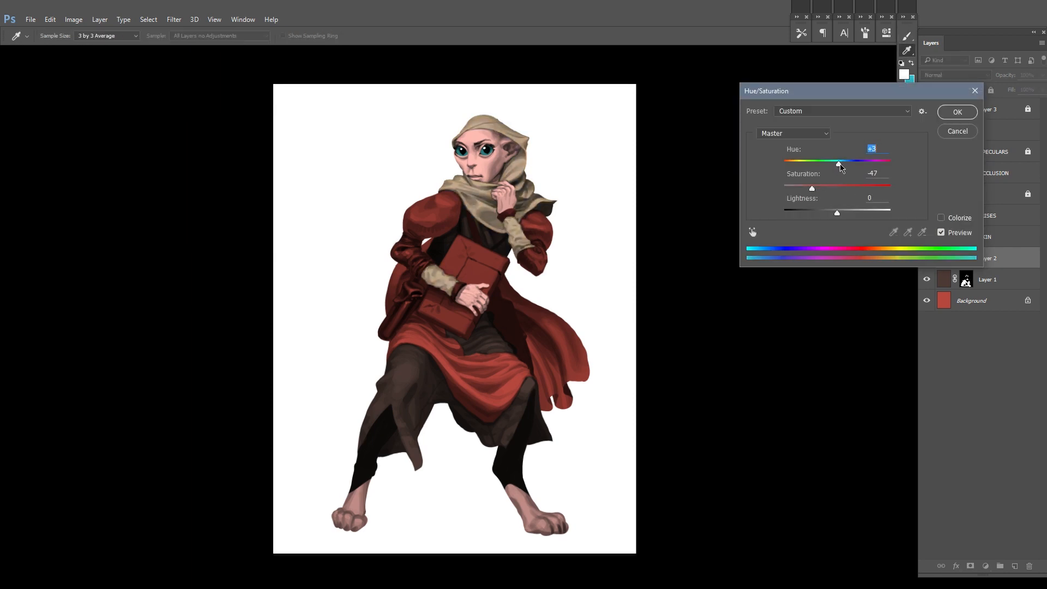
scroll(621, 341, "down", 6)
key("Return")
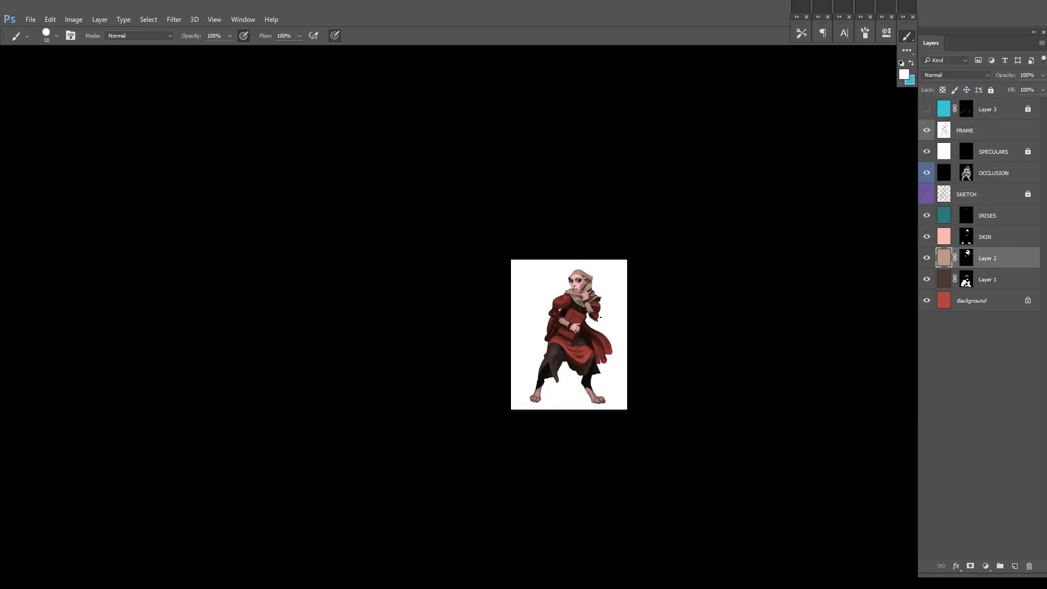
scroll(616, 313, "up", 4)
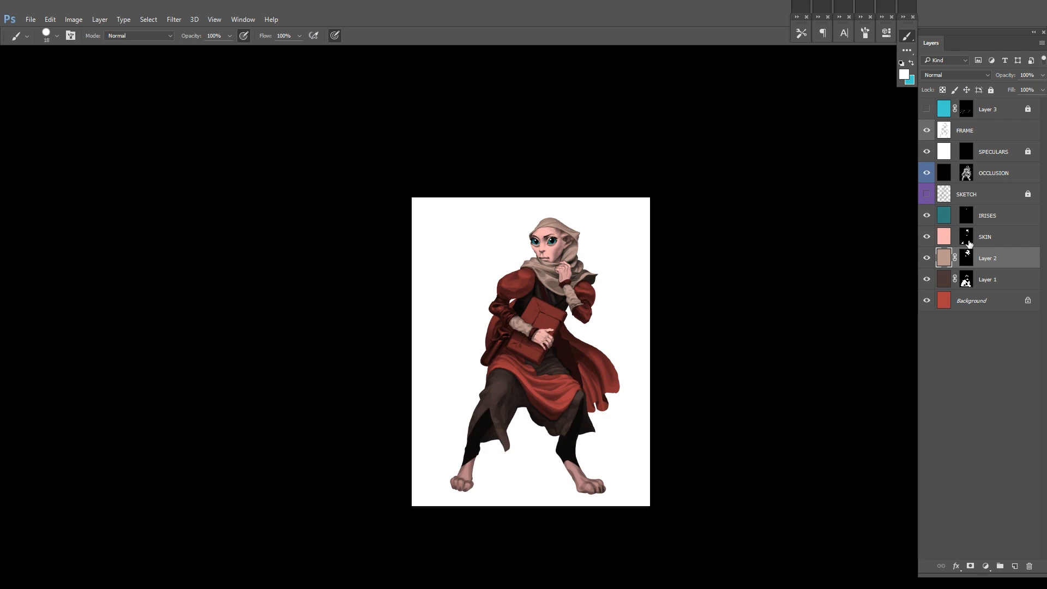
Step: Choose a dark olive brown and add a fill layer of it with a black mask above IRISES
left_click_drag(608, 357, 654, 357)
left_click(987, 216)
left_click(903, 74)
left_click(768, 388)
left_click(699, 348)
left_click(865, 262)
key("x")
key("ctrl+shift+alt+n")
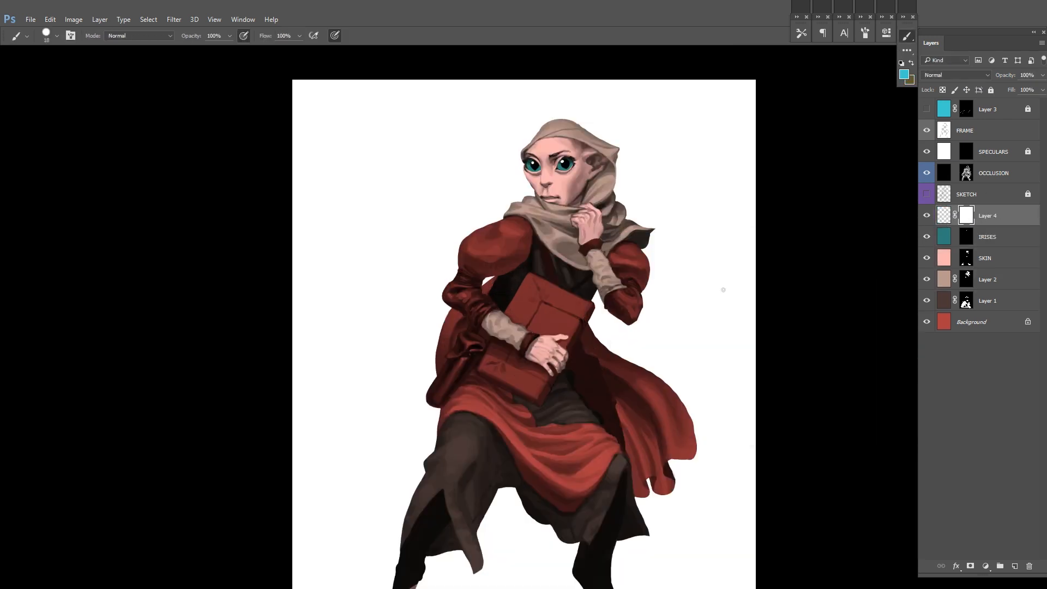
key("ctrl+BackSpace")
key("ctrl+i")
Step: Enlarge the brush and reveal the olive brown on the long case at the character's hip in the Layer 4 mask
scroll(462, 364, "up", 4)
left_click_drag(463, 299, 479, 322)
right_click(495, 309)
left_click_drag(560, 334, 572, 334)
key("Return")
left_click_drag(474, 327, 450, 349)
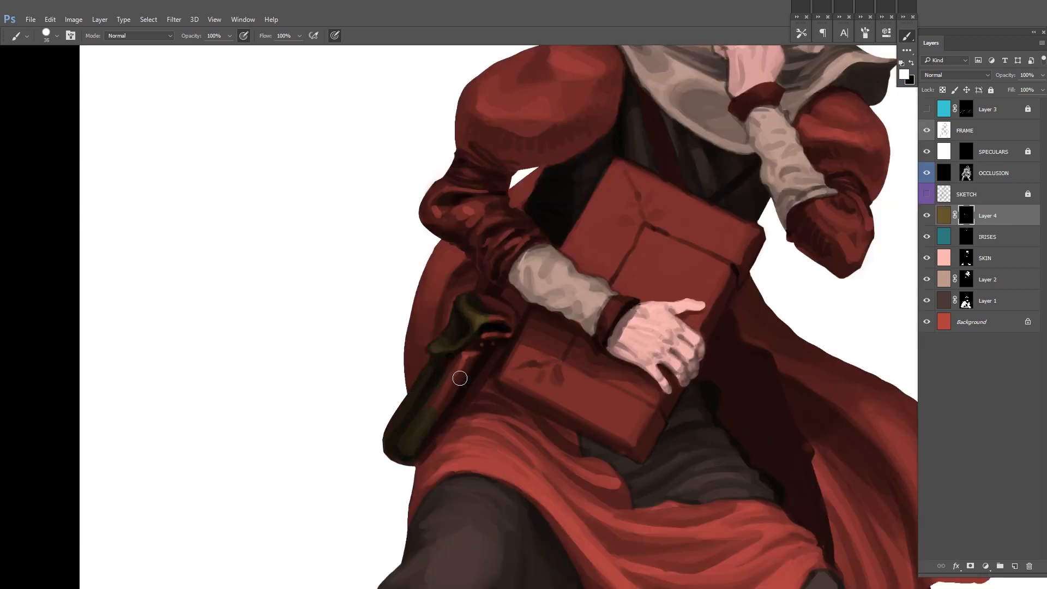
Step: Reveal the olive brown along the book's upper edges in the Layer 4 mask and move Layer 4 below SKIN
left_click_drag(722, 186, 588, 315)
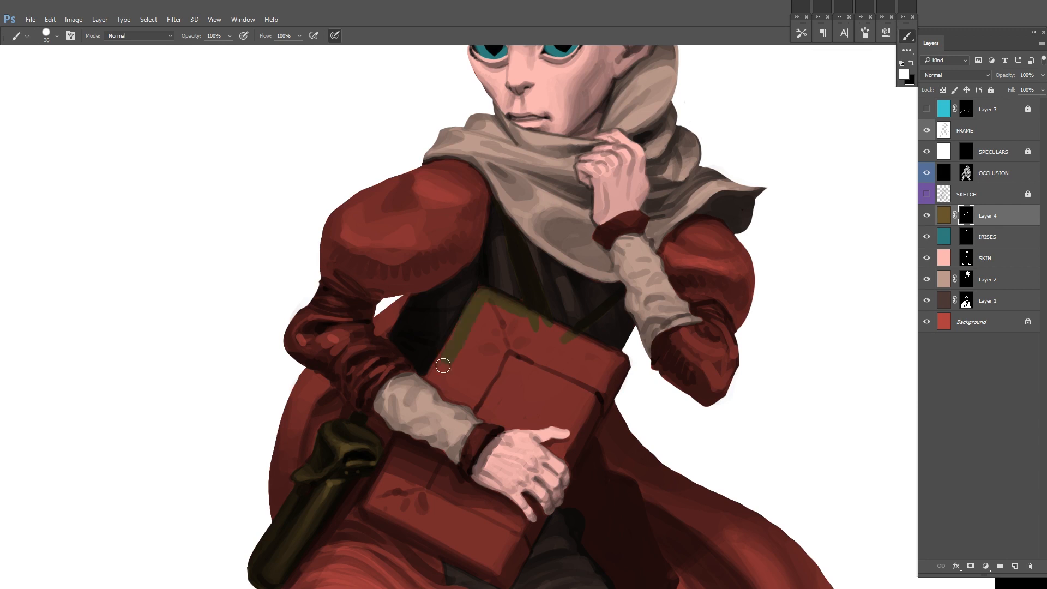
left_click_drag(777, 361, 768, 248)
left_click_drag(982, 215, 967, 263)
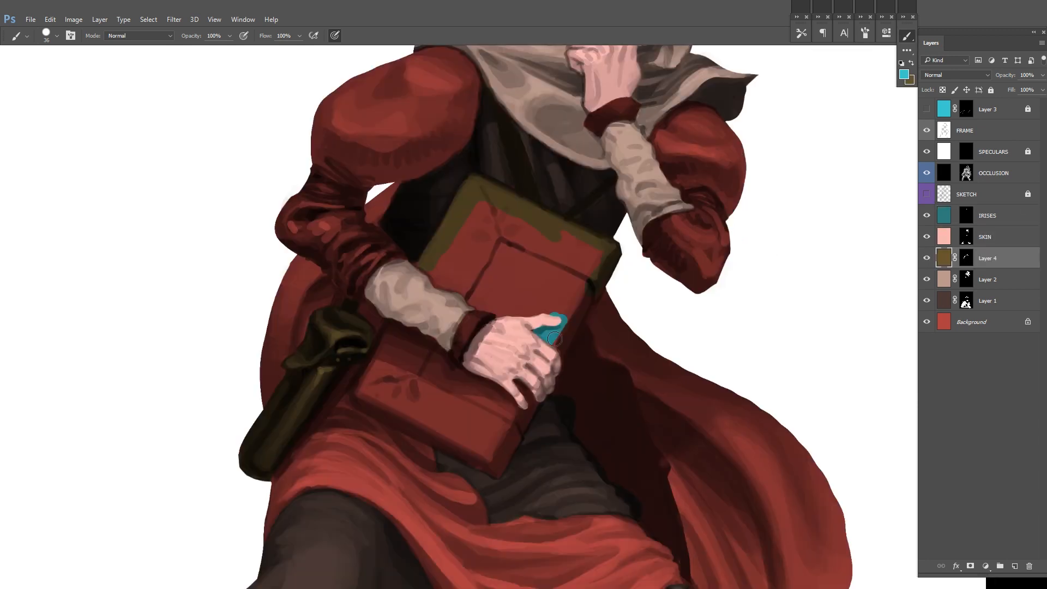
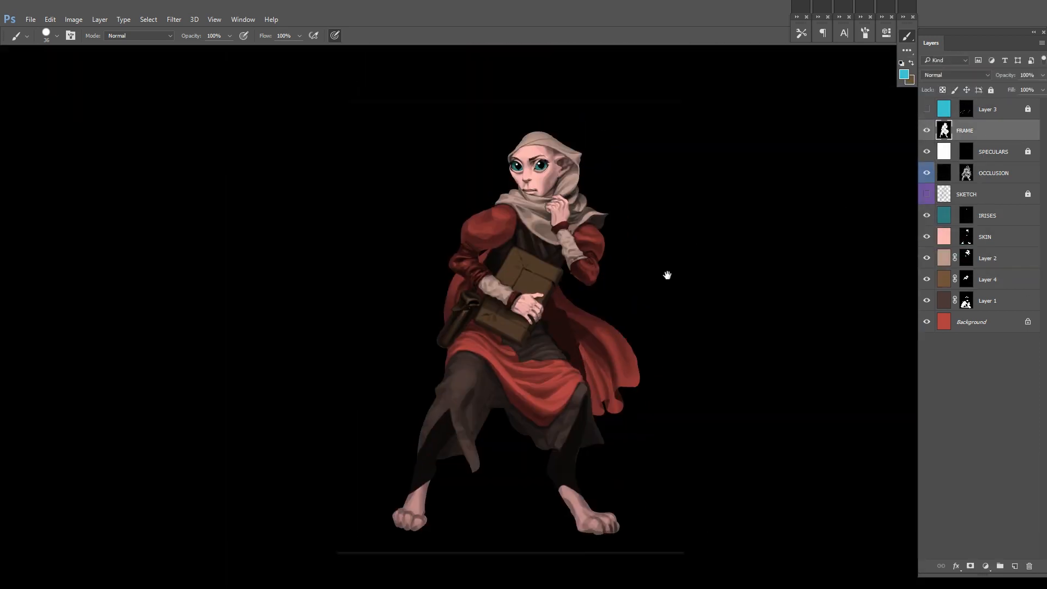
left_click_drag(667, 275, 665, 276)
left_click(926, 300)
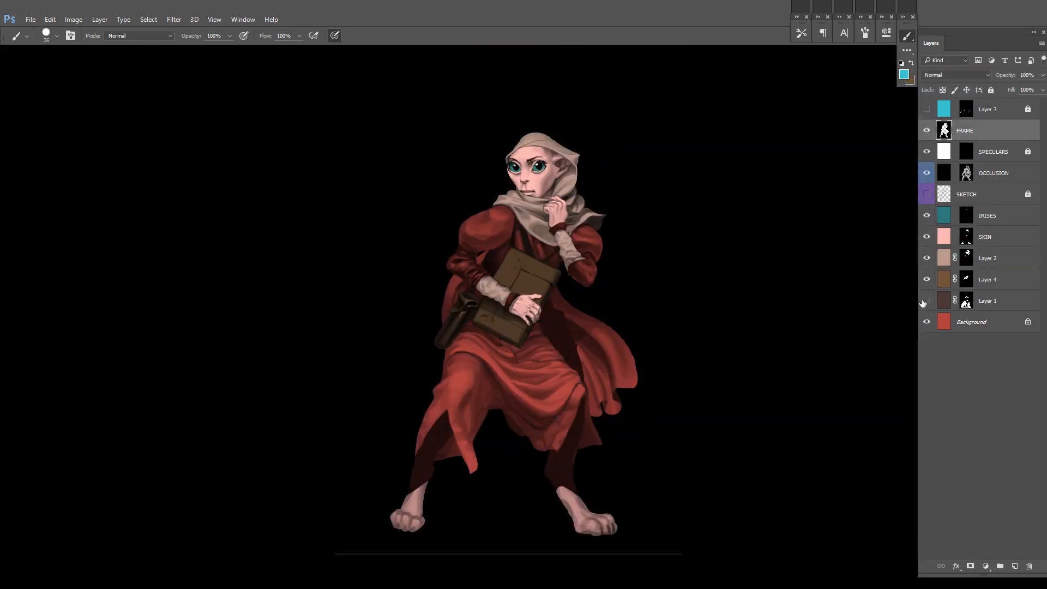
left_click(927, 300)
left_click(943, 300)
left_click(1042, 76)
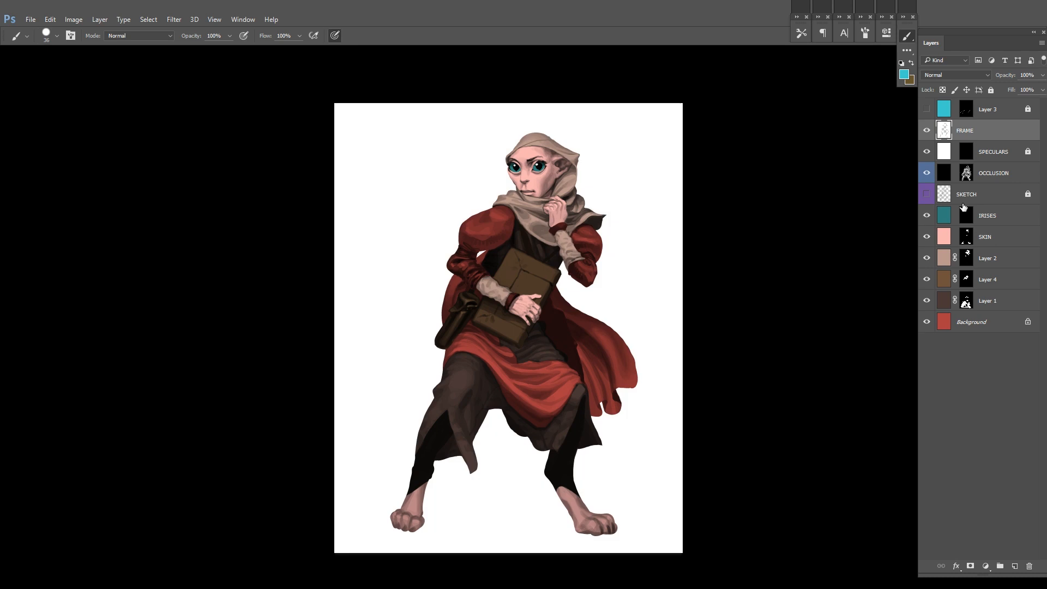
key("ctrl+u")
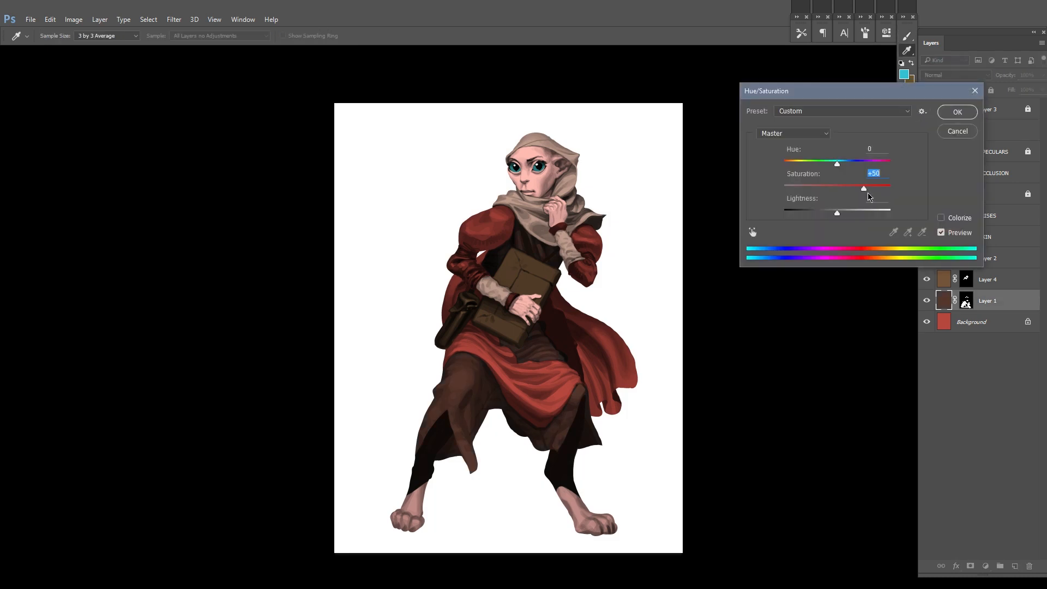
left_click(957, 132)
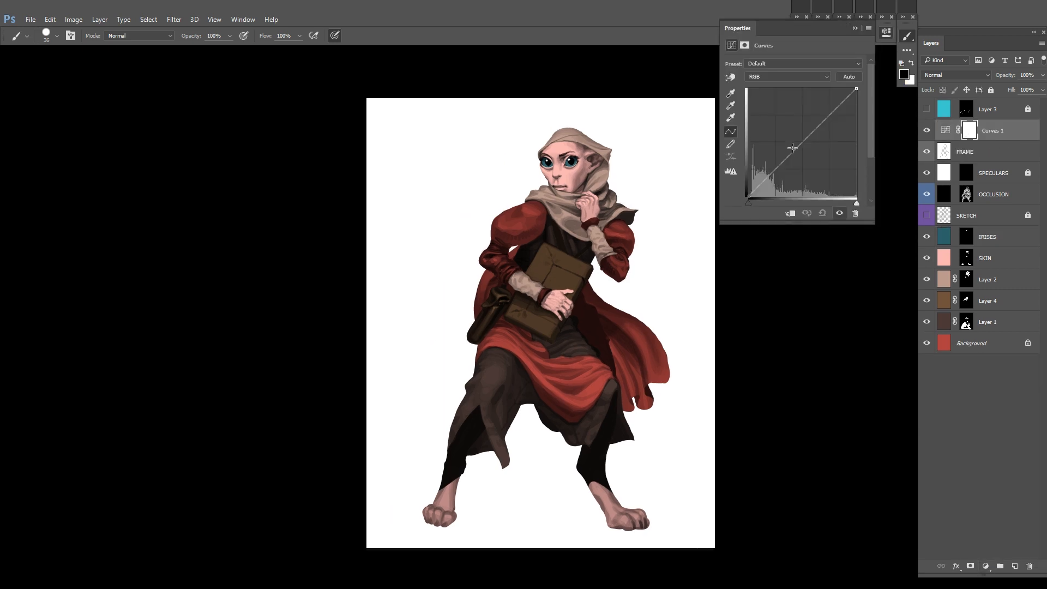
Step: Add a Curves adjustment layer above FRAME and bend its colour channel curves to warm the whole painting
left_click_drag(783, 175, 782, 162)
key("alt+5")
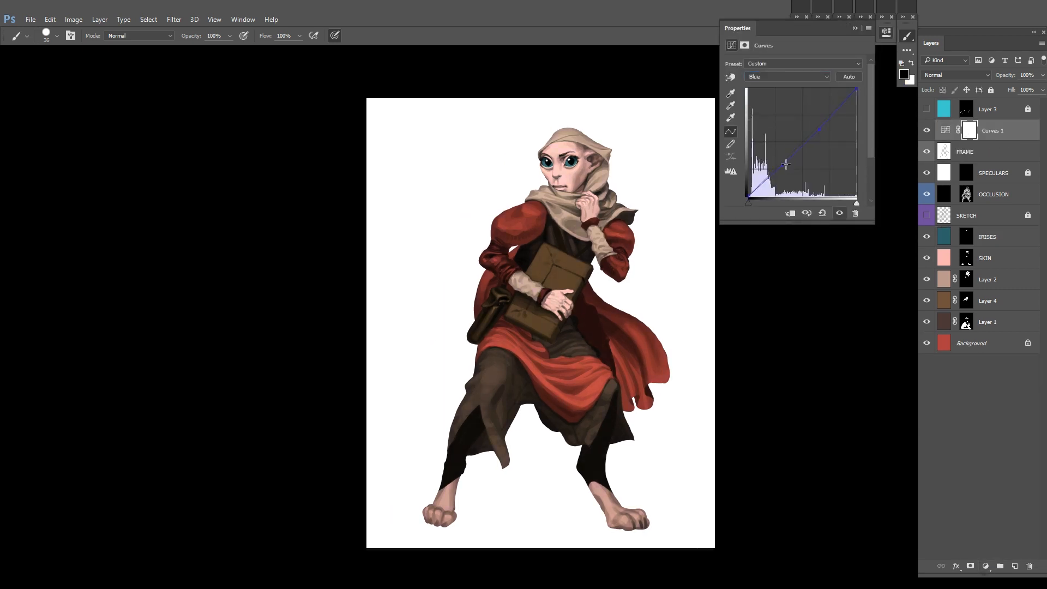
left_click_drag(790, 167, 817, 137)
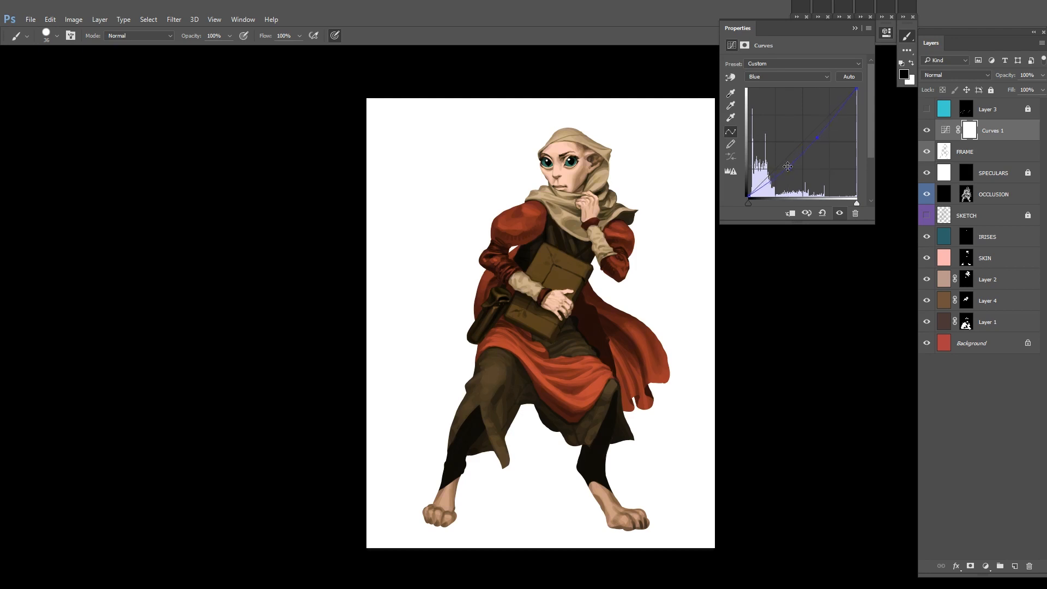
key("alt+4")
left_click(821, 122)
left_click(787, 77)
left_click(794, 88)
left_click_drag(812, 135, 814, 132)
left_click_drag(787, 163, 788, 164)
left_click(946, 267)
scroll(603, 327, "up", 1)
key("m")
left_click(927, 323)
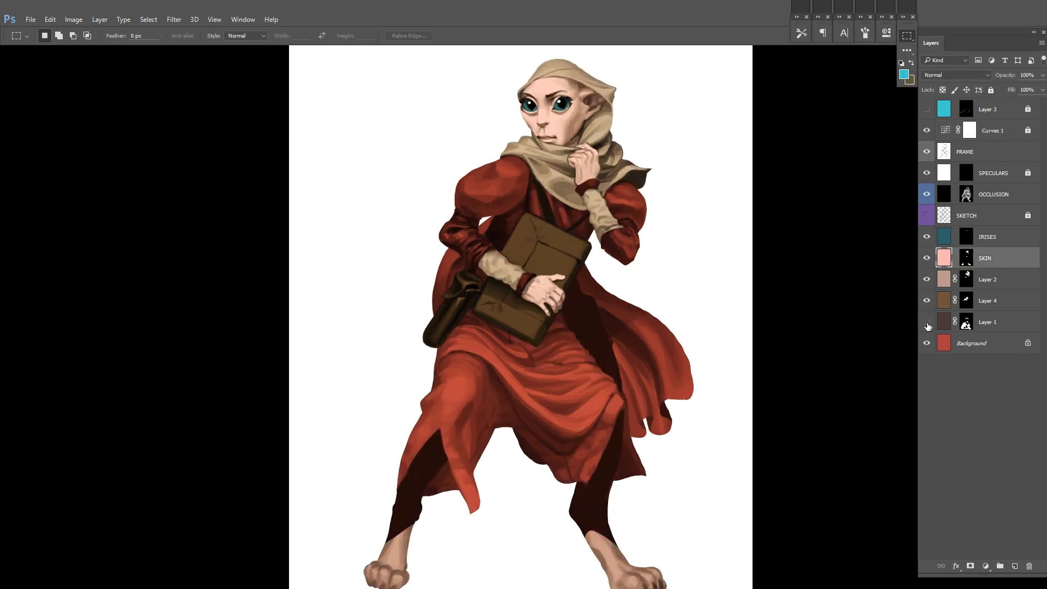
left_click(926, 323)
left_click(946, 328)
key("ctrl+u")
left_click_drag(676, 321, 640, 314)
left_click_drag(837, 167, 821, 173)
key("Escape")
Step: Resize the brush and reveal the dark brown on both puffed upper sleeves in the Layer 1 mask
left_click(967, 322)
key("b")
right_click(532, 195)
key("Return")
key("x")
mouse_move(606, 164)
left_mouse_down()
mouse_move(622, 195)
mouse_move(639, 195)
mouse_move(632, 234)
left_mouse_up()
scroll(605, 234, "up", 1)
scroll(509, 142, "up", 4)
mouse_move(481, 226)
left_mouse_down()
mouse_move(449, 296)
mouse_move(463, 240)
left_mouse_up()
mouse_move(777, 199)
left_mouse_down()
mouse_move(755, 236)
mouse_move(680, 204)
left_mouse_up()
left_click_drag(657, 314, 663, 295)
Step: Switch to the Layer 4 mask and turn on pen pressure for the brush opacity
left_click(965, 301)
left_click(243, 36)
scroll(629, 327, "up", 5)
key("x")
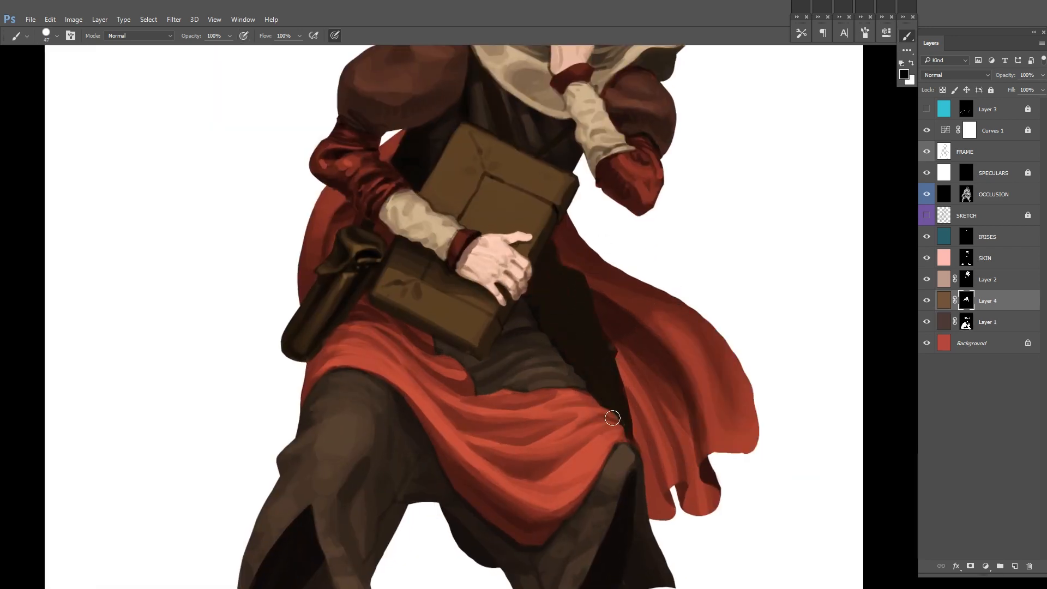
key("x")
key("ctrl+0")
Step: Duplicate SKIN and turn the copy a deeper red with Hue/Saturation, setting Saturation to +57 and Lightness to -31
left_click(944, 258)
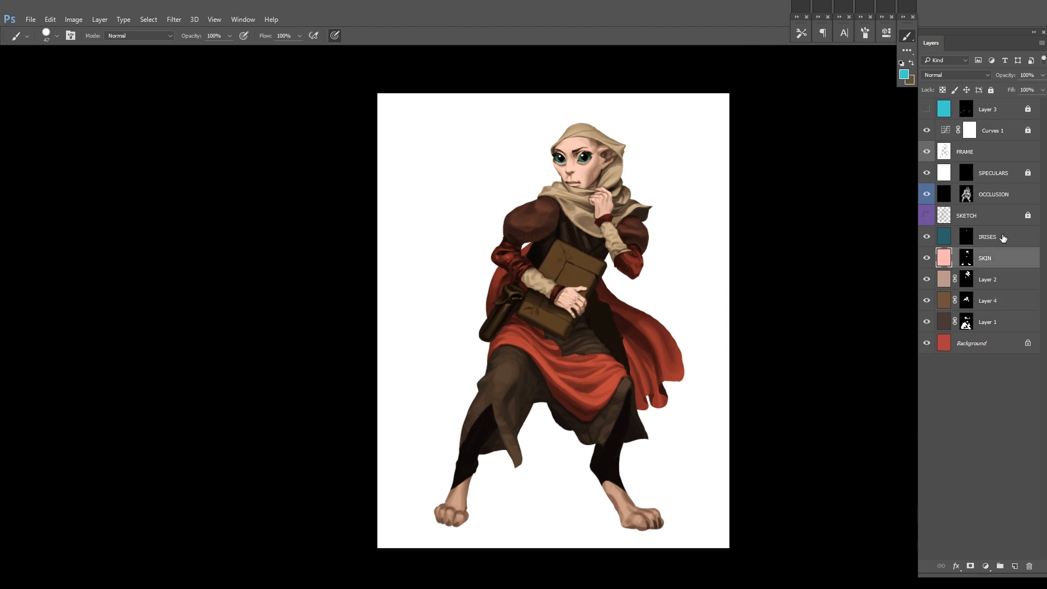
key("ctrl+j")
left_click(966, 259)
scroll(852, 174, "up", 3)
left_click(944, 258)
key("ctrl+u")
left_click_drag(837, 213, 825, 213)
left_click_drag(836, 188, 868, 190)
left_click_drag(826, 214, 820, 213)
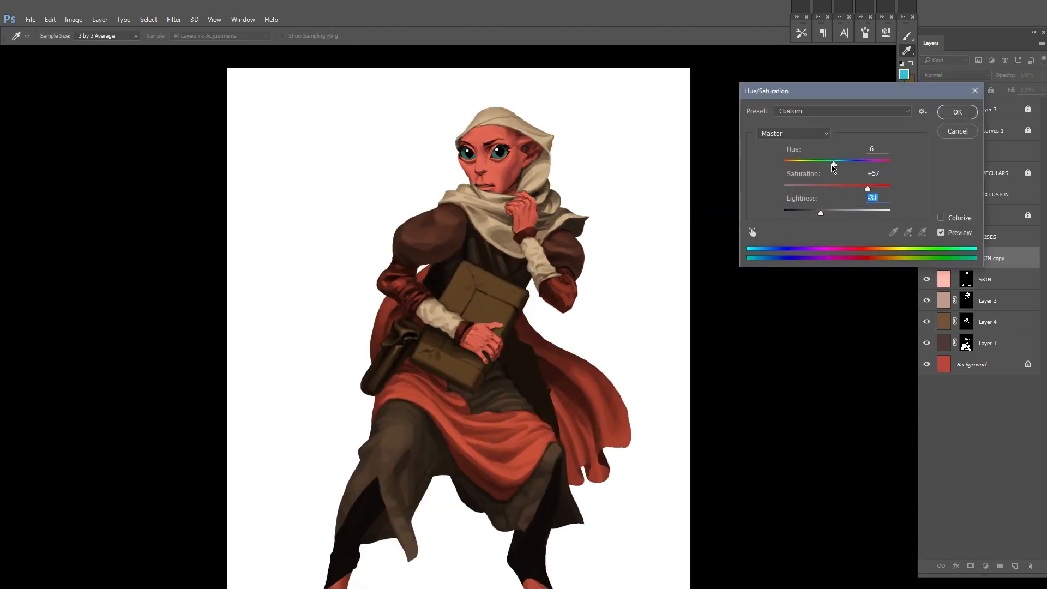
left_click_drag(834, 164, 832, 164)
key("Return")
Step: Fill the SKIN copy mask with black and clip the layer to SKIN
left_click(966, 259)
key("ctrl+BackSpace")
mouse_move(490, 185)
left_mouse_down()
mouse_move(544, 209)
mouse_move(579, 210)
left_mouse_up()
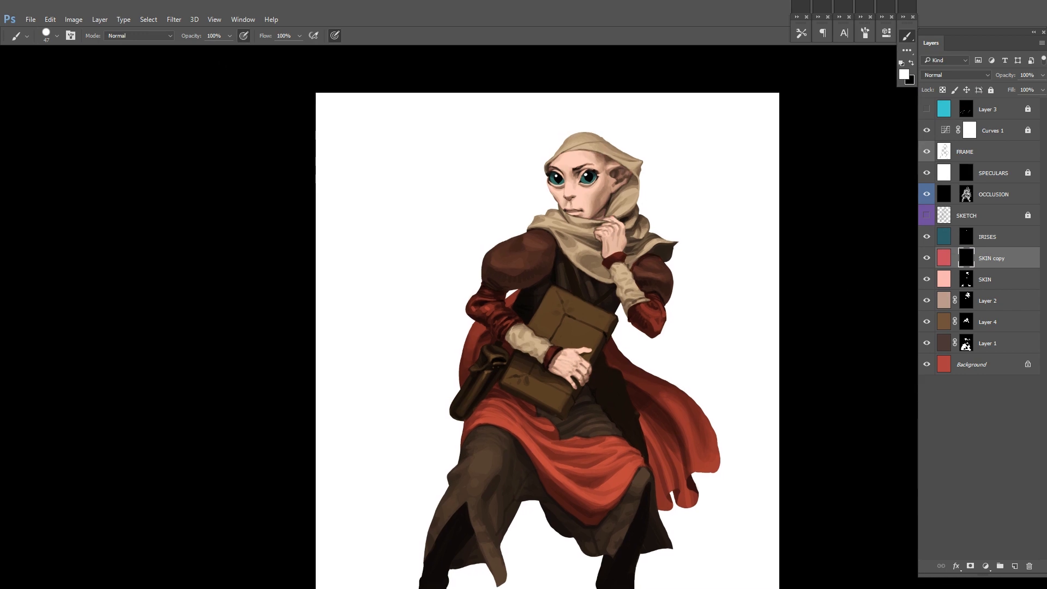
scroll(597, 188, "up", 3)
right_click(1018, 258)
left_click(867, 377)
left_click_drag(644, 191, 652, 254)
scroll(627, 245, "up", 1)
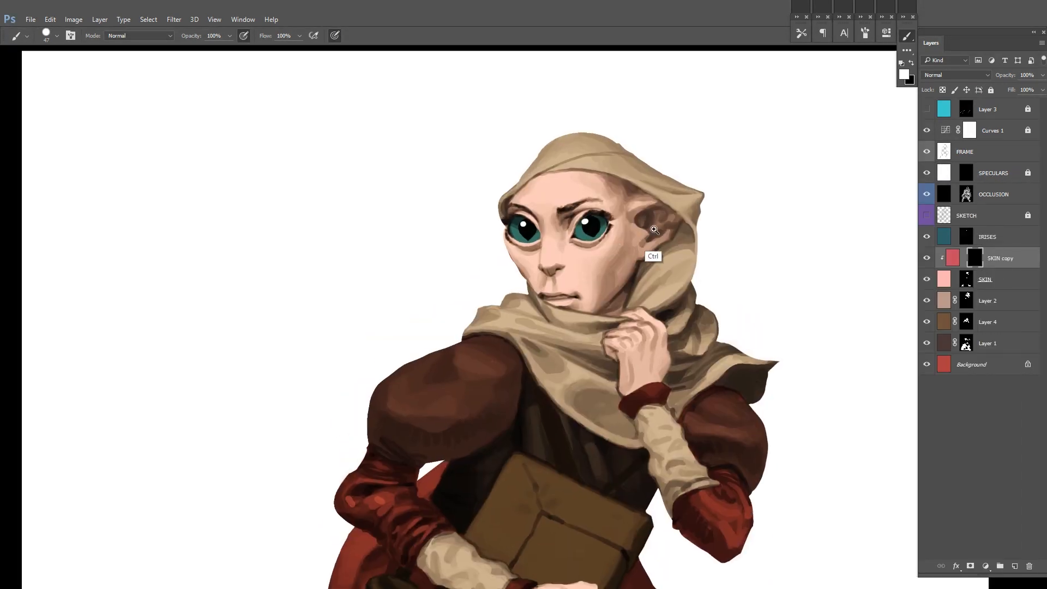
Step: Adjust the brush size and reveal the red on the nose tip and around the eyelids in the SKIN copy mask
right_click(662, 234)
left_click_drag(730, 232, 717, 230)
key("Return")
right_click(568, 280)
left_click_drag(624, 297, 643, 295)
key("Return")
left_click_drag(596, 256, 604, 264)
key("ctrl+z")
right_click(592, 229)
left_click_drag(666, 246, 656, 245)
key("Return")
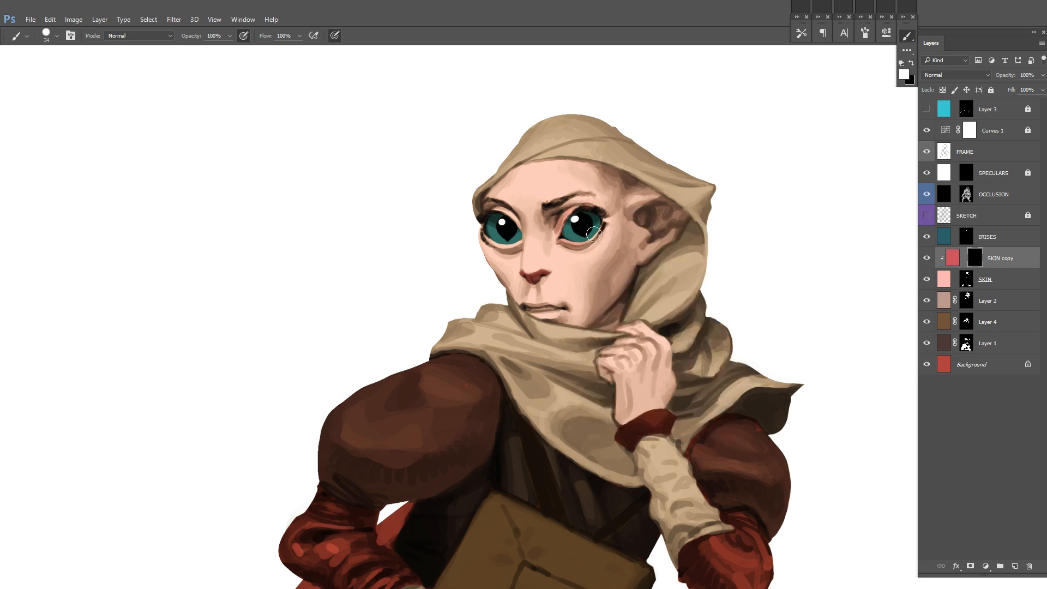
Step: Enlarge the brush and reveal a softer red along the bridge of the nose
key("x")
right_click(600, 226)
left_click(673, 252)
key("Return")
mouse_move(532, 238)
left_mouse_down()
mouse_move(537, 276)
mouse_move(547, 248)
mouse_move(579, 260)
left_mouse_up()
key("x")
key("x")
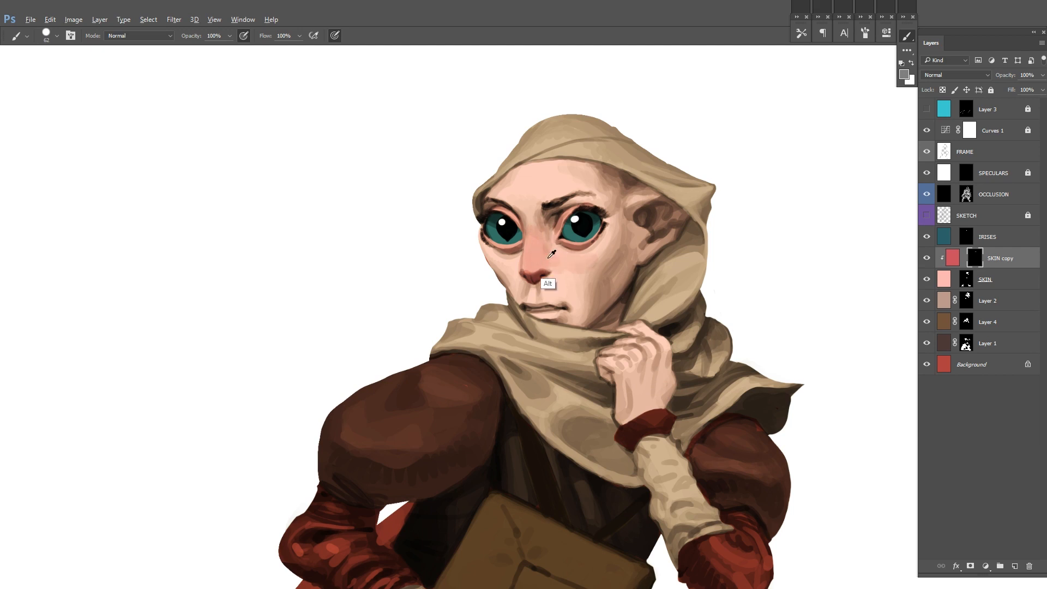
Step: Extend the soft red over both cheeks and the ear in the SKIN copy mask
left_click_drag(483, 241, 503, 279)
left_click(600, 249, "alt")
left_click_drag(606, 258, 636, 209)
mouse_move(669, 200)
left_mouse_down()
mouse_move(644, 239)
mouse_move(591, 275)
mouse_move(592, 248)
mouse_move(622, 214)
left_mouse_up()
left_click(587, 293, "alt")
Step: Resize the brush and build up the blush across the nose, cheeks and cheekbone
right_click(605, 226)
left_click(668, 254)
key("Return")
scroll(686, 219, "up", 2)
mouse_move(470, 262)
left_mouse_down()
mouse_move(459, 259)
mouse_move(533, 273)
mouse_move(535, 264)
left_mouse_up()
right_click(533, 273)
left_click(670, 253)
key("Return")
left_click(519, 267, "alt")
left_click_drag(466, 289, 482, 266)
left_click_drag(561, 257, 520, 258)
left_click(537, 297, "alt")
left_click_drag(596, 259, 606, 225)
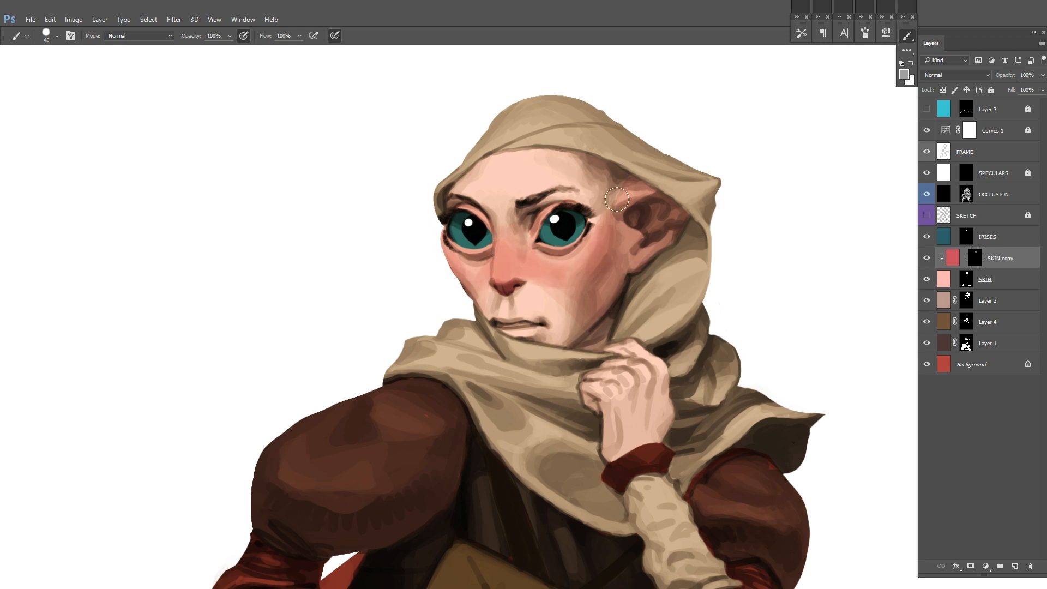
Step: Reduce the brush size and reveal the red on the lips
left_click(516, 297, "alt")
right_click(514, 327)
left_click(636, 287)
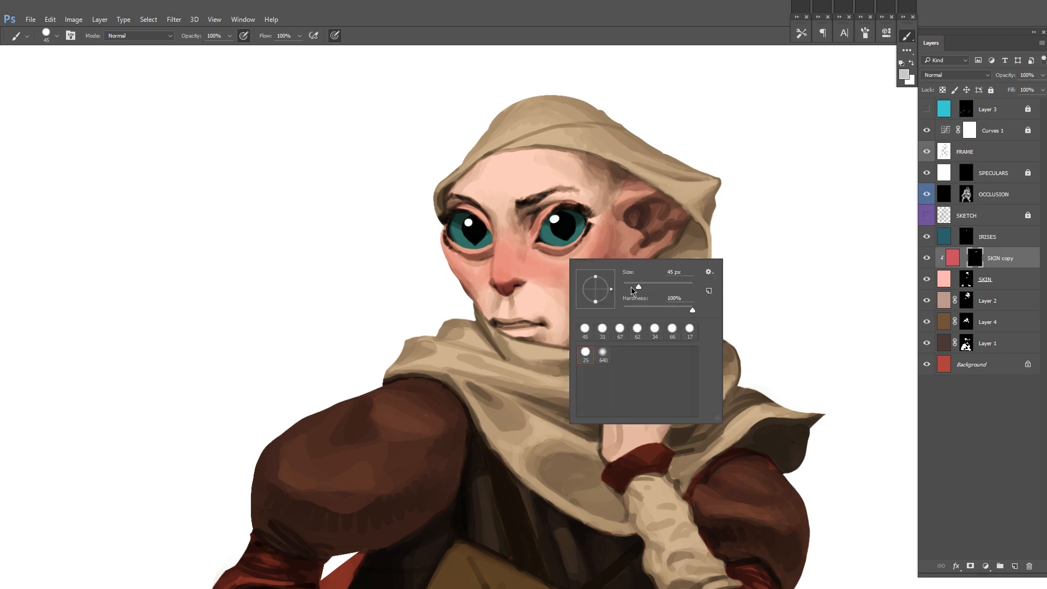
key("Return")
left_click_drag(502, 329, 520, 333)
mouse_move(496, 321)
left_mouse_down()
mouse_move(540, 320)
mouse_move(539, 332)
mouse_move(481, 343)
left_mouse_up()
key("x")
key("x")
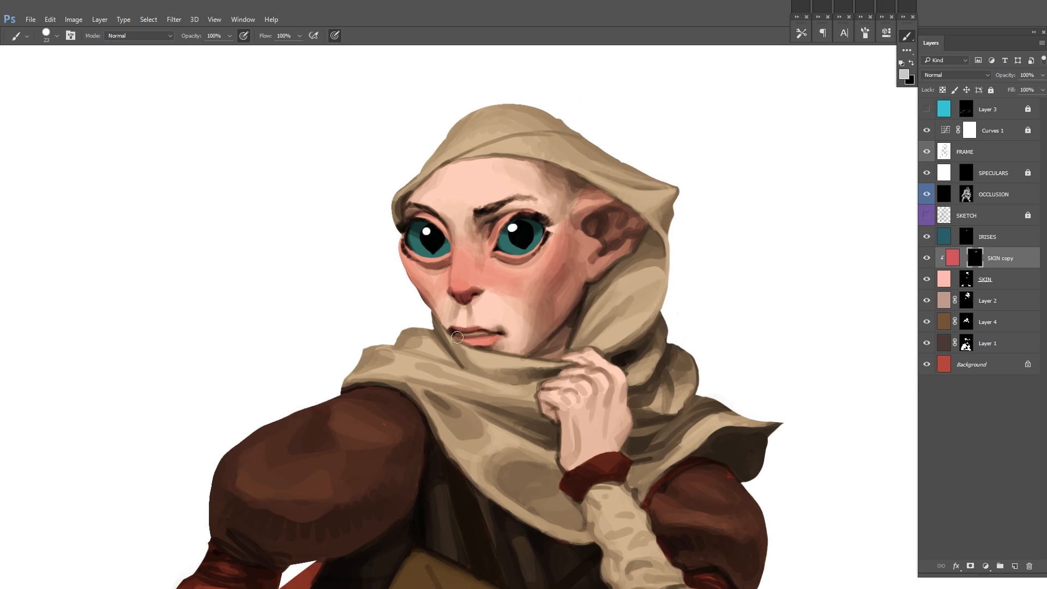
Step: Enlarge the brush and reveal the red on the knuckles and fingers of the raised hand
left_click(522, 302, "alt")
right_click(514, 289)
left_click(578, 317)
key("Return")
left_click(486, 289, "alt")
left_click_drag(712, 209, 655, 248)
left_click_drag(539, 312, 541, 248)
left_click_drag(525, 431, 512, 271)
left_click(512, 272, "alt")
mouse_move(505, 277)
left_mouse_down()
mouse_move(518, 268)
mouse_move(464, 347)
mouse_move(481, 334)
left_mouse_up()
mouse_move(492, 331)
left_mouse_down()
mouse_move(460, 314)
mouse_move(432, 348)
left_mouse_up()
Step: Reveal the red on the knuckles of the hand holding the book in the SKIN copy mask
left_click_drag(431, 353, 459, 397)
mouse_move(349, 567)
left_mouse_down()
mouse_move(535, 285)
mouse_move(389, 373)
left_mouse_up()
left_click_drag(464, 388, 446, 393)
left_click_drag(457, 432, 448, 476)
left_click_drag(414, 488, 419, 498)
left_click_drag(419, 425, 427, 454)
left_click(404, 495, "alt")
left_click_drag(414, 452, 371, 459)
left_click_drag(557, 333, 534, 336)
mouse_move(483, 82)
left_mouse_down()
mouse_move(460, 145)
mouse_move(442, 309)
left_mouse_up()
left_click_drag(557, 161, 545, 196)
left_click(480, 216, "alt")
left_click_drag(478, 214, 483, 219)
left_click_drag(561, 140, 584, 140)
mouse_move(364, 188)
left_mouse_down()
mouse_move(374, 217)
mouse_move(458, 206)
left_mouse_up()
left_click_drag(391, 284, 449, 294)
left_click_drag(519, 271, 510, 125)
left_click_drag(366, 487, 385, 280)
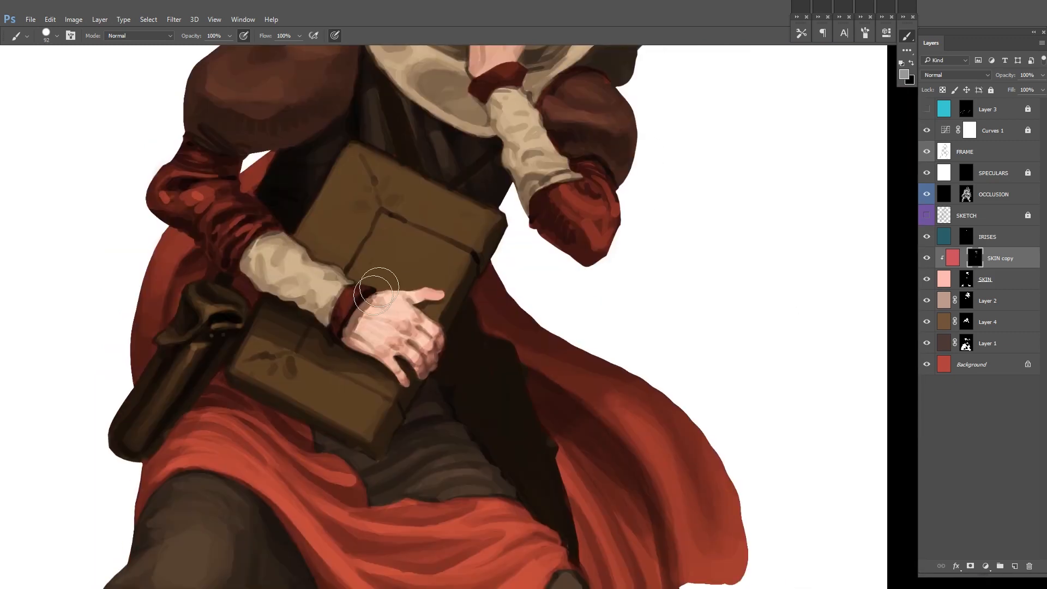
Step: Reset the colours to default and deepen the redness over the fingers of the hand on the book
key("d")
left_click_drag(382, 318, 439, 295)
left_click_drag(398, 332, 378, 412)
left_click_drag(426, 372, 422, 409)
left_click_drag(385, 452, 377, 440)
Step: Strengthen the blush on the face and the raised hand with grey strokes in the SKIN copy mask
left_click_drag(443, 104, 425, 228)
mouse_move(461, 197)
left_mouse_down()
mouse_move(481, 210)
mouse_move(459, 210)
left_mouse_up()
mouse_move(436, 136)
left_mouse_down()
mouse_move(394, 177)
mouse_move(382, 268)
left_mouse_up()
left_click(385, 179, "alt")
left_click_drag(350, 261, 348, 285)
left_click(394, 261, "alt")
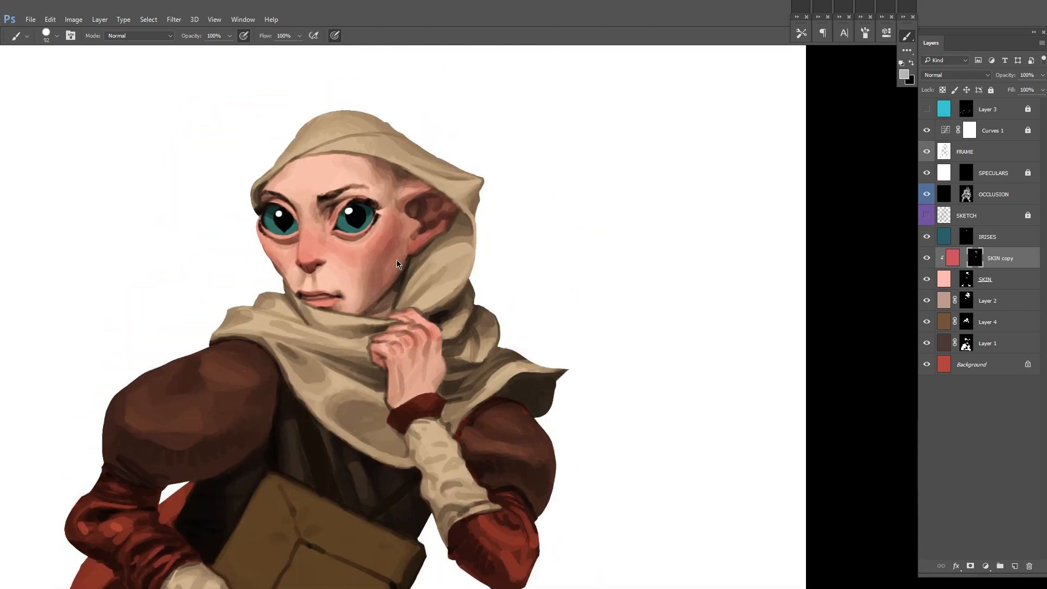
left_click_drag(394, 261, 426, 233)
left_click(477, 254, "alt")
left_click_drag(469, 273, 469, 239)
mouse_move(366, 485)
left_mouse_down()
mouse_move(352, 301)
mouse_move(318, 444)
left_mouse_up()
Step: Switch to black and trim the excess redness in the SKIN copy mask
key("d")
key("x")
left_click_drag(405, 277, 410, 290)
left_click_drag(406, 381, 439, 240)
mouse_move(414, 164)
left_mouse_down()
mouse_move(404, 409)
mouse_move(406, 147)
left_mouse_up()
key("ctrl+0")
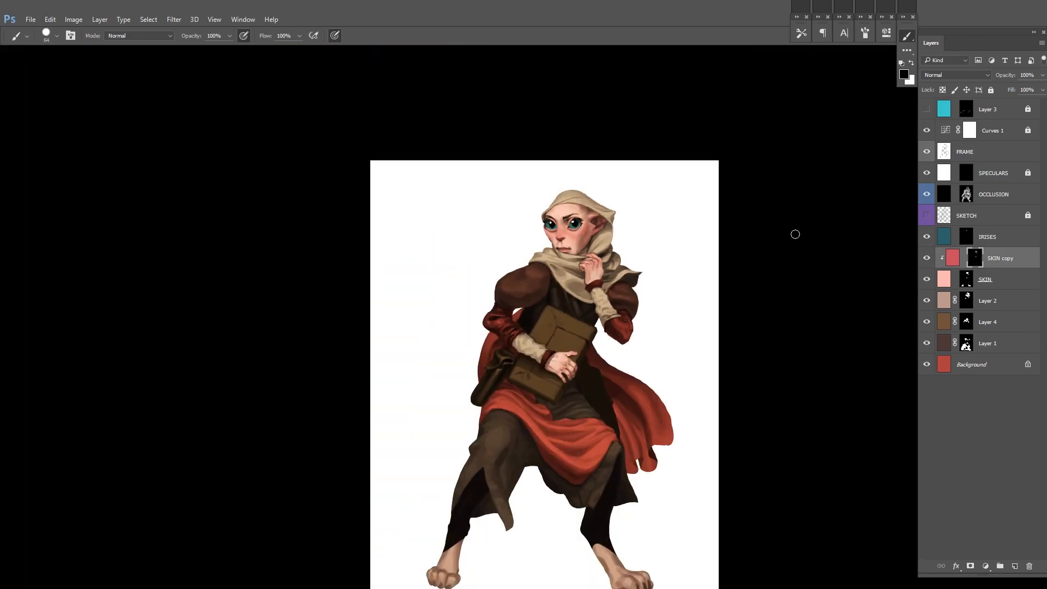
Step: Reveal the red tint over the toes of both feet with grey strokes in the SKIN copy mask
key("ctrl+shift+h")
left_click_drag(663, 222, 662, 146)
key("ctrl+plus")
key("ctrl+plus")
left_click_drag(684, 397, 681, 266)
key("x")
mouse_move(632, 474)
left_mouse_down()
mouse_move(664, 462)
mouse_move(654, 439)
left_mouse_up()
left_click(655, 467, "alt")
left_click_drag(308, 479, 352, 461)
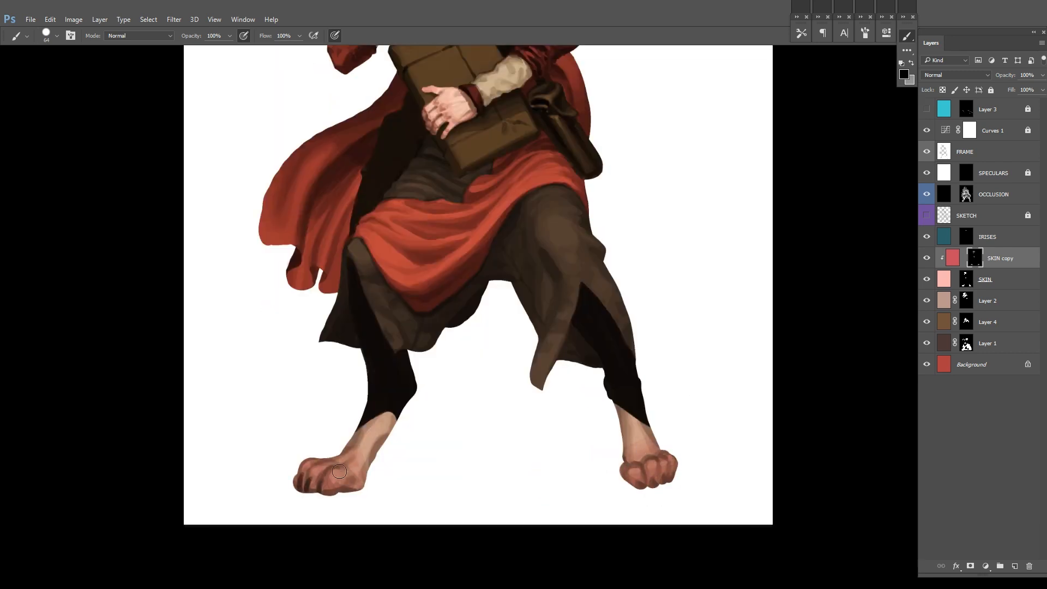
left_click_drag(530, 271, 487, 567)
key("ctrl+minus")
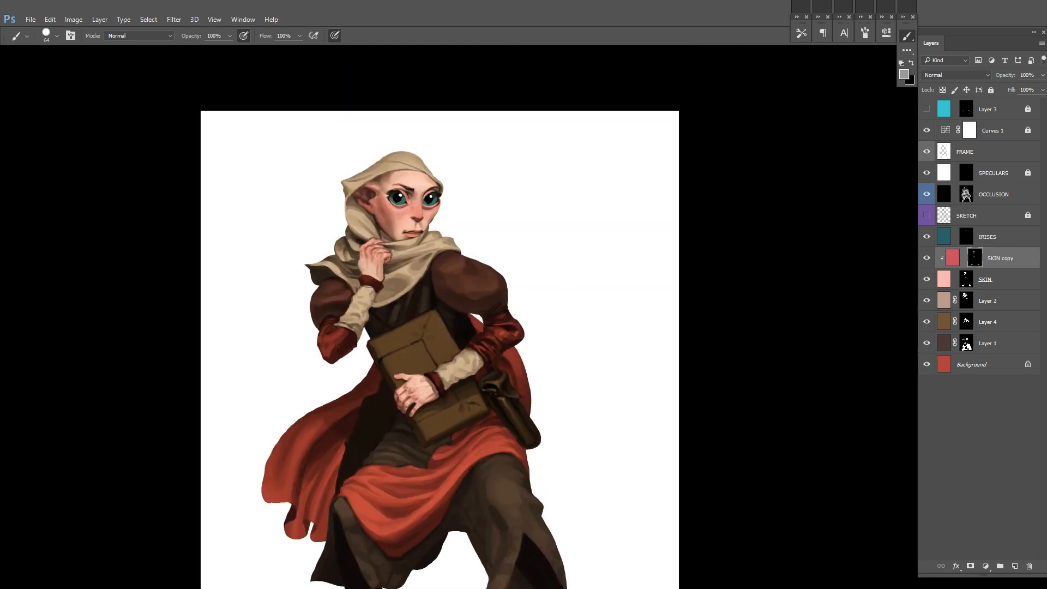
left_click_drag(694, 241, 726, 219)
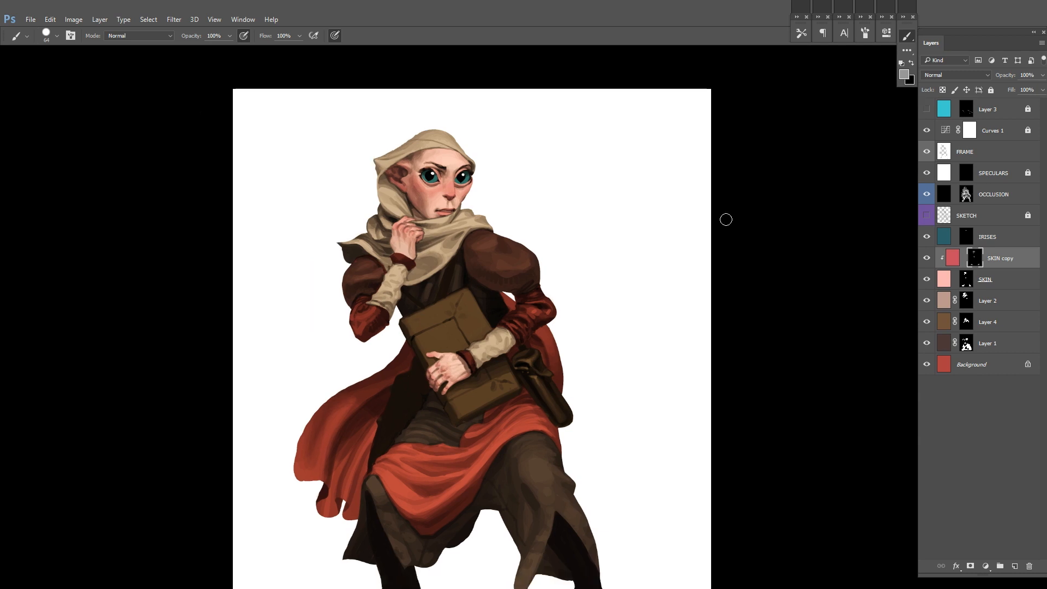
Step: Compare the painting with the SPECULARS and OCCLUSION layers switched off and on, and lock the OCCLUSION layer
left_click(1026, 167)
left_click(927, 173)
left_click(822, 156)
key("Return")
double_click(927, 194)
left_click(944, 195)
key("ctrl+slash")
Step: Invert the FRAME layer to surround the character with black
left_click(944, 151)
left_click_drag(682, 327, 690, 262)
key("ctrl+i")
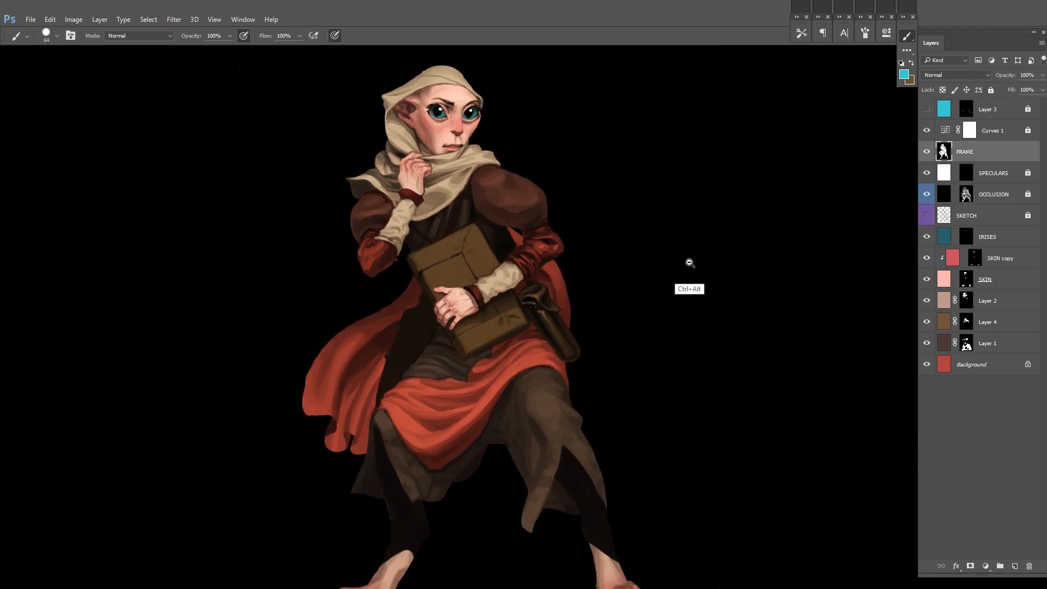
left_click(689, 263, "ctrl+alt")
left_click(536, 280, "ctrl")
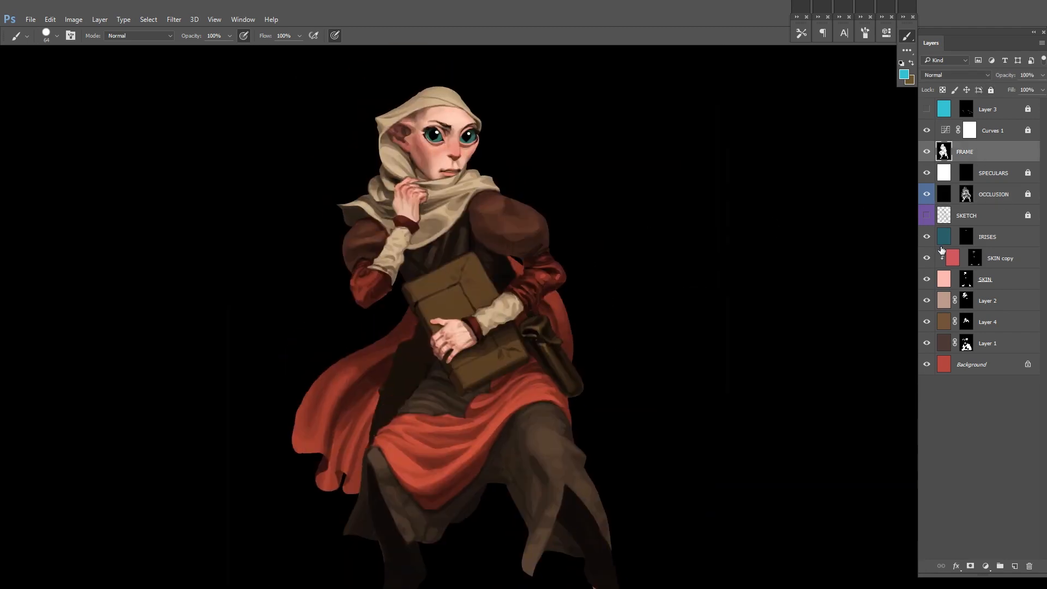
Step: Recolour the IRISES fill to blue with a Hue/Saturation adjustment, shifting the hue to +17
left_click(982, 241)
key("ctrl+u")
left_click_drag(837, 163, 888, 189)
left_click_drag(837, 213, 841, 213)
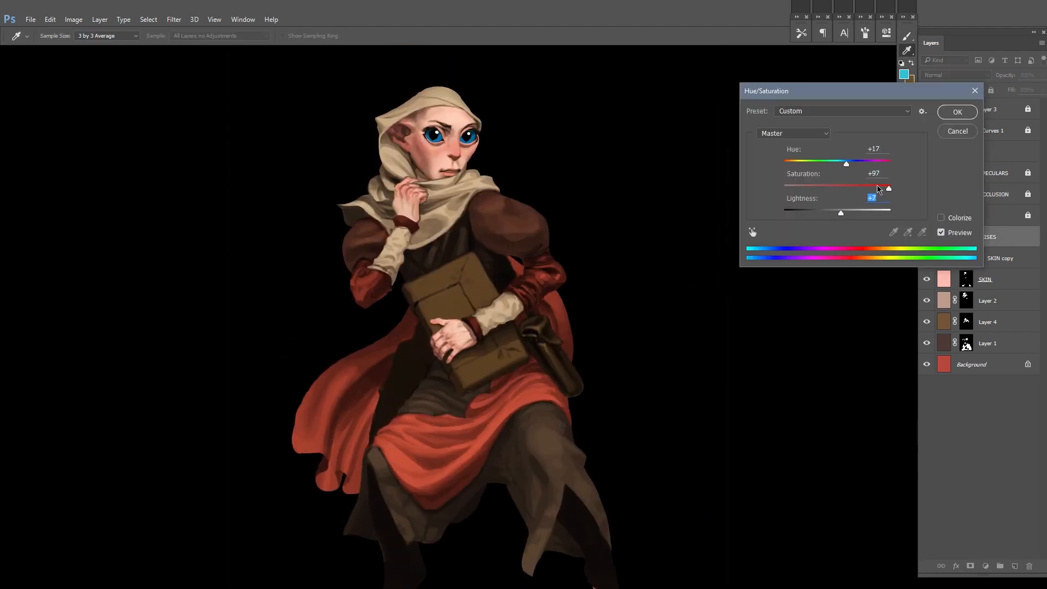
left_click(957, 112)
key("ctrl+shift+h")
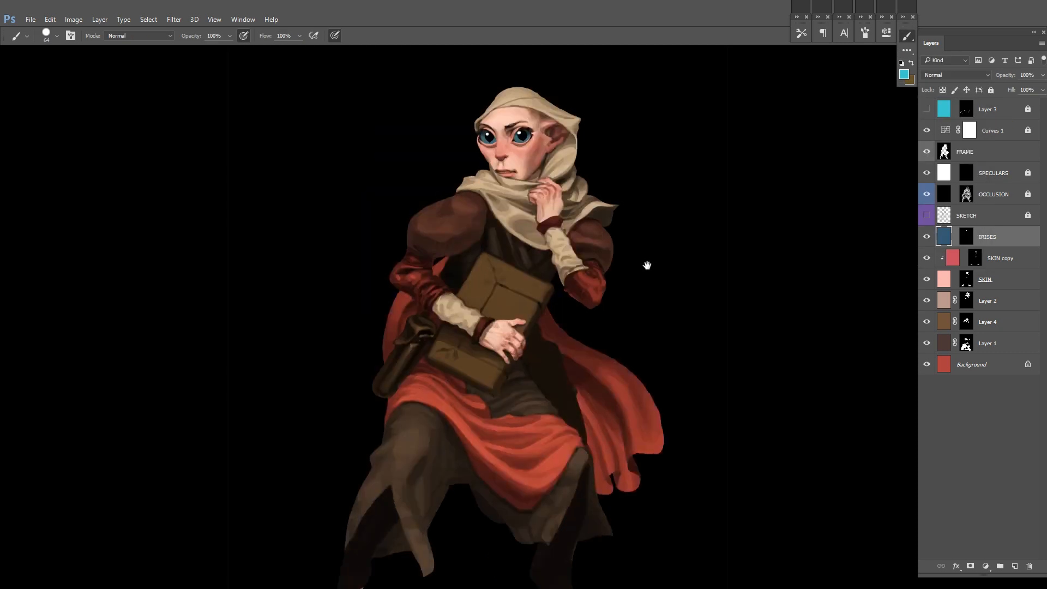
Step: Unlock the OCCLUSION layer and touch up the shading around the hood and ear in its mask
left_click_drag(647, 264, 642, 308)
left_click(966, 194)
left_click(1028, 194)
mouse_move(552, 172)
left_mouse_down()
mouse_move(612, 156)
mouse_move(624, 236)
mouse_move(625, 184)
left_mouse_up()
left_click_drag(719, 252, 616, 204)
Step: Create a new layer named HAIR above SPECULARS and set the foreground colour to white
left_click(981, 174)
key("ctrl+shift+n")
type("HAIR")
key("Return")
left_click_drag(528, 222, 524, 261)
key("d")
key("x")
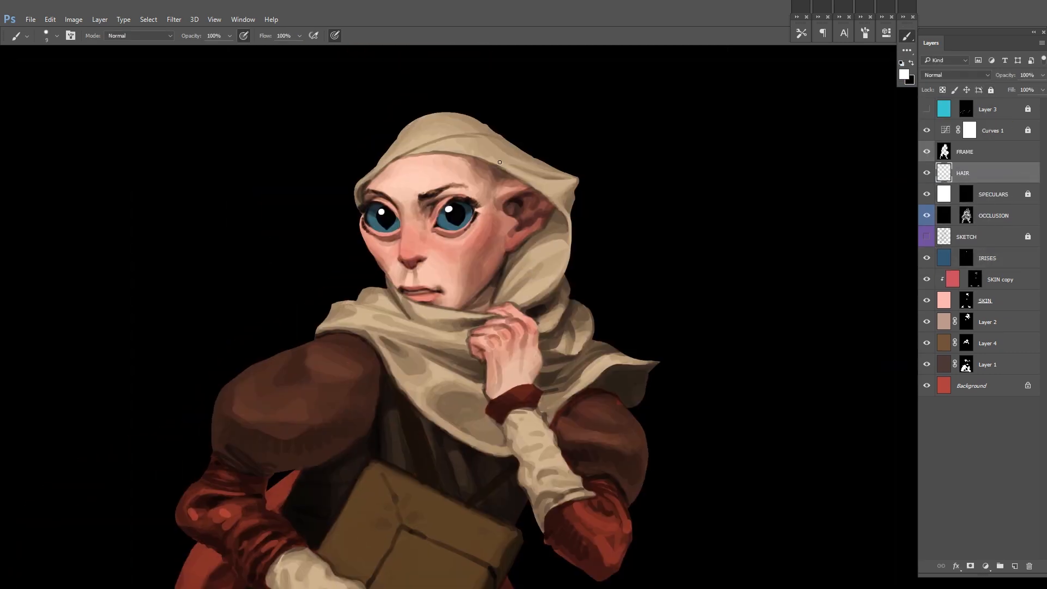
Step: Unlock the SKETCH layer and show it at 100% opacity to check the hair lines, then hide it
left_click_drag(508, 180, 540, 180)
left_click(926, 237)
left_click(984, 237)
left_click(1028, 236)
left_click(1042, 76)
left_click_drag(1012, 87, 1027, 87)
left_click_drag(755, 311, 714, 312)
left_click_drag(719, 311, 672, 256)
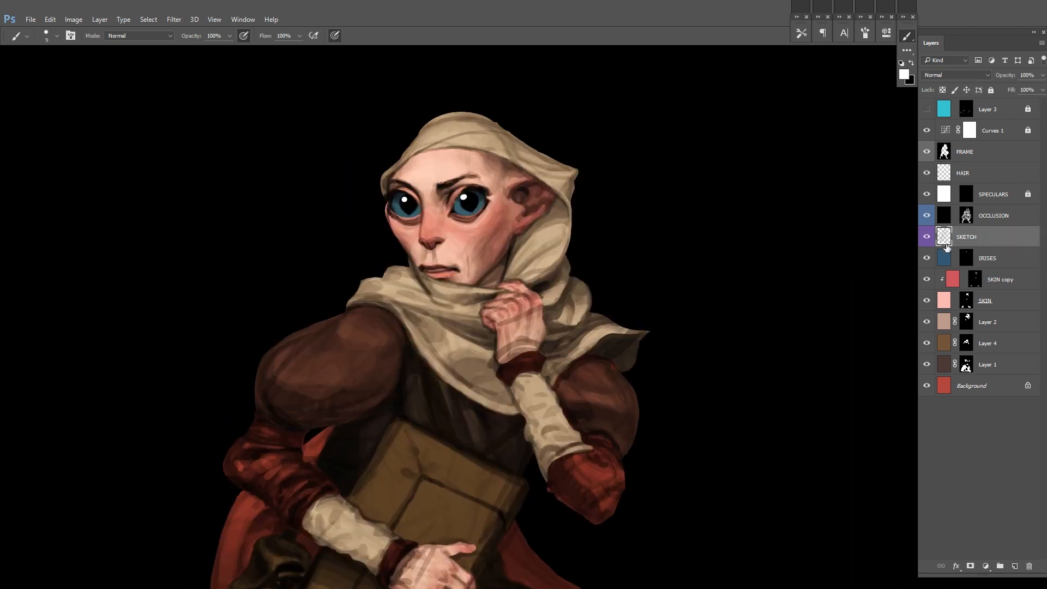
left_click(926, 236)
Step: Fill the HAIR layer with white, add a black layer mask to it and turn off pressure-controlled brush opacity
left_click(981, 177)
key("alt+BackSpace")
left_click(969, 566, "alt")
left_click(244, 35)
Step: Paint white hair strands sweeping across the forehead under the hood in the HAIR mask, separating them with black strokes
key("F2")
left_click_drag(469, 201, 509, 200)
left_click_drag(510, 200, 587, 201)
mouse_move(565, 183)
left_mouse_down()
mouse_move(529, 202)
mouse_move(593, 174)
left_mouse_up()
key("ctrl+z")
mouse_move(632, 157)
left_mouse_down()
mouse_move(461, 183)
mouse_move(540, 179)
left_mouse_up()
key("x")
key("x")
mouse_move(602, 154)
left_mouse_down()
mouse_move(464, 186)
mouse_move(558, 170)
left_mouse_up()
Step: Paint a white lock of hair hanging below the ear in the HAIR mask and carve gaps between its strands
key("x")
key("x")
left_click_drag(473, 193, 541, 170)
mouse_move(488, 198)
left_mouse_down()
mouse_move(574, 158)
mouse_move(535, 182)
left_mouse_up()
left_click_drag(673, 172, 612, 151)
mouse_move(325, 265)
left_mouse_down()
mouse_move(369, 351)
mouse_move(353, 321)
left_mouse_up()
left_click_drag(355, 294, 393, 295)
left_click_drag(436, 327, 318, 263)
left_click_drag(217, 224, 269, 316)
left_click_drag(205, 203, 263, 309)
left_click_drag(211, 209, 226, 224)
key("x")
left_click_drag(226, 265, 260, 314)
key("x")
left_click_drag(253, 287, 223, 251)
key("x")
left_click_drag(258, 299, 276, 324)
key("x")
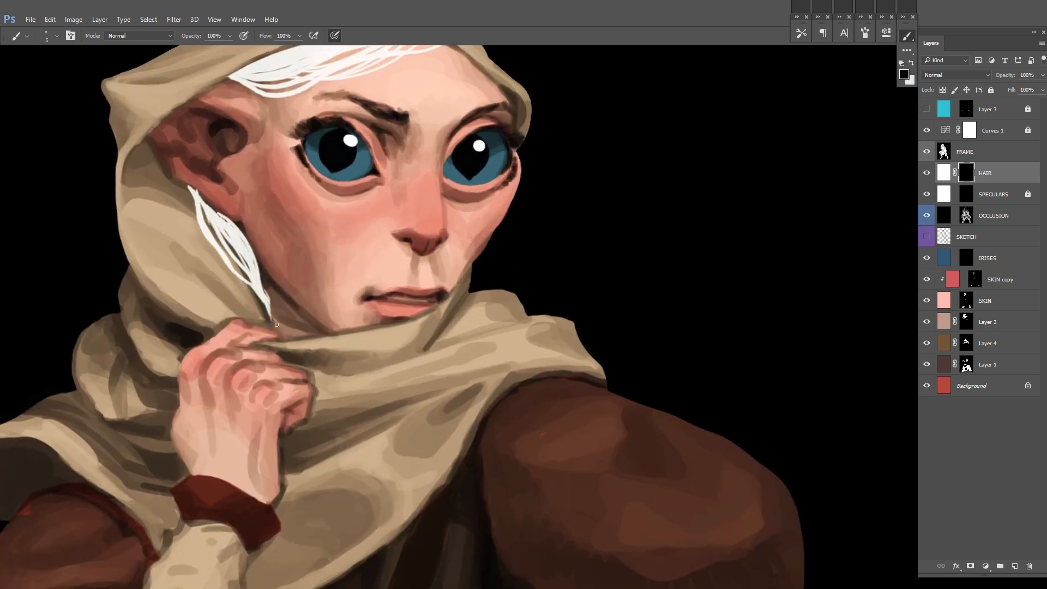
left_click_drag(187, 184, 163, 163)
key("x")
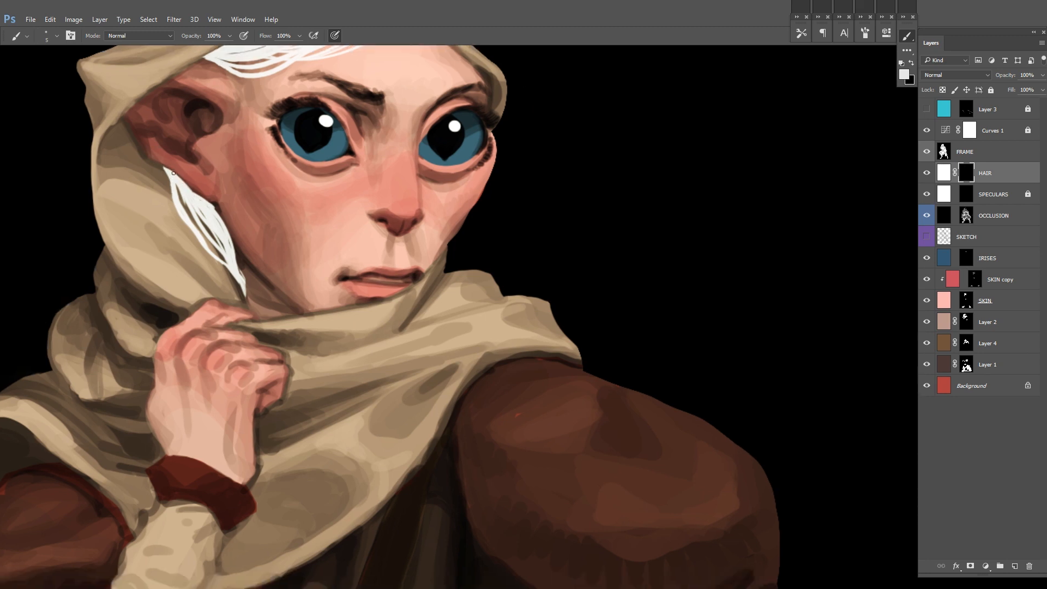
Step: Compare the painting with and without the hair, then add fine faint hairs behind the ear with a smaller brush in the HAIR mask
scroll(569, 212, "up", 3)
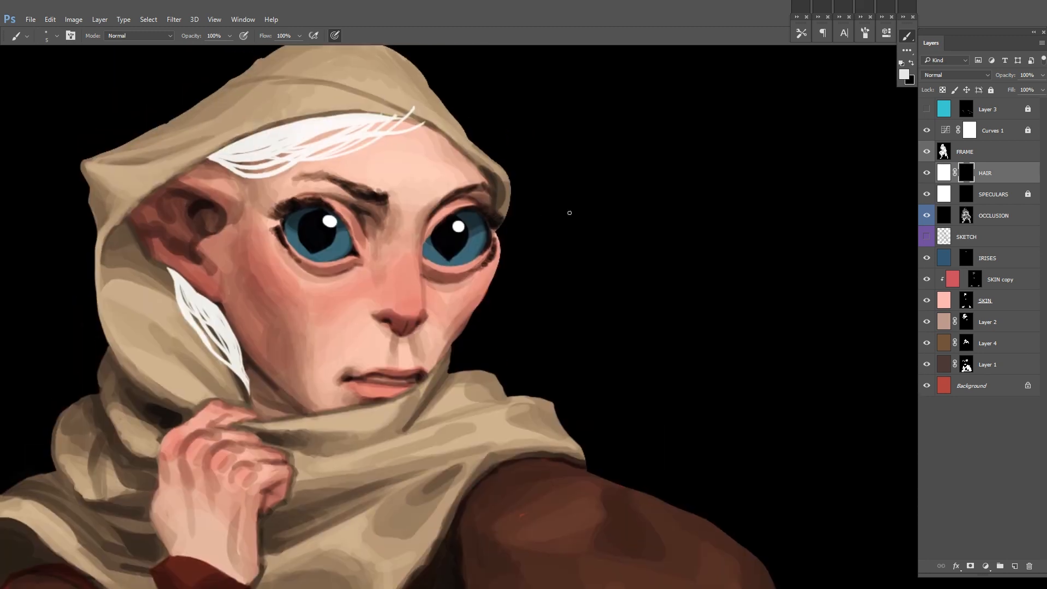
scroll(412, 117, "down", 6)
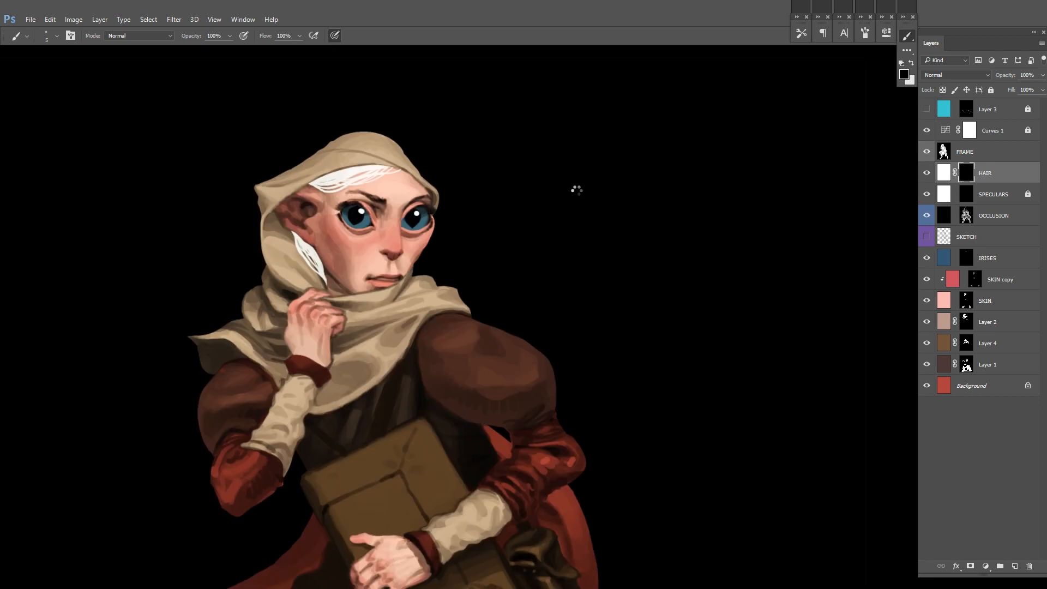
scroll(588, 243, "down", 2)
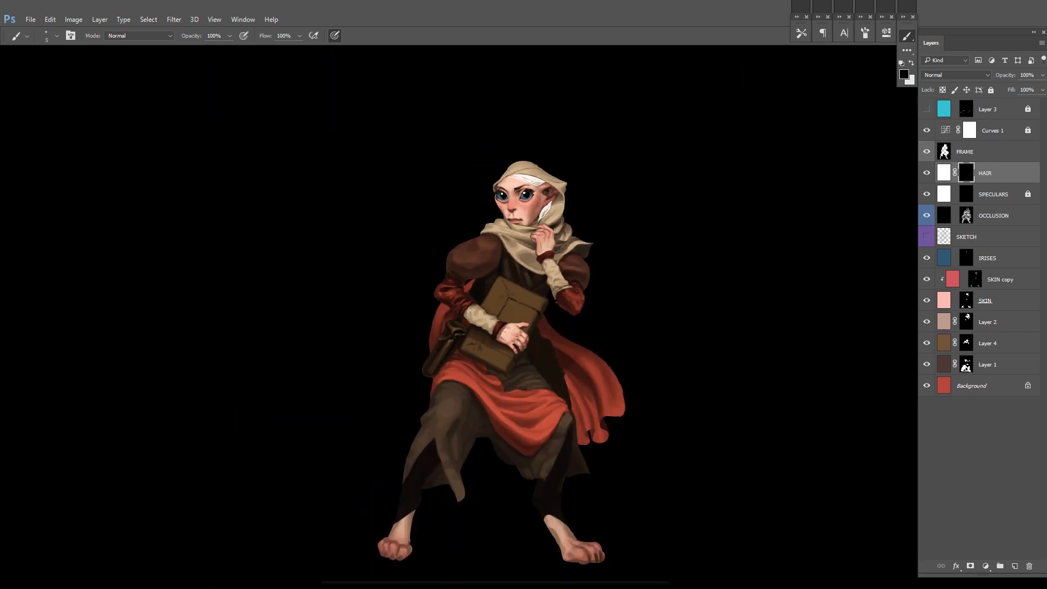
left_click_drag(510, 287, 484, 270)
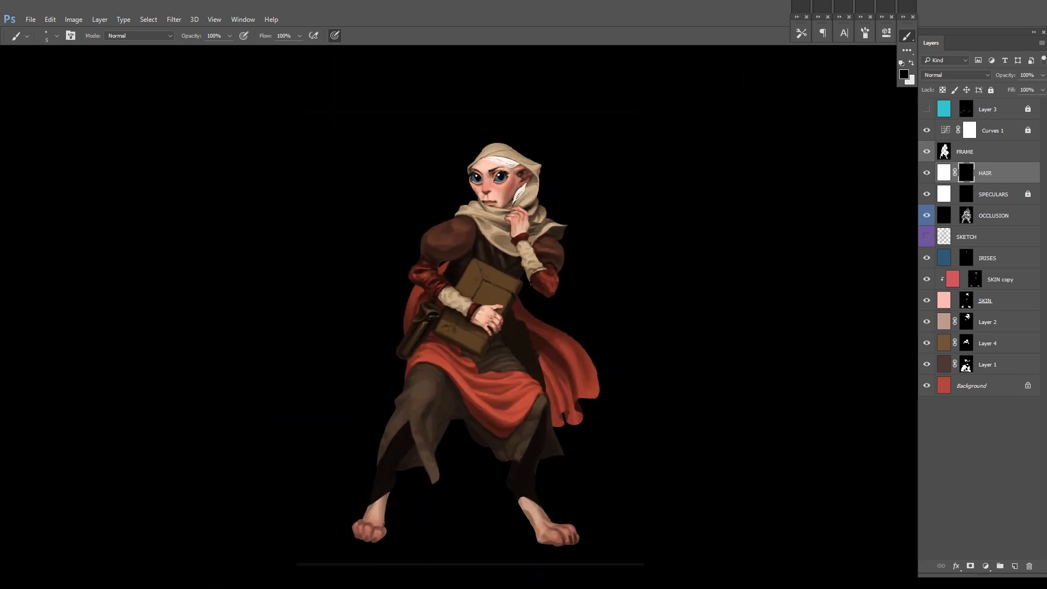
left_click(927, 173)
left_click(927, 173)
key("ctrl+shift+h")
scroll(456, 218, "up", 3)
left_click_drag(449, 259, 507, 338)
scroll(507, 335, "up", 3)
scroll(493, 251, "up", 1)
key("bracketleft")
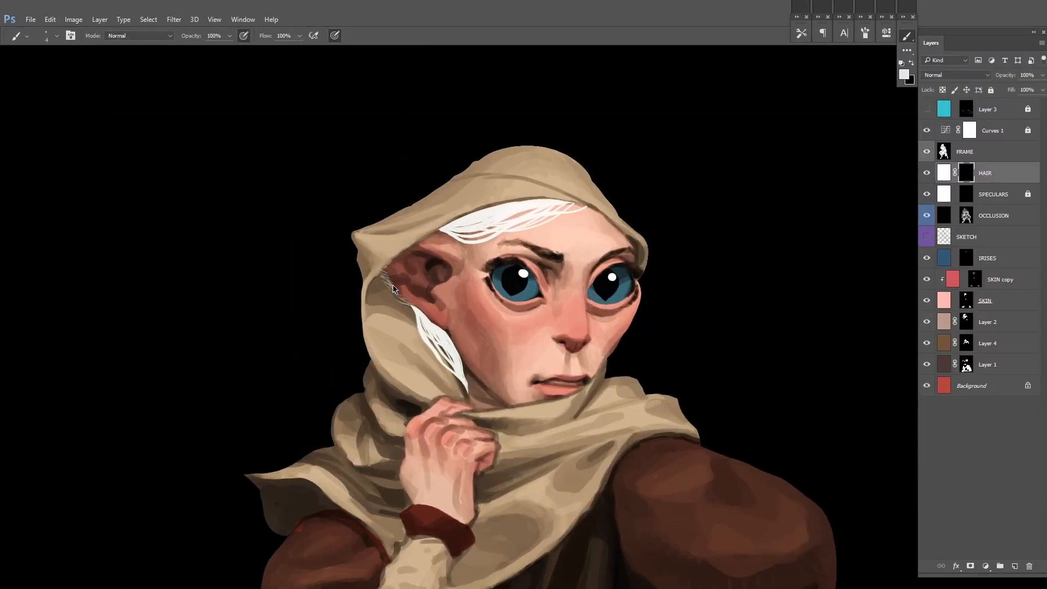
left_click_drag(765, 236, 734, 229)
left_click_drag(675, 260, 685, 285)
key("ctrl+shift+h")
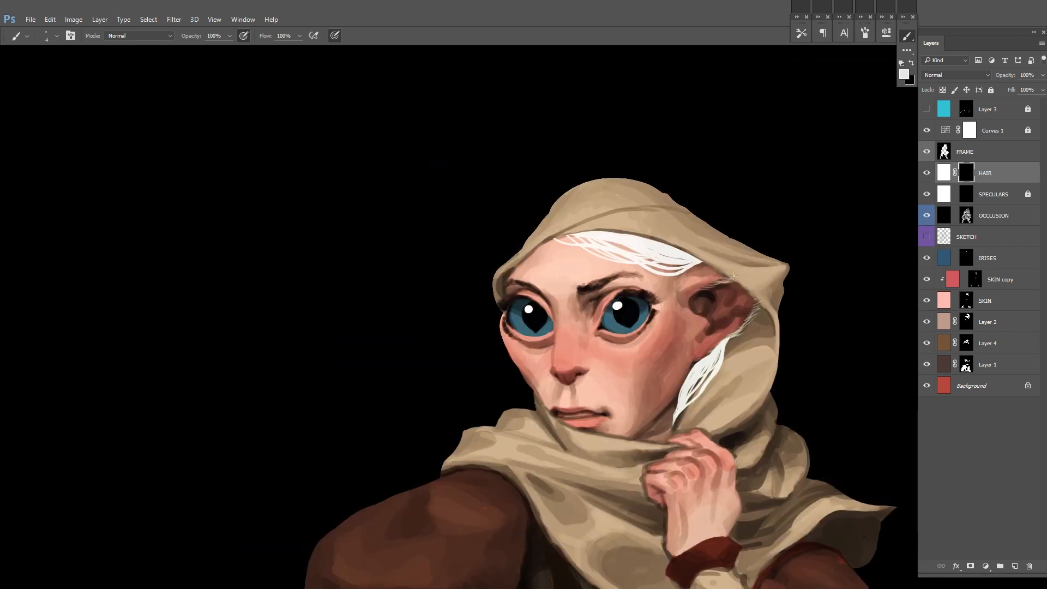
Step: Add fine translucent hairs down the temple and cheek in front of the ear in the HAIR mask
key("x")
mouse_move(717, 282)
left_mouse_down()
mouse_move(649, 296)
mouse_move(636, 281)
mouse_move(682, 312)
mouse_move(573, 329)
mouse_move(513, 406)
left_mouse_up()
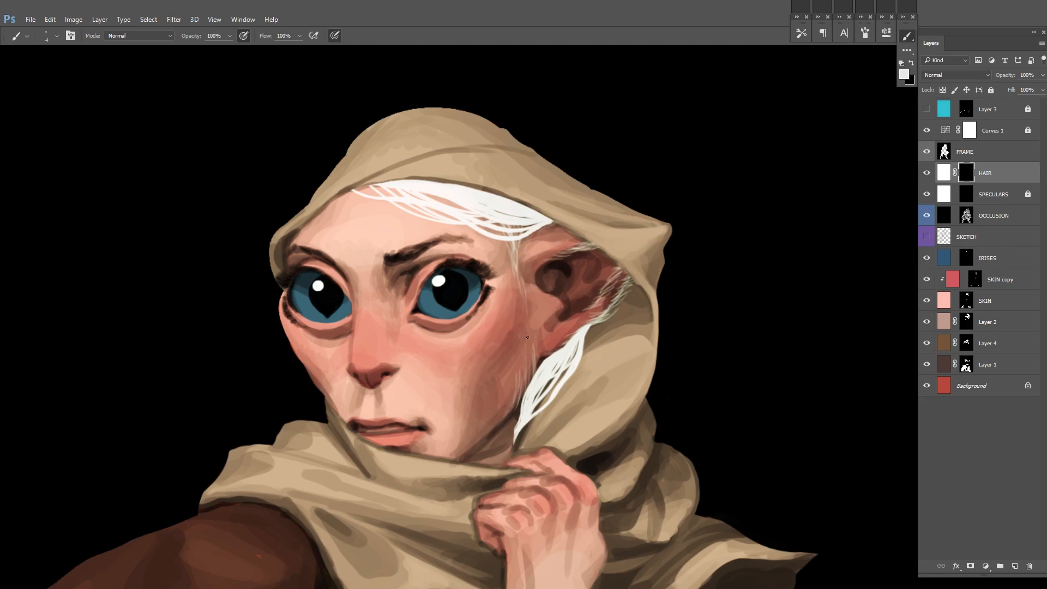
left_click_drag(502, 406, 488, 421)
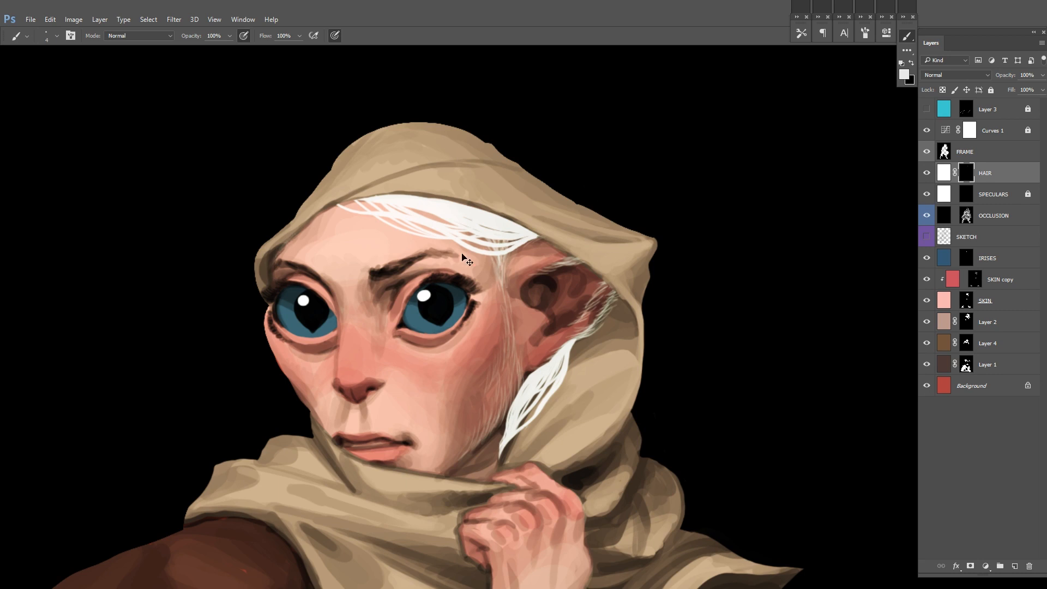
left_click_drag(528, 236, 548, 210)
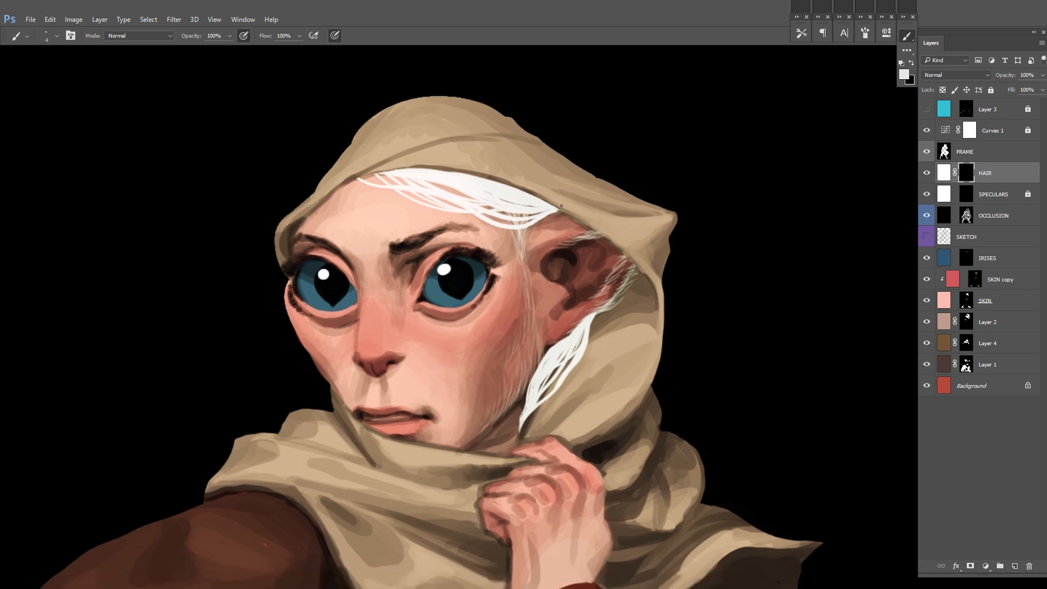
left_click_drag(523, 304, 516, 339)
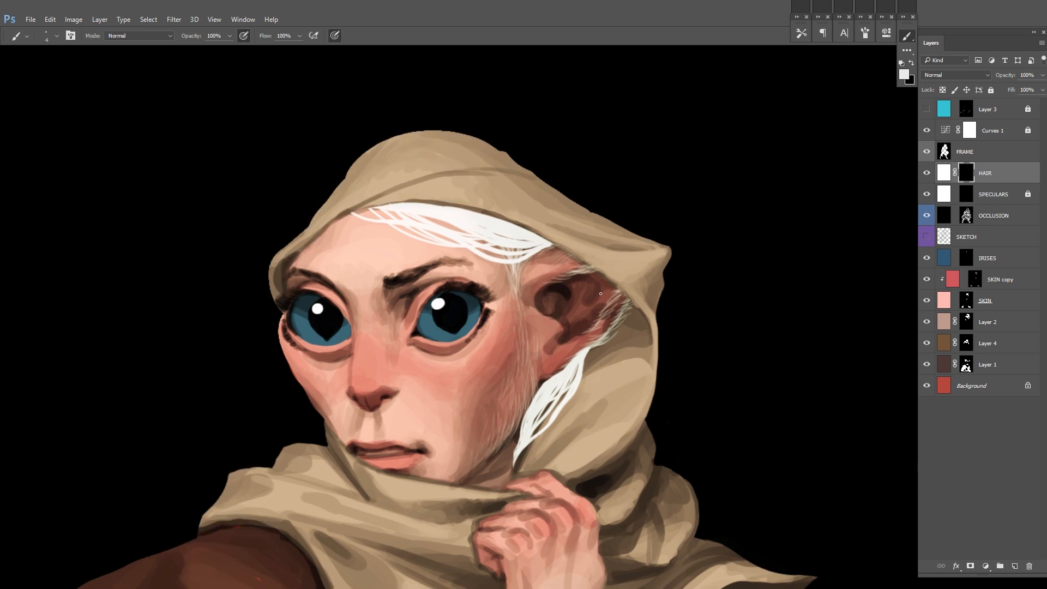
Step: Add more fine hairs at the ear's outer edge and a loose curved strand on the forehead in the HAIR mask
left_click_drag(616, 319, 631, 256)
left_click_drag(648, 211, 649, 232)
left_click_drag(359, 184, 422, 188)
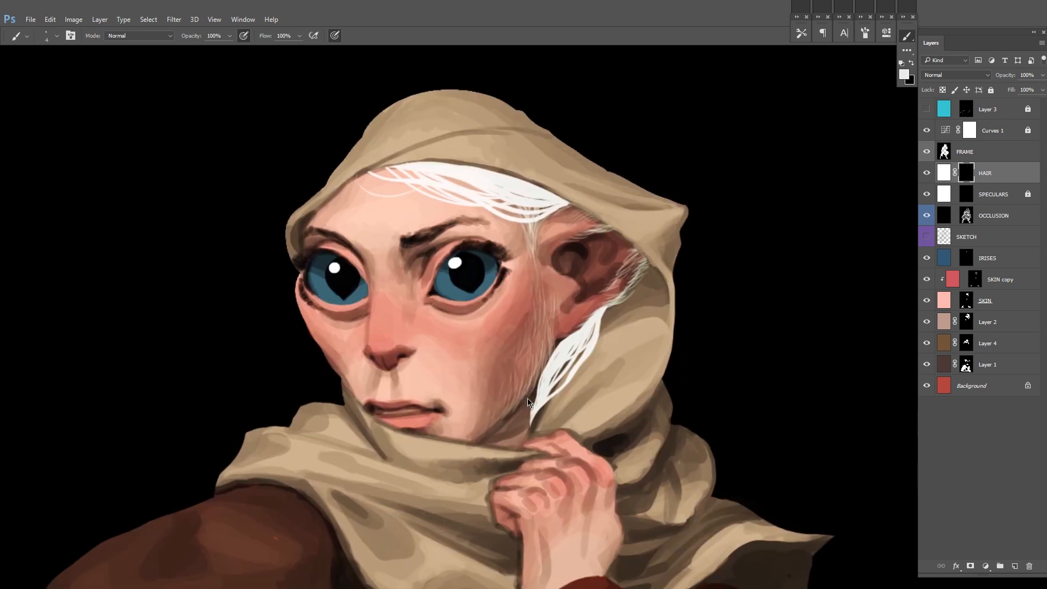
scroll(527, 398, "down", 6)
scroll(527, 398, "up", 5)
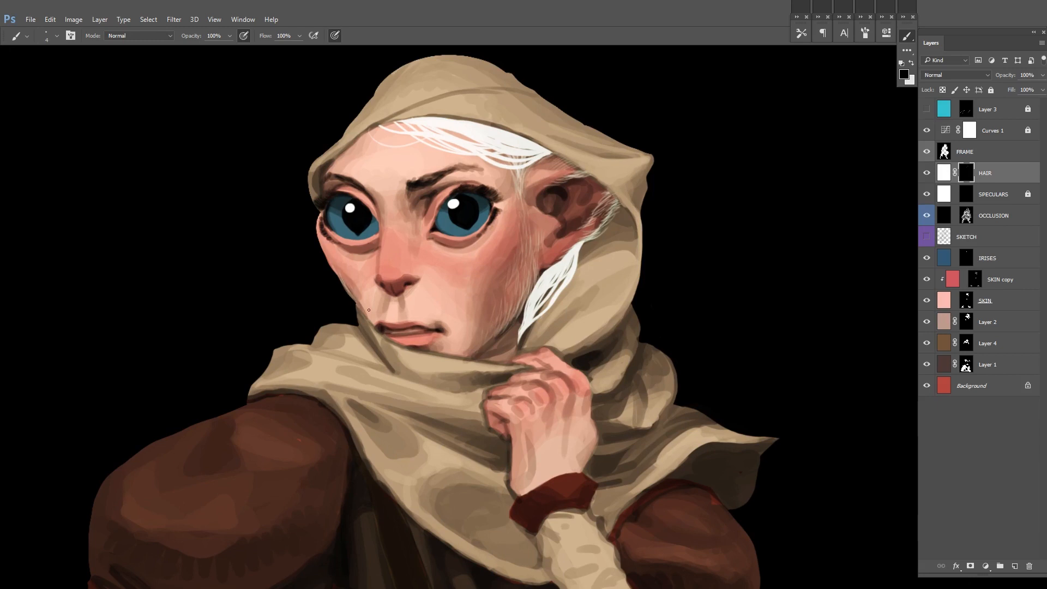
Step: Trim the fine cheek hairs with black and add pale hairs to the tail of the eyebrow in the HAIR mask
left_click_drag(524, 270, 519, 291)
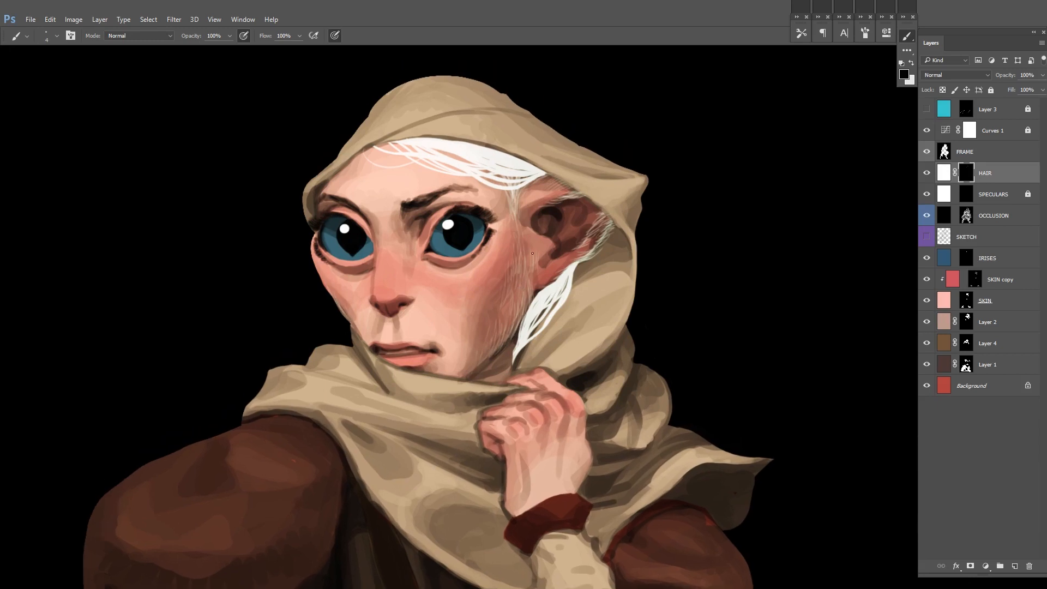
scroll(532, 253, "down", 5)
scroll(511, 232, "up", 4)
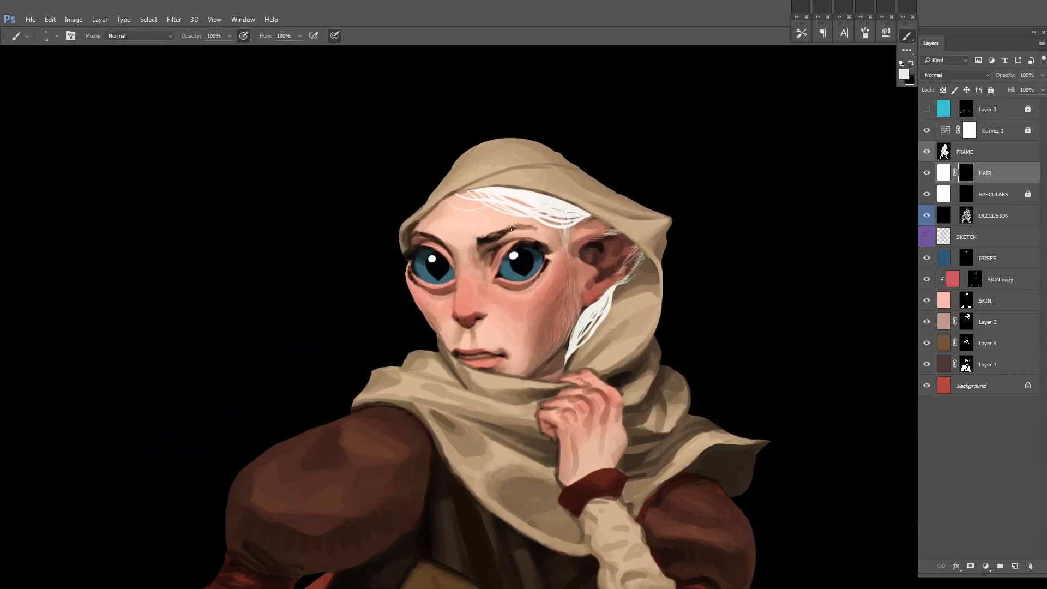
scroll(511, 226, "up", 2)
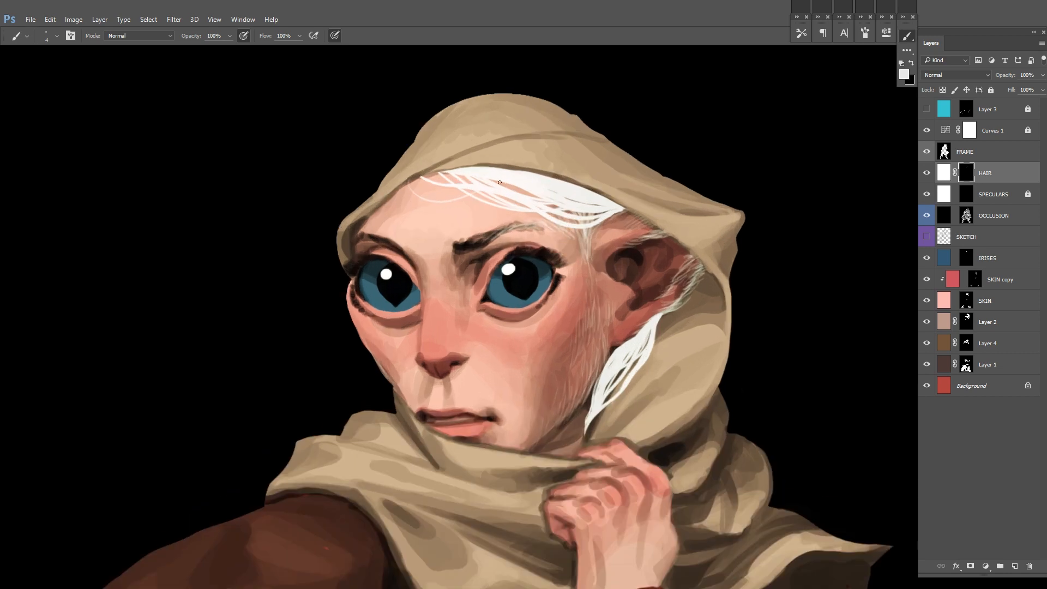
scroll(709, 213, "down", 5)
scroll(757, 206, "up", 2)
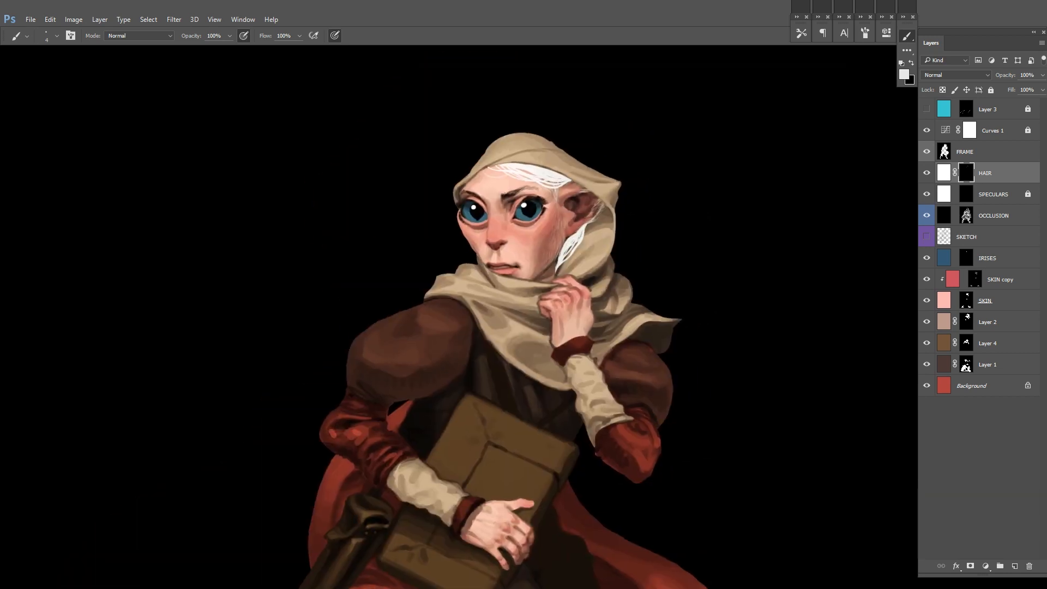
left_click_drag(673, 363, 641, 356)
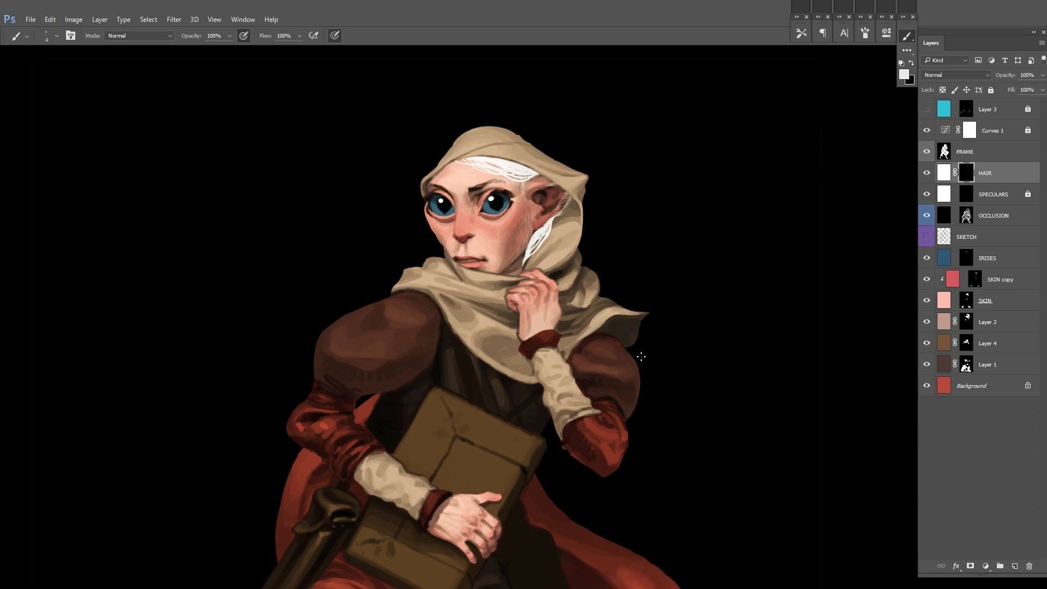
key("F2")
scroll(663, 334, "down", 4)
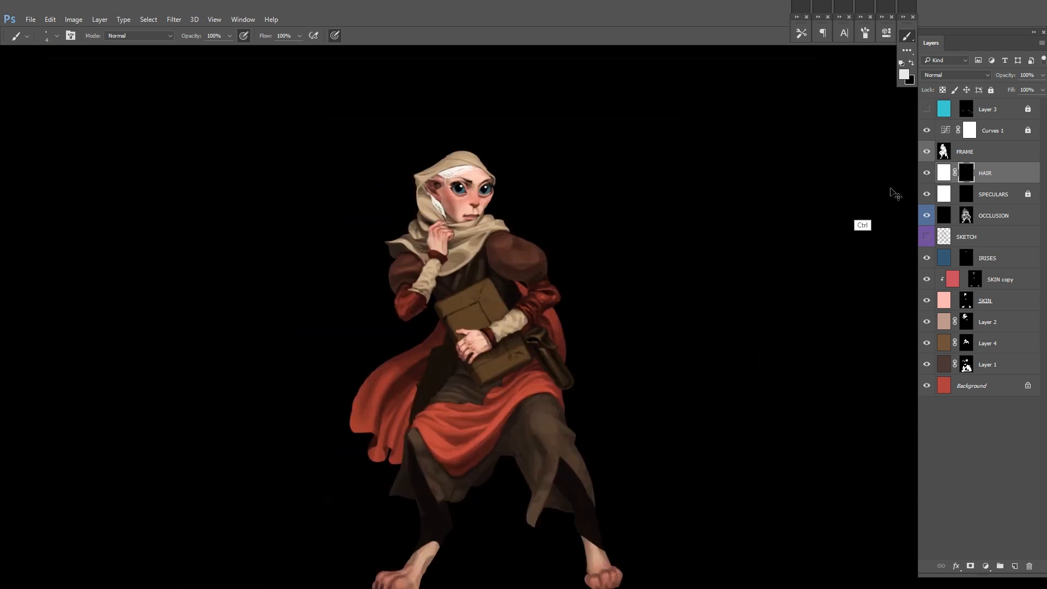
Step: Select the mask of Layer 1 and set up a size 44 brush for painting in it
left_click(945, 349)
scroll(566, 309, "up", 2)
scroll(566, 309, "up", 1)
left_click(966, 365)
scroll(328, 239, "up", 3)
right_click(349, 247, "alt+shift")
key("bracketleft")
key("bracketleft")
key("bracketleft")
scroll(537, 180, "down", 2)
scroll(687, 243, "down", 3)
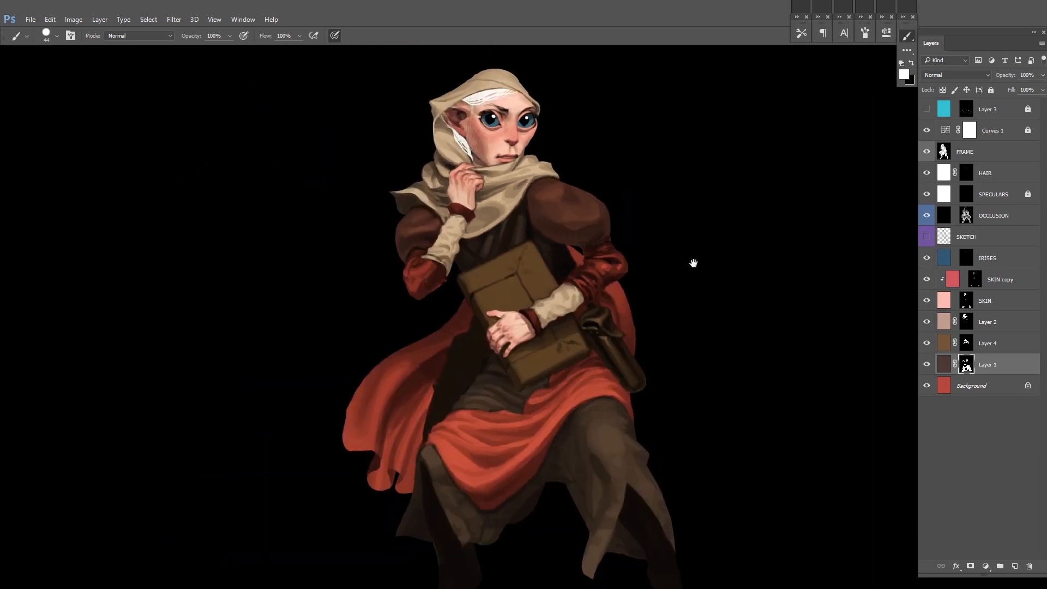
Step: Shift the fill colour of Layer 1 from brown toward purple with Color Balance
left_click(943, 368)
key("ctrl+b")
mouse_move(836, 167)
left_mouse_down()
mouse_move(860, 156)
mouse_move(829, 170)
left_mouse_up()
left_click(836, 156)
left_click(952, 134)
Step: Shift the headscarf fill on Layer 2 toward pink with Color Balance and mirror the canvas view
left_click(940, 322)
key("ctrl+u")
left_click(957, 132)
key("ctrl+b")
key("ctrl+minus")
key("ctrl+minus")
left_click(958, 135)
key("ctrl+shift+h")
left_click_drag(565, 190, 537, 215)
Step: Add a dark brown filled layer with a mask above HAIR and clip it to HAIR
left_click(942, 173)
left_click_drag(598, 224, 637, 276)
left_click(256, 323, "alt")
key("ctrl+alt+shift+n")
key("alt+BackSpace")
left_click(970, 565, "alt")
right_click(996, 172)
left_click(859, 352)
Step: Block in brown shading over the white hair in the clipped layer's mask, using pressure-controlled brush opacity
mouse_move(470, 196)
left_mouse_down()
mouse_move(564, 239)
mouse_move(547, 249)
mouse_move(572, 258)
left_mouse_up()
left_click(243, 36)
right_click(537, 219)
left_click(578, 327)
mouse_move(473, 192)
left_mouse_down()
mouse_move(455, 209)
mouse_move(413, 176)
mouse_move(444, 183)
left_mouse_up()
key("x")
mouse_move(444, 182)
left_mouse_down()
mouse_move(397, 196)
mouse_move(446, 195)
mouse_move(460, 181)
mouse_move(464, 209)
left_mouse_up()
Step: Build up the hair shading with softer strokes at 30% brush opacity and mirror the canvas view back
key("x")
key("x")
key("x")
mouse_move(519, 268)
left_mouse_down()
mouse_move(459, 339)
mouse_move(480, 333)
mouse_move(528, 240)
left_mouse_up()
left_click_drag(604, 261, 623, 301)
left_click(470, 219, "alt")
key("3")
mouse_move(443, 219)
left_mouse_down()
mouse_move(471, 238)
mouse_move(442, 232)
left_mouse_up()
key("ctrl+shift+h")
mouse_move(602, 242)
left_mouse_down()
mouse_move(622, 227)
mouse_move(898, 256)
left_mouse_up()
left_click(607, 231, "alt")
Step: Paint finer shading between the forehead strands near the hood in the Layer 5 mask with a smaller brush
scroll(578, 245, "up", 1)
key("0")
key("bracketleft")
key("bracketleft")
key("bracketleft")
key("bracketleft")
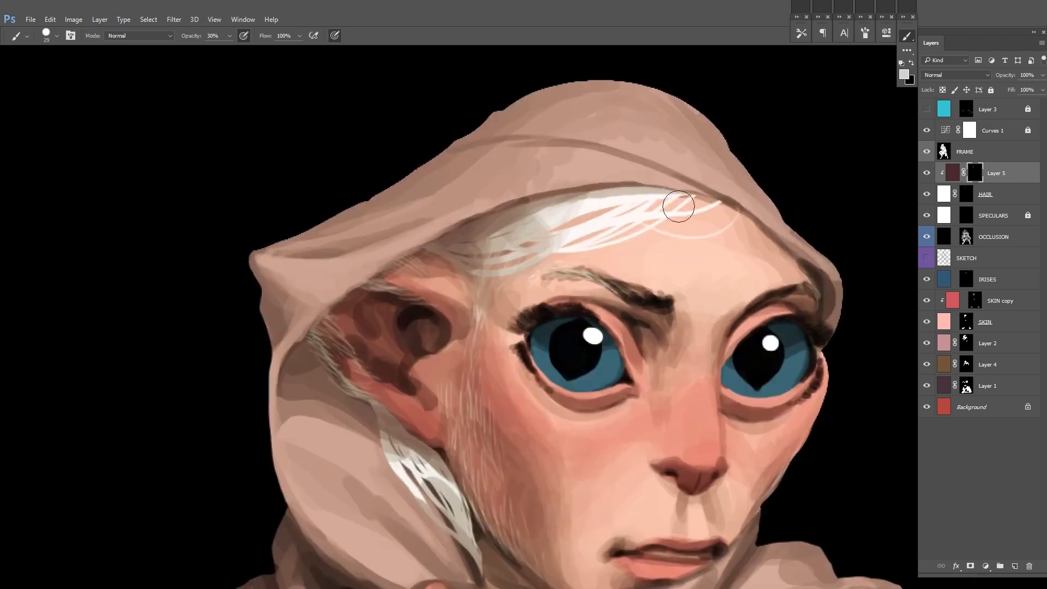
left_click_drag(519, 235, 631, 200)
left_click_drag(542, 253, 696, 212)
left_click(643, 203, "alt")
mouse_move(583, 228)
left_mouse_down()
mouse_move(644, 201)
mouse_move(583, 213)
left_mouse_up()
left_click(545, 229, "alt")
left_click_drag(490, 245, 599, 187)
left_click(518, 196, "alt")
mouse_move(536, 191)
left_mouse_down()
mouse_move(629, 151)
mouse_move(614, 225)
left_mouse_up()
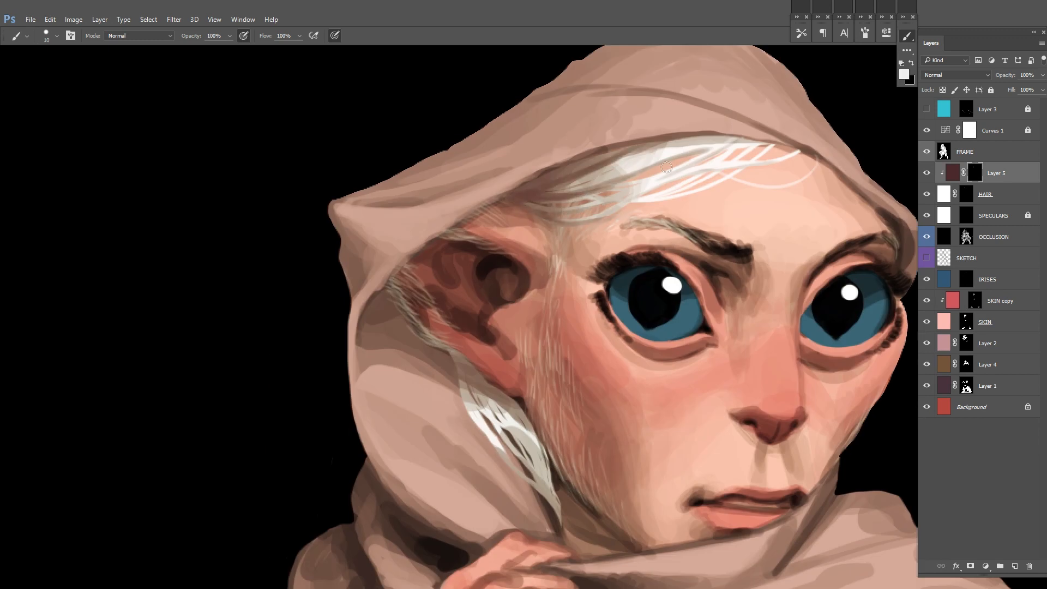
Step: Shade the lock of hair behind the ear and refine the forehead strands with black in the Layer 5 mask
scroll(600, 245, "down", 2)
left_click_drag(615, 349, 545, 267)
left_click_drag(412, 254, 467, 336)
left_click_drag(457, 293, 488, 364)
scroll(627, 218, "up", 1)
left_click_drag(572, 109, 656, 177)
key("x")
left_click_drag(590, 249, 633, 228)
scroll(727, 222, "down", 3)
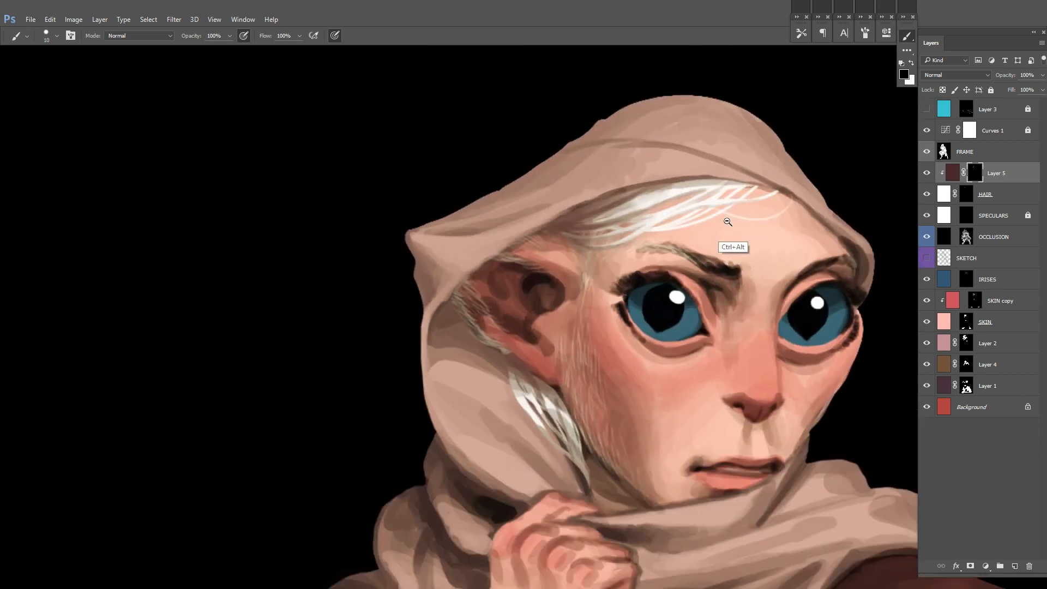
Step: Merge the shading layer into HAIR and add a black filled layer with a mask between HAIR and SPECULARS
key("ctrl+e")
left_click(997, 196)
key("ctrl+shift+alt+n")
key("alt+BackSpace")
scroll(517, 241, "up", 1)
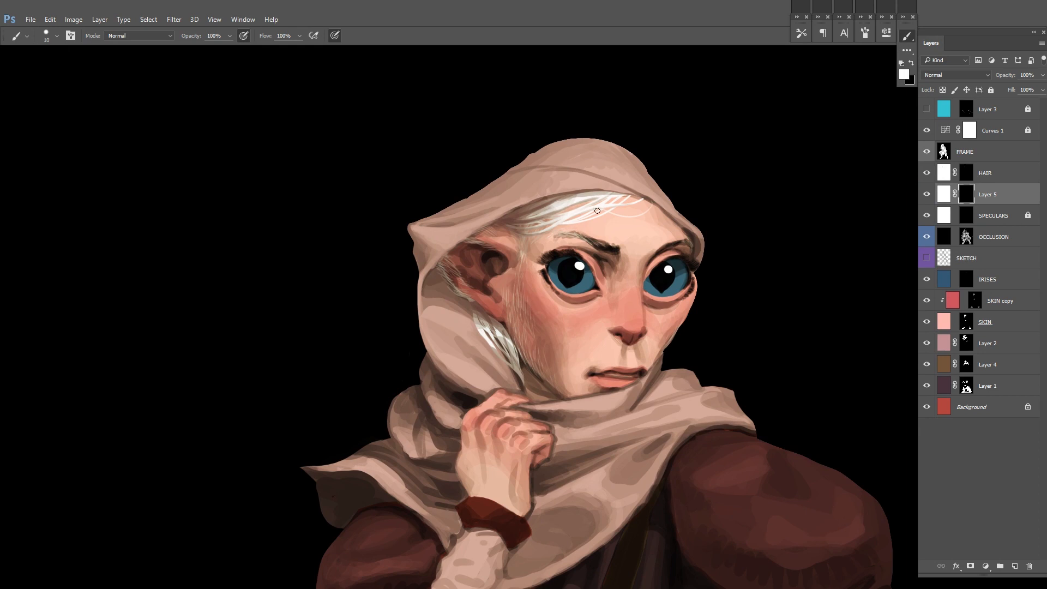
scroll(597, 210, "up", 2)
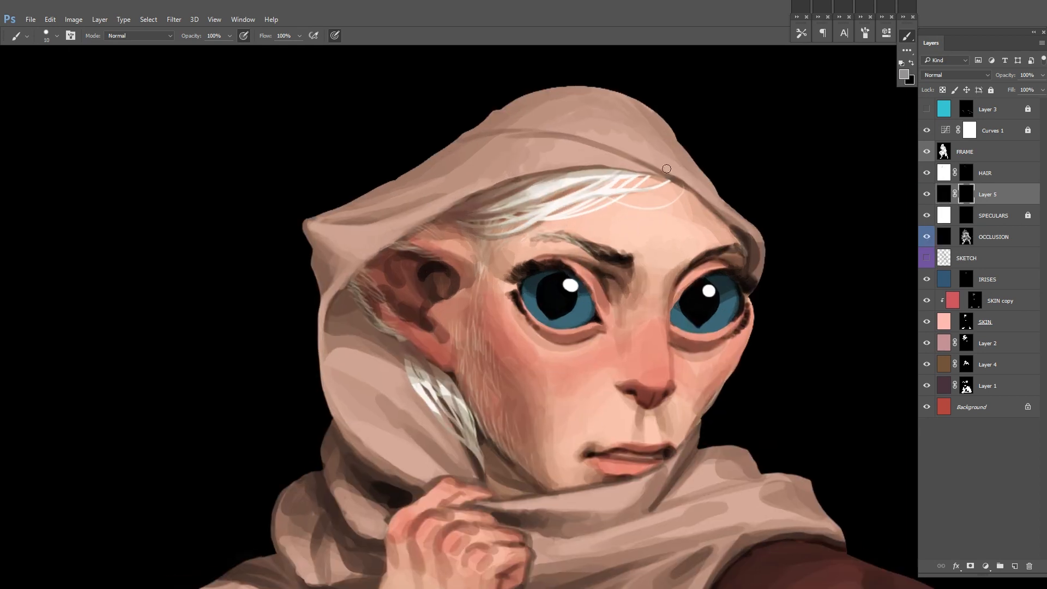
Step: Paint a faint shadow on the forehead beneath the hair strands in the new layer's mask with grey
left_click_drag(542, 223, 584, 217)
scroll(727, 222, "down", 3)
scroll(724, 229, "down", 1)
scroll(628, 249, "up", 2)
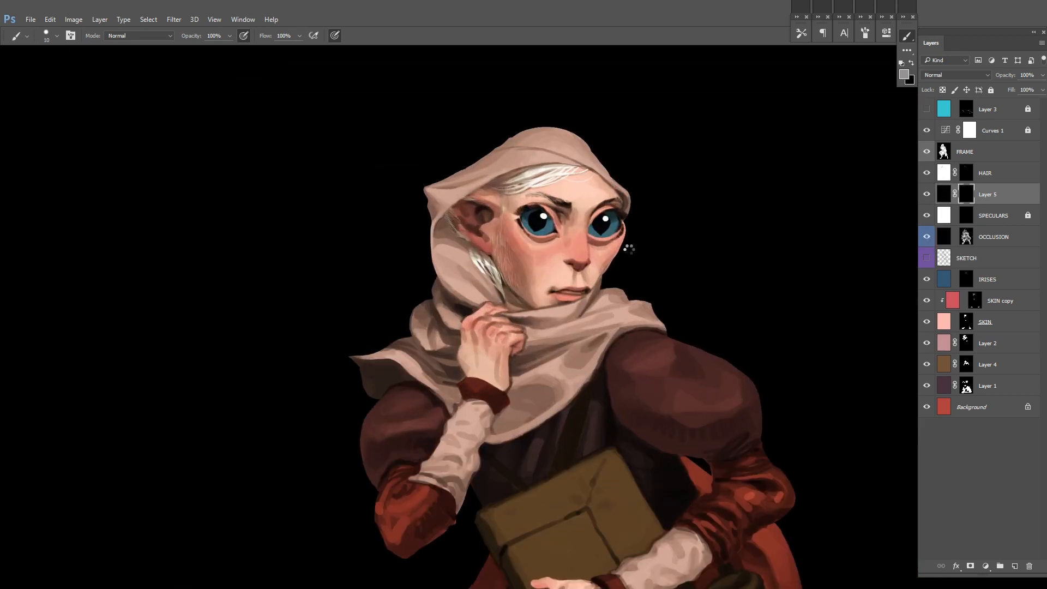
scroll(628, 245, "down", 1)
Step: Mirror the canvas view and adjust the lightness of the HAIR fill with Hue/Saturation
key("ctrl+shift+h")
left_click(927, 177)
left_click(943, 173)
key("ctrl+i")
key("ctrl+u")
left_click_drag(836, 214, 846, 214)
left_click(958, 112)
Step: Merge the hair and its shadow layer into one HAIR layer, compare the painting without it, and lock it
double_click(985, 172)
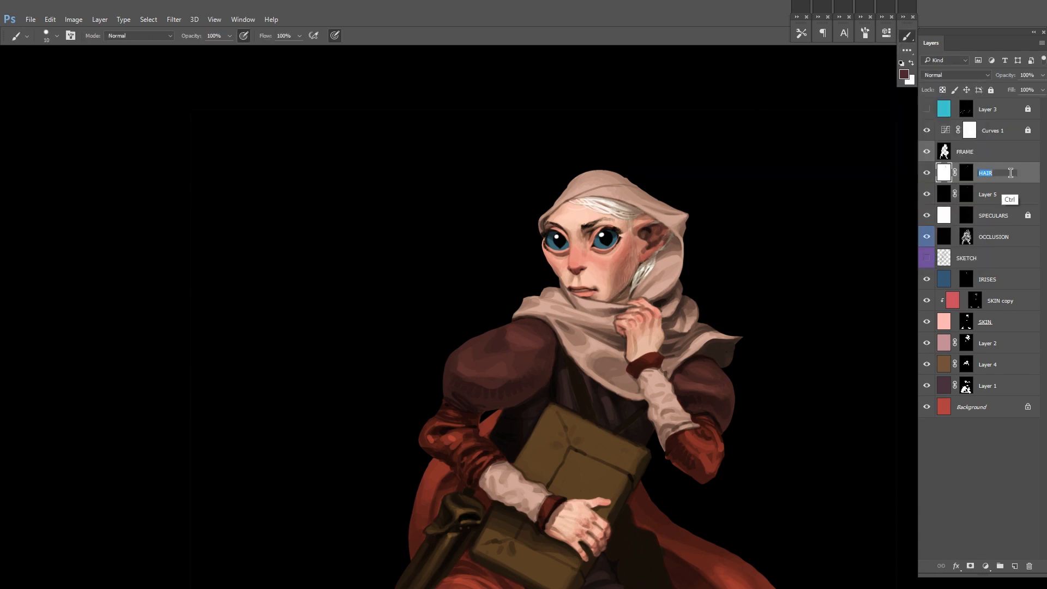
key("ctrl+e")
left_click(927, 174)
left_click(927, 174)
scroll(738, 295, "down", 4)
key("/")
Step: Add a new layer named PAINTOVER above HAIR and give it a violet colour label
left_click(955, 345)
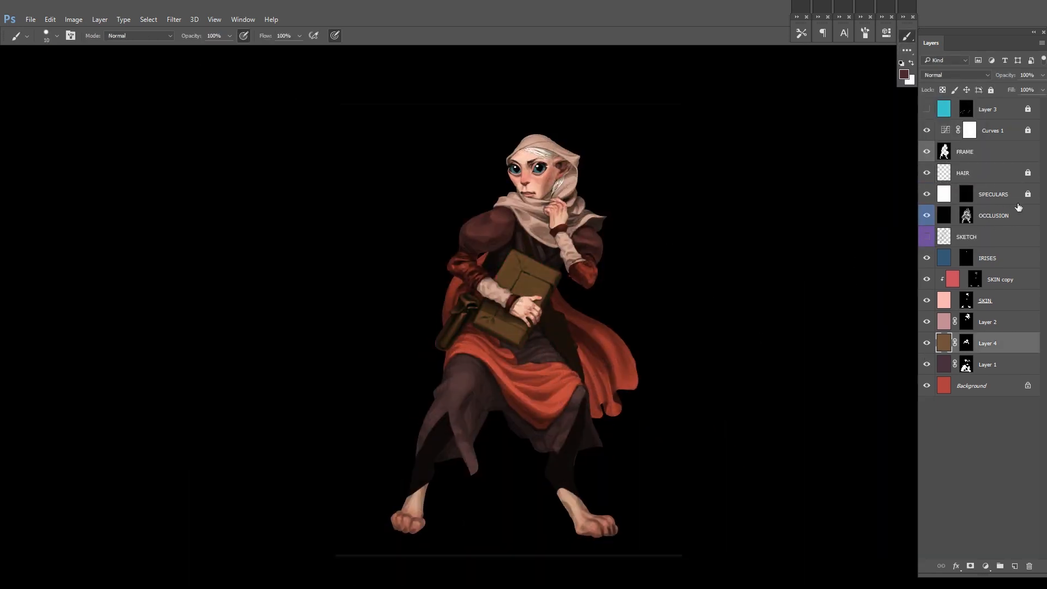
left_click(1013, 180)
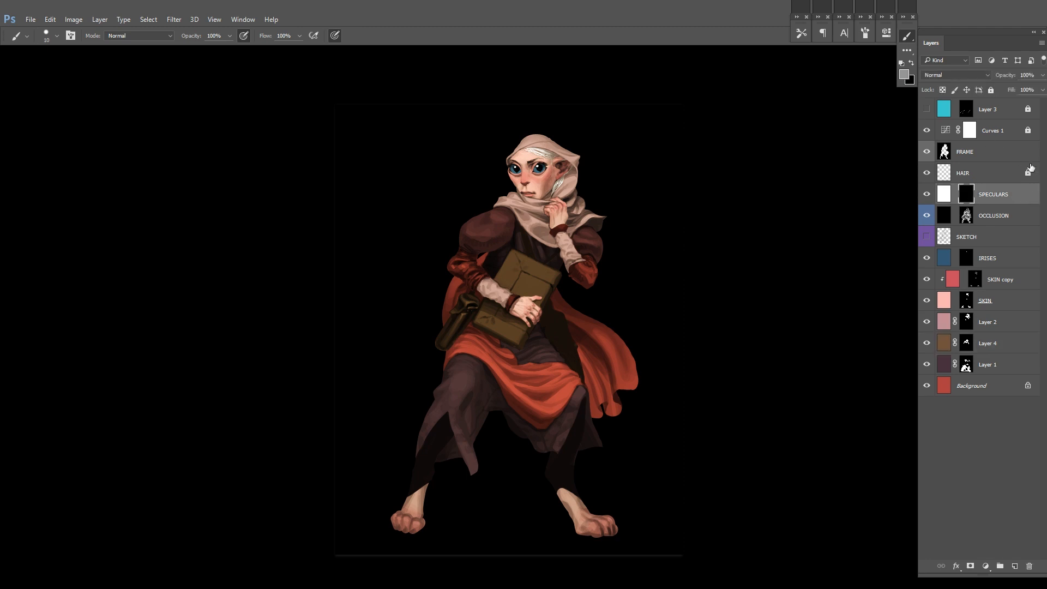
key("ctrl+plus")
key("ctrl+plus")
key("ctrl+shift+n")
type("PAINTO")
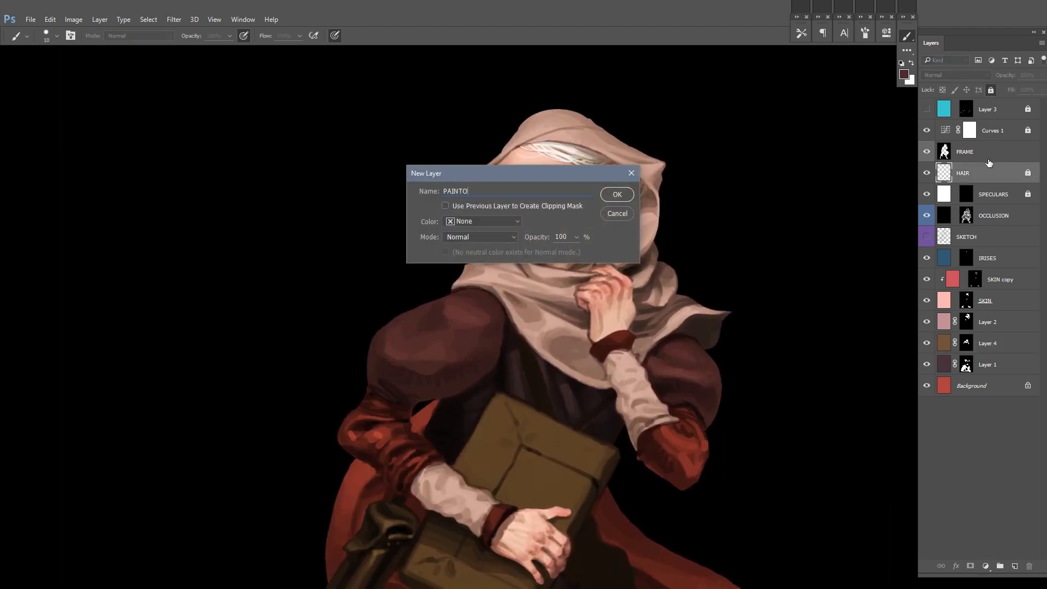
key("Return")
right_click(927, 174)
left_click(942, 284)
scroll(515, 278, "up", 4)
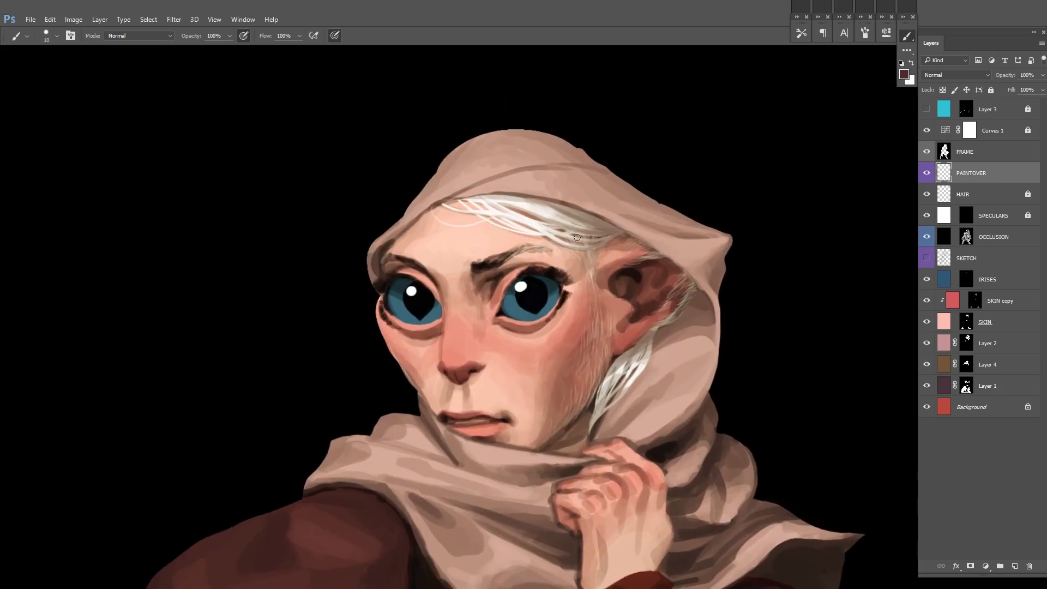
Step: Make the IRISES fill a more saturated blue with Hue/Saturation, using hue +5 and saturation +88
key("d")
scroll(577, 227, "down", 2)
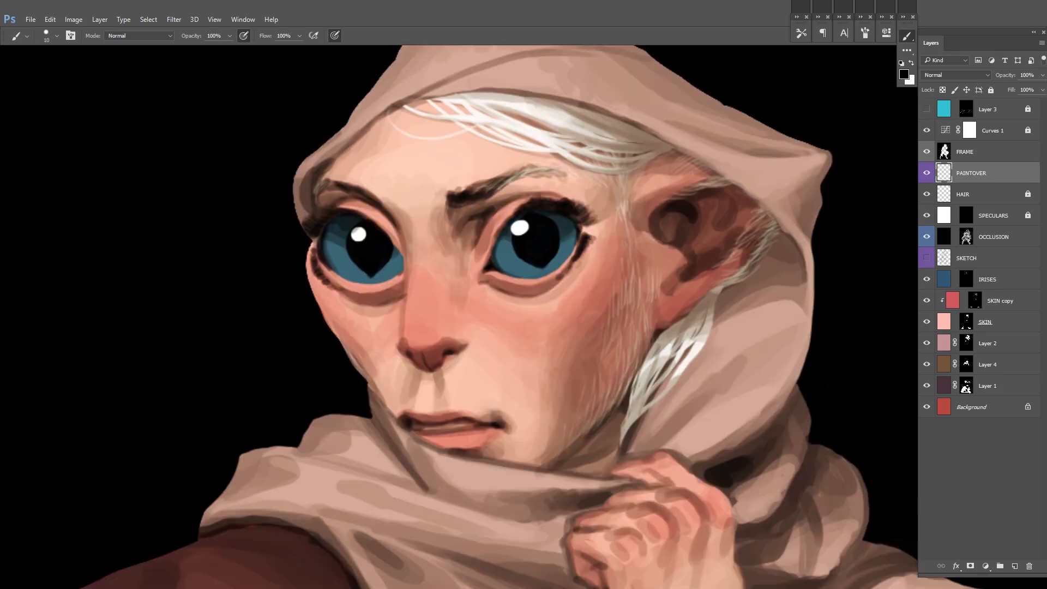
left_click(926, 279)
left_click(927, 279)
left_click(944, 279)
key("ctrl+u")
left_click_drag(837, 189, 841, 166)
left_click(573, 362)
scroll(573, 362, "down", 4)
type("100")
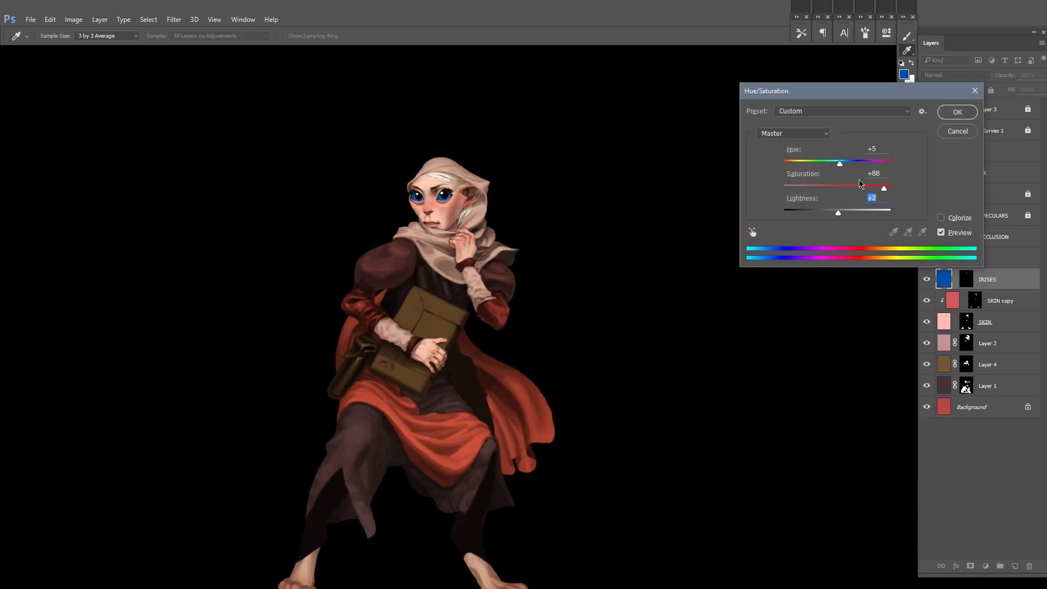
left_click(956, 111)
Step: Add a grey-brown filled layer with a mask above Layer 4 and clip it to Layer 4
left_click(1015, 368)
key("ctrl+shift+n")
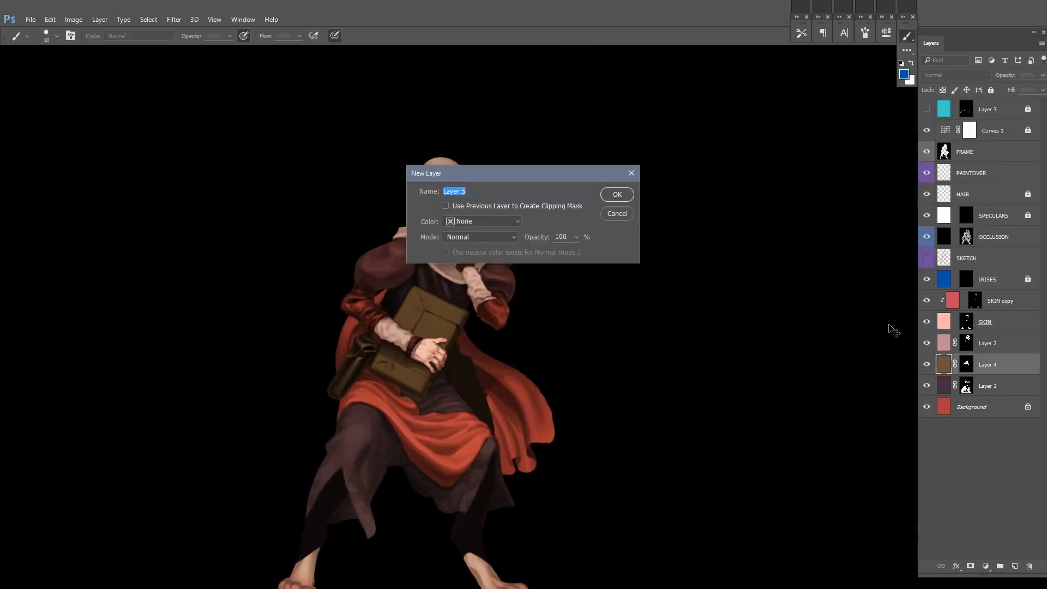
key("Return")
key("ctrl+alt+g")
scroll(394, 337, "up", 4)
key("d")
key("n")
left_click(644, 367)
left_click(866, 263)
key("Delete")
right_click(1010, 363)
left_click(862, 377)
Step: Paint the inner panel of the book cover with white in the clipped Layer 5 mask
right_click(476, 295)
scroll(491, 349, "up", 1)
key("x")
mouse_move(448, 282)
left_mouse_down()
mouse_move(436, 304)
mouse_move(504, 332)
left_mouse_up()
left_click_drag(467, 297, 444, 330)
left_click_drag(380, 382, 470, 419)
right_click(496, 358)
left_click_drag(565, 385, 561, 385)
left_click(519, 299)
left_click_drag(473, 419, 478, 411)
scroll(569, 275, "down", 3)
left_click_drag(834, 297, 671, 286)
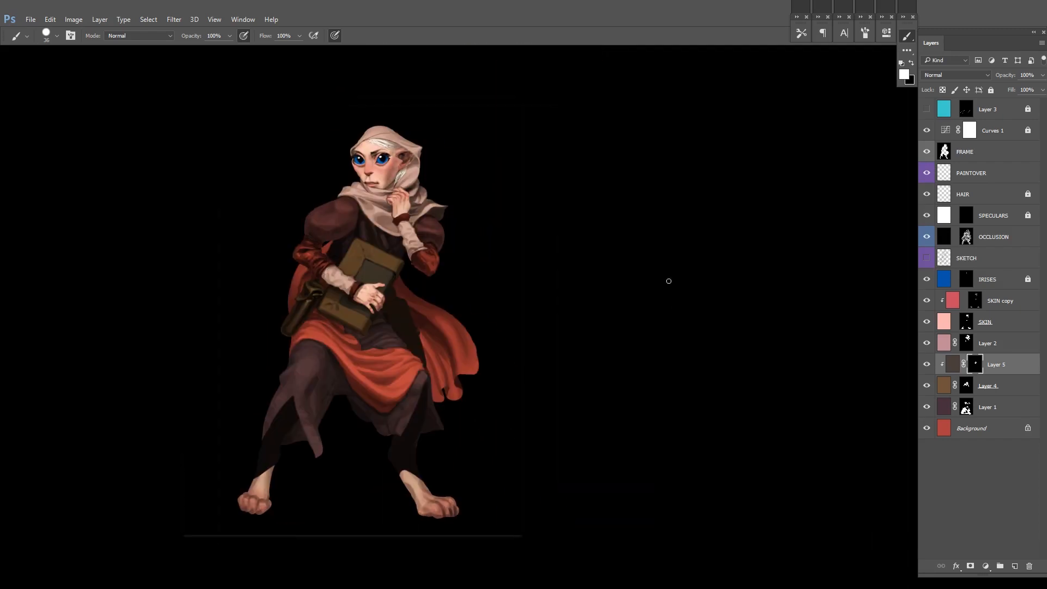
Step: Desaturate the book panel's fill on Layer 5 to a neutral grey and lighten it slightly with Hue/Saturation
left_click(953, 365)
key("ctrl+u")
left_click_drag(837, 213, 841, 213)
left_click_drag(837, 189, 792, 191)
key("Return")
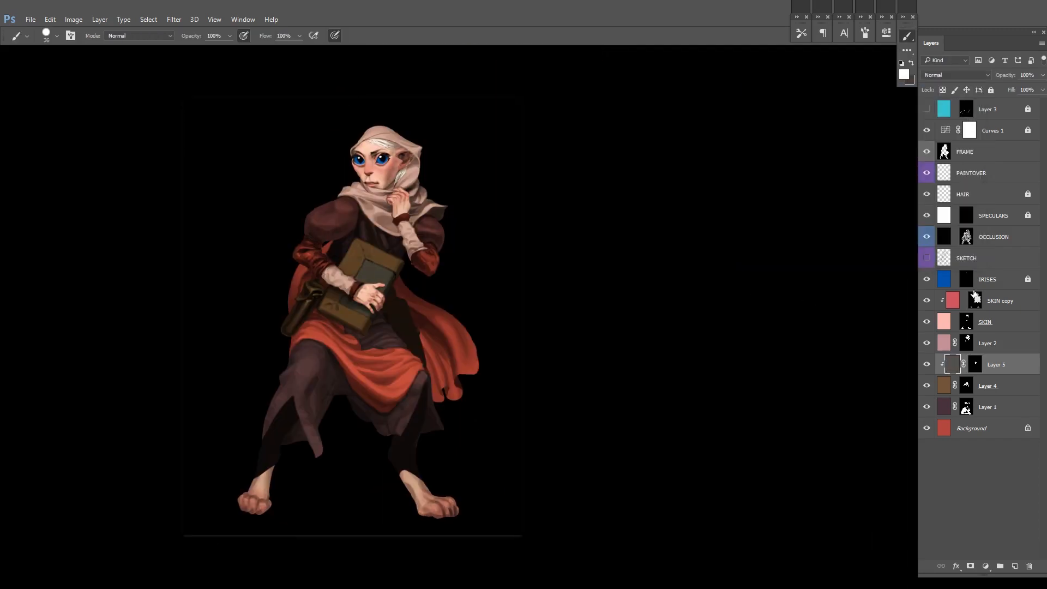
Step: Rename Layer 4 and the Layer 5 clipped to it both as BOOK
double_click(987, 385)
type("B")
double_click(998, 365)
type("BOOK")
Step: Rename Layer 1 as PURPLE and give it a violet colour label
left_click(926, 407)
left_click(927, 406)
double_click(987, 407)
type("CLOTH")
double_click(988, 406)
type("PURPLE")
right_click(926, 411)
left_click(951, 518)
Step: Unlock the Background layer, rename it BASE with a violet label, and label the PURPLE layer blue
right_click(927, 430)
left_click(1027, 428)
double_click(968, 428)
type("RED")
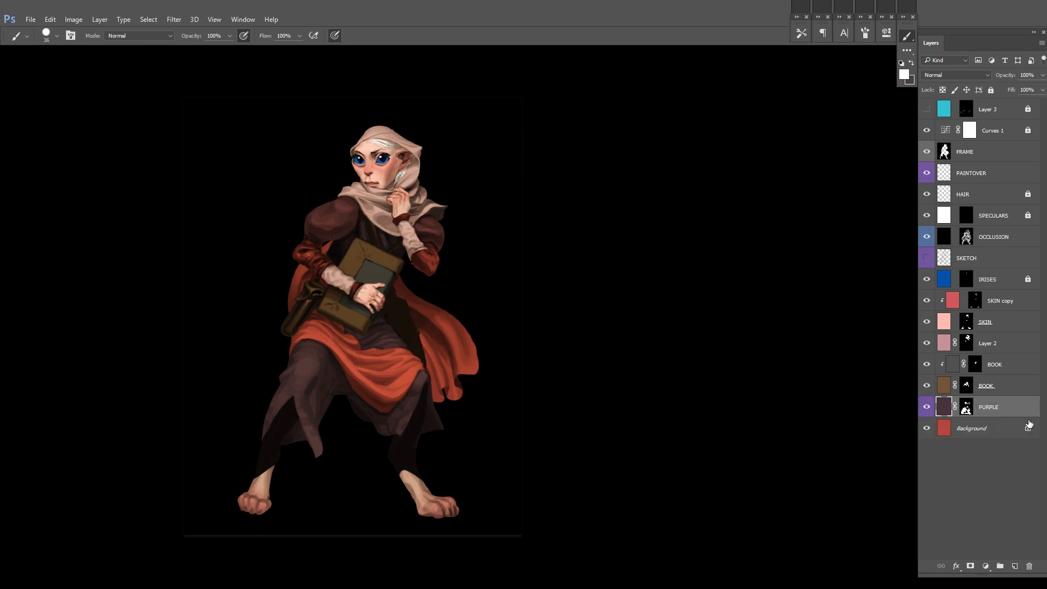
right_click(927, 411)
left_click(937, 507)
Step: Label the two BOOK layers green, and rename Layer 2 as SCARF with a yellow label
right_click(927, 367)
left_click(938, 450)
left_click(926, 344)
right_click(926, 343)
left_click(939, 413)
double_click(992, 343)
type("SCARF")
key("Return")
Step: Label SKIN and its clipped copy orange and rename the copy SKIN - BLUSH
left_click(1014, 320)
left_click(1014, 303, "shift")
right_click(927, 305)
left_click(939, 366)
double_click(1000, 301)
type("SKIN - BLUSH")
key("Return")
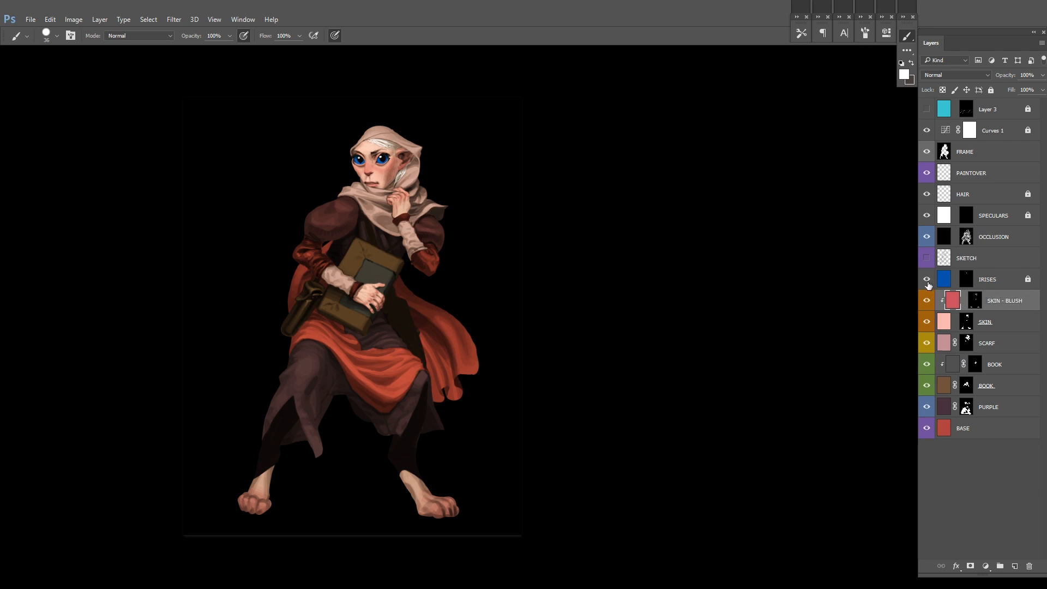
Step: Label IRISES red and OCCLUSION violet, and remove the colour label from SKETCH
right_click(927, 284)
left_click(938, 332)
right_click(927, 261)
left_click(939, 381)
right_click(927, 238)
right_click(927, 238)
left_click(946, 344)
Step: Label the SPECULARS layer blue, HAIR green and PAINTOVER yellow
right_click(926, 215)
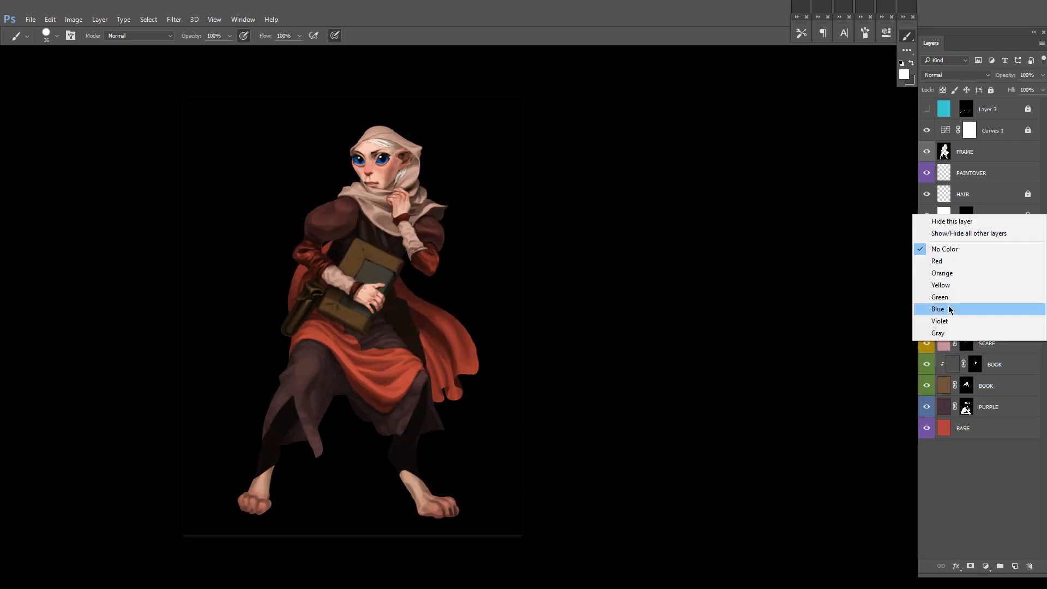
left_click(949, 309)
right_click(927, 194)
left_click(946, 276)
right_click(927, 173)
left_click(943, 242)
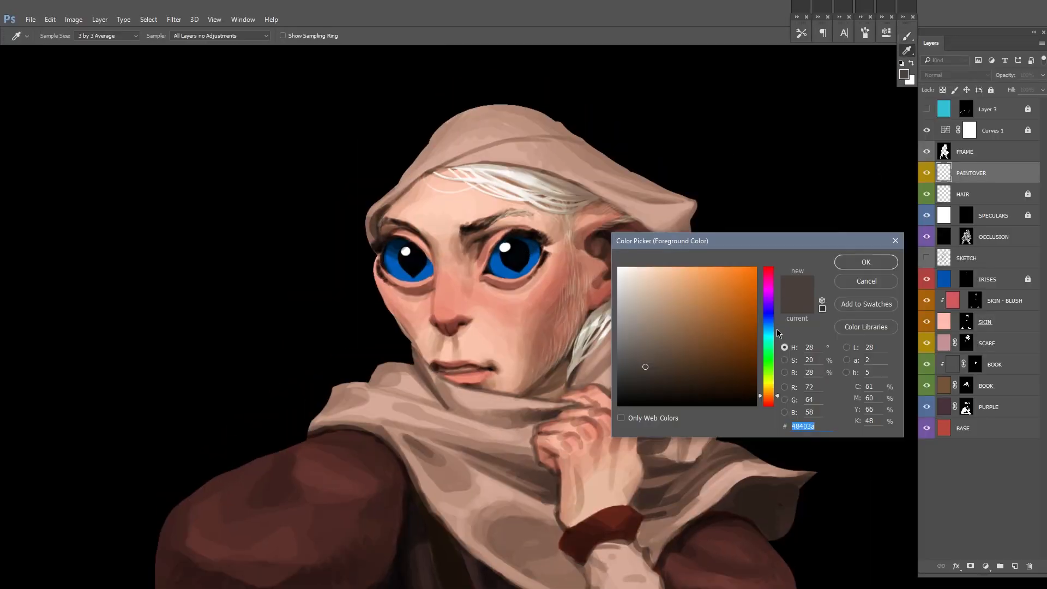
Step: Paint bright cyan streaks into the lower part of both irises on the PAINTOVER layer
left_click(778, 334)
left_click(860, 262)
left_click_drag(426, 288, 472, 253)
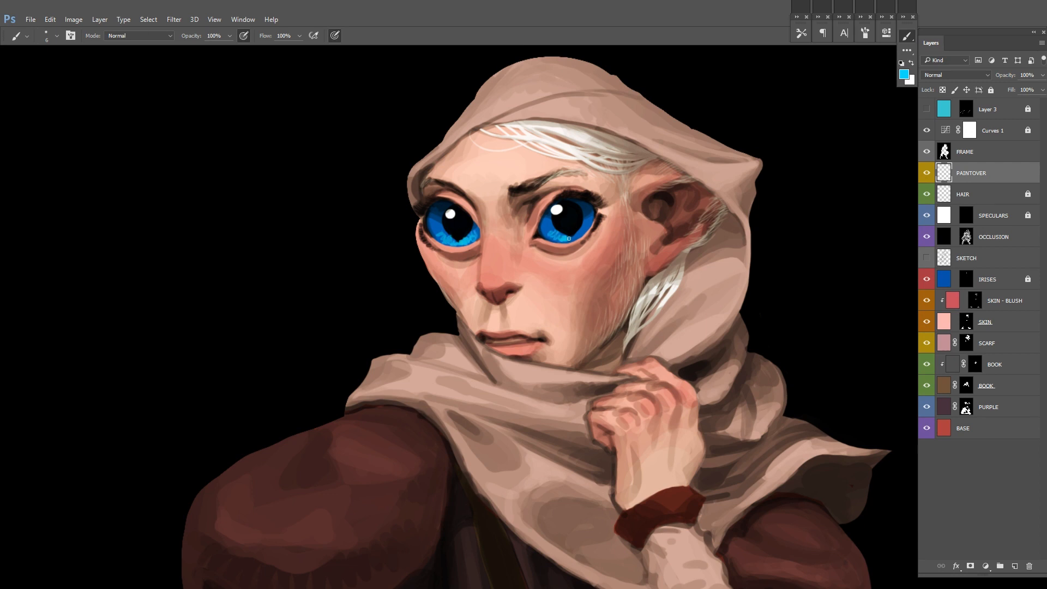
left_click_drag(553, 240, 589, 227)
left_click_drag(445, 212, 375, 291)
Step: Refine both eyes on PAINTOVER, touching up the highlights in white and blending the irises with sampled blue
key("x")
left_click(422, 239, "alt")
left_click_drag(606, 247, 605, 269)
left_click(491, 296, "alt")
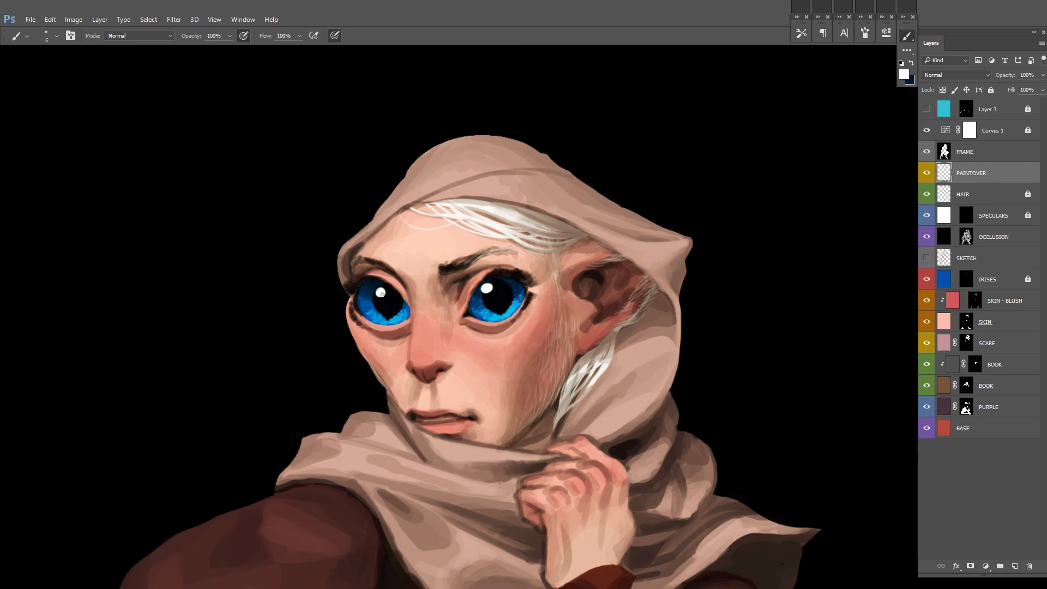
left_click_drag(415, 285, 424, 254)
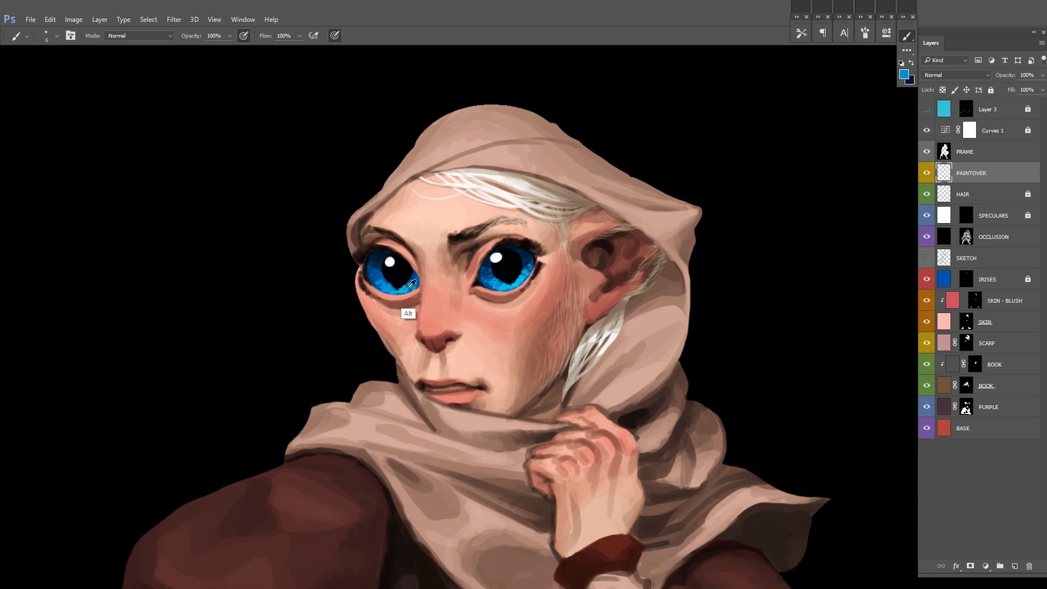
left_click(409, 287, "alt")
left_click_drag(575, 238, 557, 275)
scroll(517, 314, "up", 1)
Step: Pick a redder tone from the sampled skin colour and redden the nose tip with a 12 px brush
left_click(463, 316, "alt")
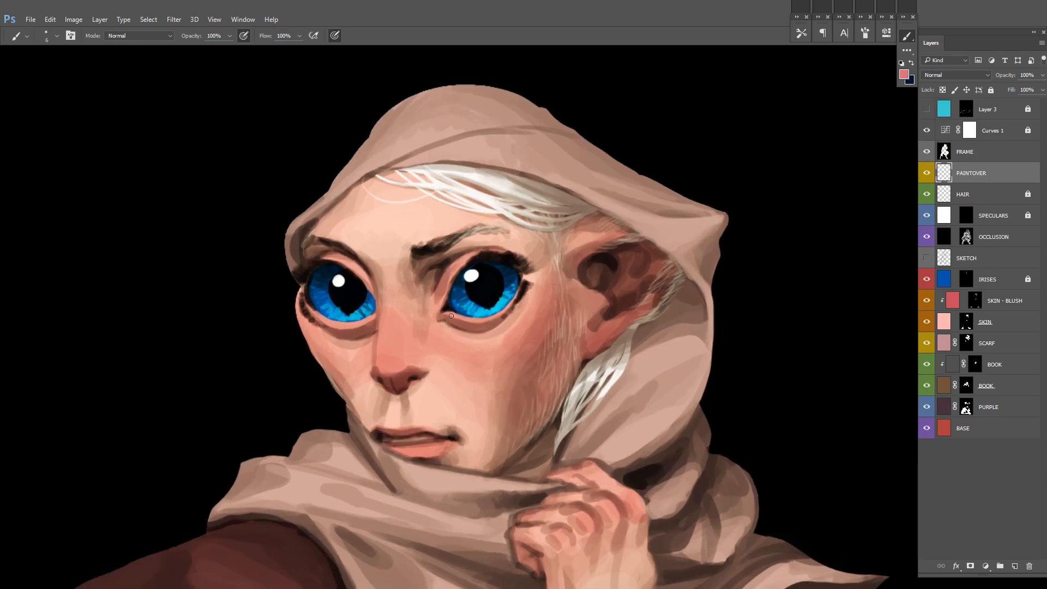
left_click(904, 75)
left_click(695, 275)
left_click(864, 261)
right_click(404, 372)
left_click(458, 423)
left_click_drag(381, 374, 408, 374)
left_click(399, 385, "alt")
left_click(403, 381, "alt")
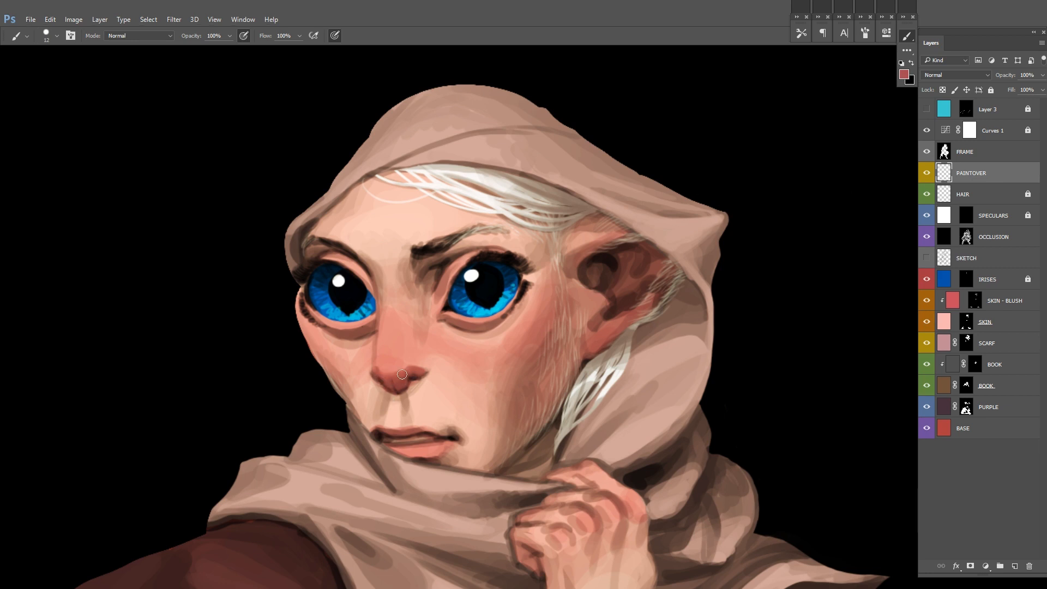
Step: Choose a more saturated red from the sampled nose colour and strengthen the tip of the nose
left_click(404, 371, "alt")
left_click(903, 75)
left_click(708, 273)
left_click(865, 262)
left_click_drag(401, 371, 343, 377)
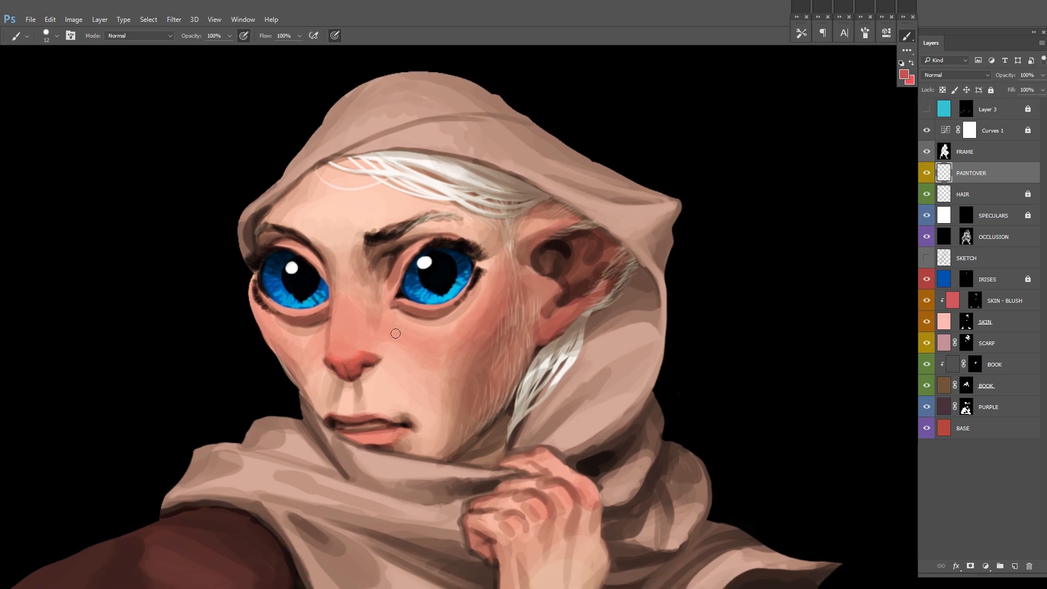
Step: Refine the nostril and redden the lips on PAINTOVER using sampled nose and lip tones
left_click(365, 353, "alt")
left_click(375, 408, "alt")
mouse_move(349, 413)
left_mouse_down()
mouse_move(333, 415)
mouse_move(370, 425)
left_mouse_up()
left_click(360, 423, "alt")
left_click(380, 438, "alt")
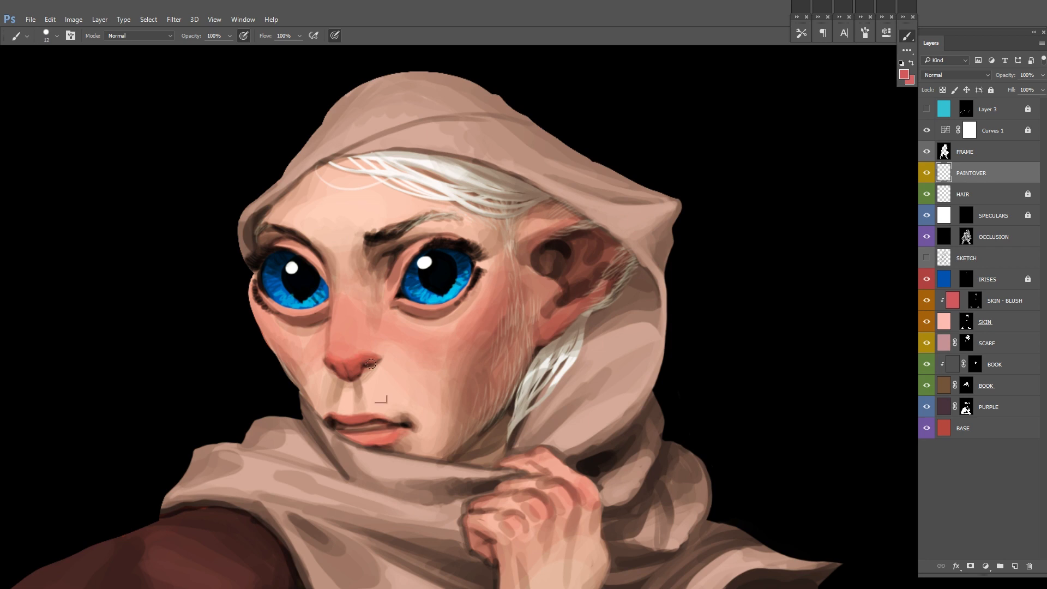
left_click(391, 439, "alt")
left_click(382, 417, "alt")
left_click(344, 408, "alt")
Step: Soften the nose and the skin around it with lighter pink strokes
key("x")
left_click_drag(334, 340, 312, 365)
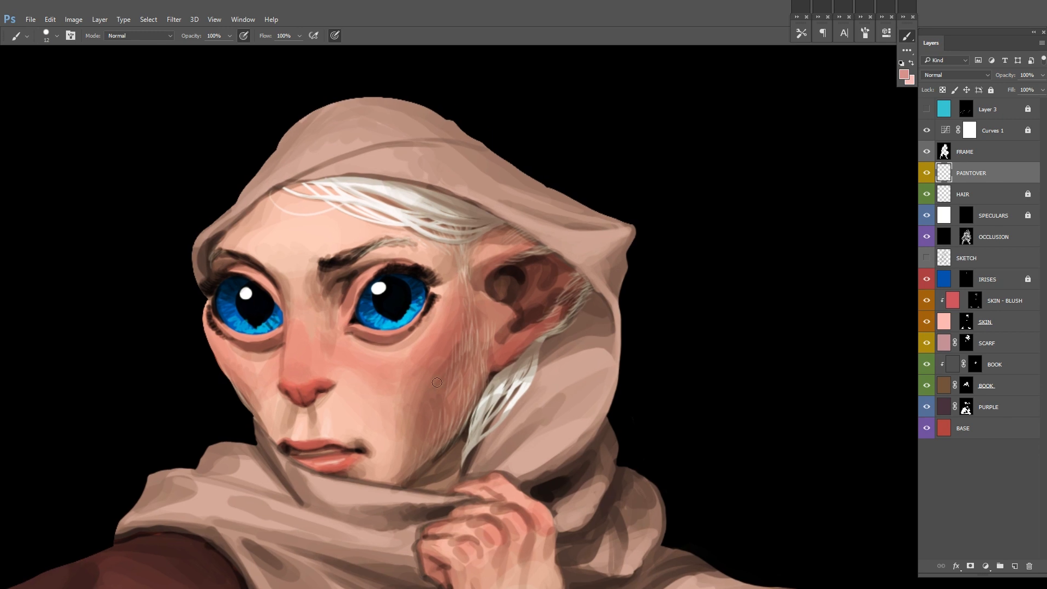
left_click(373, 414, "alt")
left_click_drag(313, 318, 313, 343)
left_click_drag(549, 269, 541, 217)
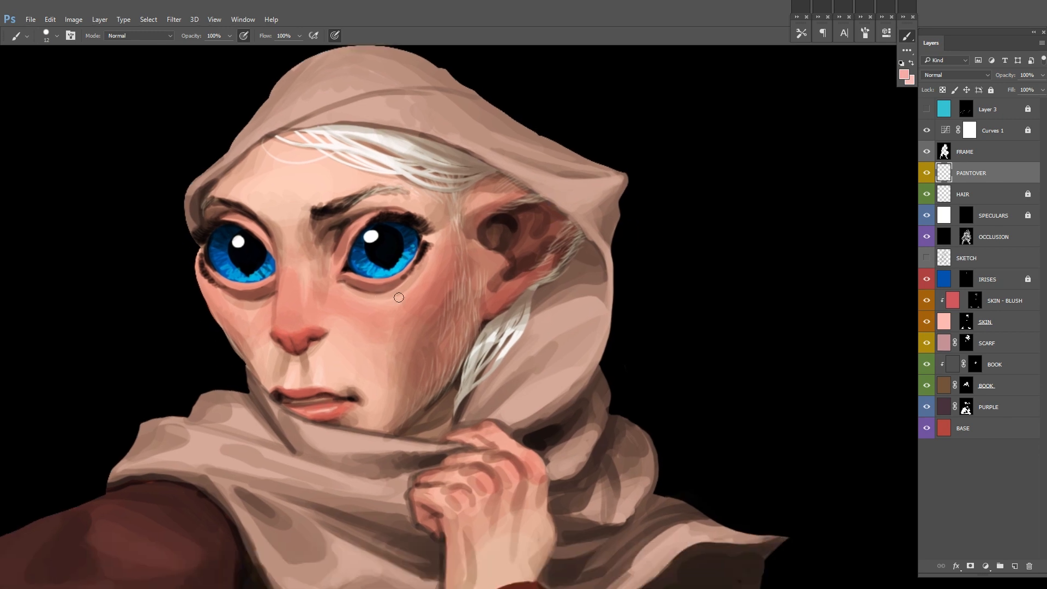
Step: Paint pale pink highlights onto the bridge and side of the nose
key("d")
key("x")
left_click(330, 188, "alt")
left_click_drag(310, 270, 293, 298)
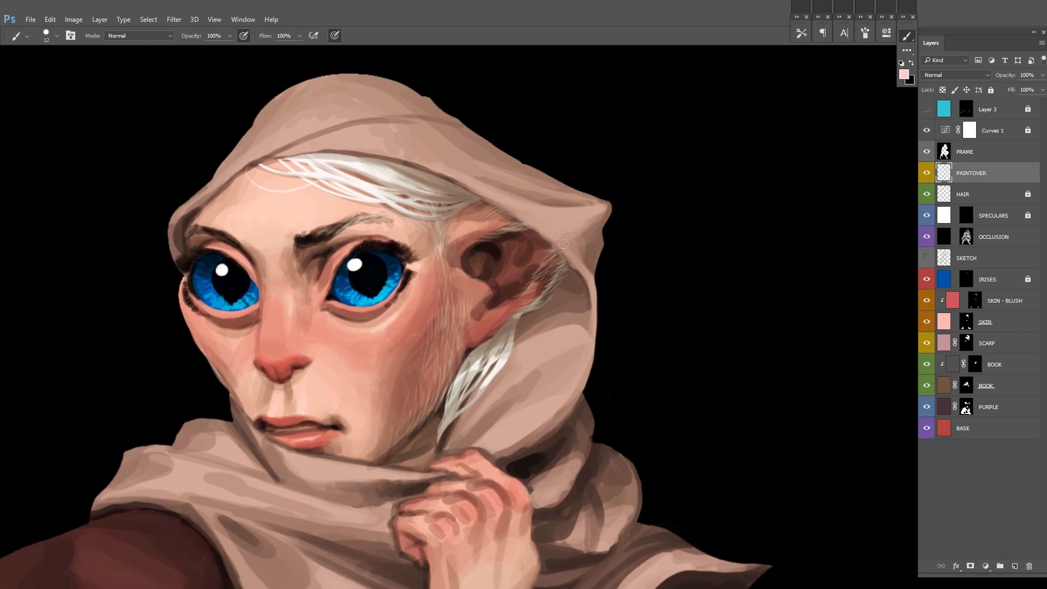
left_click_drag(563, 243, 568, 194)
key("x")
left_click(392, 272, "alt")
Step: Create a new layer above OCCLUSION, clipped to it
scroll(531, 269, "down", 5)
left_click(1013, 242)
key("ctrl+shift+n")
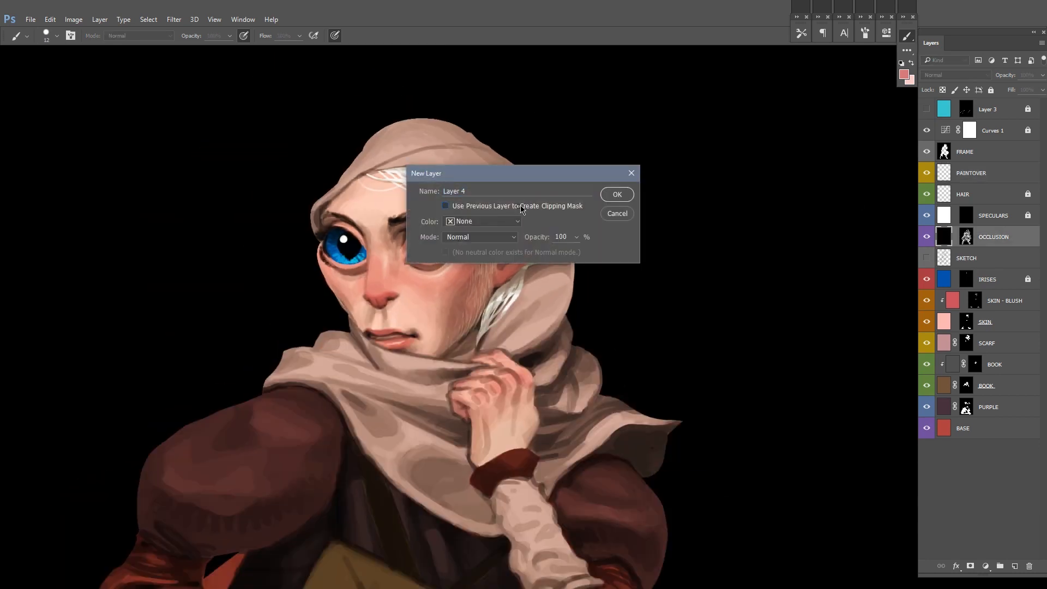
left_click(521, 206)
key("Return")
Step: Paint salmon pink over the face, ears and both hands in the clipped layer with a 155 px brush
right_click(418, 276)
left_click_drag(480, 304, 514, 303)
scroll(428, 261, "down", 4)
mouse_move(474, 365)
left_mouse_down()
mouse_move(449, 237)
mouse_move(371, 255)
left_mouse_up()
left_click_drag(401, 349, 404, 266)
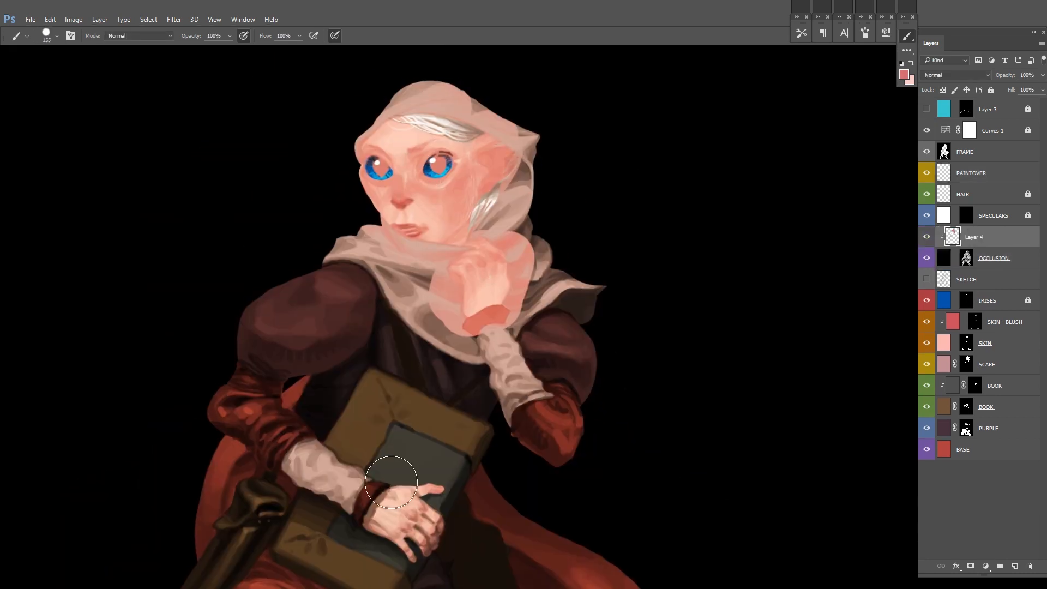
left_click_drag(402, 491, 389, 548)
Step: Rename the clipped layer SSS and add a black mask that hides its paint
double_click(993, 240)
type("SSS")
key("Return")
left_click(970, 566, "alt")
Step: Paint white in the SSS mask to bring the reddish tint into the shadows of the face and hands
scroll(529, 227, "up", 1)
scroll(529, 226, "up", 3)
left_click_drag(610, 238, 590, 288)
left_click_drag(417, 322, 491, 295)
left_click_drag(531, 425, 632, 44)
mouse_move(441, 310)
left_mouse_down()
mouse_move(406, 330)
mouse_move(434, 354)
mouse_move(430, 300)
left_mouse_up()
left_click_drag(430, 137, 382, 490)
scroll(351, 412, "up", 1)
left_click_drag(410, 378, 425, 402)
Step: Adjust the colour of the SSS layer's paint with Hue/Saturation
left_click(952, 237)
scroll(701, 311, "down", 4)
left_click_drag(701, 310, 607, 214)
key("ctrl+u")
mouse_move(837, 188)
left_mouse_down()
mouse_move(872, 189)
mouse_move(835, 213)
left_mouse_up()
key("Return")
left_click(974, 237)
Step: Refine the SSS mask around the face with a larger brush at 30% opacity
scroll(502, 142, "up", 4)
key("x")
left_click_drag(489, 302, 522, 313)
mouse_move(357, 255)
left_mouse_down()
mouse_move(350, 296)
mouse_move(368, 314)
left_mouse_up()
right_click(478, 247)
left_click_drag(576, 308, 585, 308)
key("Return")
key("3")
left_click_drag(464, 381, 467, 349)
left_click_drag(631, 234, 628, 409)
Step: Touch up the SSS mask on the face and hands, finishing with a 15 px brush at 100% opacity
scroll(523, 219, "down", 4)
key("x")
left_click_drag(490, 245, 436, 343)
scroll(463, 382, "up", 4)
key("x")
right_click(522, 276)
left_click_drag(583, 302, 554, 303)
key("Return")
scroll(479, 354, "down", 3)
key("0")
mouse_move(512, 248)
left_mouse_down()
mouse_move(493, 357)
mouse_move(567, 322)
left_mouse_up()
scroll(472, 376, "down", 3)
Step: Mirror the canvas, clean up the figure's outline beside the face in black on the FRAME layer, and lock that layer
key("F2")
left_click(997, 156)
scroll(542, 236, "up", 4)
key("d")
scroll(478, 281, "down", 1)
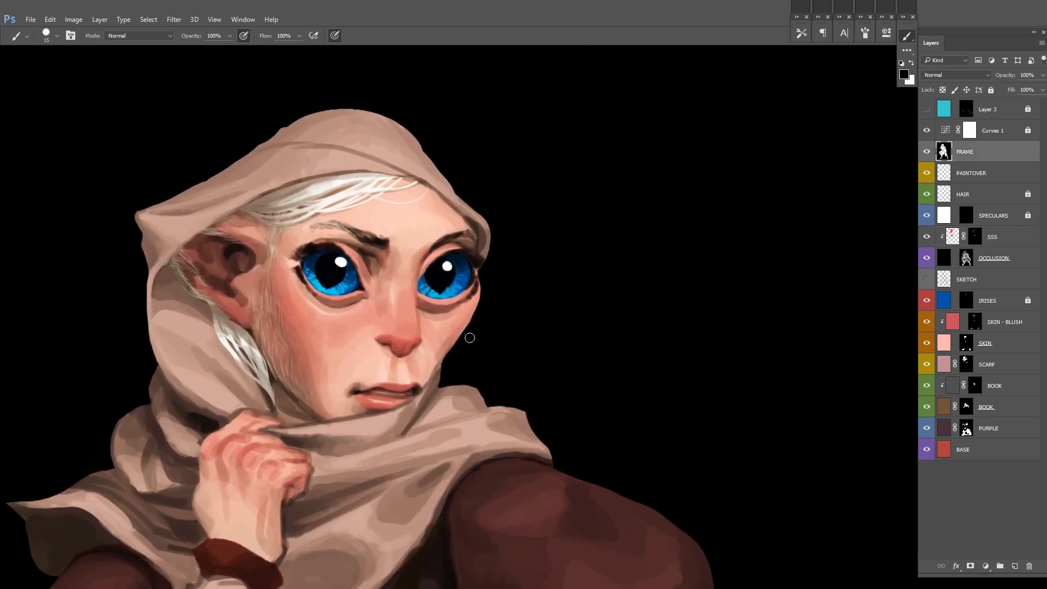
scroll(467, 343, "down", 1)
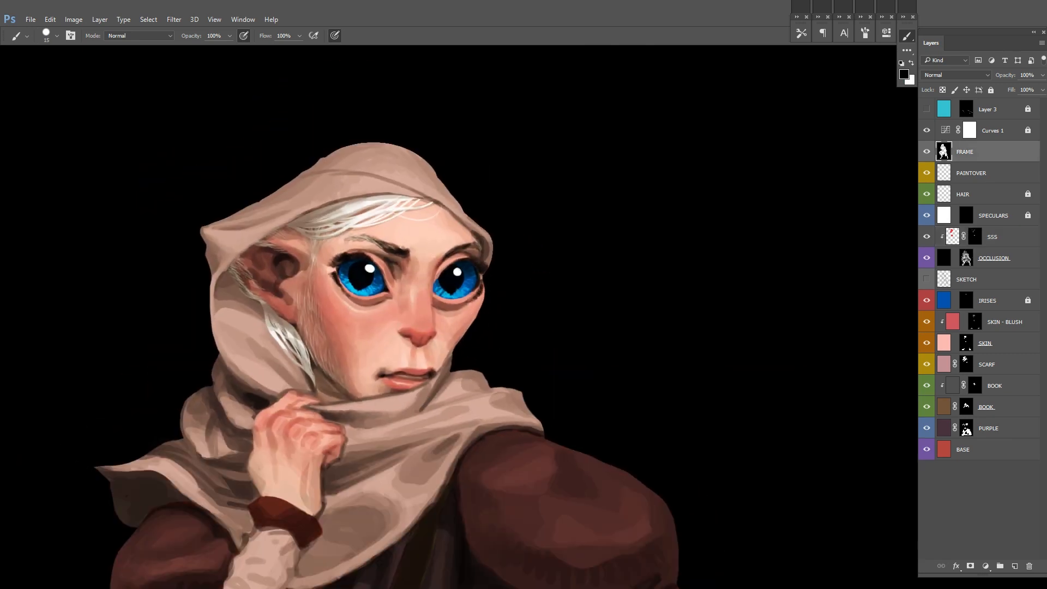
left_click(990, 90)
Step: Touch up small details of the face on the PAINTOVER layer with a 3 px brush
left_click(981, 173)
scroll(774, 256, "down", 3)
scroll(560, 246, "up", 5)
right_click(639, 294)
left_click_drag(701, 325, 698, 324)
left_click(736, 264)
left_click_drag(497, 325, 465, 336)
left_click_drag(627, 325, 578, 297)
Step: Mirror the canvas, move the SPECULARS layer above PAINTOVER, label it orange and unlock it
key("F2")
left_click_drag(993, 216, 993, 163)
right_click(928, 173)
left_click(948, 231)
left_click(990, 90)
Step: Paint fine white highlights along the lower eyelids and eye corners in the SPECULARS mask with a 3 px brush
key("x")
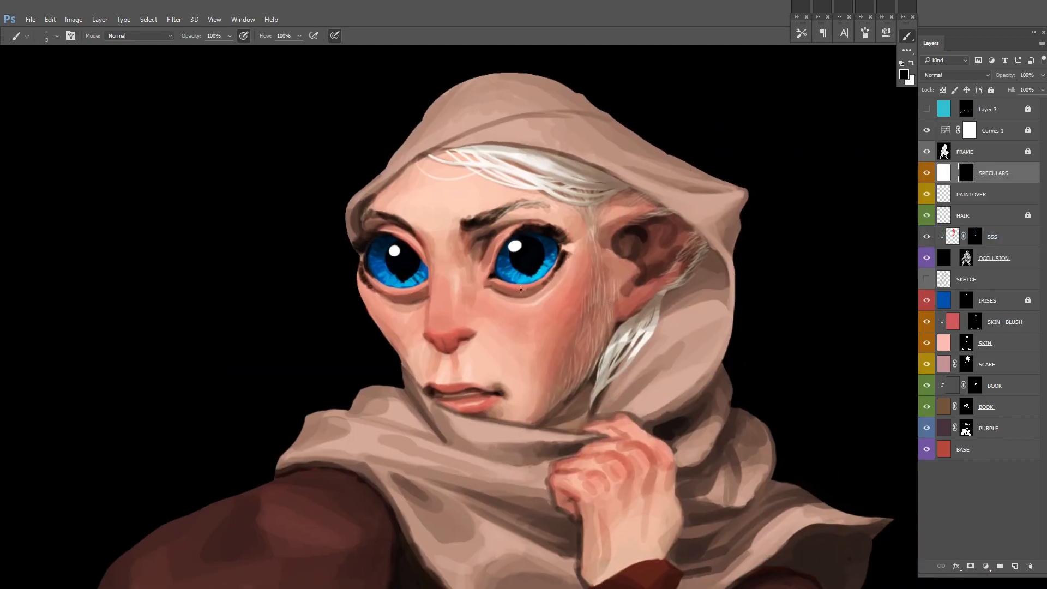
scroll(521, 289, "up", 1)
key("x")
left_click_drag(453, 299, 701, 320)
left_click_drag(581, 303, 598, 304)
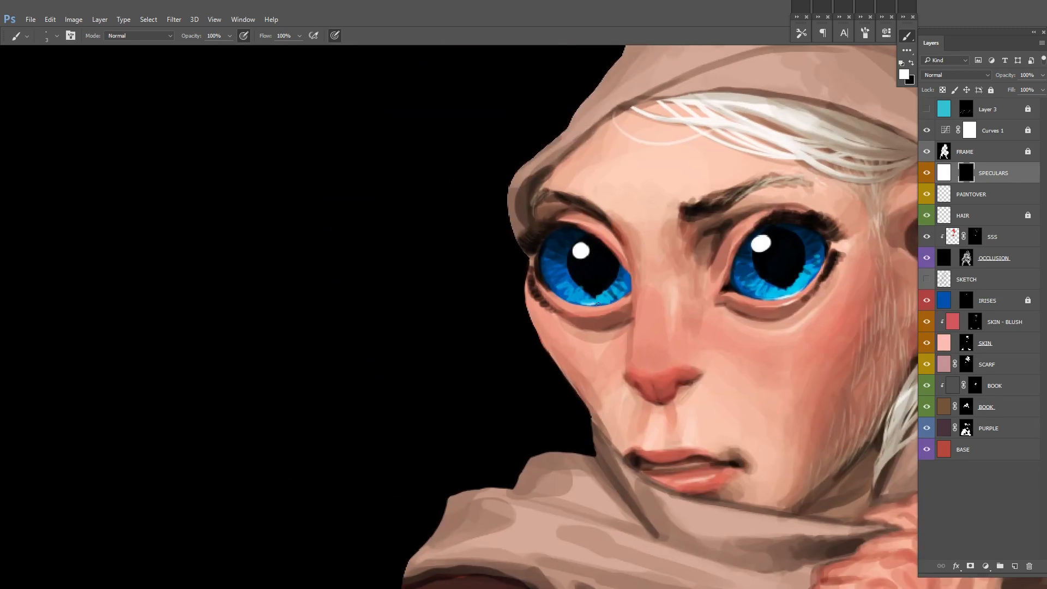
key("ctrl+minus")
key("ctrl+minus")
key("ctrl+minus")
left_click_drag(606, 266, 522, 281)
key("ctrl+plus")
key("ctrl+plus")
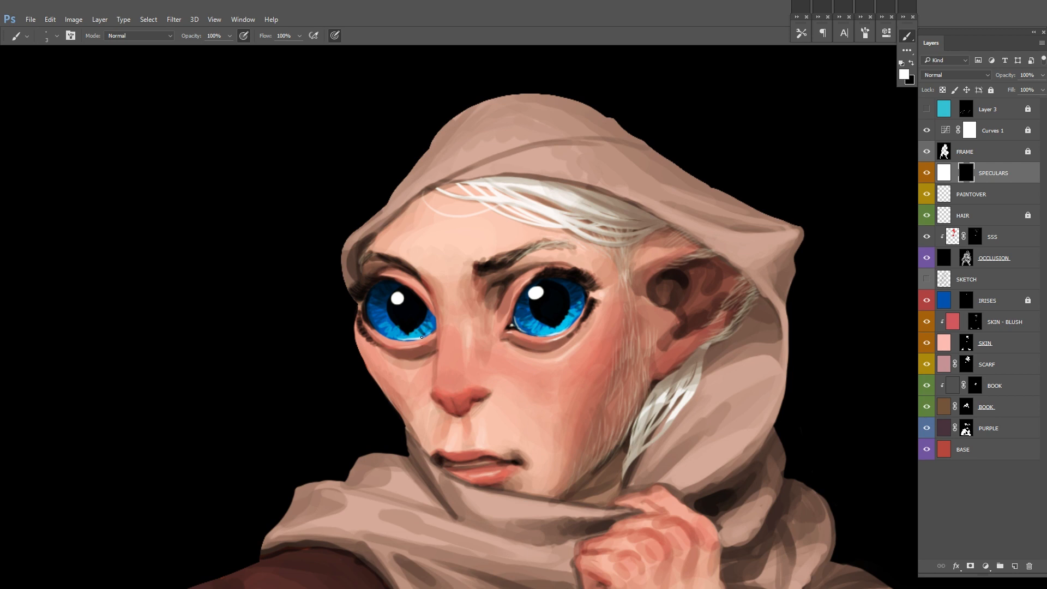
Step: Add white specular highlights to the lips in the SPECULARS mask and soften them in black with a 17 px brush
mouse_move(584, 327)
left_mouse_down()
mouse_move(599, 294)
mouse_move(540, 299)
left_mouse_up()
mouse_move(483, 310)
left_mouse_down()
mouse_move(503, 311)
mouse_move(502, 329)
mouse_move(518, 326)
mouse_move(459, 362)
left_mouse_up()
key("ctrl+minus")
right_click(496, 349)
key("x")
left_click(415, 390, "alt")
scroll(612, 262, "down", 4)
scroll(422, 390, "up", 6)
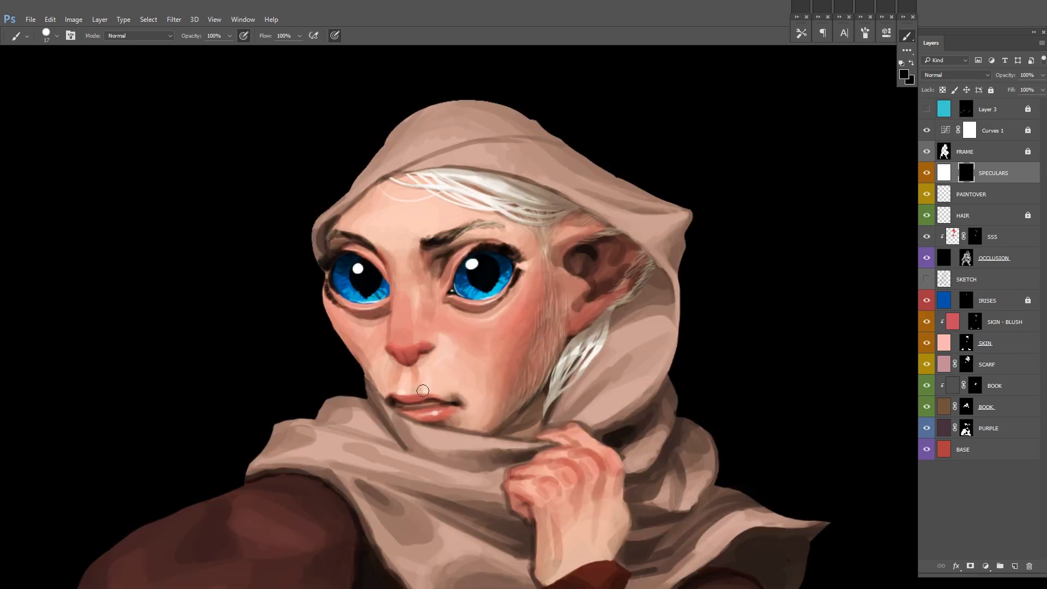
left_click(466, 378)
left_click(448, 331, "alt")
Step: Mirror the canvas and paint soft grey highlights on the nose and cheek in the SPECULARS mask with a 28 px brush
right_click(448, 330)
scroll(681, 262, "down", 2)
left_click_drag(500, 322, 420, 355)
left_click(447, 349, "alt")
key("F2")
left_click_drag(655, 331, 666, 284)
right_click(658, 258)
left_click(537, 217)
left_click_drag(439, 208, 463, 209)
left_click_drag(555, 301, 564, 299)
left_click_drag(428, 289, 444, 308)
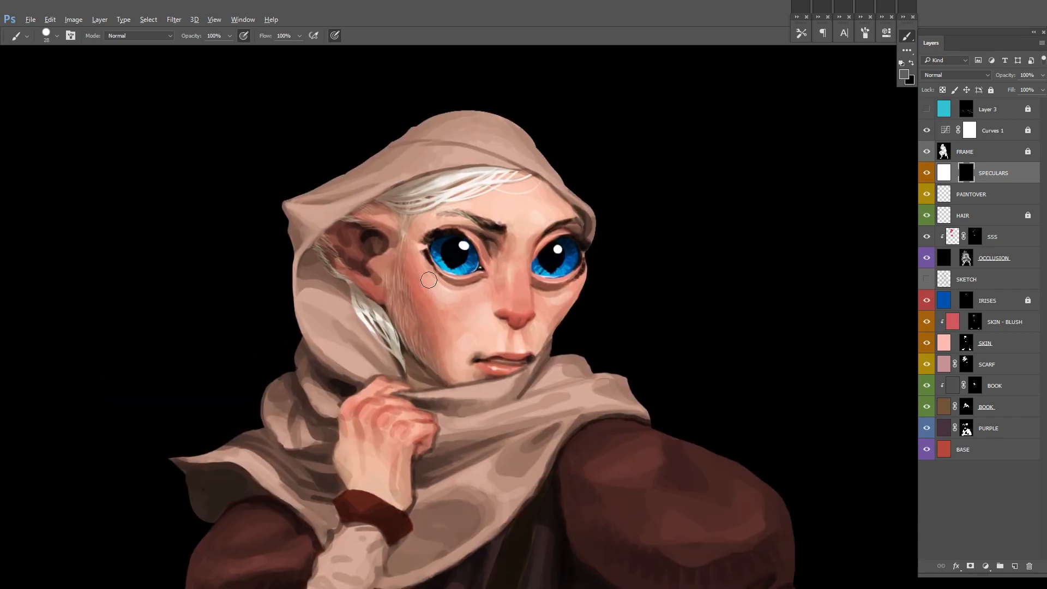
Step: Refine the specular highlight on the cheek below the eye, alternating grey and black in the SPECULARS mask
key("x")
key("x")
left_click(437, 290, "alt")
scroll(600, 213, "down", 5)
scroll(464, 185, "up", 3)
key("x")
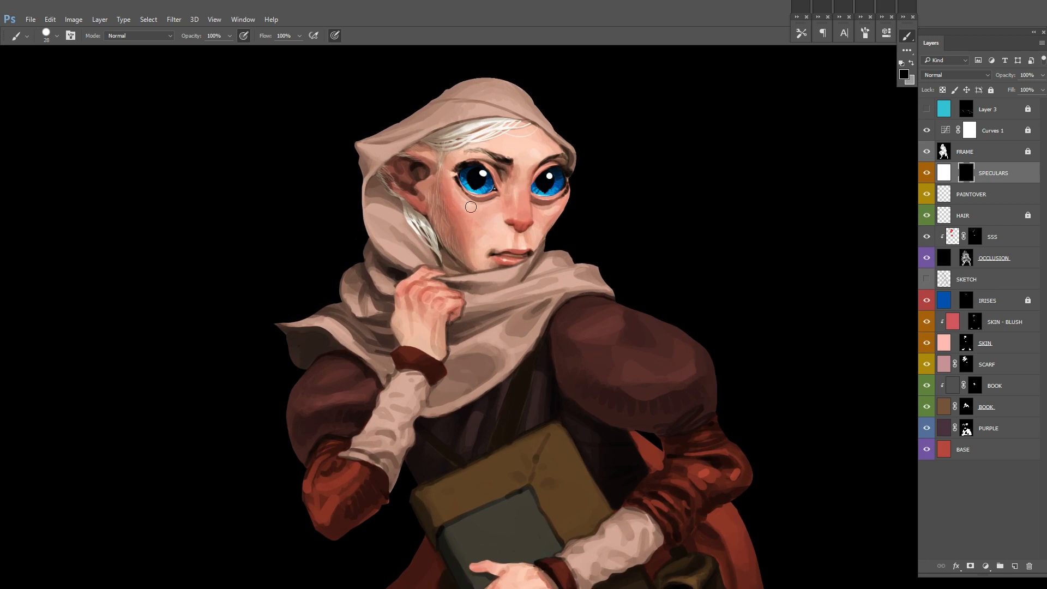
scroll(455, 199, "up", 3)
left_click_drag(455, 198, 415, 261)
key("x")
right_click(551, 227)
left_click(621, 217)
left_click(657, 176)
mouse_move(499, 285)
left_mouse_down()
mouse_move(465, 243)
mouse_move(464, 199)
left_mouse_up()
Step: Paint reddish skin tones on the fingers and back of the raised hand on the PAINTOVER layer with a 15 px brush
scroll(477, 204, "down", 5)
left_click(996, 194)
scroll(490, 248, "up", 5)
left_click_drag(444, 234, 438, 261)
left_click_drag(439, 275, 432, 302)
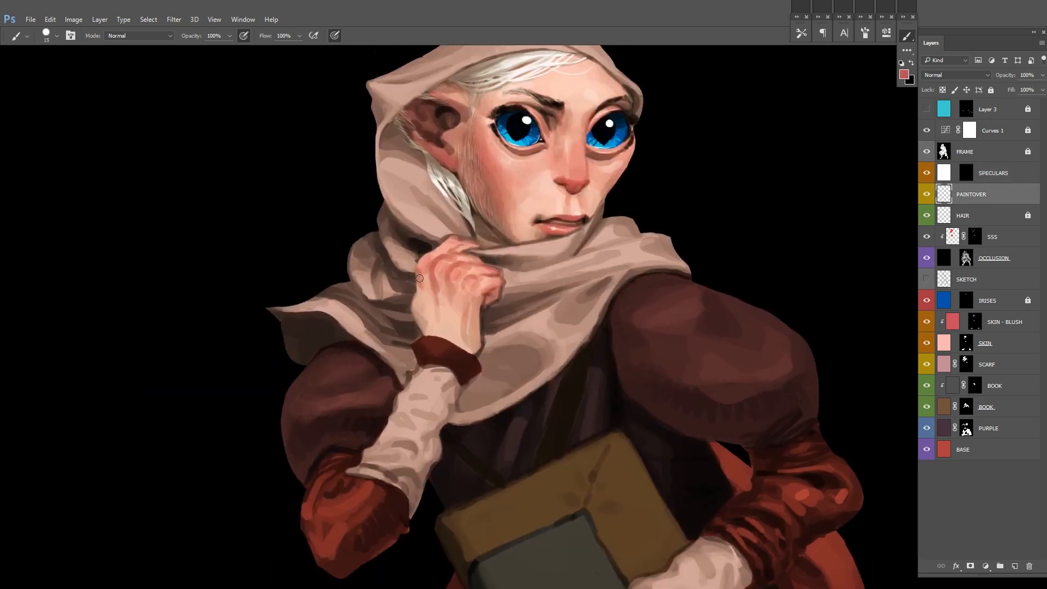
left_click_drag(433, 253, 448, 240)
left_click_drag(558, 296, 507, 350)
Step: Change the FRAME layer's background from black to white, return to the standard screen mode and reselect the PAINTOVER layer
scroll(635, 362, "down", 5)
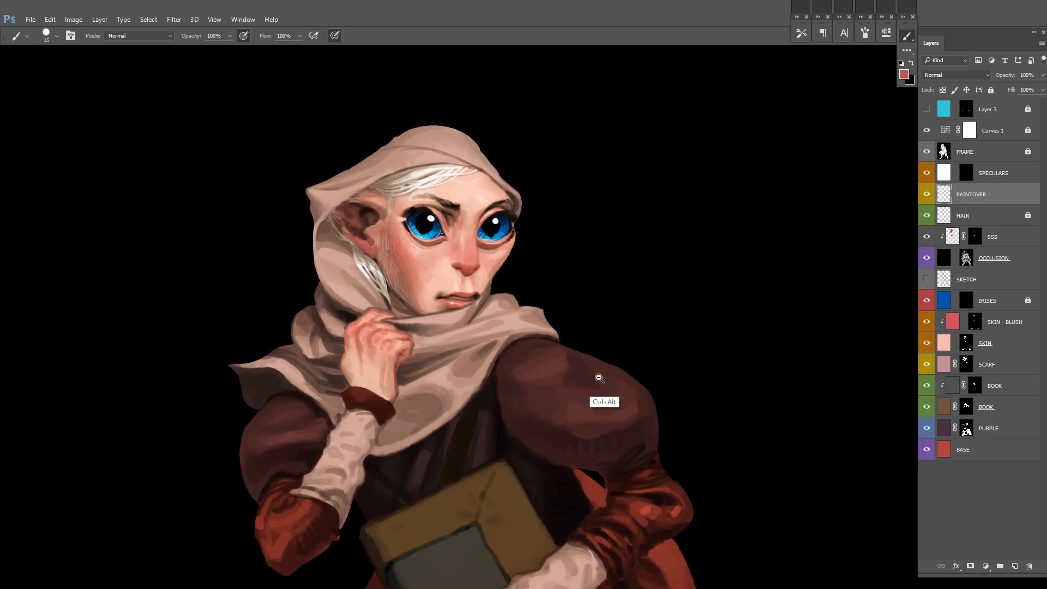
left_click_drag(519, 232, 612, 228)
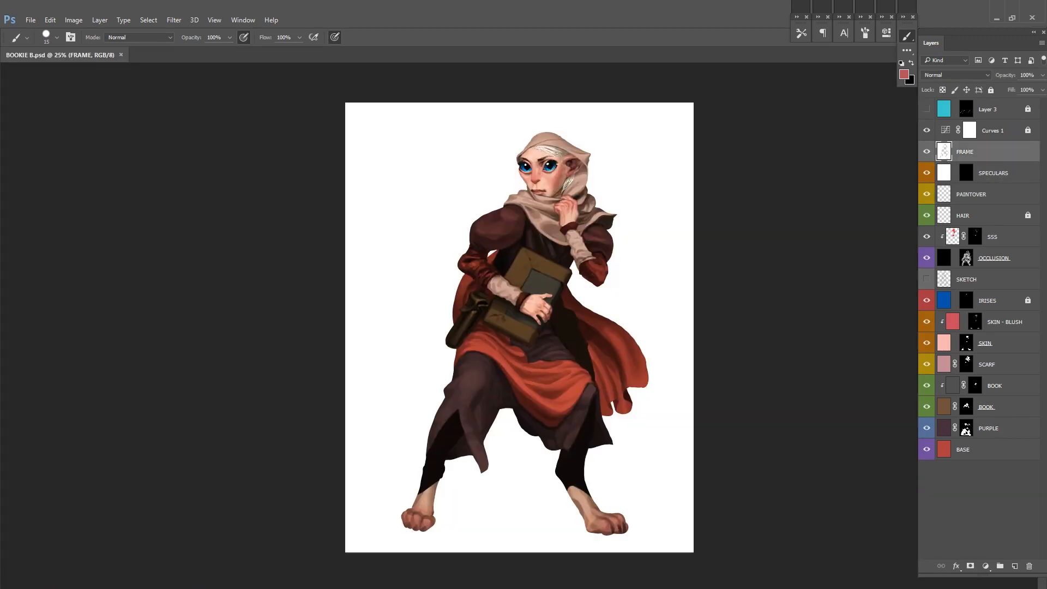
left_click(993, 194)
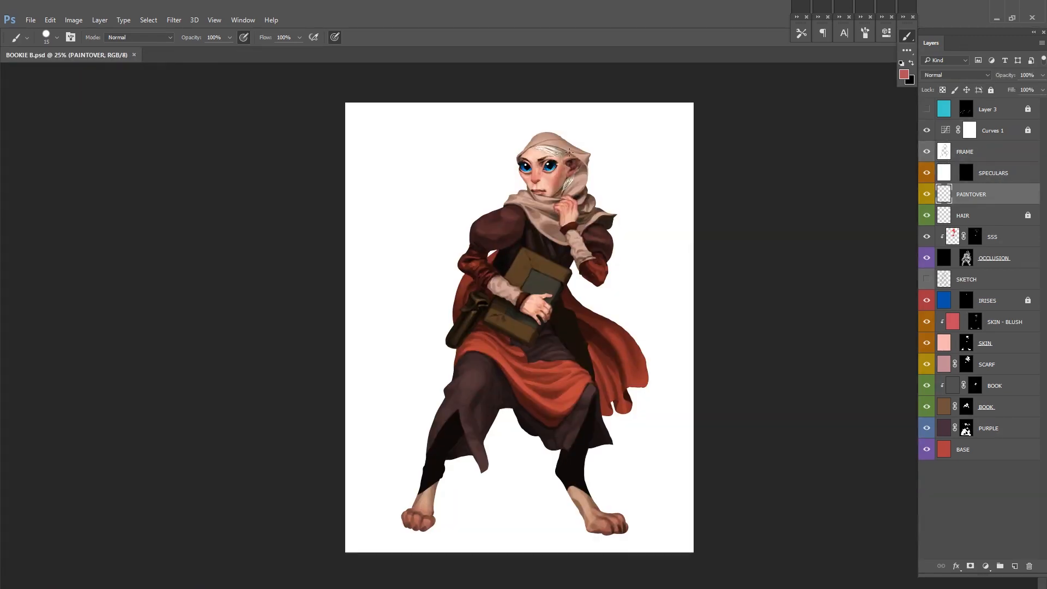
Step: Paint soft white reflections over both irises and pupils on the PAINTOVER layer at 30% opacity
scroll(567, 152, "up", 8)
key("d")
key("x")
left_click(389, 218)
mouse_move(492, 213)
left_mouse_down()
mouse_move(433, 244)
mouse_move(470, 238)
left_mouse_up()
key("3")
left_click_drag(470, 237, 511, 238)
left_click_drag(368, 245, 391, 243)
left_click_drag(589, 212, 606, 208)
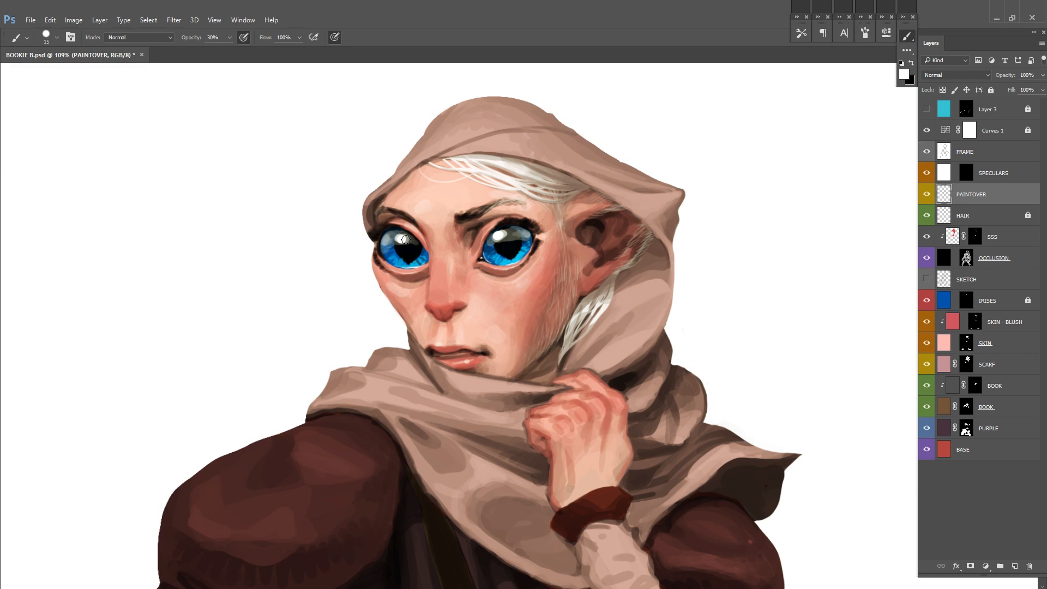
left_click_drag(491, 255, 524, 254)
left_click_drag(384, 253, 424, 259)
Step: Darken the upper edges of the eyes with black at 30% opacity to shape the reflections, and save the file
scroll(621, 226, "down", 1)
scroll(619, 226, "up", 2)
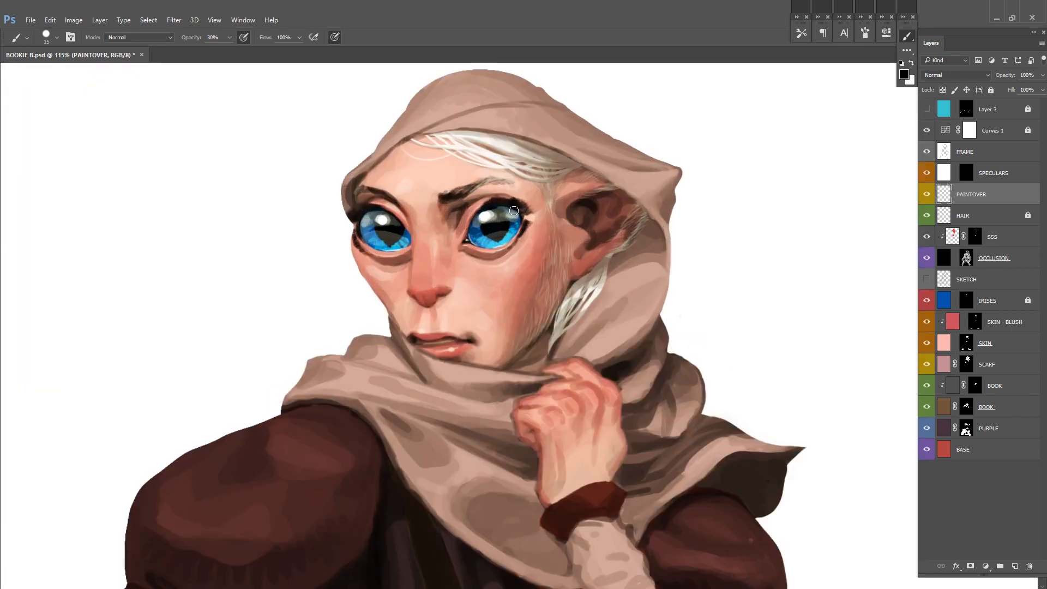
key("x")
scroll(518, 216, "down", 9)
scroll(574, 223, "up", 7)
key("x")
left_click_drag(507, 200, 514, 194)
key("x")
scroll(539, 182, "down", 7)
key("ctrl+s")
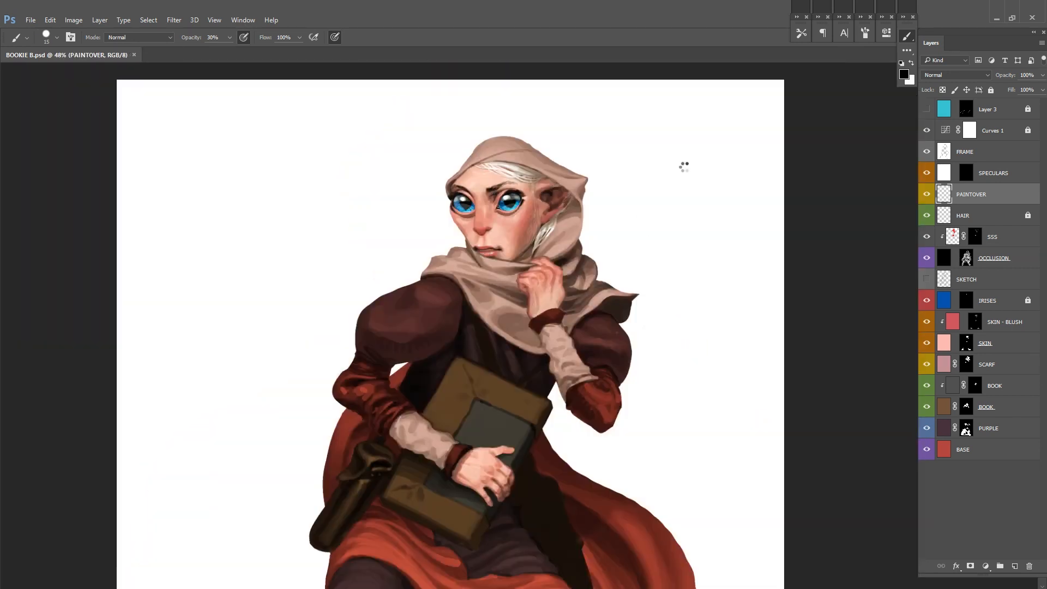
Step: Mirror the canvas and compare the whole figure with the PAINTOVER layer hidden and shown
key("F2")
key("ctrl+s")
scroll(603, 169, "down", 5)
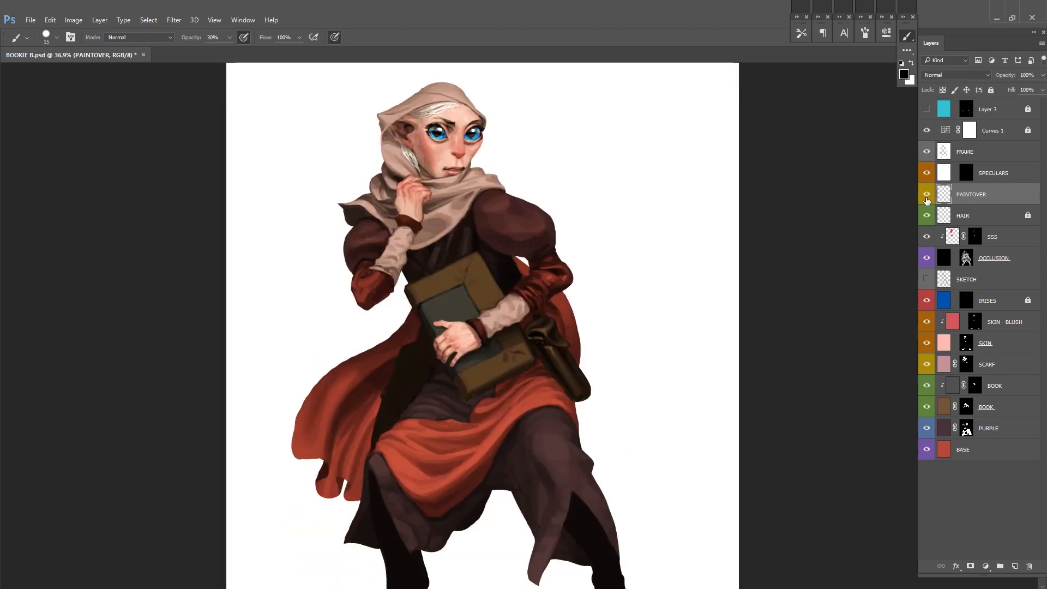
scroll(631, 240, "down", 2)
left_click_drag(646, 285, 649, 269)
left_click(926, 195)
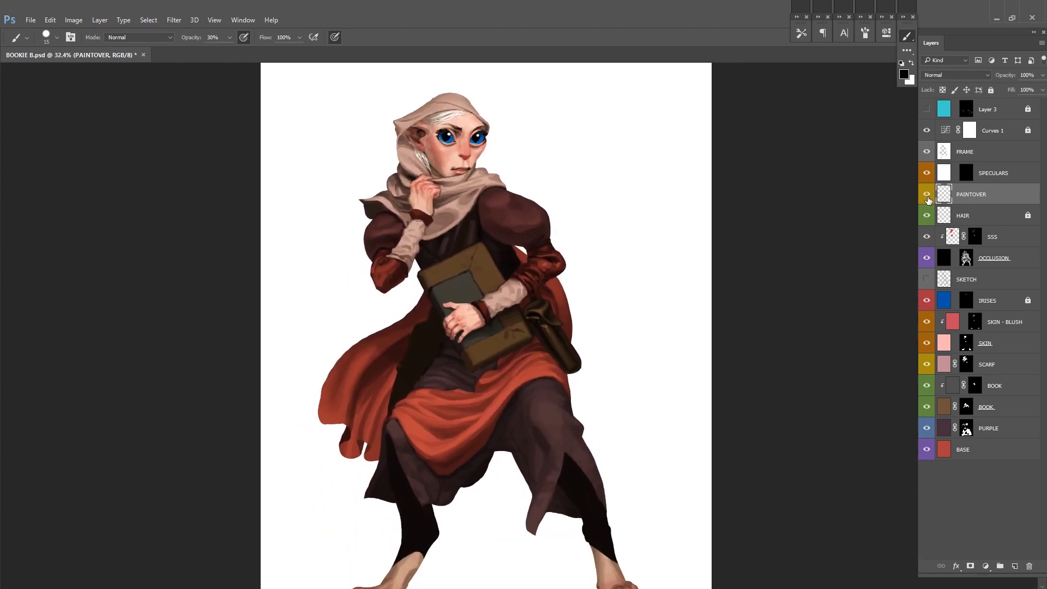
left_click(926, 195)
Step: Refine the fingers and back of the hand holding the book with skin tones, using a 15 px brush at 100% opacity
left_click_drag(492, 278, 511, 273)
scroll(556, 295, "up", 5)
scroll(574, 294, "up", 4)
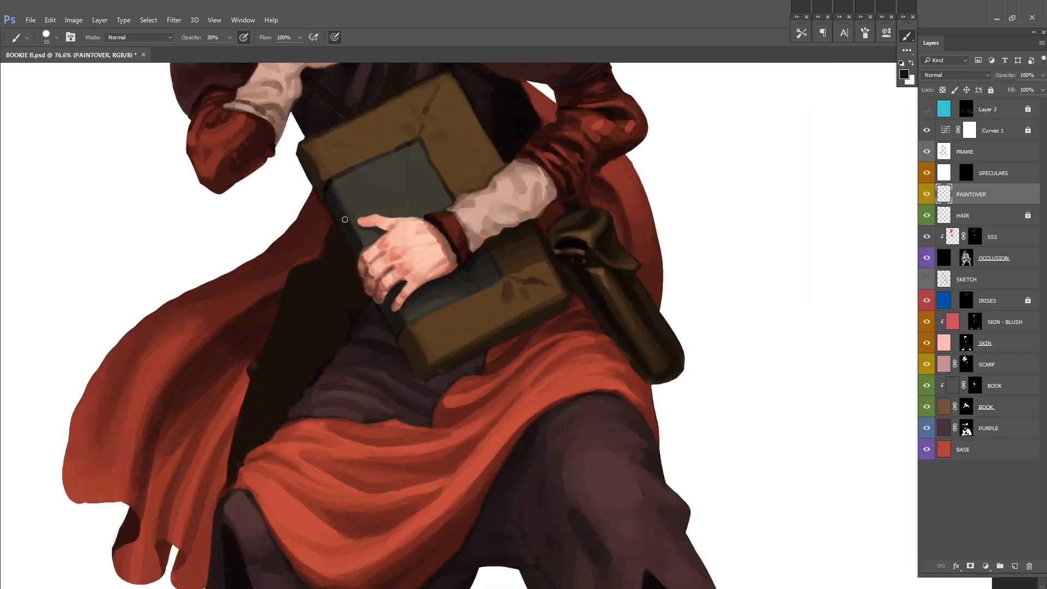
scroll(436, 316, "up", 2)
left_click_drag(439, 318, 385, 374)
left_click_drag(255, 231, 282, 287)
key("x")
left_click(264, 241, "alt")
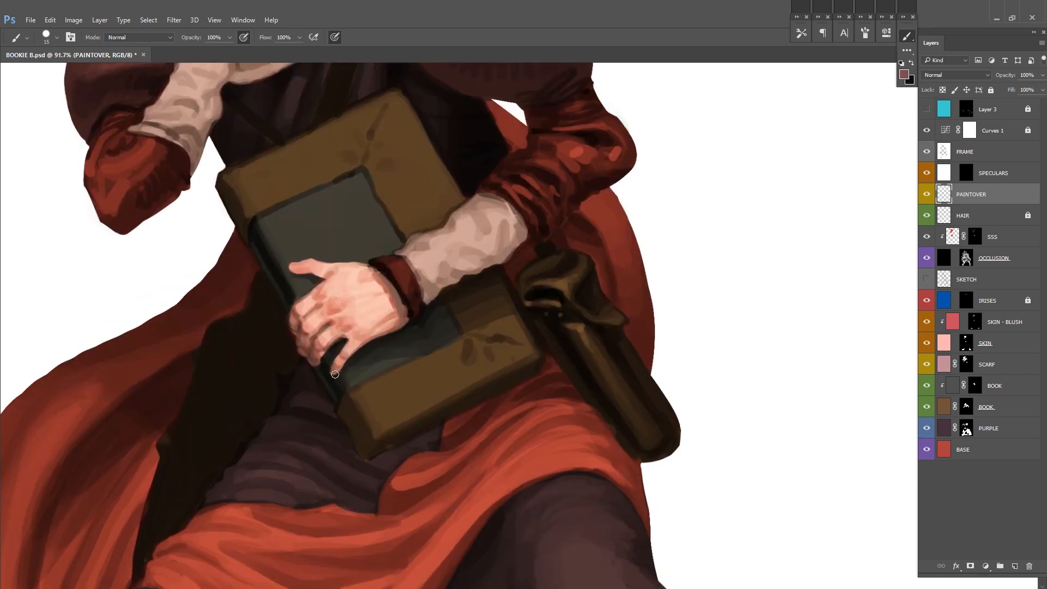
left_click_drag(357, 352, 338, 369)
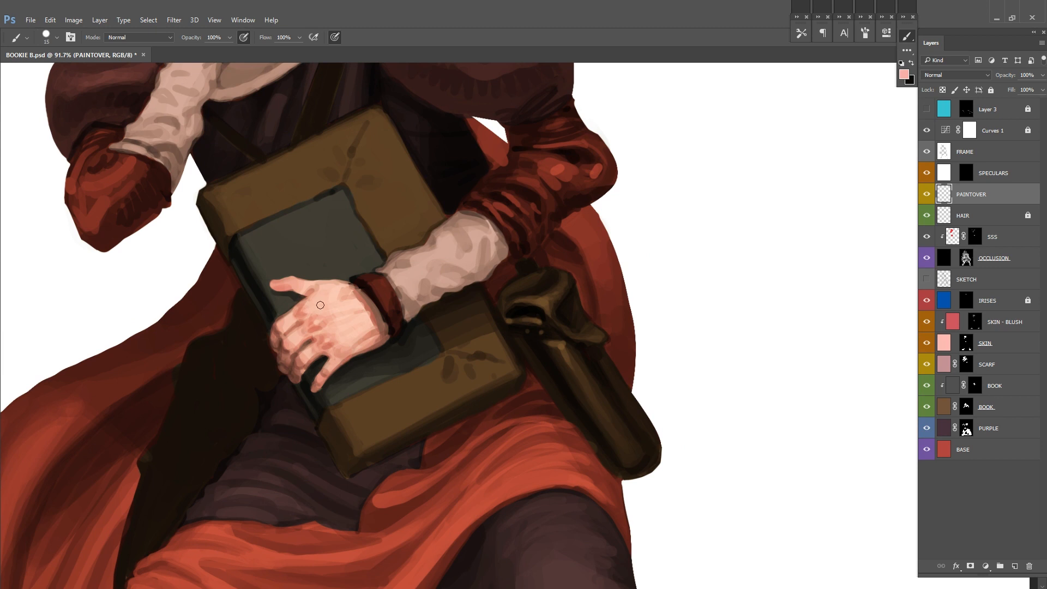
left_click_drag(450, 252, 394, 435)
scroll(523, 281, "down", 3)
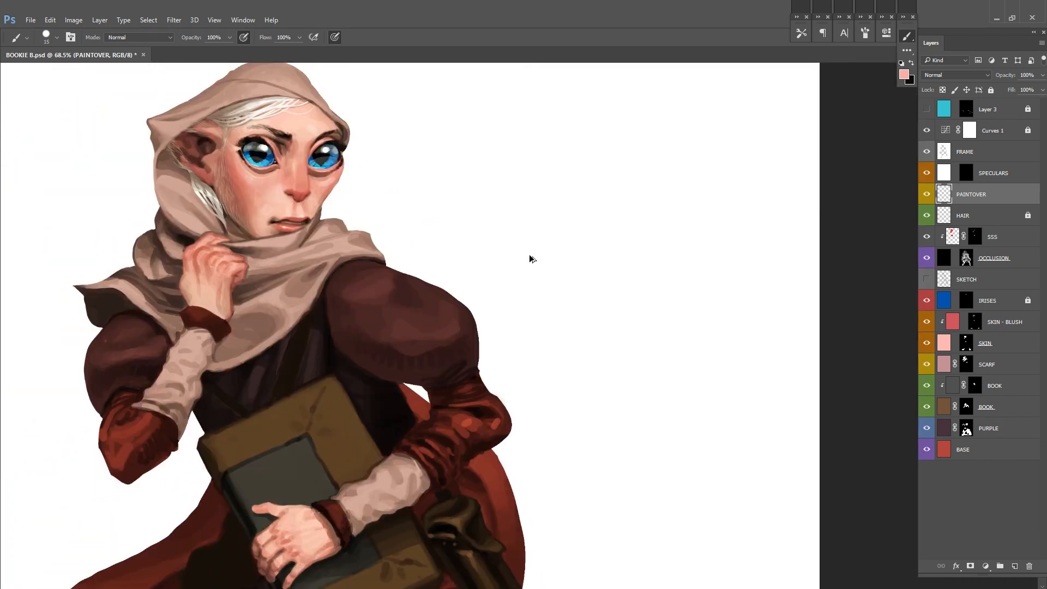
scroll(577, 217, "down", 3)
scroll(404, 303, "down", 3)
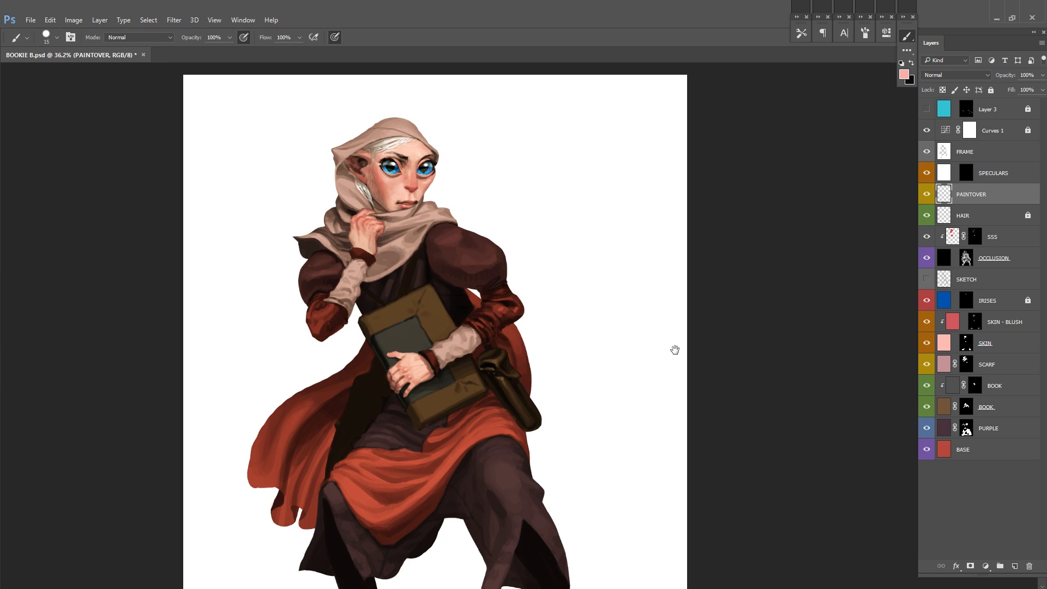
Step: Refine the chin and the corner of the mouth with sampled skin tones, and save the file
left_click(352, 268, "alt")
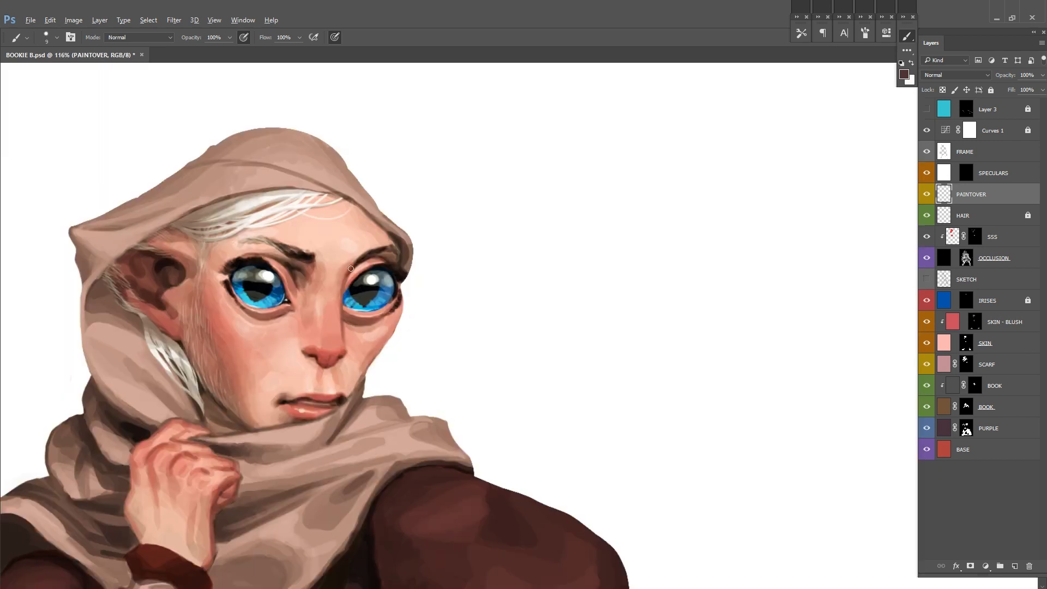
mouse_move(440, 290)
left_mouse_down()
mouse_move(402, 291)
mouse_move(430, 291)
left_mouse_up()
left_click(343, 272, "alt")
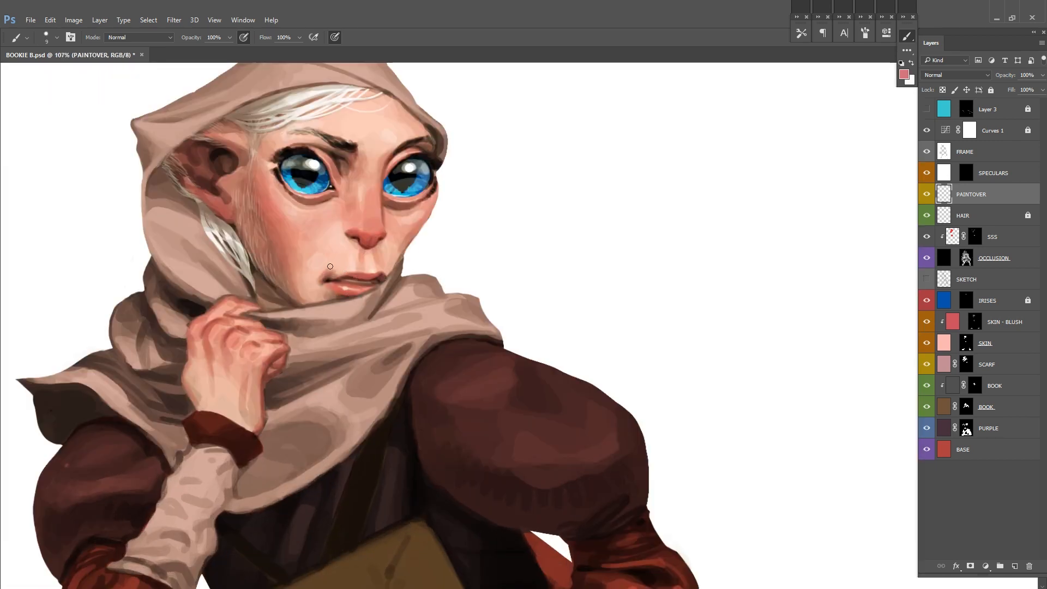
left_click_drag(343, 273, 326, 316)
left_click(302, 331, "alt")
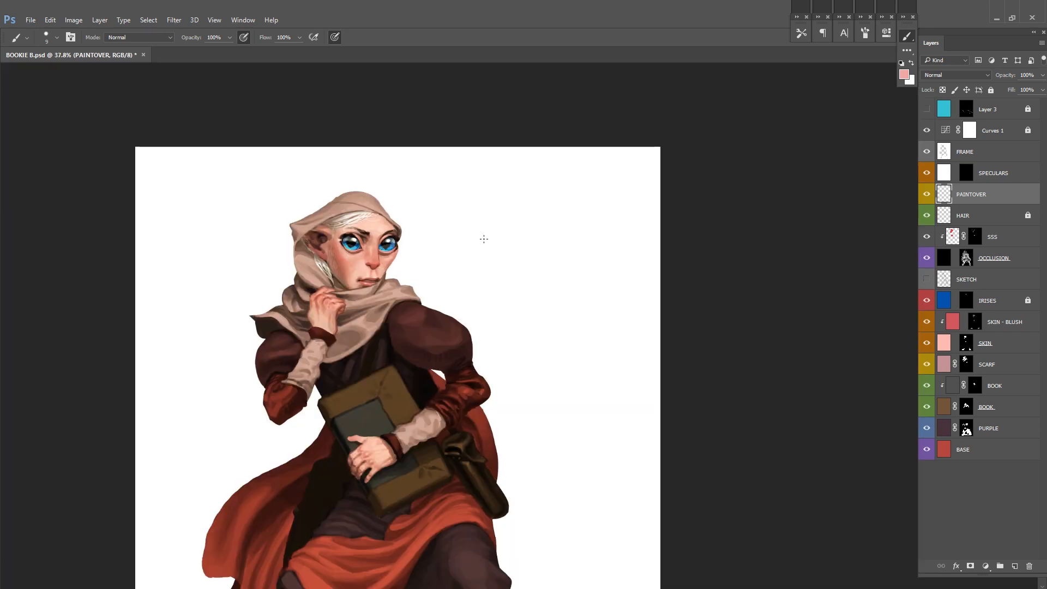
left_click_drag(491, 339, 486, 269)
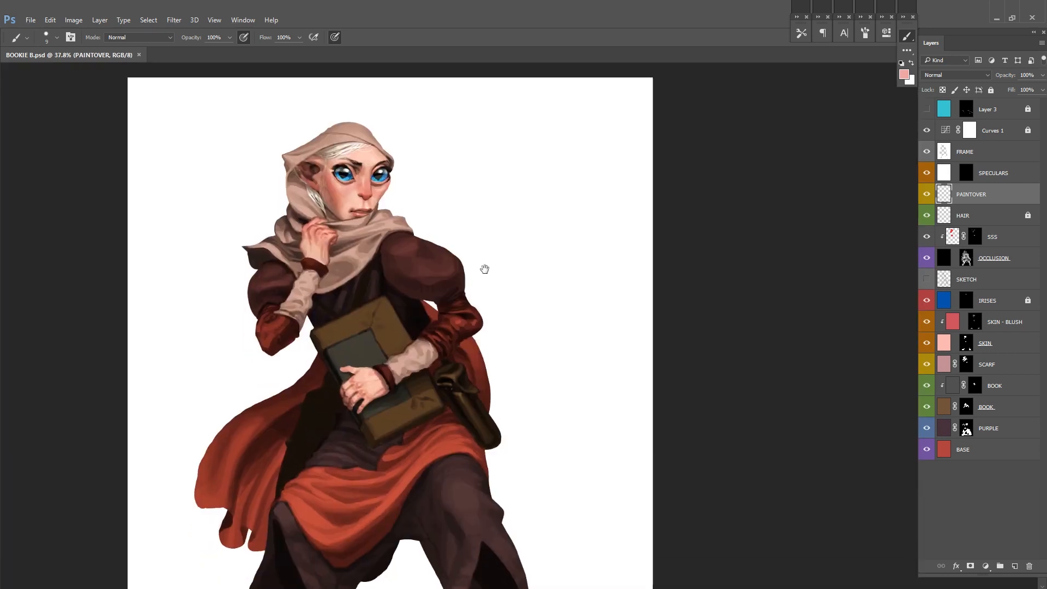
left_click_drag(485, 319, 491, 301)
Step: Pick a pale cream colour and paint lighter folds over the cloth wraps on both forearms
left_click(904, 75)
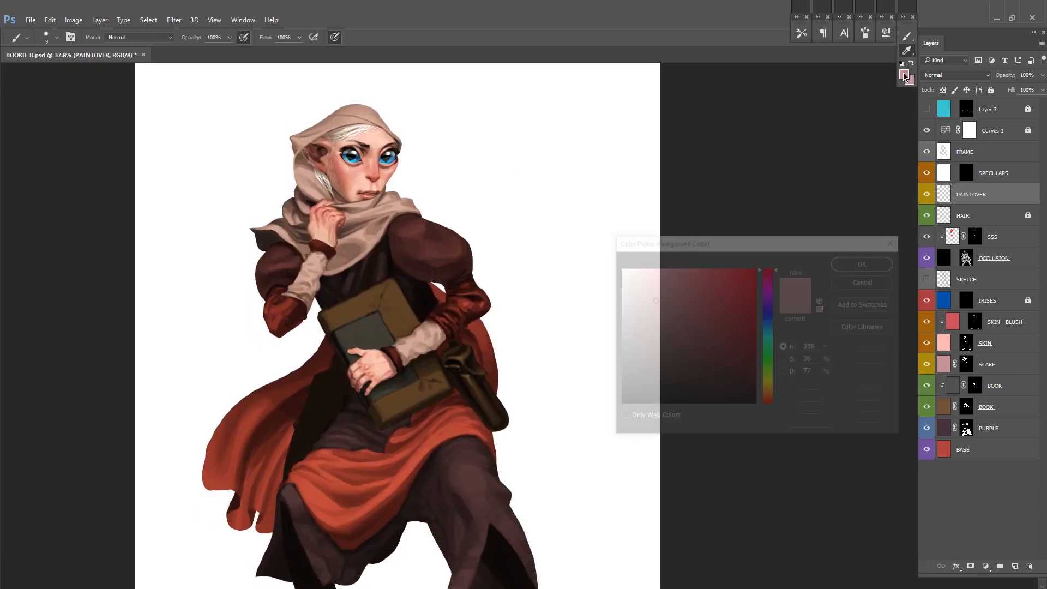
left_click(768, 390)
left_click(643, 280)
left_click(867, 263)
left_click_drag(412, 354, 474, 351)
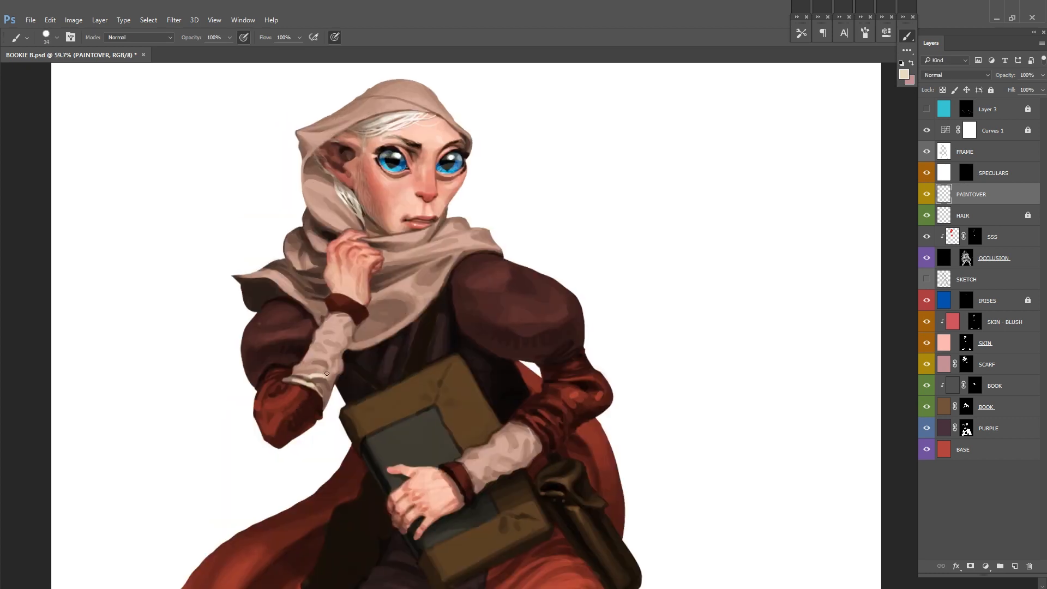
mouse_move(326, 358)
left_mouse_down()
mouse_move(339, 340)
mouse_move(327, 372)
mouse_move(313, 374)
left_mouse_up()
key("x")
key("x")
mouse_move(503, 302)
left_mouse_down()
mouse_move(484, 303)
mouse_move(470, 324)
mouse_move(445, 302)
left_mouse_up()
Step: Enlarge the workspace to full screen and try lightening the hood with cream strokes, using a 29 px brush
key("f")
mouse_move(573, 177)
left_mouse_down()
mouse_move(545, 260)
mouse_move(589, 266)
left_mouse_up()
left_click_drag(468, 202, 409, 222)
left_click_drag(450, 191, 460, 193)
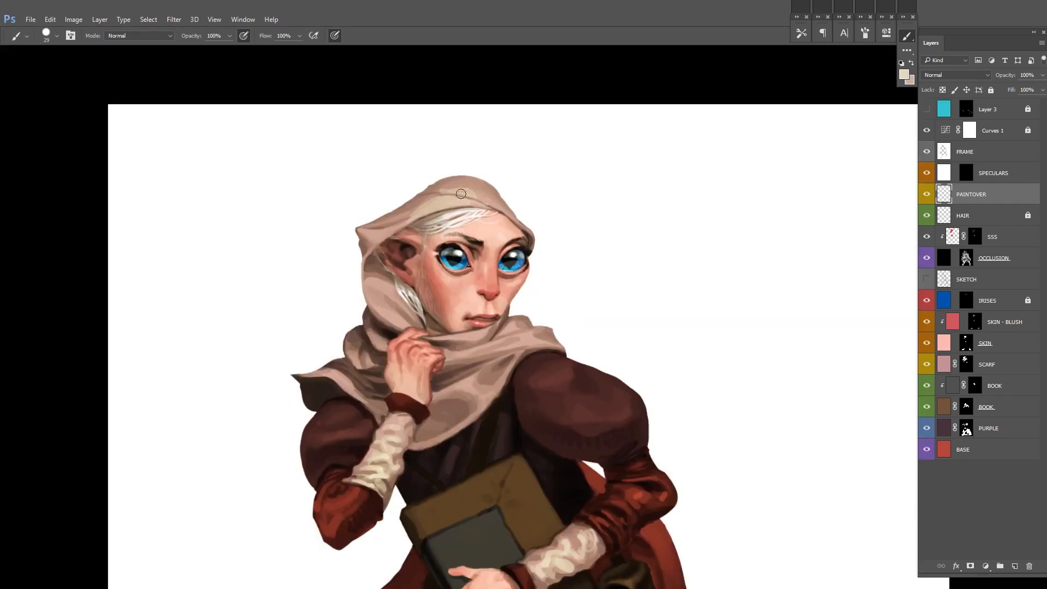
left_click_drag(680, 230, 649, 266)
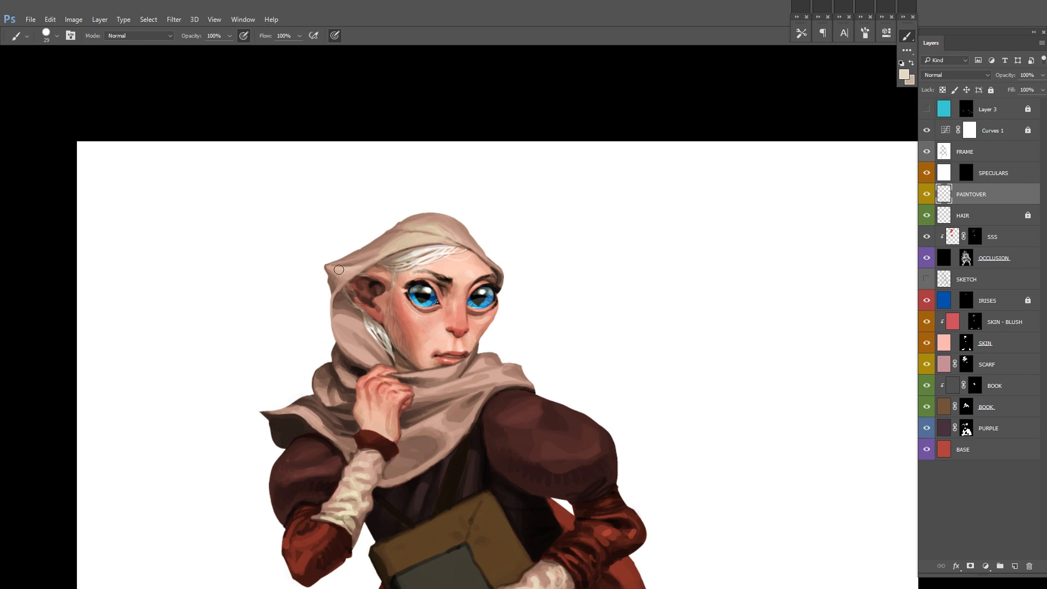
mouse_move(585, 203)
left_mouse_down()
mouse_move(538, 199)
mouse_move(573, 211)
left_mouse_up()
Step: Lasso the cream strokes on the hood, delete them and return to the Brush tool
key("l")
left_click_drag(369, 308, 584, 182)
key("Delete")
key("ctrl+d")
key("b")
Step: Paint a brown strap running diagonally across the chest from under the scarf to the book
mouse_move(605, 261)
left_mouse_down()
mouse_move(555, 262)
mouse_move(497, 222)
left_mouse_up()
left_click_drag(538, 315, 584, 315)
left_click_drag(491, 229, 540, 318)
left_click(382, 324, "alt")
left_click_drag(399, 287, 361, 371)
left_click_drag(417, 263, 357, 387)
Step: Shade the chest strap and the dark cloth around it with dark brown at 15 px, and clear the selection
key("d")
left_click(357, 376, "alt")
left_click(374, 358, "alt")
left_click_drag(368, 334, 355, 353)
left_click_drag(316, 427, 356, 408)
left_click(413, 387, "alt")
left_click(309, 426, "alt")
left_click(384, 343, "alt")
left_click_drag(269, 381, 318, 420)
left_click_drag(542, 318, 589, 317)
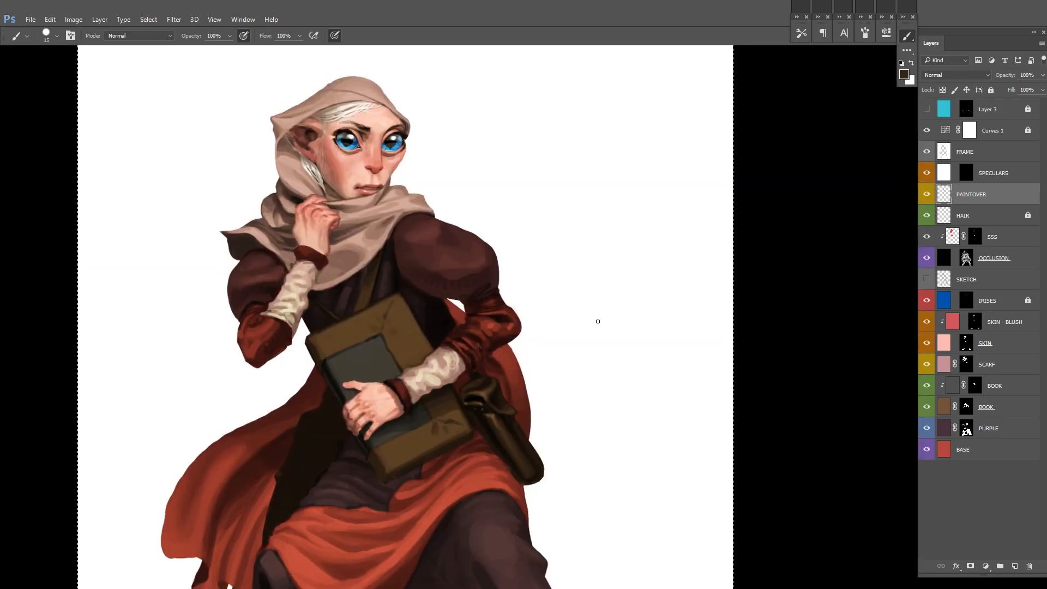
key("ctrl+d")
Step: Mirror the canvas and refine the crossing chest straps and the hip pouch with dark and brown tones
key("ctrl+shift+h")
left_click_drag(534, 295, 558, 310)
key("ctrl+plus")
key("ctrl+plus")
left_click(417, 313, "alt")
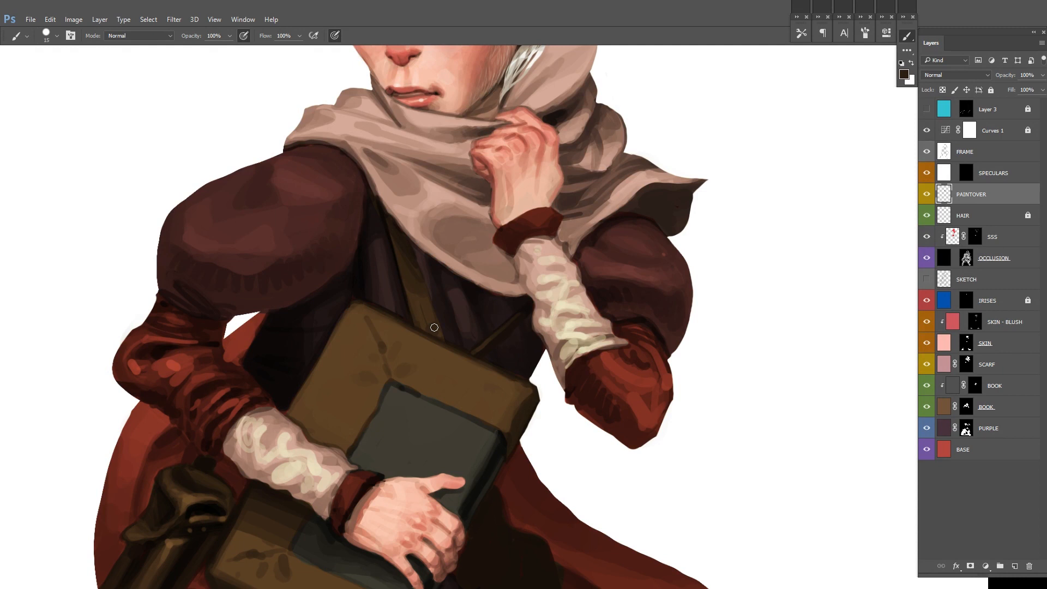
left_click(368, 335, "alt")
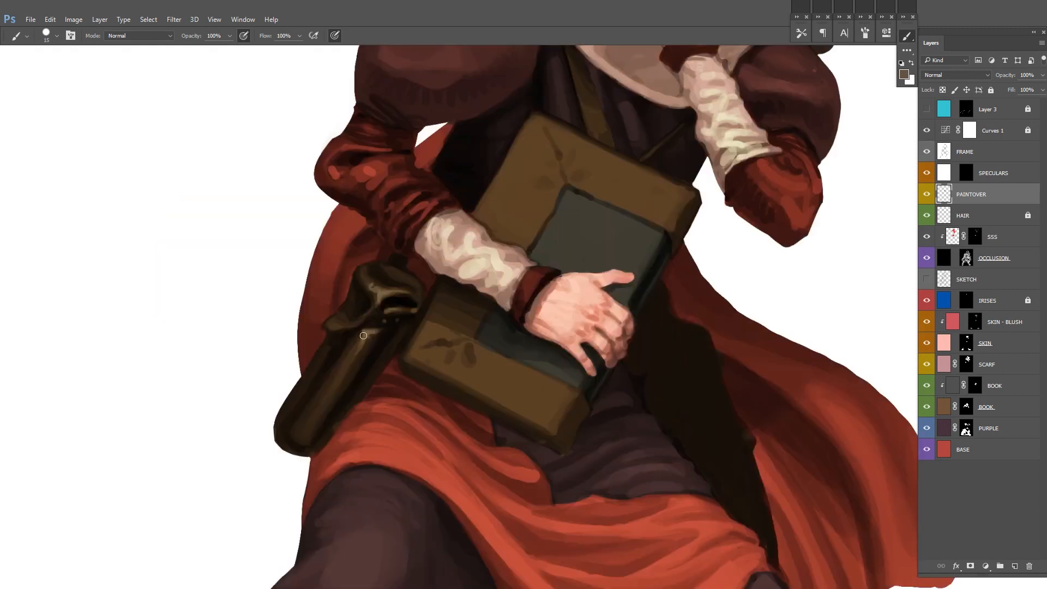
left_click_drag(366, 335, 349, 368)
left_click(359, 349, "alt")
left_click_drag(475, 357, 419, 357)
left_click_drag(584, 229, 544, 253)
left_click_drag(467, 361, 507, 362)
Step: Block in a nearly black satchel behind the book, hanging over the dark side of the cloak
left_click(401, 334, "alt")
left_click(400, 335, "alt")
mouse_move(401, 335)
left_mouse_down()
mouse_move(376, 295)
mouse_move(417, 379)
mouse_move(399, 428)
mouse_move(397, 384)
mouse_move(409, 443)
left_mouse_up()
key("x")
left_click(399, 428, "alt")
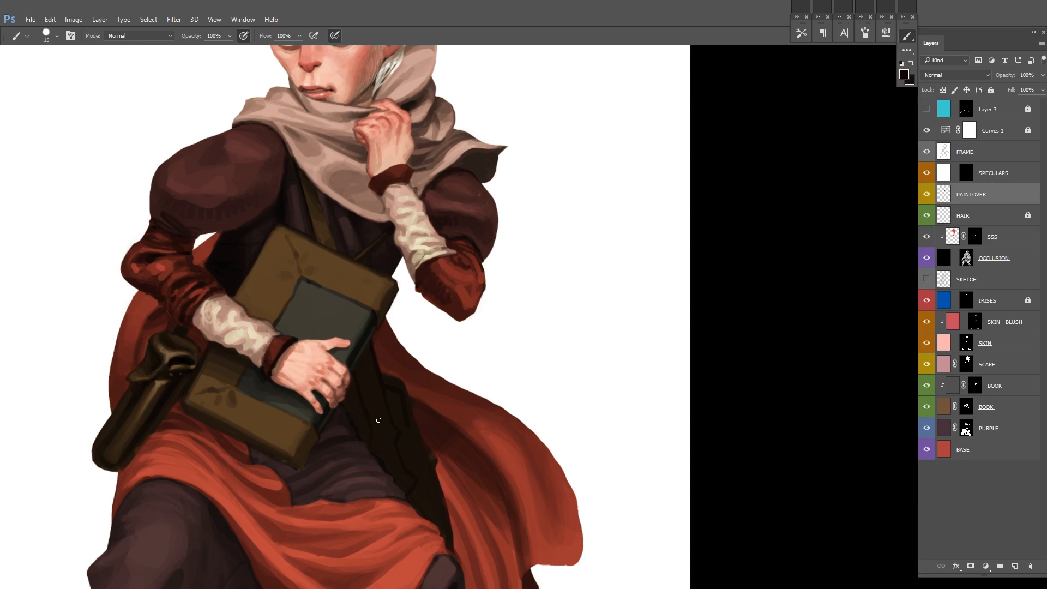
left_click_drag(381, 408, 374, 381)
left_click_drag(373, 381, 394, 379)
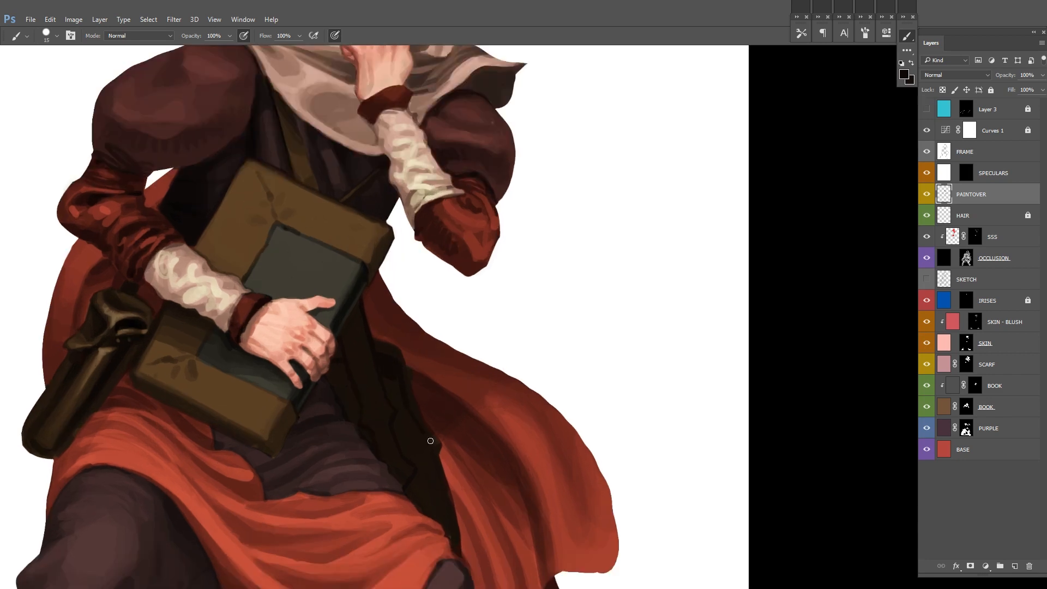
left_click_drag(395, 436, 371, 348)
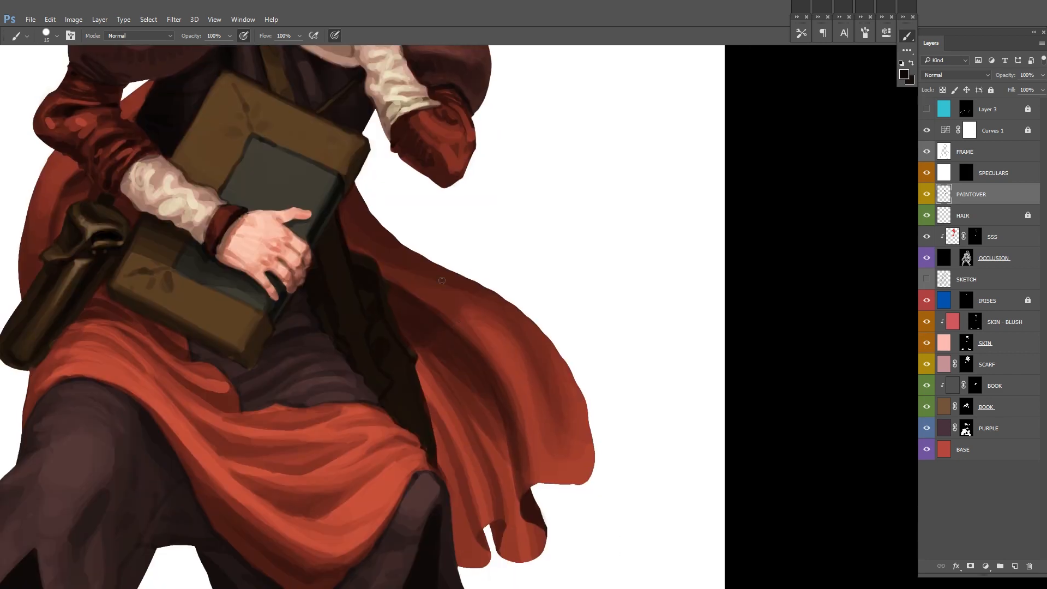
Step: Shape the outer edge and flap of the satchel behind the book with dark strokes
left_click_drag(434, 321, 439, 418)
left_click_drag(366, 465, 378, 533)
left_click(367, 392, "alt")
left_click_drag(358, 408, 354, 378)
left_click(359, 460, "alt")
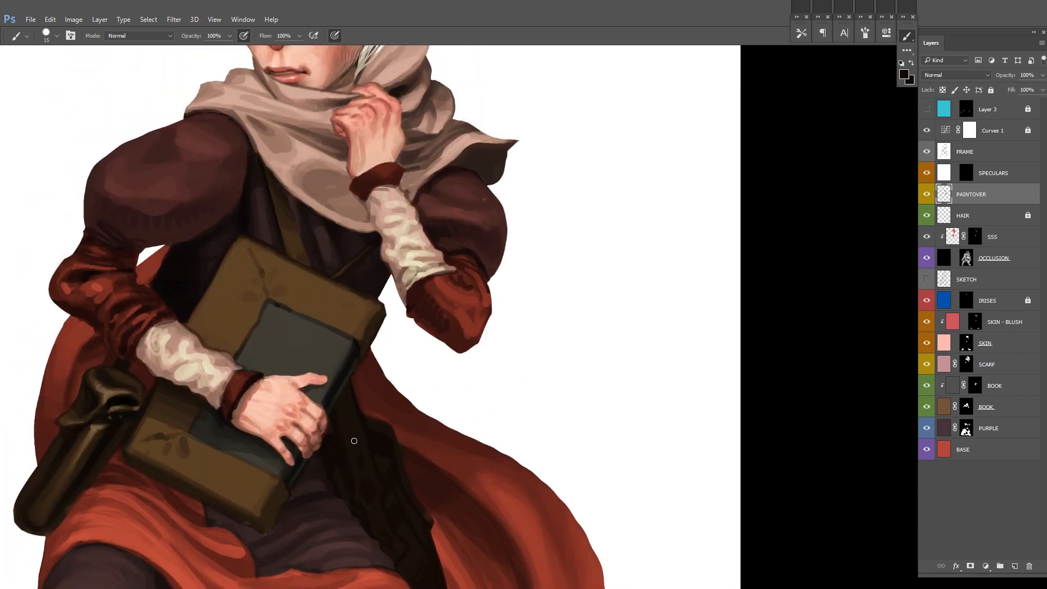
left_click_drag(357, 463, 349, 426)
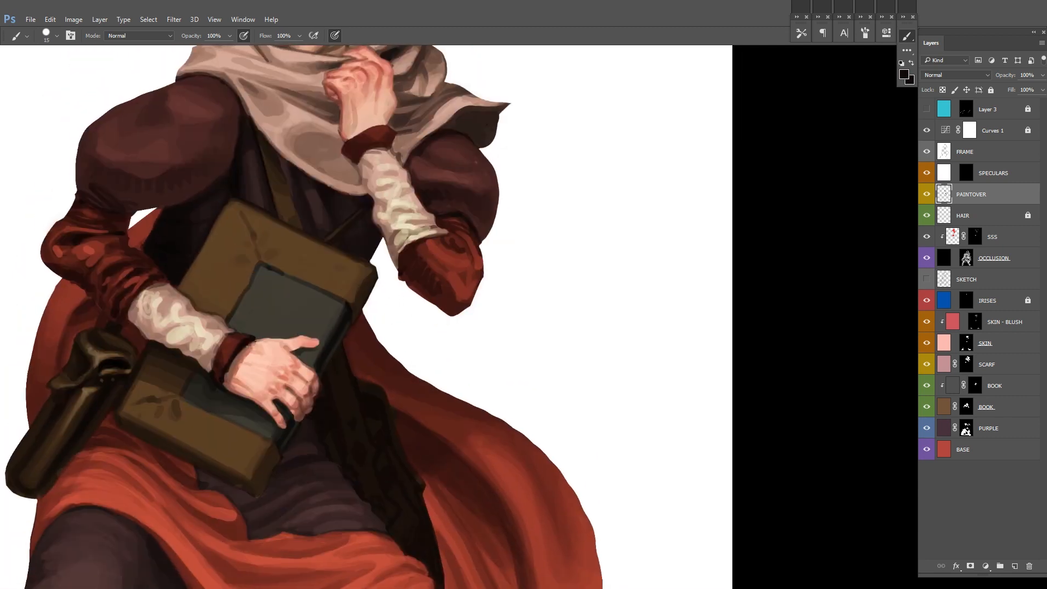
left_click_drag(361, 382, 332, 341)
mouse_move(453, 428)
left_mouse_down()
mouse_move(442, 358)
mouse_move(439, 426)
mouse_move(429, 369)
mouse_move(430, 413)
mouse_move(356, 365)
left_mouse_up()
Step: Paint dark-brown straps and buckle details on the satchel with a 15 px brush
left_click(317, 430, "alt")
right_click(351, 368)
left_click(318, 320)
key("Return")
right_click(527, 349)
left_click(316, 331)
left_click(316, 331, "alt")
left_click_drag(436, 327, 406, 364)
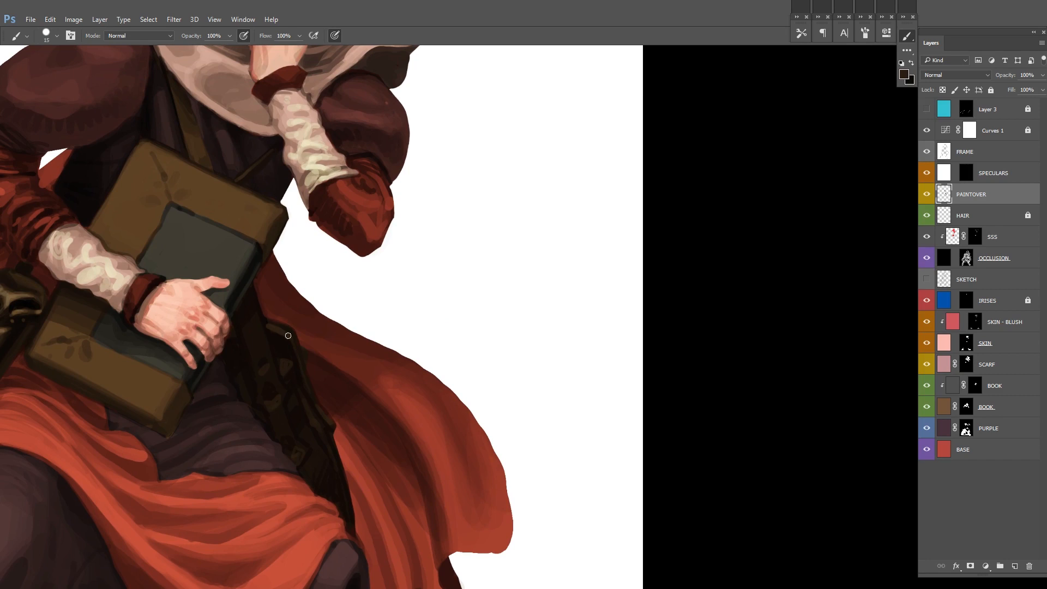
Step: Mirror the canvas back and touch up the satchel's dark-brown shapes beside the book
left_click_drag(540, 285, 413, 421)
key("ctrl+shift+h")
left_click_drag(460, 347, 523, 363)
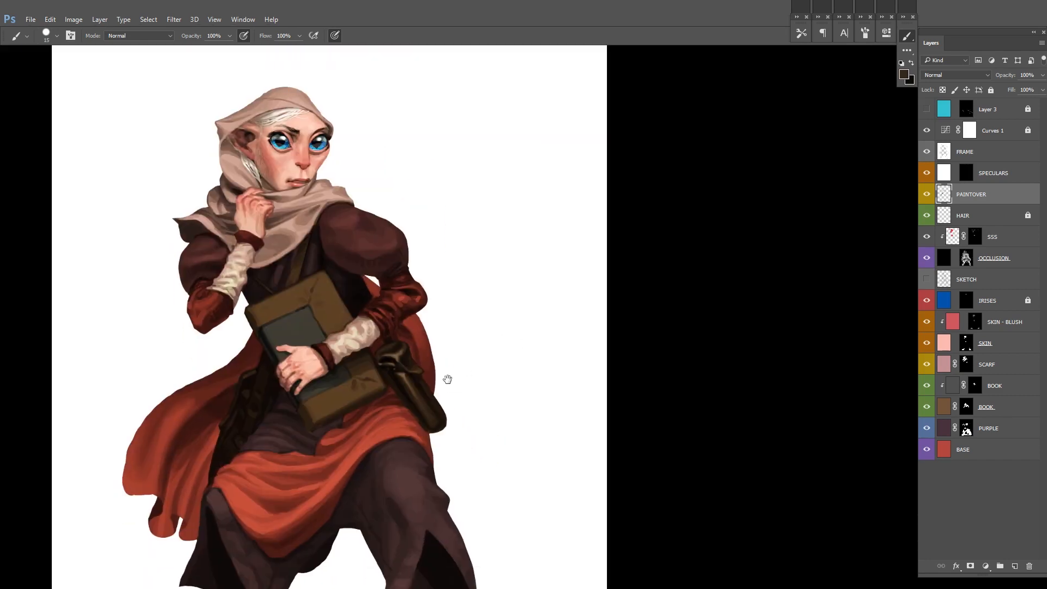
left_click_drag(447, 379, 457, 350)
left_click_drag(271, 355, 332, 349)
left_click(240, 352, "alt")
left_click_drag(499, 305, 460, 304)
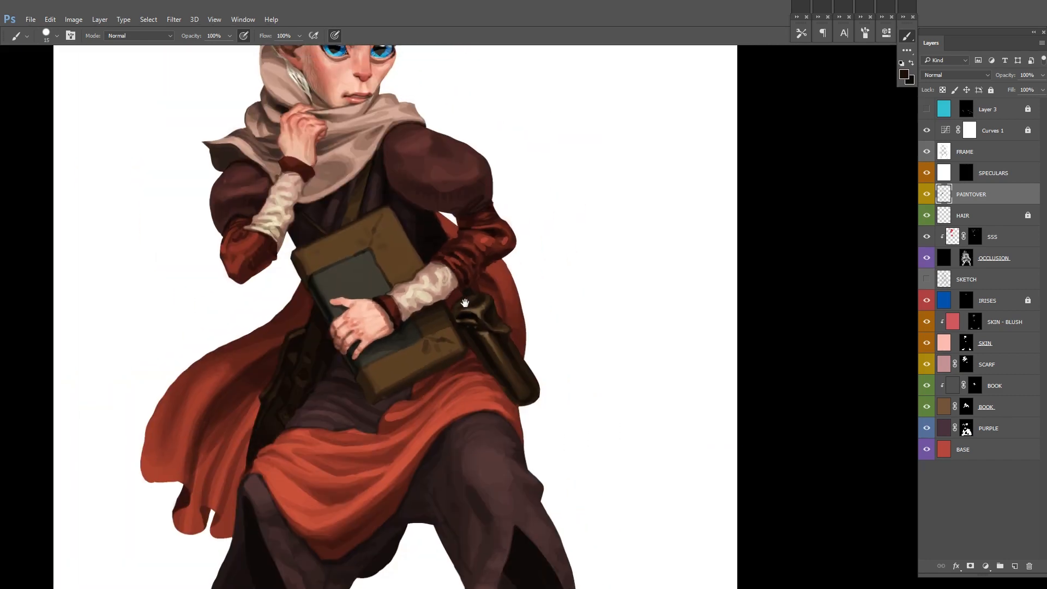
left_click_drag(313, 300, 340, 301)
left_click(320, 166, "alt")
left_click(254, 79, "alt")
Step: Dab small light highlights on the two metal fasteners of the satchel, alternating light and dark colours
key("x")
left_click(299, 371)
key("x")
left_click(300, 370)
key("x")
left_click(283, 414)
Step: Add dark openings and small highlights to the top of the leather pouch on the hip
key("x")
left_click(284, 415)
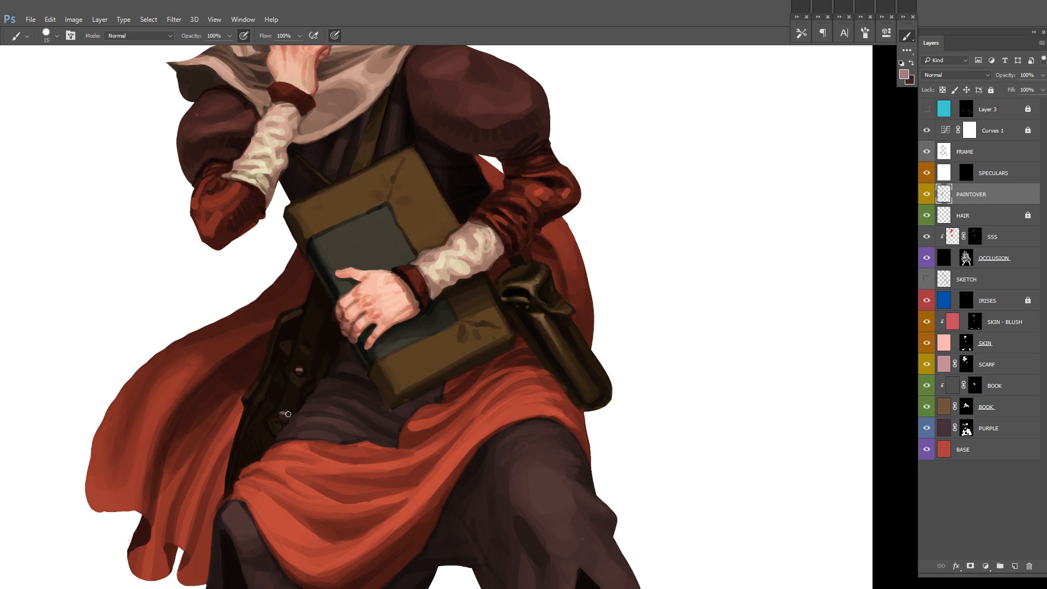
left_click_drag(503, 298, 467, 327)
left_click_drag(265, 398, 289, 398)
key("x")
left_click_drag(548, 258, 471, 352)
key("x")
left_click(425, 398, "alt")
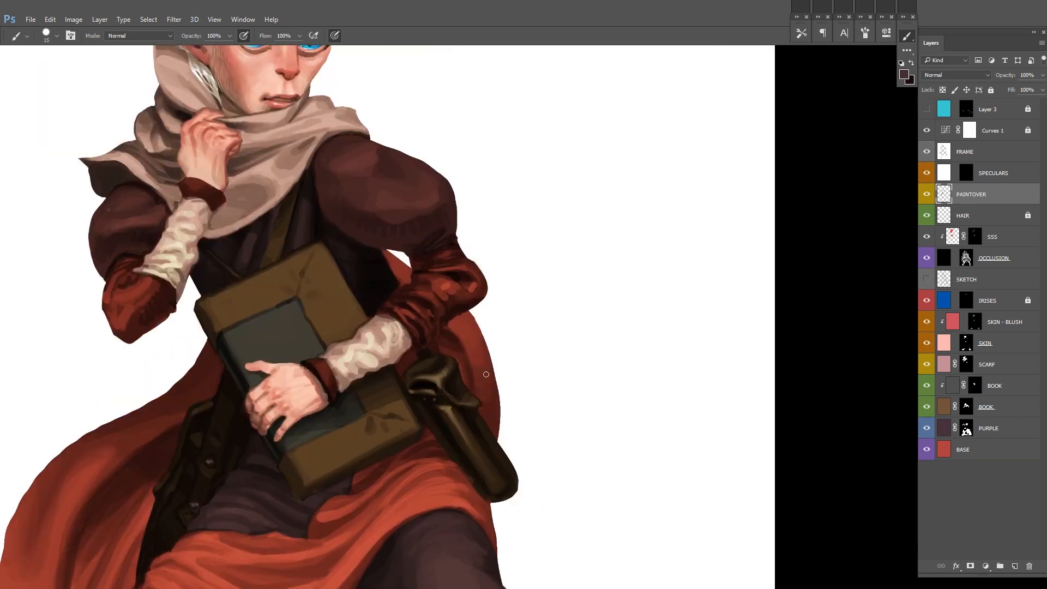
left_click_drag(461, 407, 487, 407)
left_click_drag(384, 361, 399, 368)
key("x")
left_click(404, 322, "alt")
left_click_drag(391, 328, 371, 337)
key("x")
Step: Define the flap and side edges of the hip pouch with dark and light brown strokes
mouse_move(370, 340)
left_mouse_down()
mouse_move(405, 328)
mouse_move(395, 319)
left_mouse_up()
mouse_move(395, 318)
left_mouse_down()
mouse_move(301, 308)
mouse_move(260, 271)
left_mouse_up()
left_click_drag(339, 352, 380, 420)
left_click_drag(369, 274, 387, 364)
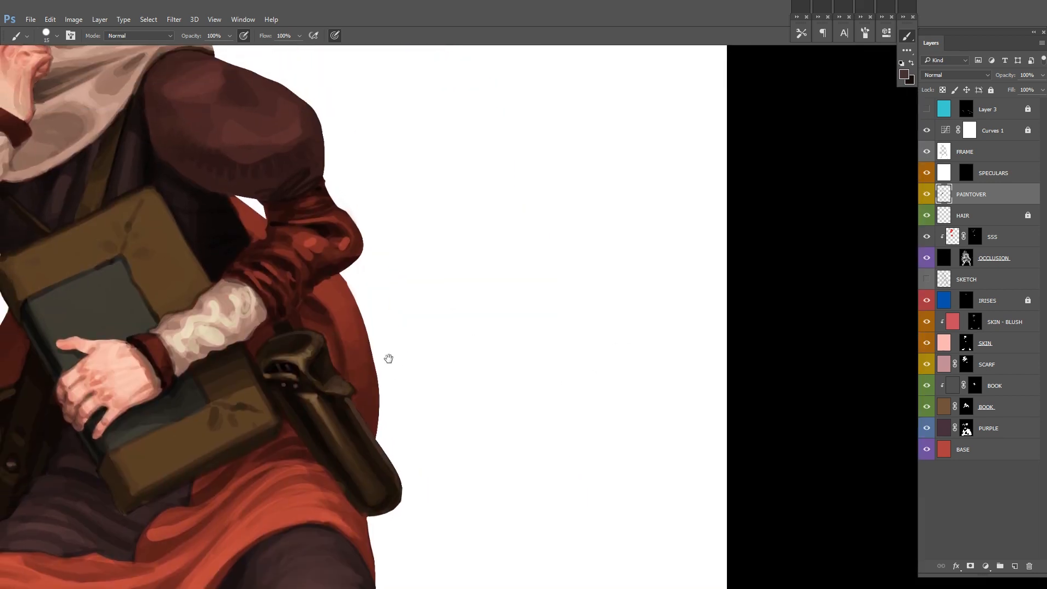
left_click_drag(287, 321, 290, 329)
mouse_move(393, 340)
left_mouse_down()
mouse_move(351, 300)
mouse_move(408, 404)
left_mouse_up()
left_click_drag(293, 280, 261, 329)
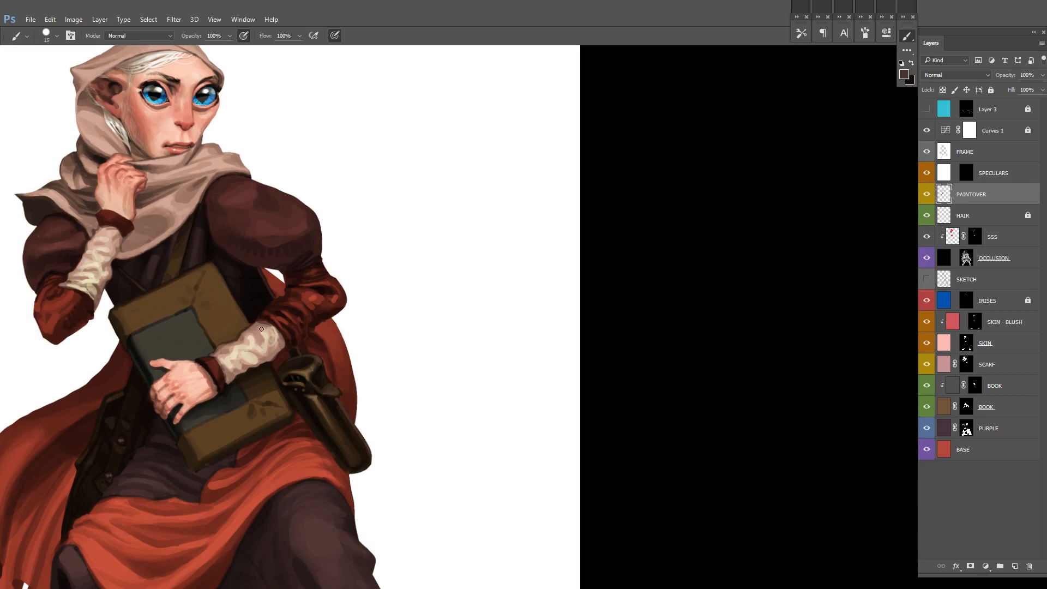
Step: Mirror the canvas and touch up the red sleeves and surrounding cloth with dark red, using a 15 px brush
key("ctrl+shift+h")
left_click_drag(527, 256, 491, 264)
left_click_drag(220, 280, 278, 295)
left_click(216, 353, "alt")
left_click_drag(224, 318, 247, 274)
left_click_drag(275, 259, 229, 261)
left_click_drag(521, 199, 511, 167)
mouse_move(472, 295)
left_mouse_down()
mouse_move(500, 264)
mouse_move(497, 285)
left_mouse_up()
left_click_drag(434, 248, 480, 240)
left_click(417, 252, "alt")
left_click_drag(423, 263, 423, 290)
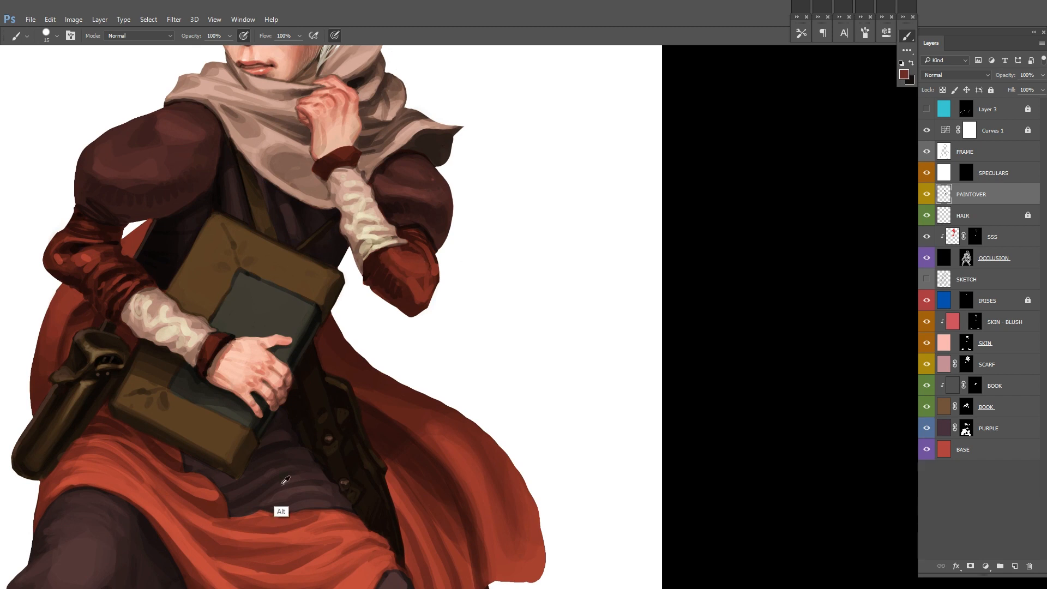
Step: Paint lighter red folds on the narrow part of the cloak behind the hip pouch
left_click_drag(473, 241, 440, 259)
left_click_drag(466, 340, 456, 357)
left_click_drag(497, 397, 490, 322)
left_click_drag(527, 248, 524, 313)
left_click_drag(528, 313, 518, 310)
mouse_move(201, 415)
left_mouse_down()
mouse_move(254, 398)
mouse_move(221, 371)
left_mouse_up()
left_click(264, 381, "alt")
left_click_drag(273, 257, 300, 262)
left_click_drag(394, 226, 349, 240)
left_click_drag(301, 279, 333, 272)
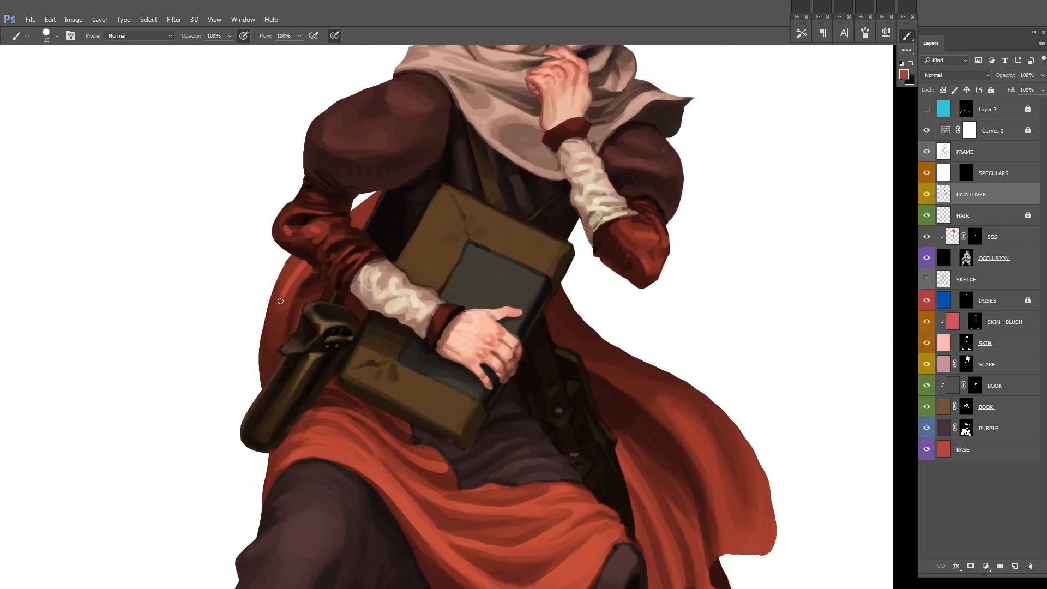
Step: Scribble a reddish embroidered texture over the large puffed sleeve and undo the last stroke
left_click_drag(364, 212, 321, 218)
left_click_drag(651, 172, 633, 187)
left_click_drag(461, 281, 496, 278)
mouse_move(354, 305)
left_mouse_down()
mouse_move(314, 308)
mouse_move(610, 220)
left_mouse_up()
left_click_drag(397, 305, 355, 305)
mouse_move(265, 255)
left_mouse_down()
mouse_move(316, 263)
mouse_move(303, 264)
left_mouse_up()
key("ctrl+z")
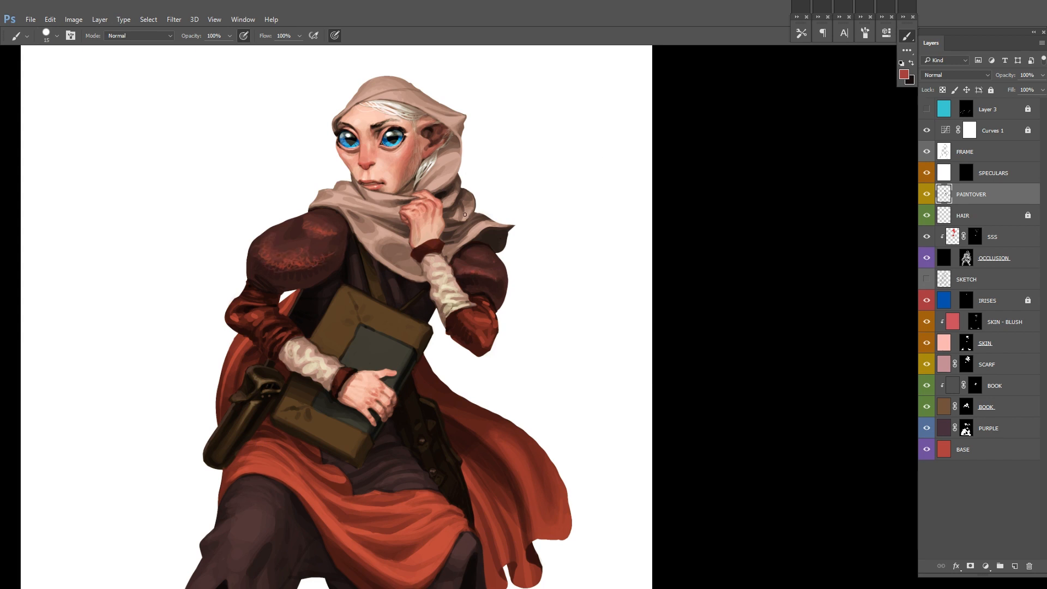
Step: Add the same reddish scribbled texture to the puffed sleeve of the raised arm and mirror the canvas back
left_click_drag(465, 270, 479, 278)
left_click_drag(473, 257, 483, 259)
left_click_drag(469, 267, 415, 243)
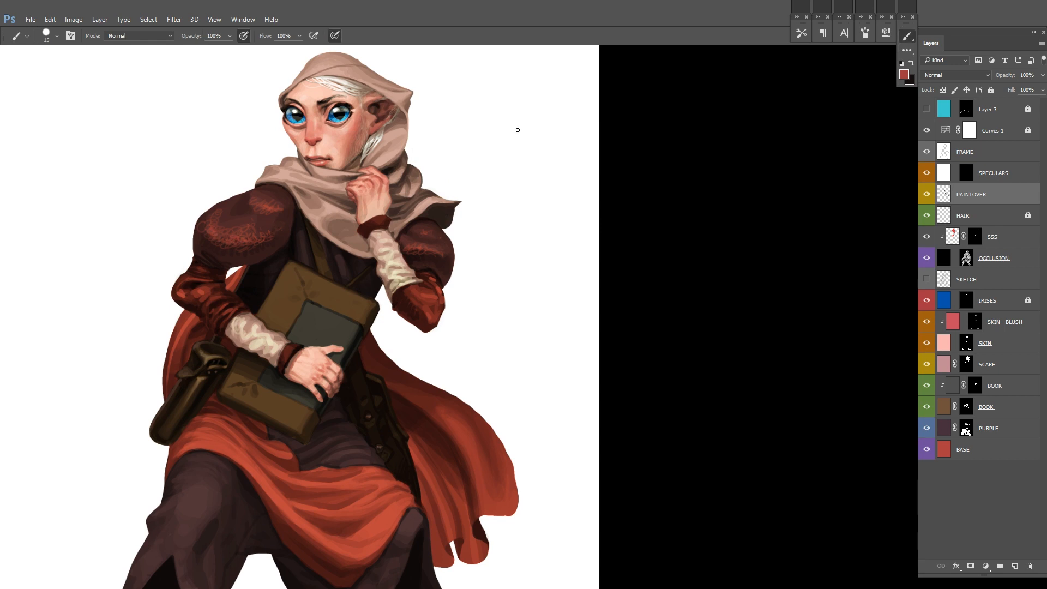
left_click_drag(520, 203, 485, 204)
left_click_drag(575, 256, 549, 211)
key("ctrl+shift+h")
left_click_drag(357, 116, 522, 204)
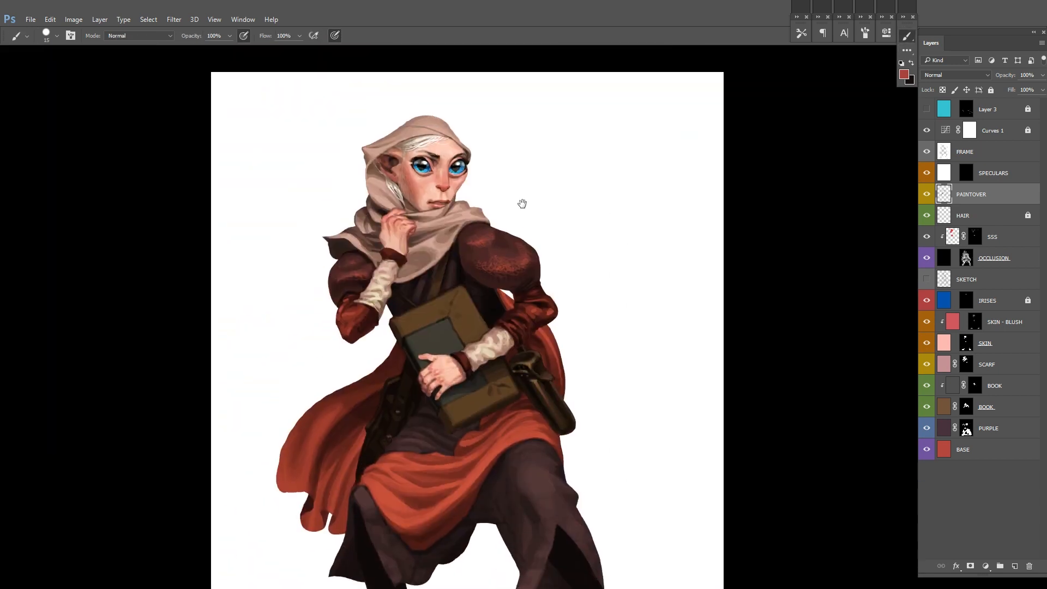
Step: Refine the reddish texture on both puffed sleeves with sampled dark purple tones and check the whole figure
left_click_drag(402, 235, 436, 237)
left_click(358, 254, "alt")
left_click_drag(358, 253, 286, 267)
left_click(370, 241, "alt")
left_click(369, 269, "alt")
left_click(374, 240, "alt")
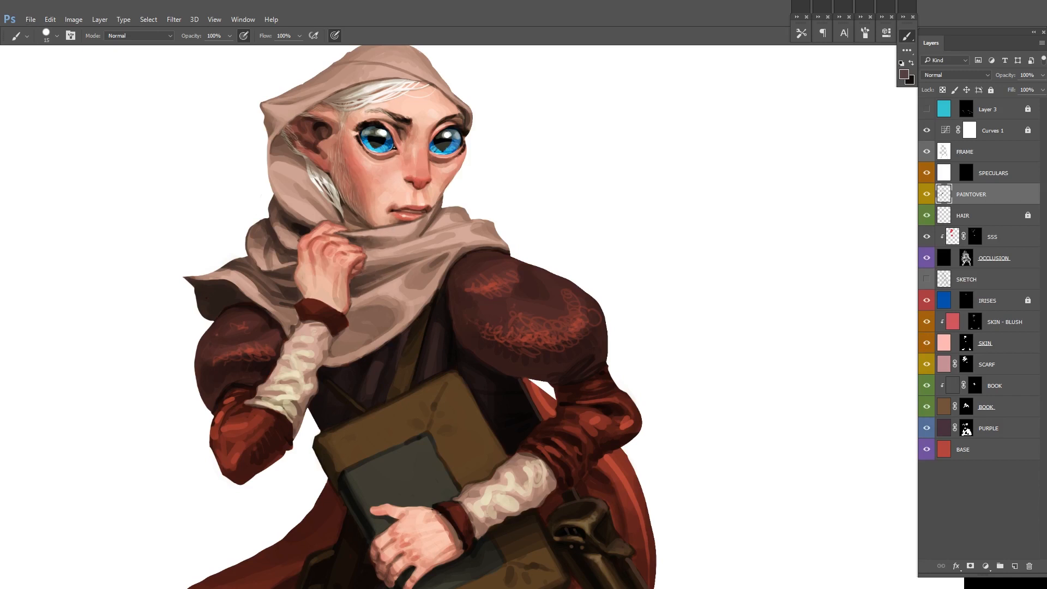
key("x")
left_click(472, 281, "alt")
left_click(652, 250, "ctrl+alt")
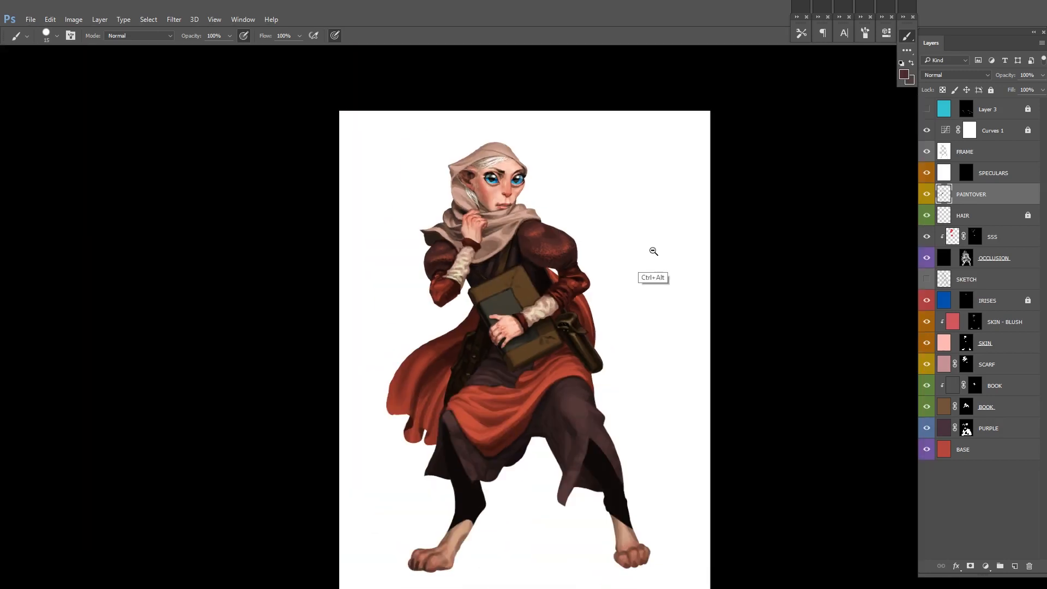
Step: Touch up the dark edges and inset panel of the book using black and sampled dark grey
left_click(652, 250, "ctrl+alt")
left_click_drag(614, 241, 664, 272)
mouse_move(665, 272)
left_mouse_down()
mouse_move(641, 210)
mouse_move(600, 196)
left_mouse_up()
left_click_drag(549, 285, 592, 285)
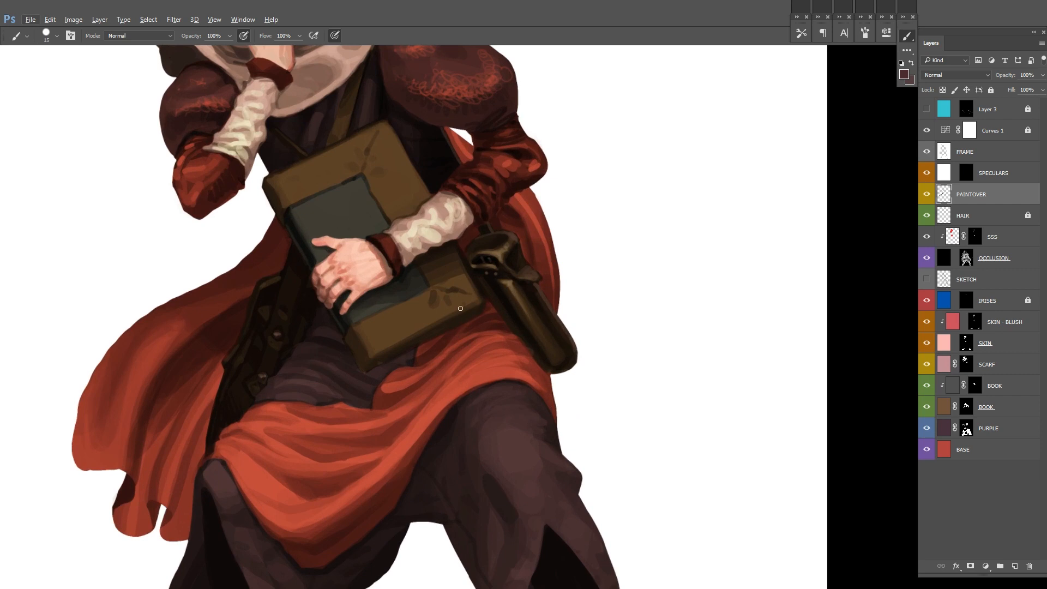
left_click(460, 306, "alt")
left_click_drag(461, 306, 475, 308)
key("d")
left_click(335, 386, "alt")
scroll(340, 290, "up", 5)
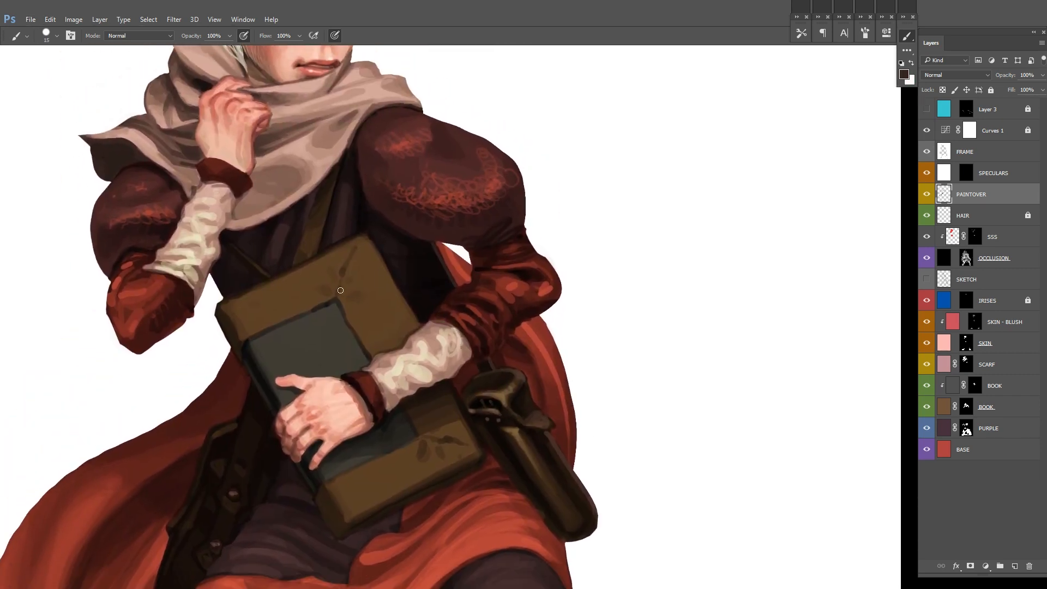
left_click_drag(340, 290, 348, 289)
left_click(502, 256, "ctrl+alt")
mouse_move(400, 310)
left_mouse_down()
mouse_move(502, 256)
mouse_move(434, 220)
left_mouse_up()
left_click(242, 261, "alt")
left_click_drag(254, 268, 280, 311)
left_click_drag(479, 228, 402, 214)
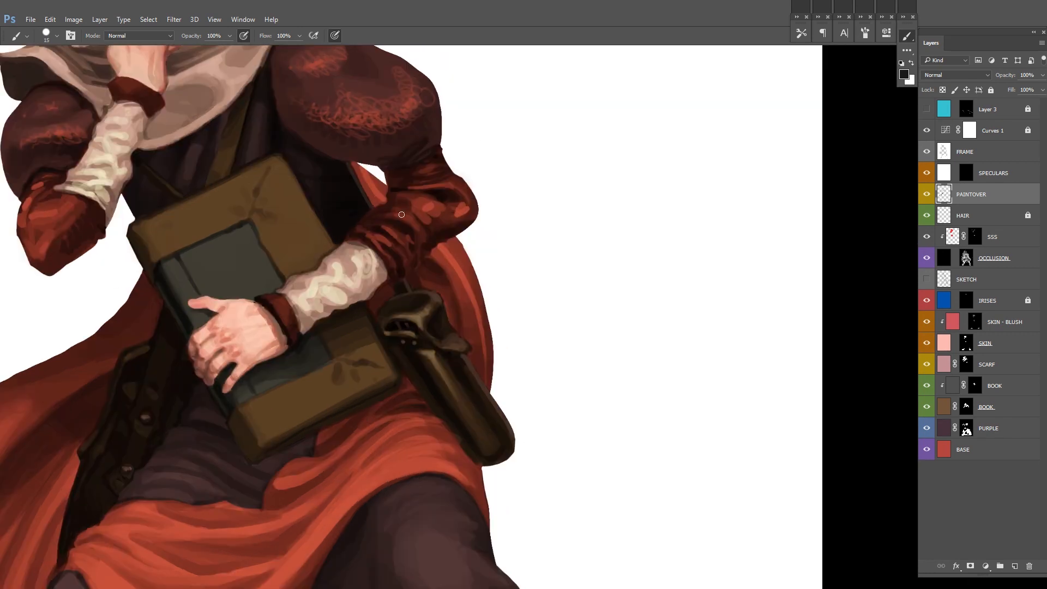
Step: Mirror the canvas and draw thin dark wavy lines across the book's grey inset panel with a 9 px brush
key("ctrl+shift+h")
left_click_drag(515, 338, 576, 325)
key("bracketleft")
key("bracketleft")
left_click_drag(461, 237, 404, 257)
left_click_drag(504, 223, 462, 210)
left_click_drag(387, 226, 371, 228)
mouse_move(474, 215)
left_mouse_down()
mouse_move(472, 203)
mouse_move(357, 253)
left_mouse_up()
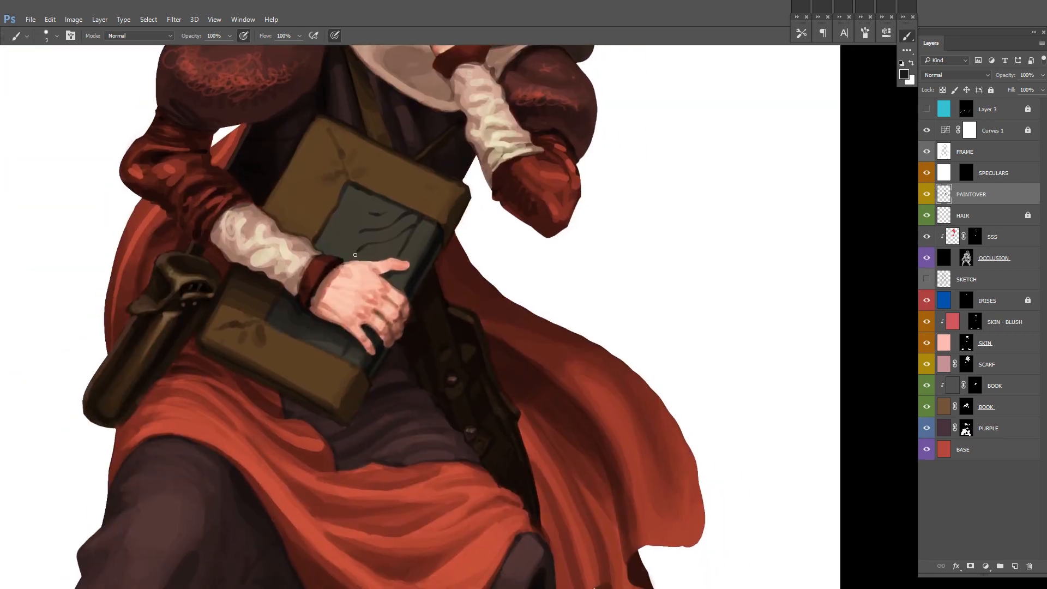
left_click_drag(393, 205, 349, 226)
left_click_drag(334, 227, 341, 240)
left_click_drag(492, 223, 493, 202)
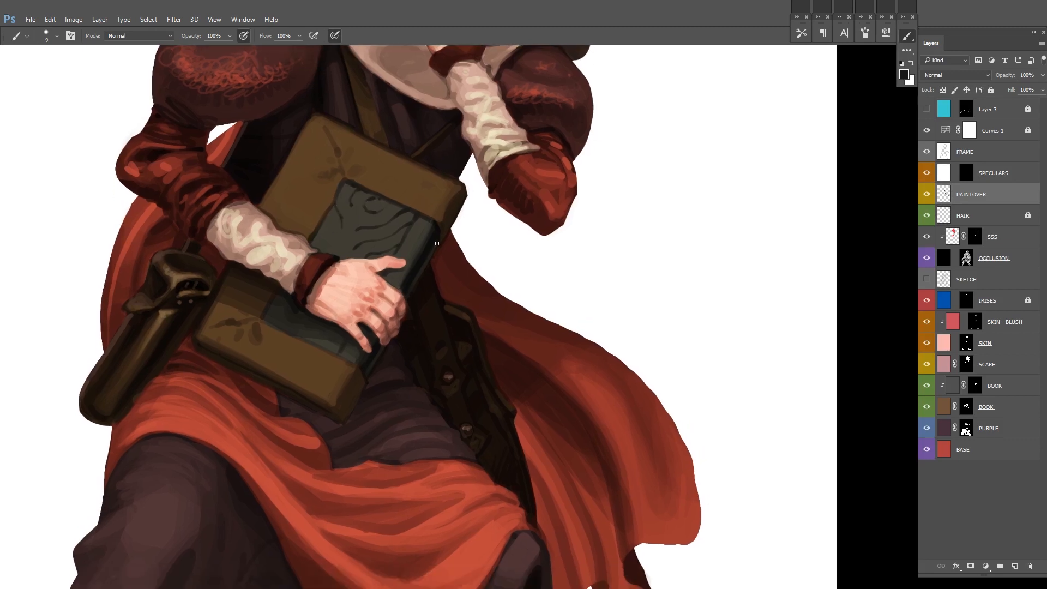
Step: Add a round knot and more dark curved lines to the book's panel, including its lower part beneath the hand
scroll(357, 218, "up", 3)
mouse_move(334, 242)
left_mouse_down()
mouse_move(344, 241)
mouse_move(333, 244)
left_mouse_up()
left_click_drag(471, 185, 448, 223)
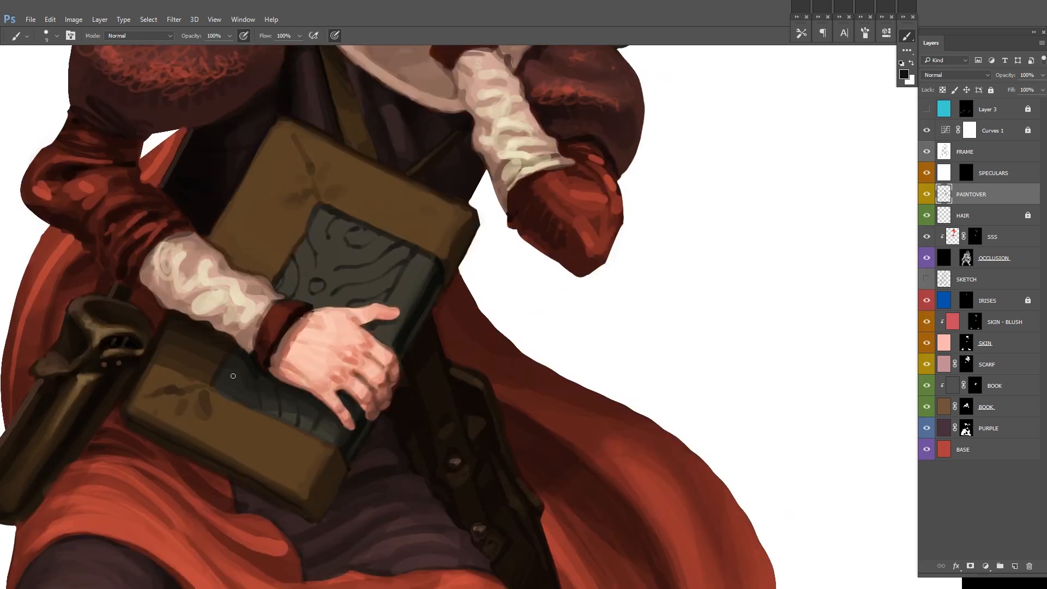
left_click_drag(367, 256, 333, 256)
left_click_drag(310, 284, 326, 273)
left_click_drag(310, 309, 324, 295)
left_click_drag(426, 245, 412, 271)
mouse_move(327, 284)
left_mouse_down()
mouse_move(338, 278)
mouse_move(327, 306)
left_mouse_up()
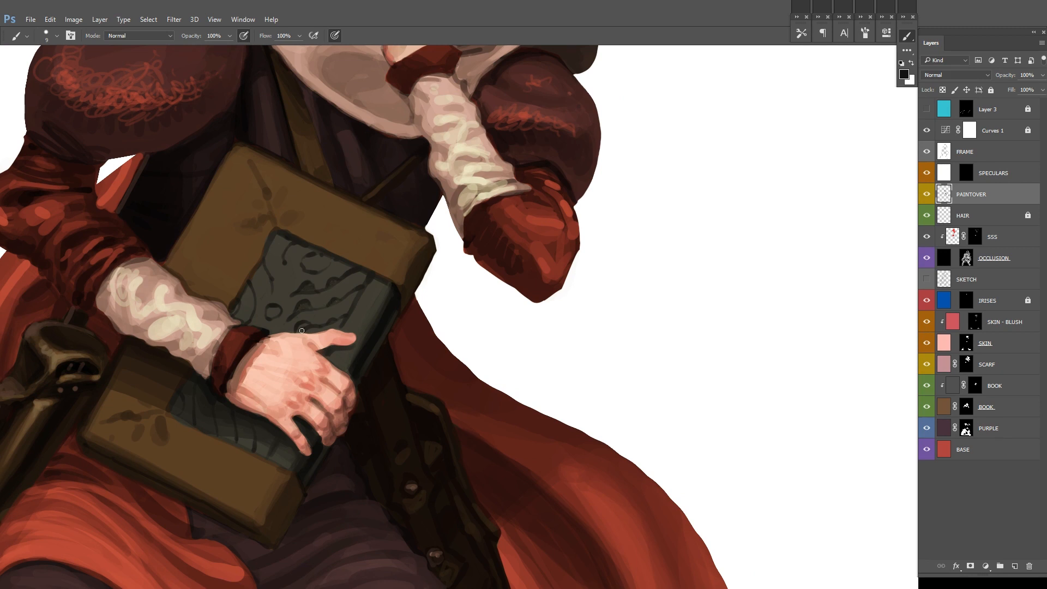
Step: Thicken the dark wavy pattern on the panel above and below the hand so it reads as carving
scroll(512, 191, "down", 5)
left_click_drag(512, 189, 487, 217)
scroll(371, 286, "up", 5)
left_click_drag(333, 321, 323, 325)
left_click_drag(324, 324, 370, 283)
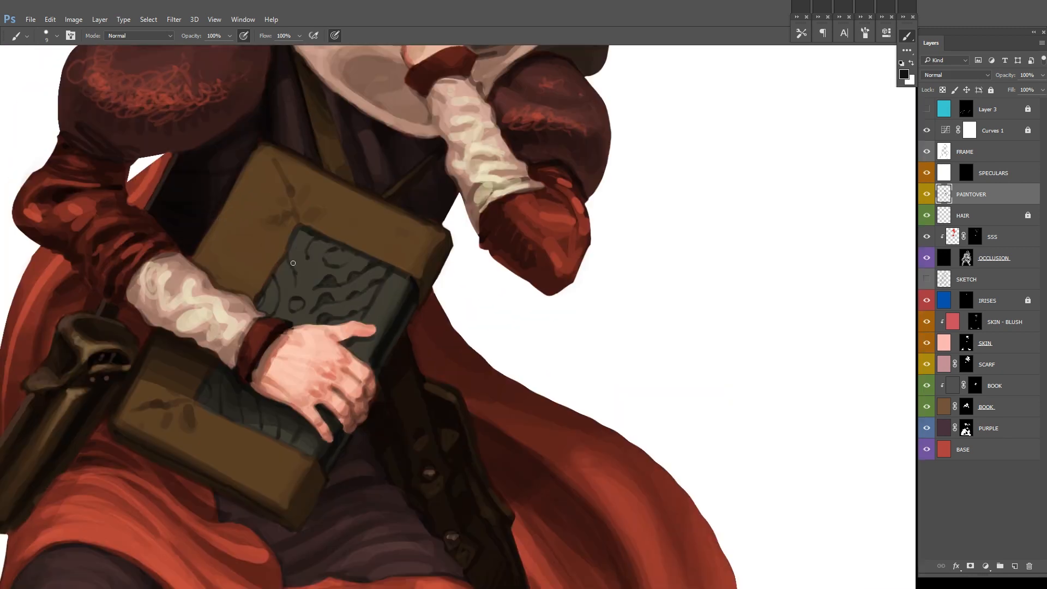
left_click_drag(278, 277, 283, 290)
left_click_drag(271, 293, 264, 301)
left_click_drag(279, 387, 272, 300)
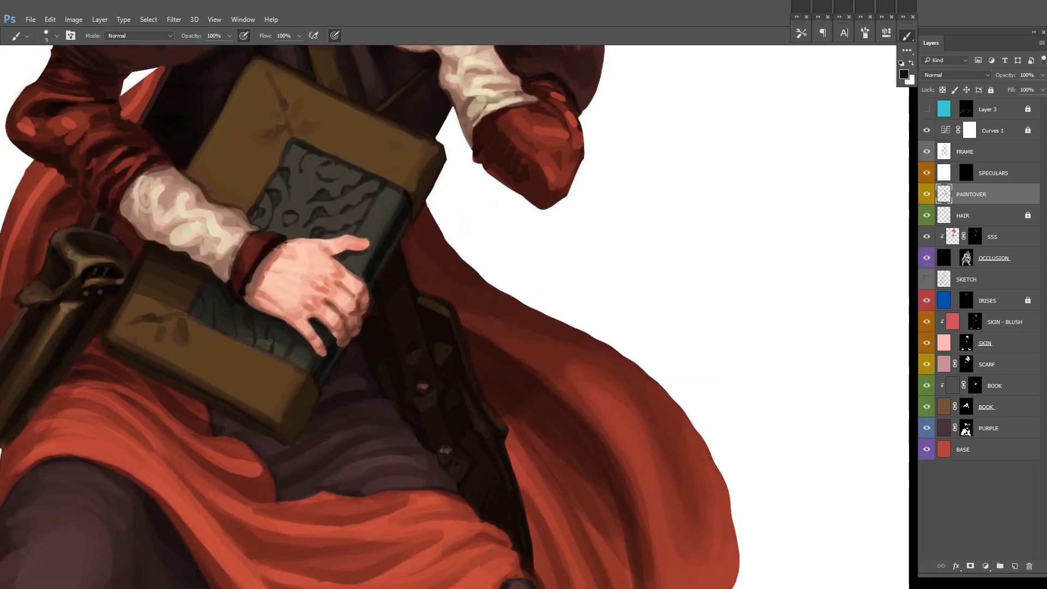
left_click_drag(383, 247, 353, 333)
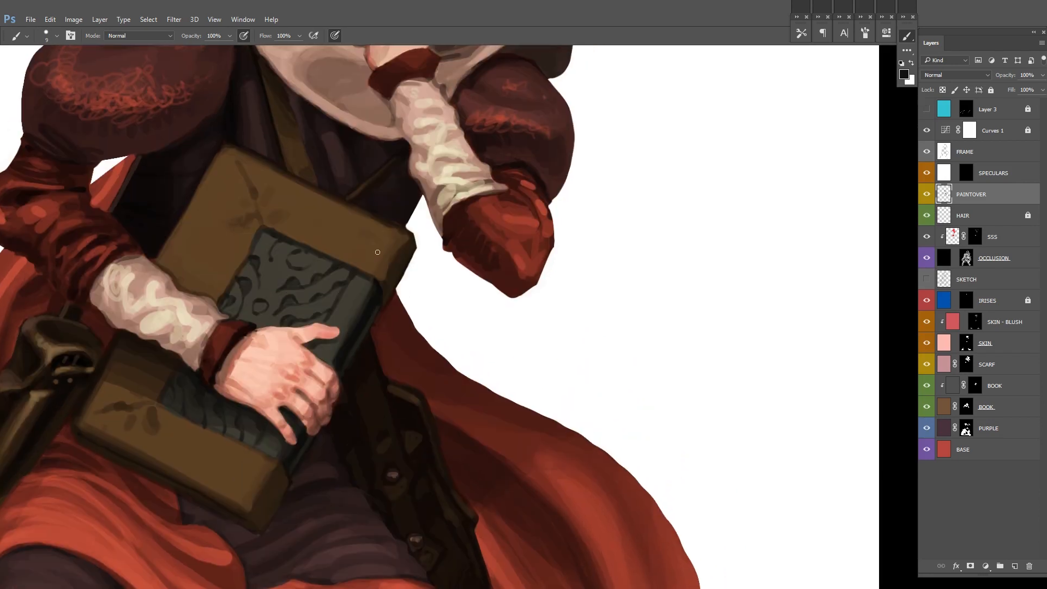
Step: Choose a hard round brush, undo the last test stroke on the panel and reduce the brush to 10 px
right_click(330, 293)
left_click(398, 318)
right_click(383, 270)
left_click(358, 285)
right_click(327, 336)
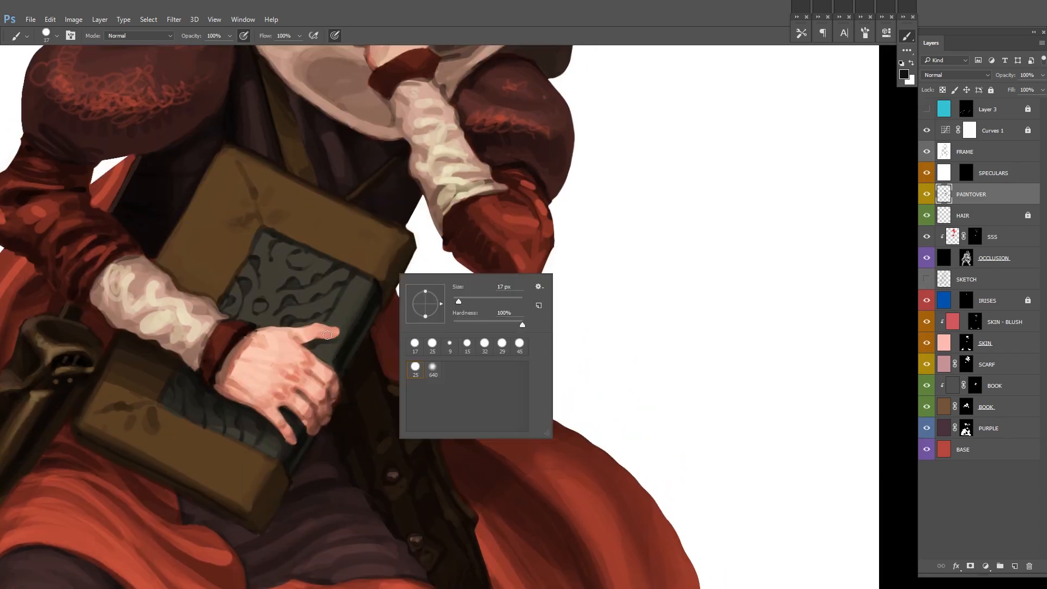
left_click(596, 169)
mouse_move(296, 242)
left_mouse_down()
mouse_move(273, 261)
mouse_move(262, 302)
mouse_move(293, 241)
left_mouse_up()
mouse_move(273, 286)
left_mouse_down()
mouse_move(308, 275)
mouse_move(283, 262)
mouse_move(243, 266)
left_mouse_up()
key("ctrl+z")
key("bracketleft")
Step: Paint sampled dark grey tones between the wavy lines to give the panel's carving relief
key("x")
left_click(223, 312, "alt")
key("x")
left_click(264, 305, "alt")
left_click(241, 298, "alt")
mouse_move(263, 307)
left_mouse_down()
mouse_move(243, 338)
mouse_move(303, 305)
left_mouse_up()
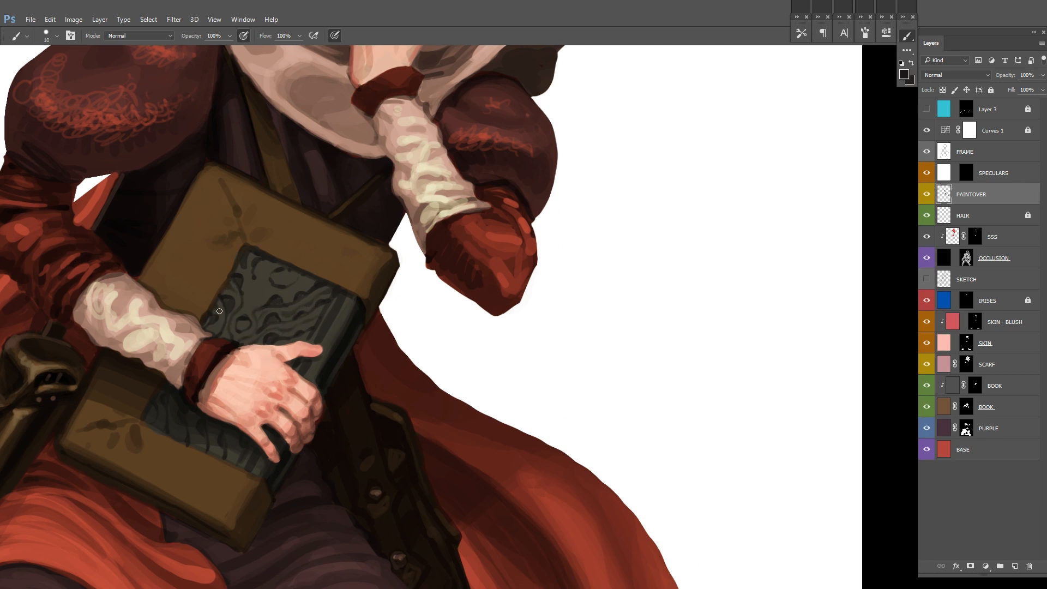
left_click_drag(342, 255, 360, 251)
left_click_drag(377, 255, 402, 234)
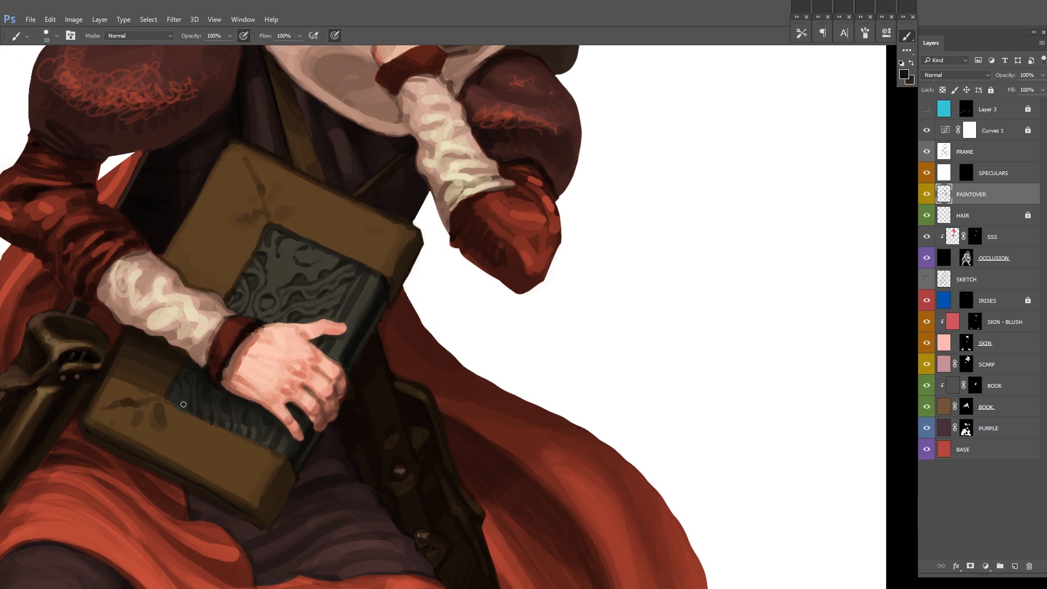
left_click_drag(362, 294, 346, 327)
mouse_move(261, 312)
left_mouse_down()
mouse_move(310, 285)
mouse_move(269, 297)
mouse_move(283, 258)
left_mouse_up()
Step: Deepen the grooves of the carved panel with finer black and sampled dark strokes
key("x")
key("d")
mouse_move(314, 319)
left_mouse_down()
mouse_move(335, 276)
mouse_move(329, 320)
left_mouse_up()
left_click(262, 295, "alt")
key("d")
key("bracketleft")
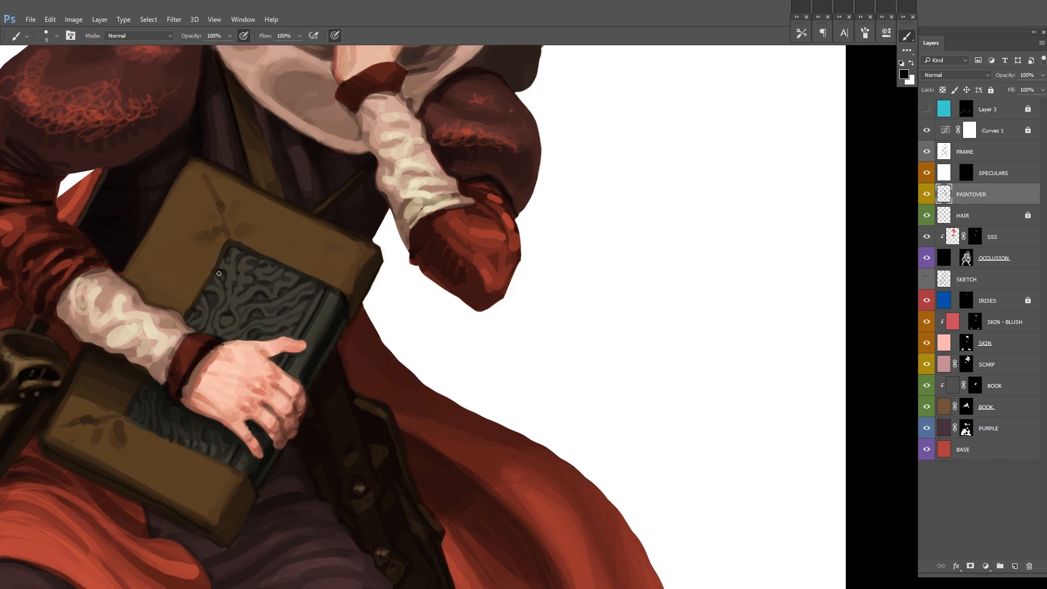
Step: Create a new layer above PAINTOVER and paint sampled grey highlights on the panel's carved ridges and spine
left_click(184, 423, "alt")
key("ctrl+shift+n")
key("Return")
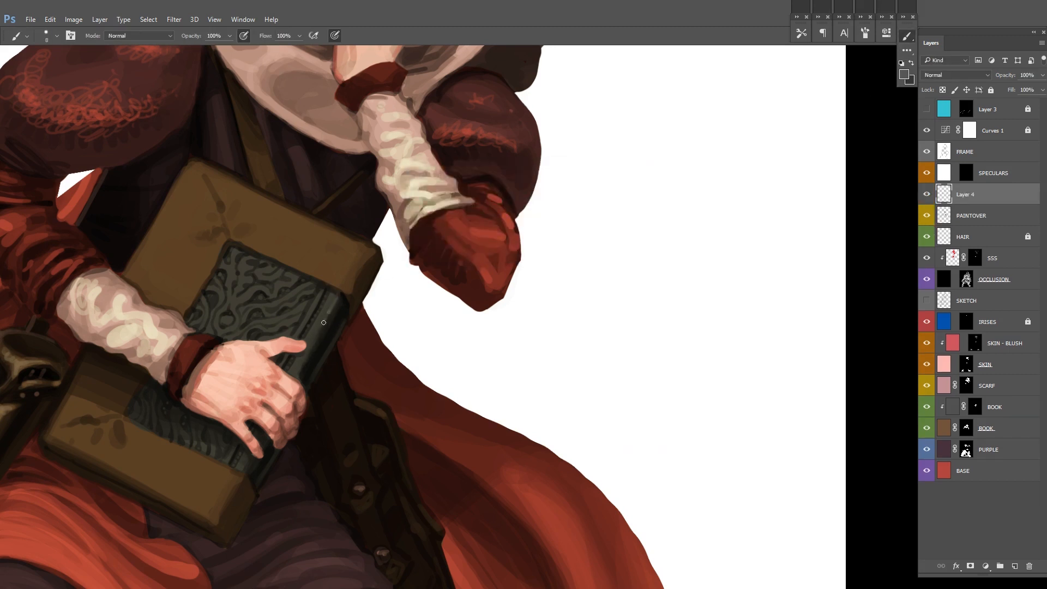
left_click_drag(297, 374, 308, 328)
left_click_drag(320, 225, 300, 280)
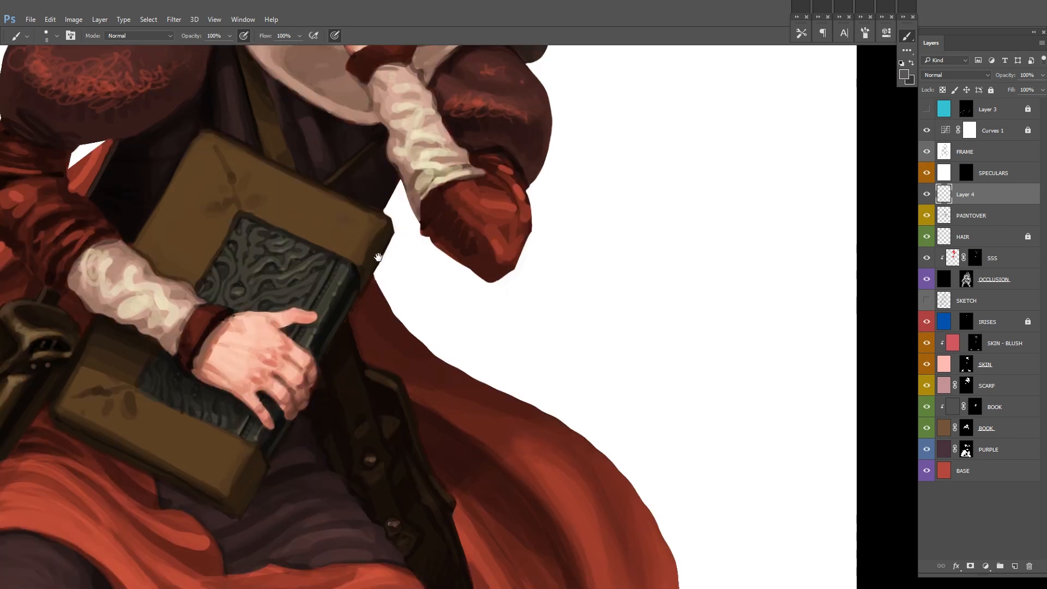
left_click_drag(253, 332, 272, 294)
left_click_drag(342, 354, 347, 320)
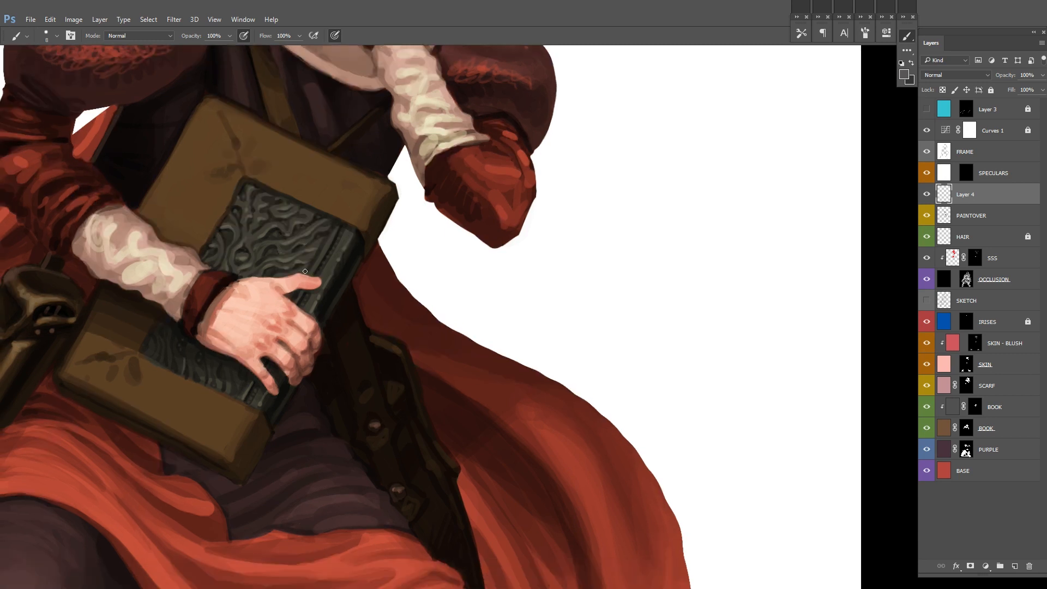
left_click_drag(316, 260, 311, 291)
Step: Add white glints to the carved ridges and the spine of the book, lowering the brush opacity to 30%
scroll(251, 265, "up", 2)
key("d")
key("x")
left_click_drag(230, 293, 238, 295)
left_click_drag(267, 257, 275, 256)
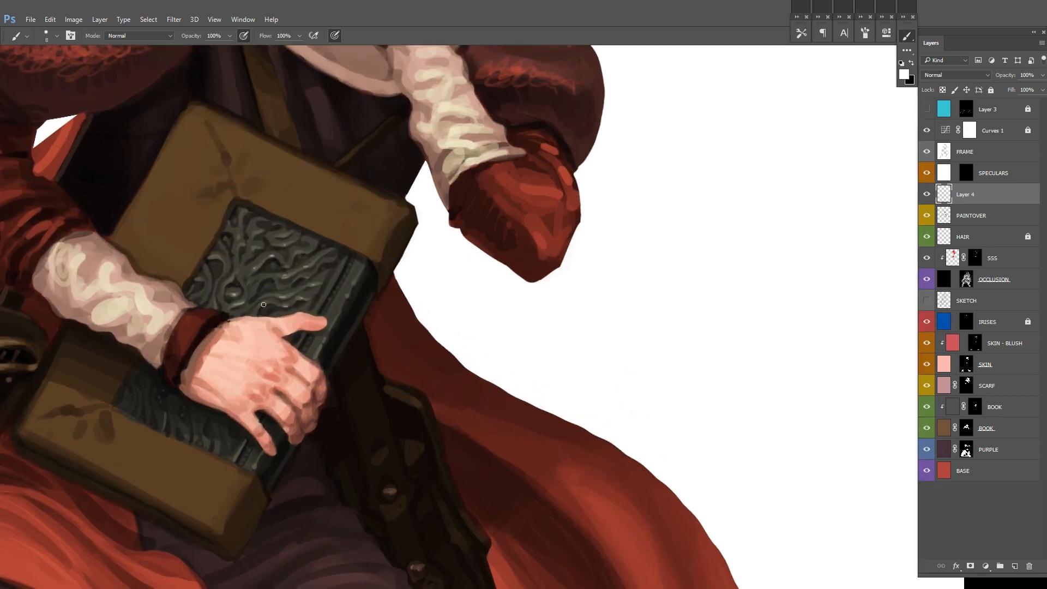
left_click_drag(323, 346, 314, 360)
left_click_drag(312, 369, 332, 318)
left_click_drag(282, 404, 274, 418)
left_click_drag(168, 354, 152, 431)
mouse_move(208, 317)
left_mouse_down()
mouse_move(212, 325)
mouse_move(213, 307)
left_mouse_up()
left_click_drag(218, 281, 214, 296)
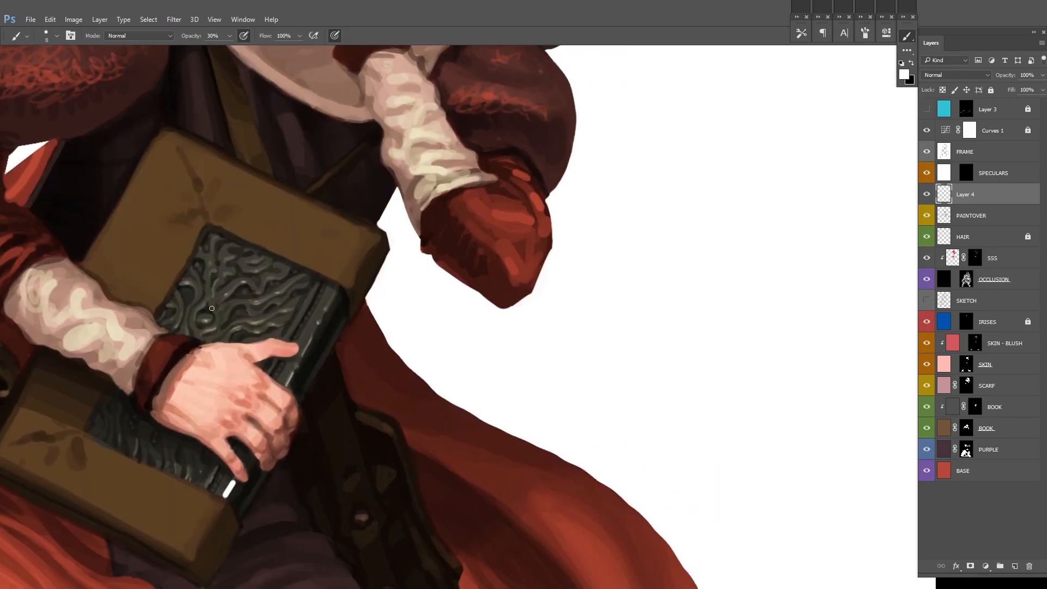
Step: Refine the carved relief with alternating translucent black and white strokes, raising the brush opacity to 70%
key("x")
left_click_drag(354, 200, 384, 147)
key("x")
left_click_drag(328, 230, 336, 234)
key("x")
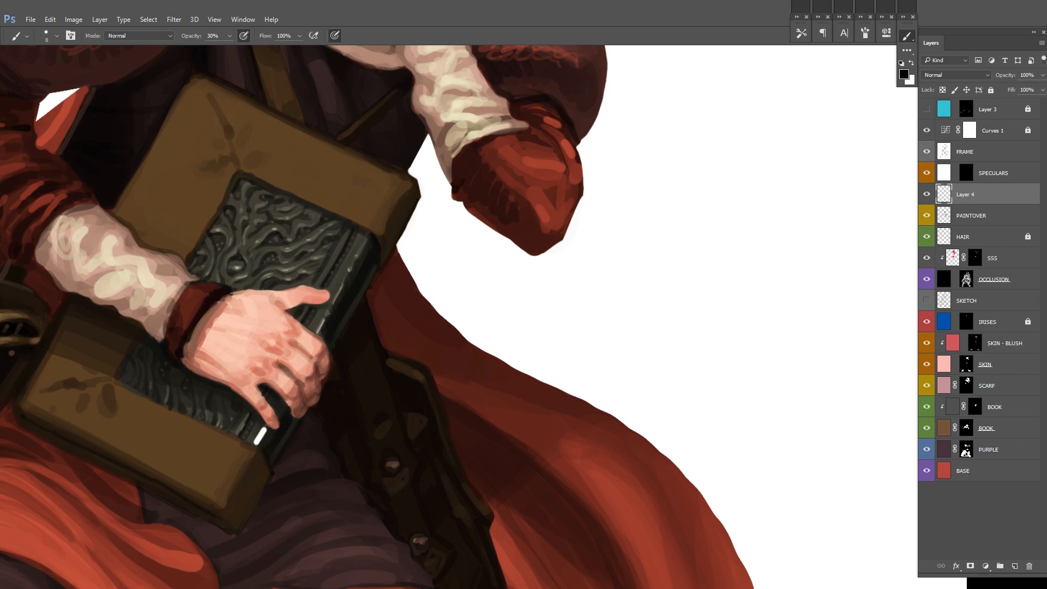
key("x")
key("x")
key("x")
key("x")
left_click_drag(262, 201, 295, 237)
key("x")
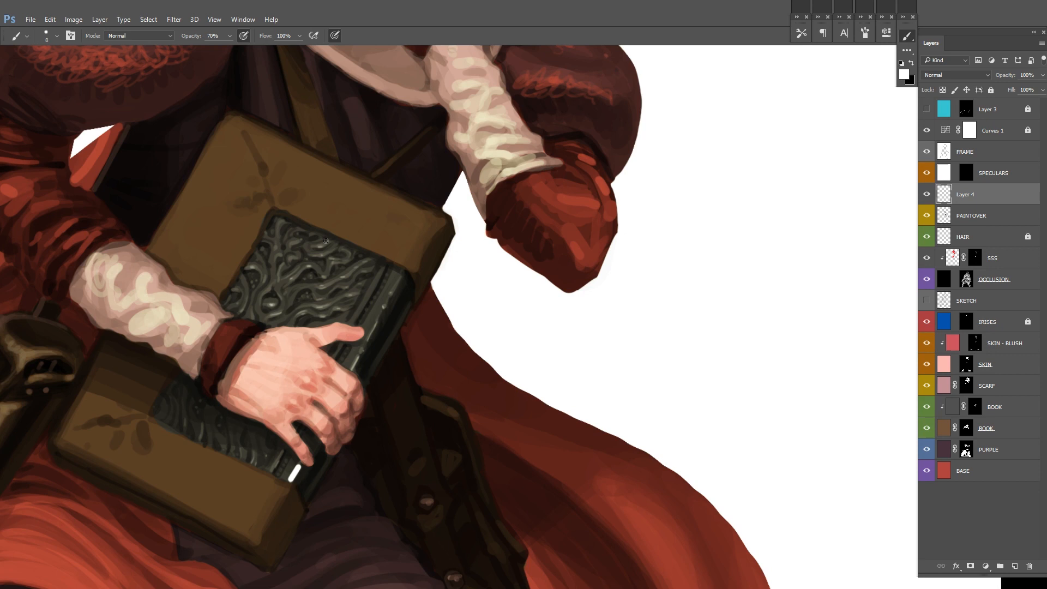
scroll(450, 186, "down", 1)
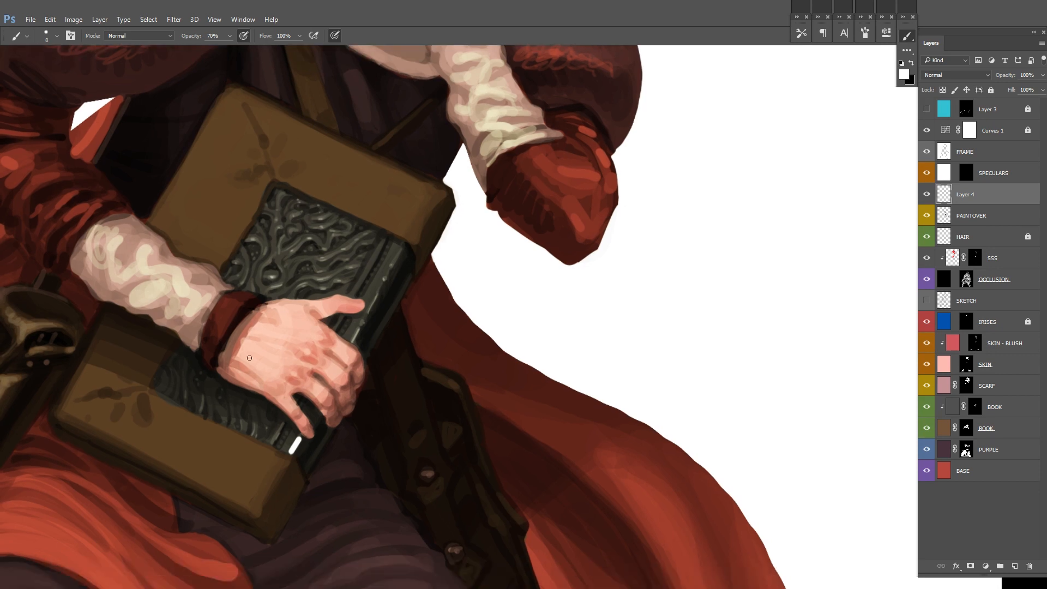
Step: Undo a stray stroke and rework the highlights at the spine's lower end with the brush at 100% opacity
left_click_drag(249, 358, 218, 375)
left_click(343, 309, "alt")
key("ctrl+z")
left_click(265, 456, "alt")
left_click_drag(267, 456, 260, 470)
key("0")
left_click(311, 263, "alt")
left_click_drag(373, 302, 344, 354)
left_click_drag(287, 466, 279, 483)
mouse_move(294, 458)
left_mouse_down()
mouse_move(280, 445)
mouse_move(260, 472)
left_mouse_up()
left_click_drag(278, 424, 253, 465)
Step: Strengthen the light and dark edges along the book's spine and view the whole figure
left_click_drag(361, 268, 319, 346)
left_click_drag(346, 286, 322, 334)
key("d")
left_click_drag(363, 261, 332, 309)
key("ctrl+0")
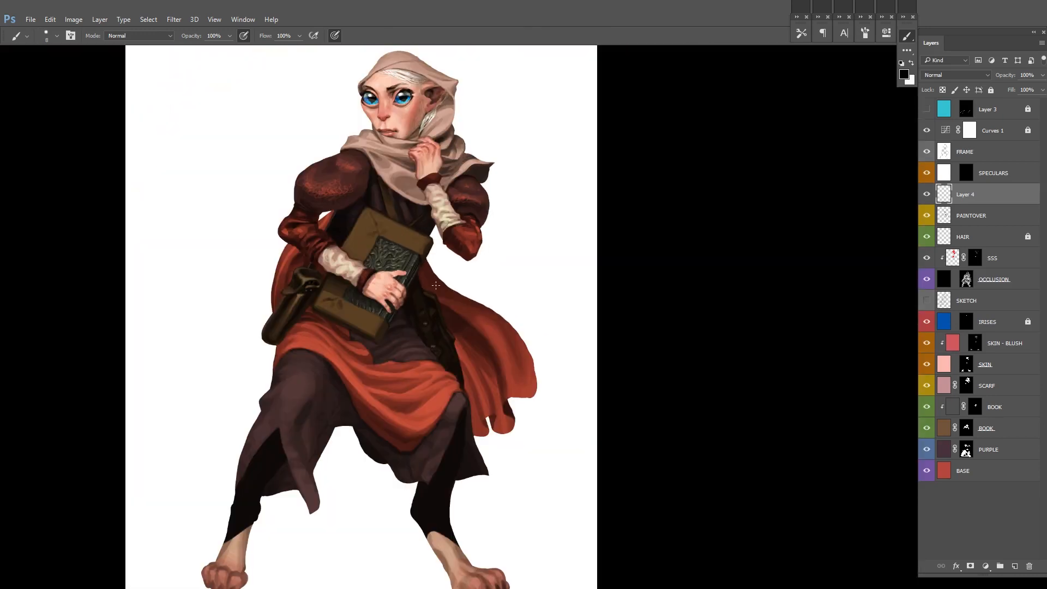
Step: Add small dark details to the leather corners beside the book's spine
scroll(425, 282, "up", 3)
left_click_drag(423, 227, 435, 206)
key("x")
key("x")
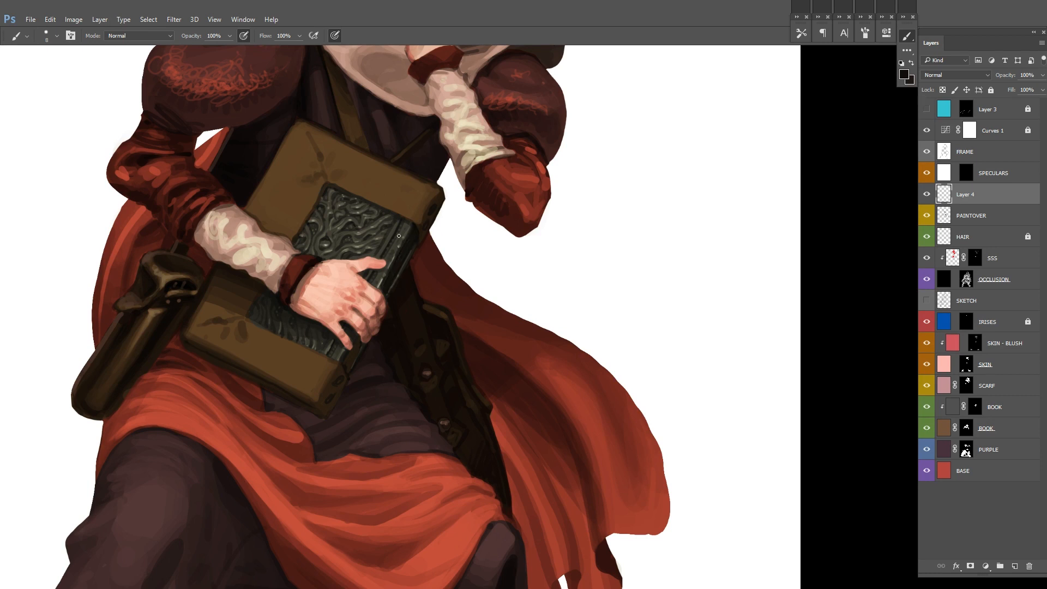
key("x")
left_click_drag(354, 318, 332, 365)
scroll(392, 297, "down", 3)
Step: Sample a light beige and draw a thin seam line along the upper leather border of the book
left_click_drag(392, 297, 440, 298)
scroll(450, 264, "up", 3)
left_click(347, 296, "alt")
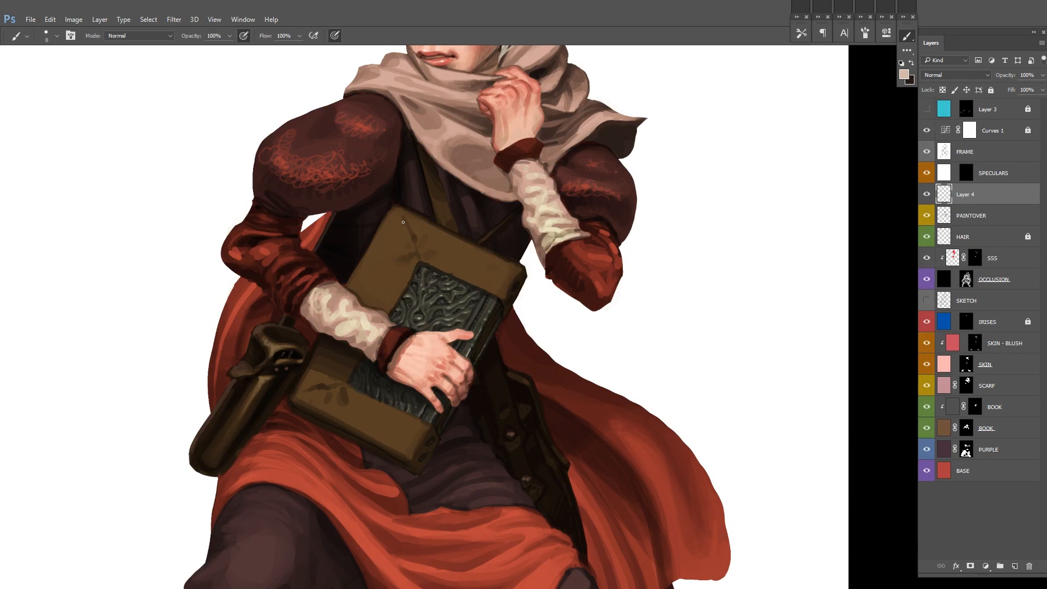
left_click_drag(502, 171, 482, 212)
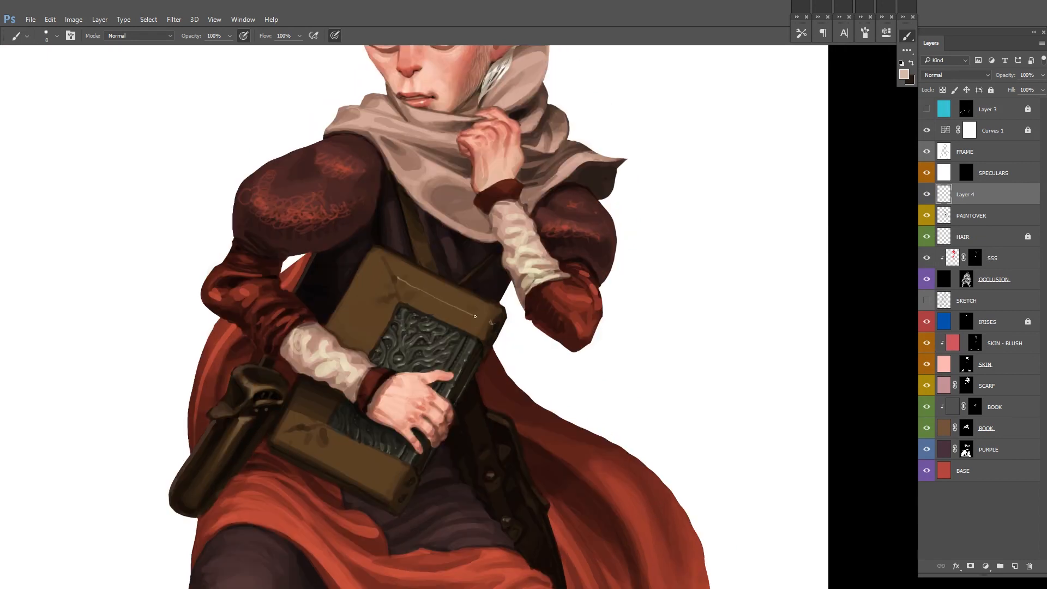
scroll(504, 314, "up", 1)
key("x")
Step: Draw matching thin beige seam lines along the side and lower leather borders of the book
key("x")
mouse_move(369, 273)
left_mouse_down()
mouse_move(325, 344)
mouse_move(356, 264)
left_mouse_up()
key("x")
key("x")
left_click_drag(302, 307, 284, 344)
key("x")
key("x")
mouse_move(371, 425)
left_mouse_down()
mouse_move(393, 309)
mouse_move(368, 342)
left_mouse_up()
left_click_drag(388, 339, 394, 344)
left_click(283, 275, "shift")
key("x")
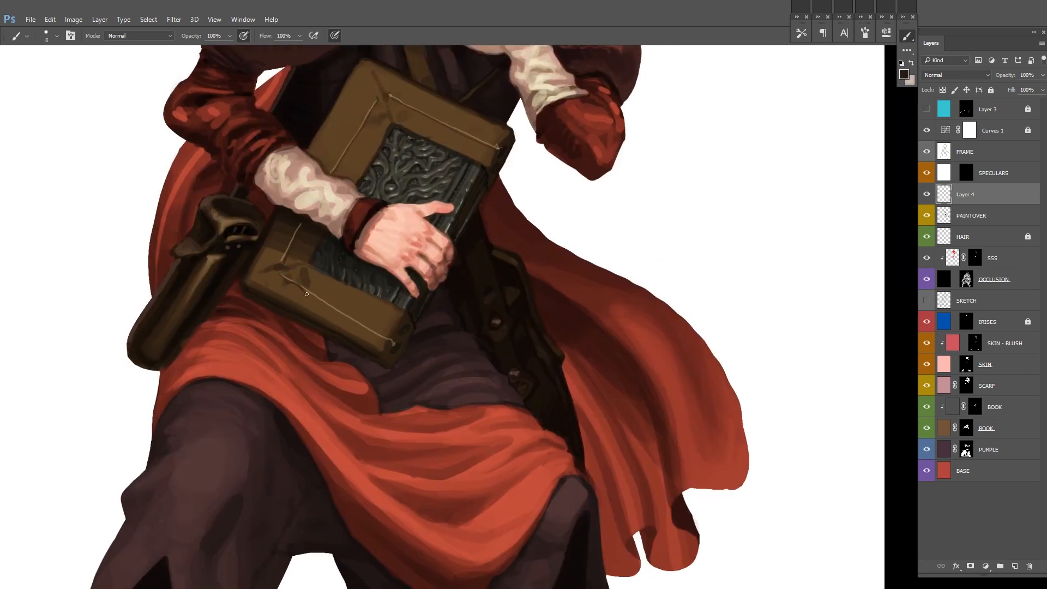
Step: Paint dark brown shading alongside the seam lines on the leather borders and undo the last stroke
left_click_drag(530, 114, 517, 225)
left_click(516, 226, "ctrl+alt")
left_click_drag(403, 268, 441, 250)
left_click(441, 250, "ctrl")
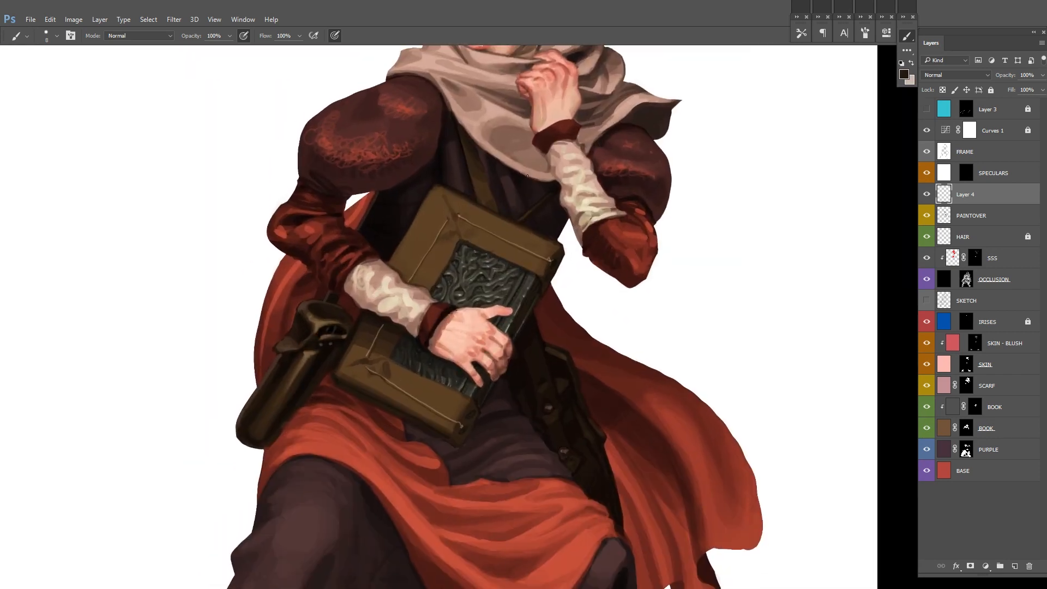
mouse_move(518, 334)
left_mouse_down()
mouse_move(487, 277)
mouse_move(510, 277)
left_mouse_up()
left_click_drag(509, 277, 497, 332)
key("x")
mouse_move(330, 222)
left_mouse_down()
mouse_move(387, 192)
mouse_move(386, 181)
left_mouse_up()
key("x")
key("ctrl+z")
Step: Double the seam along the book's upper leather border with parallel beige and dark lines
key("x")
key("x")
key("x")
left_click_drag(280, 306, 278, 352)
left_click_drag(563, 203, 448, 224)
left_click_drag(283, 202, 400, 263)
Step: Paint a seam line along the lower leather border of the book
key("x")
left_click_drag(283, 205, 391, 260)
key("x")
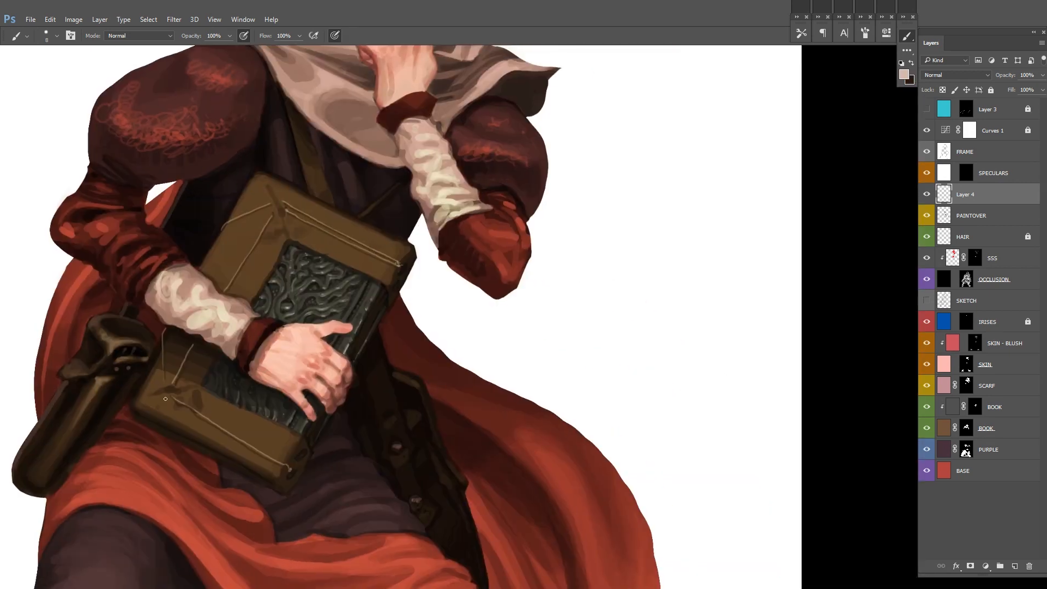
mouse_move(166, 399)
left_mouse_down()
mouse_move(289, 474)
mouse_move(246, 450)
left_mouse_up()
key("x")
scroll(533, 291, "down", 3)
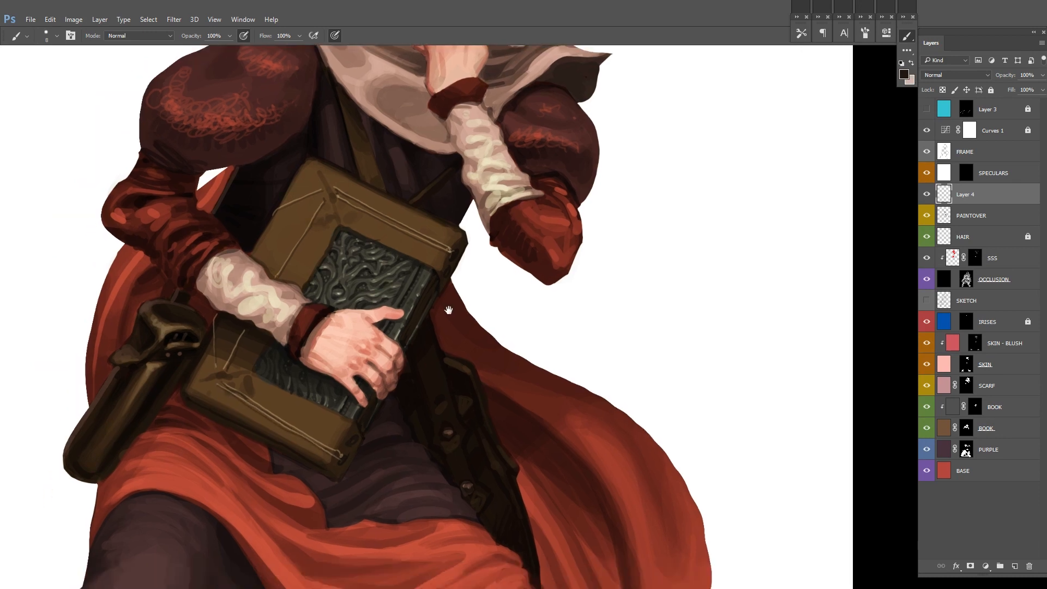
mouse_move(533, 291)
left_mouse_down()
mouse_move(519, 330)
mouse_move(554, 299)
left_mouse_up()
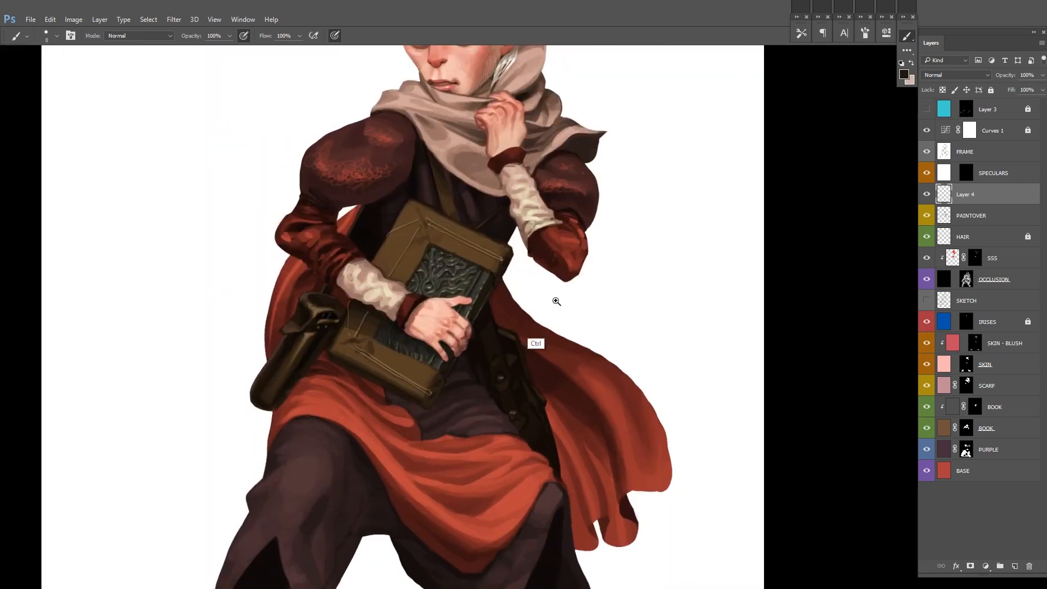
Step: Hide Layer 4, add a new layer directly above PAINTOVER and choose a brown painting colour
left_click(927, 194)
left_click(971, 216)
key("ctrl+shift+n")
left_click(616, 194)
left_click(904, 74)
left_click(687, 327)
left_click(865, 262)
Step: Touch up the book's leather border with a size 20 brush and merge the new layer down into PAINTOVER
scroll(449, 398, "up", 3)
key("bracketright")
key("bracketright")
key("bracketright")
key("bracketright")
key("x")
left_click_drag(391, 381, 410, 391)
key("x")
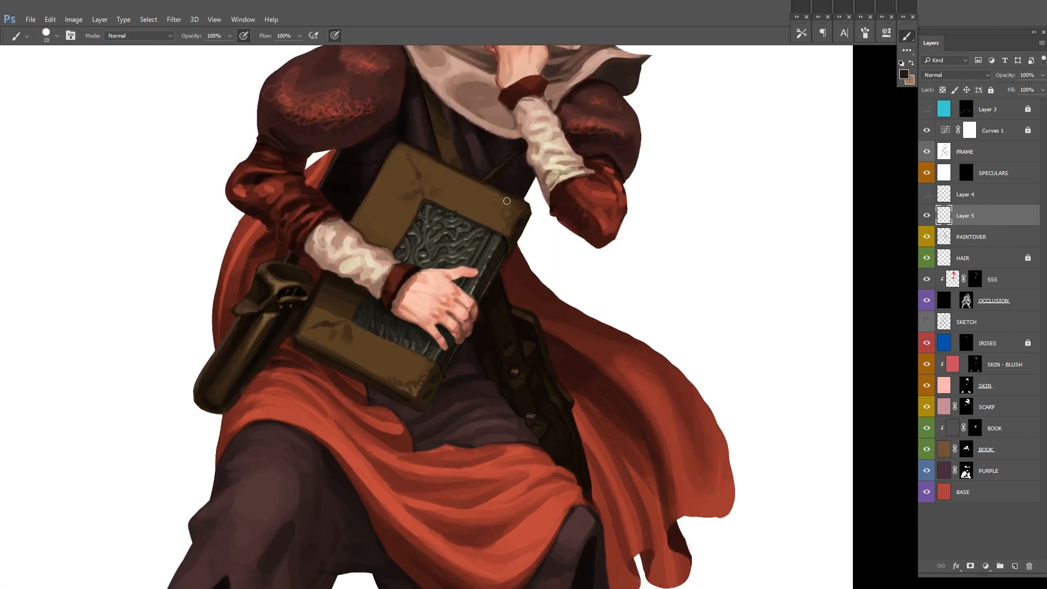
key("x")
left_click_drag(662, 248, 567, 262)
key("ctrl+e")
Step: Toggle the upper layers and the SKETCH layer to compare the flat base colours with the sketch
left_click_drag(926, 130, 927, 279)
left_click(927, 301)
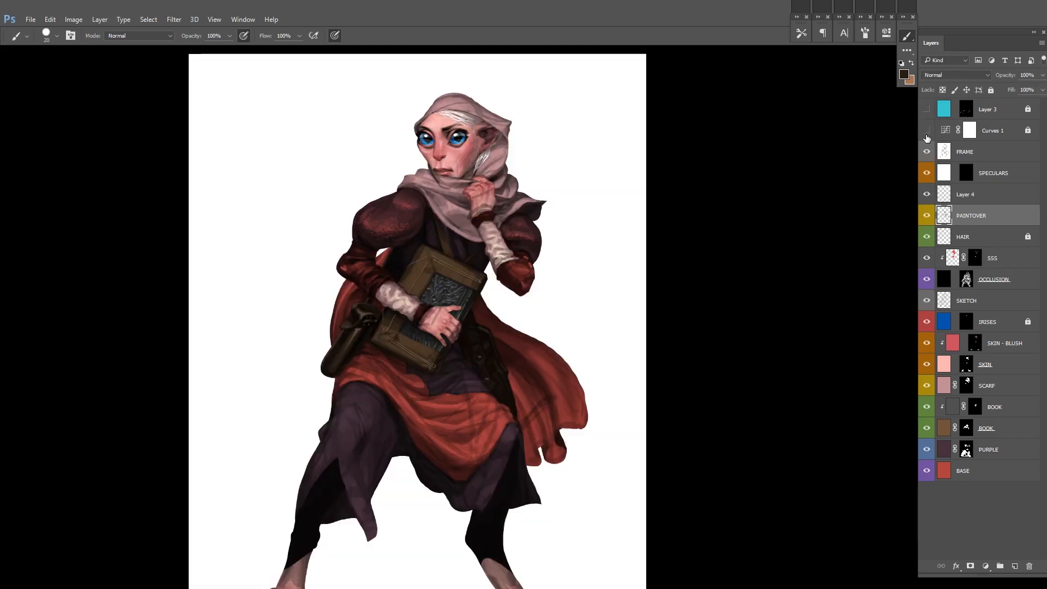
left_click(926, 300)
left_click_drag(766, 278, 740, 278)
left_click(927, 131)
Step: Mirror the canvas horizontally, reset the colours to black and white, and toggle SKIN and SCARF to check the figure
key("ctrl+shift+h")
key("d")
mouse_move(514, 435)
left_mouse_down()
mouse_move(533, 411)
mouse_move(552, 409)
left_mouse_up()
left_click_drag(417, 134, 487, 401)
left_click(926, 364)
left_click(927, 365)
left_click(926, 385)
left_click_drag(766, 349, 676, 357)
left_click_drag(677, 357, 629, 280)
Step: Try painting on the SCARF layer's mask with a black brush at 40% opacity and undo the stroke
left_click(926, 386)
left_click(969, 386)
scroll(568, 199, "up", 3)
key("x")
key("4")
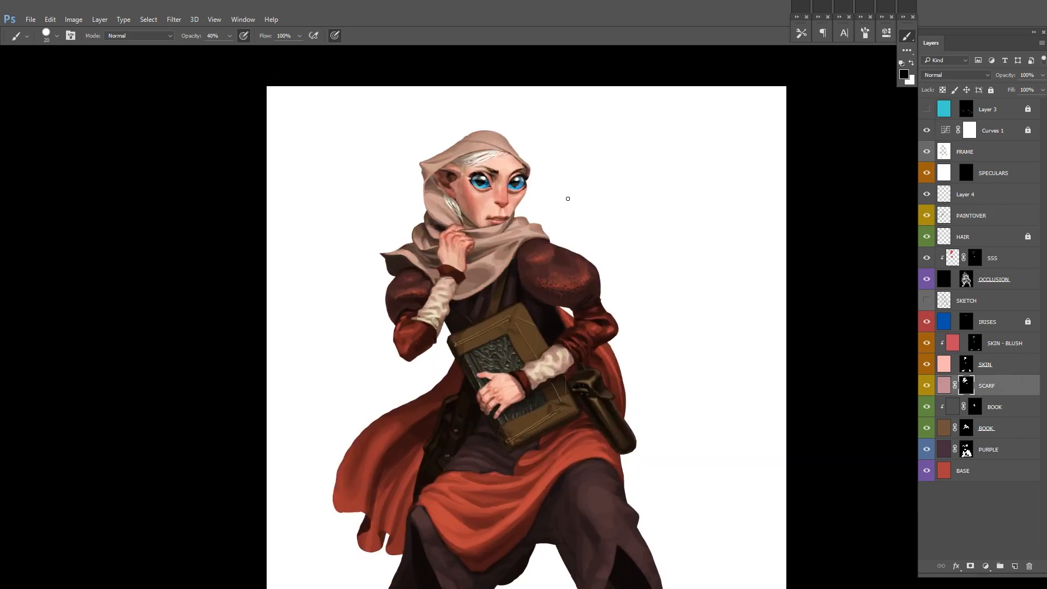
left_click_drag(511, 219, 527, 220)
mouse_move(491, 170)
left_mouse_down()
mouse_move(366, 224)
mouse_move(380, 323)
left_mouse_up()
key("ctrl+z")
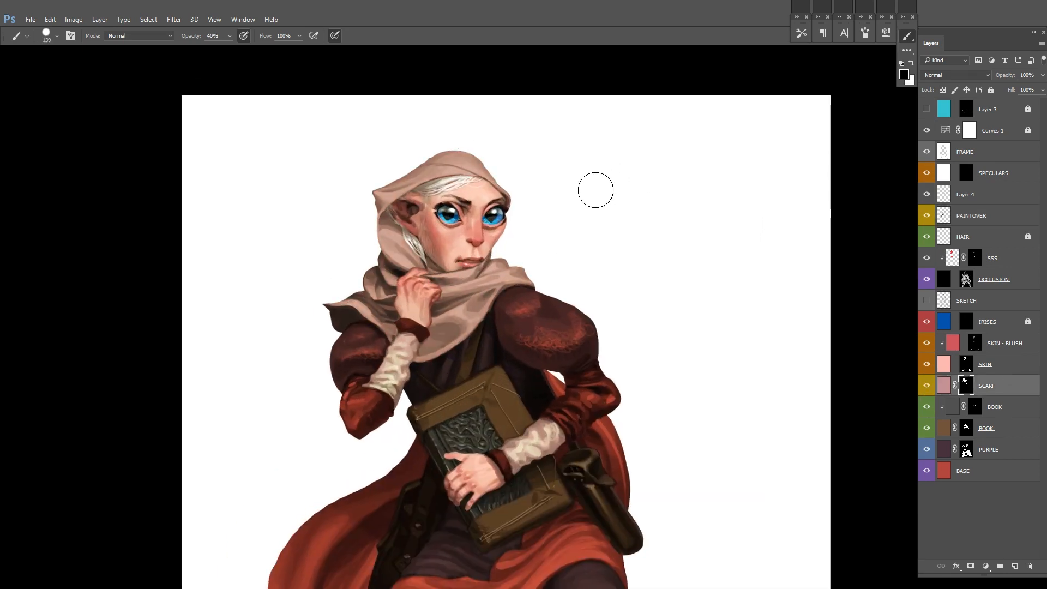
Step: Lasso the head and scarf area and target the SCARF layer's colour fill
key("l")
left_click_drag(488, 112, 600, 180)
left_click_drag(406, 275, 442, 278)
scroll(441, 278, "down", 5)
left_click(949, 391, "ctrl")
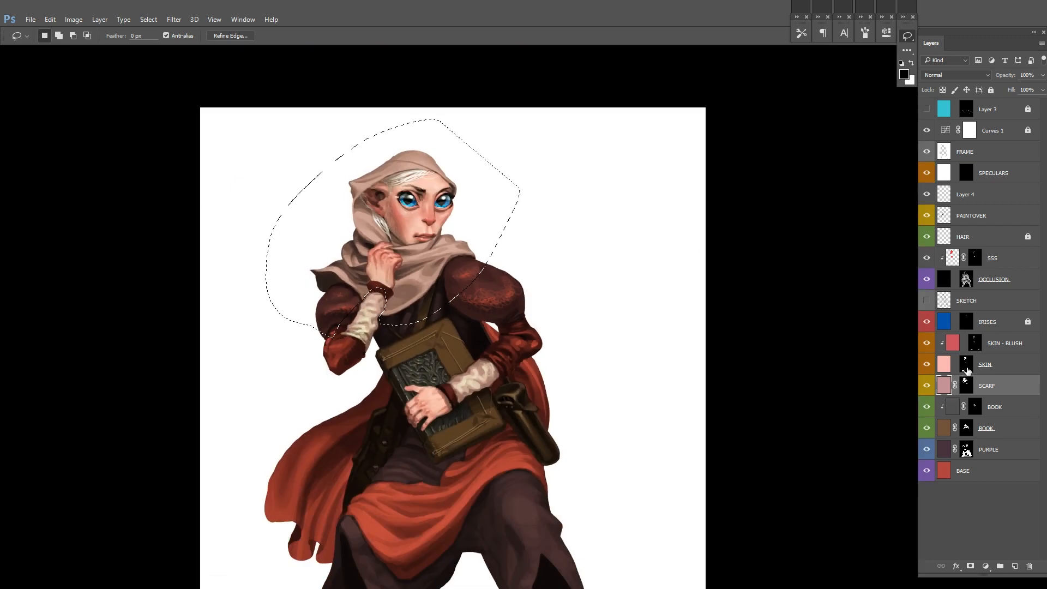
Step: Try a darker, greyer scarf by changing hue, saturation and lightness on the SCARF fill, and undo the adjustment
key("ctrl+u")
scroll(605, 368, "down", 1)
left_click_drag(605, 368, 535, 250)
mouse_move(837, 164)
left_mouse_down()
mouse_move(795, 166)
mouse_move(879, 164)
left_mouse_up()
scroll(375, 192, "down", 2)
left_click_drag(815, 190, 784, 188)
mouse_move(791, 164)
left_mouse_down()
mouse_move(815, 164)
mouse_move(799, 164)
left_mouse_up()
left_click_drag(797, 189, 790, 164)
left_click_drag(799, 212, 838, 188)
left_click_drag(790, 164, 839, 165)
left_click(941, 234)
key("Return")
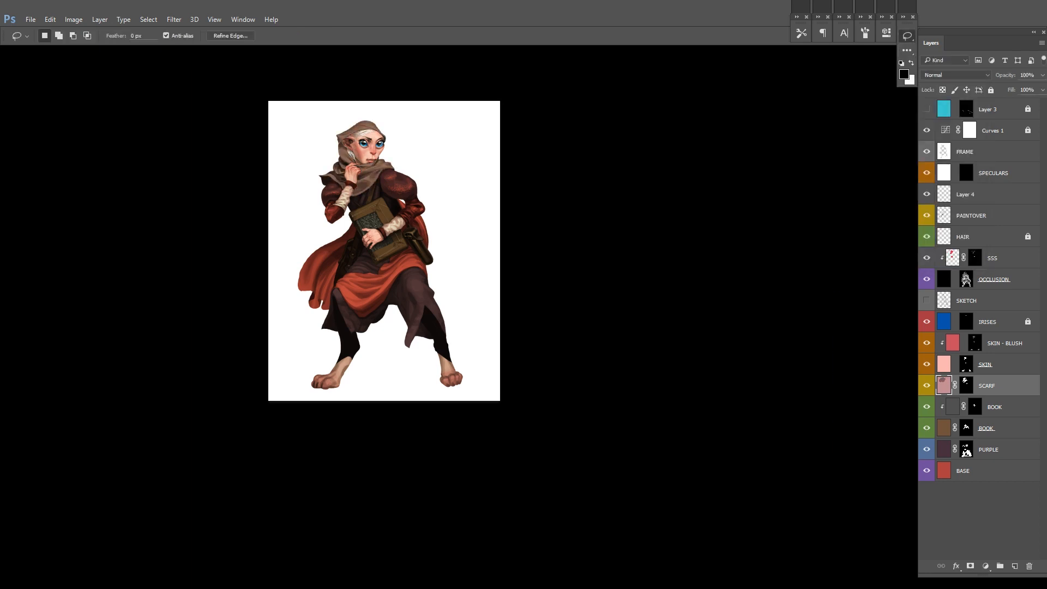
key("ctrl+z")
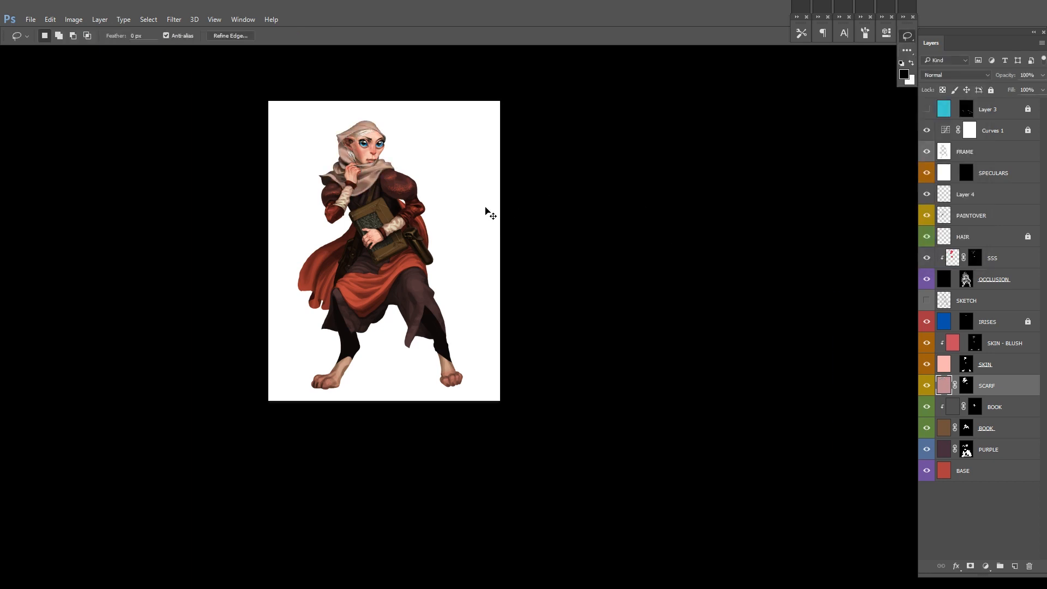
Step: Try a second Hue/Saturation adjustment on the SCARF fill and undo it
scroll(484, 206, "up", 1)
key("ctrl+u")
left_click_drag(484, 207, 497, 253)
left_click(964, 132)
key("ctrl+z")
key("ctrl+z")
Step: Lower the hue, saturation and lightness of the selected scarf colour on the SCARF fill
key("ctrl+u")
left_click_drag(837, 189, 820, 189)
left_click_drag(837, 165, 826, 169)
left_click_drag(837, 214, 812, 190)
left_click(956, 113)
key("ctrl+b")
left_click(957, 154)
Step: Desaturate the painted details inside the lasso selection on the PAINTOVER layer with Hue/Saturation
scroll(308, 187, "up", 3)
key("b")
key("l")
left_click(971, 215)
scroll(351, 210, "up", 4)
key("ctrl+u")
left_click_drag(837, 190, 816, 190)
left_click(956, 113)
Step: Apply another Hue/Saturation adjustment to the PAINTOVER selection and switch back to the Brush tool
scroll(718, 175, "down", 1)
key("b")
key("l")
key("ctrl+u")
key("Return")
key("b")
scroll(603, 269, "down", 5)
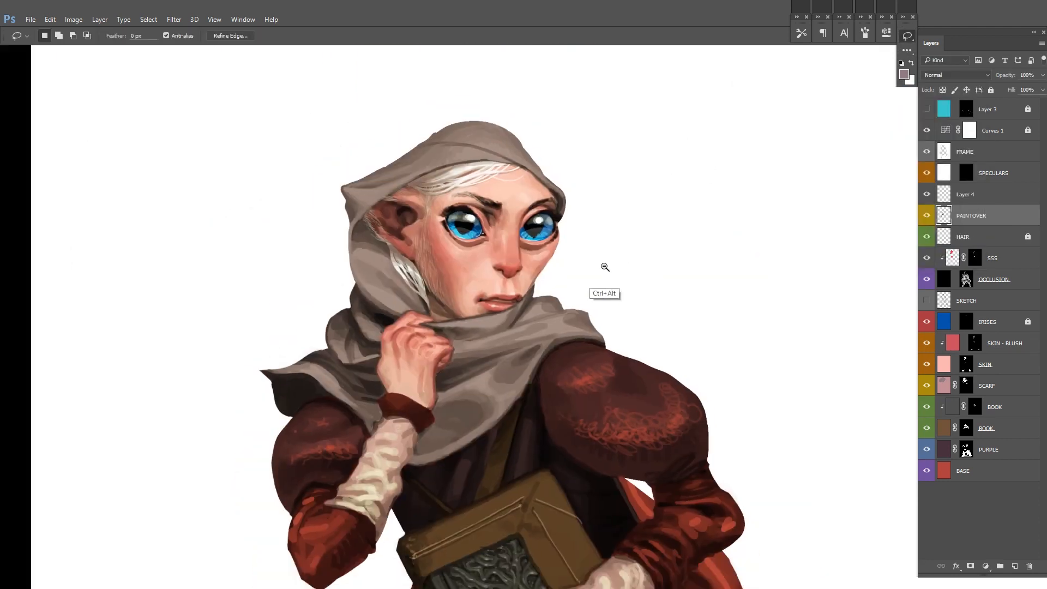
Step: Check the shading by toggling the OCCLUSION layer, select its mask and reduce the brush size to 45
right_click(616, 259)
left_click(926, 280)
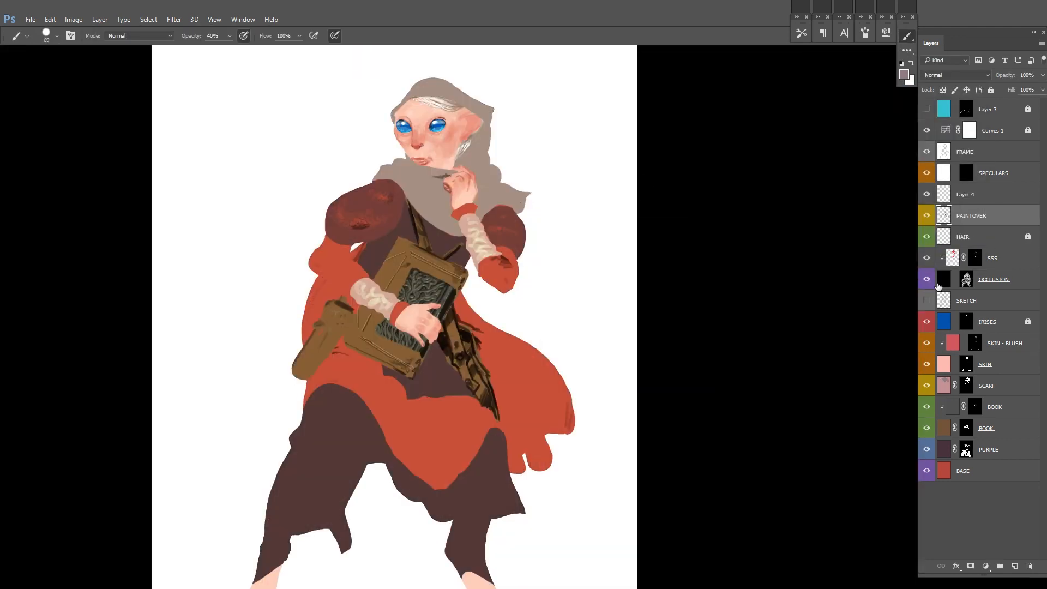
left_click(926, 279)
left_click(966, 279)
scroll(456, 218, "up", 4)
key("bracketleft")
key("bracketleft")
key("bracketleft")
key("bracketleft")
key("bracketleft")
key("bracketleft")
key("bracketleft")
key("bracketleft")
scroll(593, 295, "down", 3)
scroll(593, 294, "down", 2)
key("bracketleft")
key("bracketleft")
key("bracketleft")
scroll(585, 342, "down", 3)
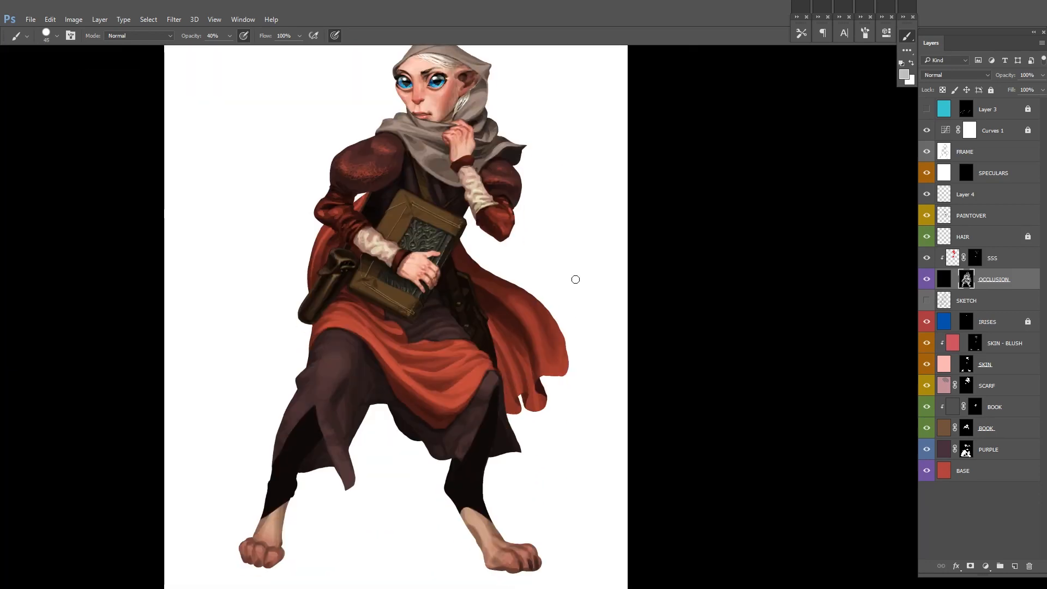
Step: Toggle the SPECULARS and FRAME layers and invert FRAME to view the figure against a black background
left_click(926, 174)
left_click(926, 153)
left_click(926, 153)
left_click(970, 155)
key("ctrl+i")
scroll(830, 239, "down", 1)
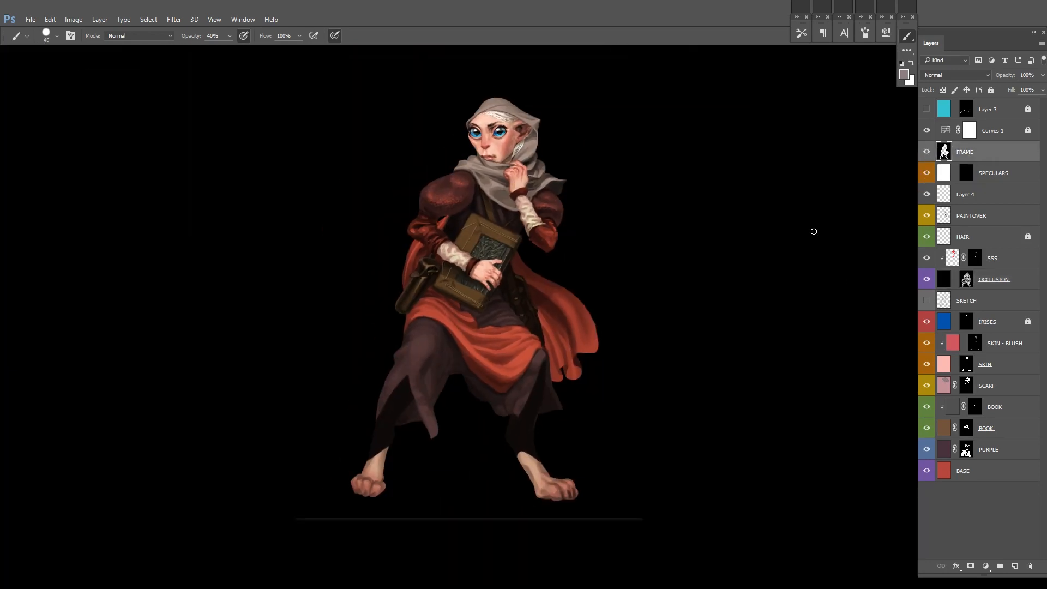
Step: Examine the shading on the legs by toggling OCCLUSION and comparing its mask with the PURPLE layer's
scroll(610, 414, "up", 1)
left_click(966, 270)
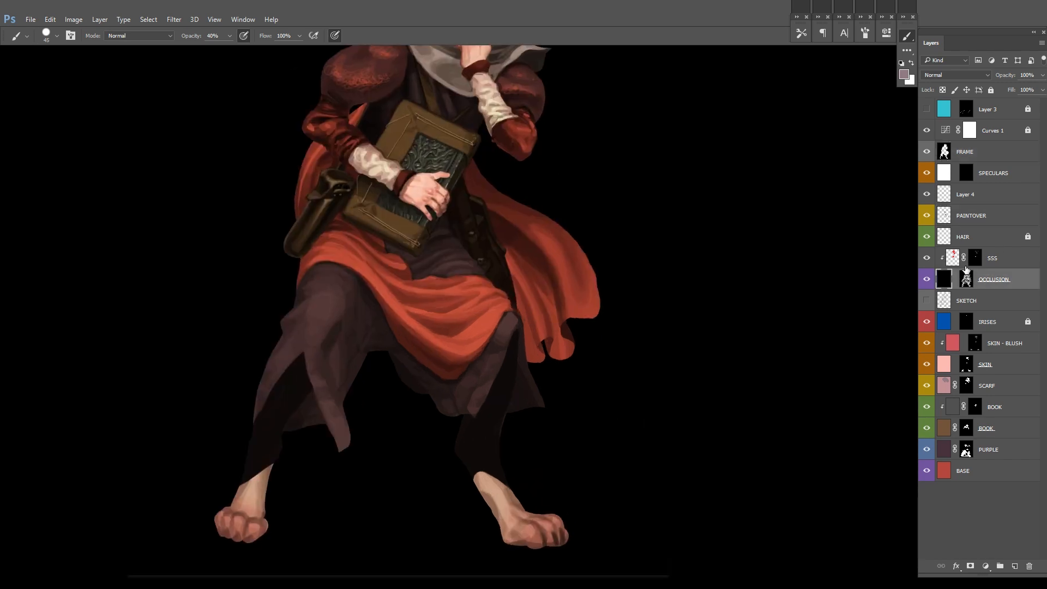
scroll(490, 449, "up", 1)
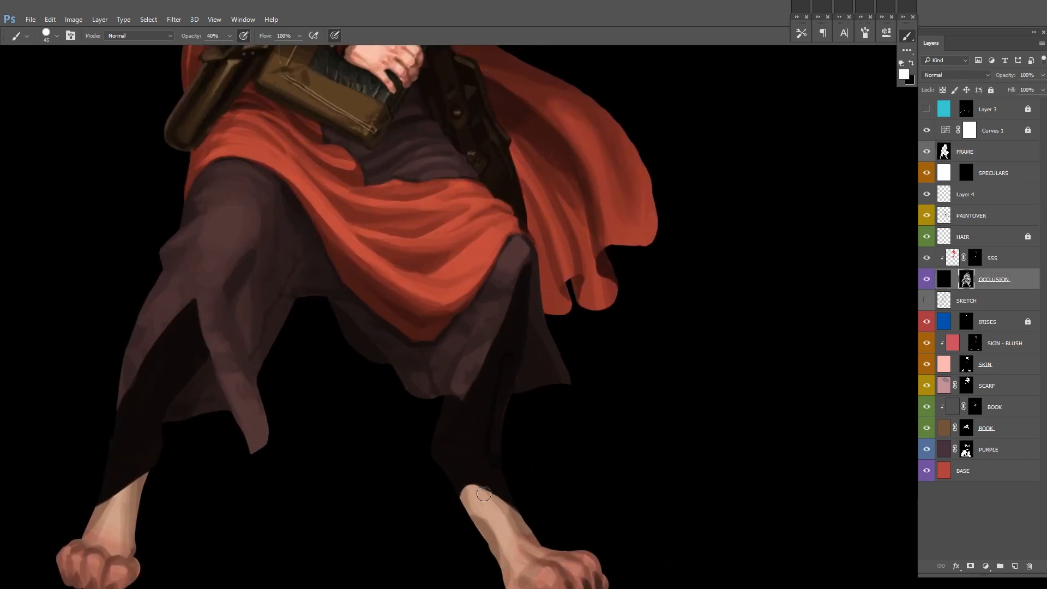
left_click(966, 449)
left_click(927, 283)
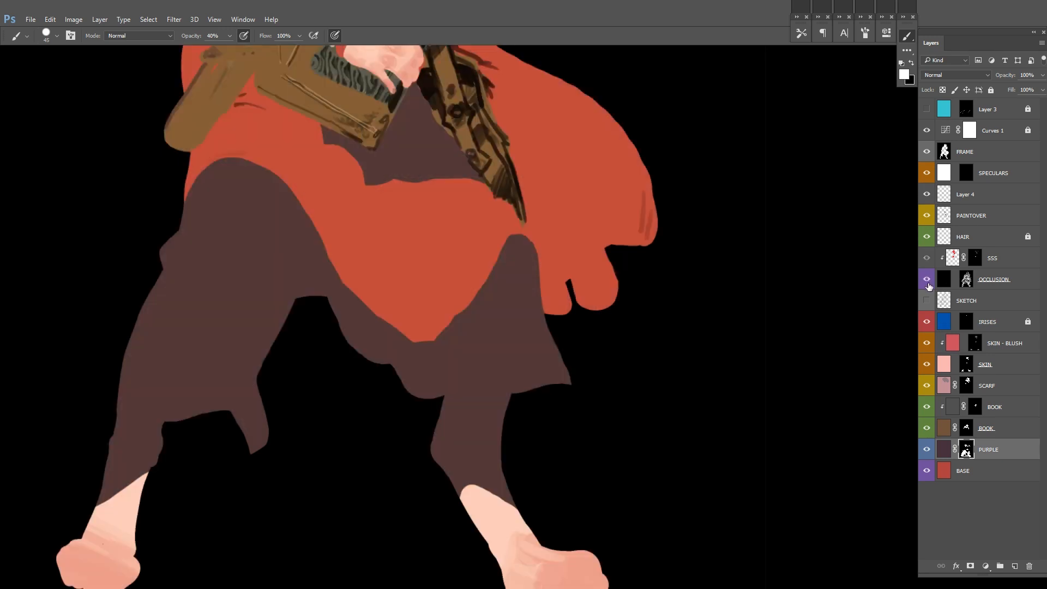
left_click(927, 282)
left_click(966, 279)
left_click(489, 394, "alt")
scroll(555, 365, "down", 2)
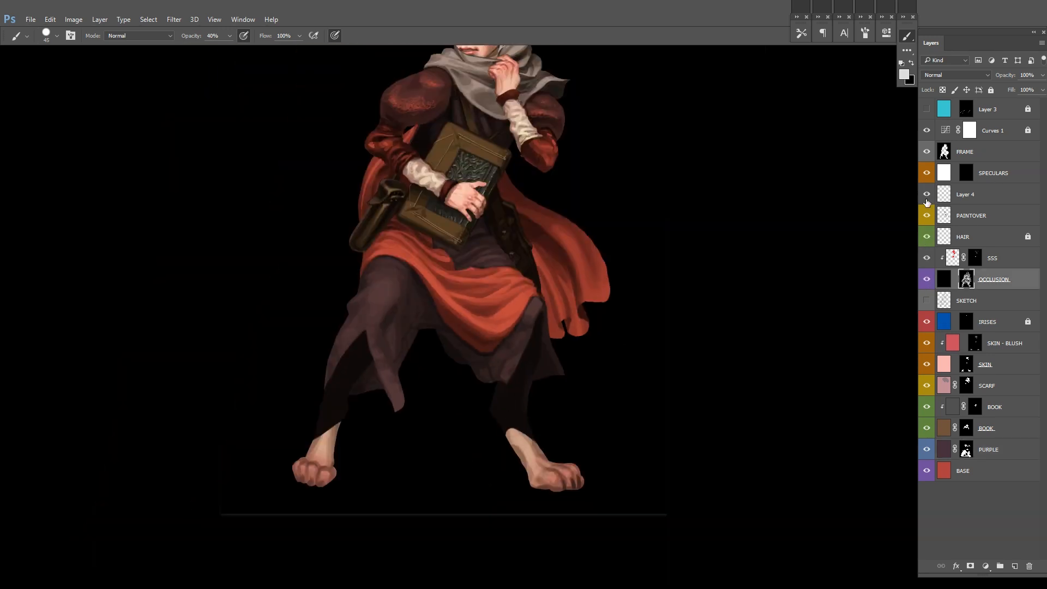
Step: Merge Layer 4 down into the PAINTOVER layer
left_click(967, 194)
key("ctrl+e")
left_click_drag(750, 221, 743, 275)
left_click(926, 179)
left_click_drag(684, 217, 672, 272)
scroll(661, 283, "down", 2)
Step: Invert FRAME back to white, then show Layer 3 with the cyan guide lines and duplicate it
left_click(926, 109)
left_click(1008, 156)
key("ctrl+i")
left_click(1011, 112)
key("ctrl+j")
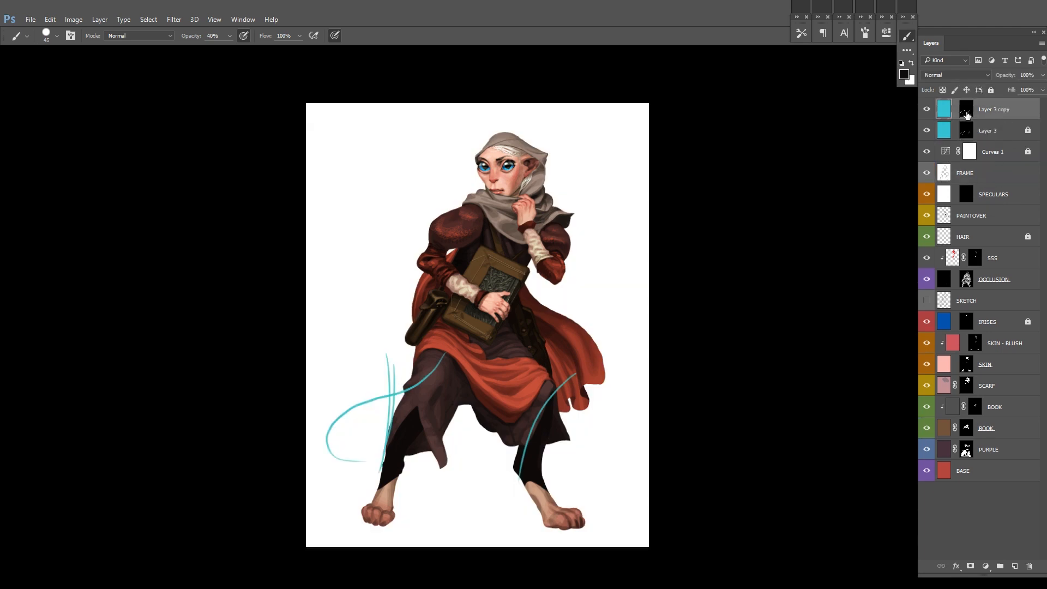
Step: Show the SKETCH layer, move it to the top of the layer stack and select Layer 3 copy
left_click_drag(627, 285, 623, 231)
left_click_drag(518, 424, 601, 311)
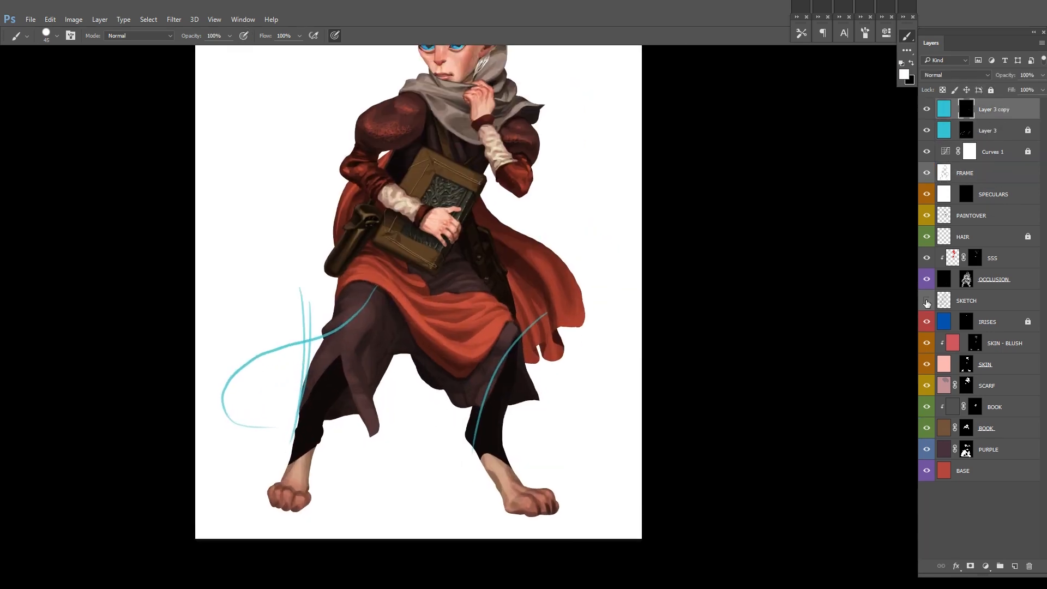
left_click(926, 301)
left_click_drag(976, 302, 989, 101)
left_click(992, 130)
Step: Paint two thick cyan curves on Layer 3 copy's mask, one across the leg below the cape and one beside the opposite leg
left_click_drag(525, 369, 633, 235)
mouse_move(381, 481)
left_mouse_down()
mouse_move(381, 343)
mouse_move(447, 303)
mouse_move(561, 117)
left_mouse_up()
left_click_drag(499, 189, 554, 118)
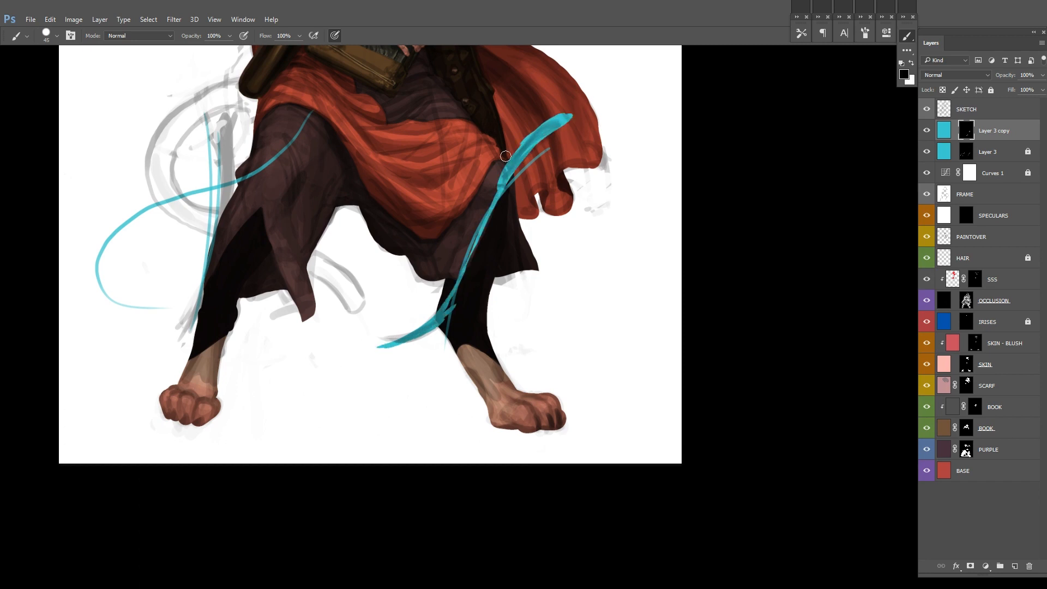
key("x")
mouse_move(220, 115)
left_mouse_down()
mouse_move(230, 187)
mouse_move(197, 400)
left_mouse_up()
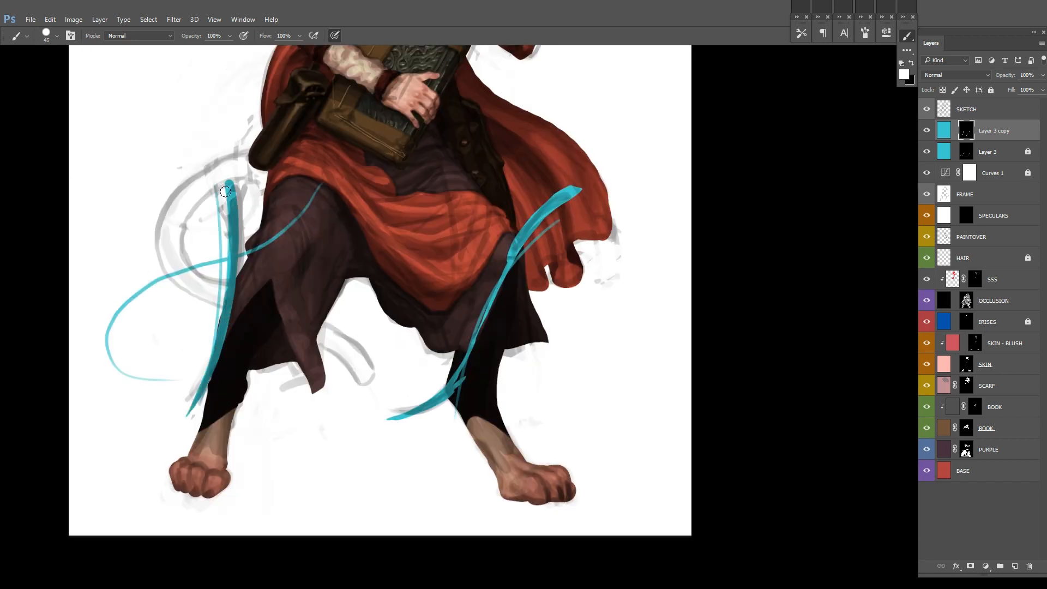
Step: Mask out the middle of the cyan curve so it passes behind the leg below the cape
scroll(229, 185, "up", 1)
key("x")
mouse_move(763, 184)
left_mouse_down()
mouse_move(628, 229)
mouse_move(659, 225)
left_mouse_up()
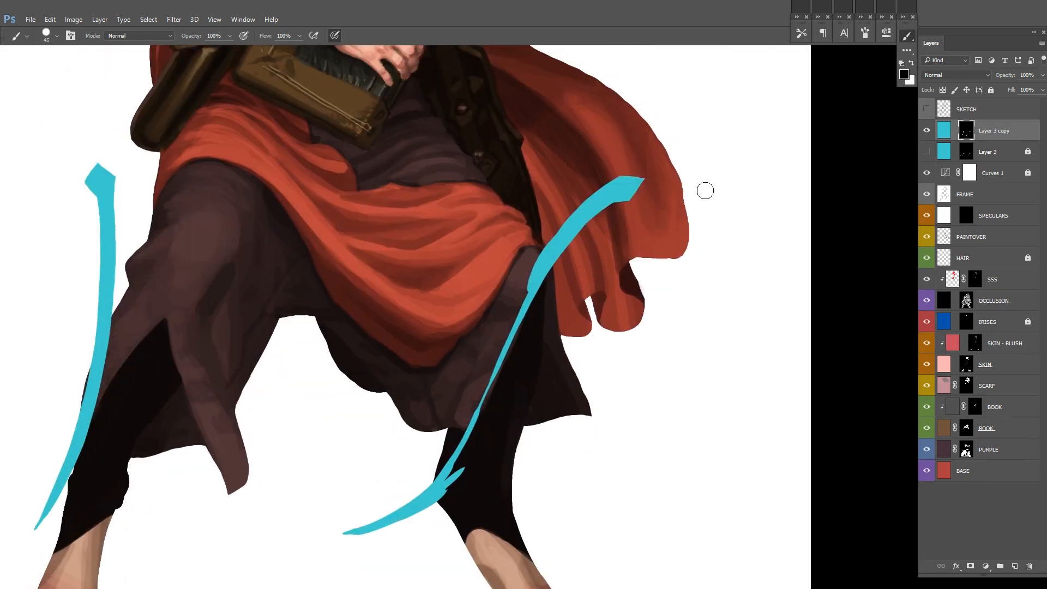
left_click_drag(545, 252, 456, 477)
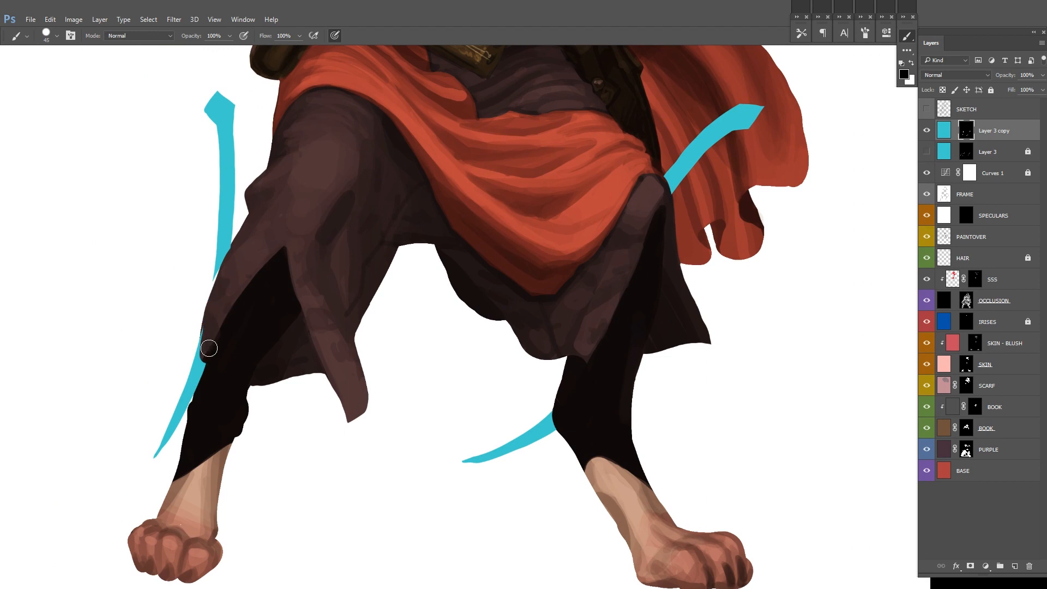
Step: Mask out the other cyan curve where it passes behind the opposite leg, refining the edge with black and white strokes
left_click_drag(206, 338, 209, 300)
left_click_drag(218, 259, 192, 402)
scroll(232, 260, "up", 3)
key("x")
key("x")
left_click_drag(207, 302, 238, 237)
key("x")
key("x")
left_click_drag(212, 385, 227, 269)
key("x")
mouse_move(184, 348)
left_mouse_down()
mouse_move(177, 363)
mouse_move(203, 263)
left_mouse_up()
key("x")
right_click(198, 308)
left_click(277, 305)
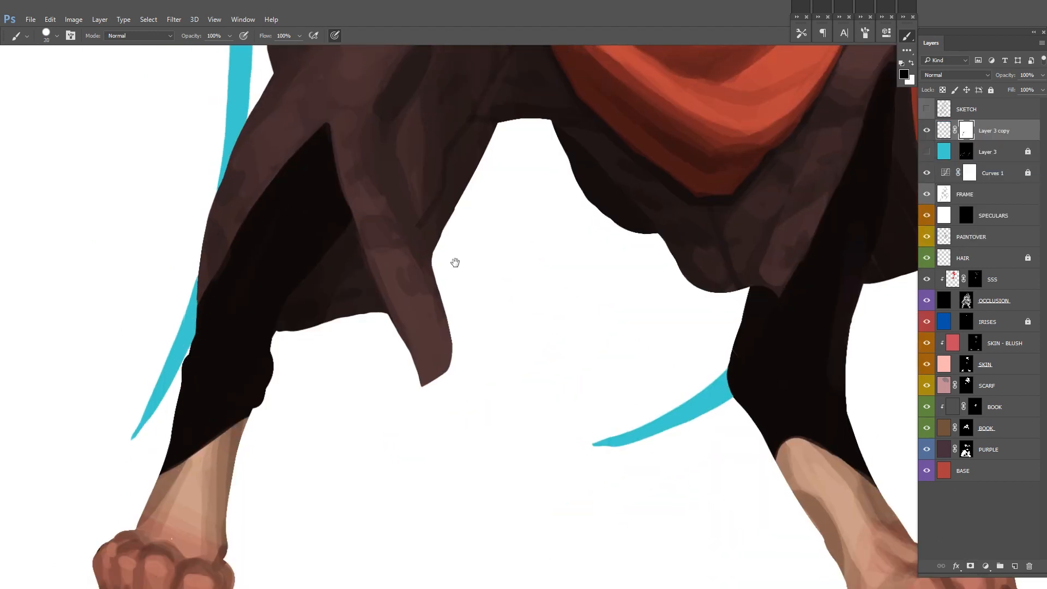
Step: Recolour the cyan curves on Layer 3 copy to dark teal with Hue -16, Saturation -68 and Lightness -52
scroll(593, 247, "down", 7)
left_click_drag(593, 247, 537, 406)
key("ctrl+shift+h")
key("ctrl+u")
mouse_move(837, 188)
left_mouse_down()
mouse_move(805, 189)
mouse_move(809, 213)
mouse_move(801, 189)
left_mouse_up()
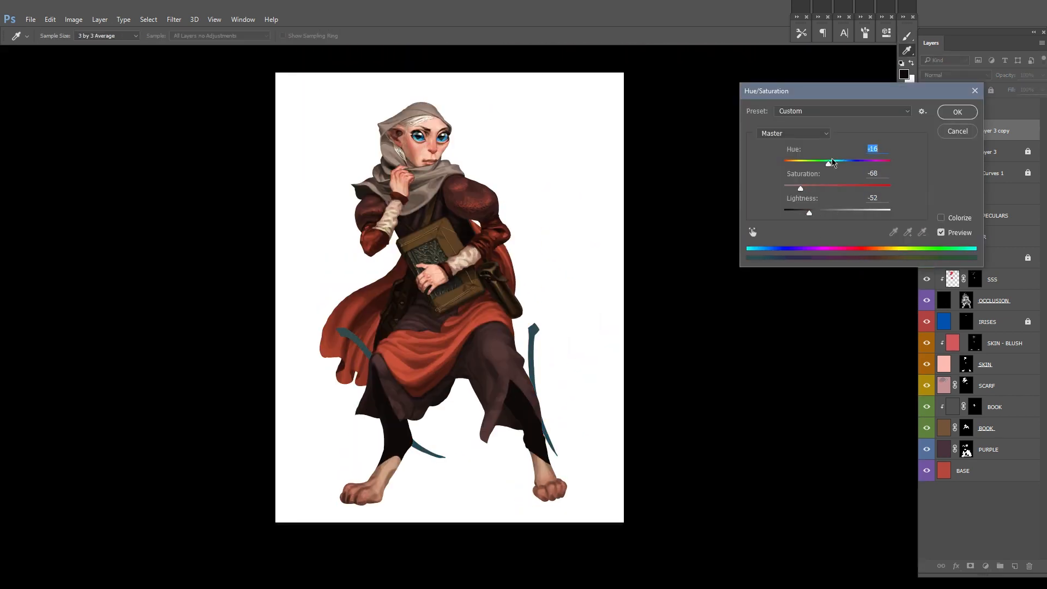
key("Return")
Step: Apply Layer 3 copy's mask and toggle the layer's visibility to compare the curves
scroll(643, 244, "down", 3)
left_click_drag(643, 244, 577, 213)
right_click(964, 130)
left_click(969, 146)
scroll(532, 284, "up", 2)
left_click_drag(541, 272, 528, 325)
left_click(926, 132)
left_click(927, 131)
Step: Rename Layer 3 copy to DAGGERS
key("ctrl+shift+n")
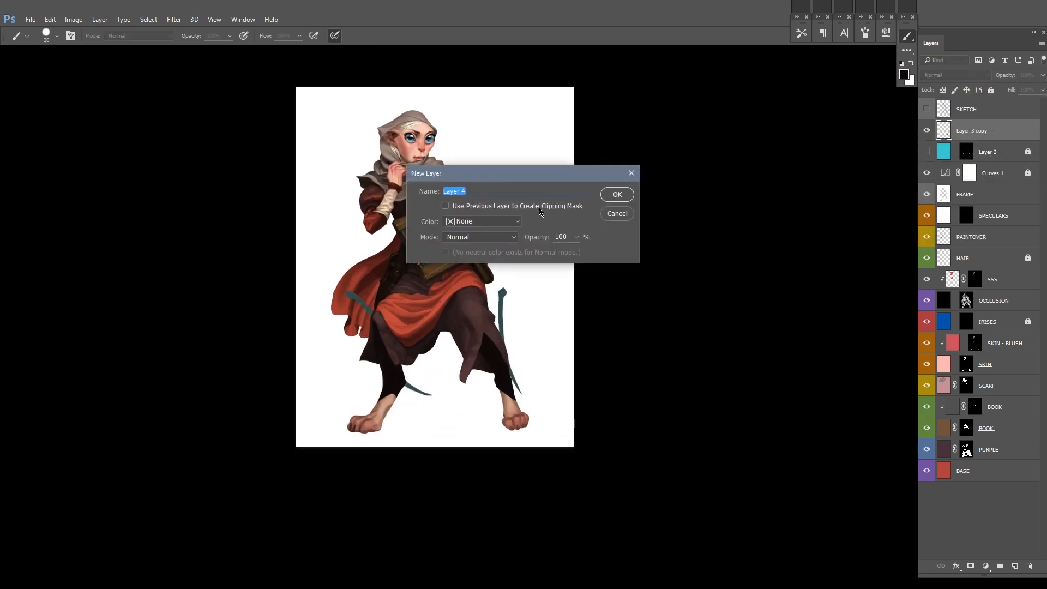
left_click(617, 213)
left_click(970, 236)
scroll(516, 375, "up", 3)
left_click_drag(516, 375, 510, 458)
scroll(514, 425, "up", 2)
left_click(971, 130)
double_click(971, 131)
type("DAGGERS")
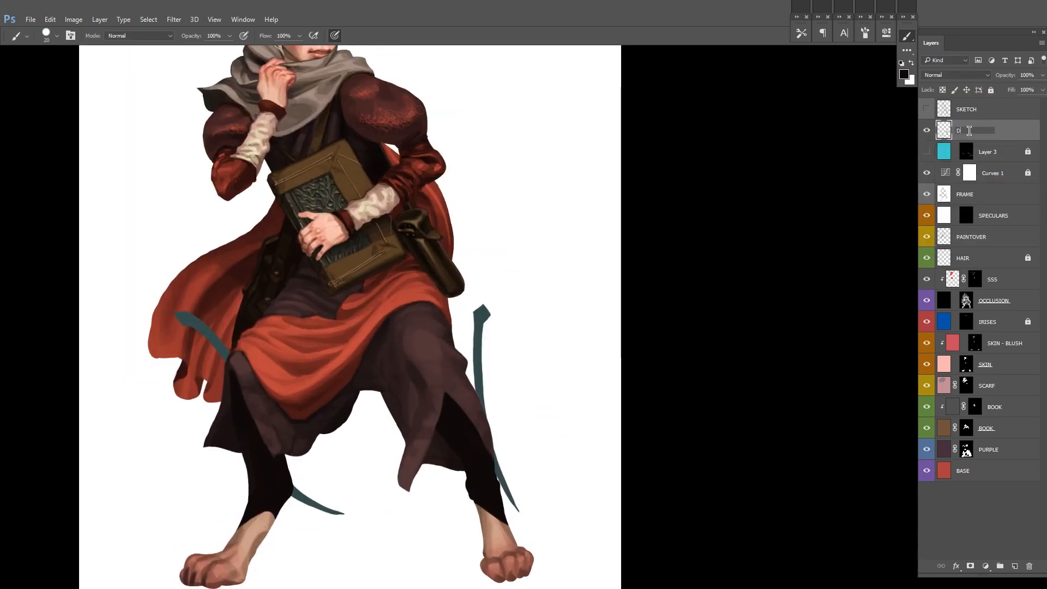
key("Return")
Step: Add a new layer above Layer 3 and paint a curved strap across the shin in the dagger's sampled teal
left_click(987, 152)
key("ctrl+shift+n")
key("Return")
scroll(472, 440, "up", 3)
left_click(480, 327, "alt")
left_click_drag(396, 170, 305, 111)
key("]")
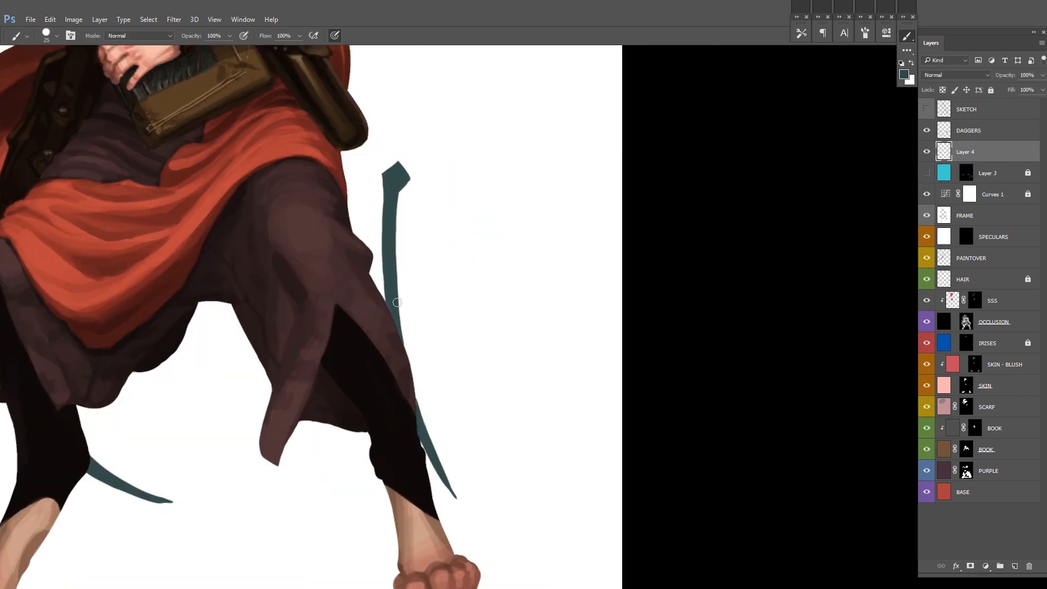
left_click_drag(399, 320, 405, 360)
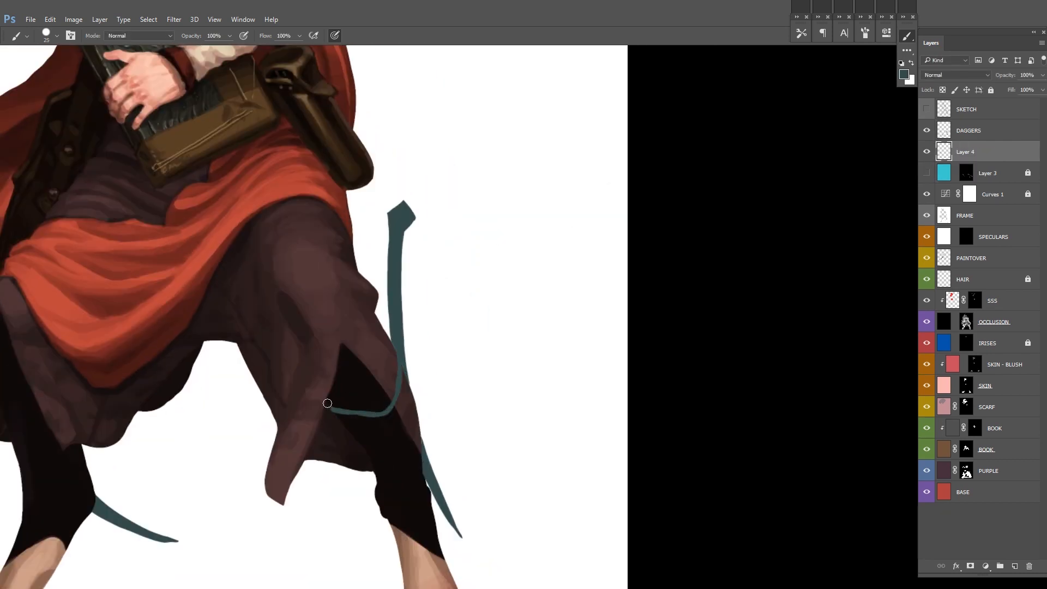
left_click_drag(371, 422, 401, 376)
Step: Paint a second teal strap lower on the same leg and join both straps with thin vertical strips
key("e")
key("b")
mouse_move(379, 476)
left_mouse_down()
mouse_move(391, 395)
mouse_move(425, 399)
mouse_move(434, 370)
mouse_move(373, 390)
left_mouse_up()
key("e")
key("b")
key("e")
key("b")
left_click_drag(368, 388, 365, 425)
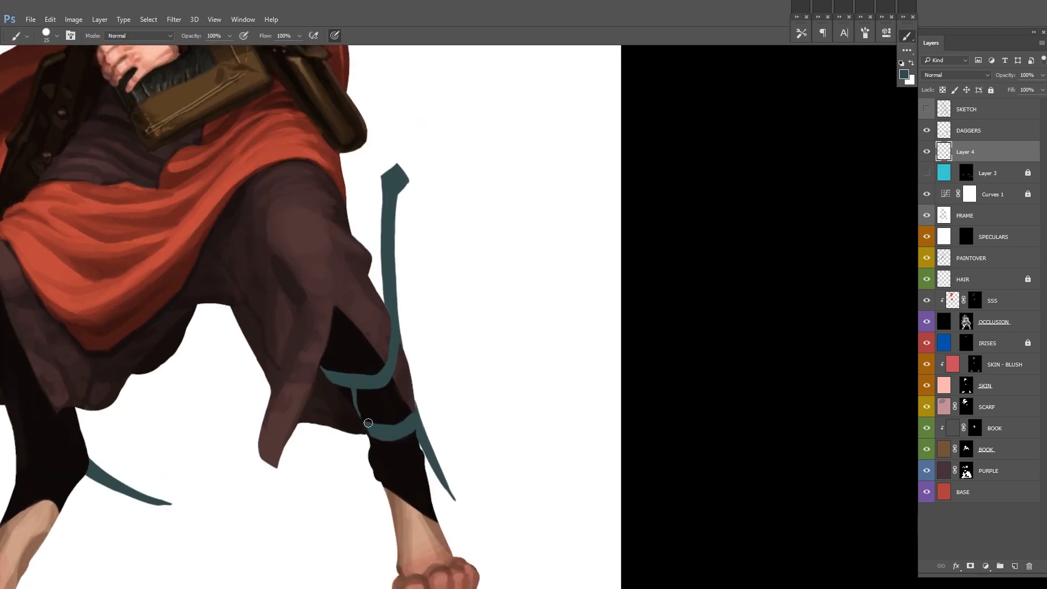
left_click_drag(412, 381, 414, 415)
mouse_move(432, 373)
left_mouse_down()
mouse_move(509, 357)
mouse_move(504, 378)
left_mouse_up()
Step: Flip the canvas view and paint two matching teal straps across the opposite leg, trimming their edges with the eraser
key("ctrl+shift+h")
mouse_move(337, 358)
left_mouse_down()
mouse_move(551, 332)
mouse_move(502, 340)
left_mouse_up()
left_click_drag(572, 371, 593, 373)
key("e")
key("b")
key("e")
left_click_drag(587, 392, 590, 364)
key("b")
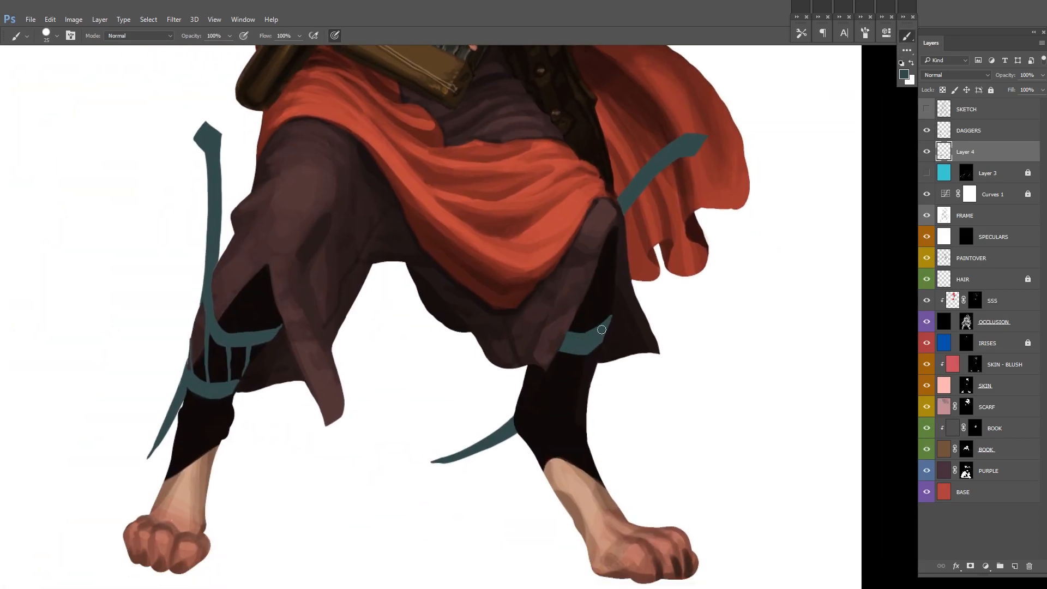
key("e")
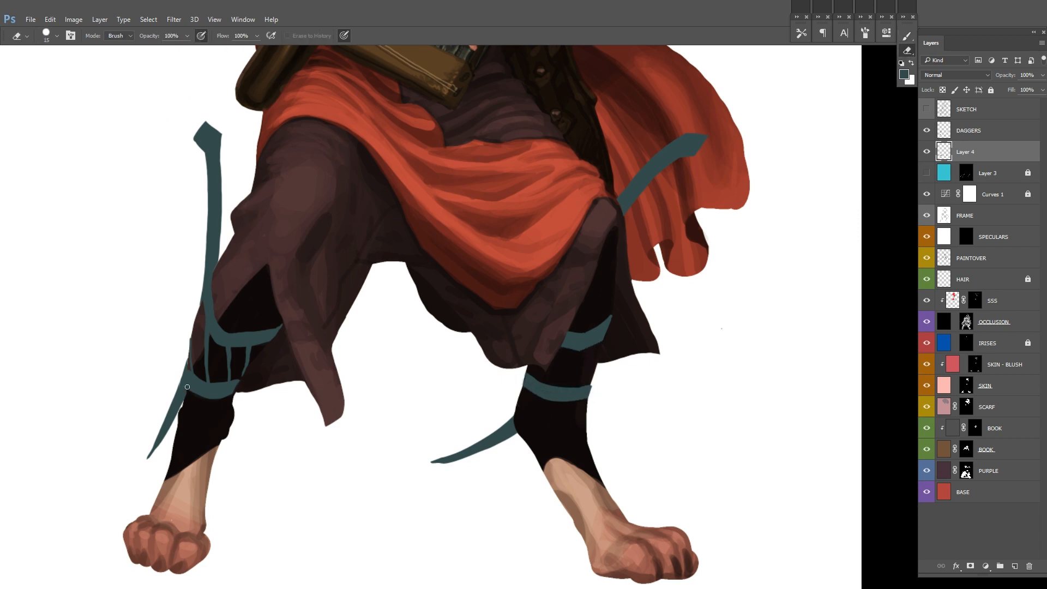
Step: Clean up the strap edges and paint thin diagonal strips between the two straps on the leg below the cape
scroll(252, 336, "up", 2)
left_click_drag(287, 355, 223, 352)
key("b")
left_click_drag(481, 406, 472, 416)
key("e")
mouse_move(512, 389)
left_mouse_down()
mouse_move(484, 421)
mouse_move(501, 426)
left_mouse_up()
key("b")
key("e")
scroll(591, 346, "down", 2)
key("b")
mouse_move(610, 311)
left_mouse_down()
mouse_move(459, 388)
mouse_move(492, 383)
left_mouse_up()
Step: Merge the strap layer into DAGGERS and give the layer a red colour label
left_click(994, 133, "ctrl")
key("ctrl+e")
right_click(926, 131)
left_click(934, 179)
scroll(552, 330, "down", 2)
left_click(927, 153)
left_click(926, 154)
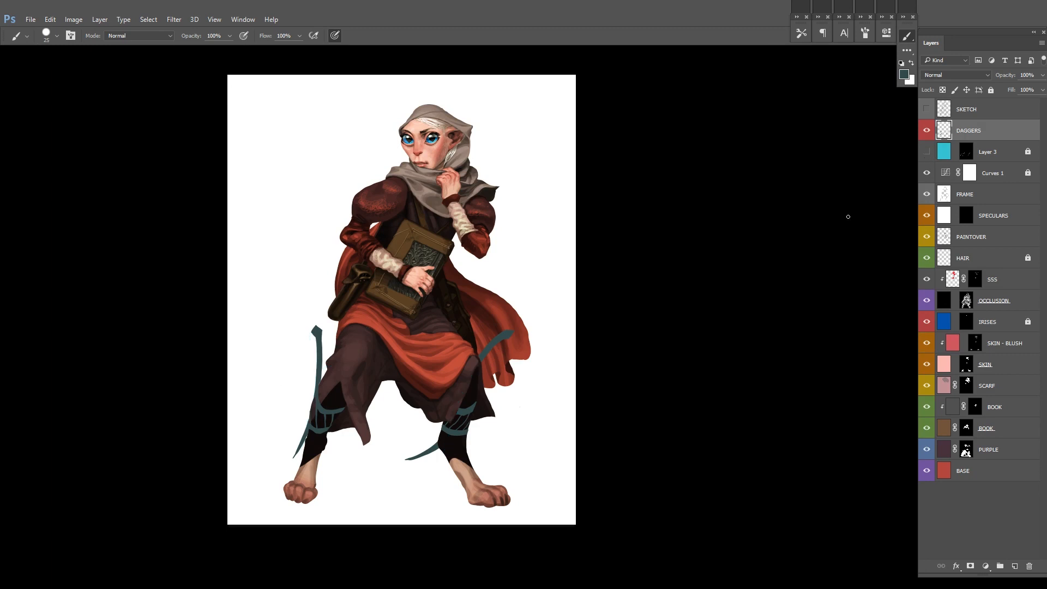
Step: Add a new layer above DAGGERS and move the Curves 1 adjustment to the top of the layer stack
left_click_drag(511, 389, 469, 390)
scroll(469, 390, "up", 2)
scroll(469, 389, "down", 1)
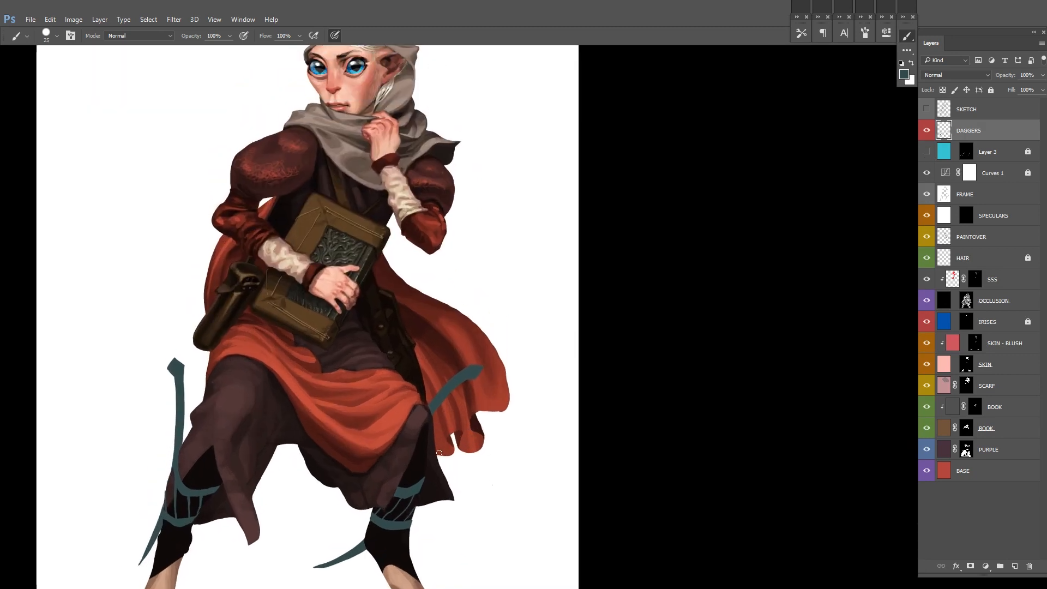
scroll(479, 258, "up", 3)
key("ctrl+shift+alt+n")
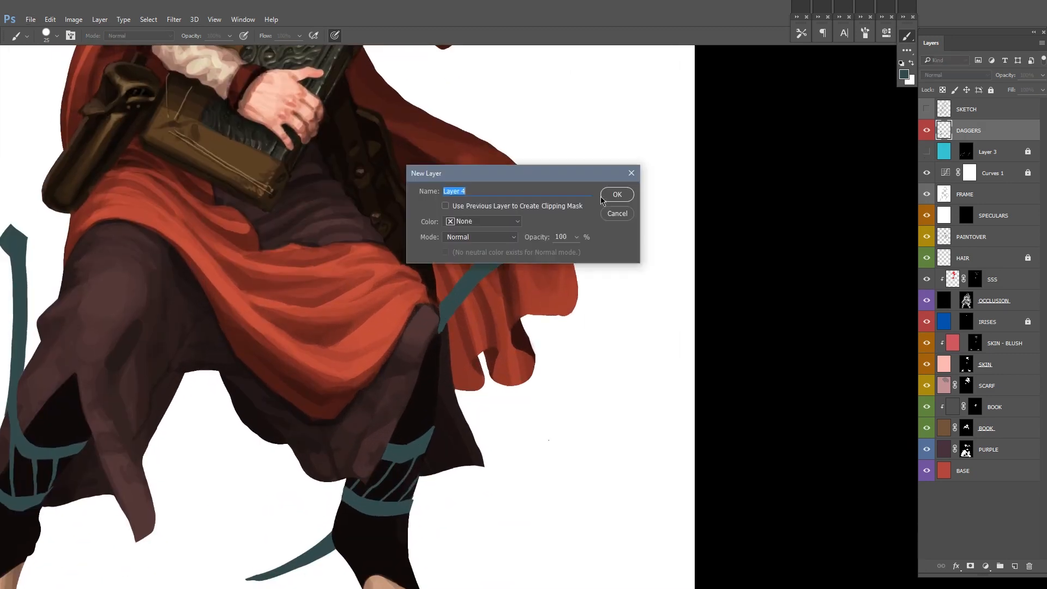
left_click(427, 301, "alt")
left_click_drag(994, 194, 994, 106)
left_click_drag(755, 184, 736, 207)
left_click_drag(485, 369, 606, 316)
scroll(606, 316, "down", 1)
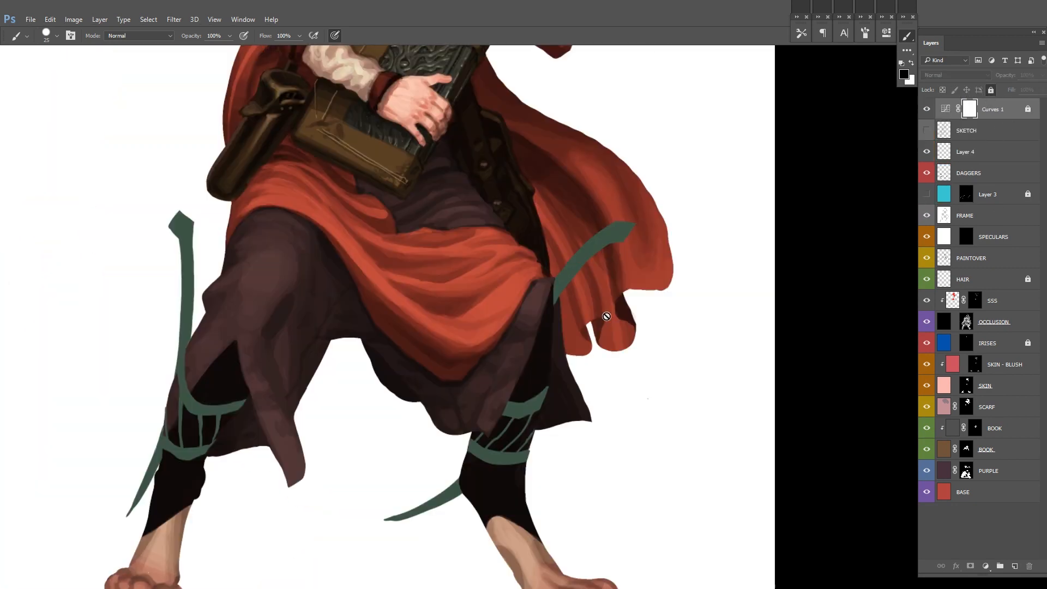
Step: Reshape the black area above the upper strap with a straight top edge and add a new layer below DAGGERS
left_click(994, 152)
left_click_drag(238, 341, 352, 335)
scroll(285, 418, "up", 3)
mouse_move(307, 380)
left_mouse_down()
mouse_move(330, 349)
mouse_move(271, 440)
left_mouse_up()
left_click(1002, 195)
key("ctrl+shift+n")
key("Return")
key("e")
scroll(635, 269, "down", 3)
left_click_drag(691, 255, 630, 296)
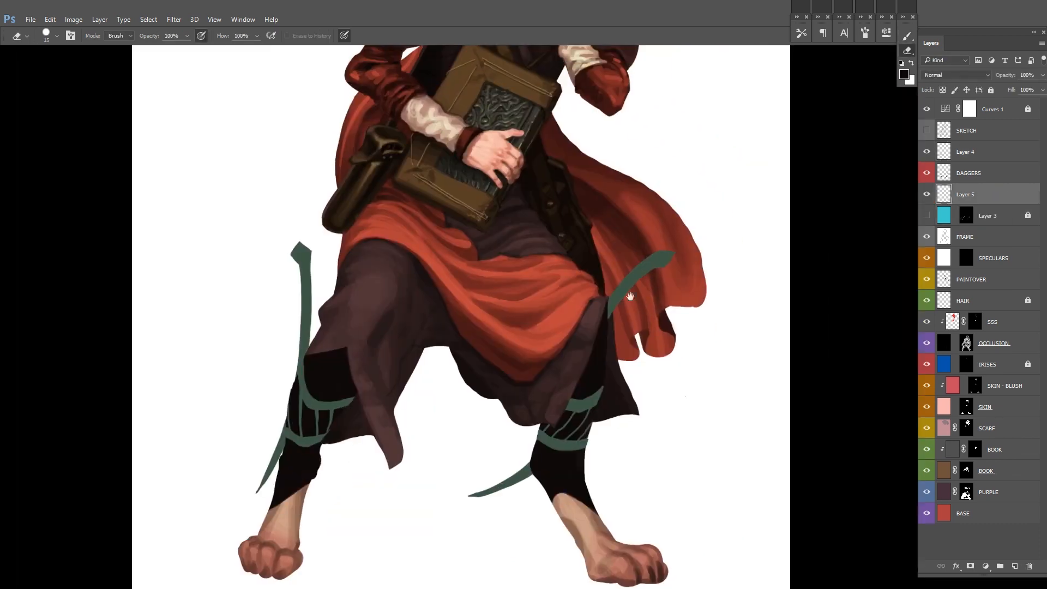
Step: Lock Layer 4 and Layer 5, and make DAGGERS the active layer for brushwork
left_click_drag(724, 234, 668, 237)
left_click(965, 149)
left_click(990, 90)
left_click(999, 194)
left_click(991, 90)
left_click(993, 173)
key("b")
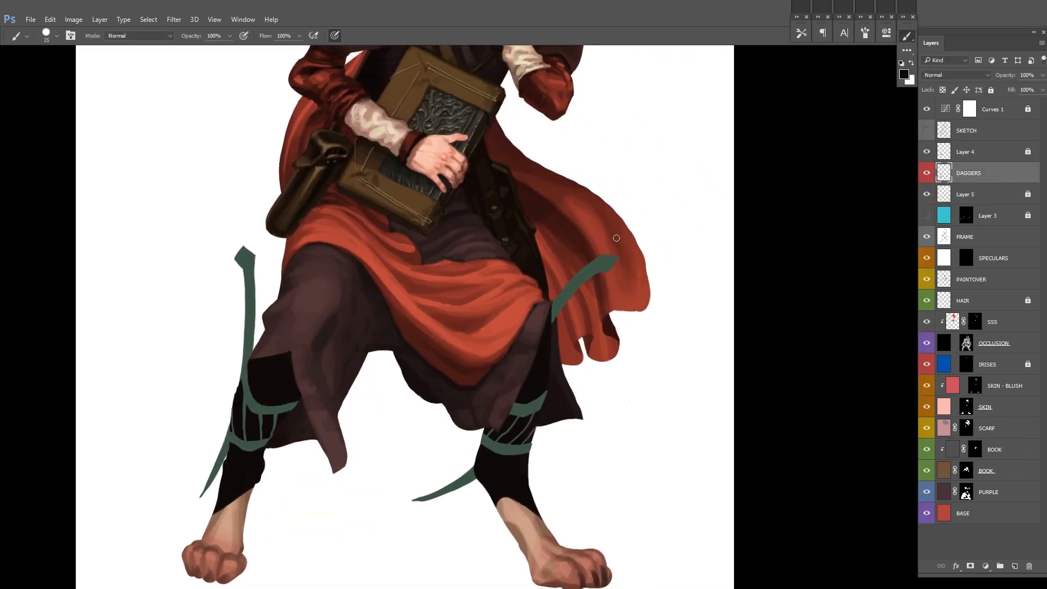
Step: Darken and desaturate the DAGGERS layer with Hue/Saturation, and toggle Layer 4's visibility to compare
left_click_drag(581, 361, 555, 343)
key("ctrl+u")
left_click_drag(836, 189, 813, 189)
left_click_drag(836, 213, 817, 213)
scroll(585, 294, "down", 3)
left_click_drag(581, 305, 502, 392)
left_click(958, 112)
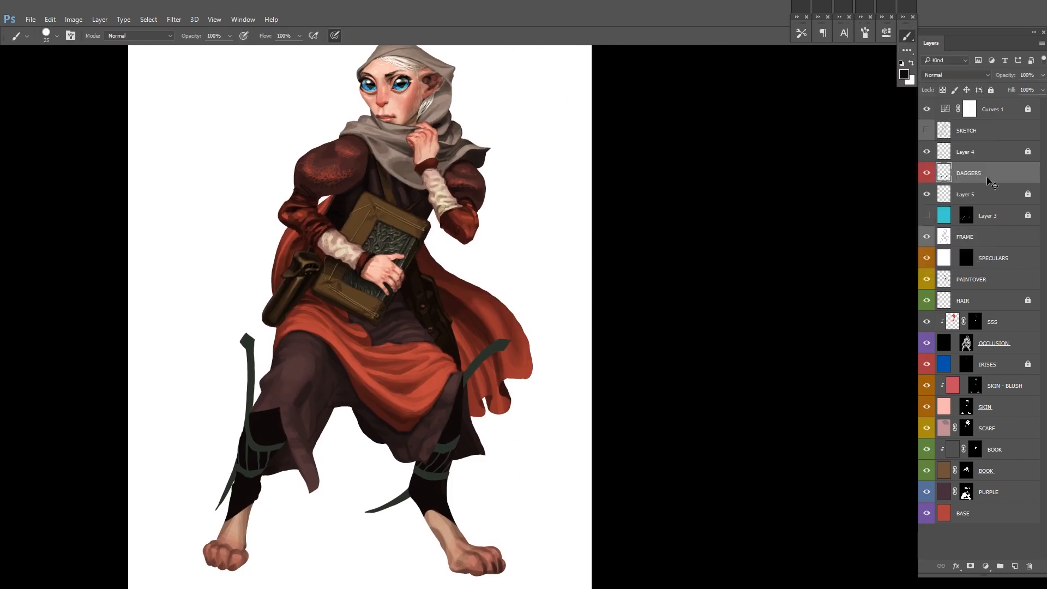
left_click(925, 153)
left_click(926, 153)
Step: Add a new layer clipped to DAGGERS and make the brush opacity follow pen pressure
mouse_move(509, 306)
left_mouse_down()
mouse_move(509, 335)
mouse_move(527, 284)
left_mouse_up()
key("ctrl+shift+n")
key("Return")
key("ctrl+alt+g")
left_click_drag(393, 376, 431, 374)
right_click(282, 349)
left_click_drag(228, 313, 221, 417)
key("ctrl+z")
scroll(243, 459, "up", 1)
mouse_move(241, 463)
left_mouse_down()
mouse_move(252, 427)
mouse_move(246, 438)
left_mouse_up()
left_click(244, 35)
left_click_drag(577, 326, 433, 322)
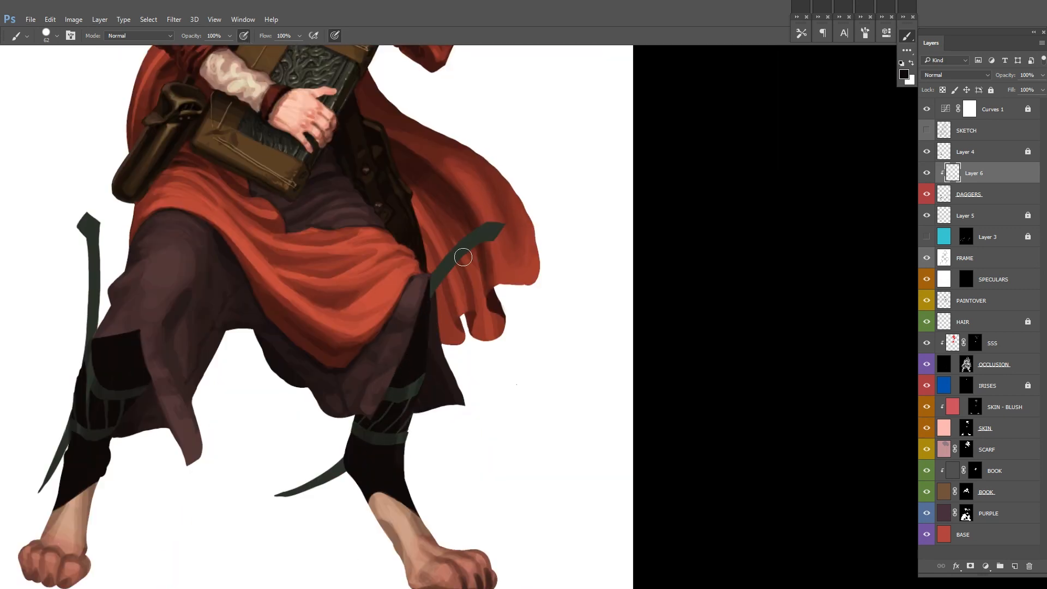
Step: Paint soft black shading over the dagger handles and leg straps on the clipped layer
left_click_drag(269, 293, 277, 359)
left_click_drag(438, 359, 483, 304)
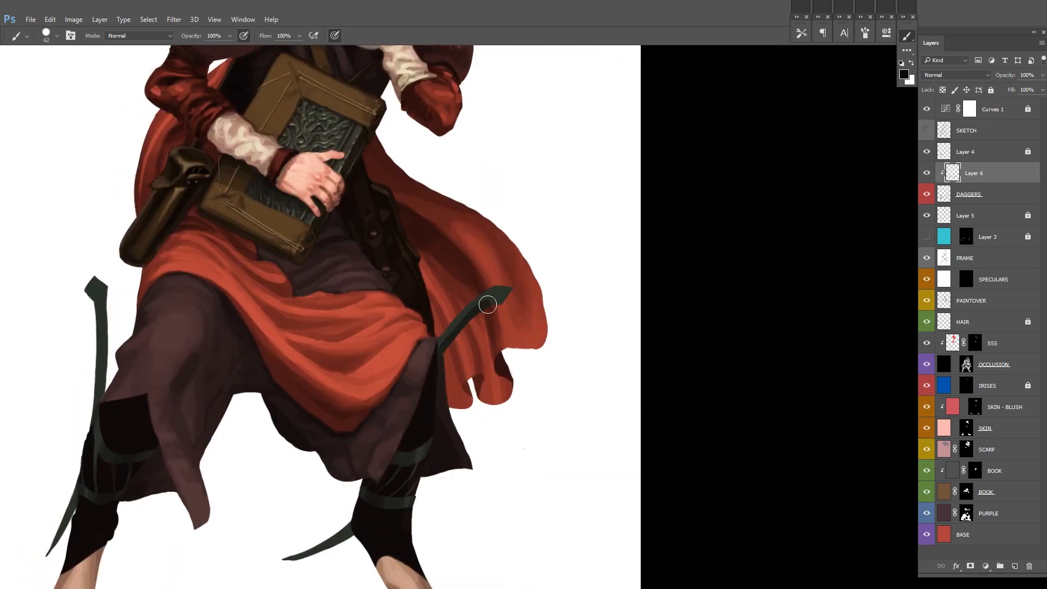
left_click_drag(225, 311, 319, 339)
left_click_drag(190, 336, 196, 404)
left_click_drag(193, 335, 194, 401)
key("x")
Step: Paint a narrow black grip stripe along both dagger handles
key("x")
left_click_drag(588, 330, 537, 375)
scroll(194, 349, "up", 2)
left_click_drag(194, 348, 180, 197)
left_click_drag(179, 186, 183, 281)
left_click_drag(756, 223, 650, 335)
key("x")
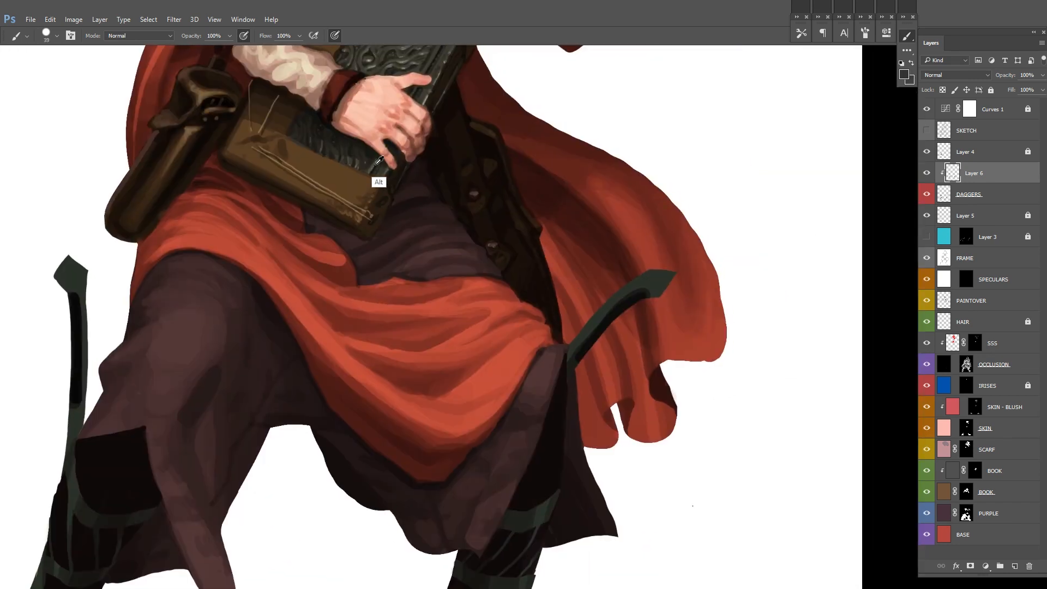
Step: Paint grey tones onto the pommels of both daggers
scroll(597, 335, "up", 1)
mouse_move(654, 293)
left_mouse_down()
mouse_move(577, 357)
mouse_move(653, 292)
left_mouse_up()
left_click_drag(75, 293, 215, 282)
left_click_drag(205, 270, 215, 282)
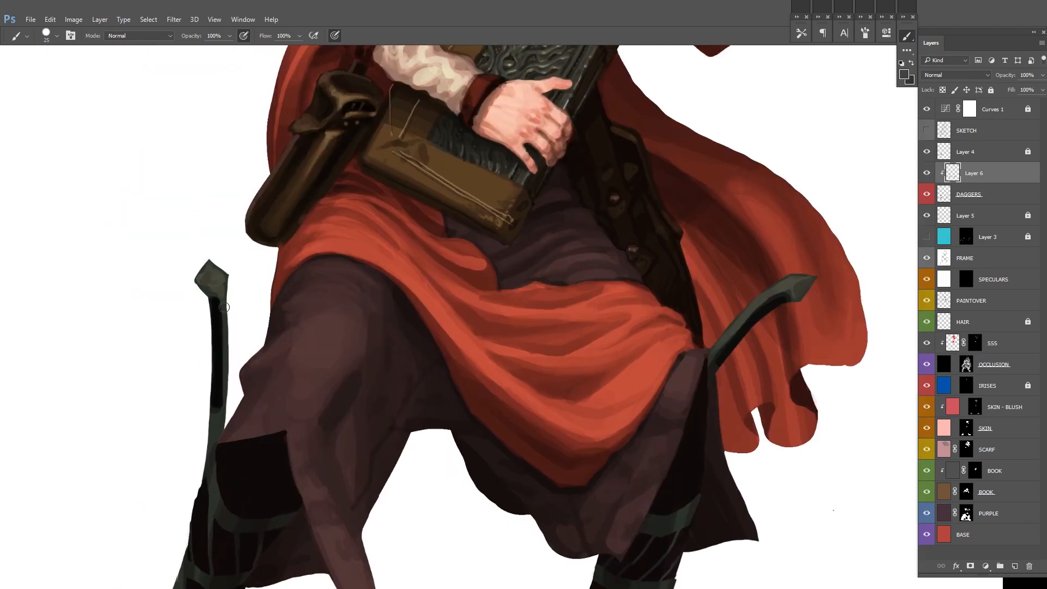
Step: Reduce the brush size to 12 and paint lighter grey facets on the dagger pommels
right_click(260, 249)
left_click_drag(320, 280, 316, 280)
left_click(213, 285)
left_click_drag(511, 65, 457, 201)
left_click(458, 202, "alt")
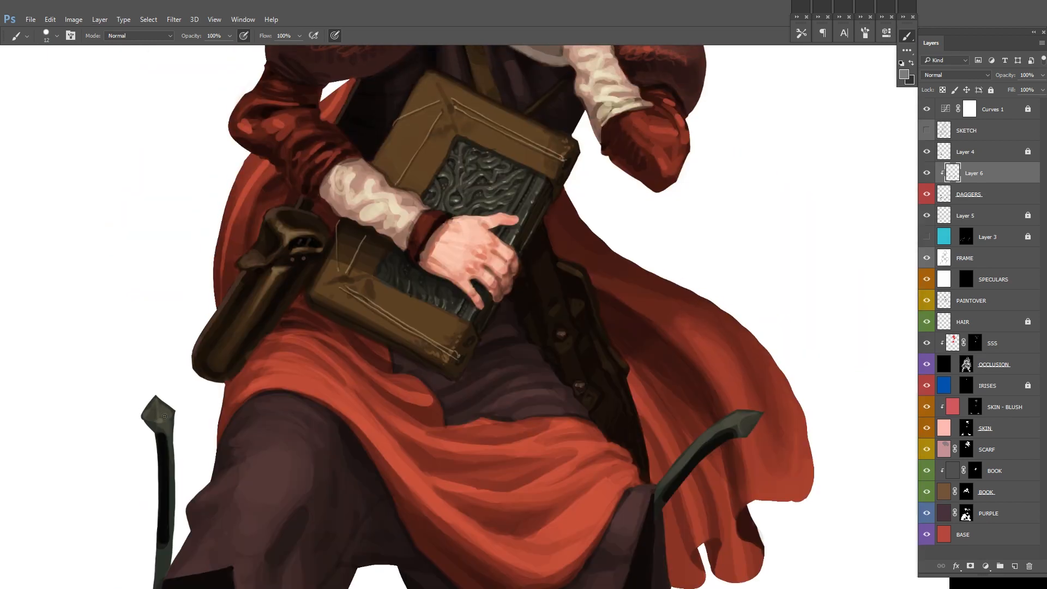
left_click_drag(161, 426, 133, 306)
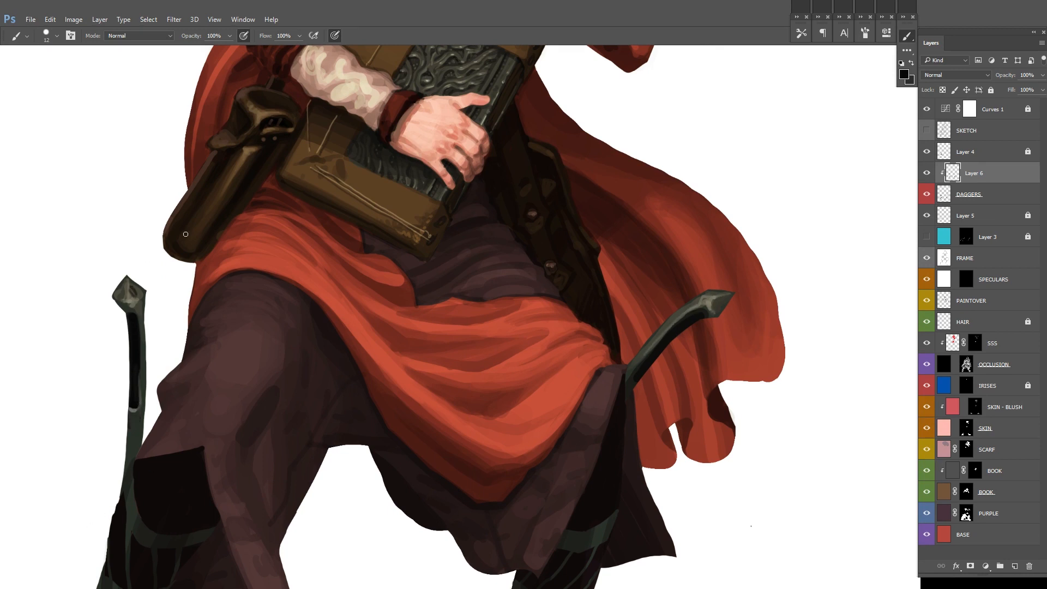
Step: Define the pommels and grips with fine dark strokes and shade the dagger blades with black and grey
left_click_drag(761, 290, 736, 262)
mouse_move(697, 307)
left_mouse_down()
mouse_move(664, 306)
mouse_move(624, 367)
mouse_move(647, 218)
left_mouse_up()
left_click(624, 367, "alt")
left_click_drag(381, 185, 414, 185)
left_click(369, 199, "alt")
left_click_drag(349, 405, 276, 313)
left_click_drag(497, 384, 553, 355)
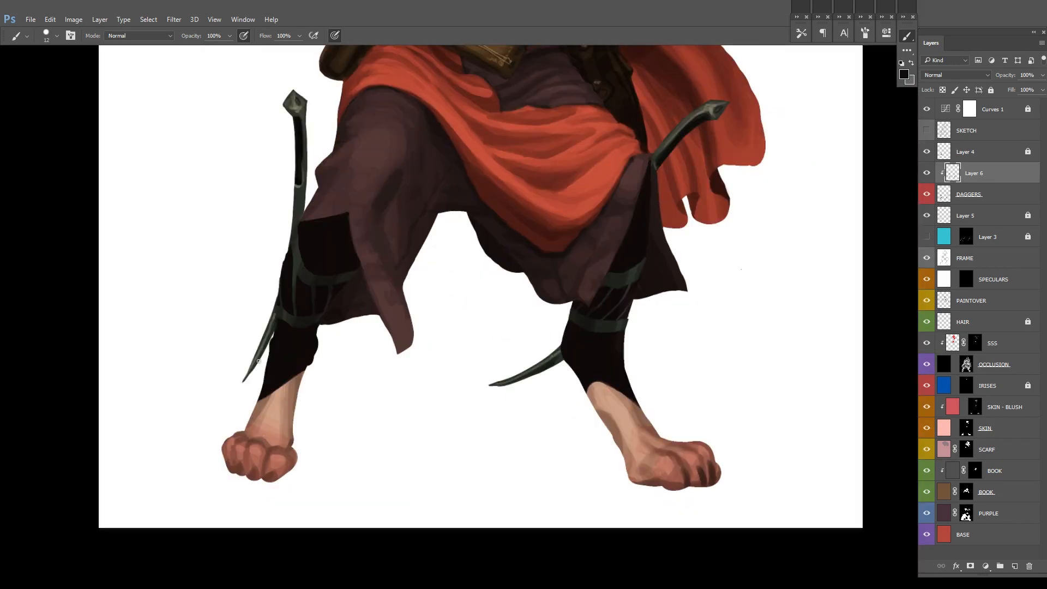
Step: Add fine light highlights to the dagger pommels, handles and blade edges
left_click_drag(377, 258, 318, 338)
left_click(652, 190)
left_click_drag(234, 185, 433, 265)
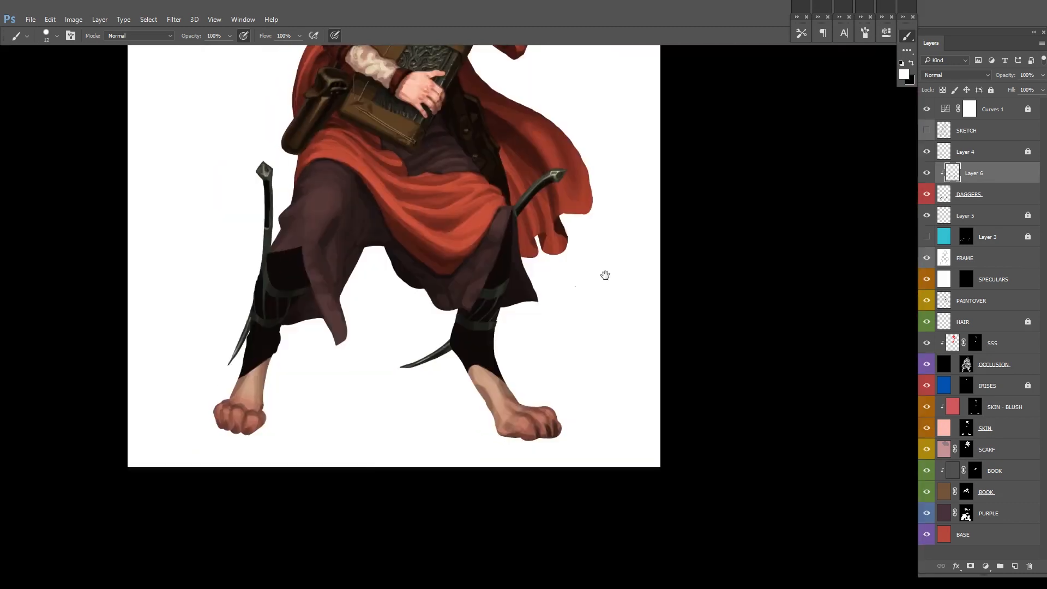
left_click_drag(655, 212, 500, 262)
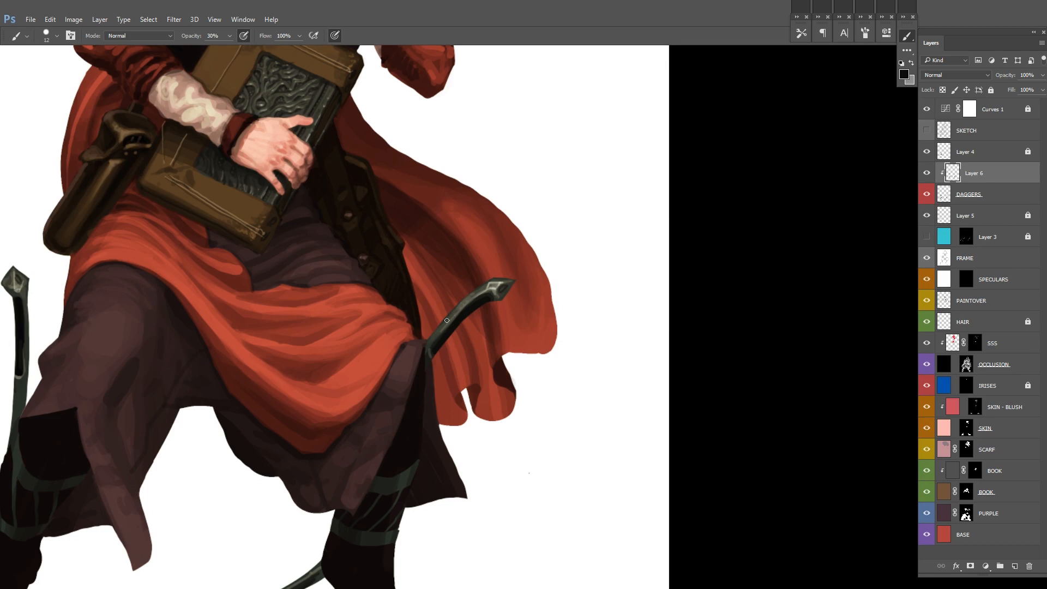
Step: Refine the shading along the handle of the dagger in front of the cape
left_click_drag(446, 320, 615, 283)
key("d")
left_click(668, 250, "alt")
mouse_move(685, 293)
left_mouse_down()
mouse_move(621, 269)
mouse_move(630, 275)
left_mouse_up()
left_click_drag(557, 279, 583, 251)
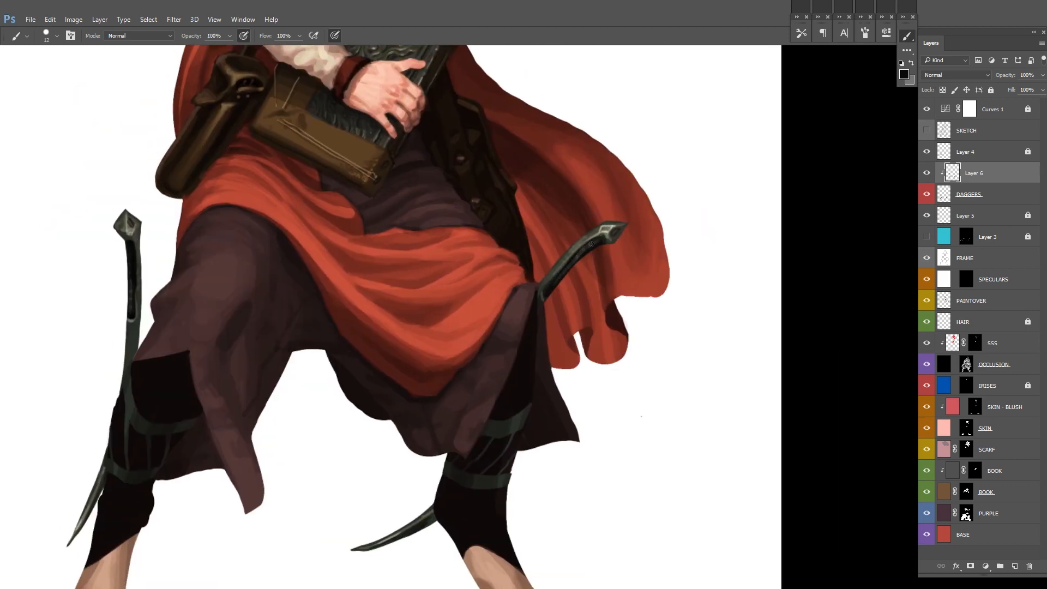
Step: Add a new layer beneath the daggers and paint dark brown facets on the leg wraps with a brush size of 42
key("ctrl+minus")
key("ctrl+shift+n")
key("Return")
mouse_move(481, 429)
left_mouse_down()
mouse_move(479, 340)
mouse_move(492, 333)
left_mouse_up()
key("bracketright")
key("bracketright")
key("bracketright")
key("bracketright")
key("bracketright")
key("bracketright")
left_click(534, 281, "alt")
mouse_move(482, 340)
left_mouse_down()
mouse_move(498, 362)
mouse_move(486, 372)
mouse_move(482, 323)
mouse_move(603, 322)
left_mouse_up()
right_click(488, 315)
left_click_drag(340, 336, 349, 348)
mouse_move(474, 239)
left_mouse_down()
mouse_move(386, 313)
mouse_move(402, 337)
left_mouse_up()
right_click(384, 313)
left_click(295, 296)
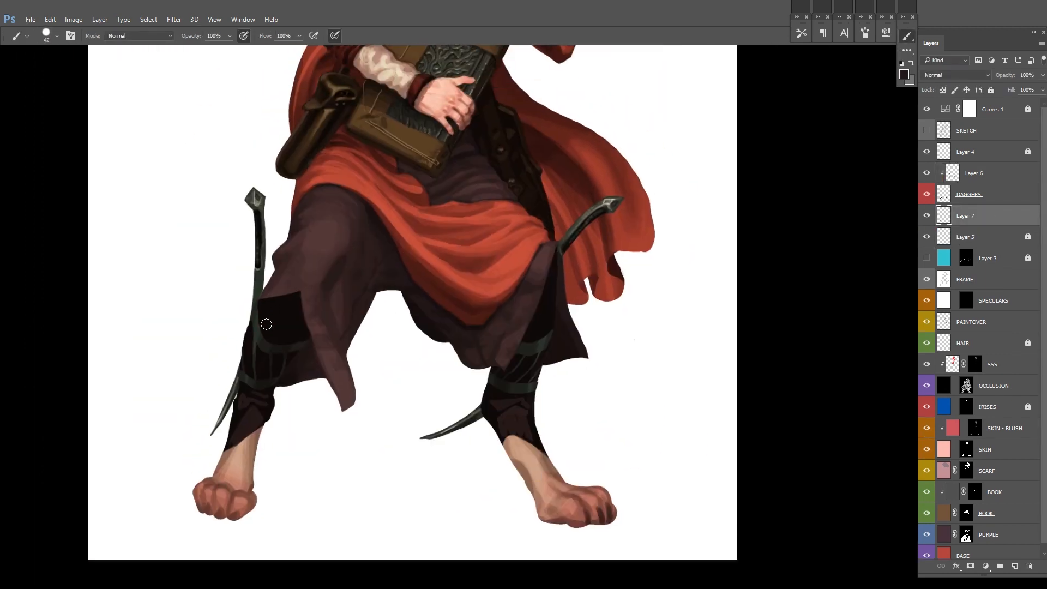
key("ctrl+z")
Step: Add a new empty layer above Layer 4
key("ctrl+minus")
left_click(1027, 240)
left_click(927, 236)
left_click(926, 236)
left_click(990, 215)
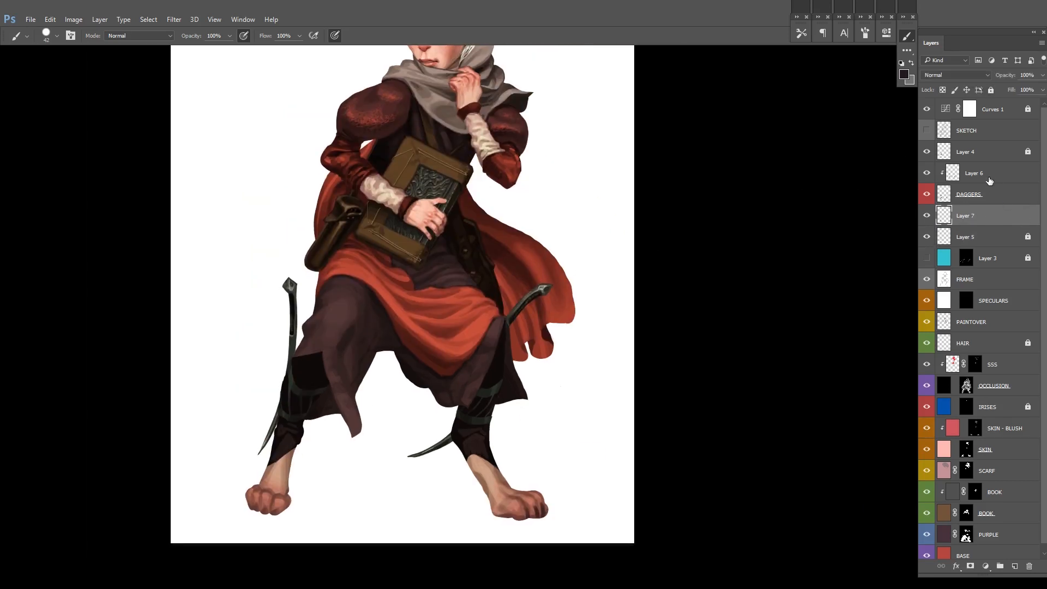
left_click(986, 153)
key("ctrl+alt+shift+n")
Step: Reduce the brush size to 17 and darken the straps and wraps on the leg with the upright dagger
scroll(325, 357, "up", 3)
left_click_drag(285, 350, 244, 330)
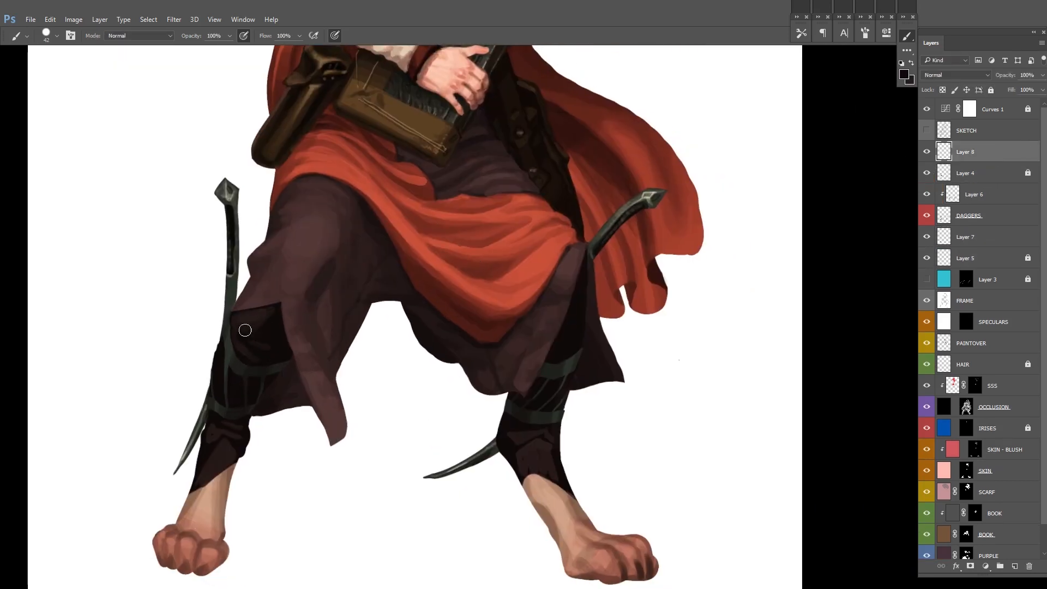
right_click(309, 362)
left_click_drag(387, 388, 379, 388)
left_click(226, 353)
left_click_drag(494, 329, 482, 359)
left_click_drag(221, 384, 273, 353)
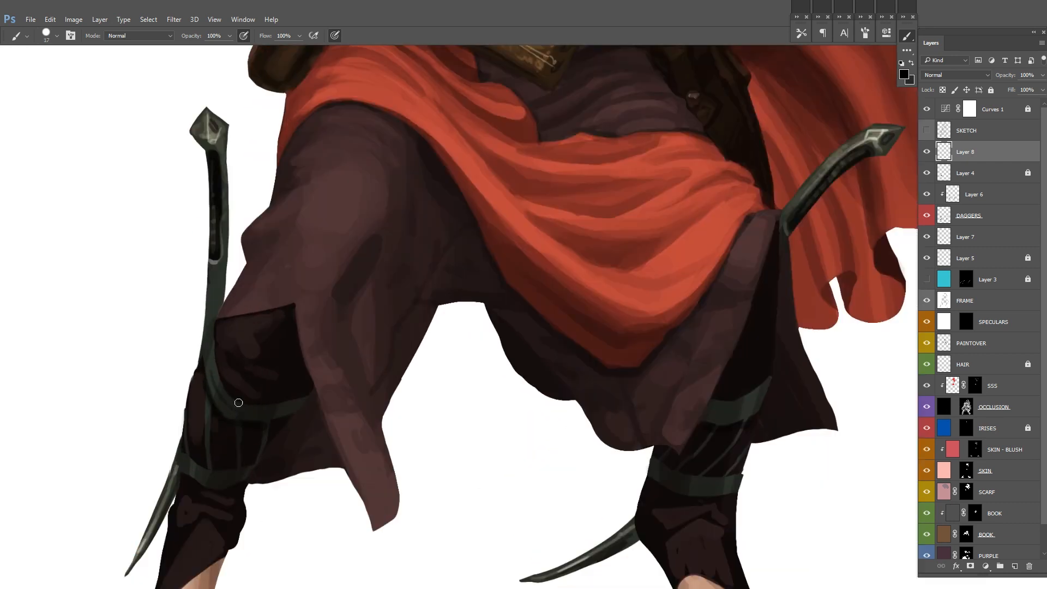
left_click(266, 412, "alt")
Step: Shade the edges of the straps on the cape-side leg with fine dark strokes
left_click_drag(676, 306, 556, 269)
left_click(611, 376, "alt")
left_click_drag(600, 383, 635, 369)
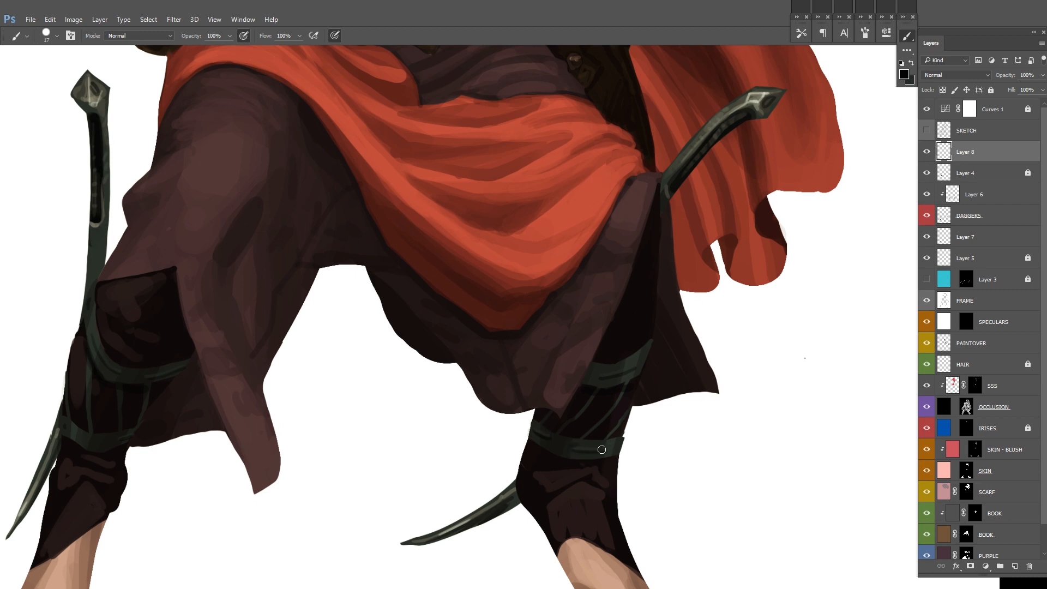
left_click_drag(611, 352, 374, 353)
mouse_move(79, 327)
left_mouse_down()
mouse_move(220, 299)
mouse_move(165, 291)
left_mouse_up()
Step: Merge the layers from Layer 7 up to Layer 8 and rename the result DAGGERS
left_click(1006, 236, "shift")
key("ctrl+e")
left_click(928, 154)
left_click(928, 155)
double_click(976, 152)
type("DaGGERS")
key("Return")
Step: Unlock Layer 5, merge it with DAGGERS and give the merged layer a red colour label
left_click(1027, 173)
double_click(998, 171)
key("Escape")
left_click(1002, 174, "shift")
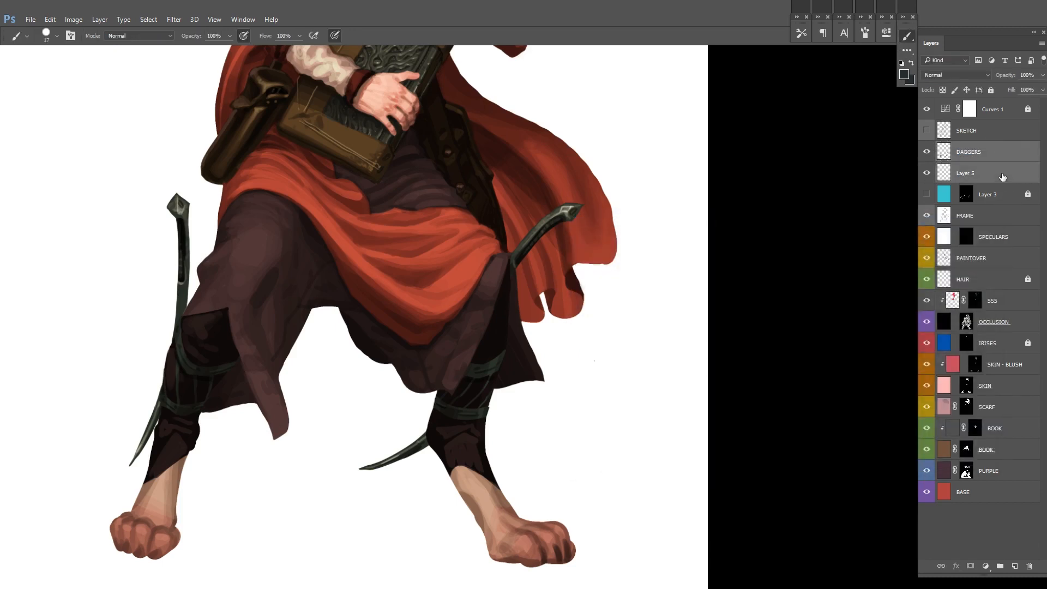
key("ctrl+e")
left_click(932, 137)
right_click(927, 151)
left_click(939, 198)
Step: Choose a cyan foreground colour and add a cyan-filled layer above DAGGERS with a black mask
key("ctrl+minus")
key("ctrl+minus")
key("ctrl+minus")
left_click_drag(864, 185, 790, 207)
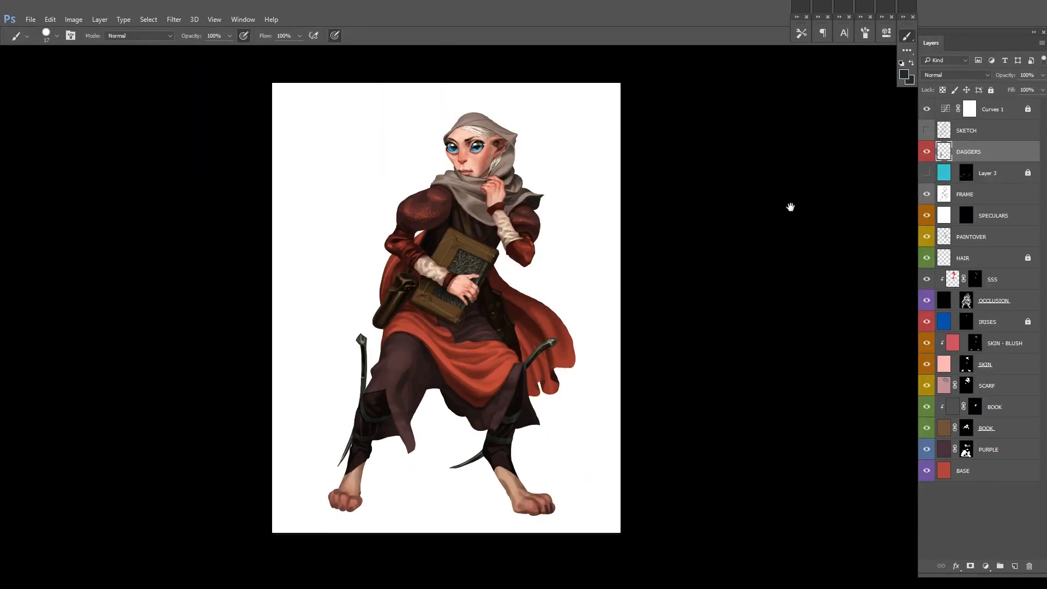
left_click(903, 74)
left_click(738, 301)
left_click(865, 262)
left_click(1015, 566)
key("alt+BackSpace")
left_click(970, 566, "alt")
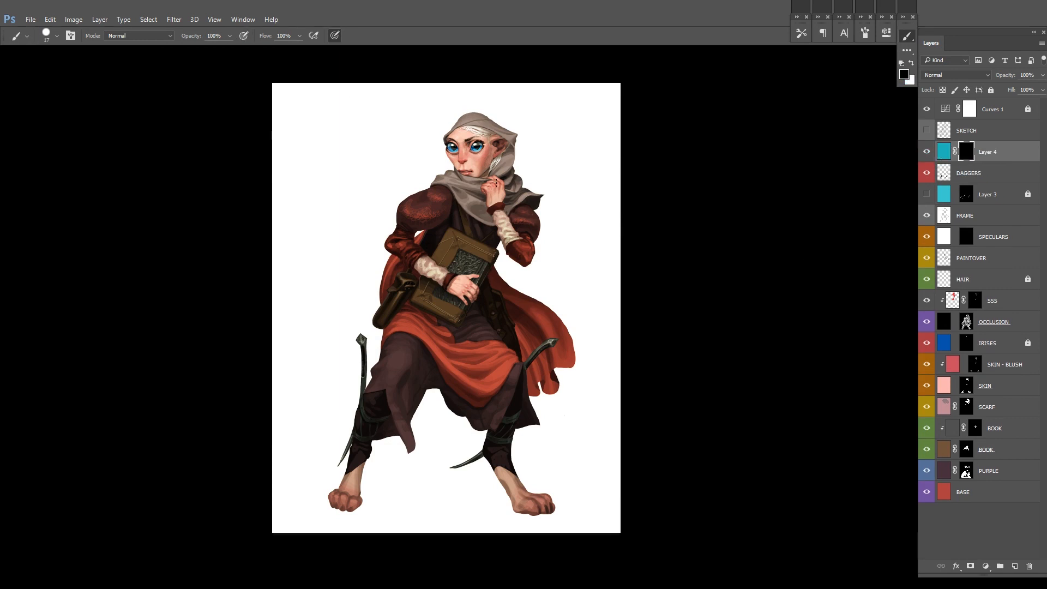
Step: Paint a curving cyan tail from the book round to the lower robe and name its layer TAIL
key("ctrl+plus")
right_click(555, 294)
key("x")
mouse_move(401, 263)
left_mouse_down()
mouse_move(250, 414)
mouse_move(425, 438)
left_mouse_up()
left_click_drag(420, 449, 468, 439)
key("x")
right_click(407, 404)
left_click_drag(356, 405, 434, 428)
key("ctrl+z")
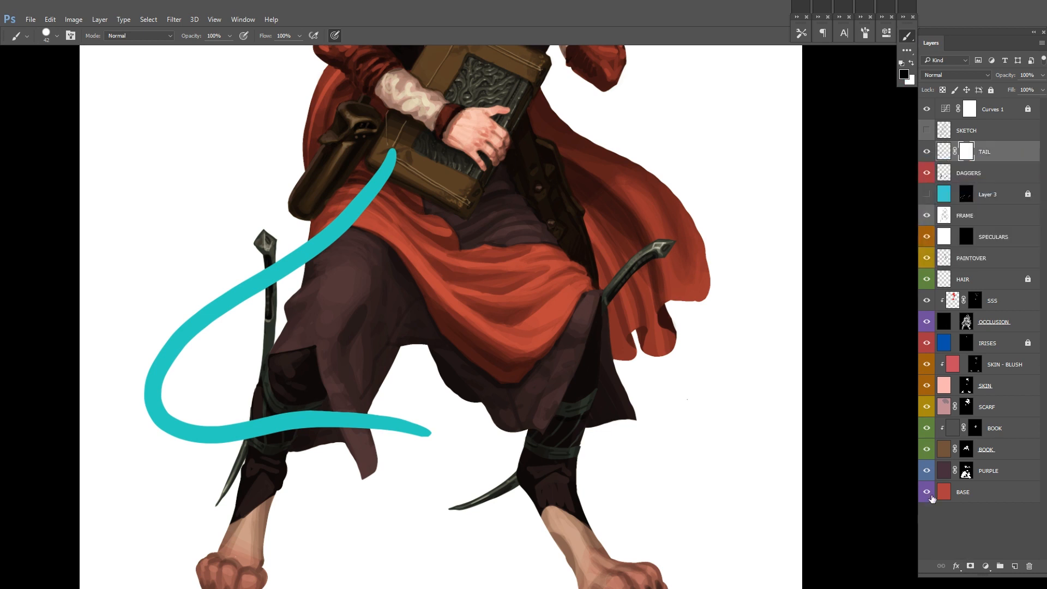
Step: Mask out the cyan tail where it overlaps the clothing, leg and dagger, refining the edges with brush size 14
key("x")
left_click_drag(268, 290, 272, 267)
left_click_drag(311, 259, 395, 155)
mouse_move(245, 435)
left_mouse_down()
mouse_move(285, 421)
mouse_move(366, 419)
mouse_move(406, 439)
left_mouse_up()
key("x")
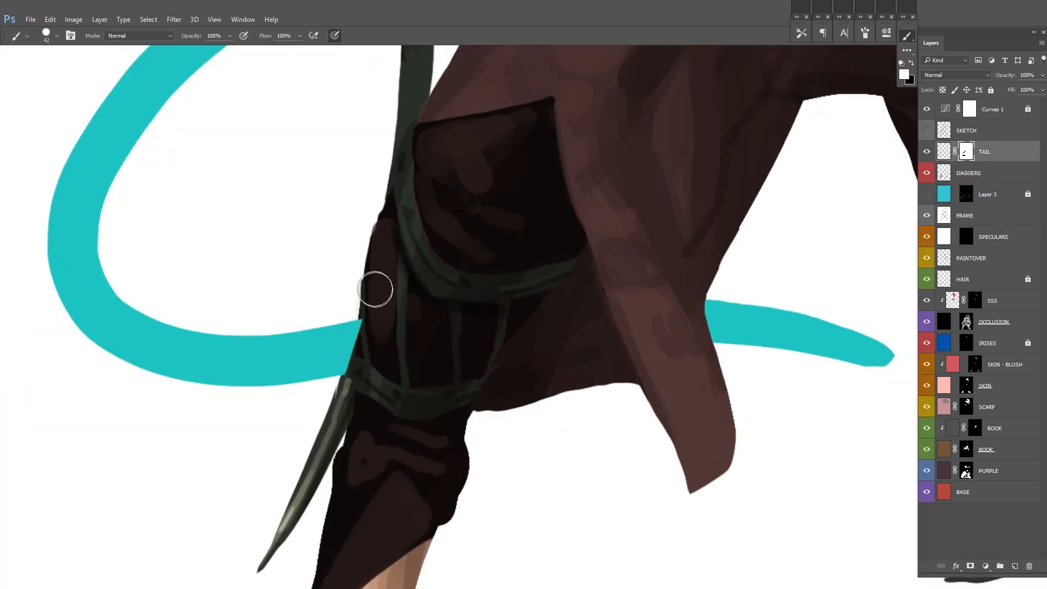
key("bracketleft")
key("bracketleft")
key("bracketleft")
scroll(353, 381, "up", 5)
left_click_drag(368, 381, 451, 278)
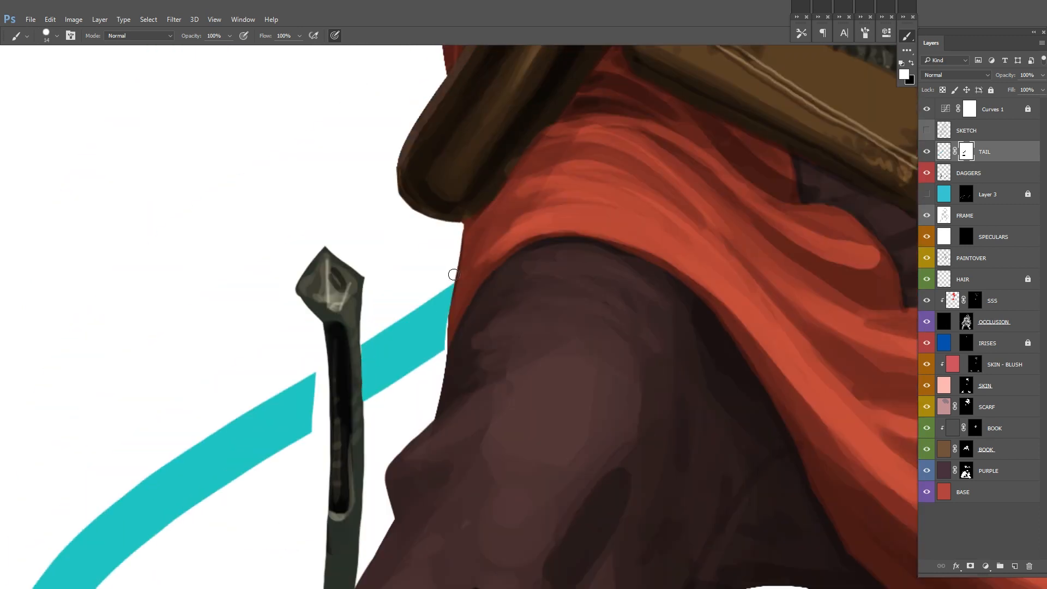
left_click_drag(321, 427, 324, 365)
key("x")
scroll(328, 409, "down", 8)
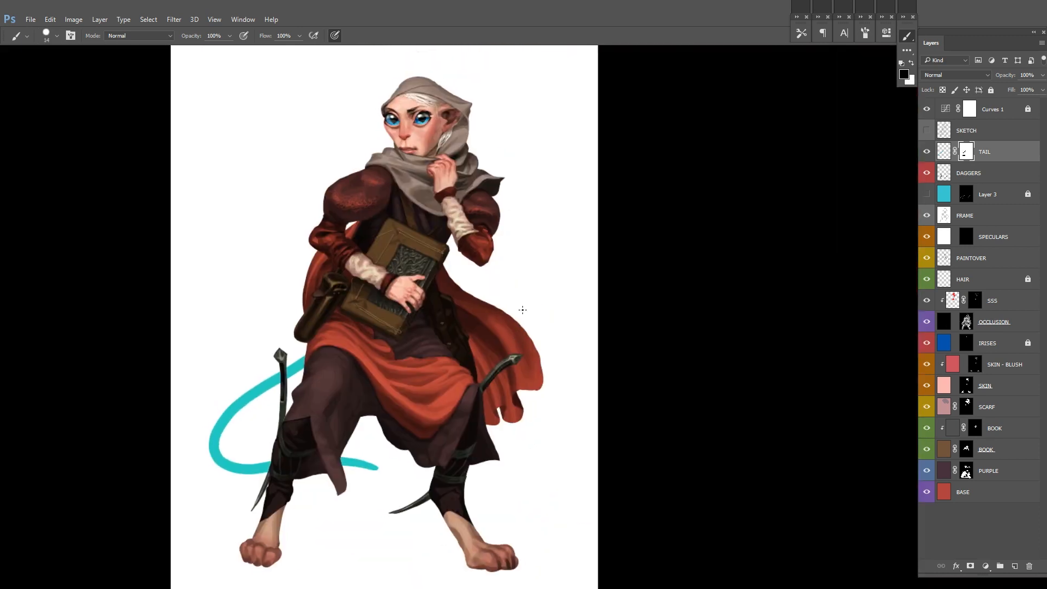
scroll(399, 368, "down", 3)
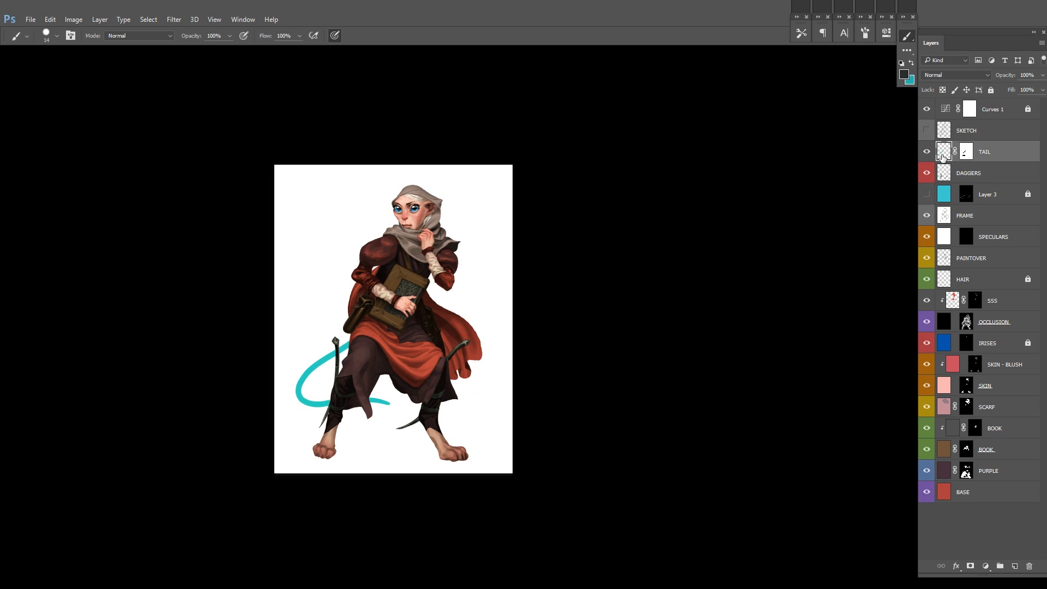
Step: Add another cyan-filled layer with a black mask above TAIL and set the brush size to 66
key("x")
key("F2")
left_click_drag(300, 277, 377, 347)
key("ctrl+z")
right_click(451, 307)
left_click_drag(473, 329, 480, 330)
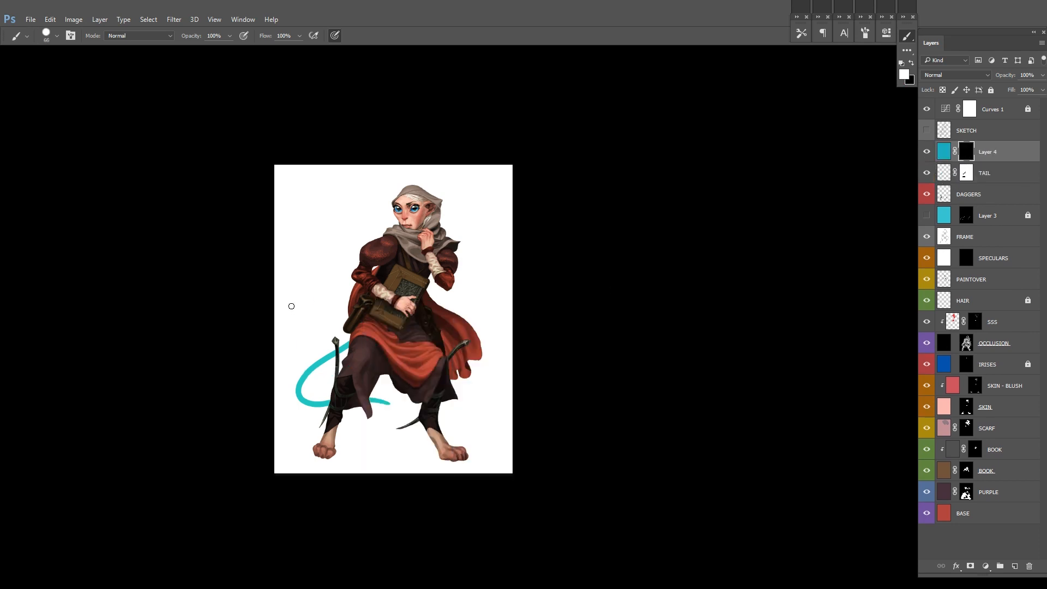
Step: Hide the TAIL layer and paint a cyan tail sweeping from the thigh up beside the sleeve on the new mask
left_click_drag(293, 304, 361, 346)
left_click(926, 173)
key("ctrl+z")
mouse_move(334, 281)
left_mouse_down()
mouse_move(297, 335)
mouse_move(376, 359)
left_mouse_up()
scroll(395, 336, "up", 2)
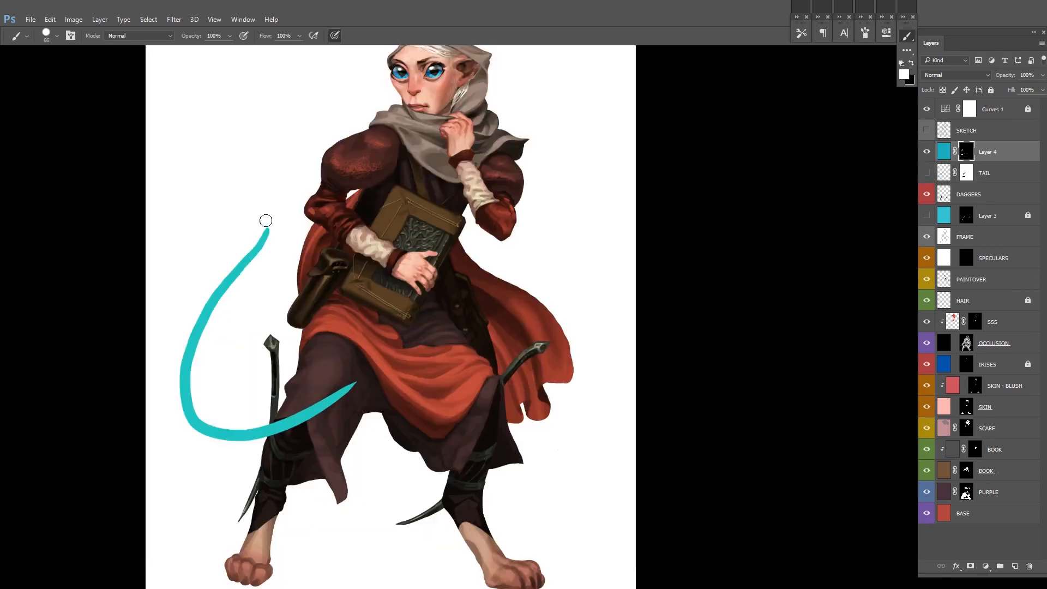
Step: Reduce the brush size to 26 and mask out the end of the cyan tail over the thigh
scroll(267, 426, "up", 4)
key("bracketleft")
key("bracketleft")
key("bracketleft")
key("bracketleft")
key("ctrl+0")
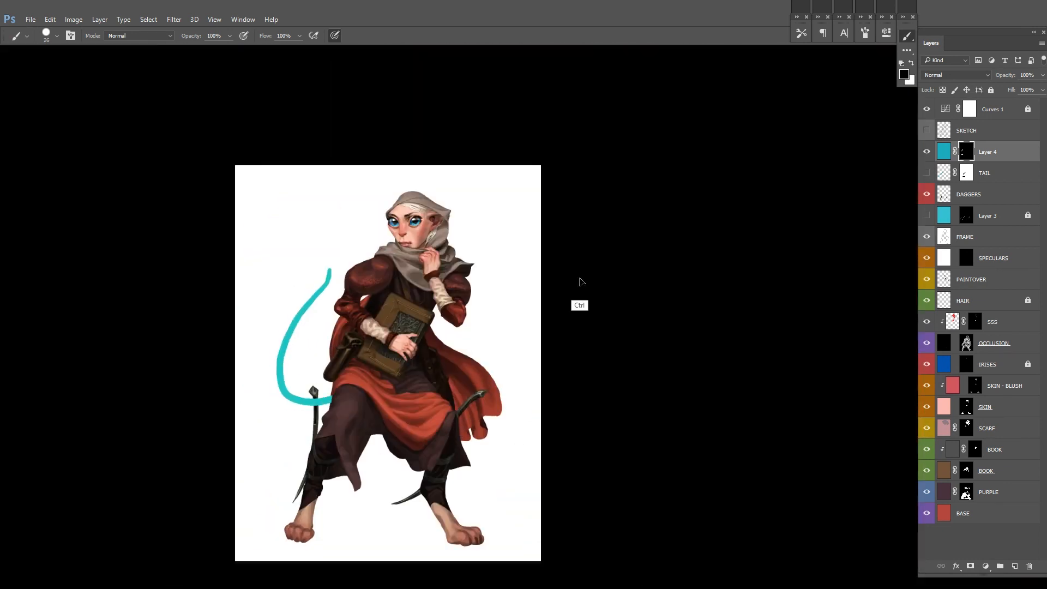
Step: Try to rotate the cyan tail by -12.30 degrees and reposition it beside the body
key("ctrl+t")
left_click_drag(504, 312, 502, 270)
left_click_drag(313, 382, 302, 392)
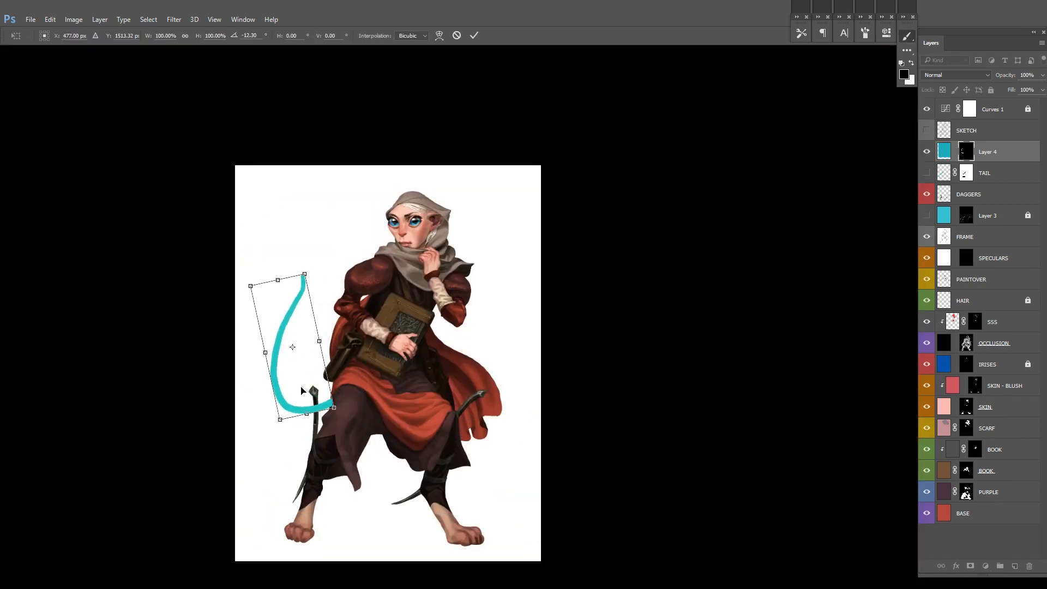
key("Return")
key("ctrl+alt+z")
key("ctrl+alt+z")
key("ctrl+alt+z")
left_click_drag(659, 322, 681, 276)
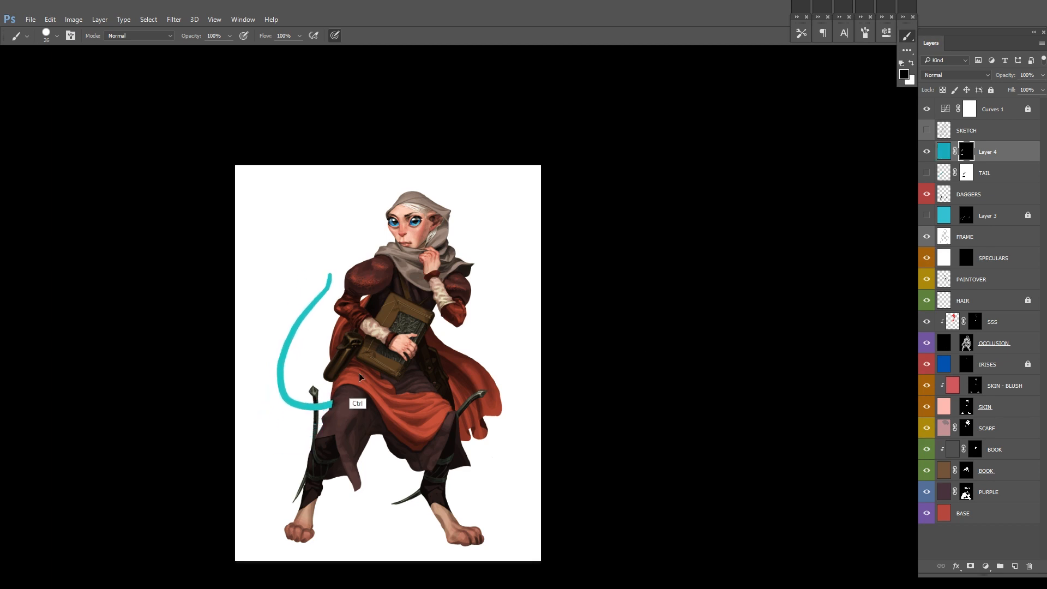
Step: Touch up the lower curve of the cyan tail and clear the tail shape from the layer mask
left_click(339, 408, "ctrl")
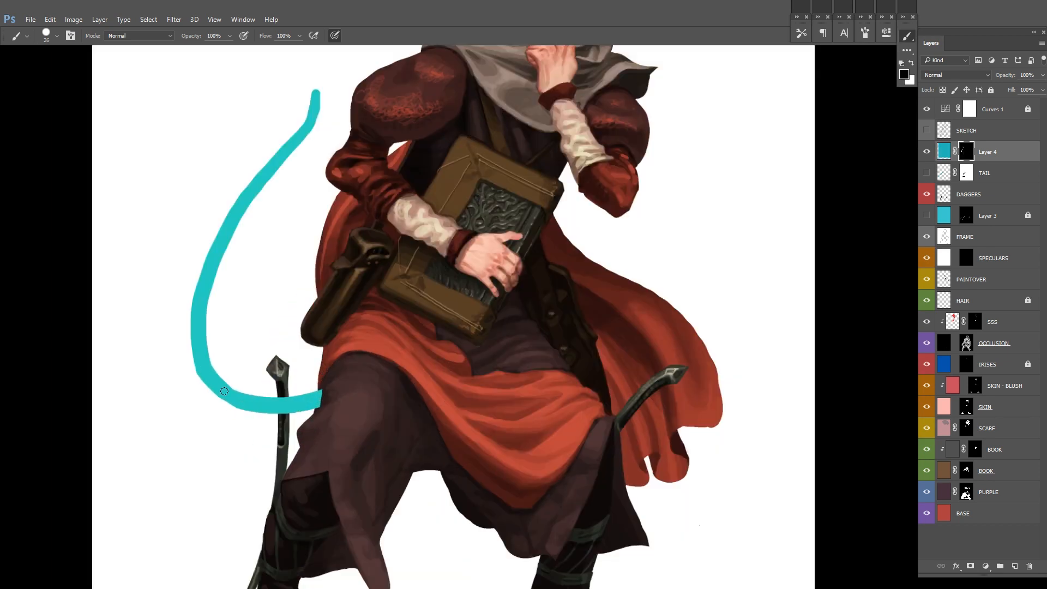
left_click(210, 393, "ctrl")
key("x")
left_click(213, 381, "ctrl+alt")
key("x")
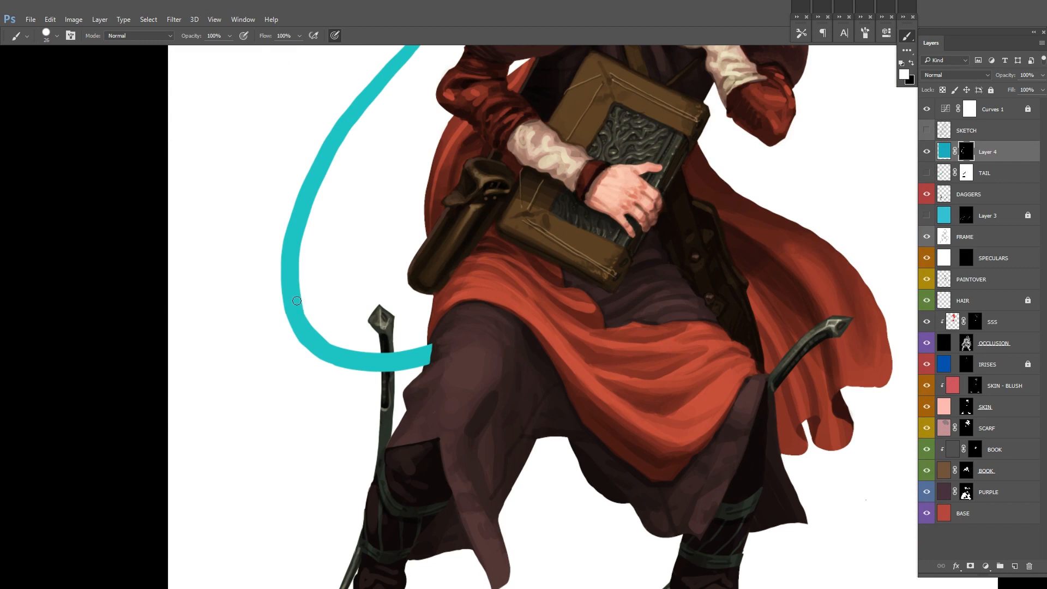
left_click(345, 236, "ctrl+alt")
key("Delete")
key("ctrl+shift+n")
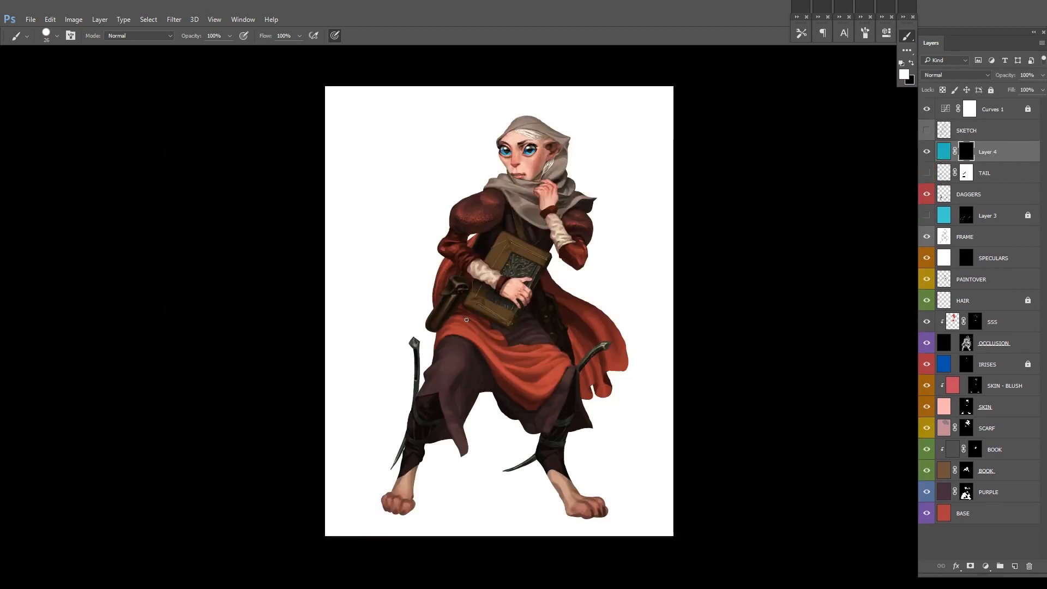
Step: Paint a long S-shaped cyan tail with a hooked tip, curving up from the thigh beside the character
left_click(928, 173)
left_click(927, 173)
left_click_drag(352, 309, 452, 357)
key("ctrl+z")
mouse_move(358, 262)
left_mouse_down()
mouse_move(361, 366)
mouse_move(475, 340)
left_mouse_up()
left_click_drag(470, 415, 416, 402)
left_click(384, 243, "ctrl")
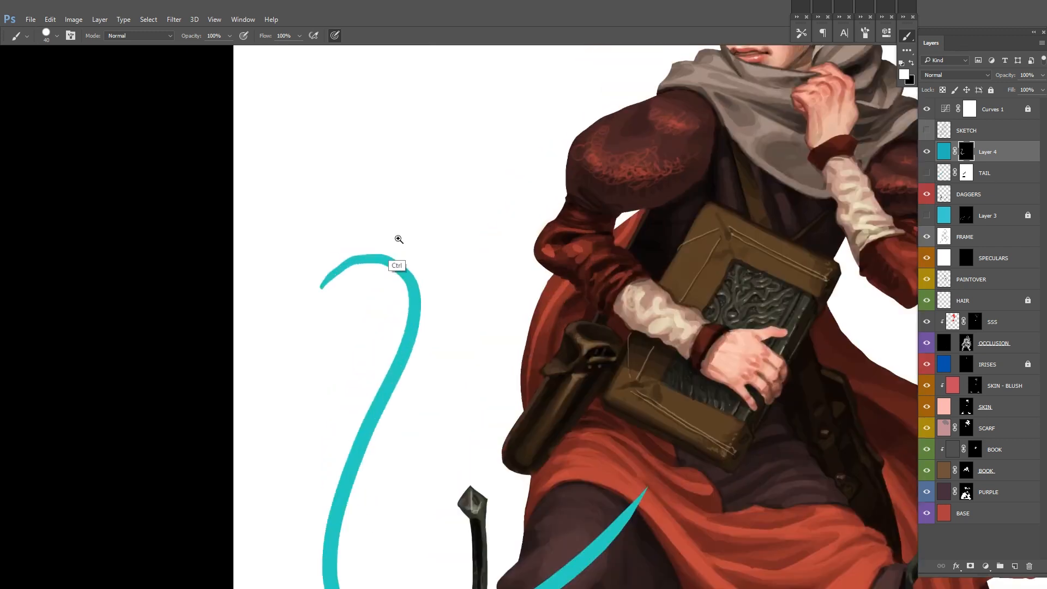
left_click_drag(347, 257, 324, 282)
left_click_drag(549, 335, 500, 118)
Step: Apply the new tail layer's mask, rename the layer TAIL and delete the old tail layer
right_click(967, 152)
left_click(973, 181)
double_click(984, 174)
key("ctrl+c")
double_click(965, 152)
key("ctrl+v")
left_click_drag(1008, 173, 1028, 566)
Step: Add a mask to the TAIL layer and hide the tail where it passes behind the dagger and robe
left_click(969, 566)
key("x")
left_click_drag(453, 450, 612, 321)
scroll(442, 494, "up", 3)
key("x")
mouse_move(440, 375)
left_mouse_down()
mouse_move(434, 400)
mouse_move(451, 412)
mouse_move(445, 364)
mouse_move(457, 354)
mouse_move(502, 380)
mouse_move(495, 342)
mouse_move(493, 371)
left_mouse_up()
key("x")
key("x")
key("x")
key("x")
key("x")
key("x")
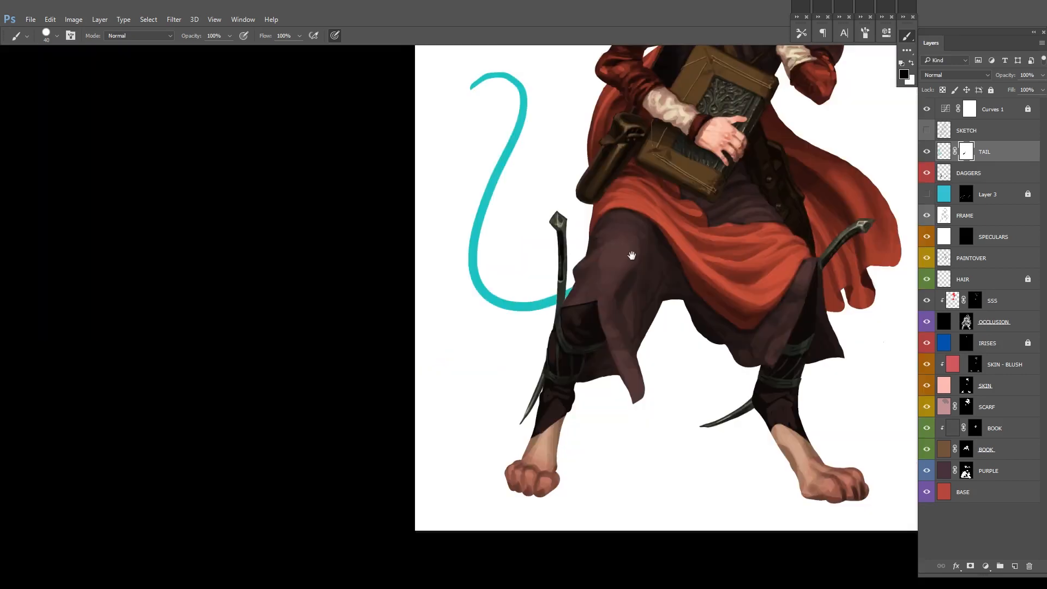
left_click_drag(848, 54, 704, 173)
Step: Remove the hidden cyan Layer 3 and recolour the tail with the character's pale pink skin colour
left_click_drag(926, 321, 927, 300)
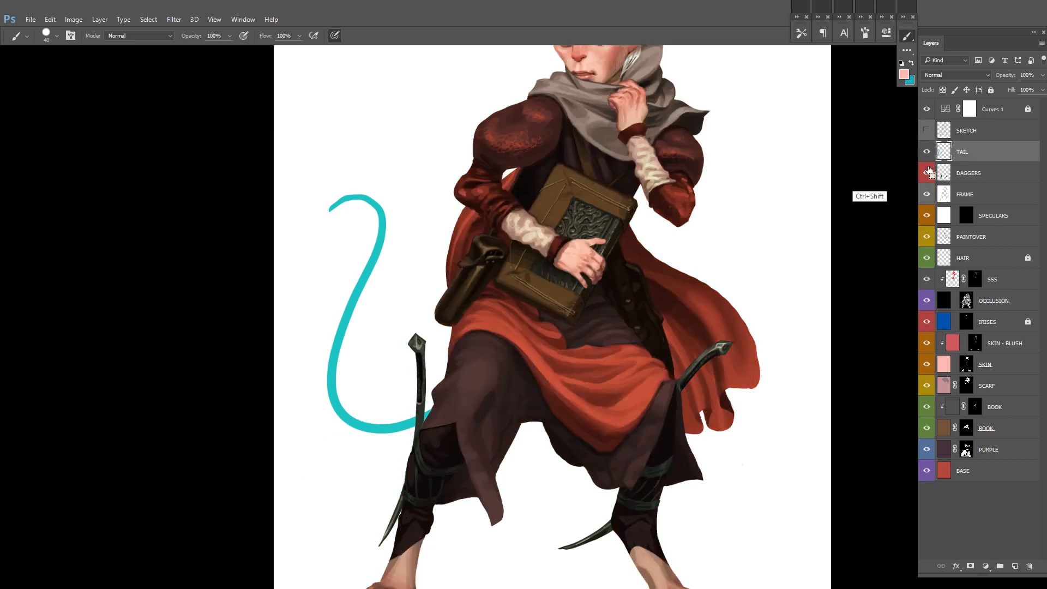
key("ctrl+alt+g")
key("ctrl+BackSpace")
scroll(731, 284, "down", 3)
left_click_drag(731, 281, 647, 292)
key("ctrl+e")
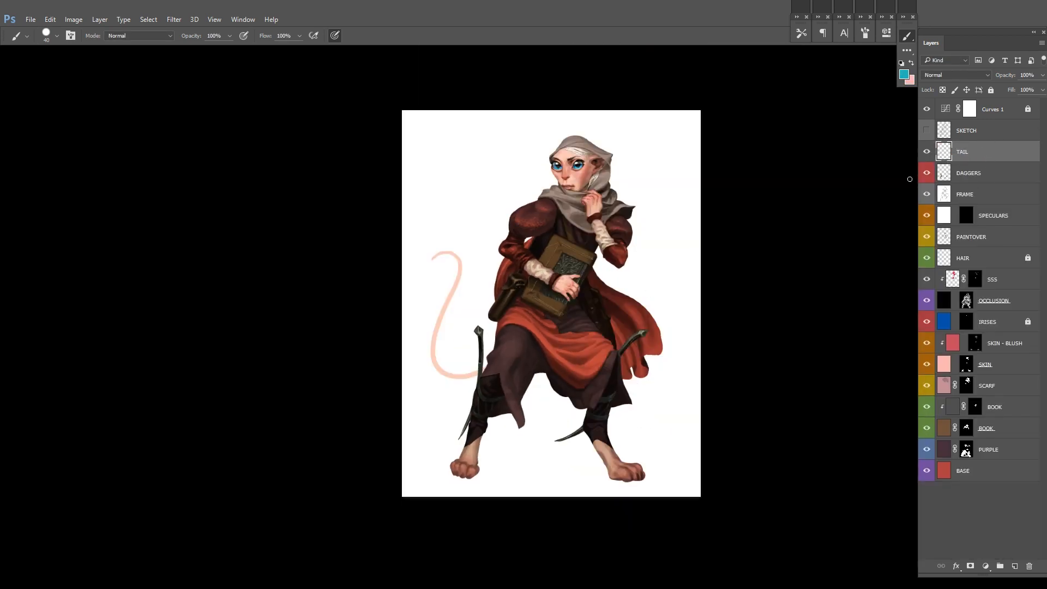
Step: Lock the TAIL layer completely and add a new layer clipped to it
right_click(593, 285)
scroll(587, 340, "up", 1)
left_click(991, 90)
key("ctrl+shift+n")
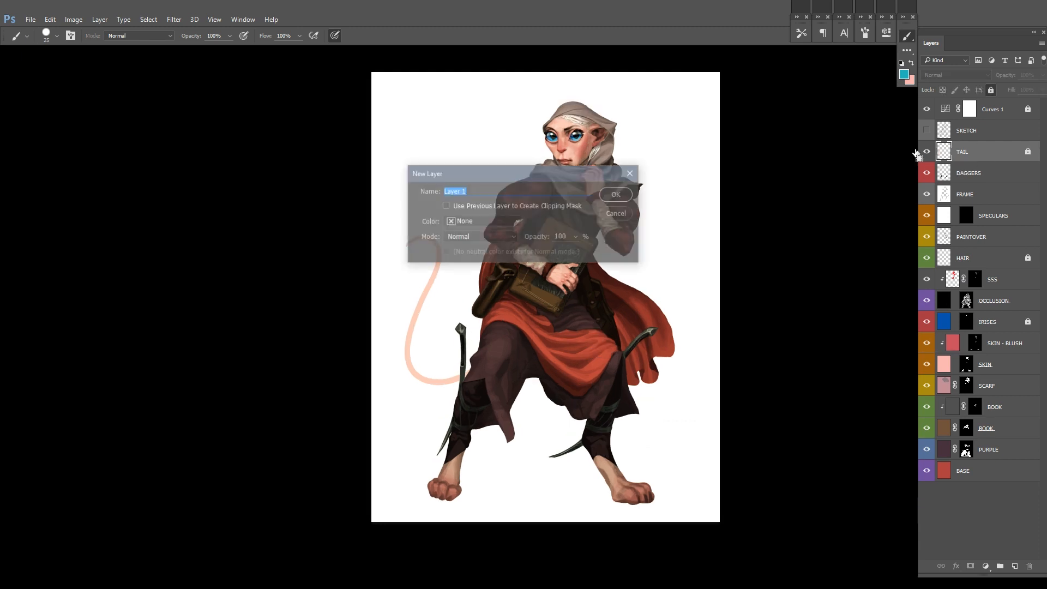
key("Return")
key("ctrl+alt+g")
Step: Lay a reddish-brown gradient over the tail's hooked upper part on the clipped layer
left_click(586, 145, "alt")
key("g")
left_click_drag(411, 236, 415, 362)
key("b")
Step: Shade the tail's lower curve in reddish brown where it emerges from behind the leg
scroll(469, 339, "up", 2)
right_click(499, 298)
left_click_drag(402, 423, 472, 410)
left_click_drag(378, 427, 462, 419)
mouse_move(347, 308)
left_mouse_down()
mouse_move(351, 397)
mouse_move(376, 423)
mouse_move(467, 410)
left_mouse_up()
key("ctrl+z")
left_click(418, 427, "alt")
mouse_move(404, 429)
left_mouse_down()
mouse_move(443, 422)
mouse_move(398, 425)
left_mouse_up()
left_click(414, 424, "alt")
left_click_drag(480, 405, 426, 464)
Step: Paint reddish-brown shading along the tail's length and hooked tip, and merge the shading into the TAIL layer
mouse_move(291, 208)
left_mouse_down()
mouse_move(312, 198)
mouse_move(352, 229)
mouse_move(291, 410)
left_mouse_up()
left_click(303, 200, "alt")
left_click_drag(355, 236, 293, 395)
key("ctrl+minus")
key("ctrl+minus")
key("ctrl+minus")
left_click_drag(605, 214, 580, 229)
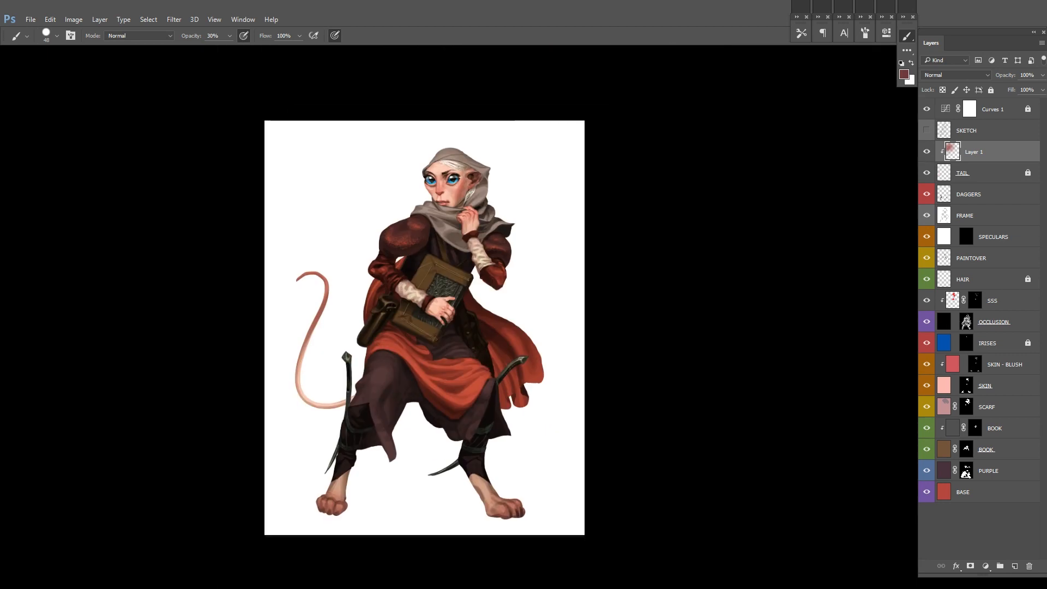
key("ctrl+e")
Step: Above the PAINTOVER layer, add a new layer filled with pale cream and give it a mask
left_click(1020, 237)
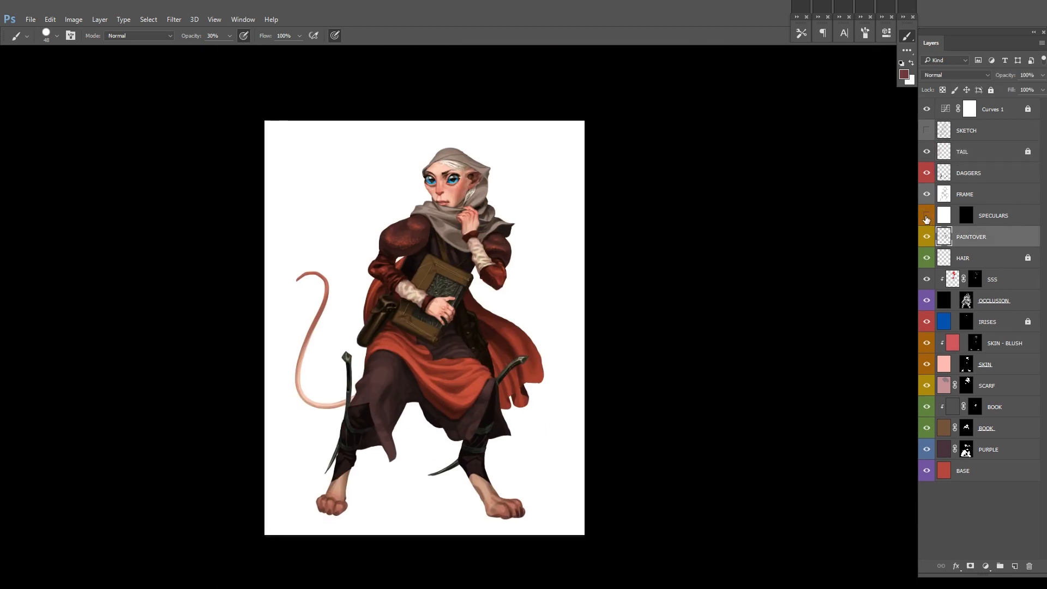
left_click(904, 74)
left_click(656, 278)
left_click(768, 390)
left_click(864, 261)
key("ctrl+shift+alt+n")
key("alt+BackSpace")
left_click(969, 566, "alt")
Step: Paint in Layer 1's mask at 100% brush opacity to bring cream light onto the hood and scarf
mouse_move(478, 180)
left_mouse_down()
mouse_move(532, 208)
mouse_move(540, 288)
left_mouse_up()
key("0")
mouse_move(405, 206)
left_mouse_down()
mouse_move(441, 232)
mouse_move(469, 225)
mouse_move(495, 245)
left_mouse_up()
left_click(439, 233, "alt")
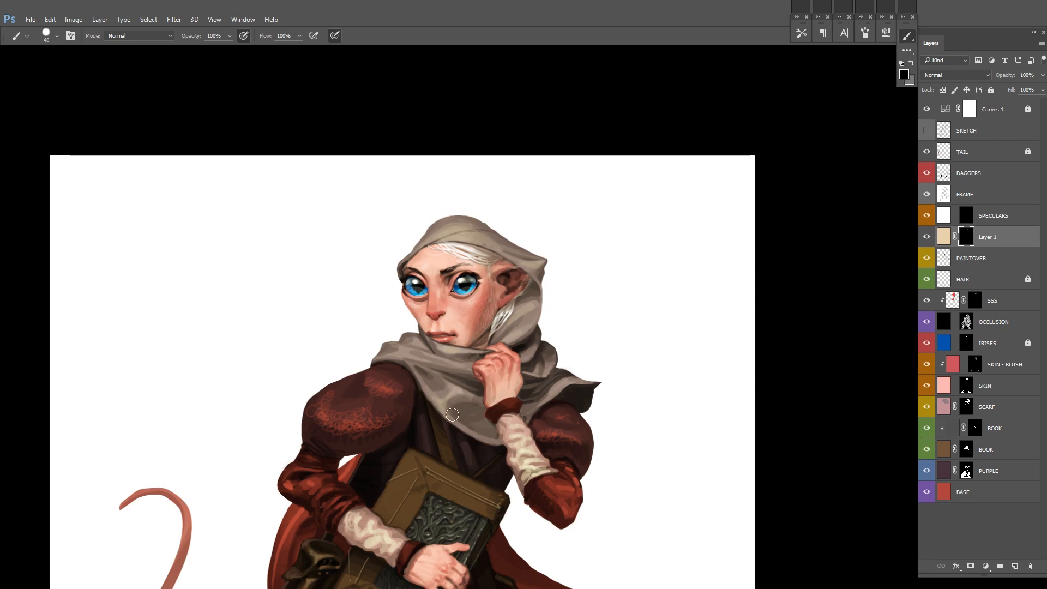
Step: Shift Layer 1's cream fill to a more saturated orange-peach with Hue/Saturation
left_click(944, 236)
key("ctrl+u")
left_click_drag(836, 189, 825, 165)
left_click_drag(862, 189, 895, 170)
left_click(958, 112)
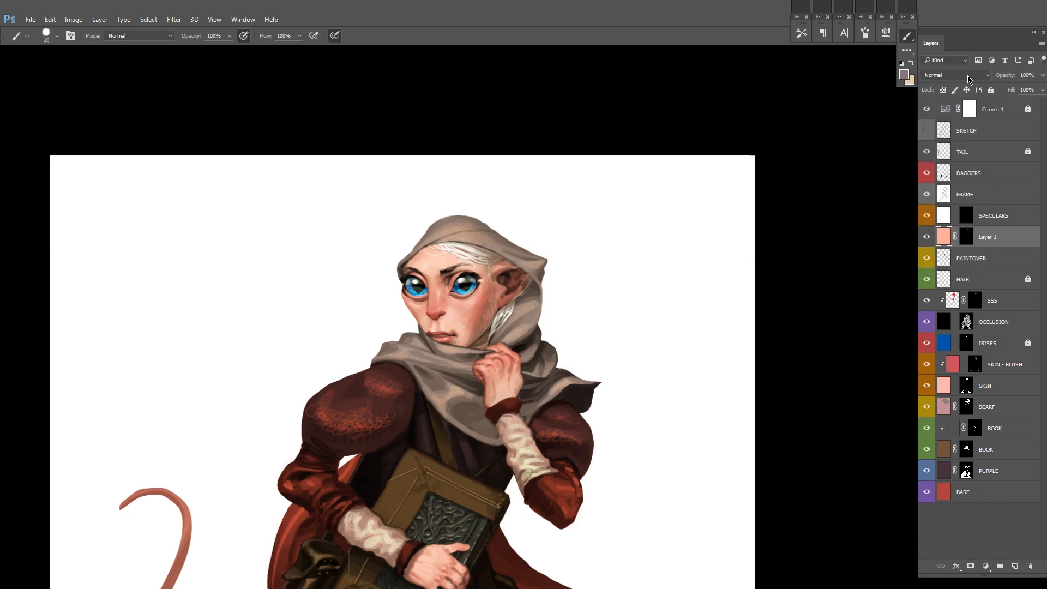
Step: Try the Screen blending mode and another Hue/Saturation adjustment on Layer 1
left_click(955, 75)
left_click(959, 159)
key("ctrl+u")
left_click(816, 215)
left_click_drag(824, 164, 801, 165)
key("Escape")
Step: Strengthen Layer 1's painted light with a Levels adjustment on its mask
left_click(963, 239)
key("ctrl+l")
left_click_drag(761, 282, 708, 284)
left_click(813, 180)
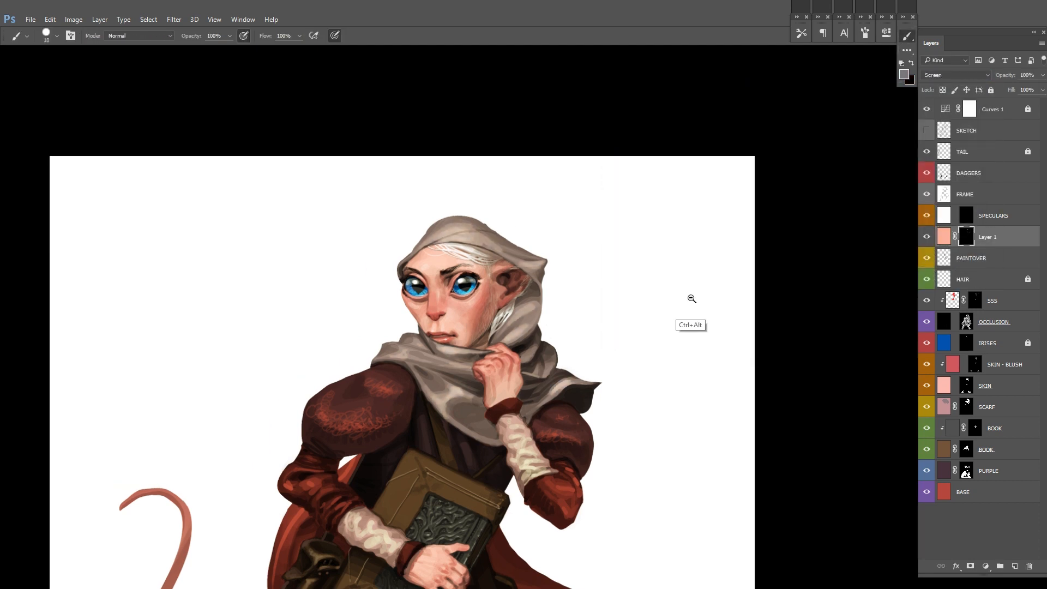
left_click_drag(815, 180, 752, 229)
left_click_drag(708, 280, 612, 256)
Step: Move Layer 1 above the SPECULARS layer and set its blending mode to Overlay
left_click_drag(944, 240, 964, 204)
left_click(955, 75)
left_click(956, 190)
Step: Reduce the saturation of Layer 1's peach fill with Hue/Saturation and return to its mask
key("ctrl+minus")
left_click_drag(747, 224, 832, 255)
key("ctrl+u")
left_click_drag(837, 189, 822, 189)
left_click(956, 112)
left_click(966, 215)
Step: Paint in Layer 1's mask to refine the warm Overlay light on the scarf, hand and upper body
scroll(605, 259, "up", 3)
scroll(492, 345, "up", 1)
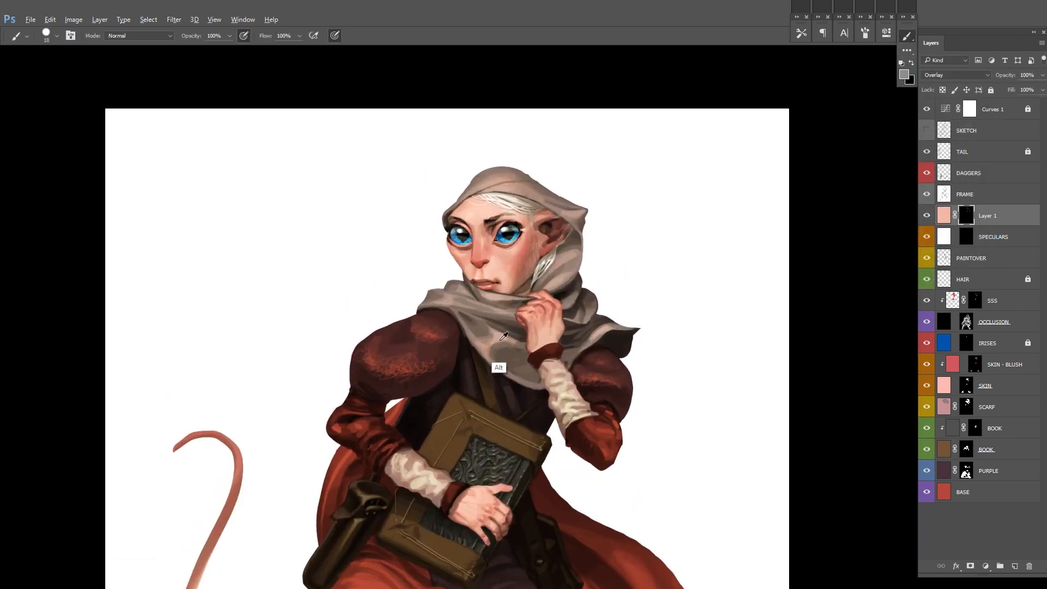
left_click_drag(579, 288, 562, 303)
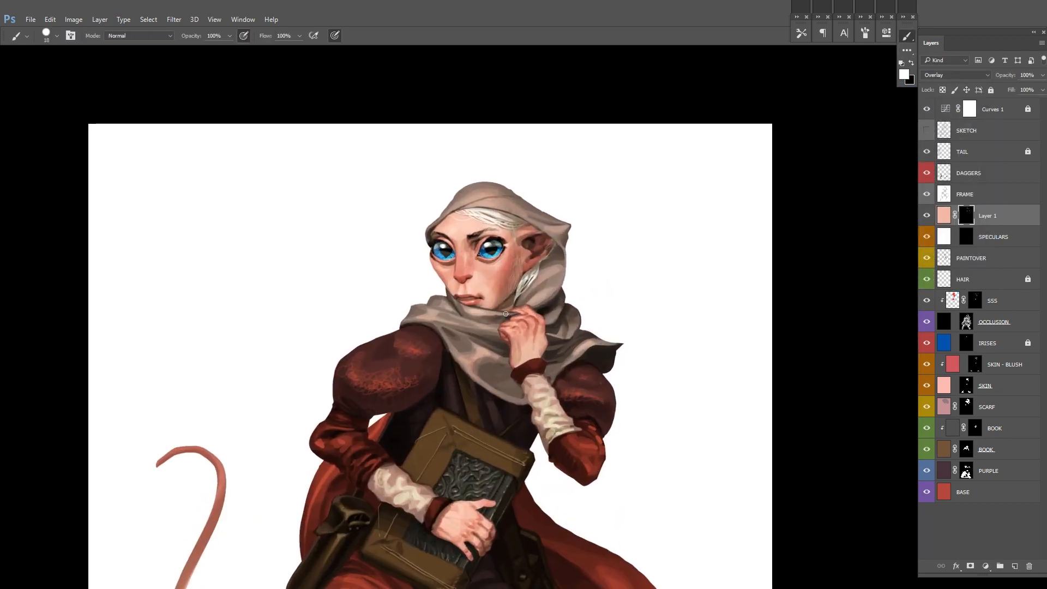
left_click_drag(473, 311, 436, 357)
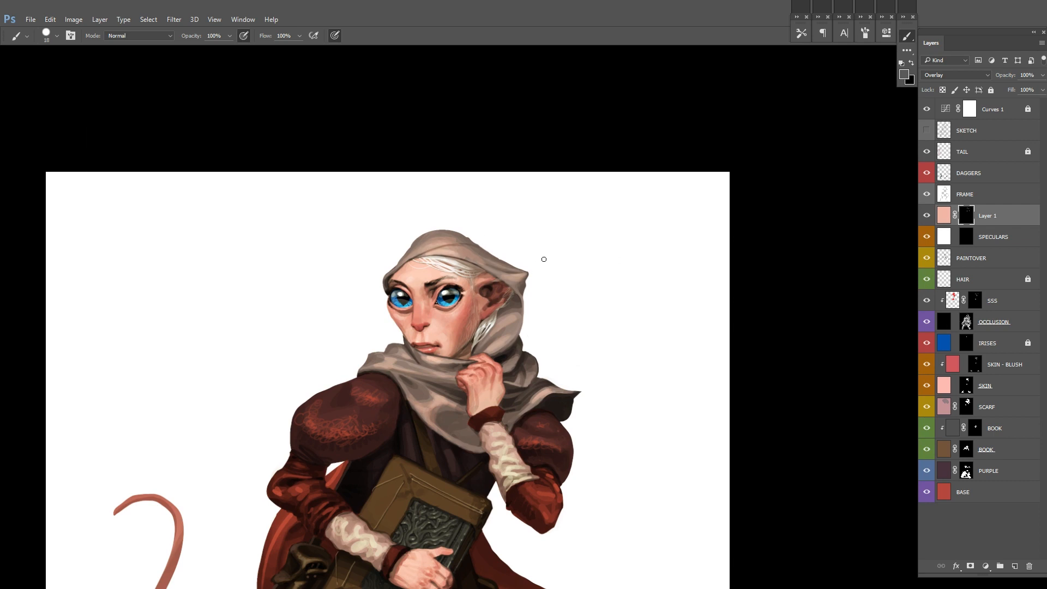
mouse_move(442, 428)
left_mouse_down()
mouse_move(465, 358)
mouse_move(433, 376)
left_mouse_up()
left_click_drag(436, 379, 458, 234)
Step: Move the DAGGERS layer above the TAIL layer
left_click(969, 173)
left_click_drag(355, 428, 409, 417)
key("ctrl+bracketright")
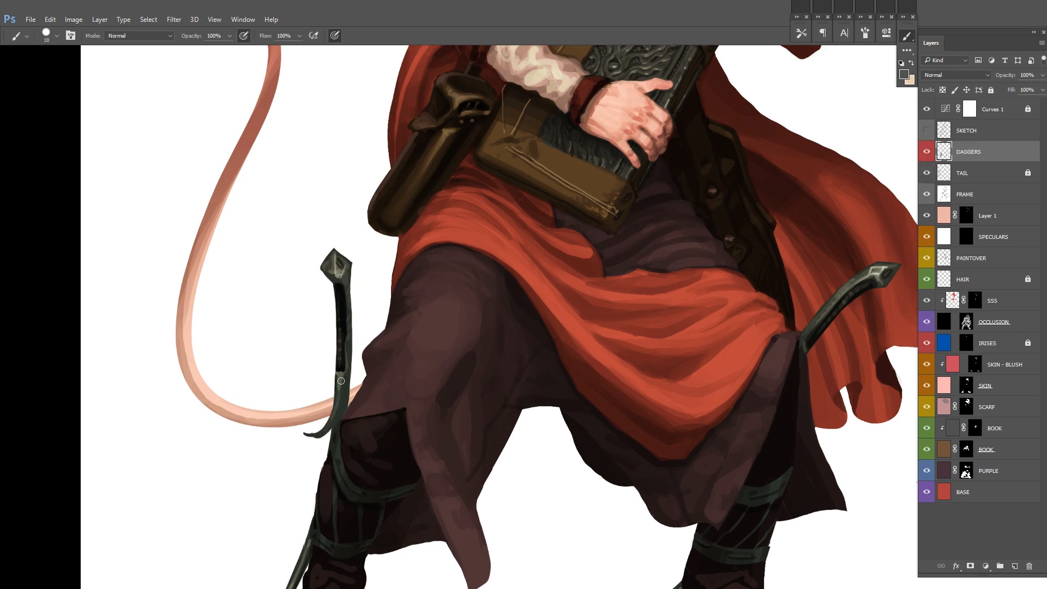
left_click_drag(901, 357, 607, 367)
scroll(626, 356, "down", 5)
Step: Compare the painting with the TAIL and Curves 1 layers off and on, and try moving a layer to the top of the stack
left_click(927, 173)
left_click(927, 173)
left_click(927, 109)
left_click(927, 110)
left_click_drag(1002, 194, 993, 104)
key("ctrl+z")
Step: Create a bright pink layer with a black mask and place it directly above Layer 1
left_click(902, 75)
left_click(769, 289)
left_click(682, 274)
left_click(865, 261)
key("ctrl+shift+alt+n")
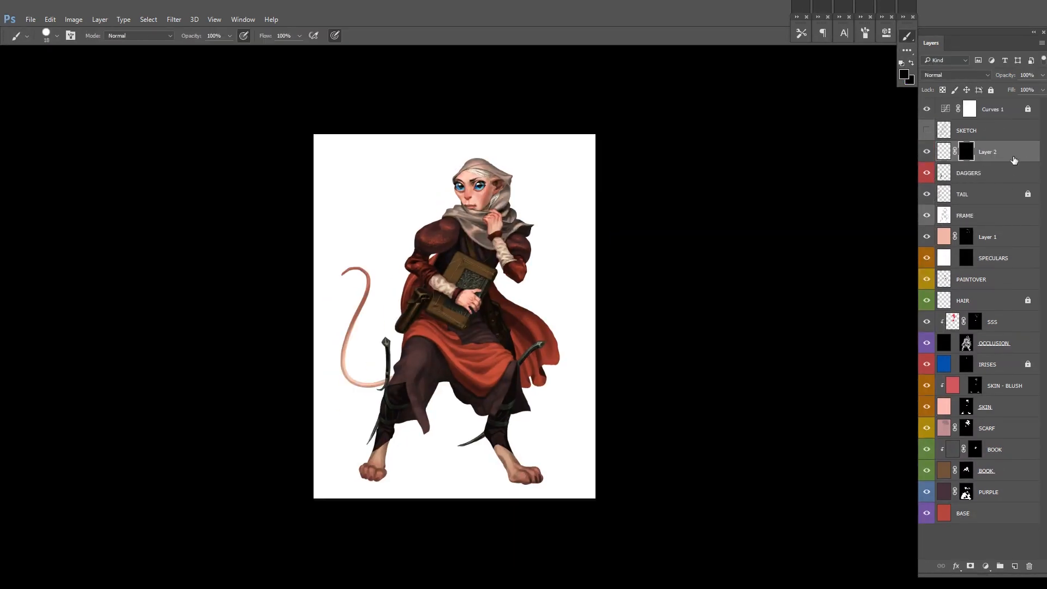
left_click_drag(1012, 160, 986, 224)
Step: Rename the pink layer RIM LIGHT, label it violet, unlink its mask and make the mask active
double_click(986, 219)
type("Rim")
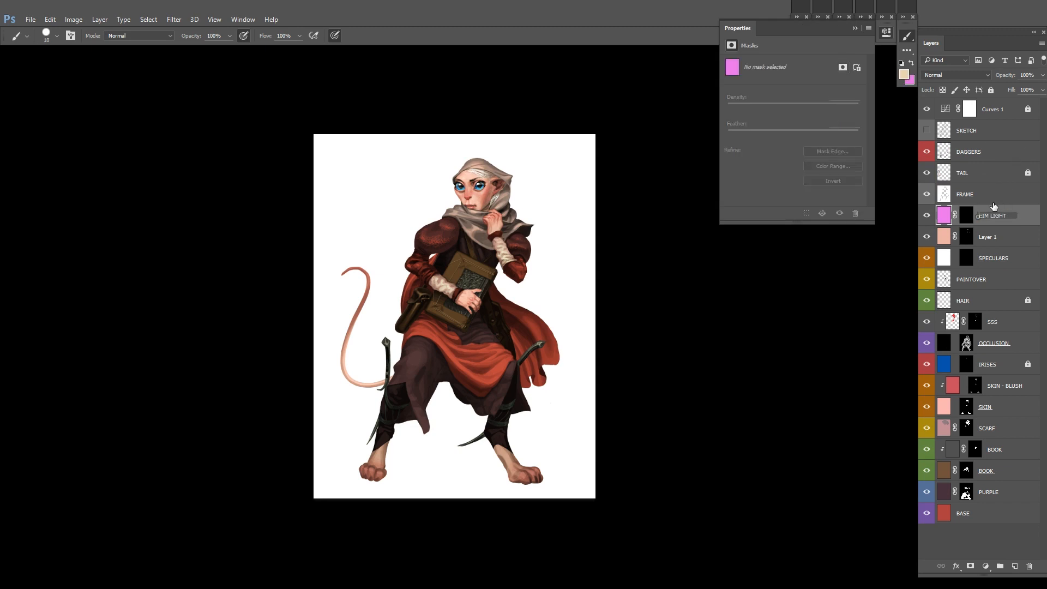
key("Return")
left_click(884, 33)
right_click(926, 218)
left_click(936, 323)
left_click(954, 215)
left_click(965, 216)
Step: Paint white in the RIM LIGHT mask to reveal a pink rim along the hood's back edge
left_click_drag(496, 225, 598, 216)
key("d")
left_click_drag(472, 234, 480, 211)
left_click_drag(568, 347, 562, 283)
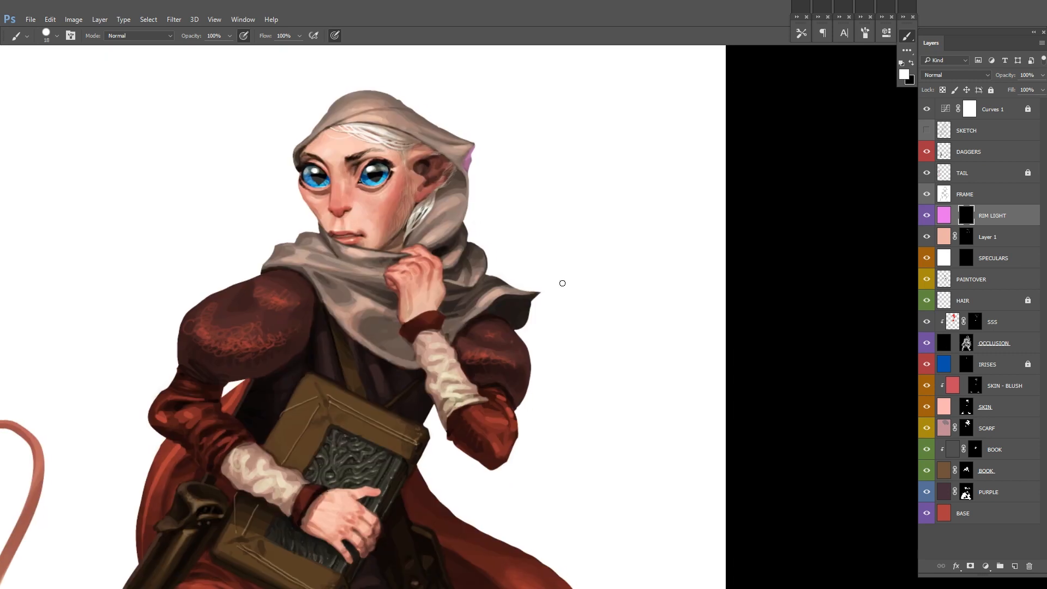
Step: With a smaller brush of size 10, paint thin pink rims along the raised arm's puffed sleeve and elbow
mouse_move(531, 363)
left_mouse_down()
mouse_move(518, 403)
mouse_move(531, 337)
mouse_move(517, 390)
left_mouse_up()
left_click(529, 378, "alt")
key("bracketleft")
key("bracketleft")
key("bracketleft")
mouse_move(579, 333)
left_mouse_down()
mouse_move(530, 352)
mouse_move(519, 405)
left_mouse_up()
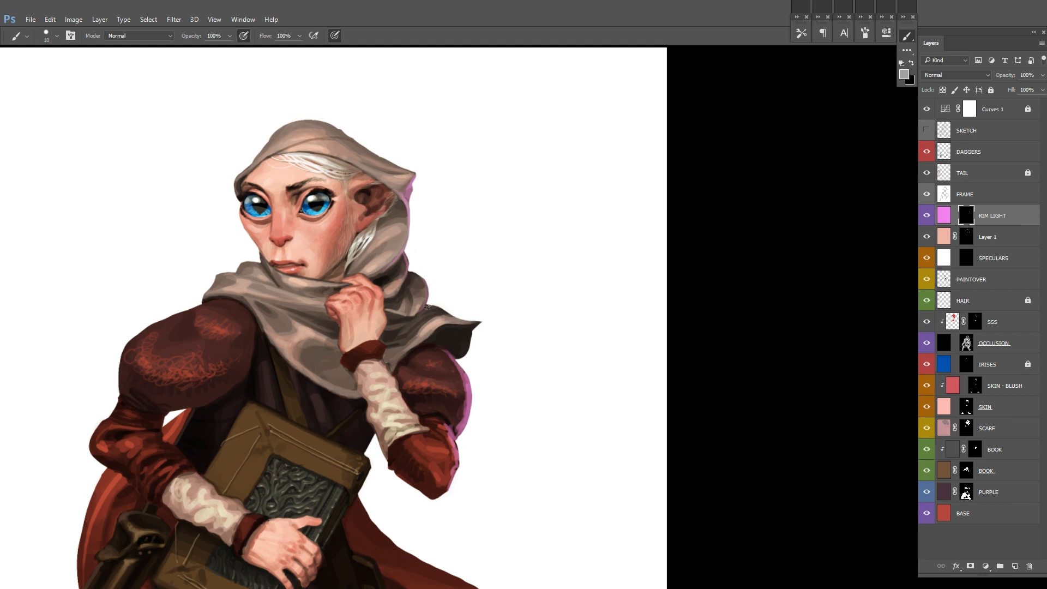
Step: Add pink rim light along the scarf's outer folds beside the raised hand
left_click_drag(427, 313, 442, 320)
left_click_drag(553, 335, 560, 255)
left_click_drag(416, 329, 431, 352)
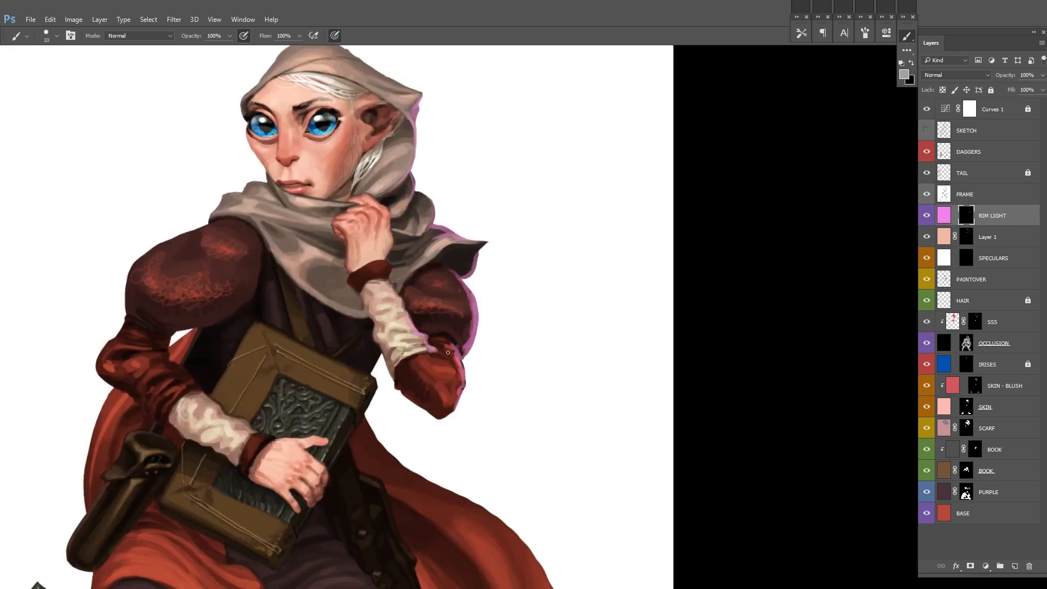
Step: Enlarge the brush and continue the pink rim light down the outer edges of the cape and robe
left_click_drag(472, 165, 464, 305)
key("bracketright")
key("bracketright")
key("bracketright")
key("bracketright")
left_click_drag(327, 183, 419, 232)
mouse_move(477, 523)
left_mouse_down()
mouse_move(455, 347)
mouse_move(420, 383)
left_mouse_up()
left_click_drag(469, 403, 450, 295)
left_click_drag(333, 211, 323, 231)
left_click_drag(317, 269, 512, 518)
left_click_drag(465, 531, 462, 336)
mouse_move(421, 371)
left_mouse_down()
mouse_move(407, 295)
mouse_move(406, 392)
mouse_move(386, 287)
left_mouse_up()
mouse_move(327, 327)
left_mouse_down()
mouse_move(385, 463)
mouse_move(428, 506)
mouse_move(412, 509)
left_mouse_up()
Step: Extend and trim the pink rim light over the lower robe, legs and sleeves, switching between revealing and hiding in the mask
key("x")
key("x")
key("x")
key("x")
mouse_move(230, 285)
left_mouse_down()
mouse_move(482, 381)
mouse_move(488, 337)
left_mouse_up()
left_click_drag(211, 548, 240, 391)
left_click_drag(381, 216, 338, 385)
mouse_move(735, 182)
left_mouse_down()
mouse_move(551, 327)
mouse_move(539, 298)
left_mouse_up()
left_click_drag(453, 377, 505, 350)
key("x")
left_click_drag(376, 303, 364, 293)
key("x")
left_click_drag(404, 263, 433, 375)
left_click_drag(486, 429, 551, 369)
key("ctrl+z")
Step: Lighten the RIM LIGHT layer's pink fill with Hue/Saturation, setting Lightness to +39
left_click(944, 217)
key("ctrl+i")
key("ctrl+z")
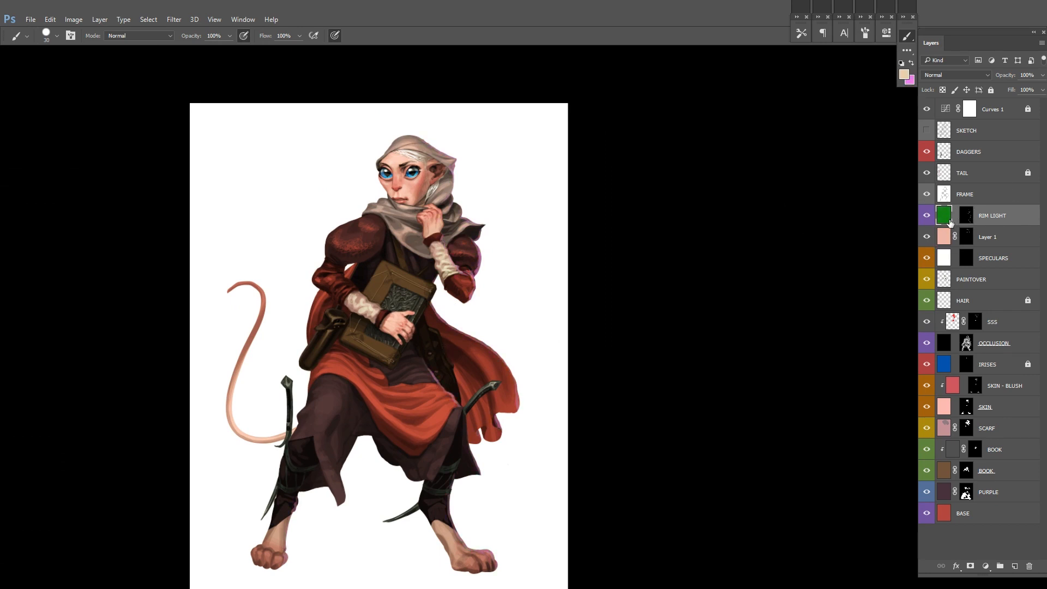
left_click_drag(721, 230, 701, 240)
key("ctrl+u")
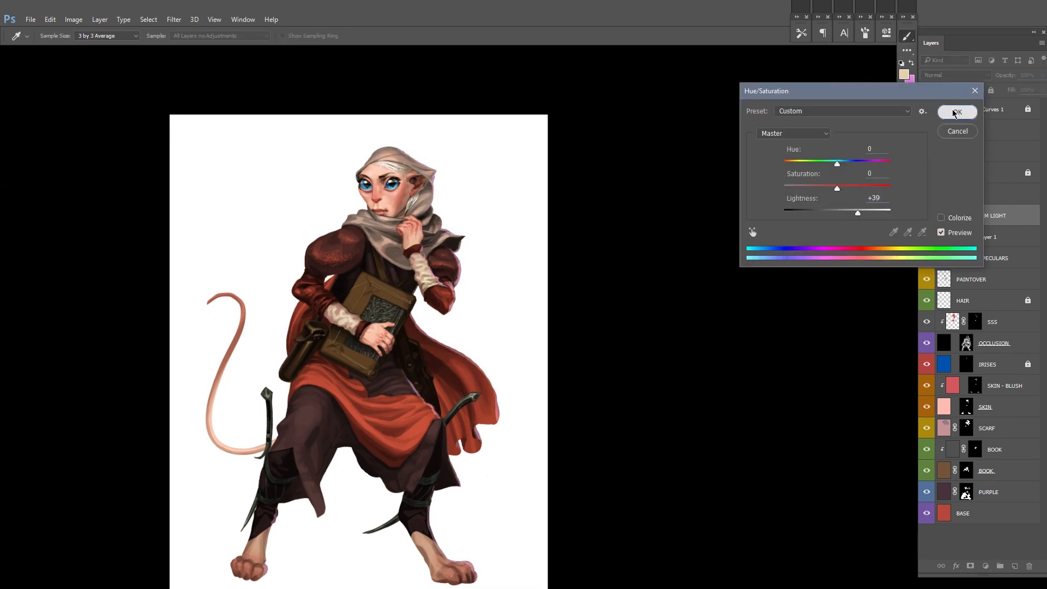
left_click(956, 113)
Step: Paint further pale pink rim light in grey on the mask, around the bent sleeve, belt and robe
scroll(489, 236, "up", 4)
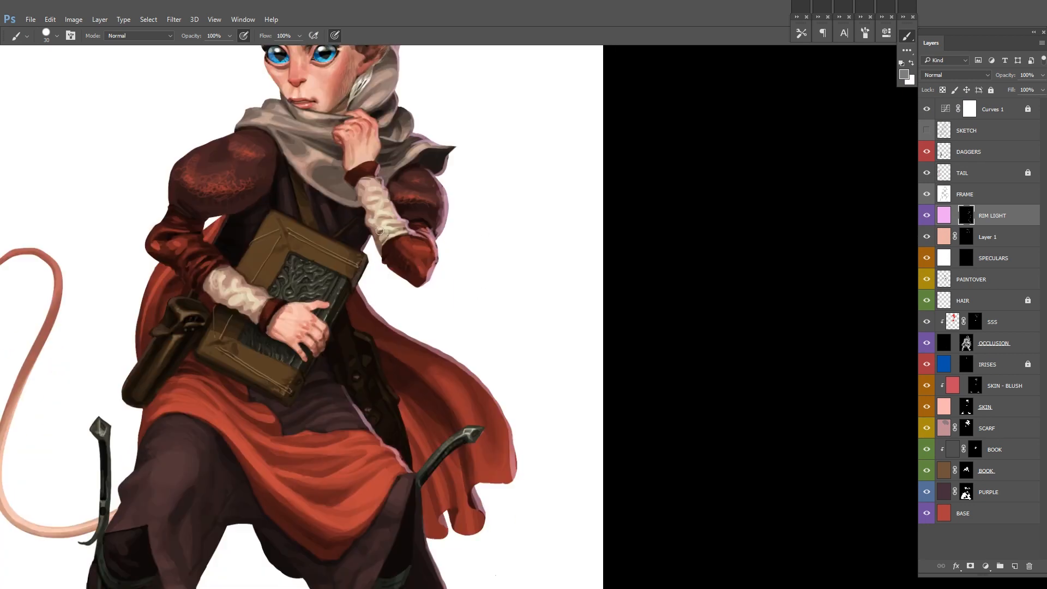
left_click_drag(380, 230, 356, 199)
left_click_drag(370, 578, 358, 439)
left_click_drag(423, 364, 260, 334)
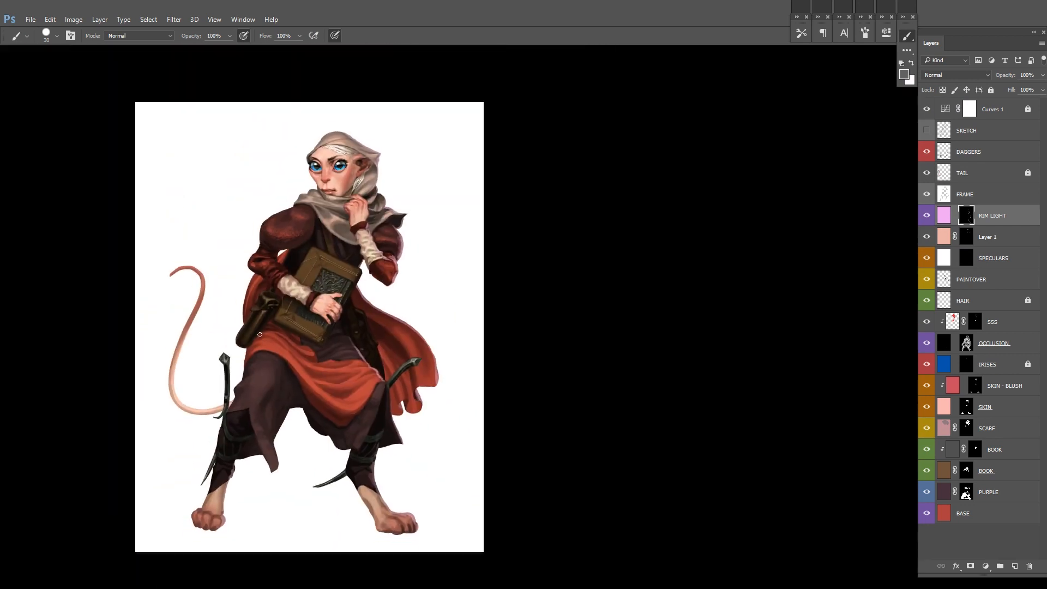